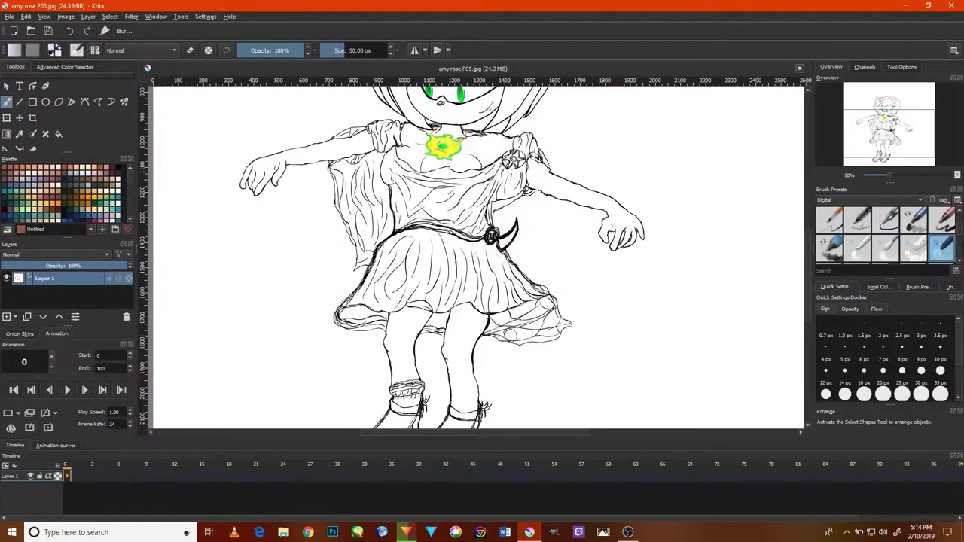
# Look over the legs and torso, then select Layer 1 holding the line drawing.
pyautogui.keyDown('ctrl'); pyautogui.scroll(-1, 415, 284); pyautogui.keyUp('ctrl')
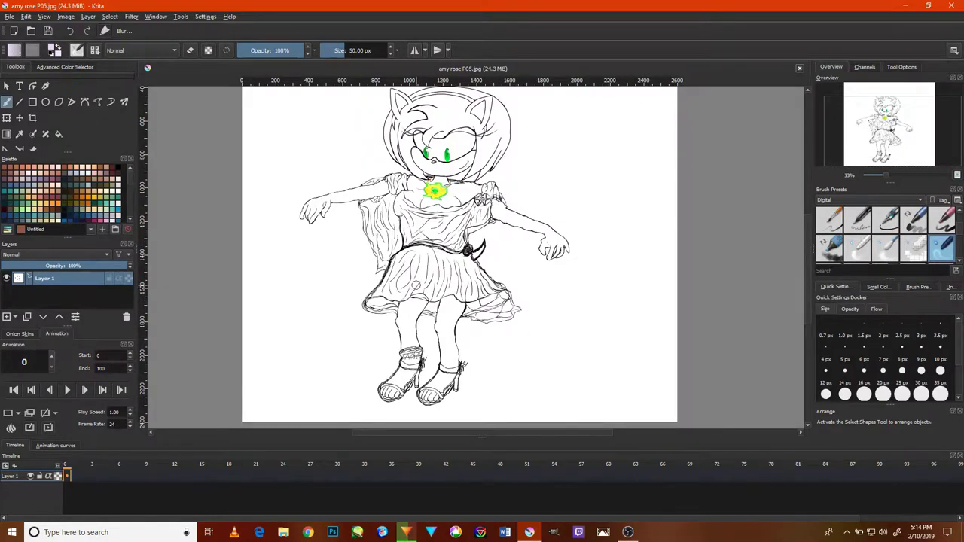
pyautogui.keyDown('ctrl'); pyautogui.scroll(4, 437, 350); pyautogui.keyUp('ctrl')
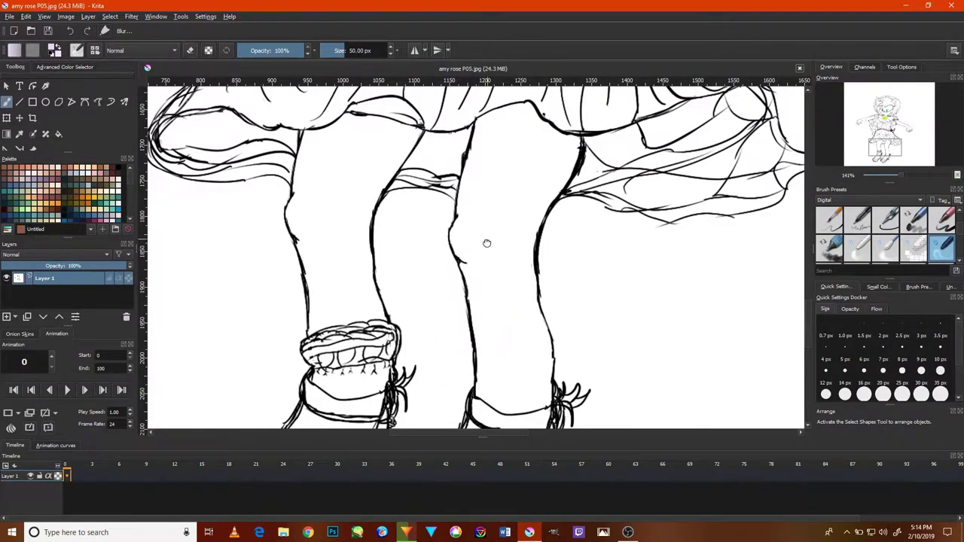
pyautogui.moveTo(486, 242); pyautogui.dragTo(285, 315)
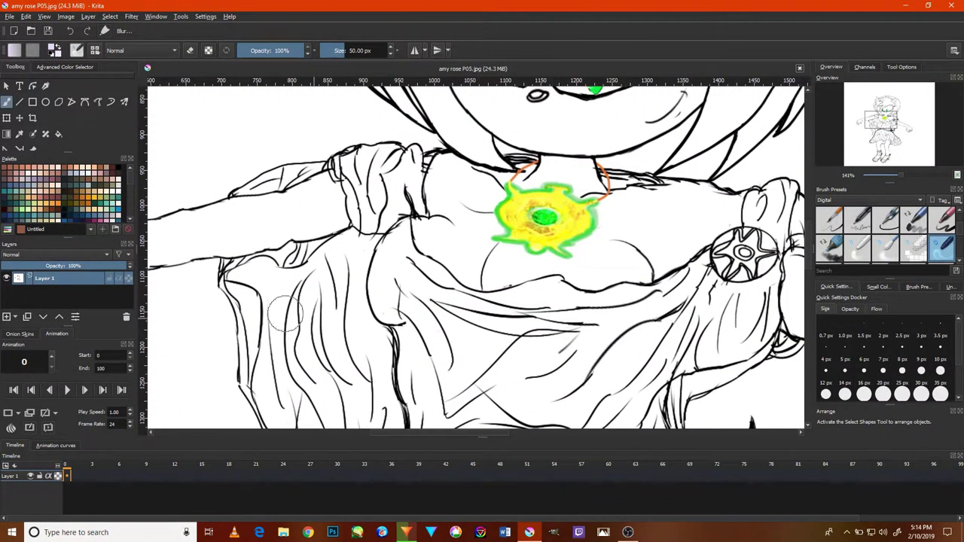
pyautogui.click(57, 290)
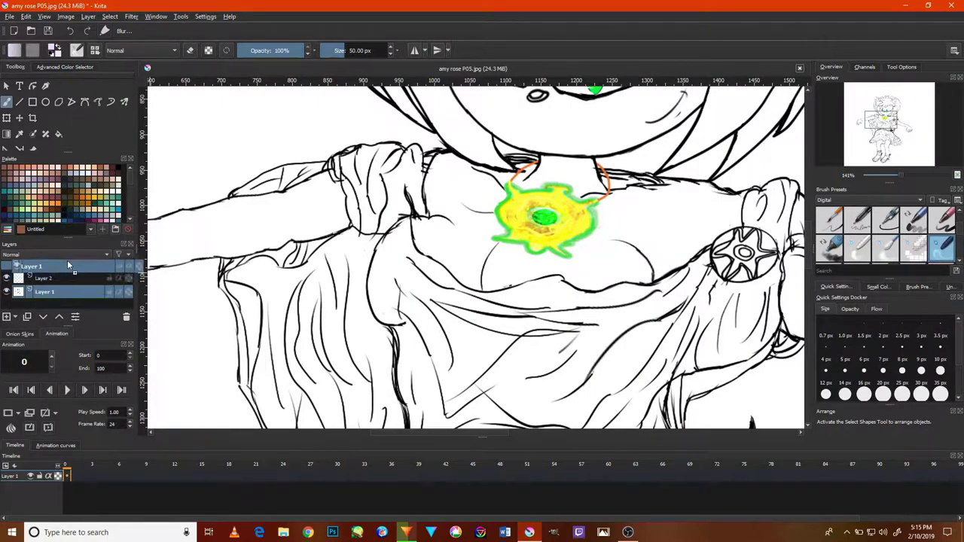
# Move Layer 1 above Layer 2, hide Layer 1, and pick white in the colour wheel.
pyautogui.moveTo(67, 263); pyautogui.dragTo(63, 280)
pyautogui.click(13, 295)
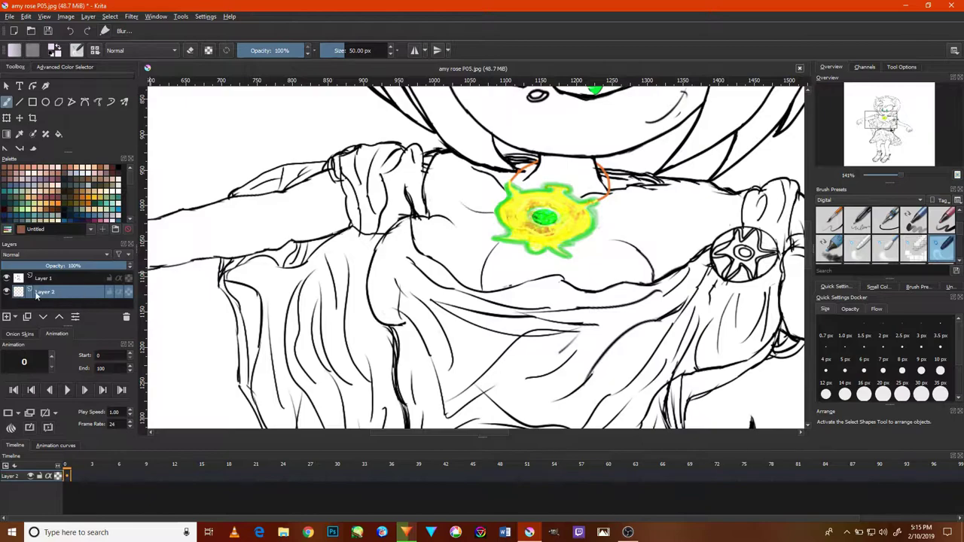
pyautogui.click(8, 278)
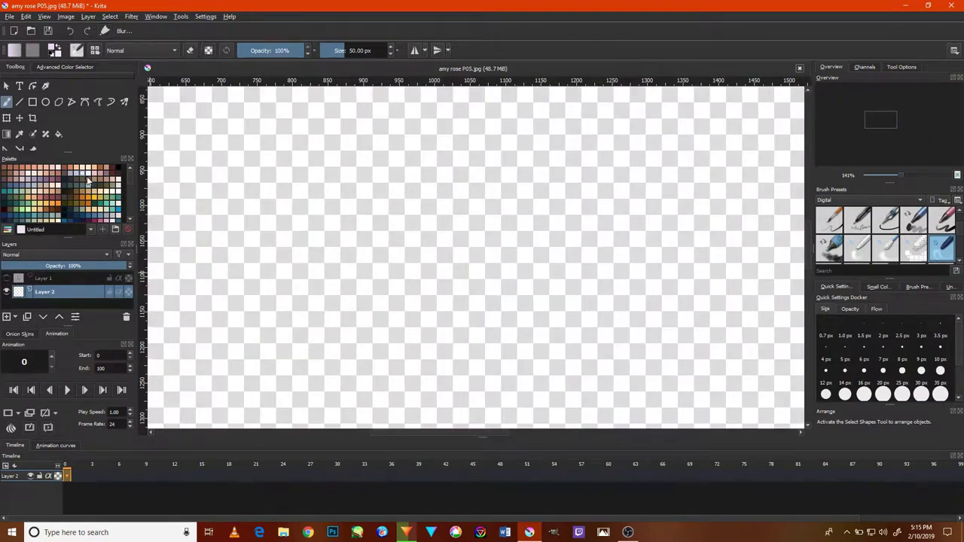
pyautogui.click(65, 66)
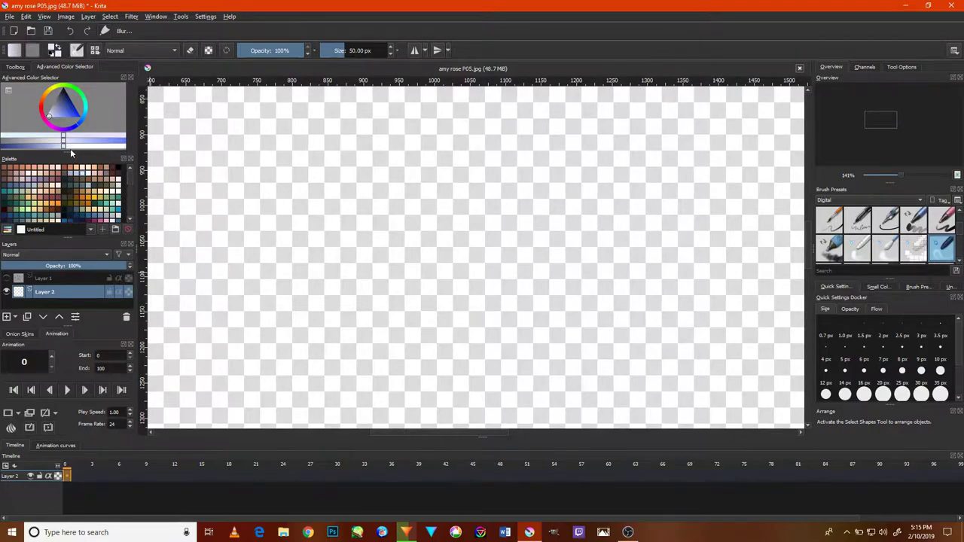
pyautogui.moveTo(71, 153); pyautogui.dragTo(71, 212)
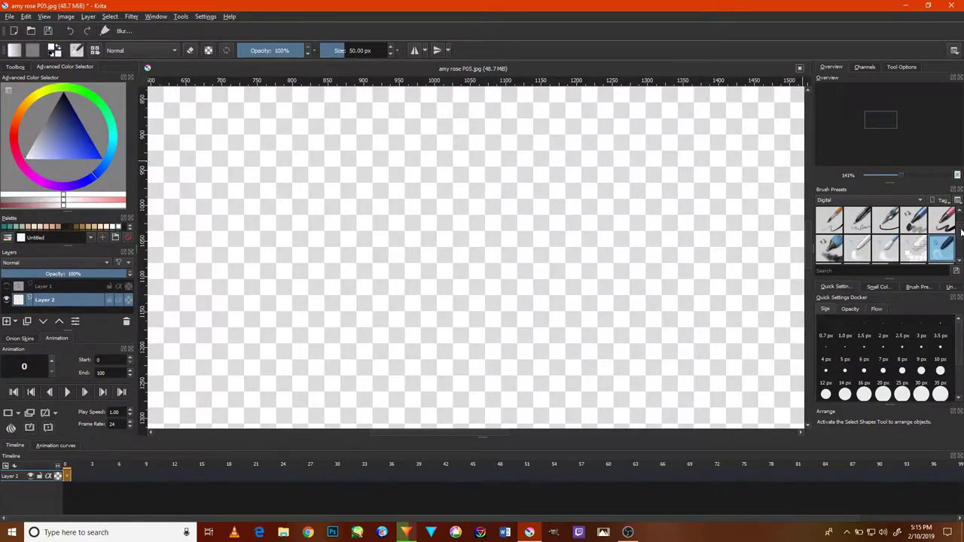
pyautogui.scroll(-2, 947, 229)
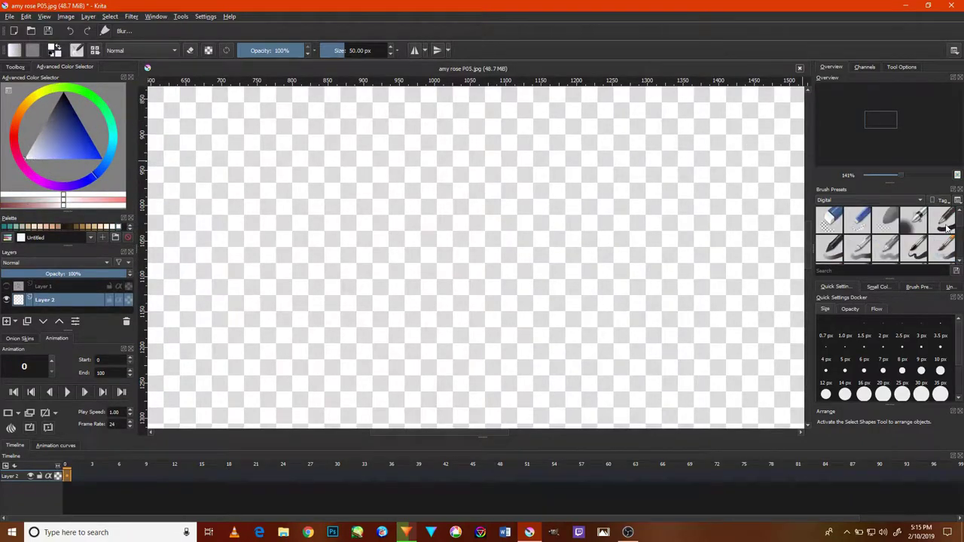
# Paint Layer 2 solid white with a huge brush, then show Layer 1 again.
pyautogui.click(540, 286)
pyautogui.press('-')
pyautogui.press('-')
pyautogui.press('-')
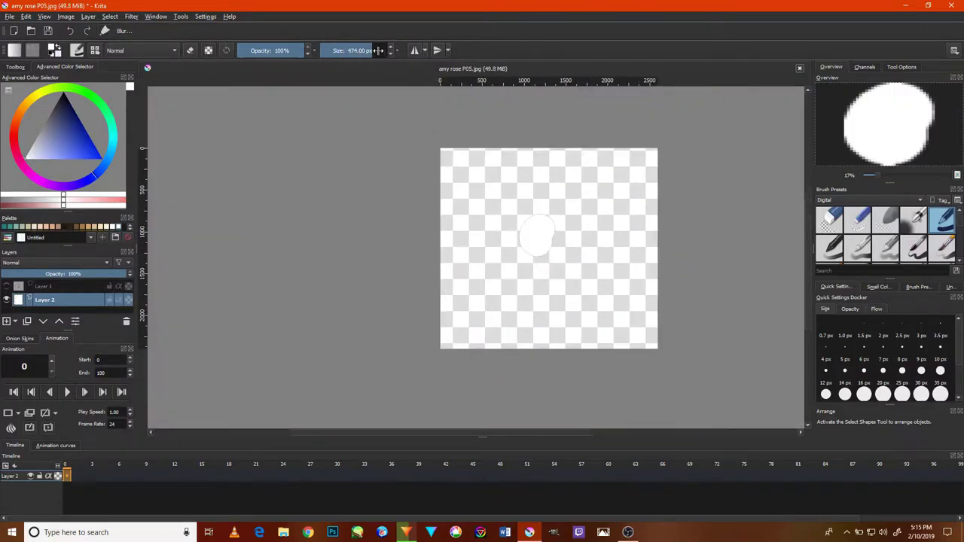
pyautogui.moveTo(378, 50); pyautogui.dragTo(388, 50)
pyautogui.moveTo(608, 204); pyautogui.dragTo(525, 266)
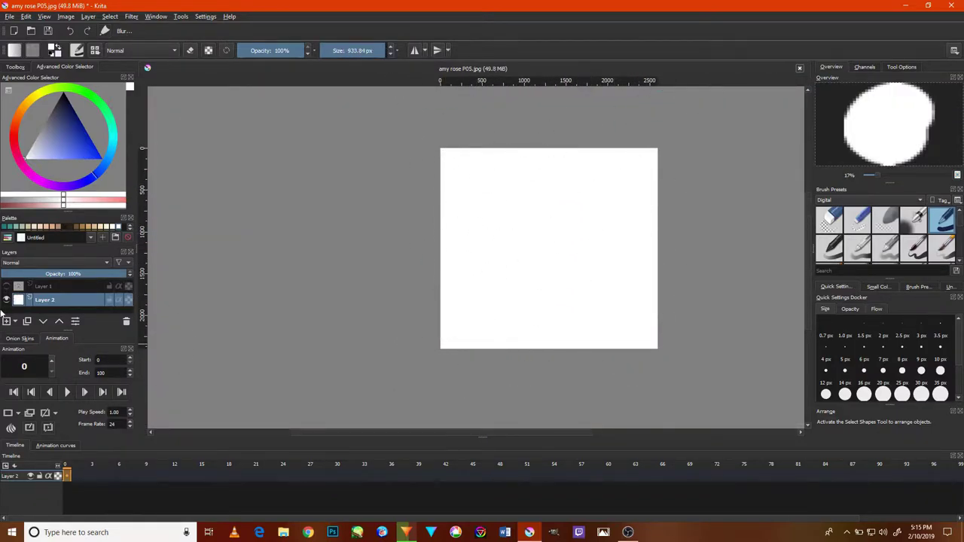
pyautogui.click(7, 286)
pyautogui.press('+')
pyautogui.press('+')
pyautogui.press('+')
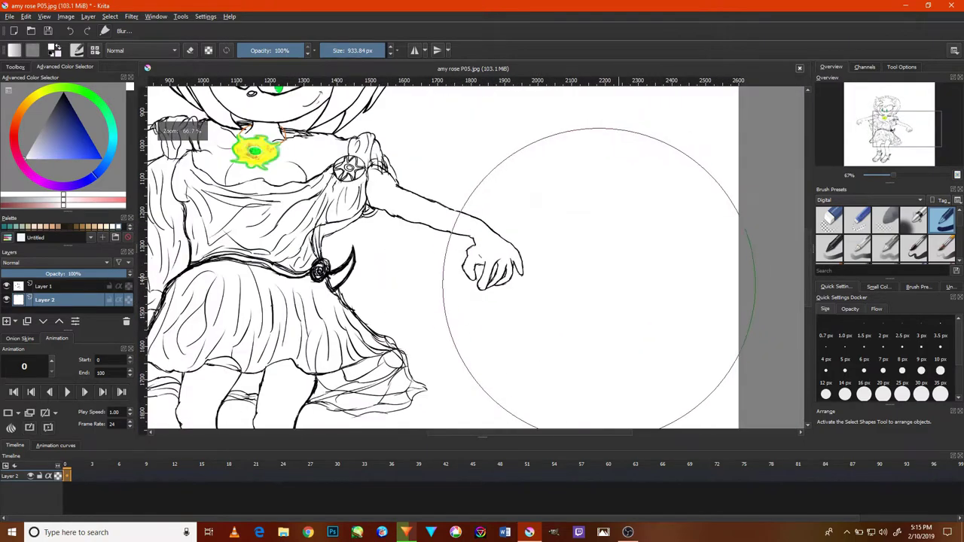
# Zoom in on the head, try erasing on Layer 1, and undo the erase marks.
pyautogui.moveTo(564, 241)
pyautogui.mouseDown()
pyautogui.moveTo(588, 281)
pyautogui.moveTo(750, 187)
pyautogui.moveTo(694, 368)
pyautogui.mouseUp()
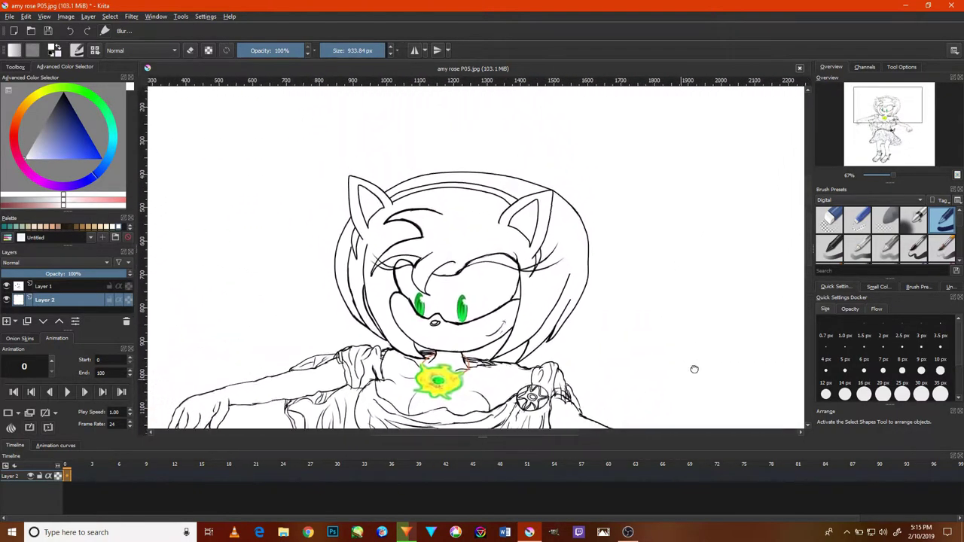
pyautogui.press('+')
pyautogui.press('+')
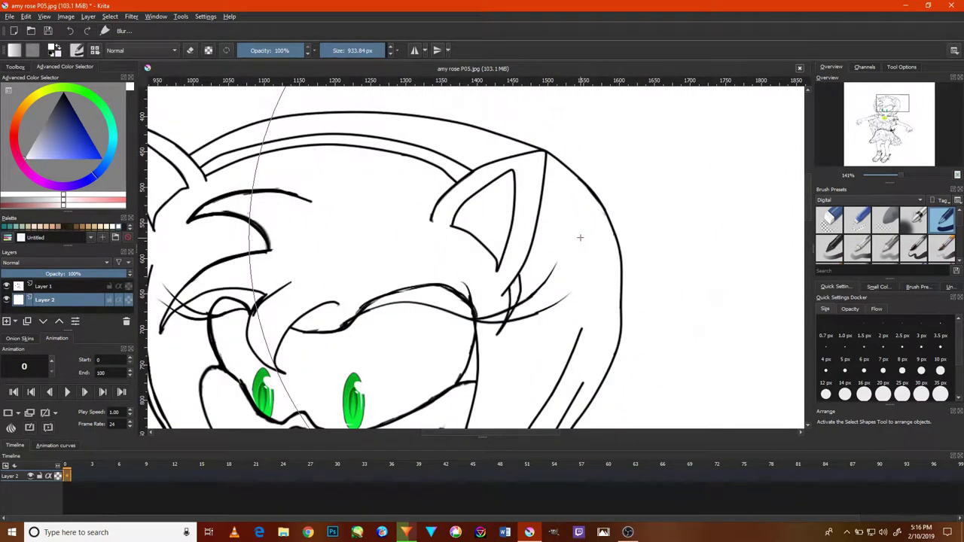
pyautogui.press('e')
pyautogui.moveTo(391, 225); pyautogui.dragTo(397, 267)
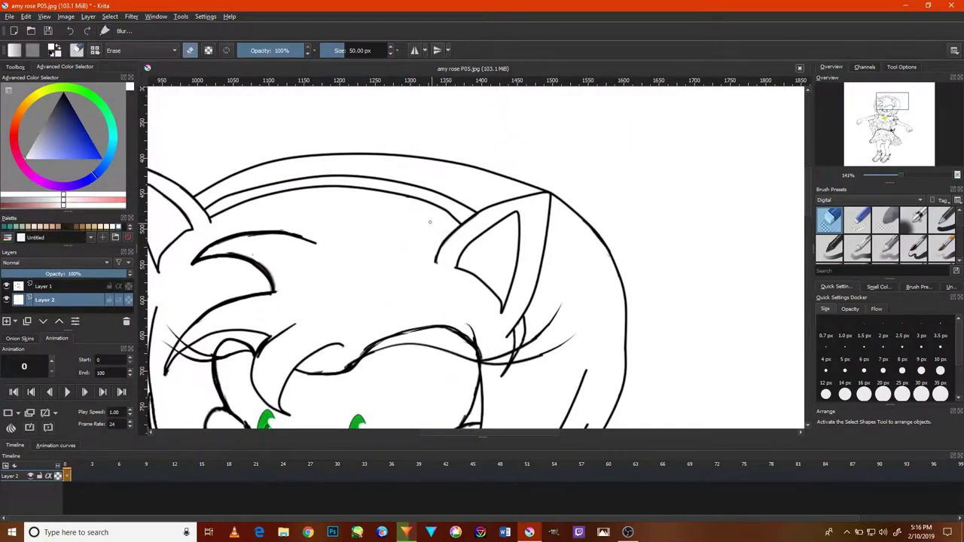
pyautogui.click(53, 287)
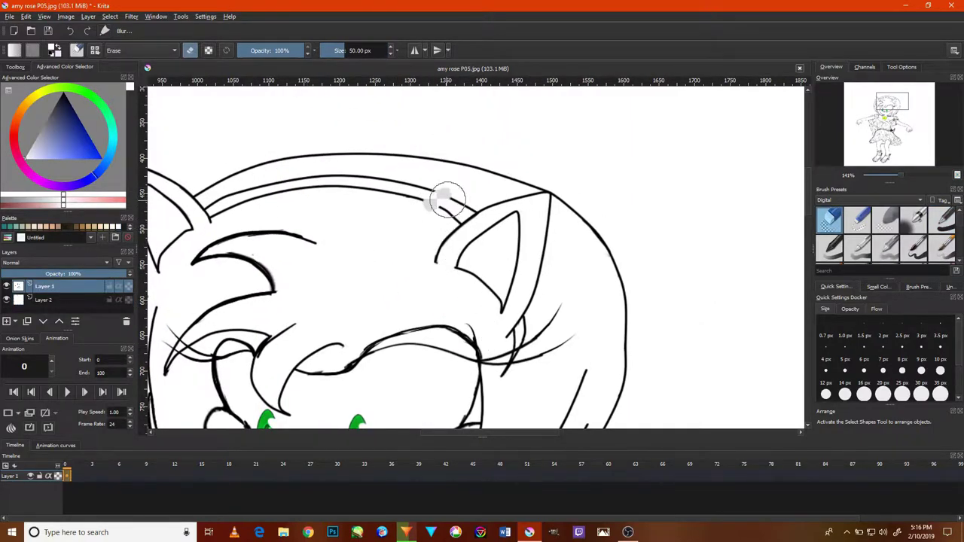
pyautogui.hotkey('ctrl', 'z')
pyautogui.click(74, 302)
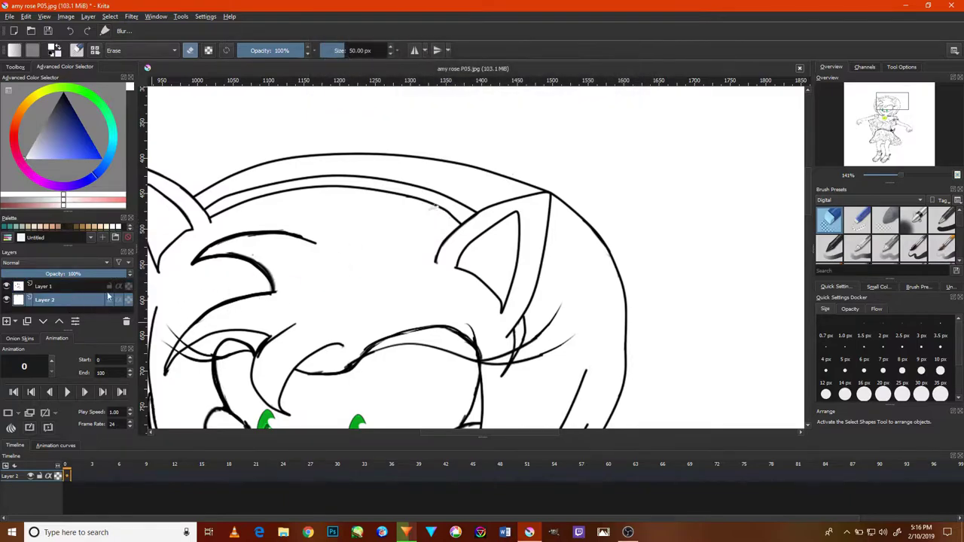
pyautogui.hotkey('ctrl', 'z')
# Reorder the layers, return to normal painting, and zoom out to the whole page with the Toolbox showing.
pyautogui.moveTo(113, 288)
pyautogui.mouseDown()
pyautogui.moveTo(97, 320)
pyautogui.moveTo(86, 280)
pyautogui.mouseUp()
pyautogui.press('e')
pyautogui.press('-')
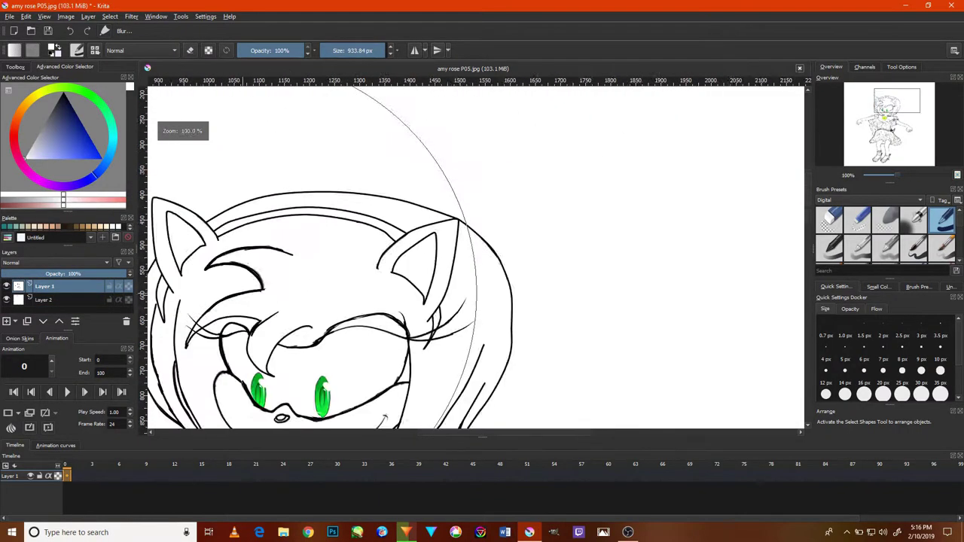
pyautogui.press('-')
pyautogui.press('-')
pyautogui.press('-')
pyautogui.scroll(-3, 261, 314)
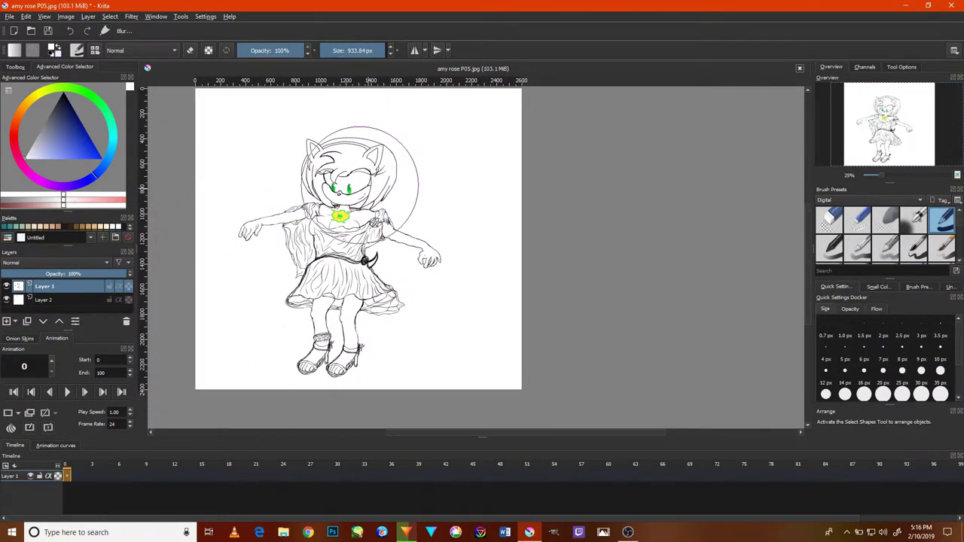
pyautogui.click(13, 67)
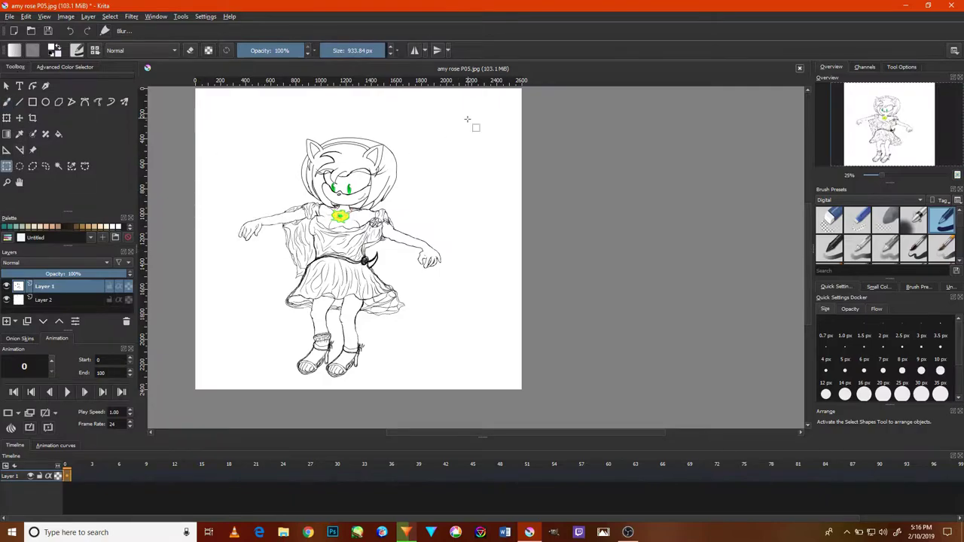
# Cut a rectangle around the whole figure and move Layer 2 above Layer 1.
pyautogui.moveTo(467, 119); pyautogui.dragTo(195, 403)
pyautogui.click(7, 118)
pyautogui.click(25, 15)
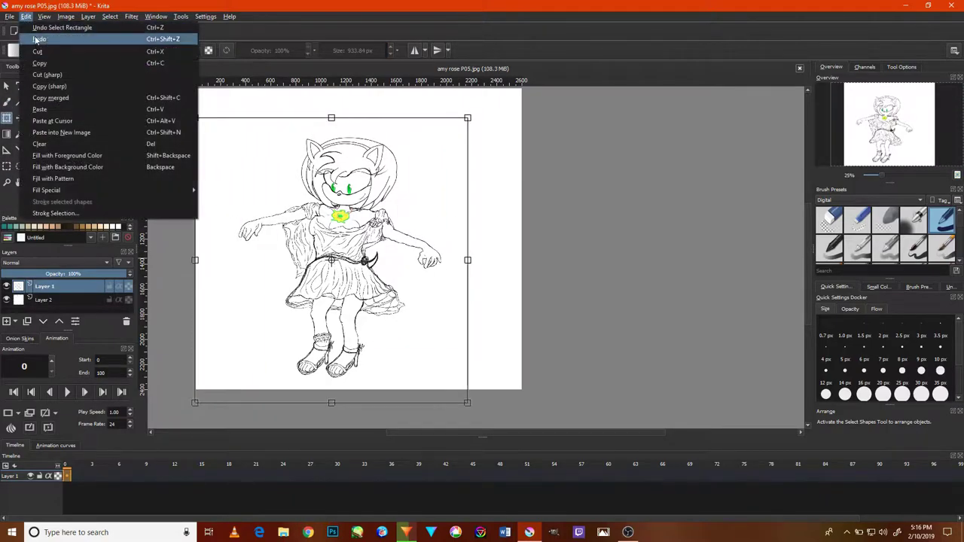
pyautogui.click(53, 72)
pyautogui.click(61, 298)
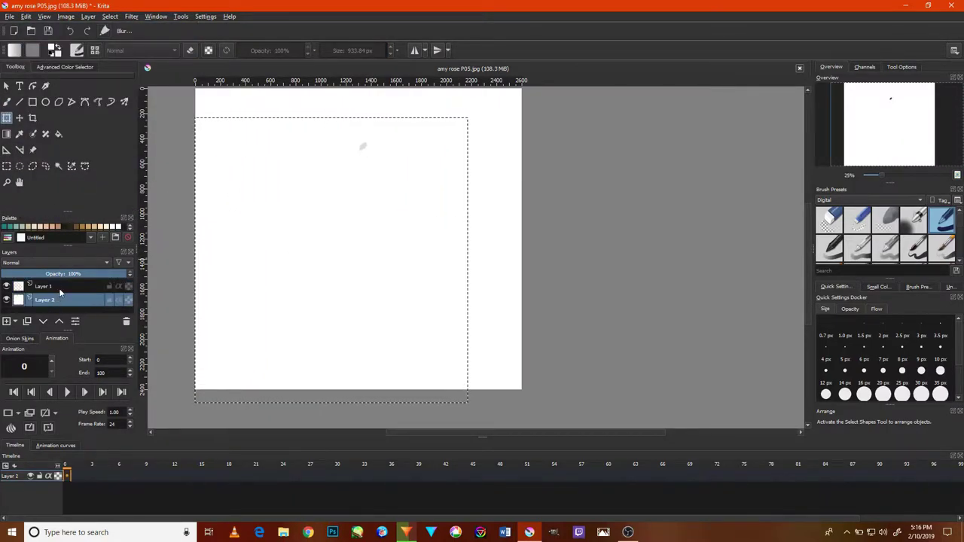
pyautogui.moveTo(59, 287); pyautogui.dragTo(60, 289)
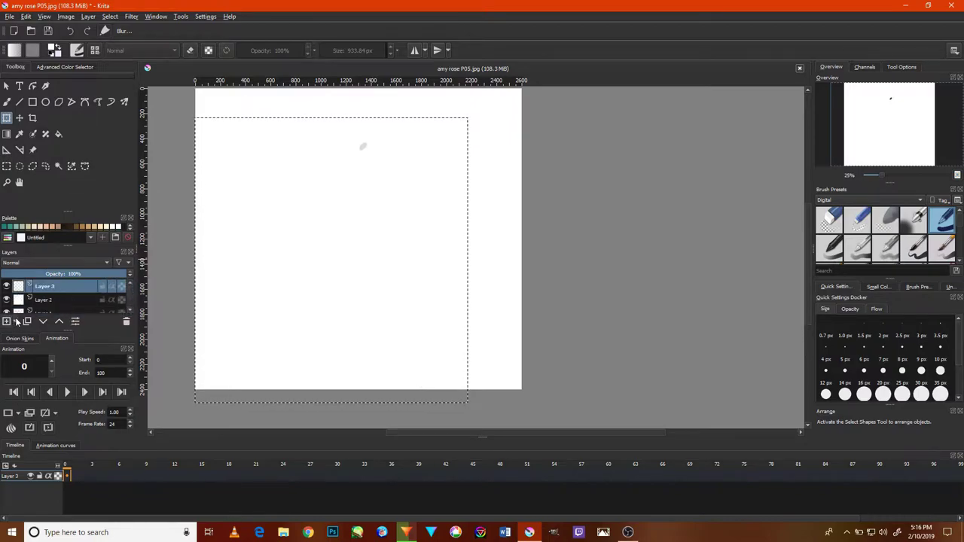
# Paste the cut drawing as a new layer, shifted up and right and slightly tilted.
pyautogui.click(26, 16)
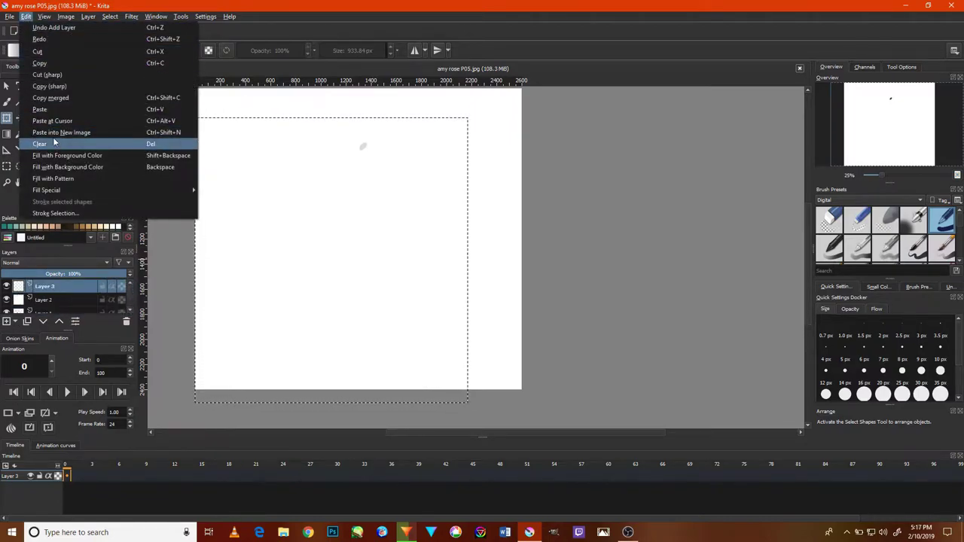
pyautogui.click(61, 110)
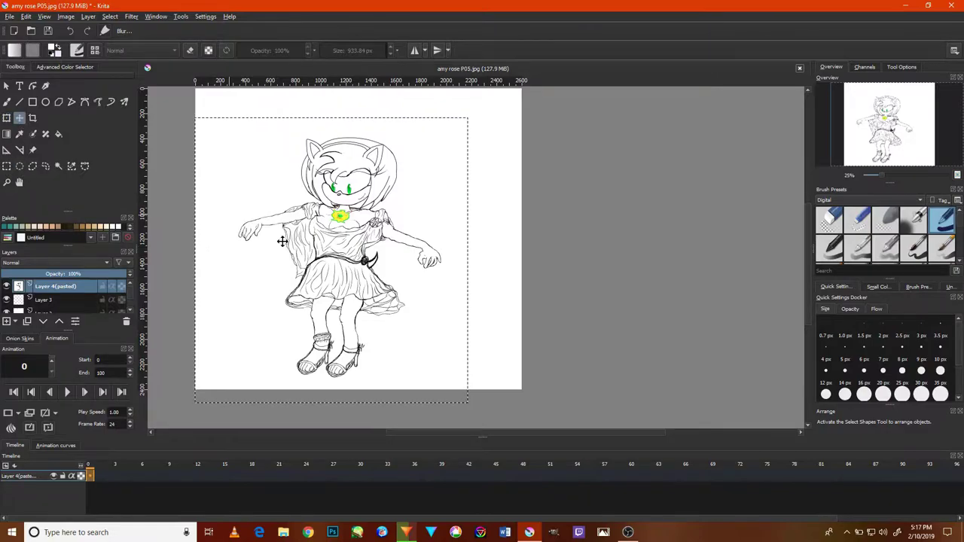
pyautogui.moveTo(282, 241); pyautogui.dragTo(366, 235)
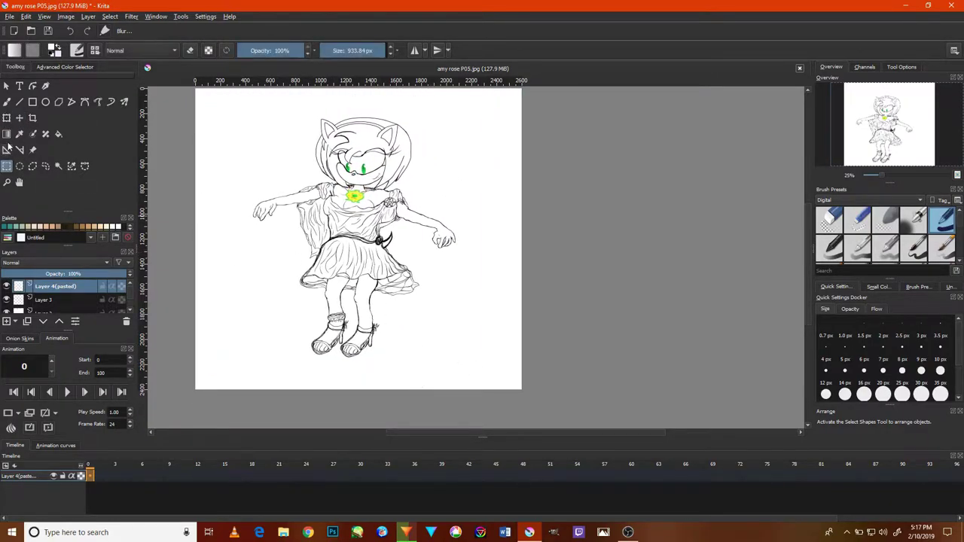
pyautogui.scroll(2, 375, 281)
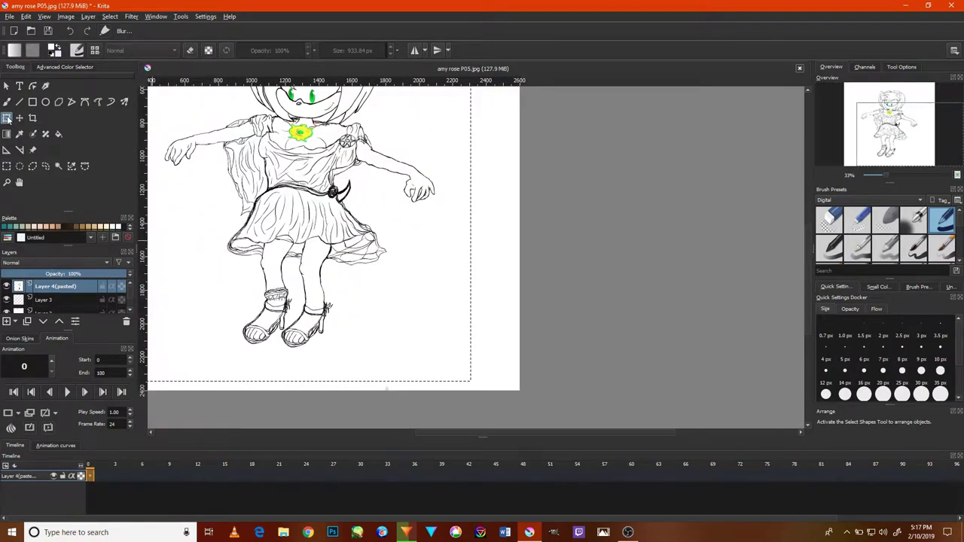
pyautogui.moveTo(459, 371); pyautogui.dragTo(484, 381)
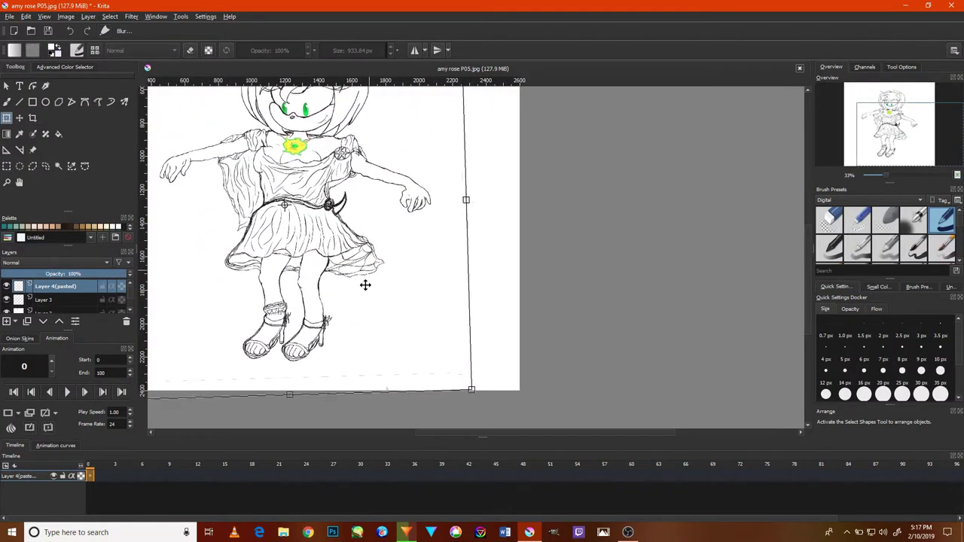
pyautogui.press('Return')
pyautogui.moveTo(347, 213); pyautogui.dragTo(426, 344)
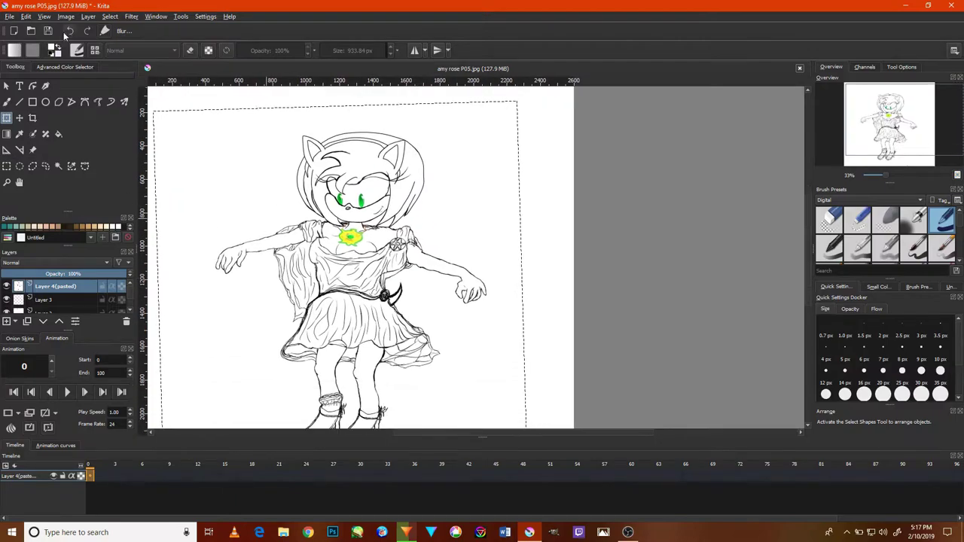
pyautogui.click(44, 16)
pyautogui.moveTo(25, 16)
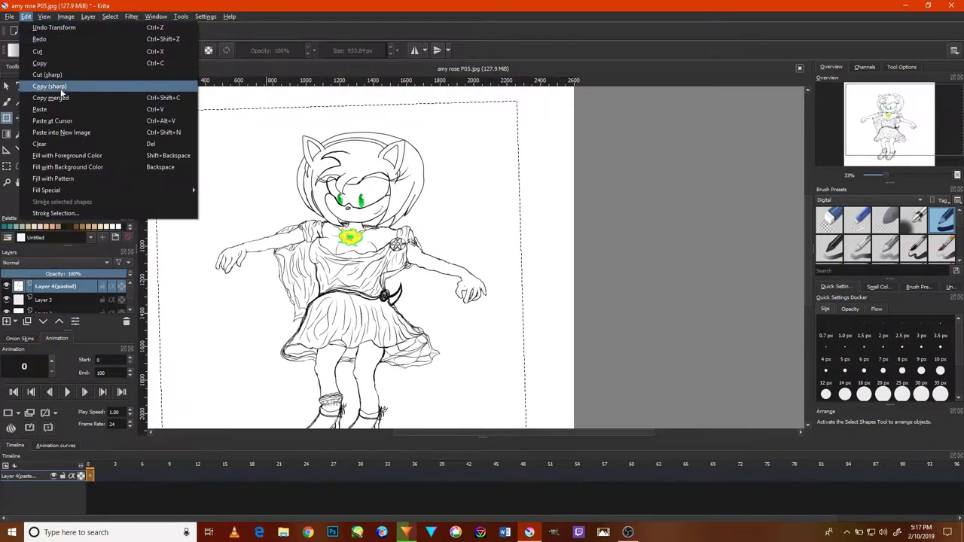
# Clear the selection and set up a small freehand eraser over the ear and hair area.
pyautogui.click(125, 40)
pyautogui.scroll(3, 380, 162)
pyautogui.scroll(1, 381, 162)
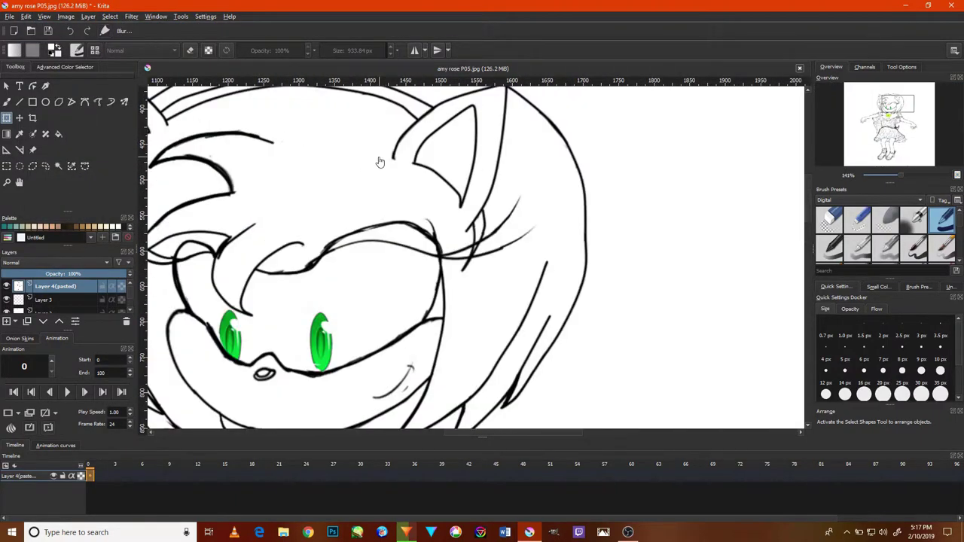
pyautogui.press('b')
pyautogui.press('e')
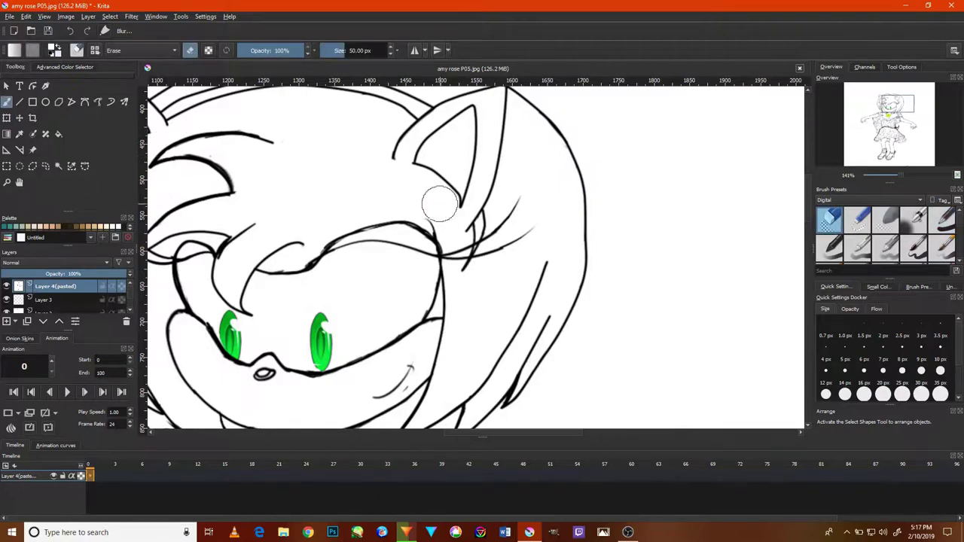
pyautogui.scroll(-5, 439, 204)
pyautogui.scroll(8, 473, 248)
pyautogui.moveTo(482, 201); pyautogui.dragTo(463, 288)
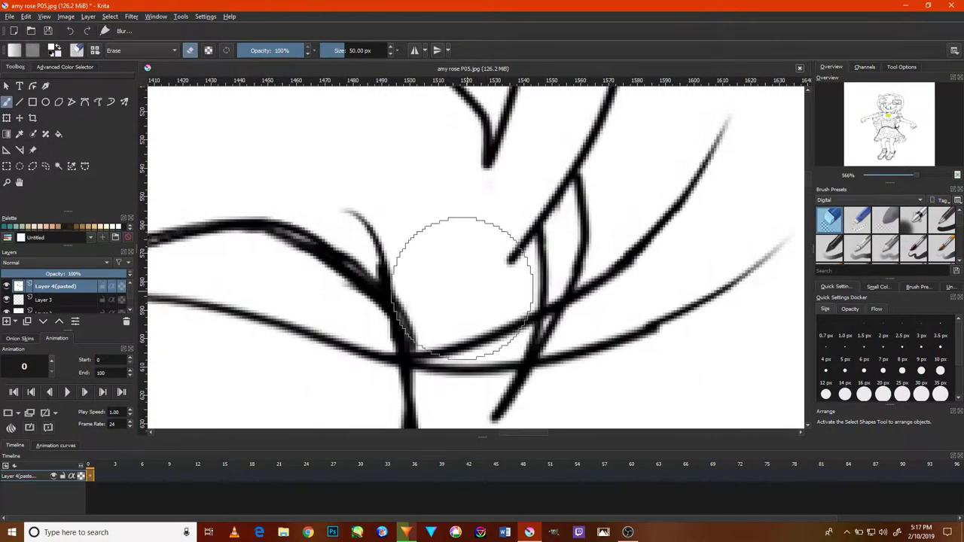
pyautogui.press('[')
pyautogui.press('[')
pyautogui.press('[')
pyautogui.press('[')
pyautogui.press('[')
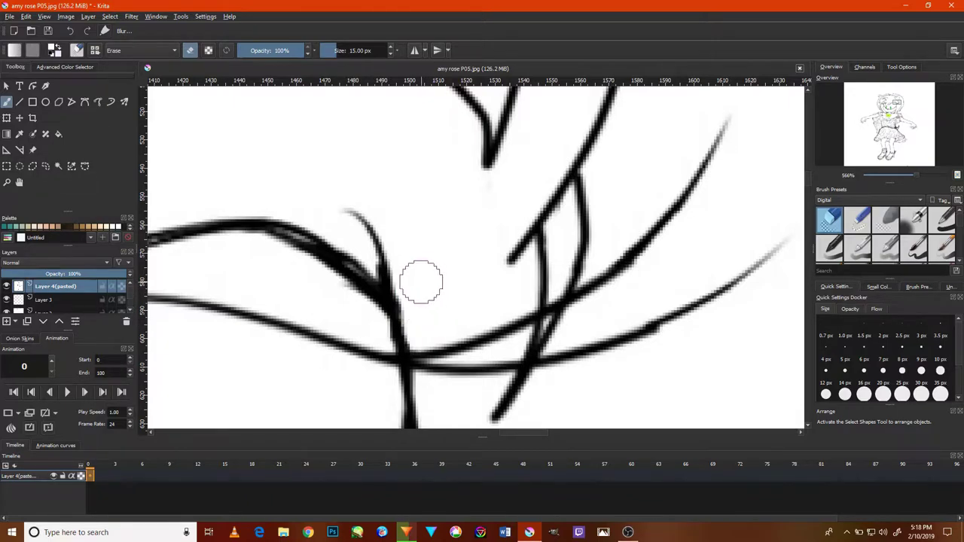
# Inspect the hair lines closely and erase the dark blob along a line's edge.
pyautogui.scroll(-5, 421, 281)
pyautogui.scroll(2, 336, 320)
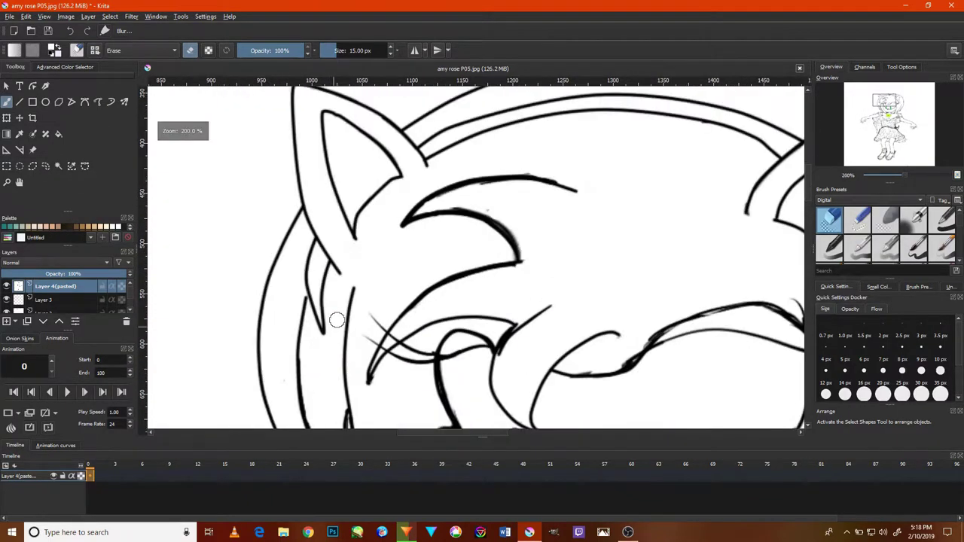
pyautogui.scroll(-3, 452, 226)
pyautogui.scroll(4, 573, 181)
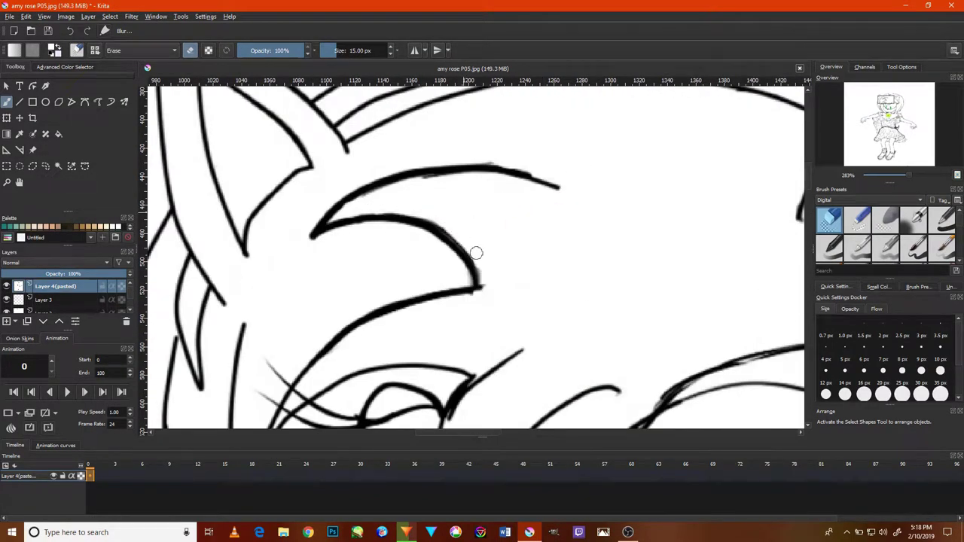
pyautogui.scroll(-3, 483, 290)
pyautogui.scroll(5, 369, 220)
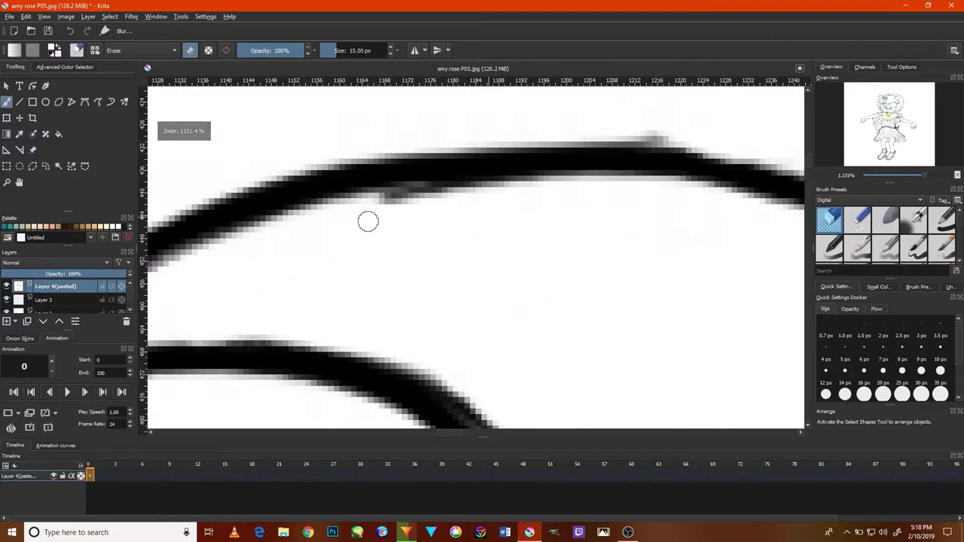
pyautogui.scroll(2, 640, 132)
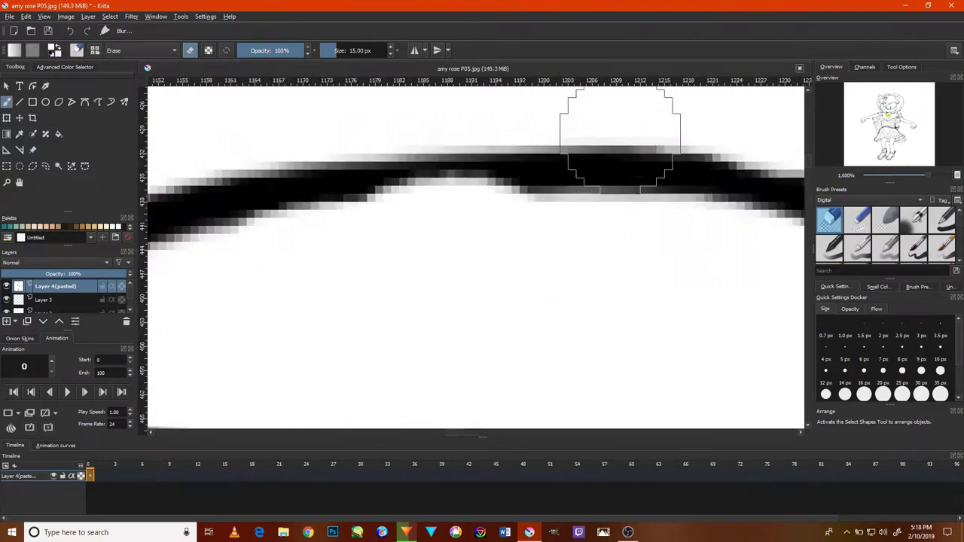
pyautogui.scroll(-5, 617, 134)
pyautogui.scroll(3, 474, 339)
pyautogui.scroll(-2, 510, 201)
pyautogui.scroll(2, 494, 219)
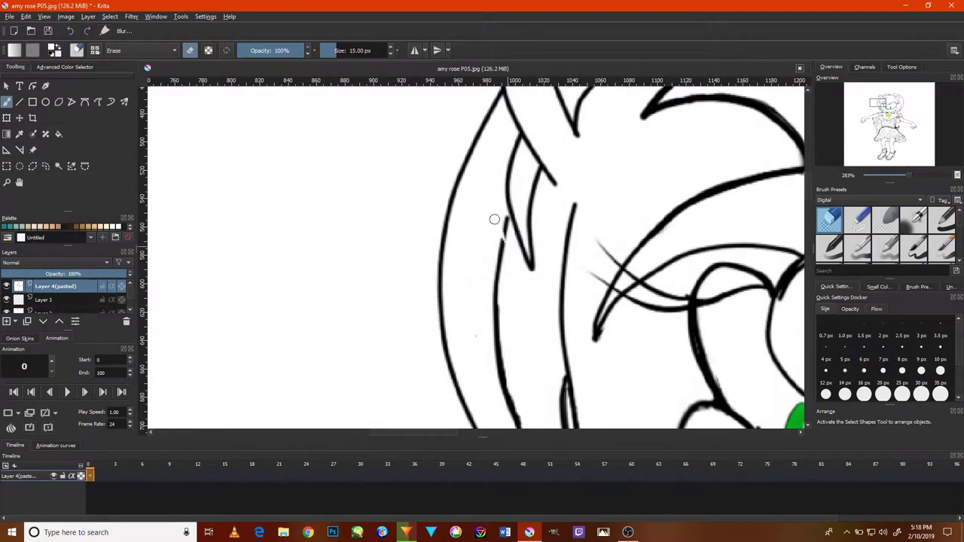
pyautogui.scroll(-1, 504, 256)
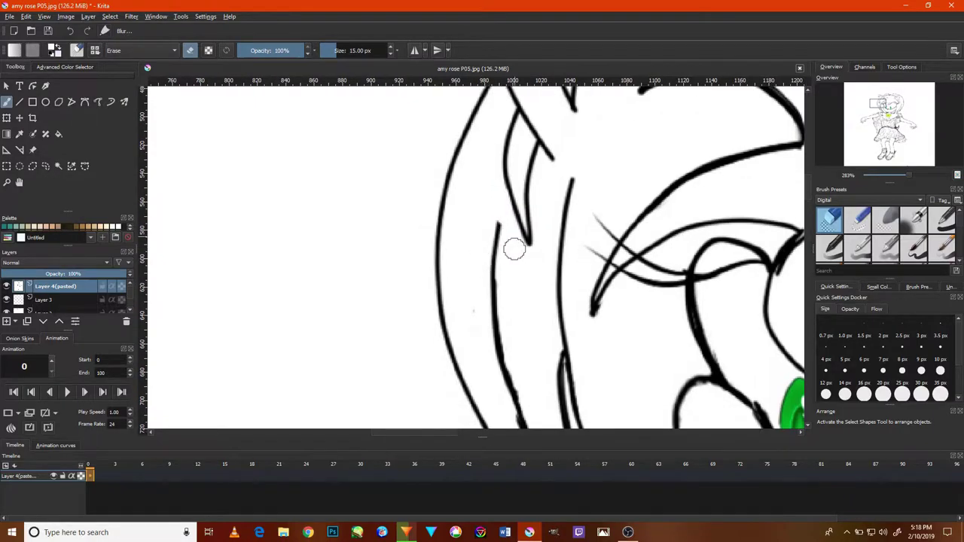
pyautogui.scroll(3, 506, 287)
pyautogui.scroll(-2, 508, 346)
pyautogui.moveTo(483, 265); pyautogui.dragTo(468, 223)
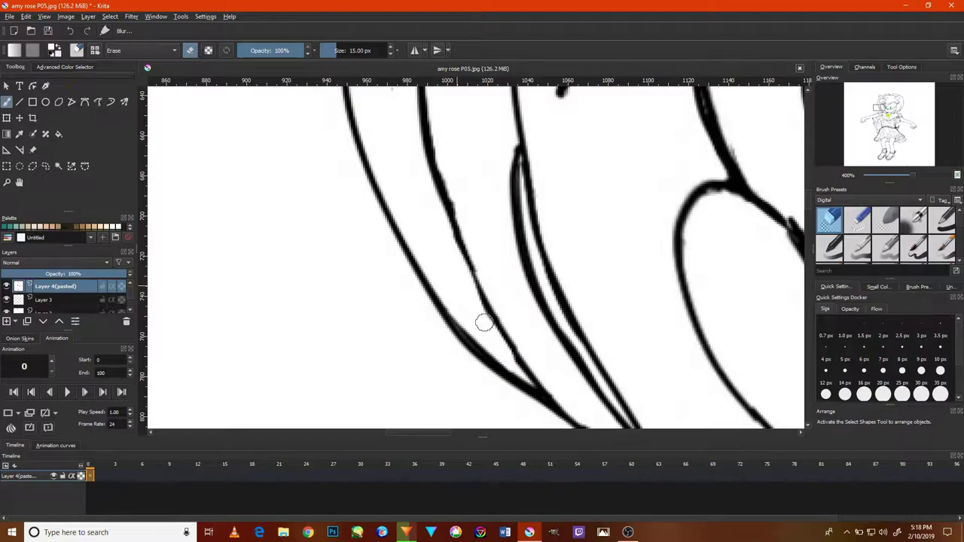
pyautogui.moveTo(509, 220); pyautogui.dragTo(505, 233)
pyautogui.moveTo(555, 207); pyautogui.dragTo(567, 191)
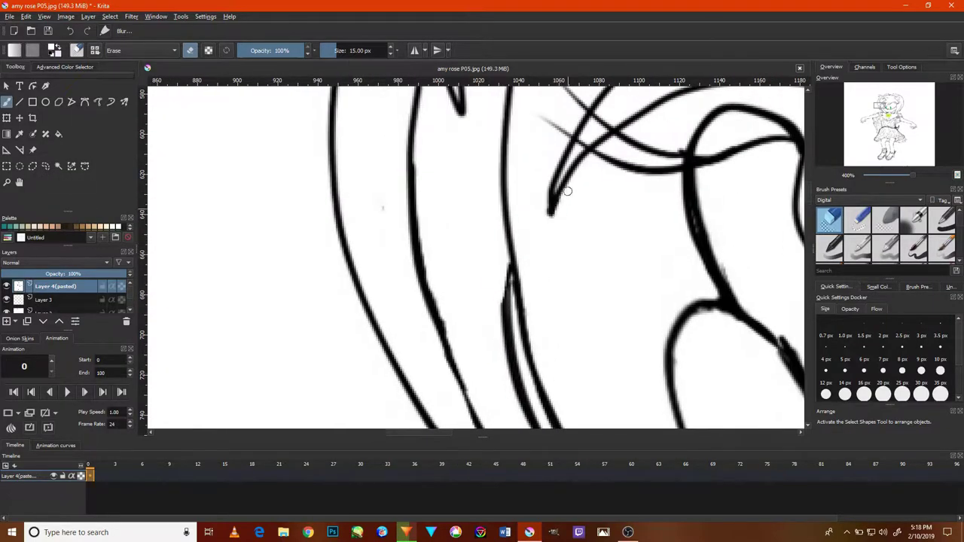
pyautogui.scroll(-2, 595, 203)
pyautogui.scroll(-2, 613, 189)
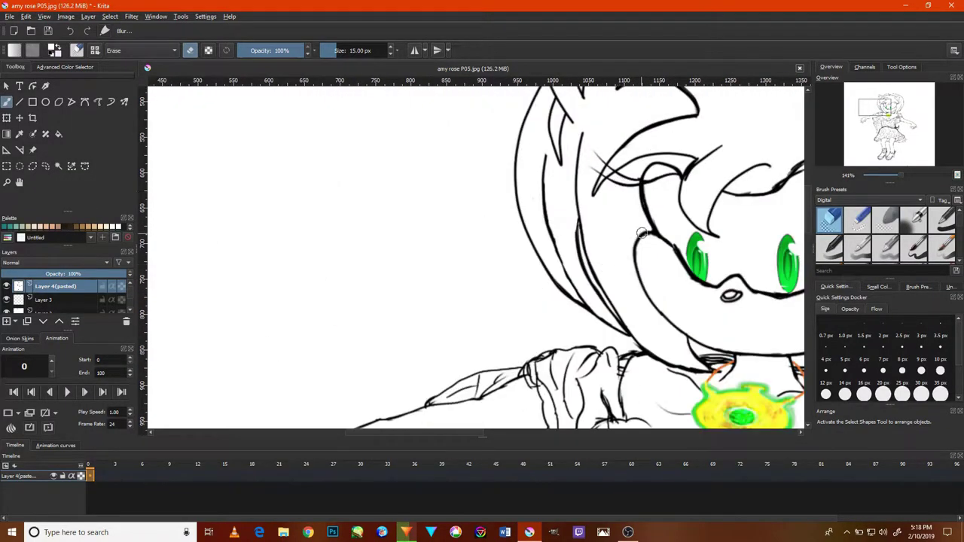
pyautogui.scroll(5, 688, 253)
pyautogui.scroll(2, 580, 137)
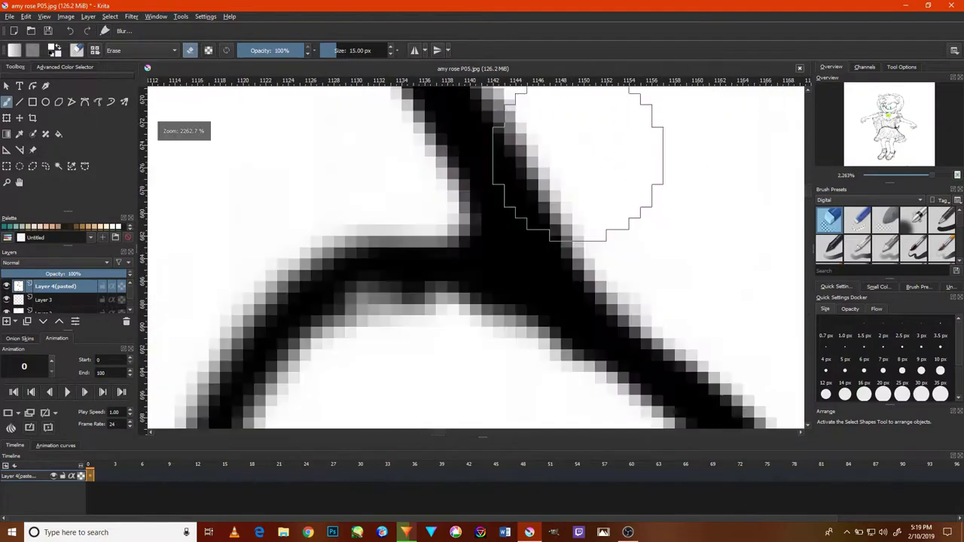
pyautogui.scroll(-8, 575, 150)
pyautogui.scroll(2, 652, 124)
pyautogui.scroll(-4, 602, 173)
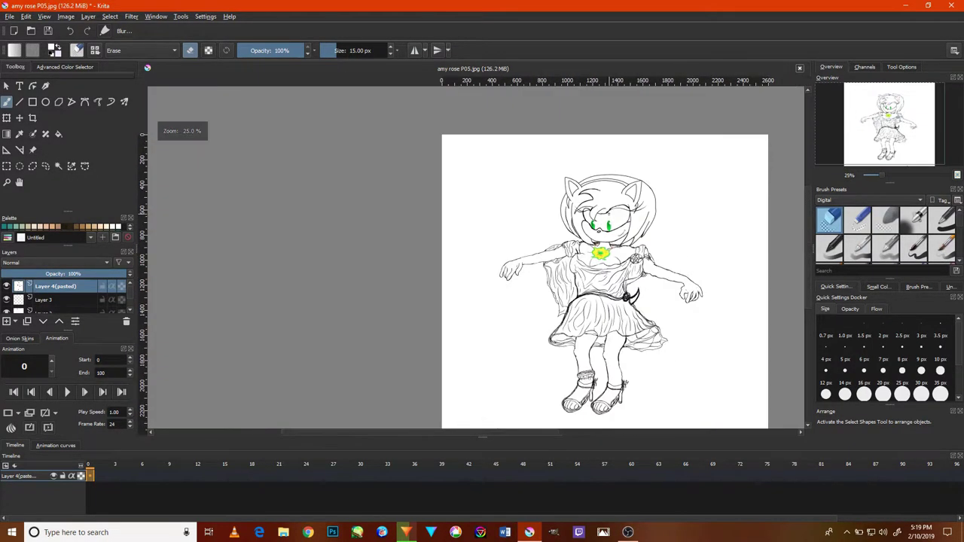
pyautogui.scroll(8, 579, 207)
pyautogui.moveTo(600, 236)
pyautogui.mouseDown()
pyautogui.moveTo(509, 258)
pyautogui.moveTo(608, 205)
pyautogui.mouseUp()
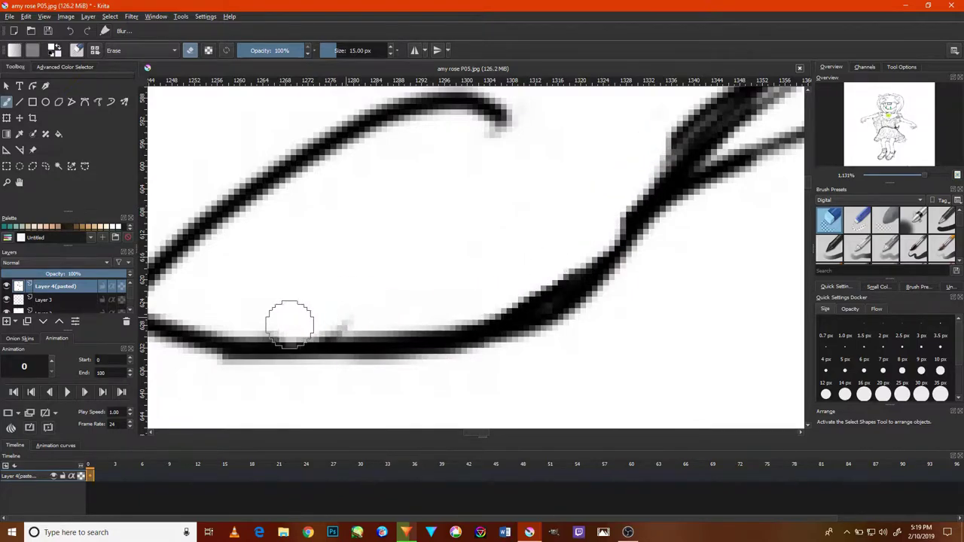
# Erase the grey smudge beside the diagonal line and the blob below the crossbar.
pyautogui.scroll(-5, 458, 253)
pyautogui.scroll(4, 458, 253)
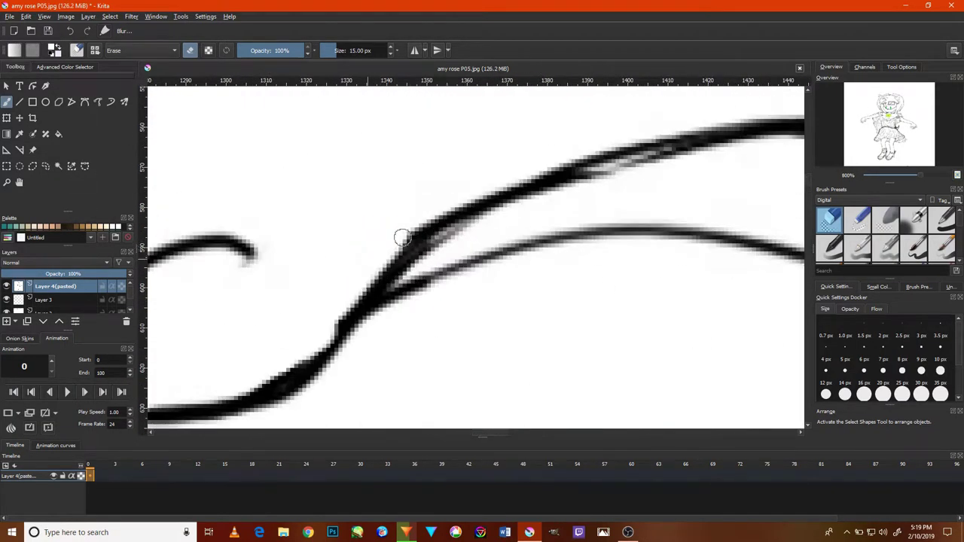
pyautogui.scroll(-5, 344, 307)
pyautogui.scroll(2, 425, 269)
pyautogui.scroll(1, 426, 269)
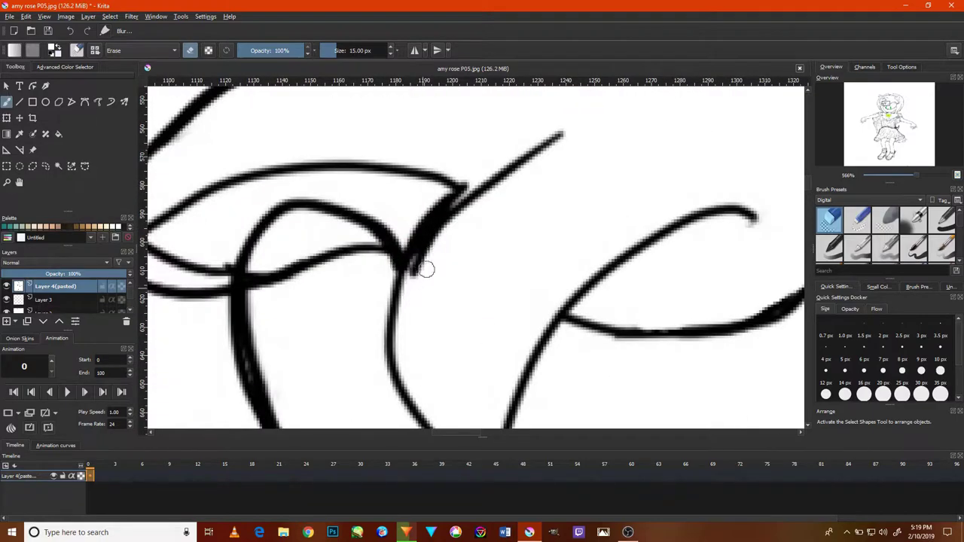
pyautogui.scroll(-4, 411, 286)
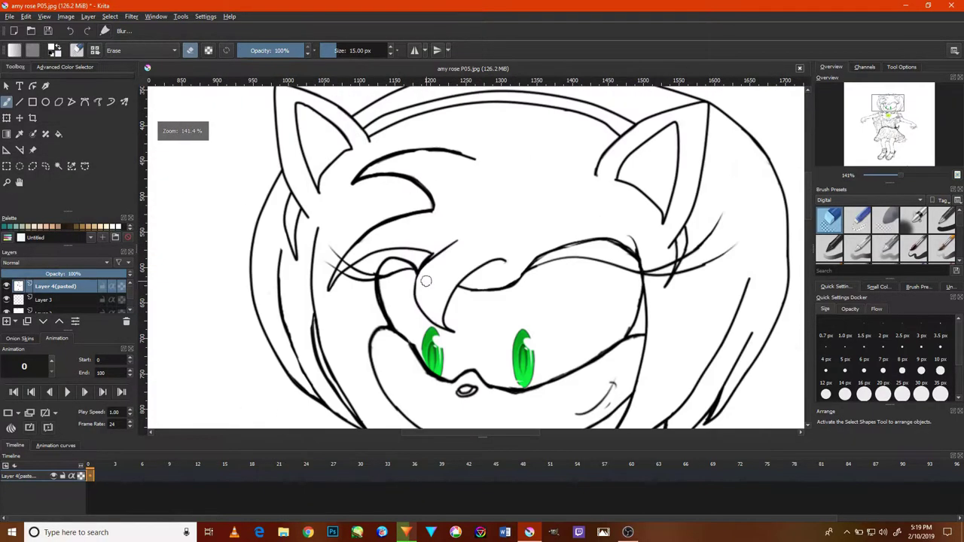
pyautogui.scroll(3, 614, 397)
pyautogui.scroll(1, 615, 369)
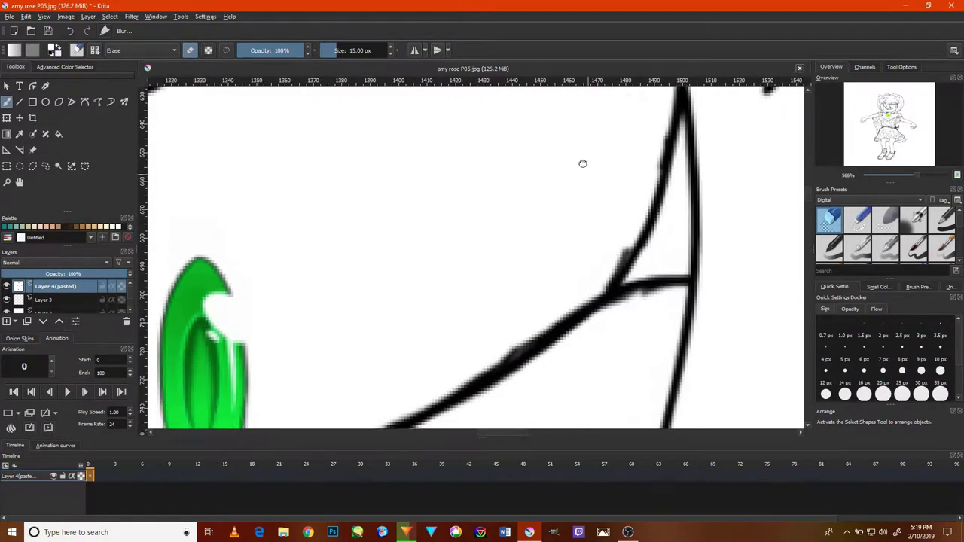
pyautogui.scroll(2, 602, 218)
pyautogui.moveTo(614, 229); pyautogui.dragTo(596, 273)
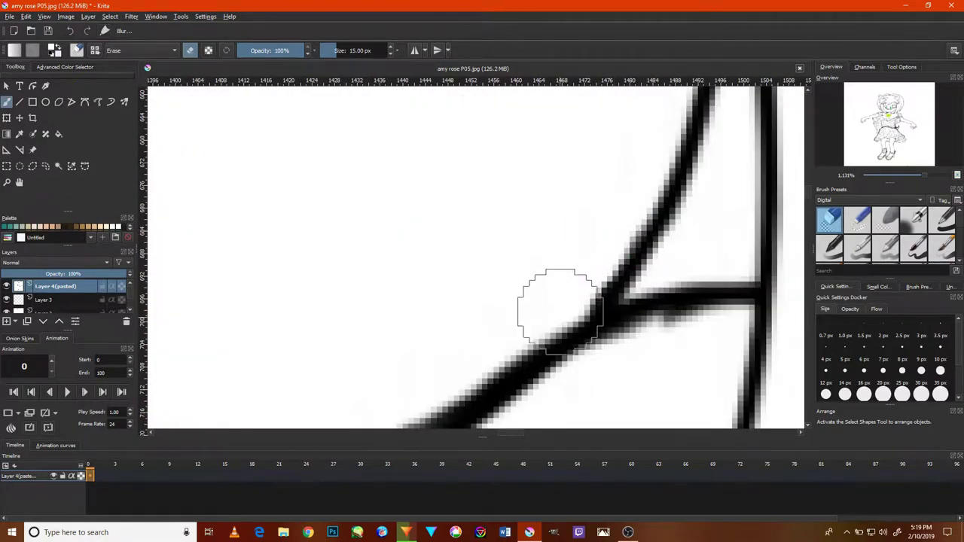
pyautogui.moveTo(671, 338); pyautogui.dragTo(709, 320)
# Zoom around the face and pan down to bring the chest gem into view.
pyautogui.scroll(-4, 717, 318)
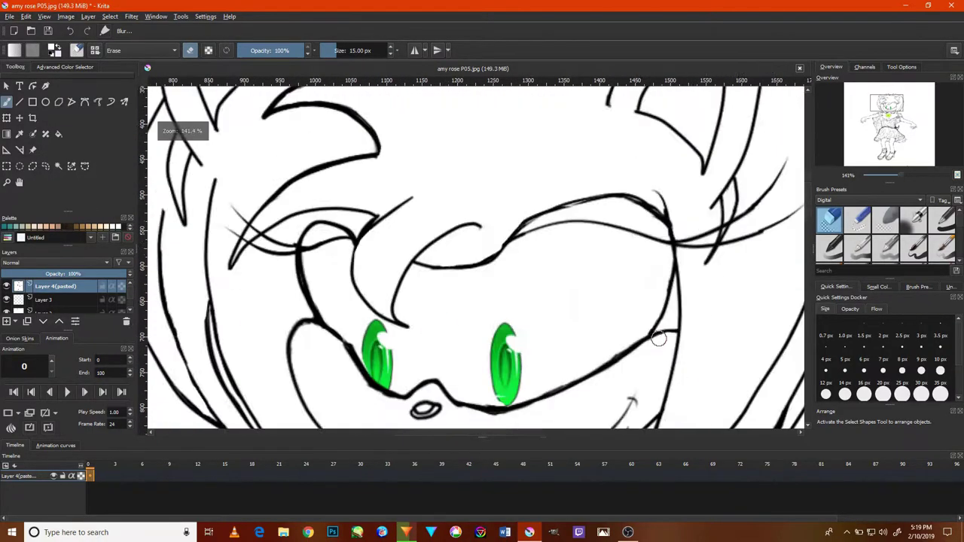
pyautogui.scroll(3, 628, 319)
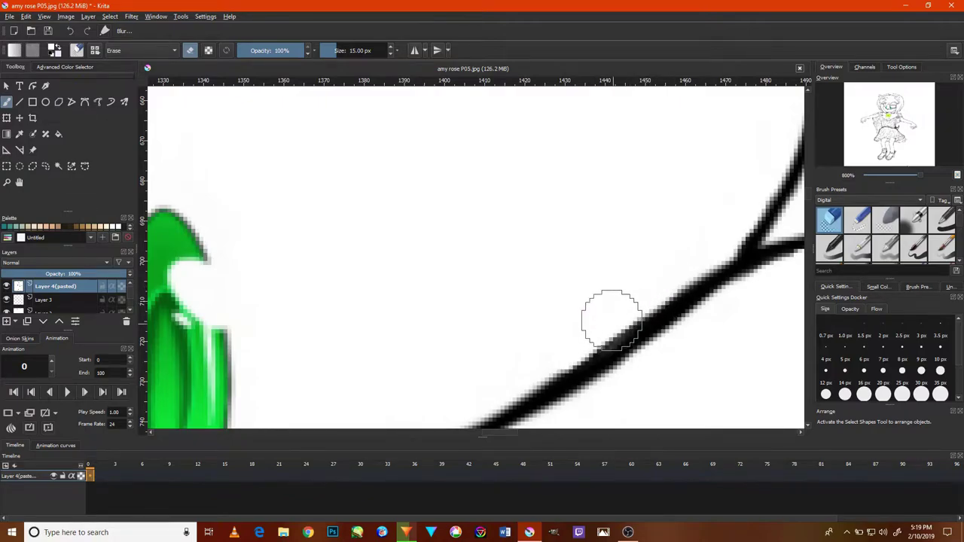
pyautogui.scroll(-3, 603, 271)
pyautogui.scroll(-2, 663, 234)
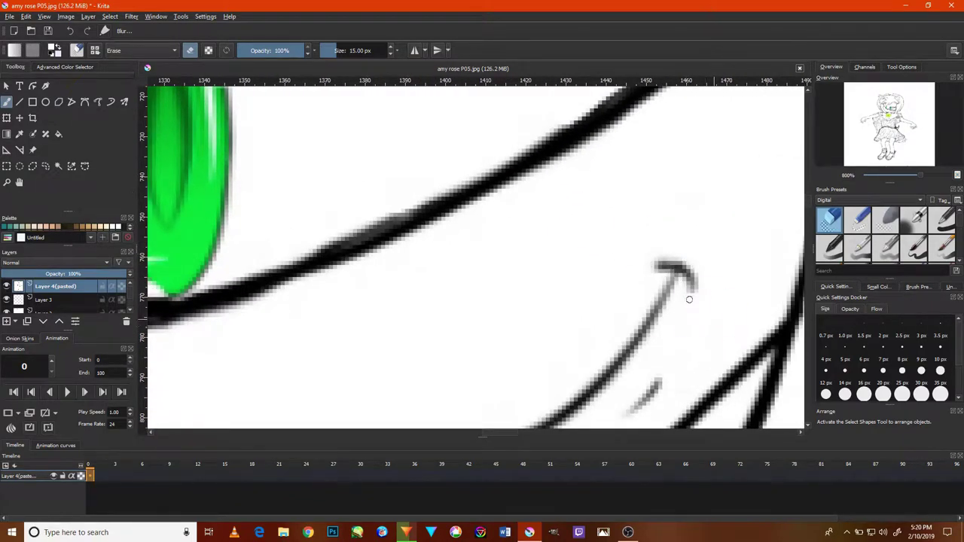
pyautogui.scroll(2, 689, 300)
pyautogui.scroll(-4, 678, 301)
pyautogui.scroll(3, 499, 301)
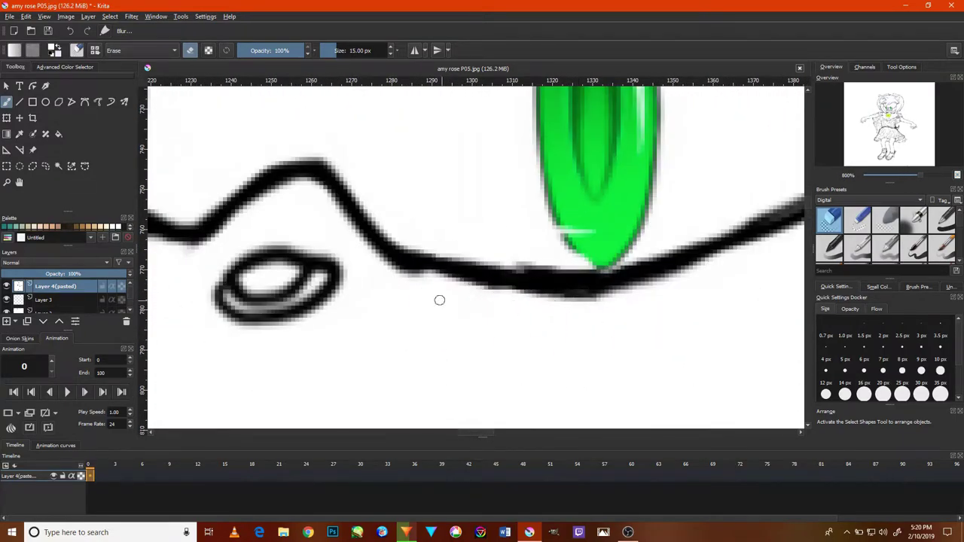
pyautogui.scroll(-2, 372, 301)
pyautogui.scroll(-2, 422, 278)
pyautogui.scroll(4, 474, 193)
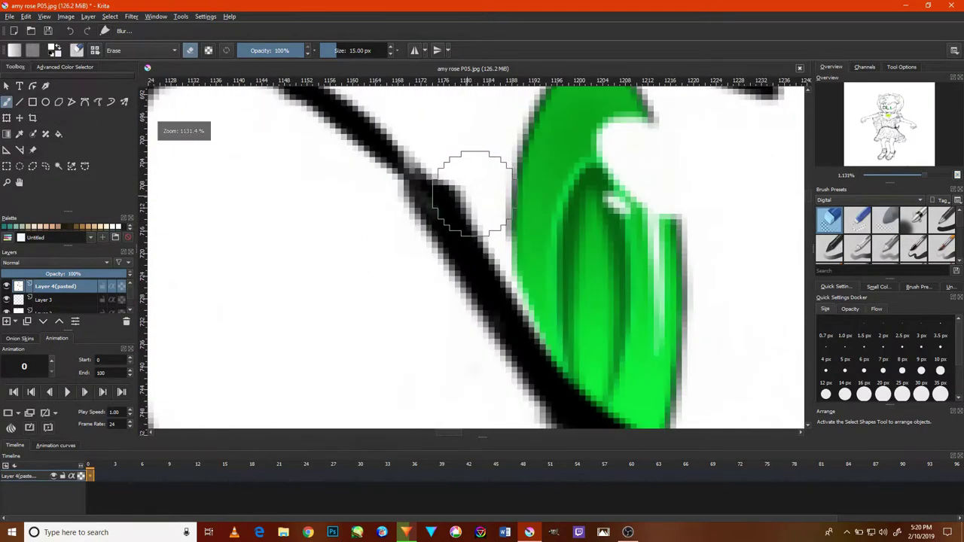
pyautogui.scroll(-3, 467, 328)
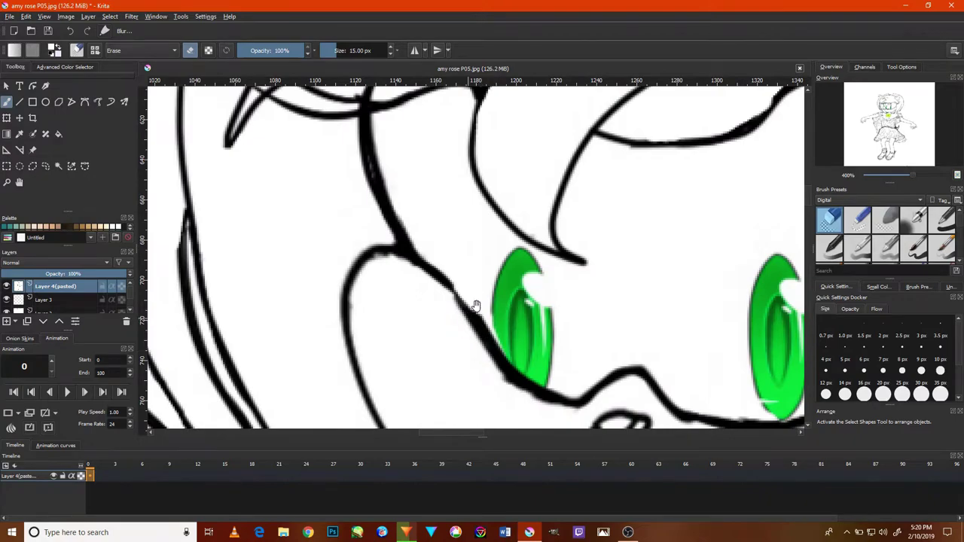
pyautogui.scroll(-1, 476, 305)
pyautogui.scroll(4, 477, 274)
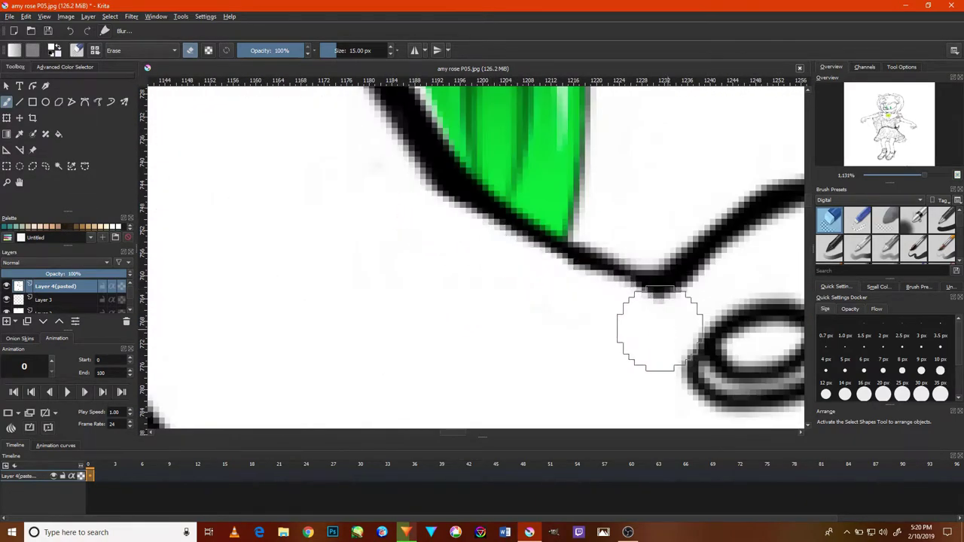
pyautogui.scroll(-6, 658, 331)
pyautogui.scroll(2, 482, 226)
pyautogui.scroll(2, 469, 204)
pyautogui.scroll(-5, 491, 178)
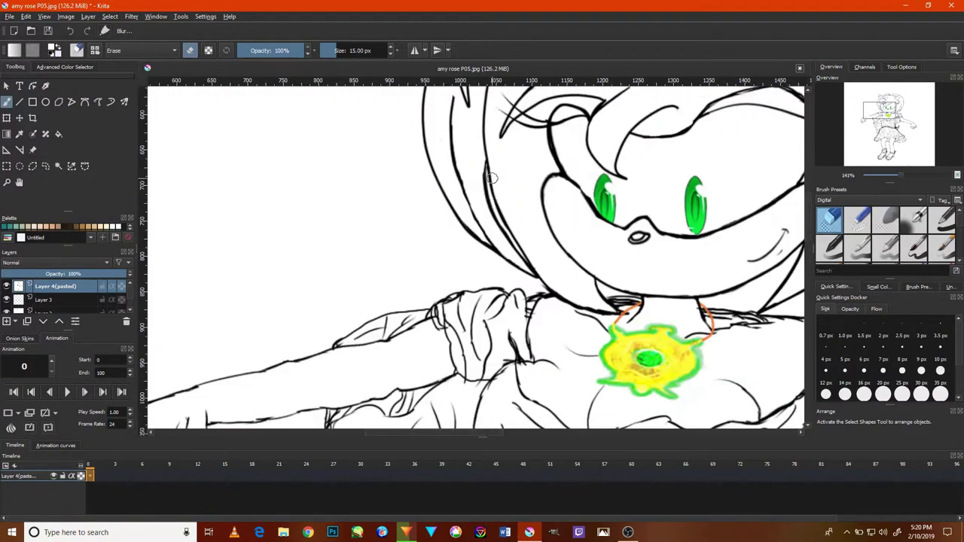
pyautogui.scroll(2, 424, 211)
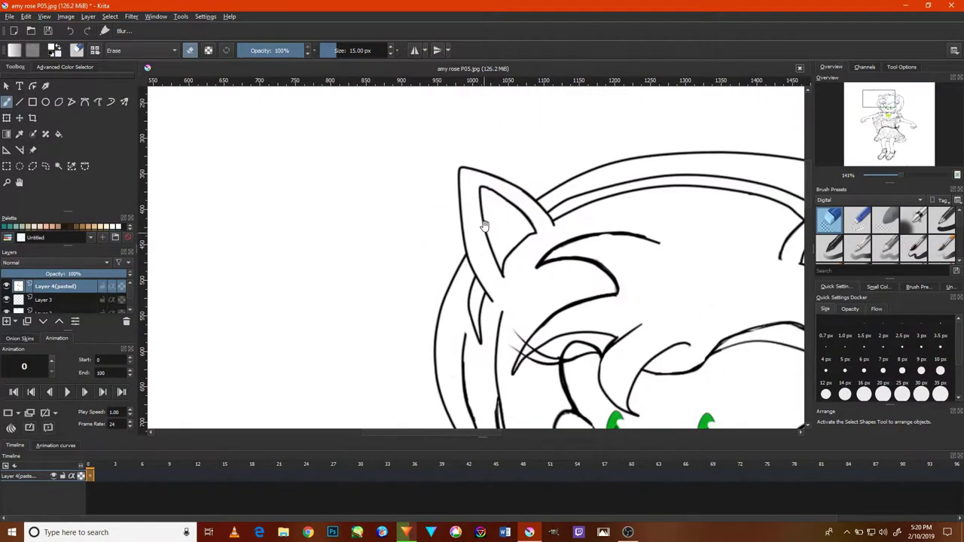
pyautogui.scroll(-3, 517, 189)
pyautogui.scroll(-1, 522, 251)
pyautogui.scroll(2, 588, 326)
pyautogui.moveTo(588, 326); pyautogui.dragTo(573, 182)
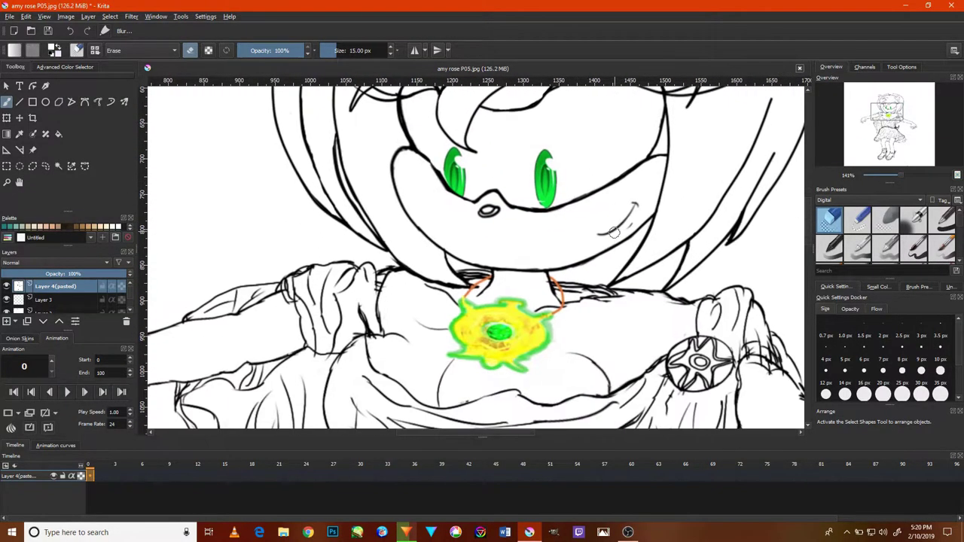
pyautogui.scroll(3, 673, 228)
pyautogui.scroll(2, 697, 276)
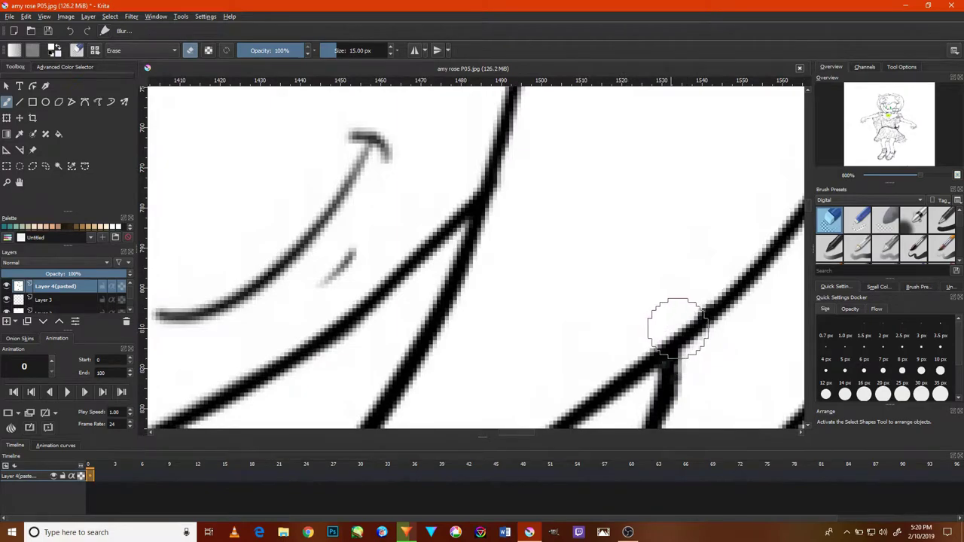
pyautogui.scroll(-3, 677, 328)
pyautogui.scroll(-3, 662, 255)
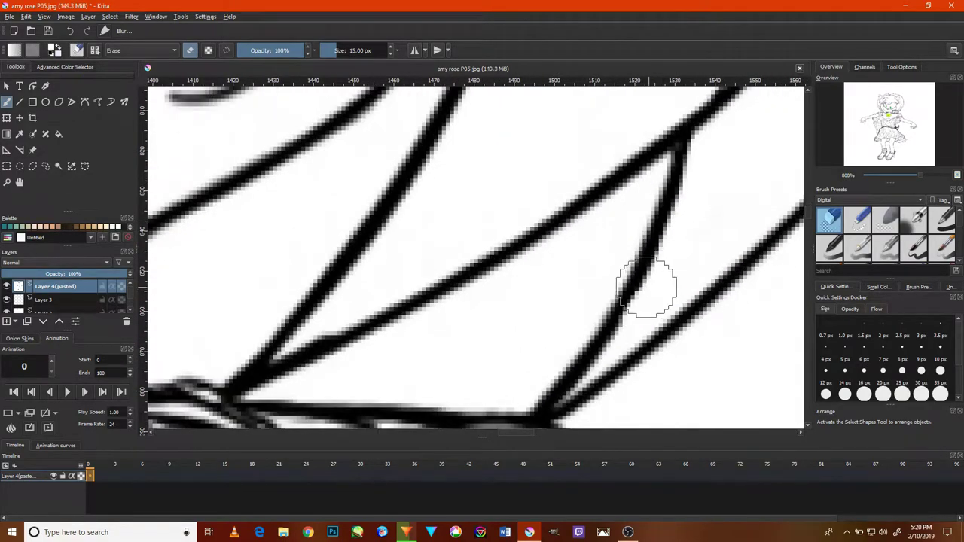
pyautogui.scroll(-3, 369, 309)
pyautogui.scroll(3, 452, 286)
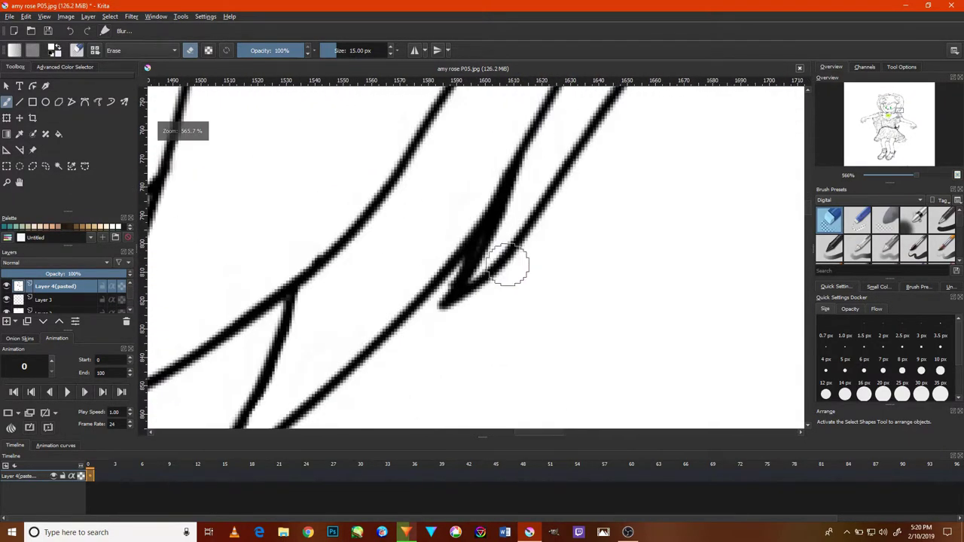
pyautogui.scroll(2, 482, 271)
# Shrink the eraser slightly and erase stray pixels at the line crossing.
pyautogui.press('[')
pyautogui.moveTo(448, 289)
pyautogui.mouseDown()
pyautogui.moveTo(436, 276)
pyautogui.moveTo(437, 302)
pyautogui.mouseUp()
pyautogui.scroll(-3, 444, 309)
pyautogui.scroll(-4, 444, 312)
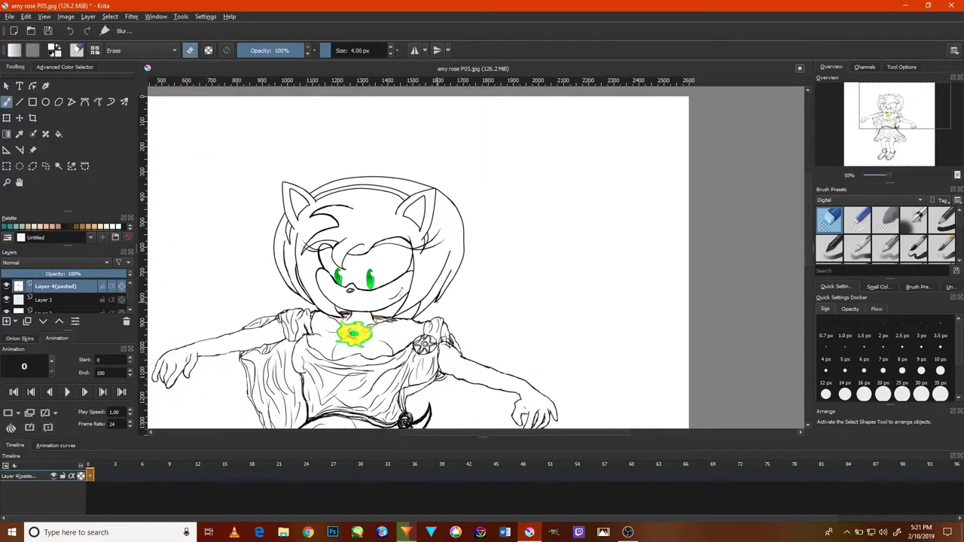
pyautogui.scroll(4, 448, 317)
pyautogui.scroll(4, 448, 318)
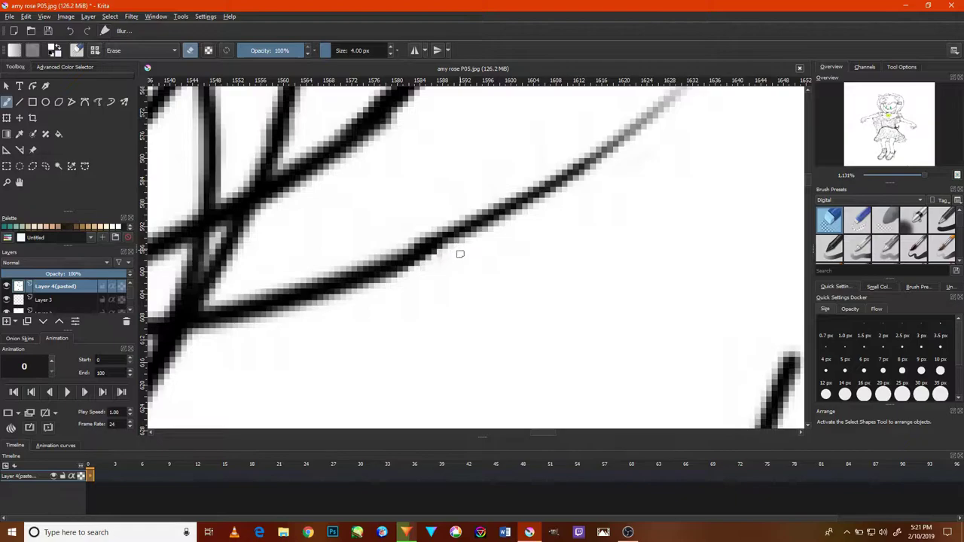
pyautogui.scroll(-3, 456, 256)
pyautogui.scroll(2, 437, 271)
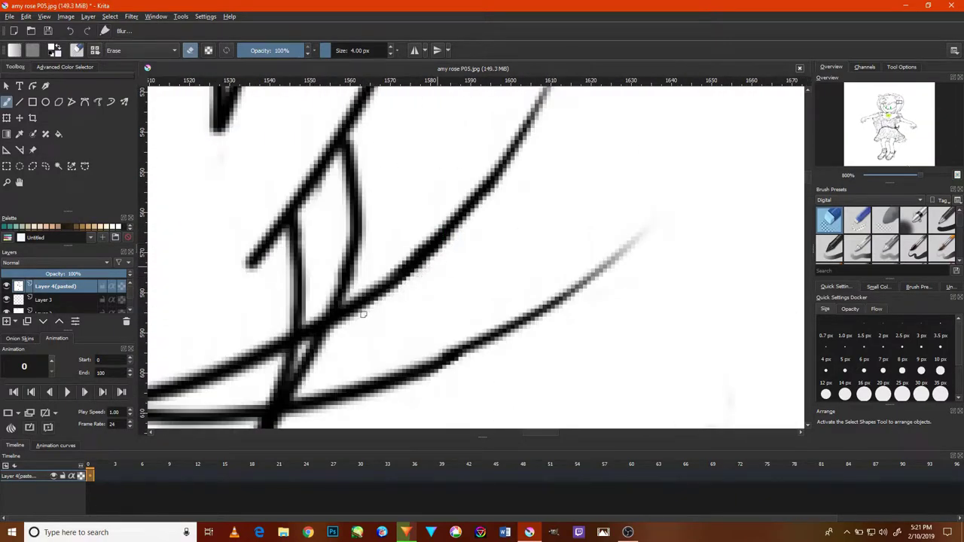
pyautogui.scroll(-3, 363, 315)
pyautogui.scroll(2, 299, 157)
pyautogui.scroll(1, 321, 380)
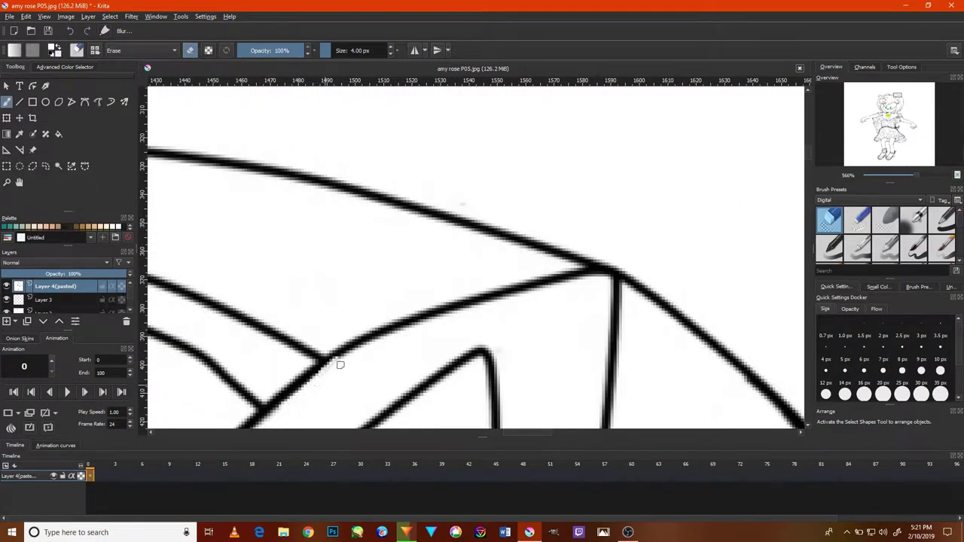
pyautogui.scroll(-4, 366, 355)
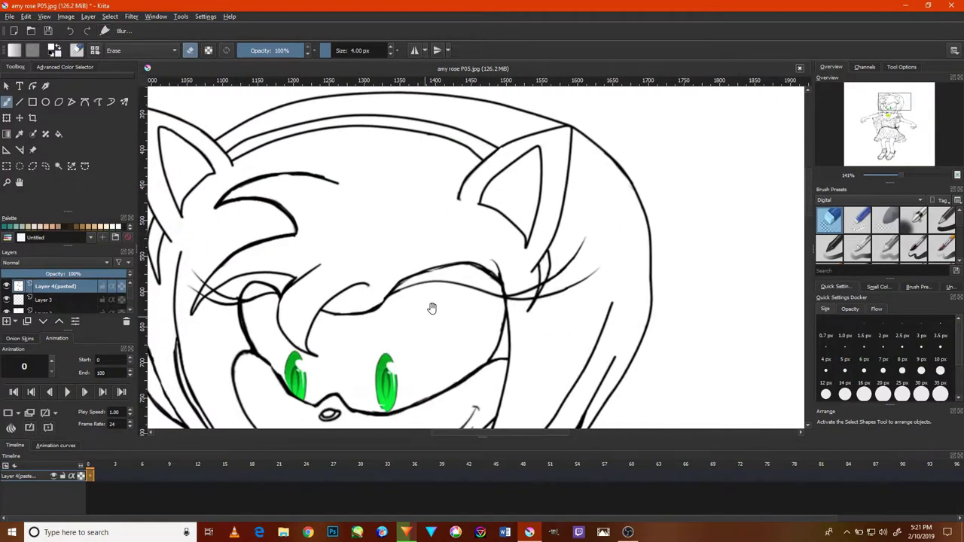
# Erase the doubled edge and smudged pixels along the arm outline.
pyautogui.moveTo(419, 247)
pyautogui.mouseDown()
pyautogui.moveTo(425, 272)
pyautogui.moveTo(631, 226)
pyautogui.mouseUp()
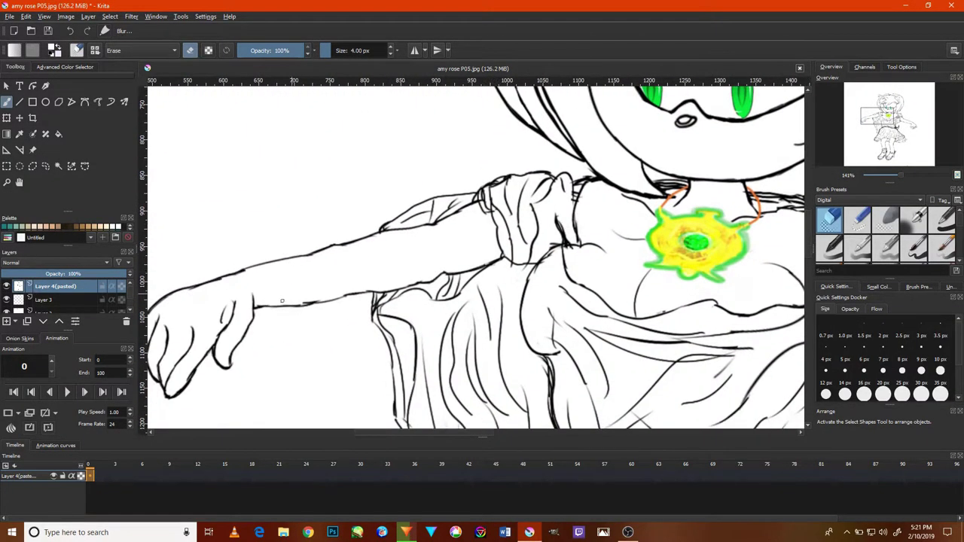
pyautogui.scroll(5, 268, 294)
pyautogui.scroll(1, 268, 293)
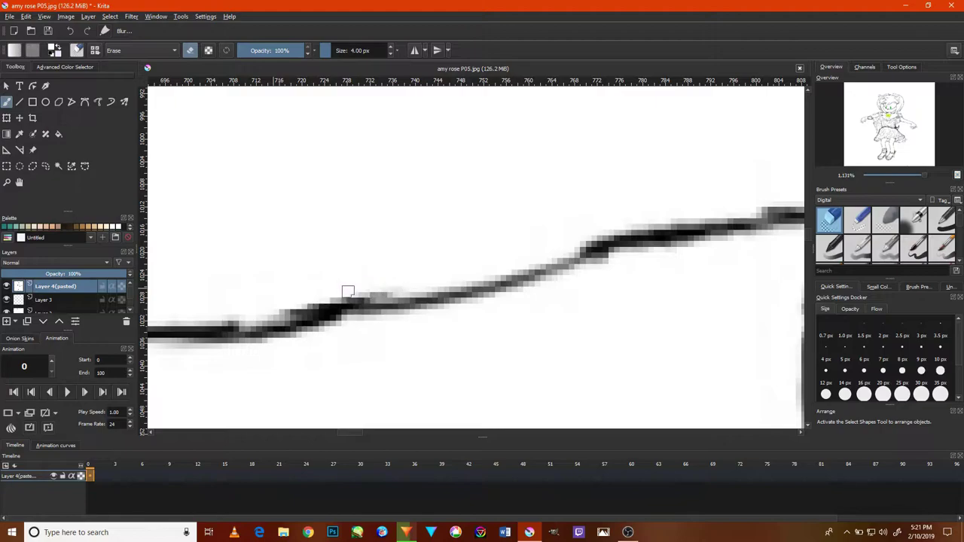
pyautogui.scroll(-1, 474, 254)
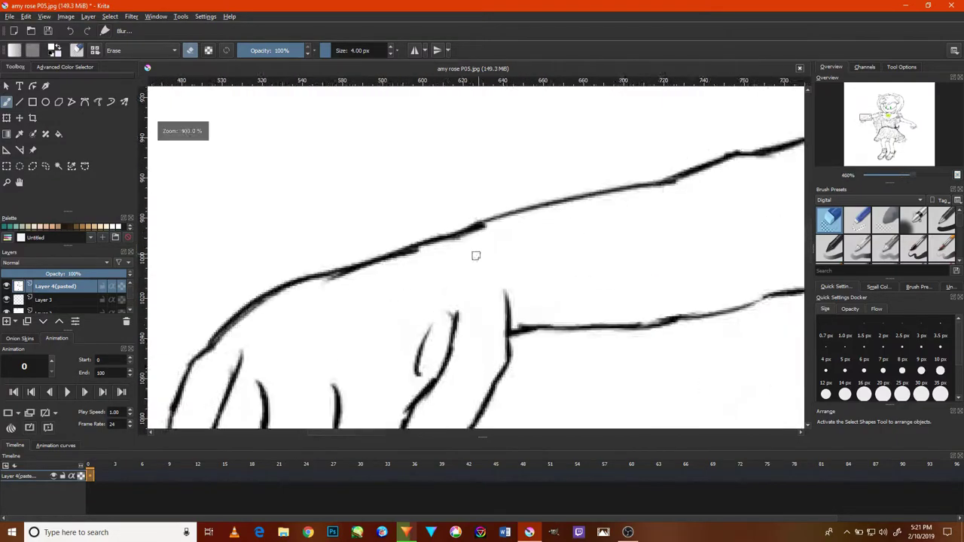
pyautogui.moveTo(340, 262)
pyautogui.mouseDown()
pyautogui.moveTo(257, 291)
pyautogui.moveTo(315, 277)
pyautogui.mouseUp()
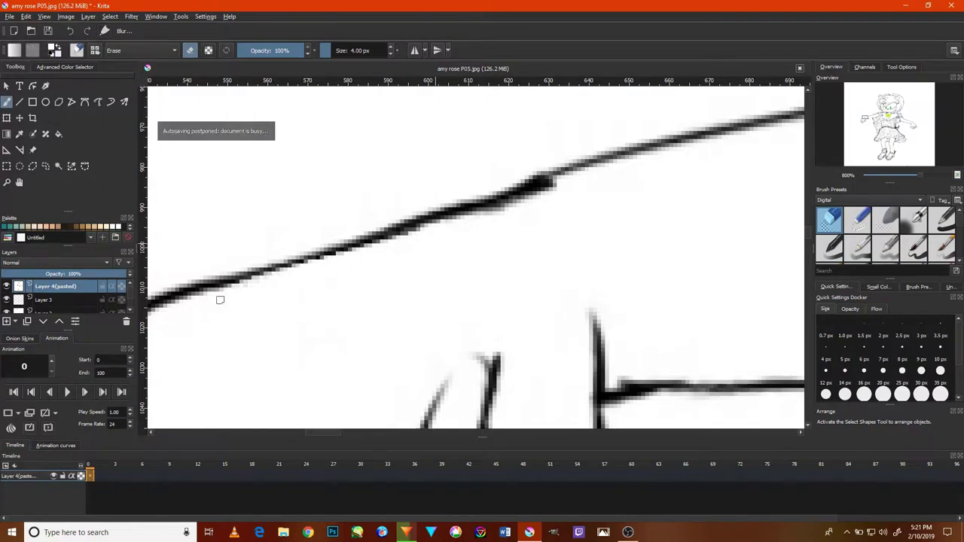
pyautogui.scroll(-1, 220, 299)
pyautogui.scroll(2, 411, 252)
pyautogui.moveTo(243, 281); pyautogui.dragTo(400, 221)
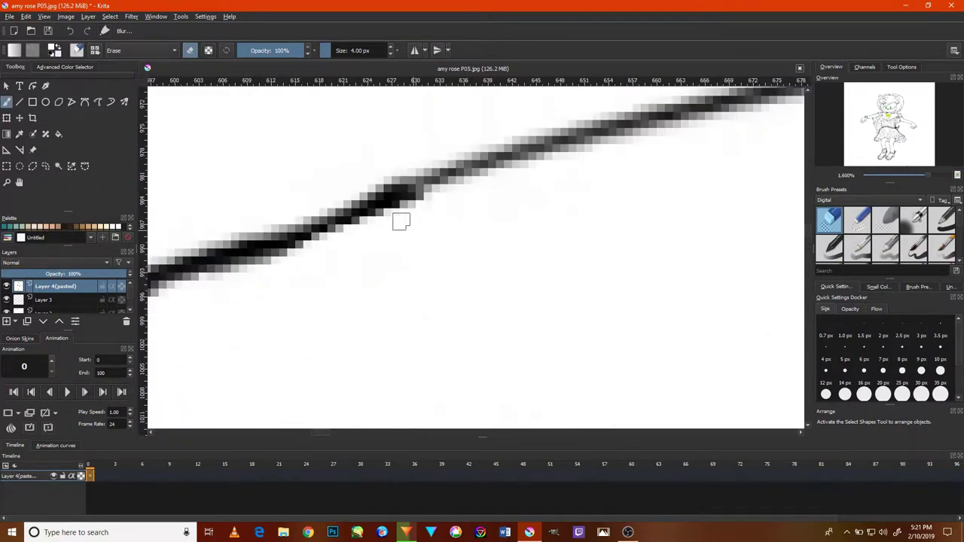
# Remove grey pixels below the arm line and around the line junction.
pyautogui.scroll(-5, 523, 276)
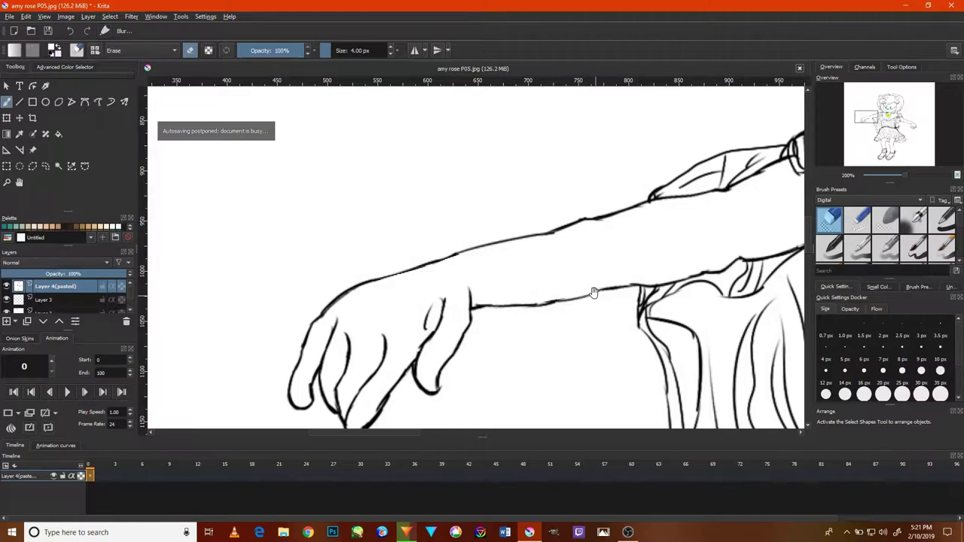
pyautogui.scroll(1, 504, 226)
pyautogui.scroll(2, 555, 239)
pyautogui.scroll(2, 454, 198)
pyautogui.moveTo(454, 198); pyautogui.dragTo(473, 146)
pyautogui.scroll(-4, 414, 188)
pyautogui.scroll(4, 557, 192)
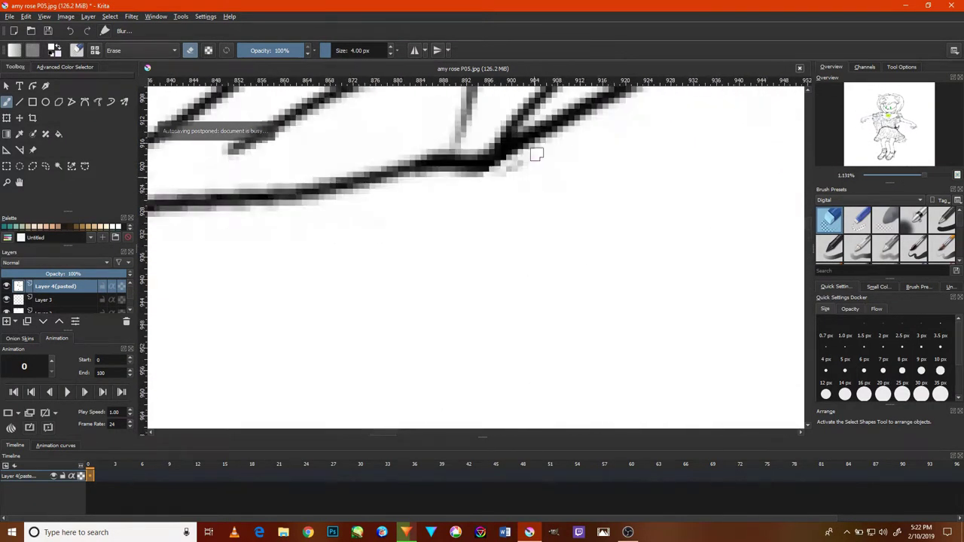
pyautogui.moveTo(535, 154); pyautogui.dragTo(522, 179)
pyautogui.scroll(-4, 523, 179)
pyautogui.scroll(3, 462, 254)
pyautogui.scroll(1, 484, 216)
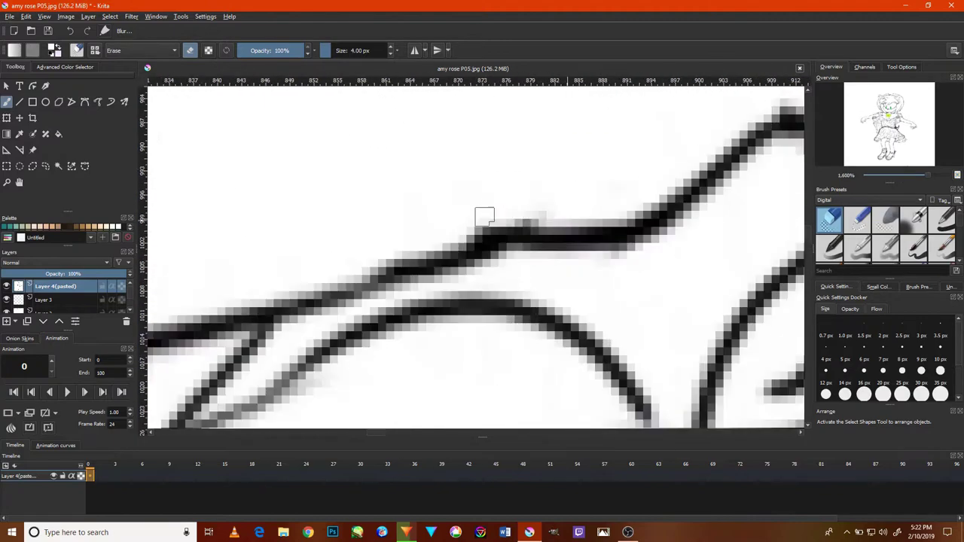
pyautogui.moveTo(484, 216); pyautogui.dragTo(566, 208)
# Erase the thin duplicate lines beside the thick diagonal dress fold.
pyautogui.moveTo(553, 172); pyautogui.dragTo(256, 308)
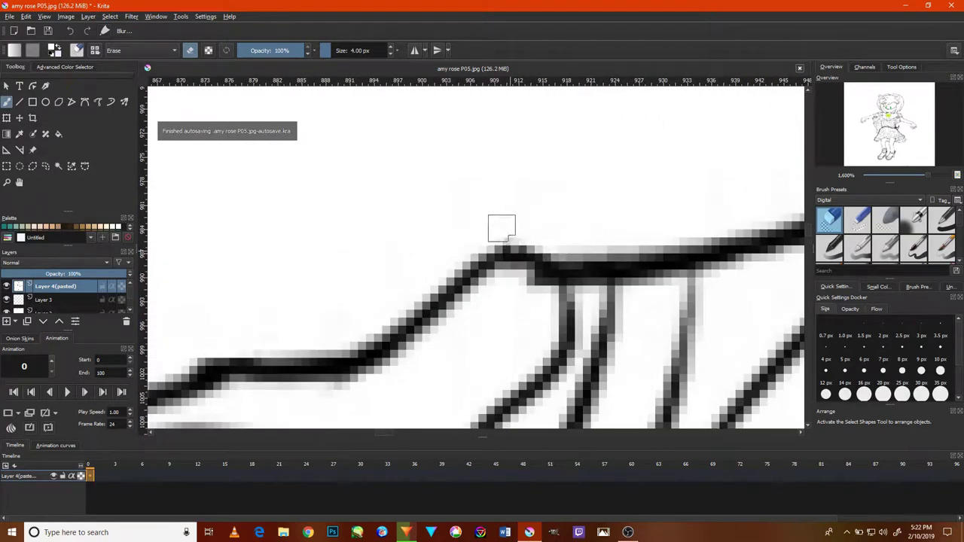
pyautogui.scroll(-4, 536, 237)
pyautogui.scroll(4, 451, 278)
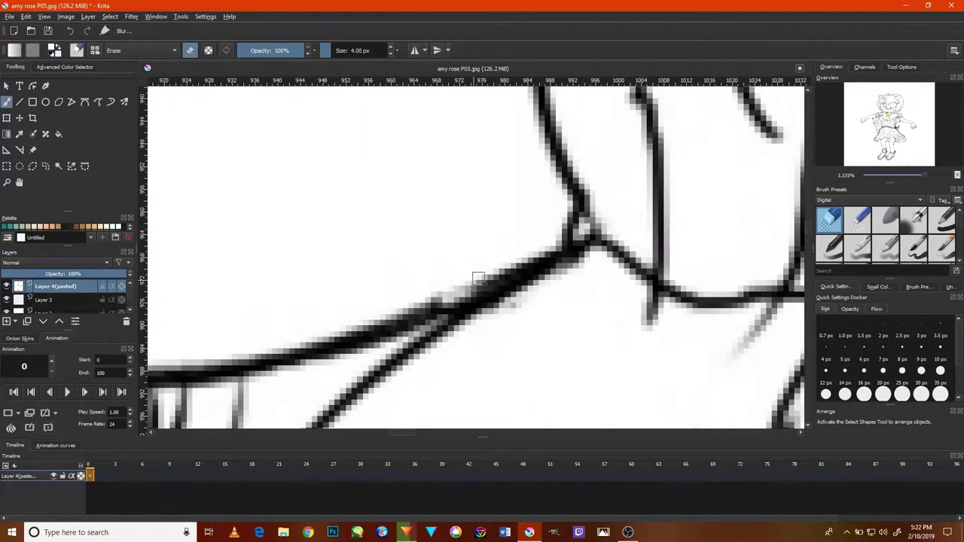
pyautogui.scroll(2, 473, 275)
pyautogui.scroll(-4, 485, 178)
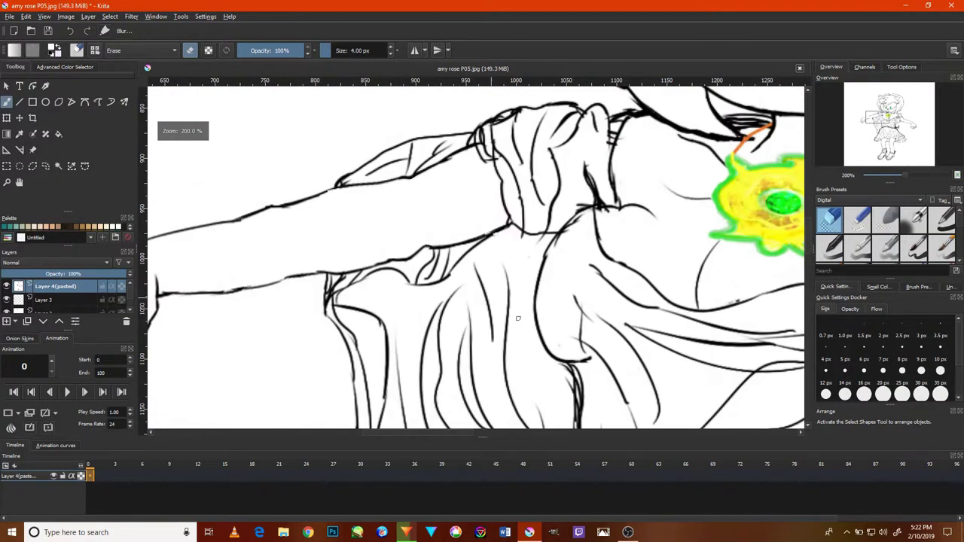
pyautogui.scroll(3, 557, 154)
pyautogui.moveTo(515, 212); pyautogui.dragTo(543, 269)
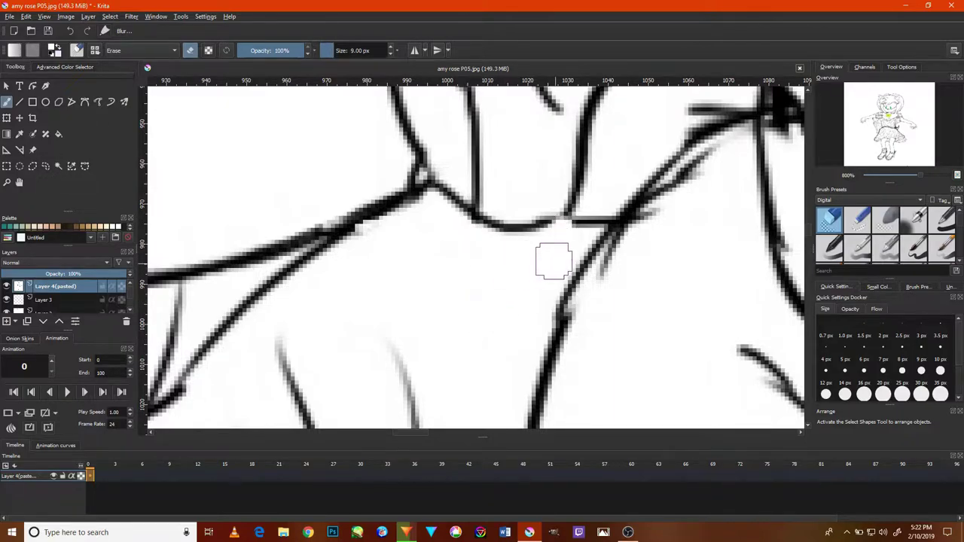
pyautogui.scroll(-5, 632, 236)
pyautogui.scroll(5, 674, 187)
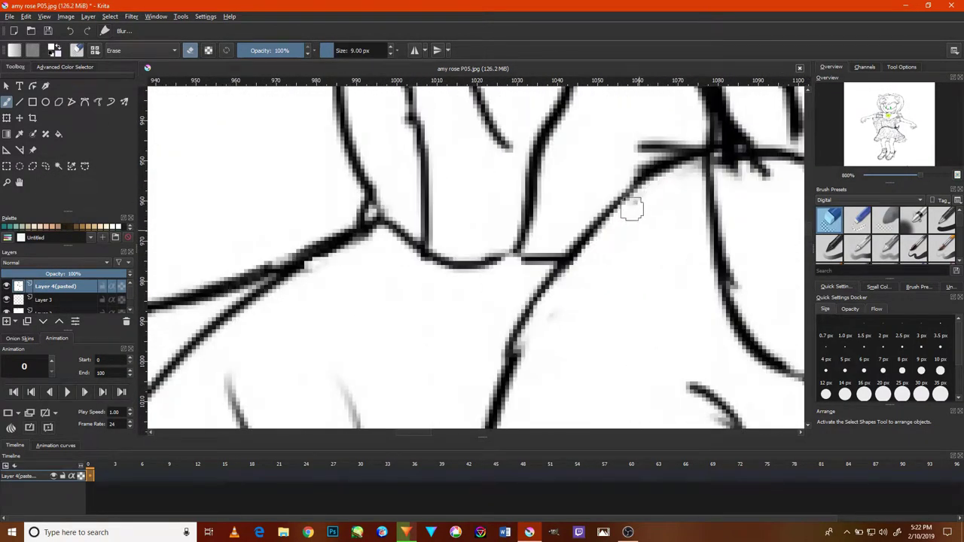
pyautogui.scroll(2, 624, 183)
pyautogui.scroll(-4, 624, 183)
pyautogui.scroll(2, 477, 294)
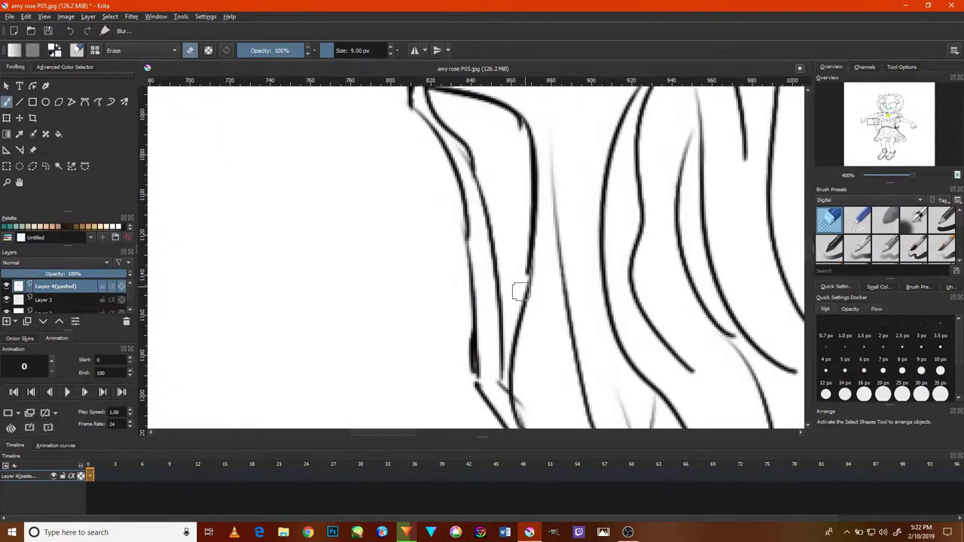
pyautogui.scroll(-2, 520, 292)
pyautogui.scroll(2, 631, 411)
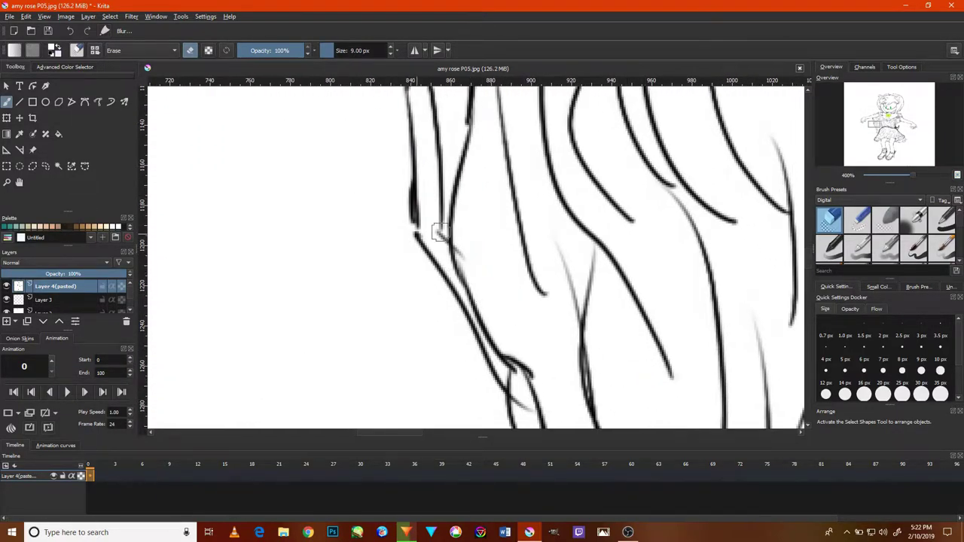
pyautogui.scroll(-1, 440, 234)
pyautogui.scroll(-1, 462, 273)
pyautogui.scroll(1, 559, 362)
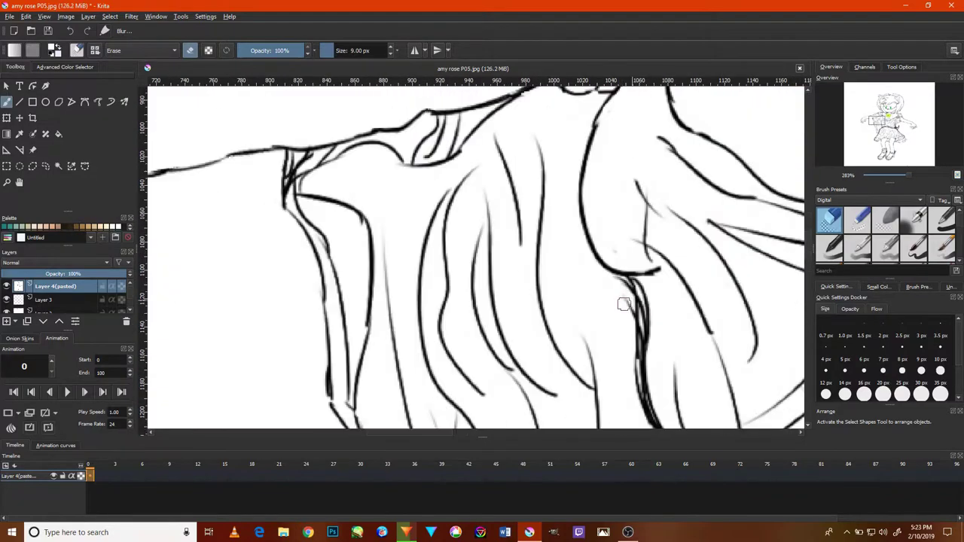
pyautogui.scroll(2, 623, 304)
pyautogui.scroll(-3, 624, 199)
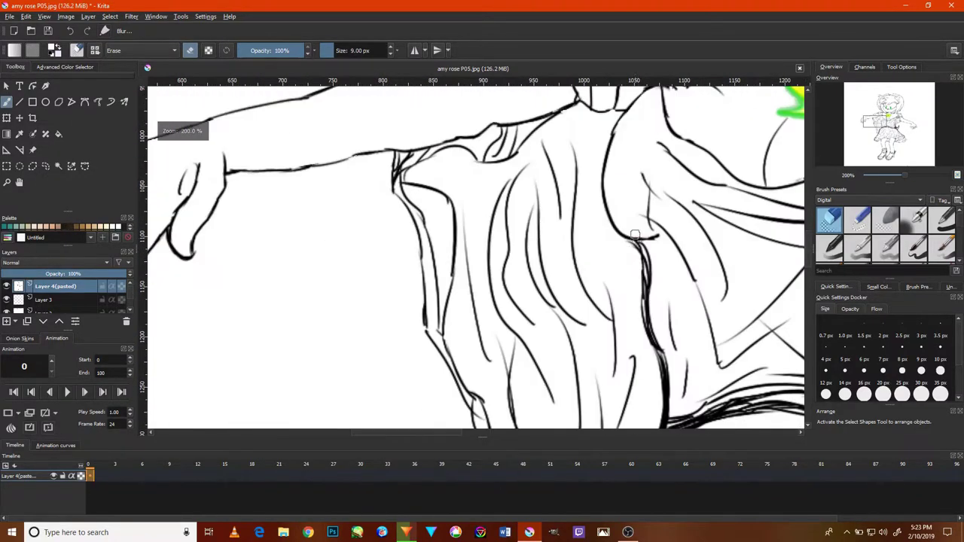
pyautogui.scroll(-2, 610, 249)
pyautogui.scroll(3, 579, 331)
pyautogui.scroll(1, 591, 308)
pyautogui.moveTo(592, 308)
pyautogui.mouseDown()
pyautogui.moveTo(607, 249)
pyautogui.moveTo(559, 369)
pyautogui.mouseUp()
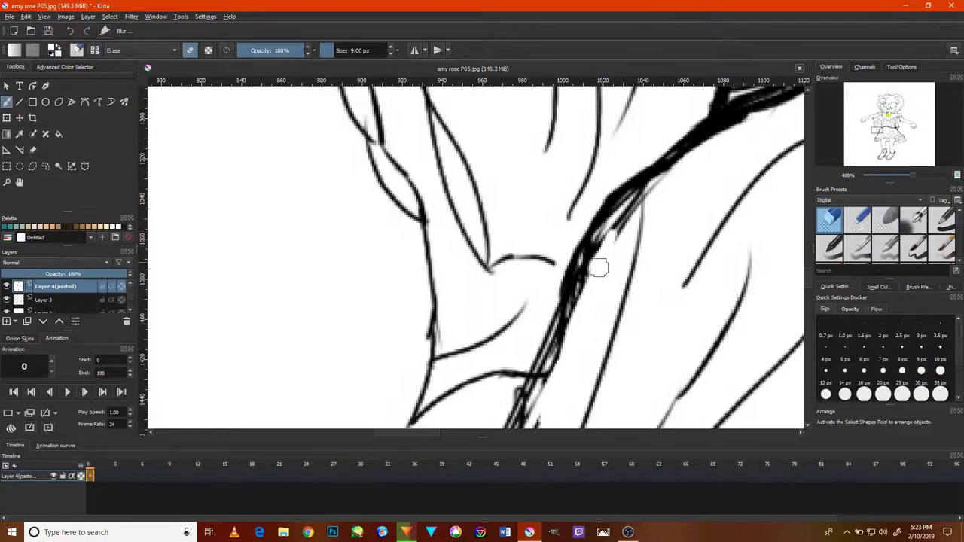
pyautogui.moveTo(599, 267)
pyautogui.mouseDown()
pyautogui.moveTo(575, 302)
pyautogui.moveTo(543, 393)
pyautogui.moveTo(561, 340)
pyautogui.mouseUp()
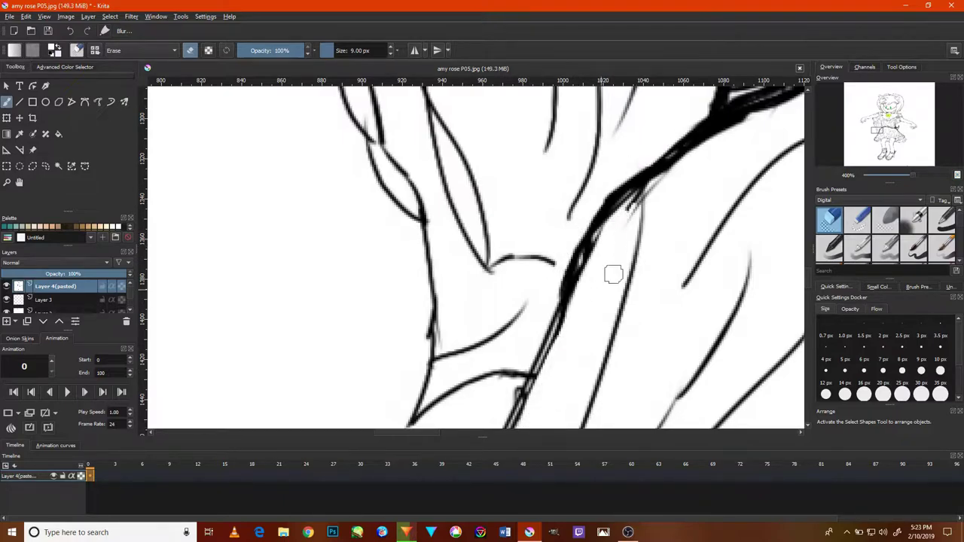
pyautogui.moveTo(613, 274)
pyautogui.mouseDown()
pyautogui.moveTo(640, 200)
pyautogui.moveTo(557, 324)
pyautogui.mouseUp()
pyautogui.scroll(-5, 557, 324)
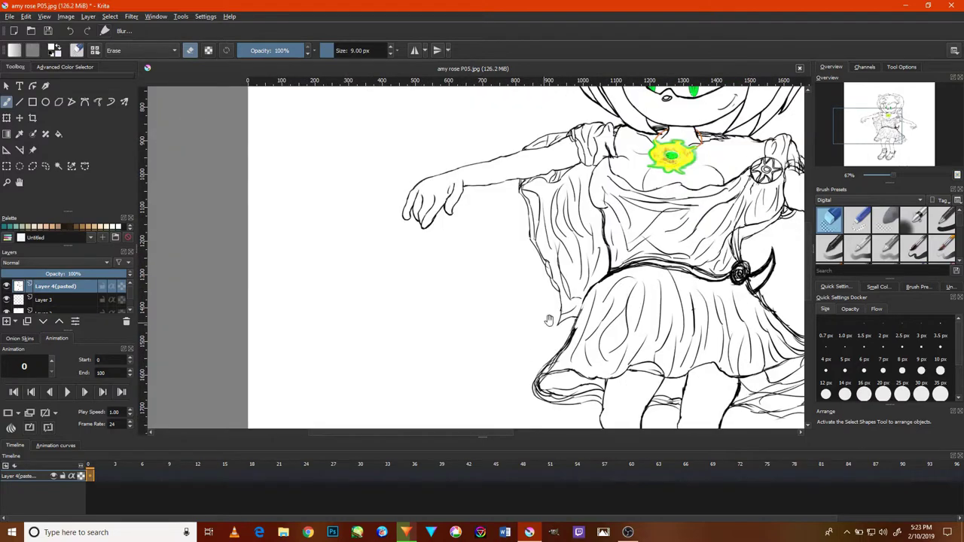
# Zoom in on the skirt hem and erase stray strokes where its lines overlap.
pyautogui.scroll(2, 548, 320)
pyautogui.scroll(1, 572, 263)
pyautogui.scroll(1, 588, 215)
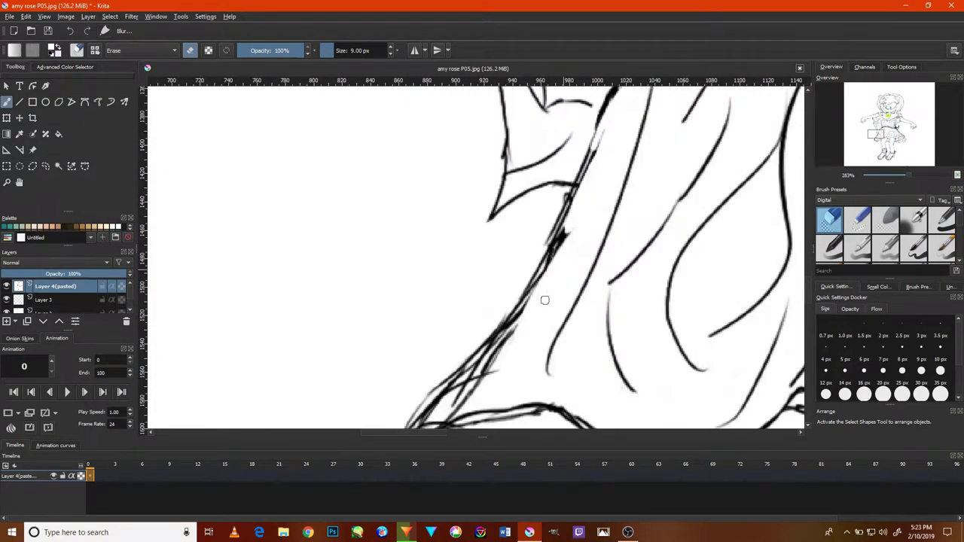
pyautogui.scroll(1, 507, 379)
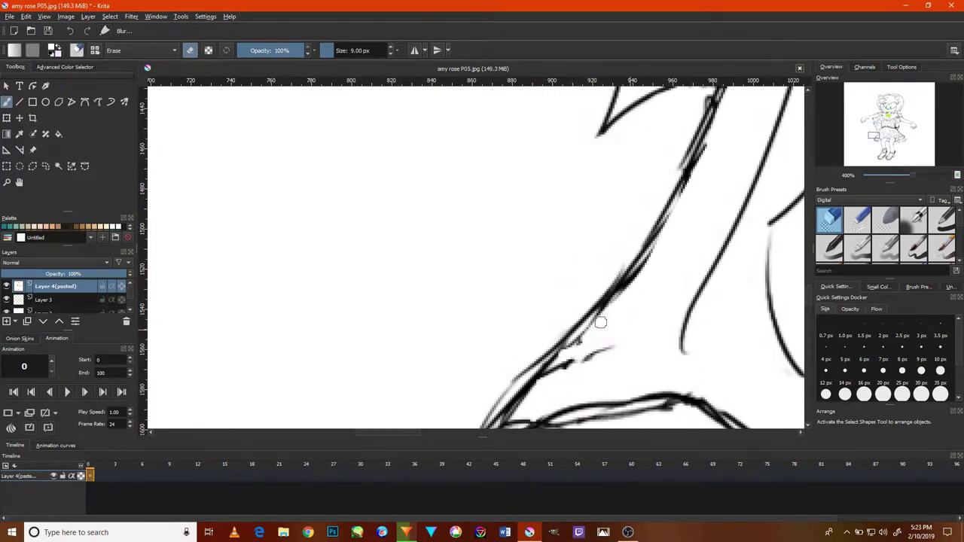
pyautogui.scroll(1, 710, 135)
pyautogui.scroll(1, 656, 258)
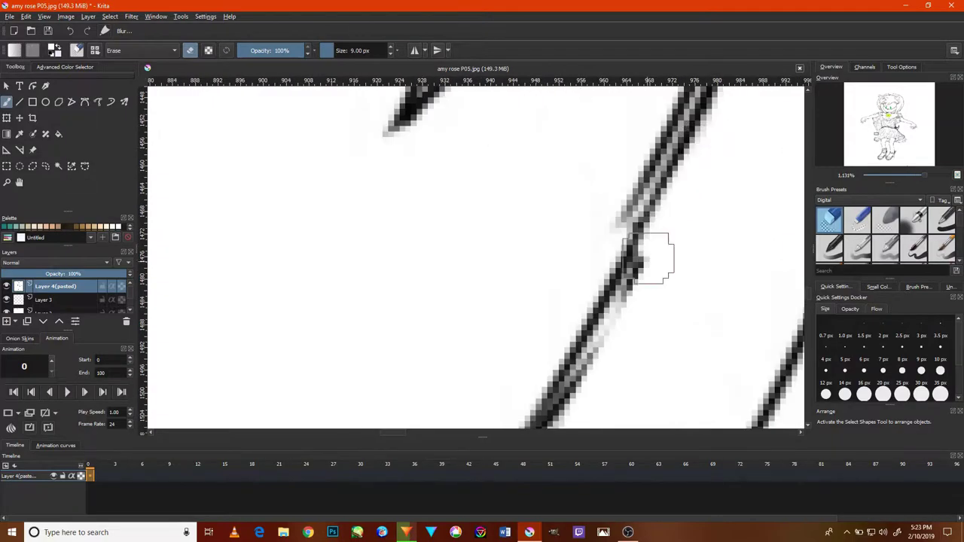
pyautogui.scroll(1, 563, 311)
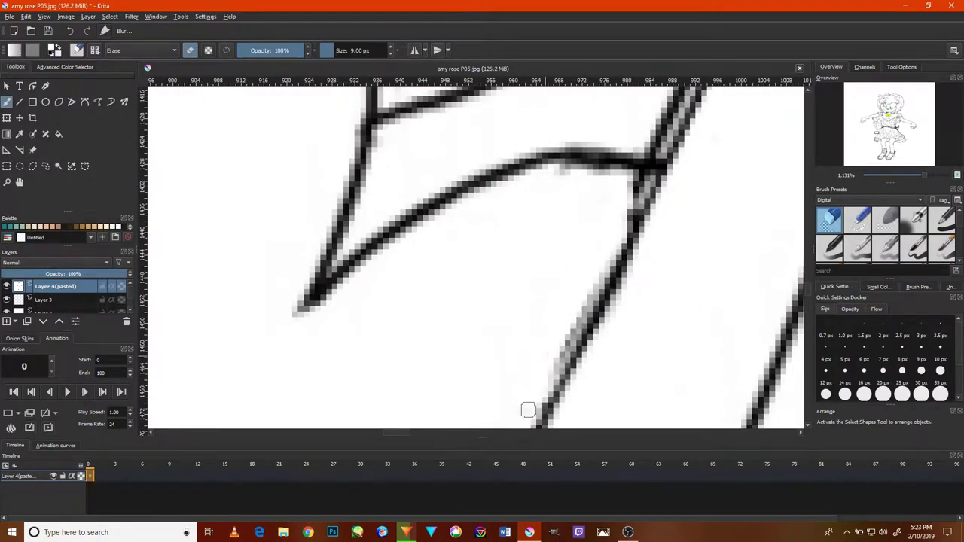
pyautogui.scroll(-1, 613, 251)
pyautogui.scroll(-3, 598, 209)
pyautogui.scroll(3, 599, 210)
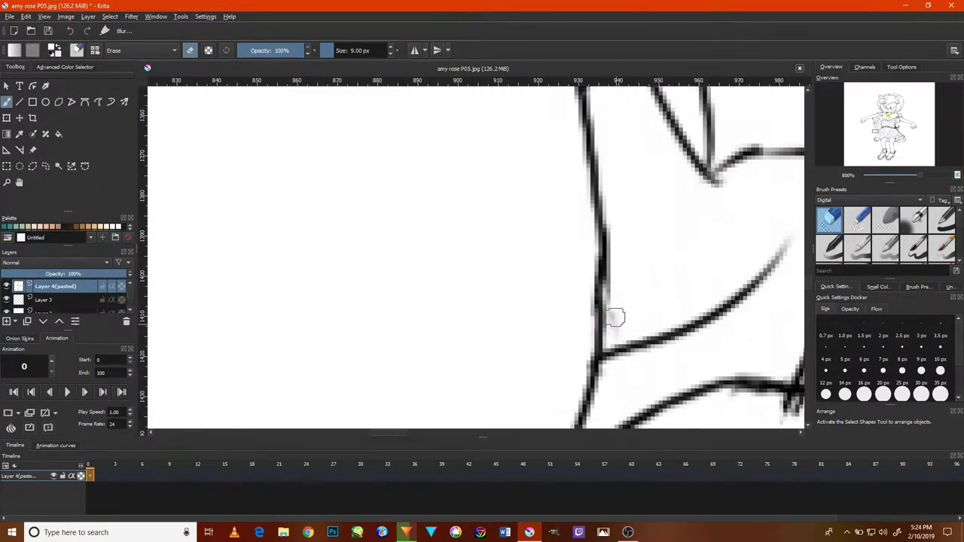
pyautogui.scroll(2, 624, 248)
pyautogui.scroll(-5, 637, 339)
pyautogui.scroll(3, 645, 236)
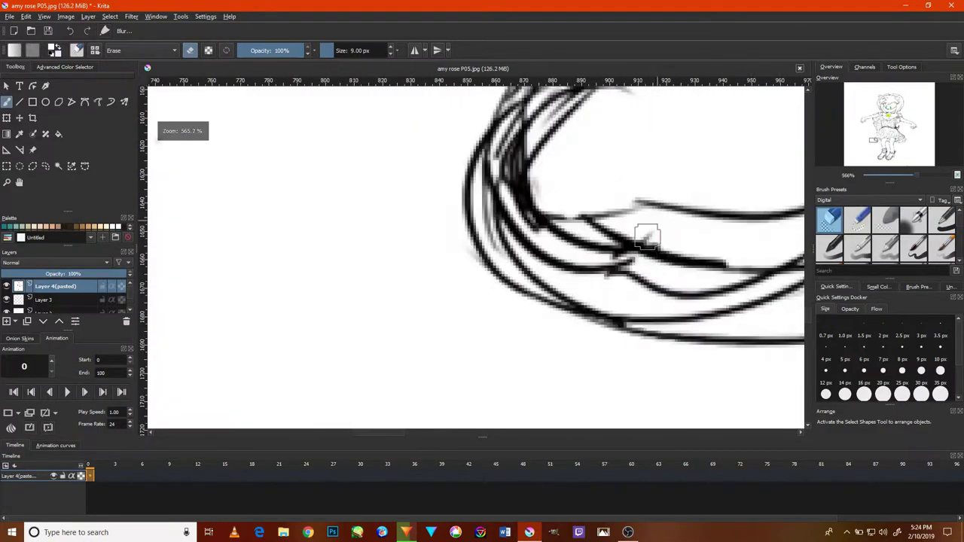
pyautogui.moveTo(531, 237); pyautogui.dragTo(508, 199)
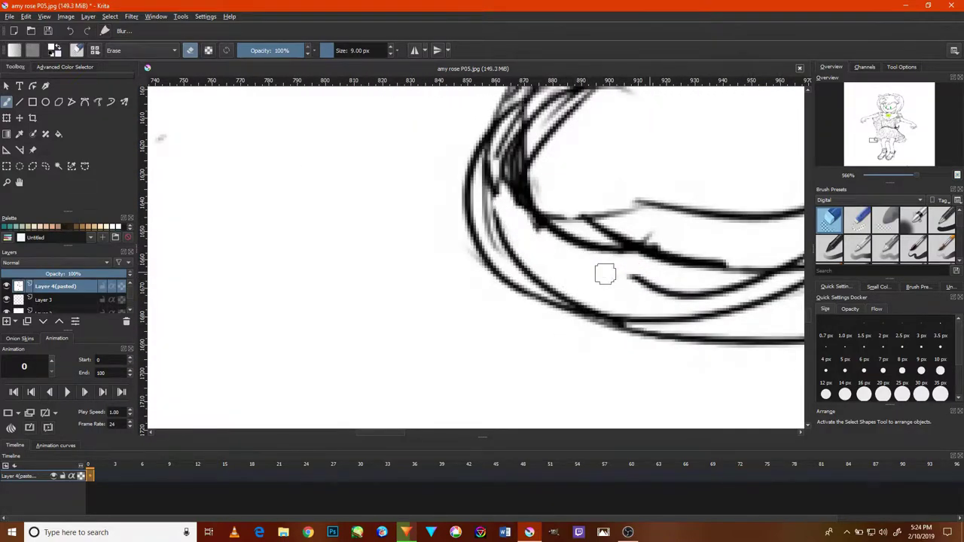
# Lighten the doubled lines on the curled hem edge.
pyautogui.scroll(-2, 273, 176)
pyautogui.scroll(2, 336, 183)
pyautogui.scroll(-4, 377, 196)
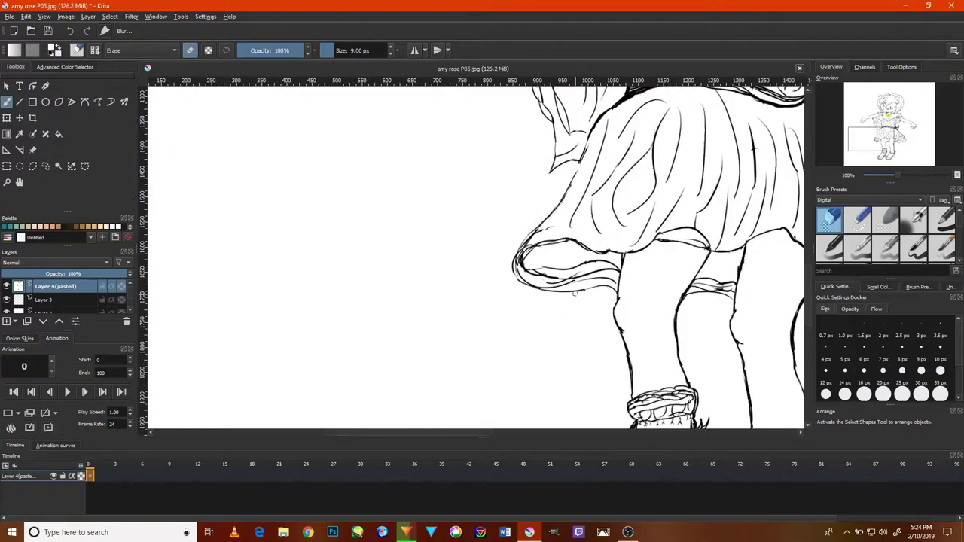
pyautogui.scroll(2, 543, 233)
pyautogui.scroll(3, 543, 232)
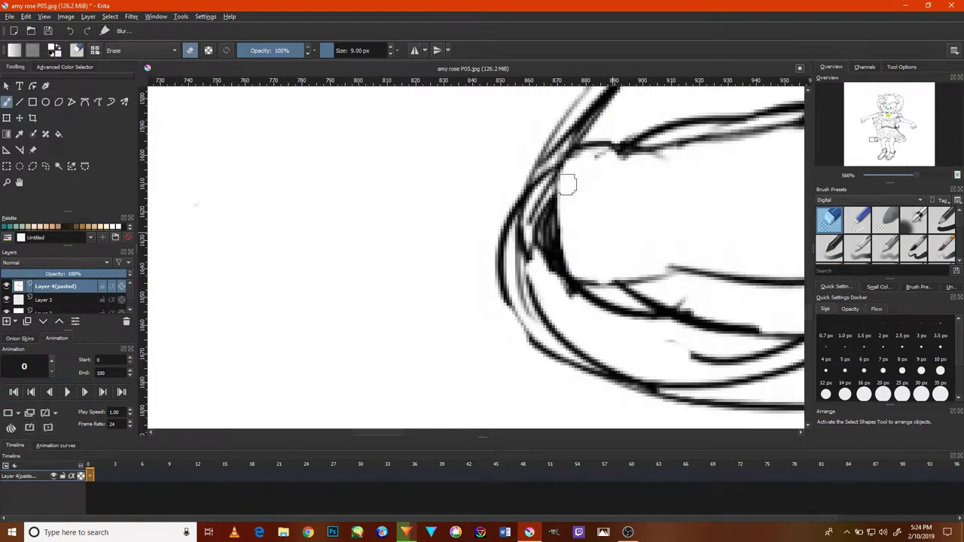
pyautogui.moveTo(567, 185)
pyautogui.mouseDown()
pyautogui.moveTo(527, 241)
pyautogui.moveTo(557, 316)
pyautogui.mouseUp()
pyautogui.scroll(2, 572, 313)
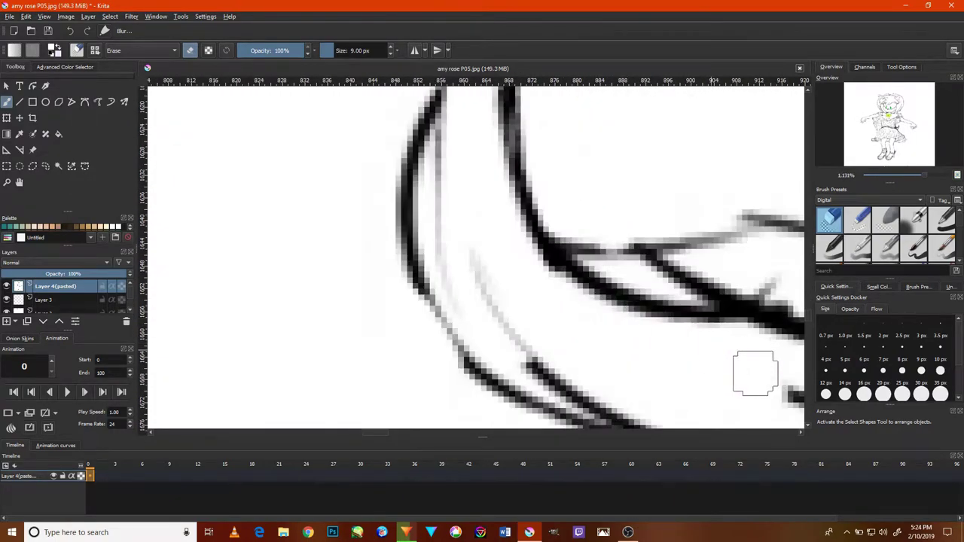
pyautogui.scroll(-3, 755, 374)
# Erase faint grey stray strokes along the hem and lower hem line.
pyautogui.moveTo(631, 299); pyautogui.dragTo(469, 263)
pyautogui.scroll(2, 558, 310)
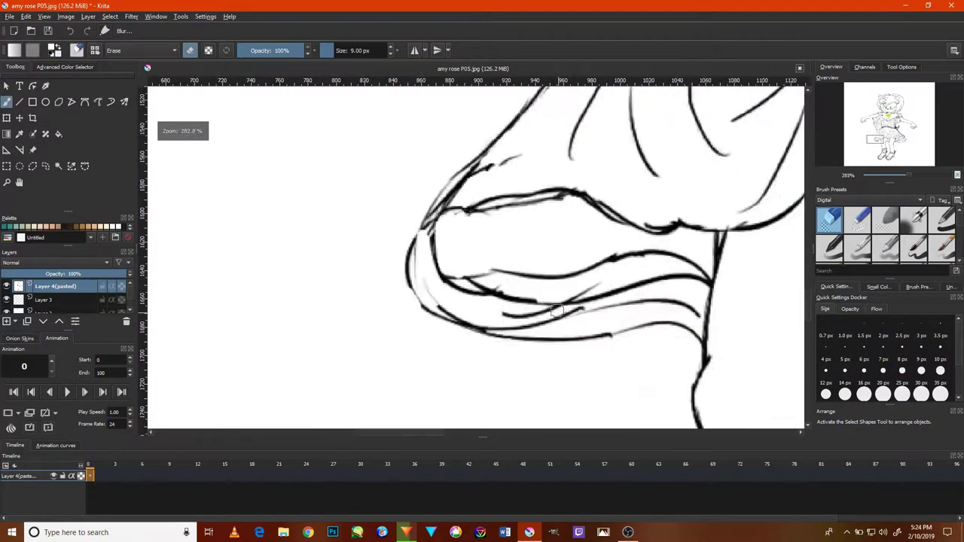
pyautogui.scroll(3, 557, 310)
pyautogui.moveTo(678, 351)
pyautogui.mouseDown()
pyautogui.moveTo(675, 319)
pyautogui.moveTo(647, 300)
pyautogui.mouseUp()
pyautogui.scroll(1, 704, 282)
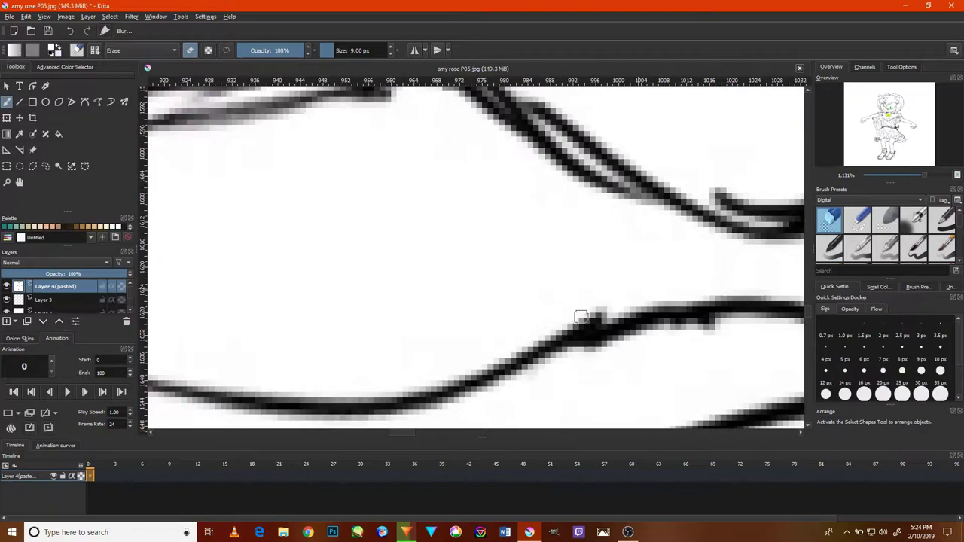
pyautogui.moveTo(583, 323)
pyautogui.mouseDown()
pyautogui.moveTo(671, 327)
pyautogui.moveTo(584, 358)
pyautogui.mouseUp()
pyautogui.scroll(-1, 700, 274)
pyautogui.scroll(1, 700, 276)
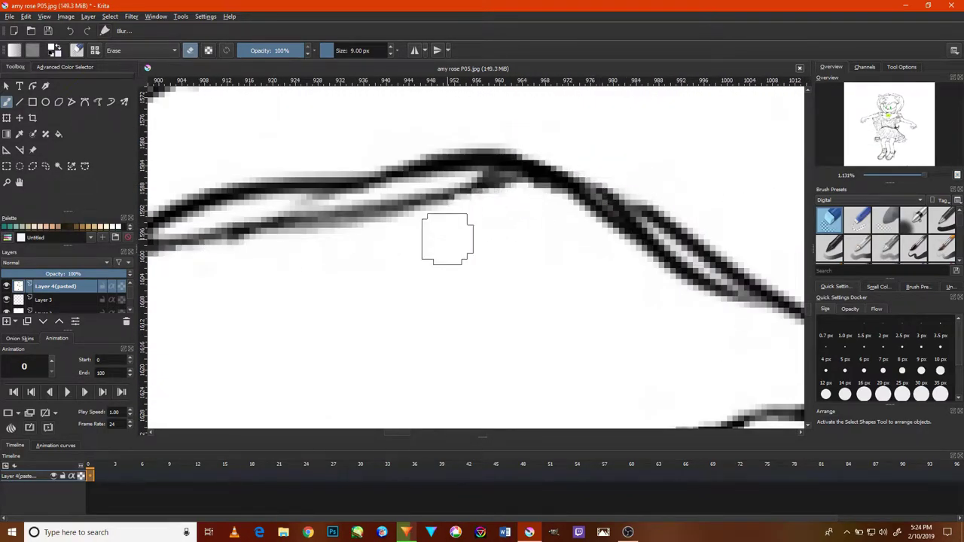
# Clear stray and excess ink along the hem line and around its junction.
pyautogui.moveTo(447, 236); pyautogui.dragTo(308, 236)
pyautogui.moveTo(586, 256)
pyautogui.mouseDown()
pyautogui.moveTo(577, 248)
pyautogui.moveTo(693, 264)
pyautogui.mouseUp()
pyautogui.moveTo(798, 263); pyautogui.dragTo(600, 263)
pyautogui.scroll(3, 600, 262)
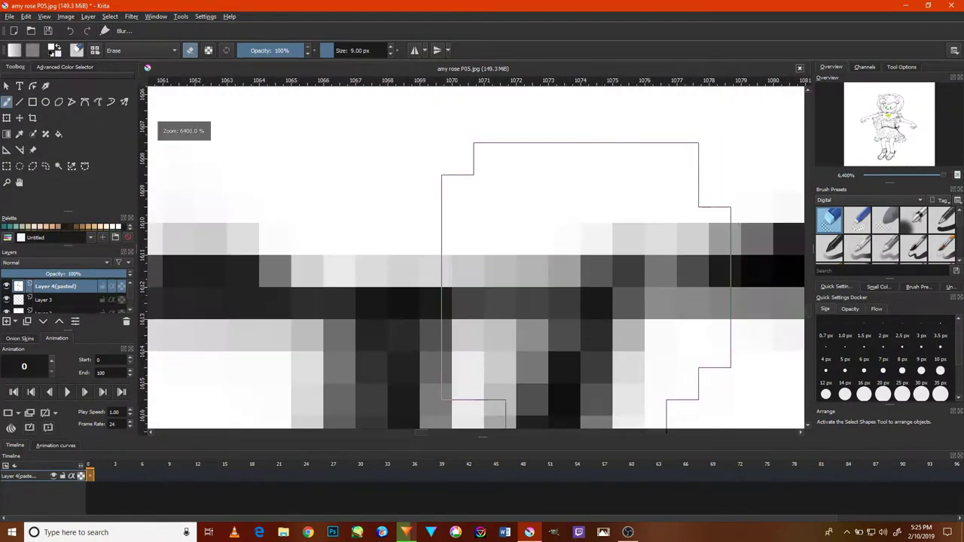
pyautogui.scroll(-5, 600, 262)
pyautogui.scroll(3, 609, 215)
pyautogui.moveTo(624, 189)
pyautogui.mouseDown()
pyautogui.moveTo(581, 248)
pyautogui.moveTo(570, 284)
pyautogui.mouseUp()
# Whiten stray ink at the skirt line junction and along the bottom skirt line.
pyautogui.scroll(-3, 630, 301)
pyautogui.scroll(-2, 630, 301)
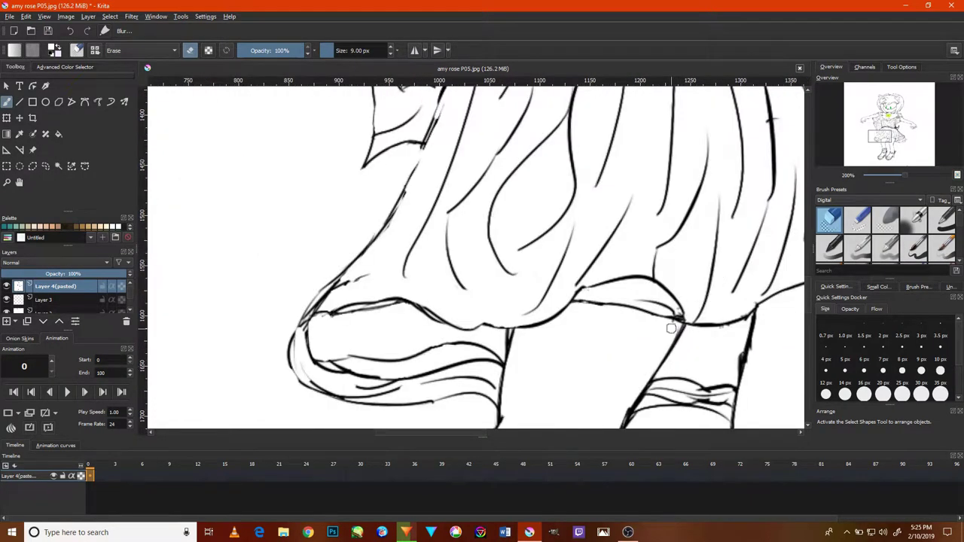
pyautogui.moveTo(670, 327); pyautogui.dragTo(622, 307)
pyautogui.scroll(-4, 749, 271)
pyautogui.scroll(9, 749, 271)
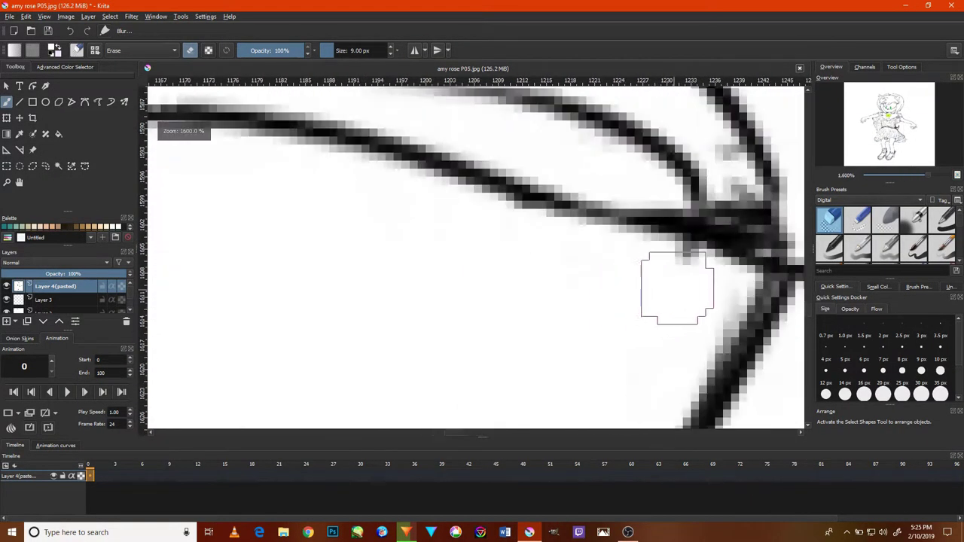
pyautogui.moveTo(749, 273); pyautogui.dragTo(630, 286)
pyautogui.moveTo(564, 318)
pyautogui.mouseDown()
pyautogui.moveTo(570, 333)
pyautogui.moveTo(601, 328)
pyautogui.mouseUp()
pyautogui.scroll(-4, 601, 327)
pyautogui.scroll(3, 667, 338)
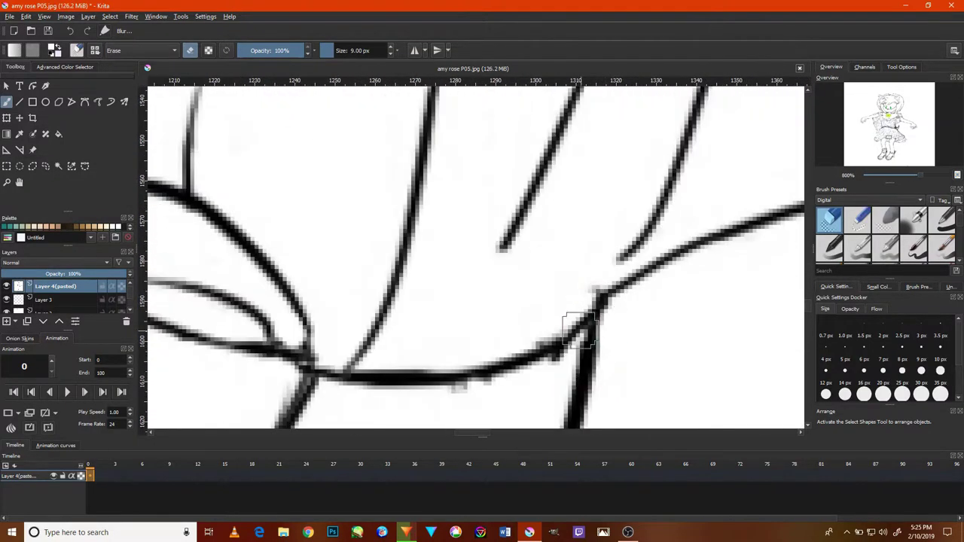
pyautogui.moveTo(422, 386); pyautogui.dragTo(570, 354)
# Erase excess ink on the vertical skirt fold and grey pixels off the diagonal line.
pyautogui.scroll(2, 572, 332)
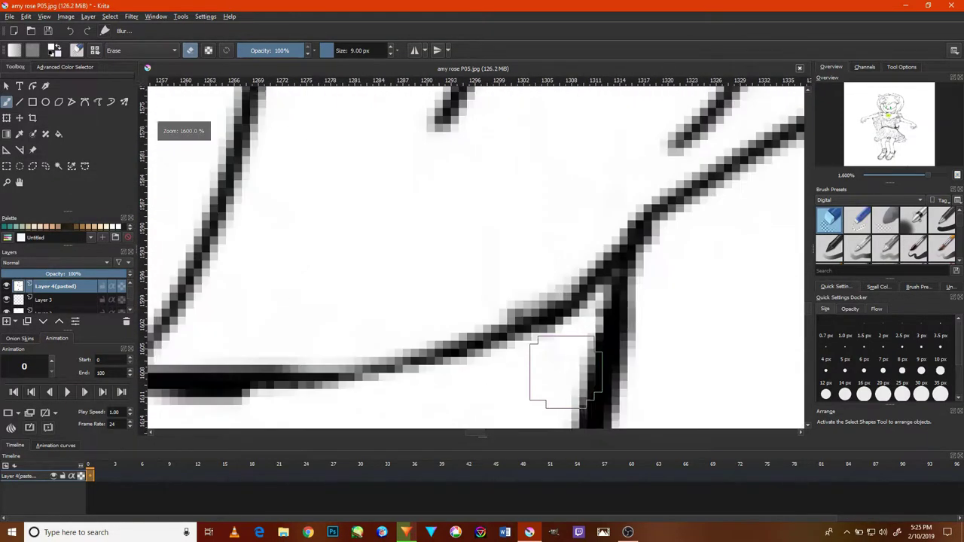
pyautogui.scroll(-5, 587, 362)
pyautogui.scroll(1, 557, 316)
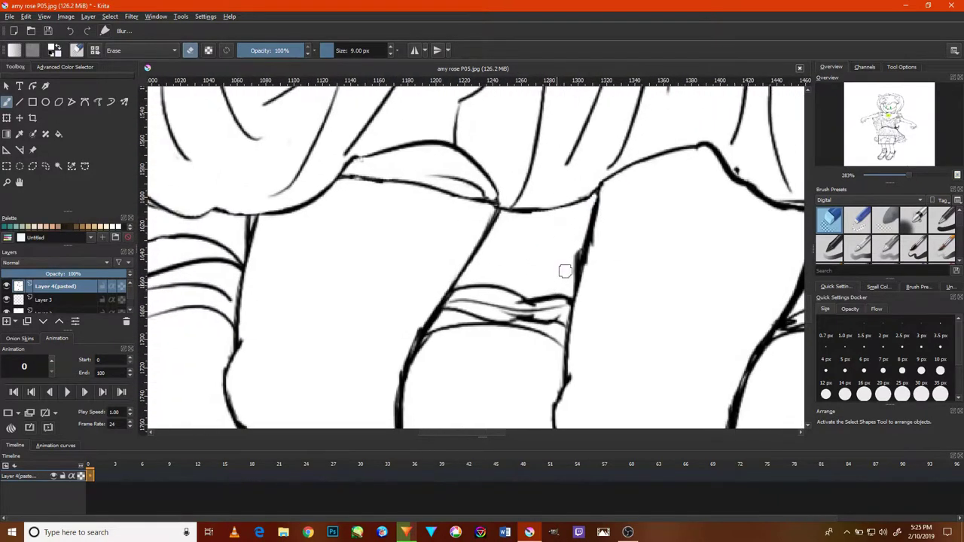
pyautogui.scroll(1, 639, 279)
pyautogui.scroll(1, 609, 173)
pyautogui.moveTo(543, 178)
pyautogui.mouseDown()
pyautogui.moveTo(540, 266)
pyautogui.moveTo(454, 308)
pyautogui.moveTo(360, 286)
pyautogui.moveTo(485, 339)
pyautogui.mouseUp()
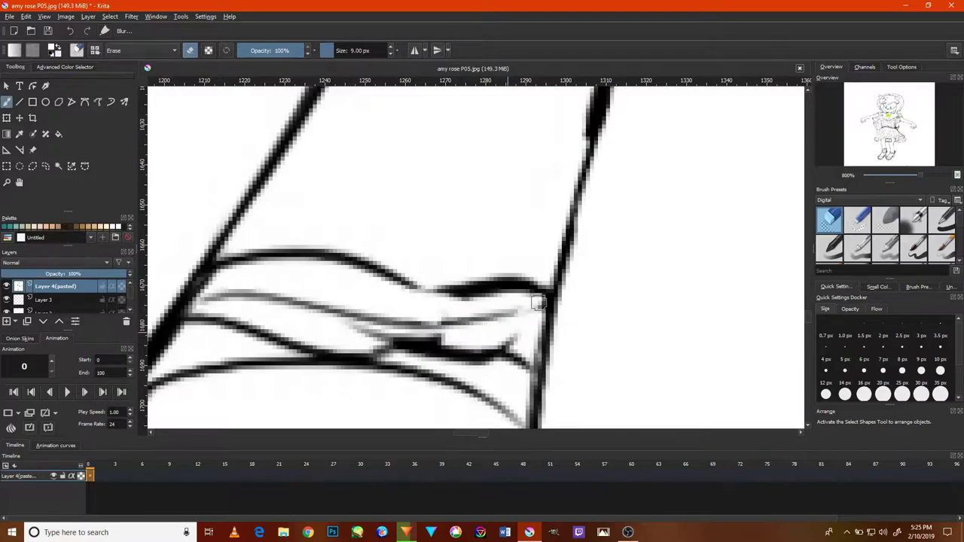
pyautogui.scroll(1, 452, 332)
pyautogui.scroll(-3, 338, 389)
pyautogui.scroll(2, 377, 415)
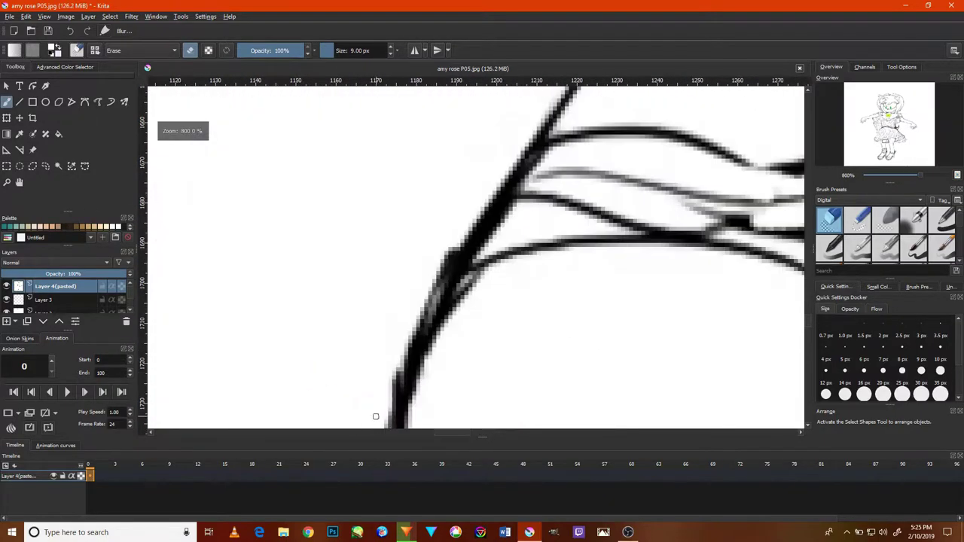
pyautogui.moveTo(446, 249); pyautogui.dragTo(394, 393)
pyautogui.scroll(3, 469, 294)
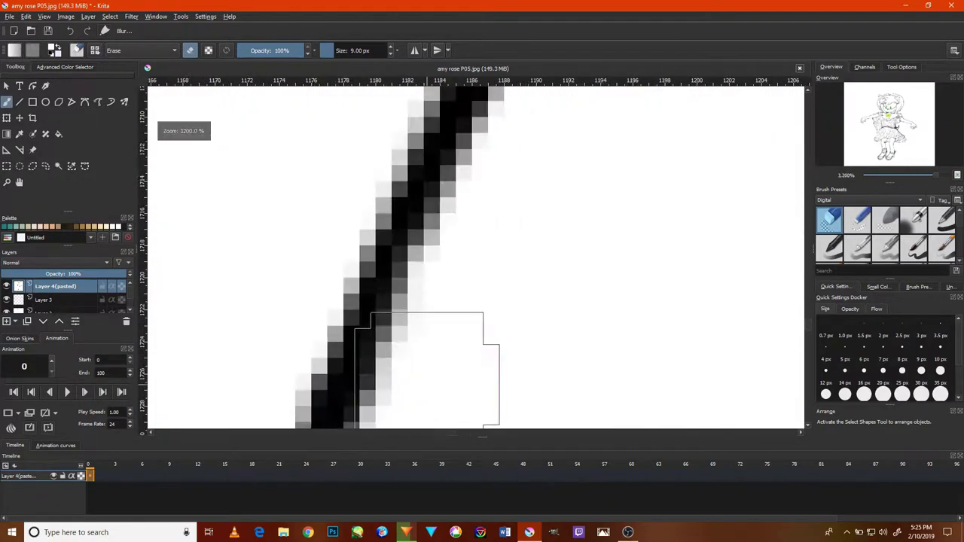
pyautogui.scroll(-3, 301, 387)
pyautogui.scroll(1, 262, 263)
# Clean grey edge pixels along another line and remove the small spur beside the leg.
pyautogui.moveTo(262, 262)
pyautogui.mouseDown()
pyautogui.moveTo(252, 328)
pyautogui.moveTo(301, 301)
pyautogui.mouseUp()
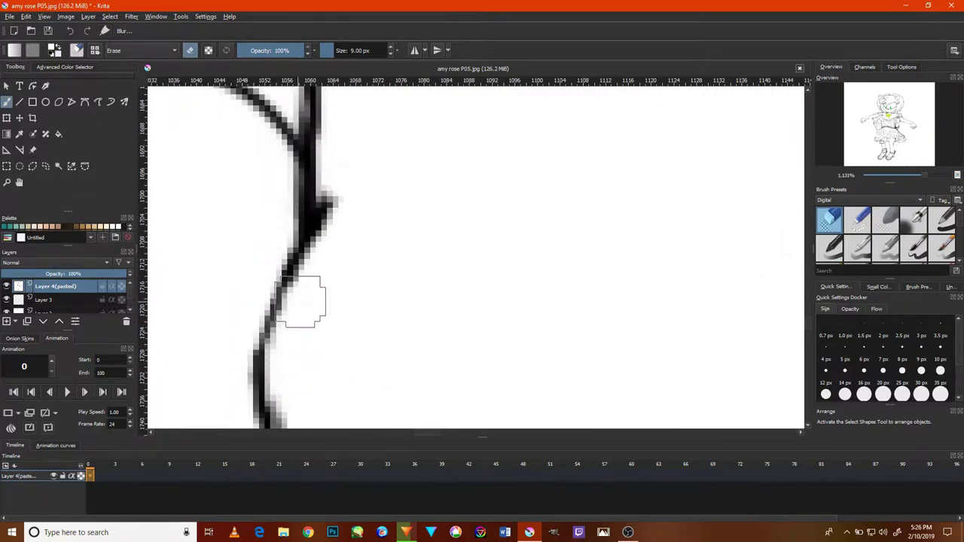
pyautogui.scroll(-3, 318, 209)
pyautogui.moveTo(369, 294)
pyautogui.mouseDown()
pyautogui.moveTo(339, 375)
pyautogui.moveTo(424, 290)
pyautogui.moveTo(387, 323)
pyautogui.mouseUp()
pyautogui.scroll(1, 458, 349)
pyautogui.scroll(-4, 588, 358)
pyautogui.scroll(2, 588, 358)
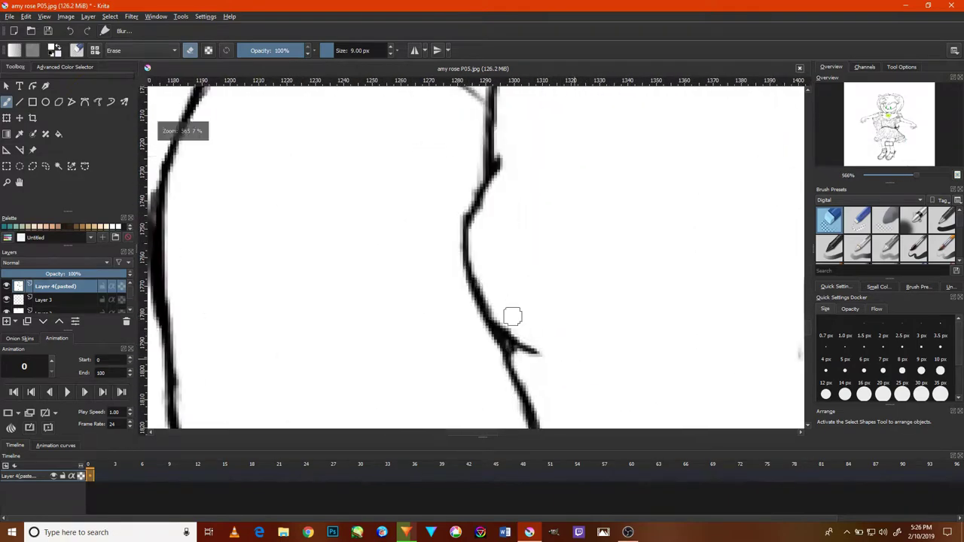
pyautogui.moveTo(512, 316)
pyautogui.mouseDown()
pyautogui.moveTo(492, 296)
pyautogui.moveTo(482, 256)
pyautogui.moveTo(154, 138)
pyautogui.mouseUp()
# Clean grey edge pixels along both the right and left leg outlines.
pyautogui.moveTo(549, 383); pyautogui.dragTo(534, 168)
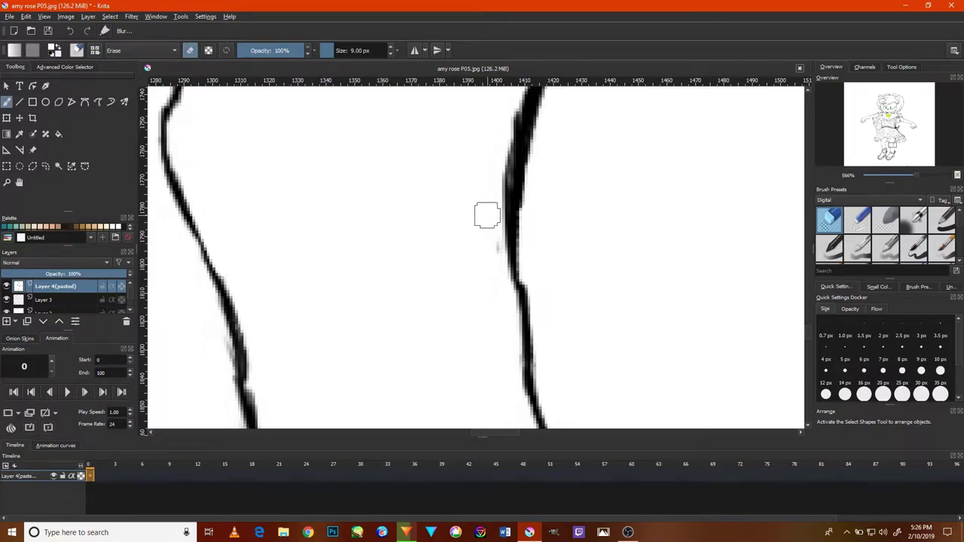
pyautogui.moveTo(487, 215)
pyautogui.mouseDown()
pyautogui.moveTo(490, 319)
pyautogui.moveTo(520, 312)
pyautogui.mouseUp()
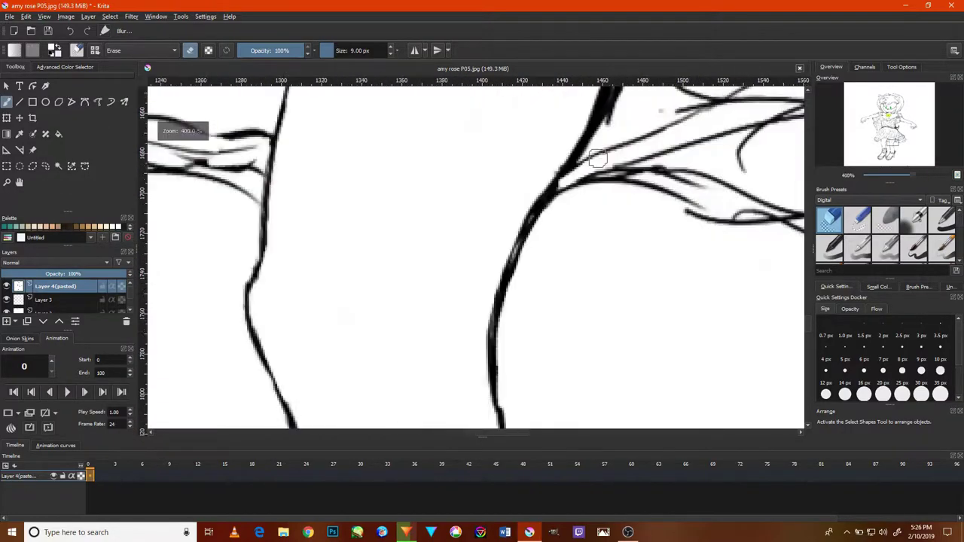
pyautogui.moveTo(608, 160)
pyautogui.mouseDown()
pyautogui.moveTo(376, 327)
pyautogui.moveTo(354, 282)
pyautogui.mouseUp()
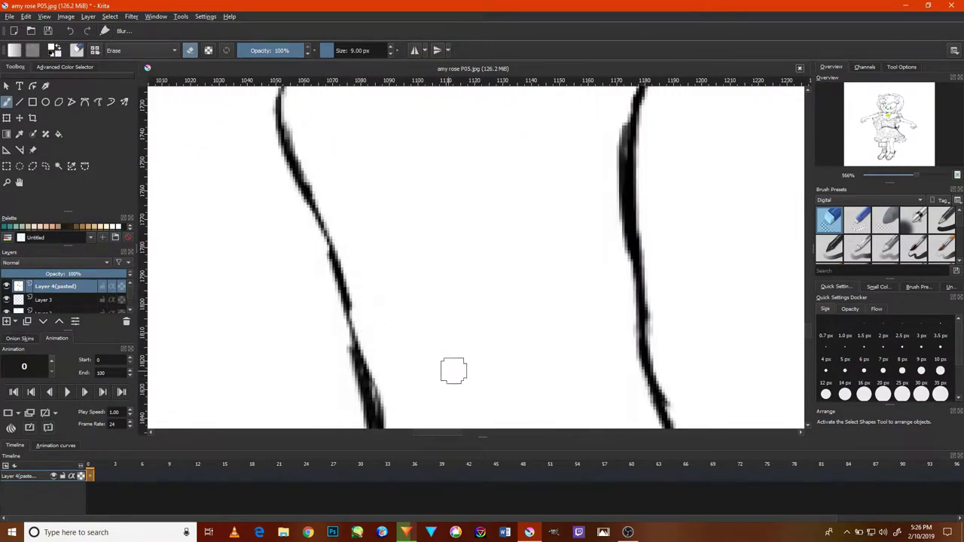
pyautogui.moveTo(481, 362); pyautogui.dragTo(472, 264)
pyautogui.moveTo(374, 256); pyautogui.dragTo(382, 356)
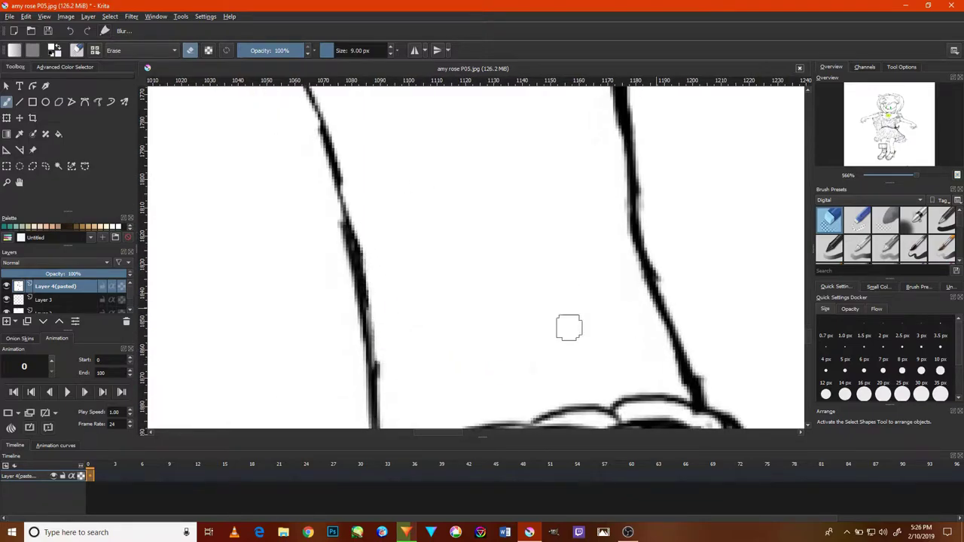
pyautogui.moveTo(686, 299)
pyautogui.mouseDown()
pyautogui.moveTo(596, 287)
pyautogui.moveTo(573, 354)
pyautogui.mouseUp()
pyautogui.moveTo(625, 393)
pyautogui.mouseDown()
pyautogui.moveTo(610, 340)
pyautogui.moveTo(342, 305)
pyautogui.moveTo(326, 128)
pyautogui.mouseUp()
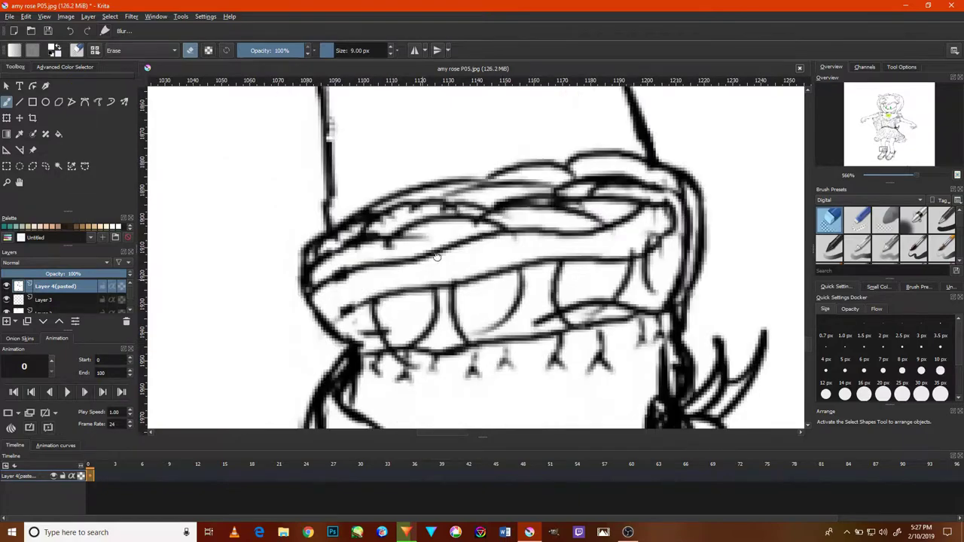
pyautogui.moveTo(327, 226); pyautogui.dragTo(313, 295)
pyautogui.moveTo(357, 322); pyautogui.dragTo(332, 285)
pyautogui.moveTo(328, 337); pyautogui.dragTo(620, 200)
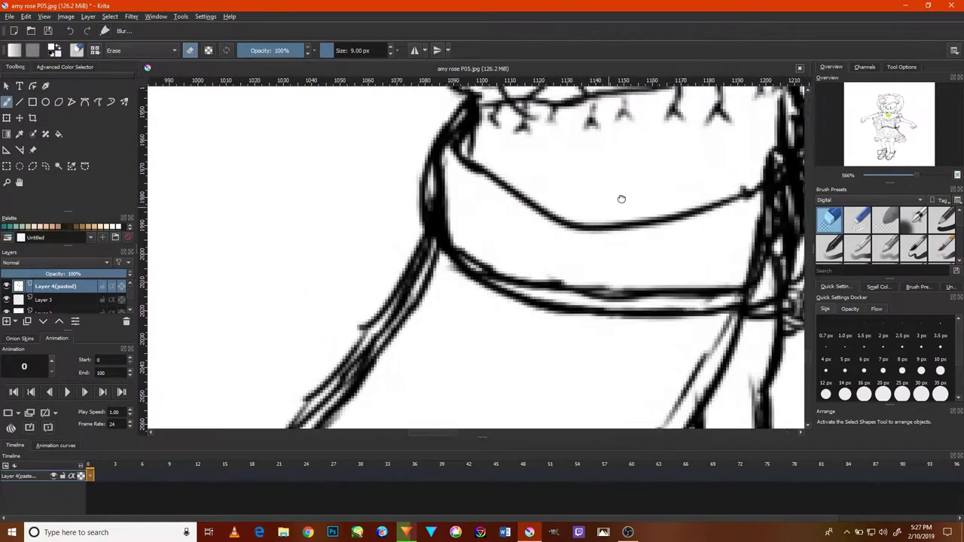
pyautogui.moveTo(361, 339)
pyautogui.mouseDown()
pyautogui.moveTo(384, 268)
pyautogui.moveTo(434, 366)
pyautogui.mouseUp()
pyautogui.scroll(1, 434, 366)
pyautogui.moveTo(398, 327); pyautogui.dragTo(461, 336)
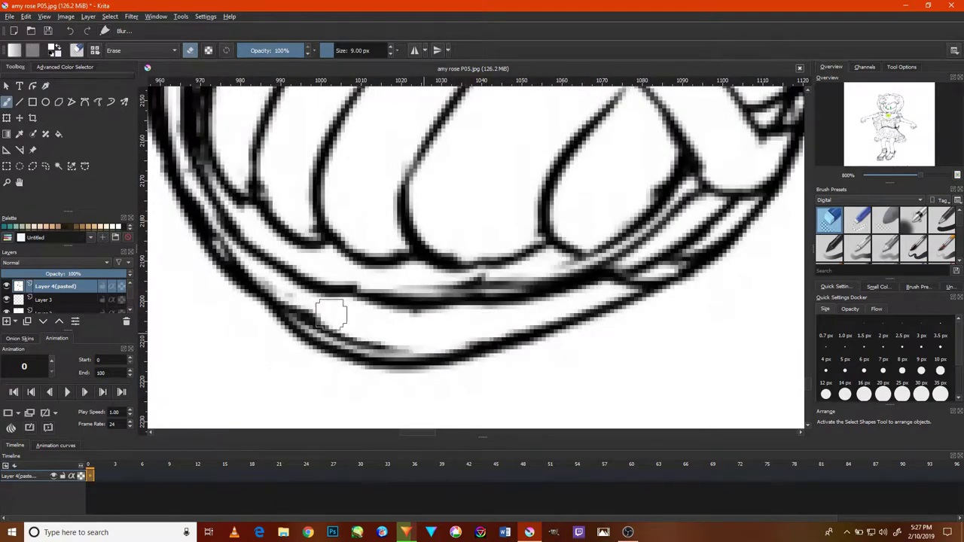
pyautogui.moveTo(520, 280); pyautogui.dragTo(433, 290)
pyautogui.moveTo(273, 193); pyautogui.dragTo(292, 205)
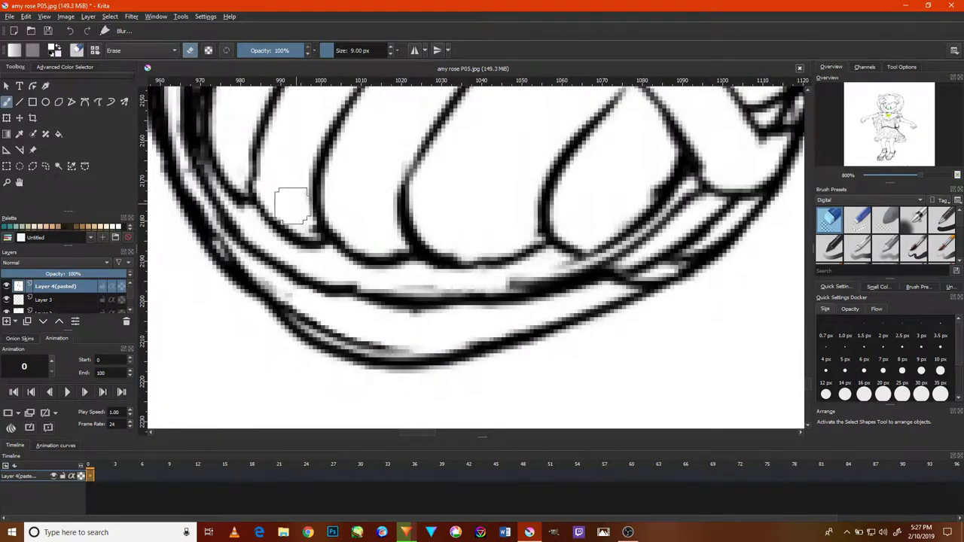
pyautogui.scroll(-3, 400, 158)
pyautogui.scroll(2, 555, 166)
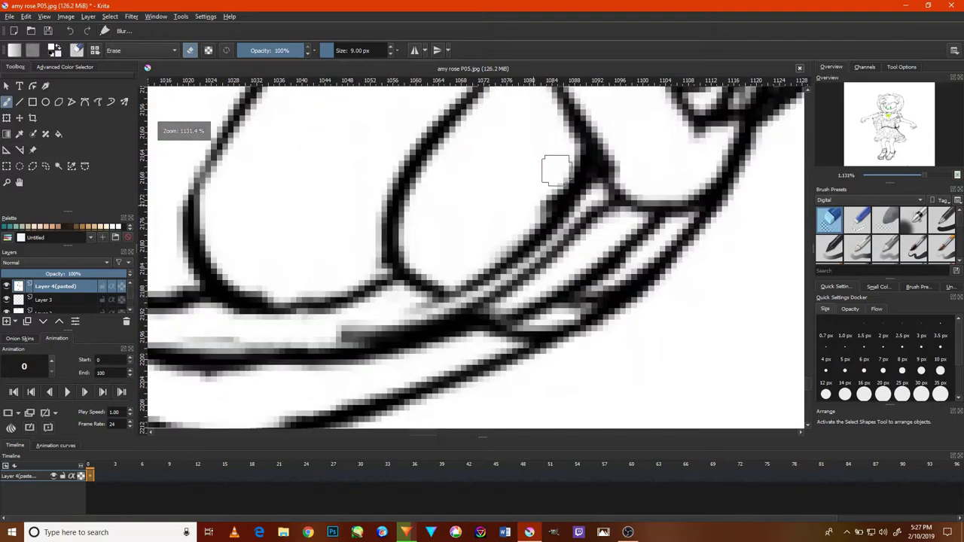
pyautogui.moveTo(555, 166); pyautogui.dragTo(544, 204)
pyautogui.scroll(-2, 596, 235)
pyautogui.scroll(-3, 596, 235)
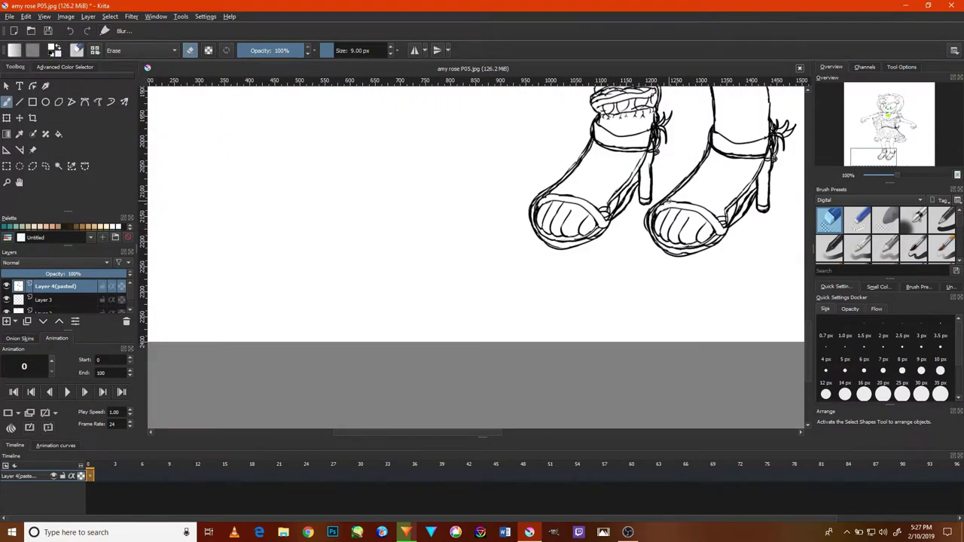
pyautogui.scroll(2, 682, 171)
pyautogui.scroll(3, 491, 339)
pyautogui.scroll(1, 409, 355)
pyautogui.scroll(1, 411, 375)
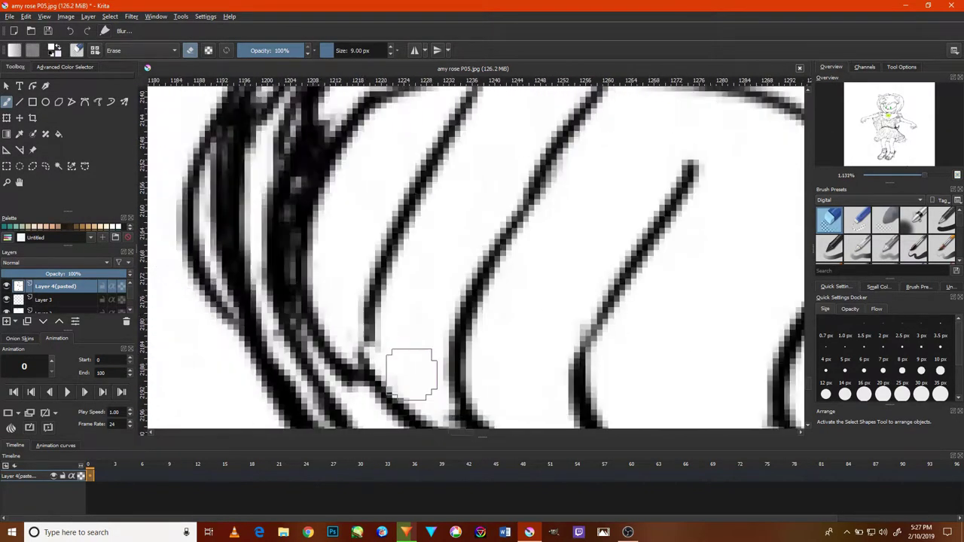
pyautogui.scroll(-5, 411, 374)
pyautogui.scroll(2, 622, 293)
pyautogui.scroll(-2, 587, 250)
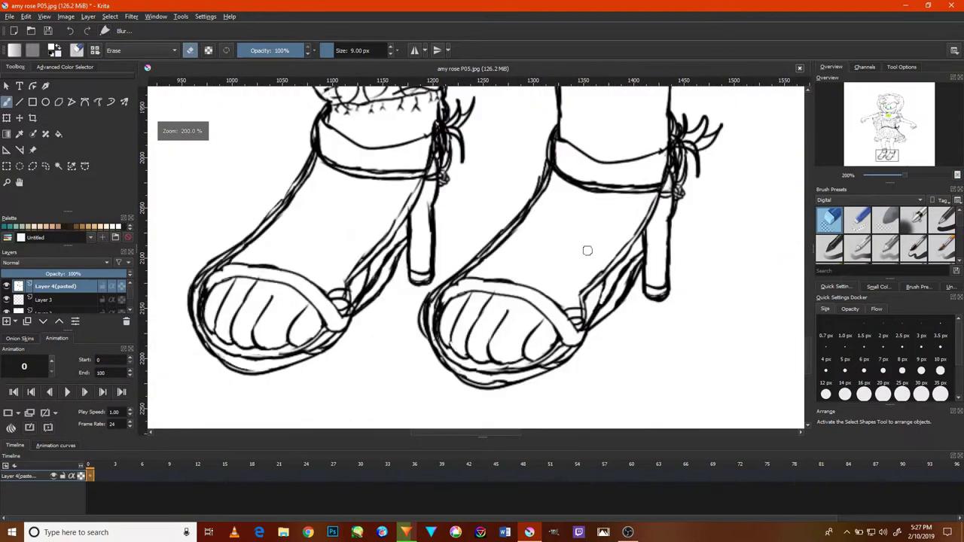
# Zoom in to 800% and erase the stray end of the horizontal stroke on the upper dress.
pyautogui.scroll(3, 598, 194)
pyautogui.scroll(3, 633, 233)
pyautogui.scroll(3, 663, 278)
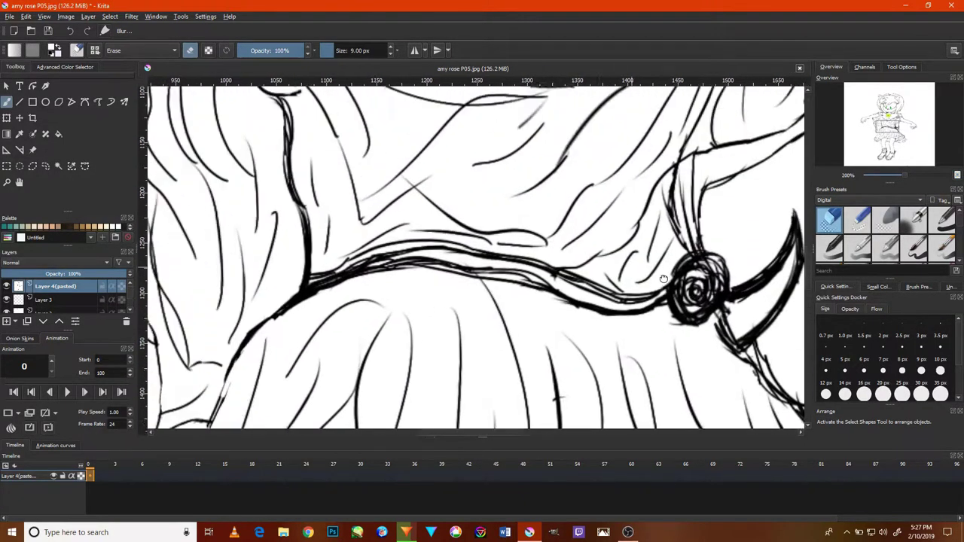
pyautogui.scroll(3, 603, 241)
pyautogui.scroll(3, 535, 205)
pyautogui.scroll(1, 535, 204)
pyautogui.scroll(4, 557, 216)
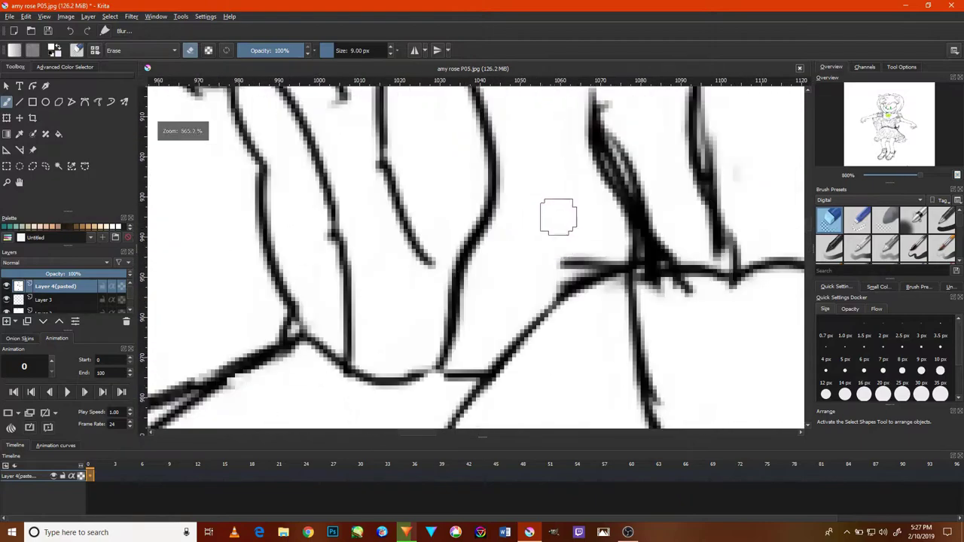
pyautogui.moveTo(567, 260); pyautogui.dragTo(548, 280)
# Erase a stray dress stroke and the inner lines of the doubled strand.
pyautogui.scroll(3, 534, 293)
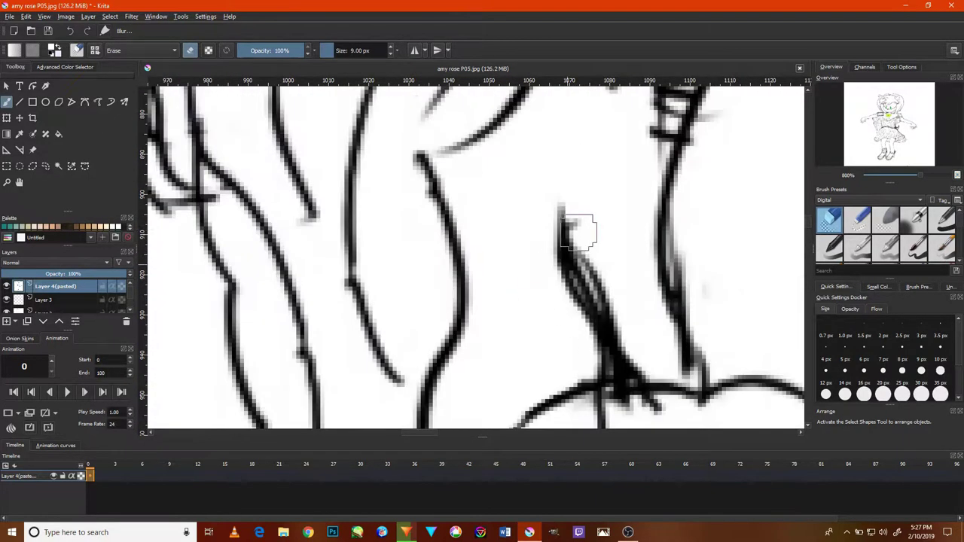
pyautogui.scroll(3, 512, 324)
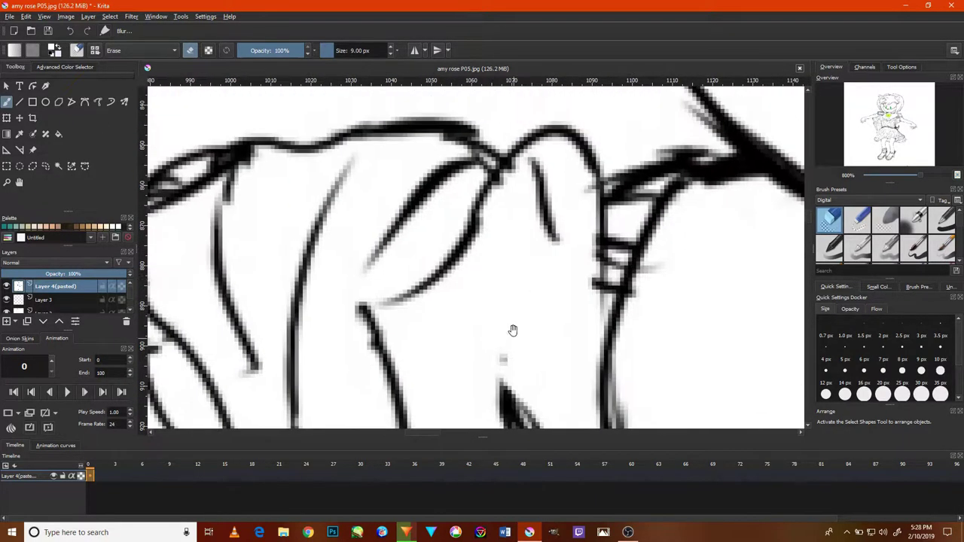
pyautogui.moveTo(610, 226)
pyautogui.mouseDown()
pyautogui.moveTo(595, 293)
pyautogui.moveTo(646, 285)
pyautogui.mouseUp()
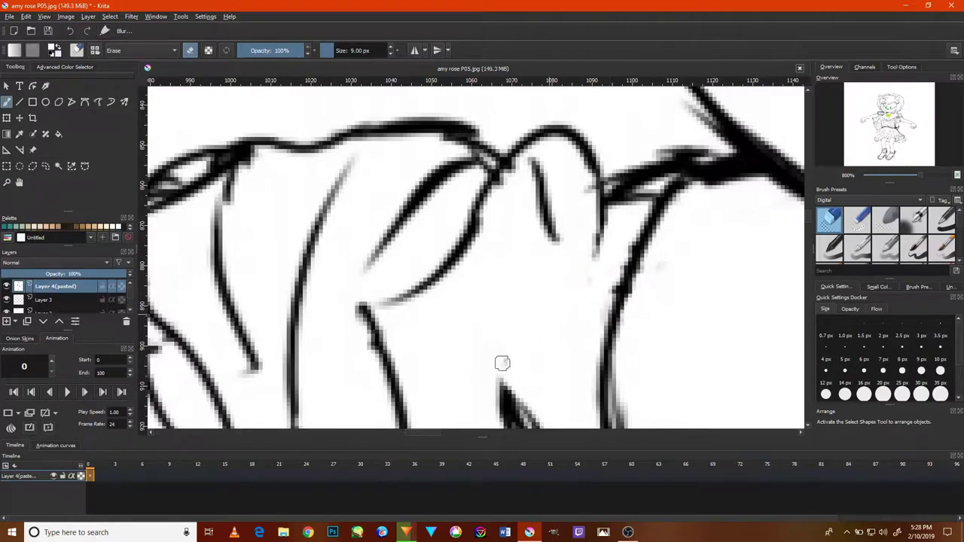
pyautogui.hscroll(-3, 503, 364)
pyautogui.moveTo(433, 162)
pyautogui.mouseDown()
pyautogui.moveTo(369, 197)
pyautogui.moveTo(312, 256)
pyautogui.mouseUp()
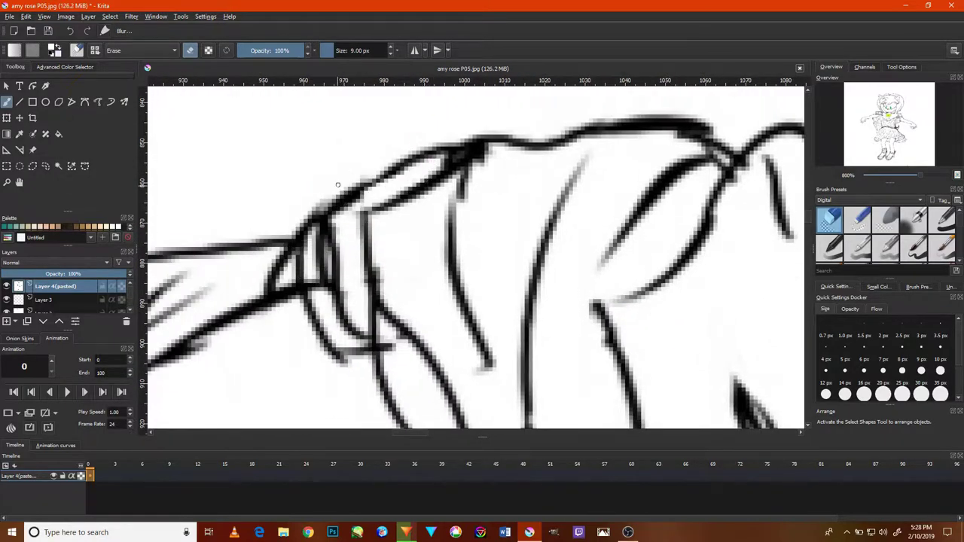
pyautogui.moveTo(308, 218); pyautogui.dragTo(369, 181)
# Erase small stray marks and the stray strokes along the collar beside the necklace.
pyautogui.keyDown('ctrl'); pyautogui.scroll(-5, 435, 247); pyautogui.keyUp('ctrl')
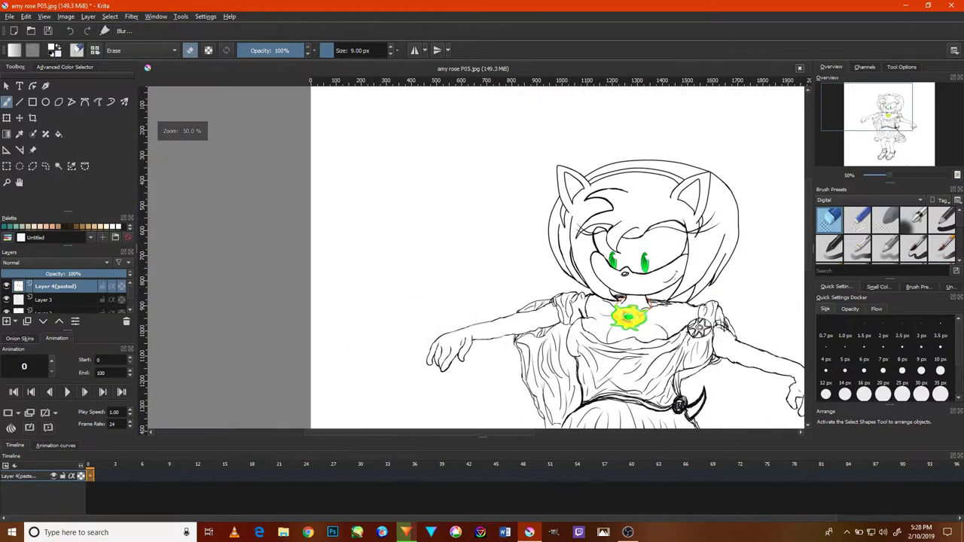
pyautogui.keyDown('ctrl'); pyautogui.scroll(5, 603, 256); pyautogui.keyUp('ctrl')
pyautogui.moveTo(625, 291); pyautogui.dragTo(608, 246)
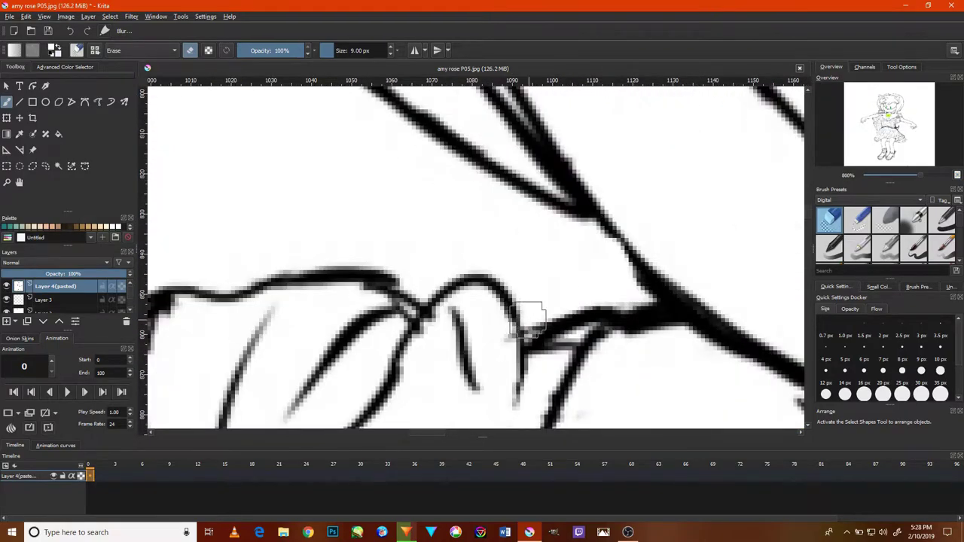
pyautogui.keyDown('ctrl'); pyautogui.scroll(-4, 572, 332); pyautogui.keyUp('ctrl')
pyautogui.moveTo(667, 354); pyautogui.dragTo(259, 246)
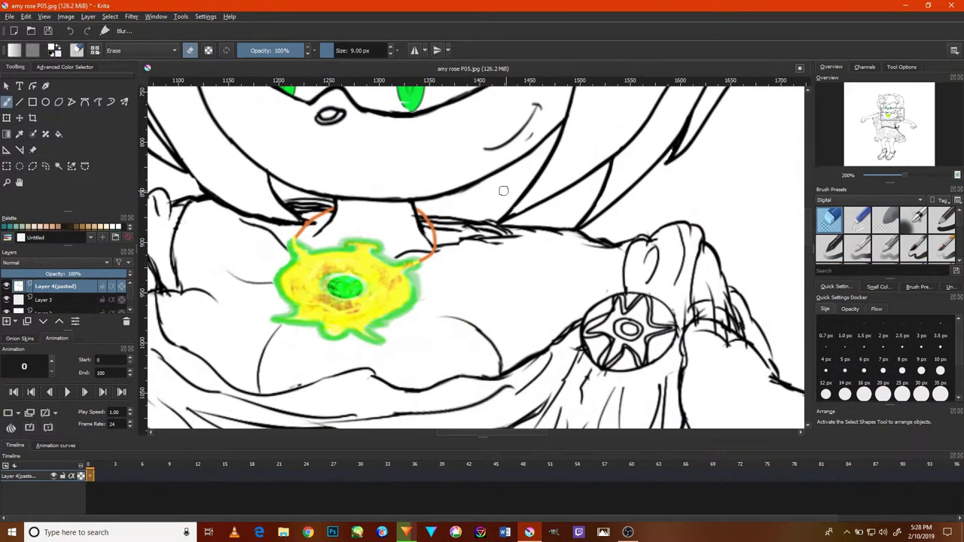
pyautogui.keyDown('ctrl'); pyautogui.scroll(4, 512, 182); pyautogui.keyUp('ctrl')
pyautogui.moveTo(513, 182); pyautogui.dragTo(422, 147)
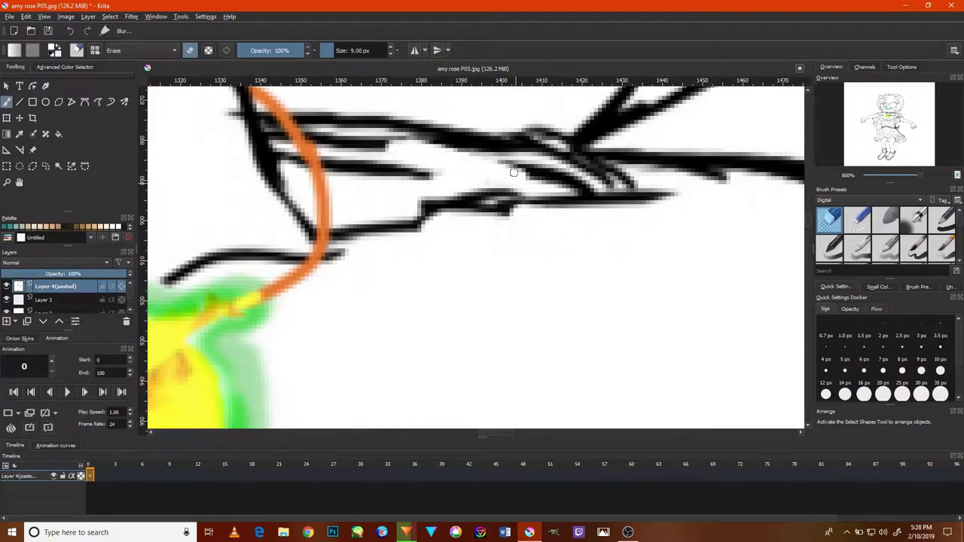
pyautogui.moveTo(482, 150)
pyautogui.mouseDown()
pyautogui.moveTo(534, 168)
pyautogui.moveTo(626, 164)
pyautogui.mouseUp()
# Erase faint marks along the diagonal arm line and the doubled inner stroke by the star brooch.
pyautogui.keyDown('ctrl'); pyautogui.scroll(-1, 534, 168); pyautogui.keyUp('ctrl')
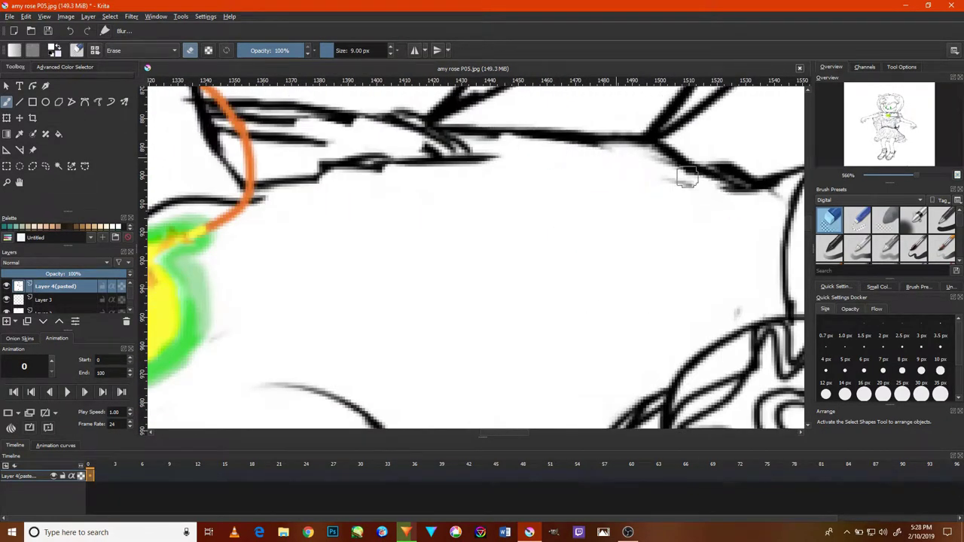
pyautogui.moveTo(687, 178); pyautogui.dragTo(652, 187)
pyautogui.moveTo(579, 221); pyautogui.dragTo(386, 249)
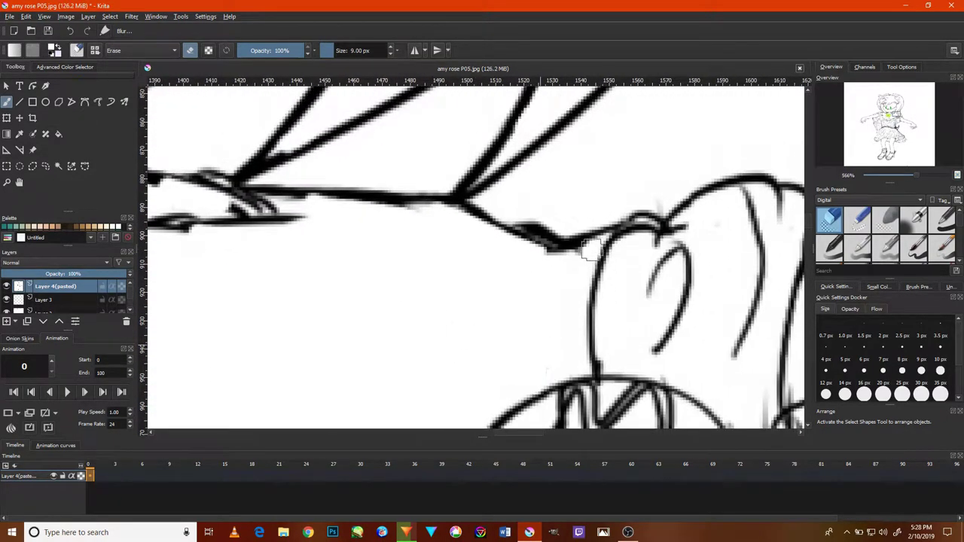
pyautogui.moveTo(692, 248); pyautogui.dragTo(626, 248)
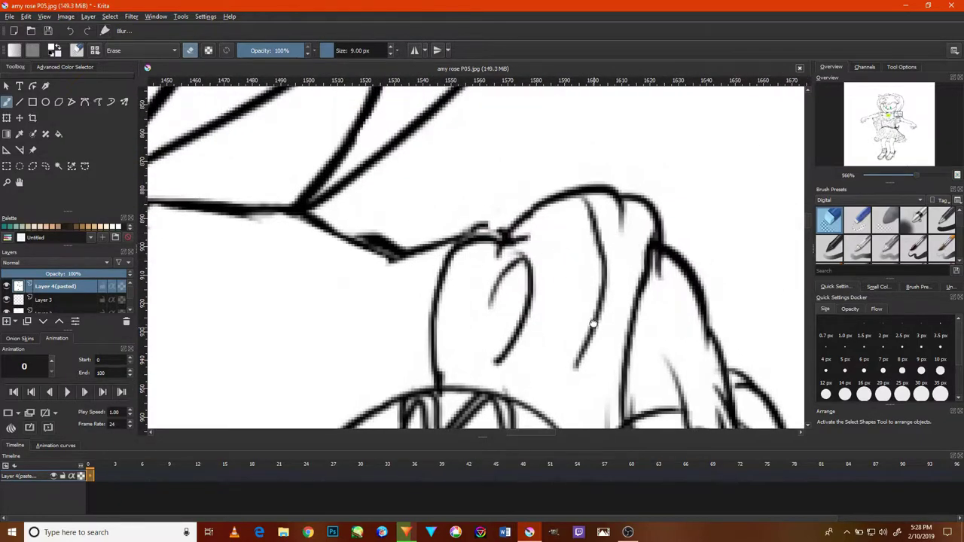
pyautogui.scroll(-2, 593, 324)
pyautogui.scroll(-3, 477, 327)
pyautogui.hscroll(-3, 477, 327)
pyautogui.moveTo(437, 262)
pyautogui.mouseDown()
pyautogui.moveTo(422, 225)
pyautogui.moveTo(519, 226)
pyautogui.mouseUp()
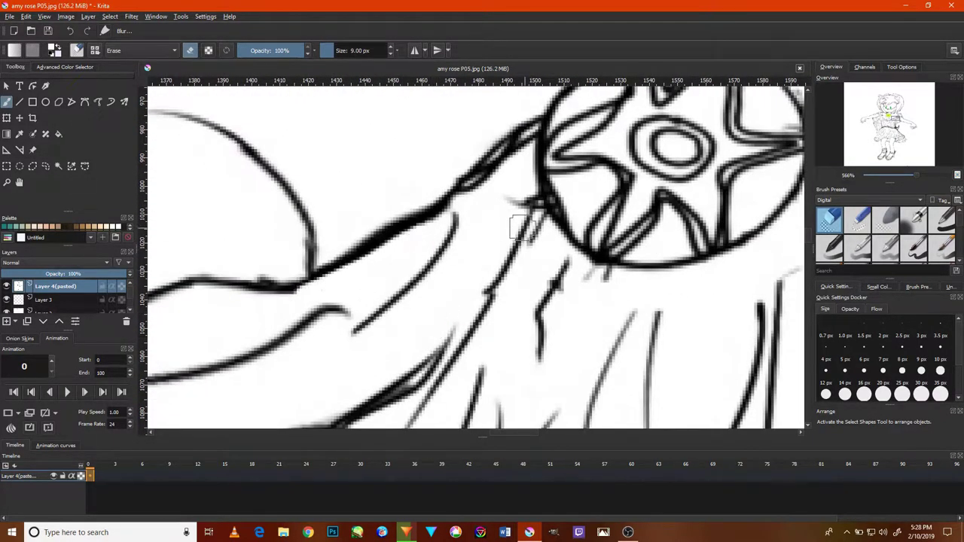
pyautogui.moveTo(516, 150); pyautogui.dragTo(516, 143)
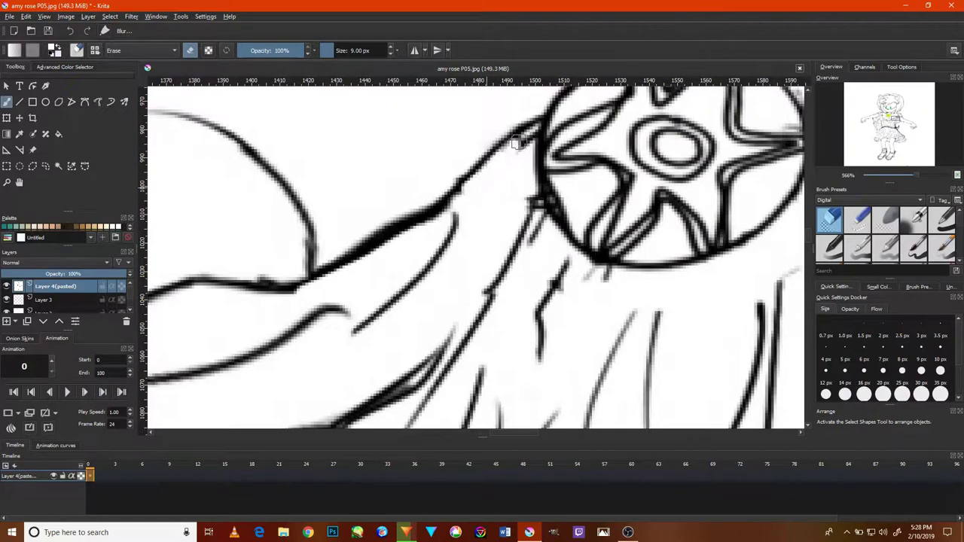
# Erase the faint stray strokes on the sleeve and along its fold line.
pyautogui.scroll(-3, 452, 241)
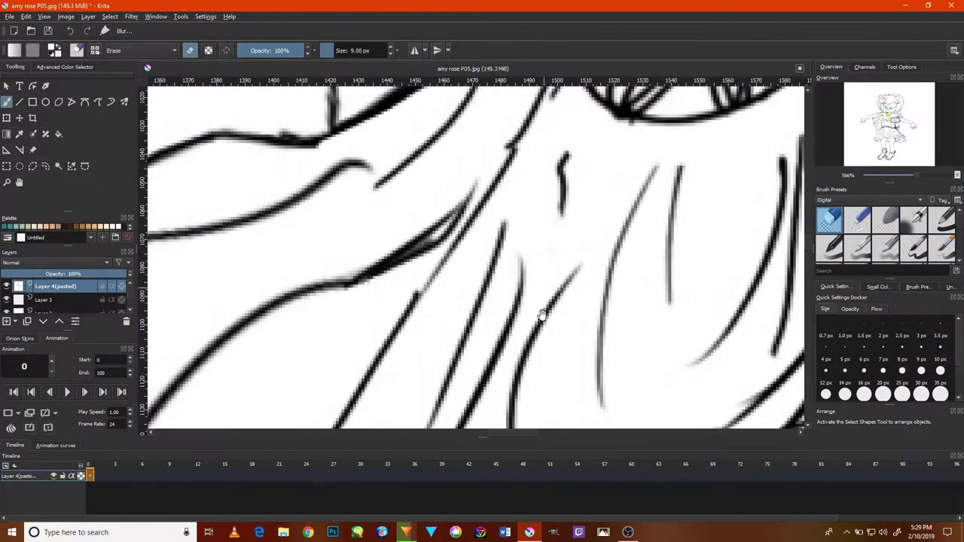
pyautogui.hscroll(-3, 541, 315)
pyautogui.moveTo(578, 196); pyautogui.dragTo(561, 240)
pyautogui.hscroll(2, 648, 260)
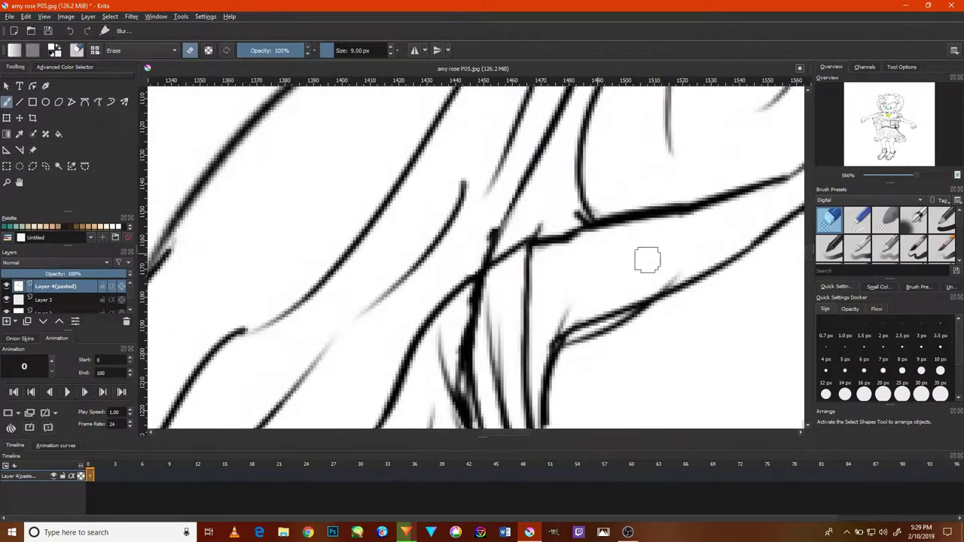
pyautogui.scroll(-3, 585, 306)
pyautogui.hscroll(-1, 527, 290)
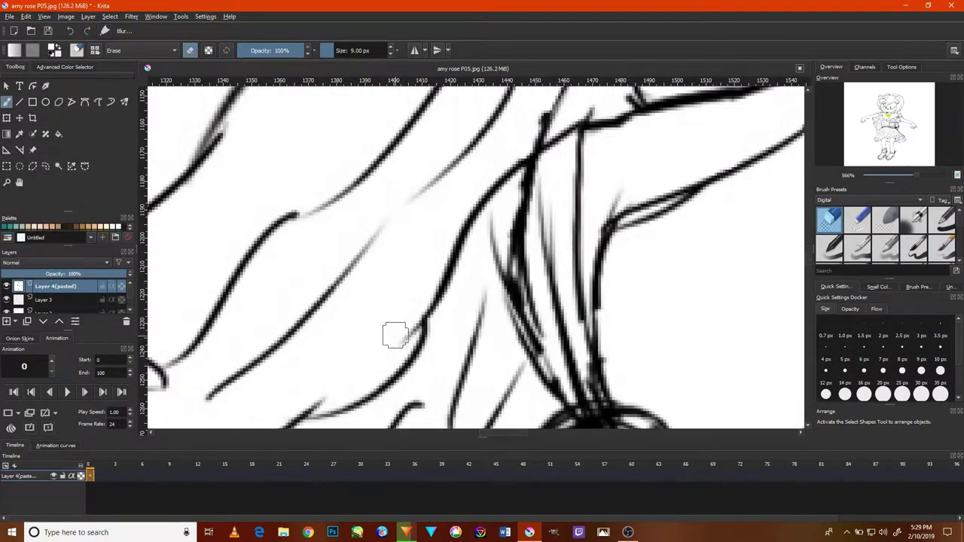
pyautogui.moveTo(550, 124); pyautogui.dragTo(512, 275)
# Zoom to 566% and erase the stray inner strokes inside the waist hook curve.
pyautogui.scroll(-5, 512, 275)
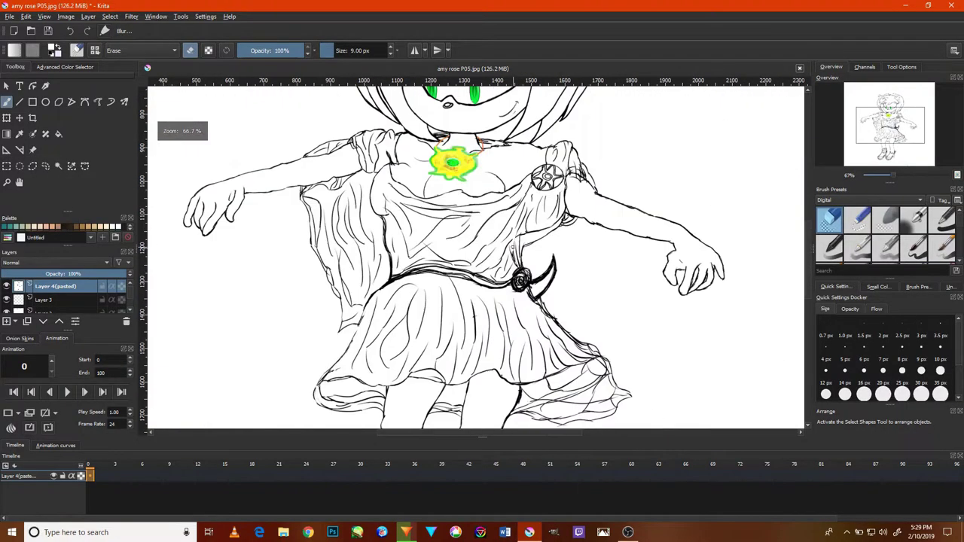
pyautogui.scroll(3, 552, 341)
pyautogui.scroll(-2, 595, 278)
pyautogui.scroll(-2, 633, 252)
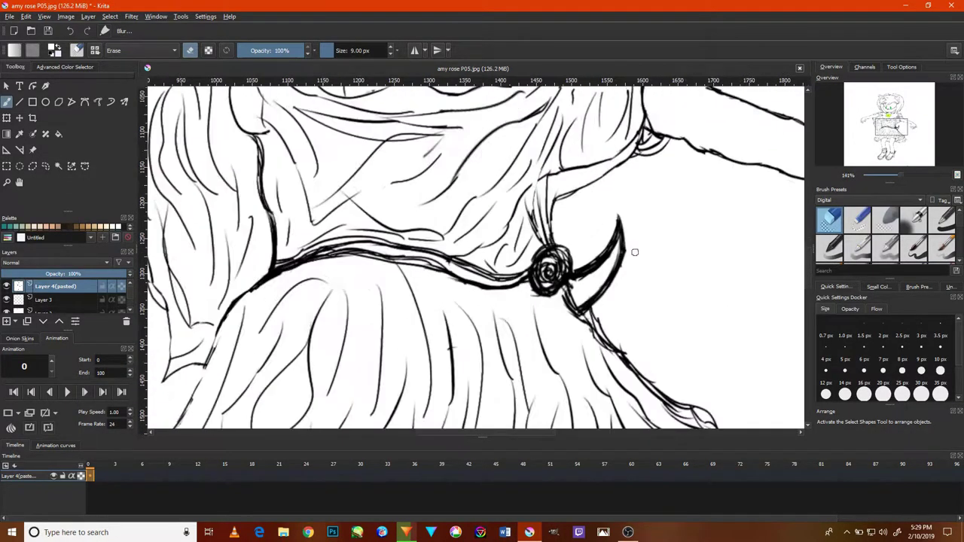
pyautogui.scroll(5, 637, 151)
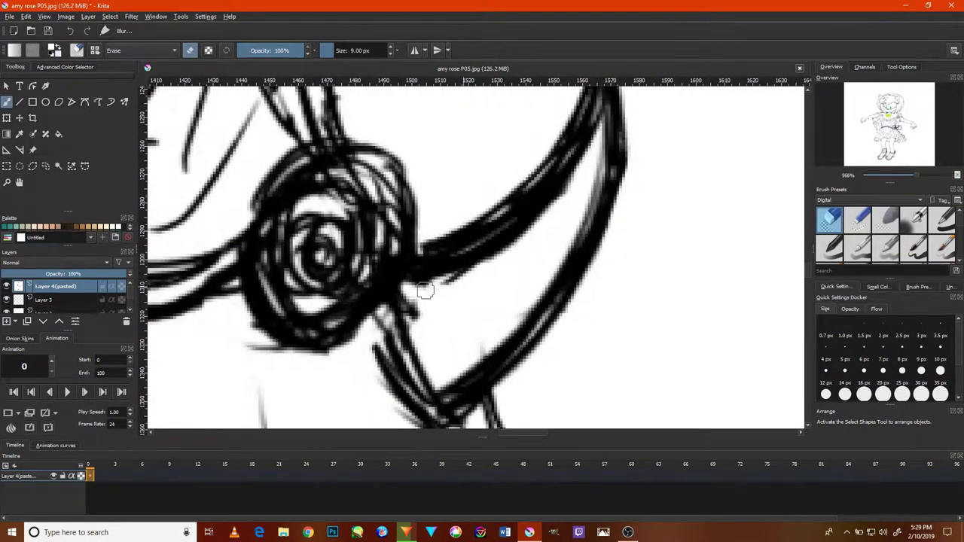
pyautogui.moveTo(424, 291)
pyautogui.mouseDown()
pyautogui.moveTo(516, 233)
pyautogui.moveTo(466, 355)
pyautogui.mouseUp()
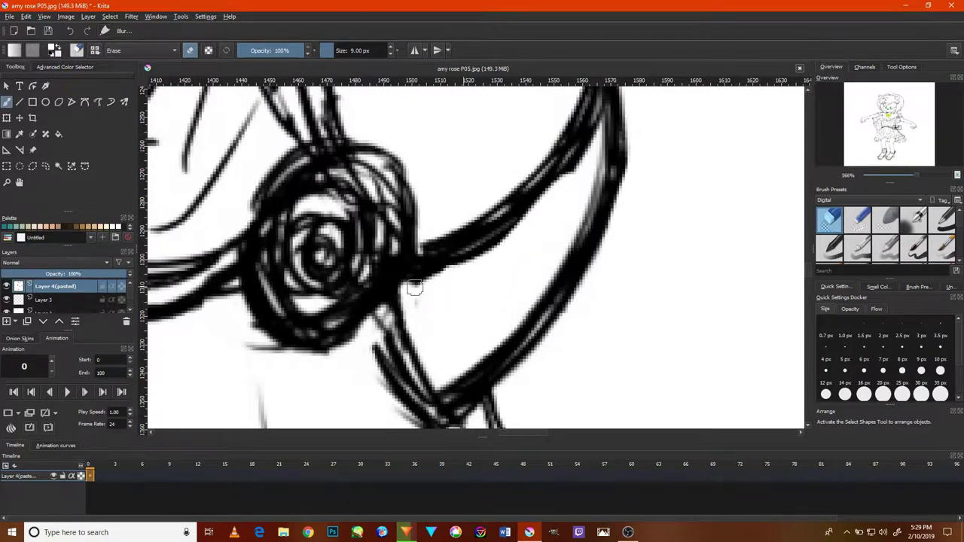
pyautogui.moveTo(415, 287); pyautogui.dragTo(424, 292)
# Erase the doubled strokes on the dress lines beneath the swirl ornament.
pyautogui.moveTo(543, 229)
pyautogui.mouseDown()
pyautogui.moveTo(503, 320)
pyautogui.moveTo(554, 212)
pyautogui.mouseUp()
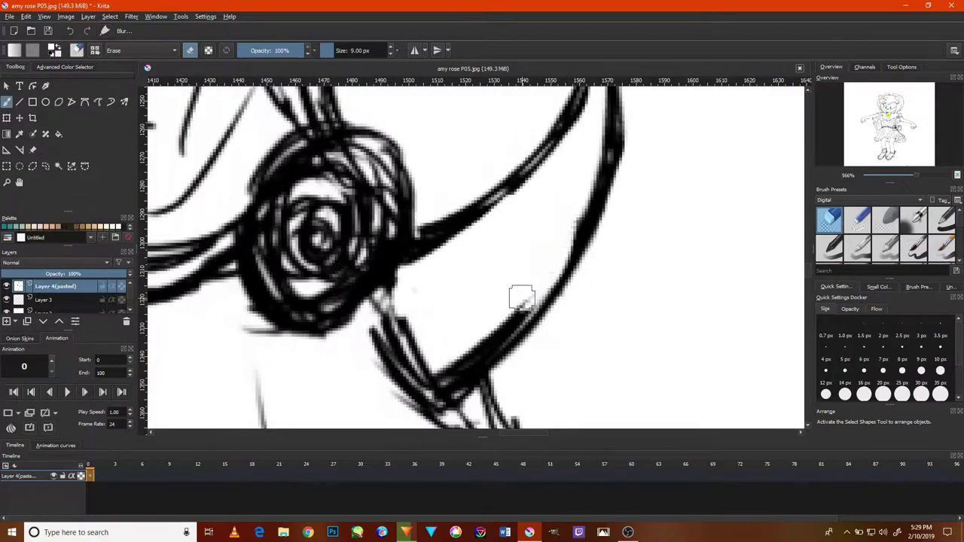
pyautogui.moveTo(503, 235); pyautogui.dragTo(590, 115)
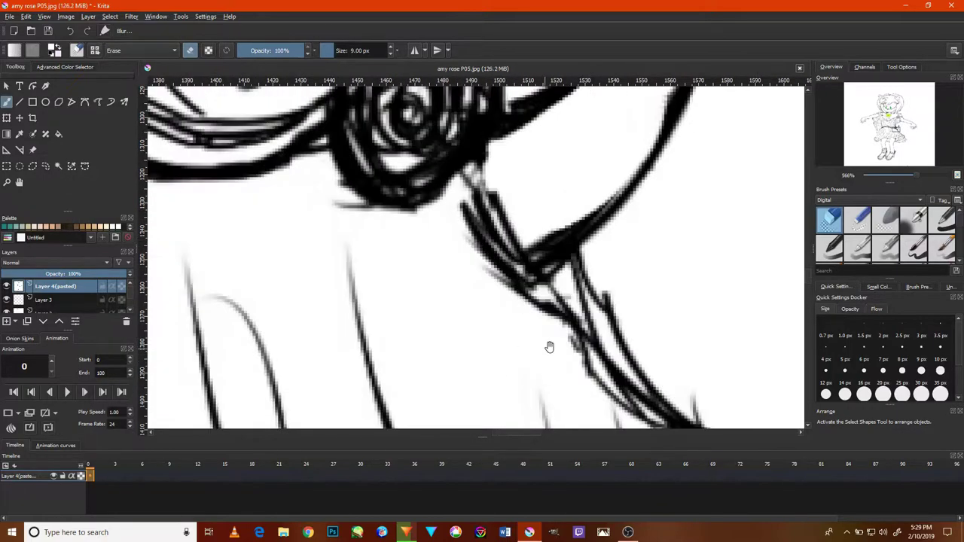
pyautogui.moveTo(549, 344)
pyautogui.mouseDown()
pyautogui.moveTo(609, 370)
pyautogui.moveTo(467, 213)
pyautogui.moveTo(582, 336)
pyautogui.mouseUp()
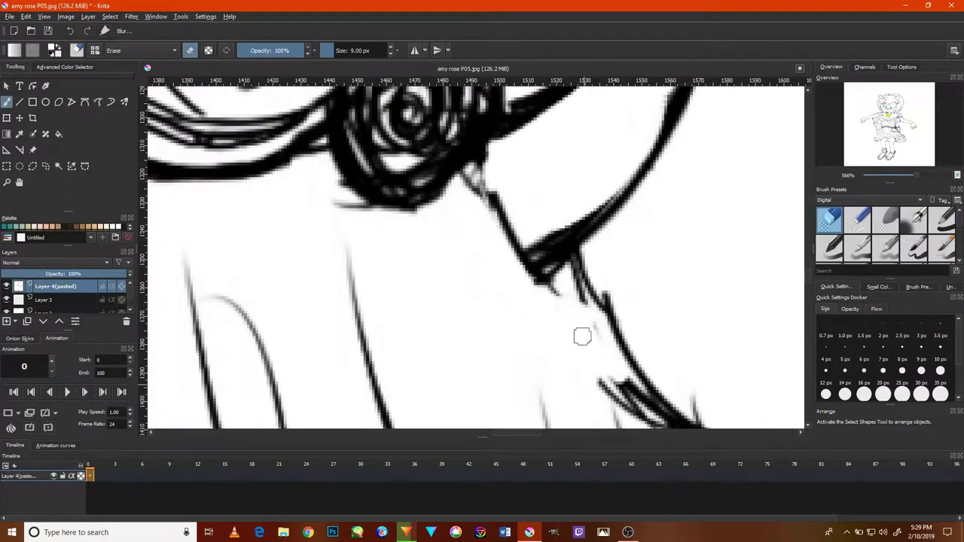
pyautogui.scroll(3, 607, 322)
pyautogui.scroll(-3, 641, 327)
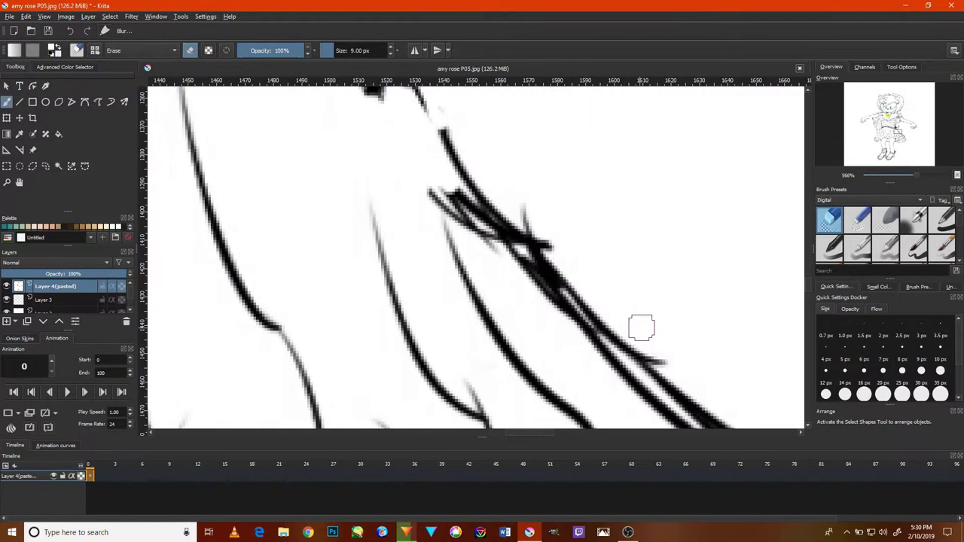
pyautogui.scroll(-3, 549, 250)
pyautogui.scroll(3, 465, 237)
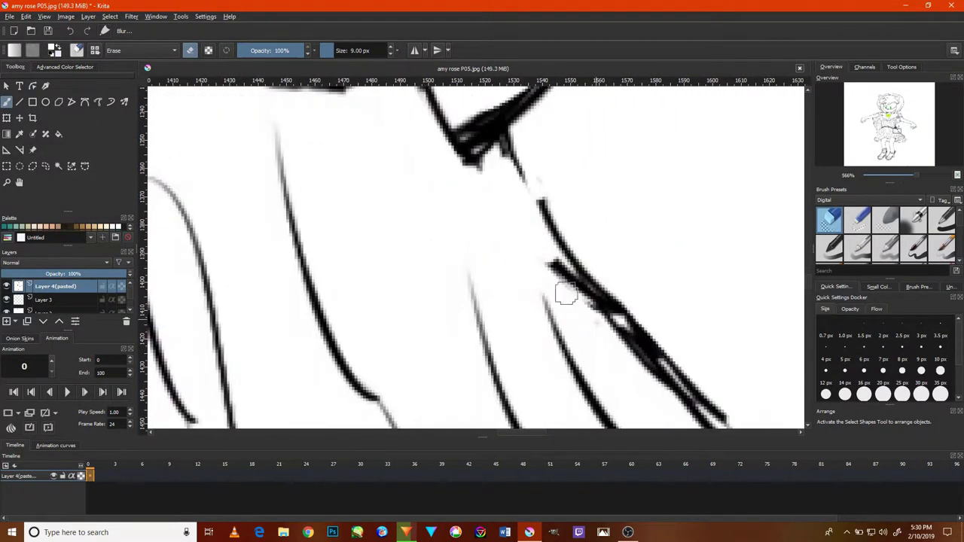
pyautogui.scroll(-5, 570, 290)
pyautogui.scroll(-1, 594, 326)
# Zoom to 566% and erase the faint stray lines on and beside the skirt hem.
pyautogui.scroll(4, 629, 260)
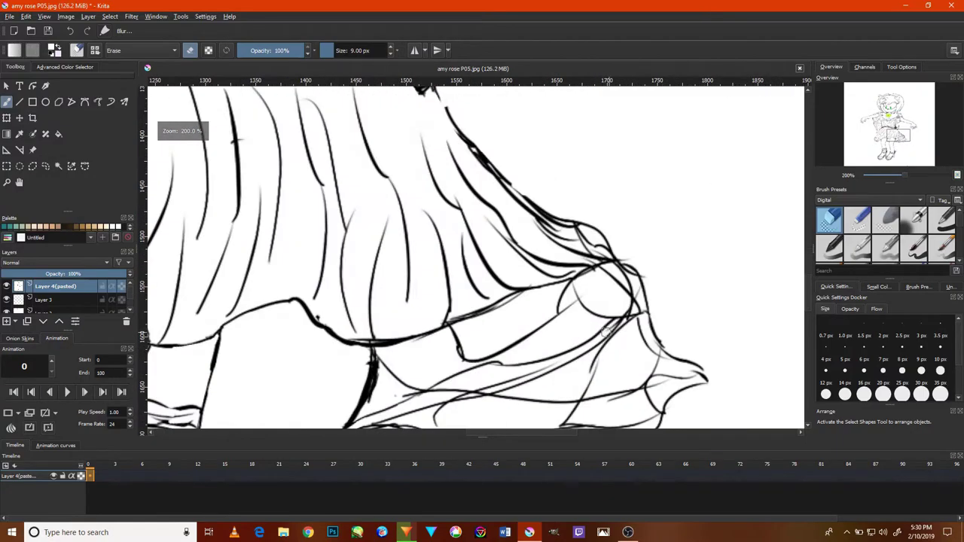
pyautogui.scroll(-2, 517, 176)
pyautogui.scroll(5, 517, 175)
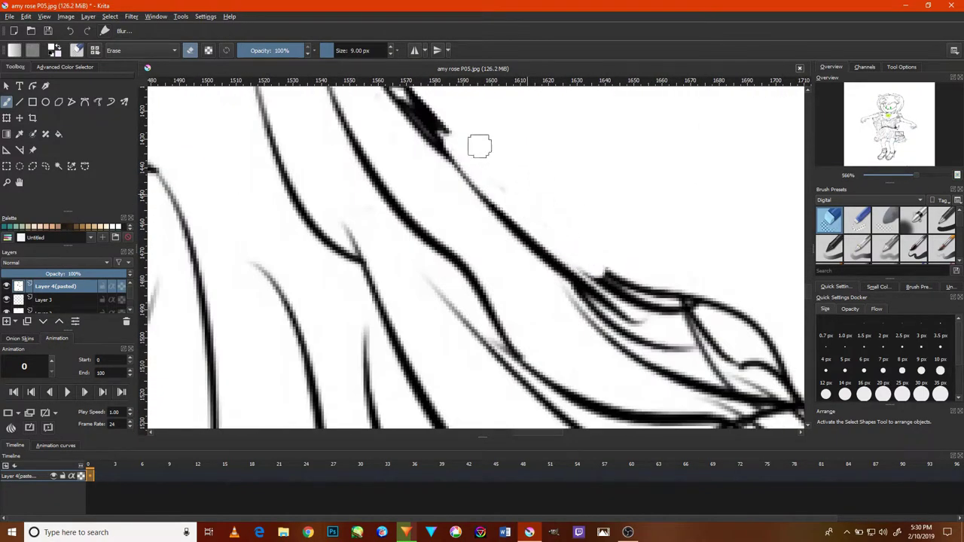
pyautogui.moveTo(645, 322); pyautogui.dragTo(613, 280)
pyautogui.scroll(-5, 613, 280)
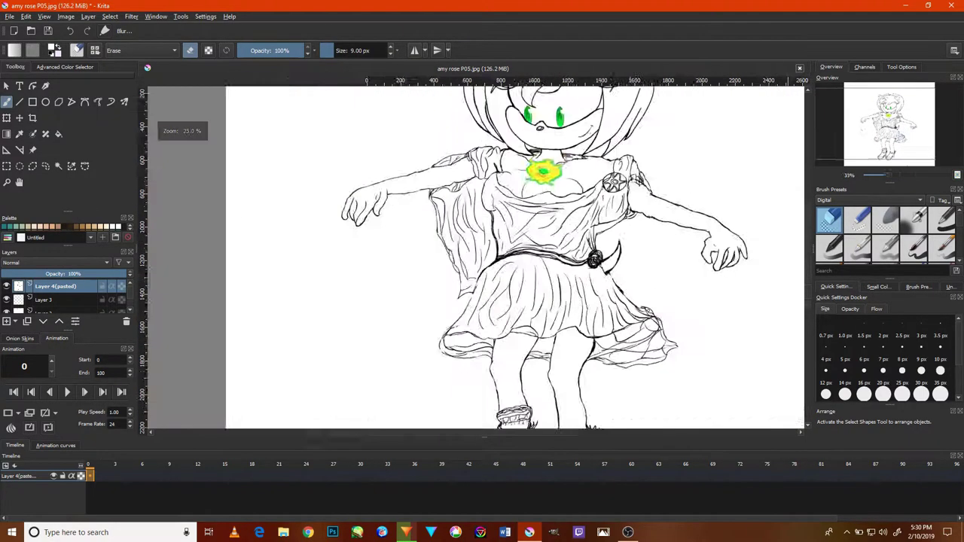
pyautogui.scroll(5, 585, 299)
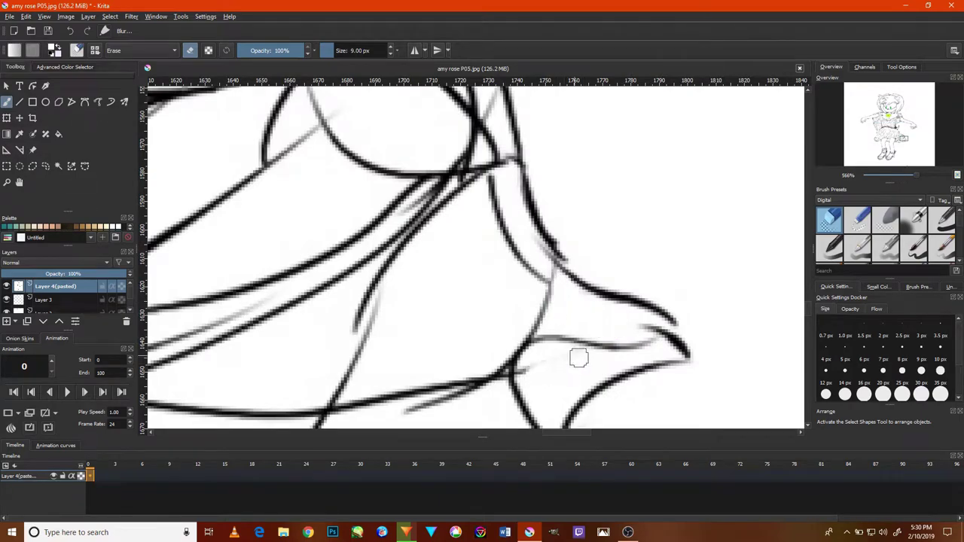
pyautogui.moveTo(460, 308)
pyautogui.mouseDown()
pyautogui.moveTo(604, 323)
pyautogui.moveTo(779, 194)
pyautogui.mouseUp()
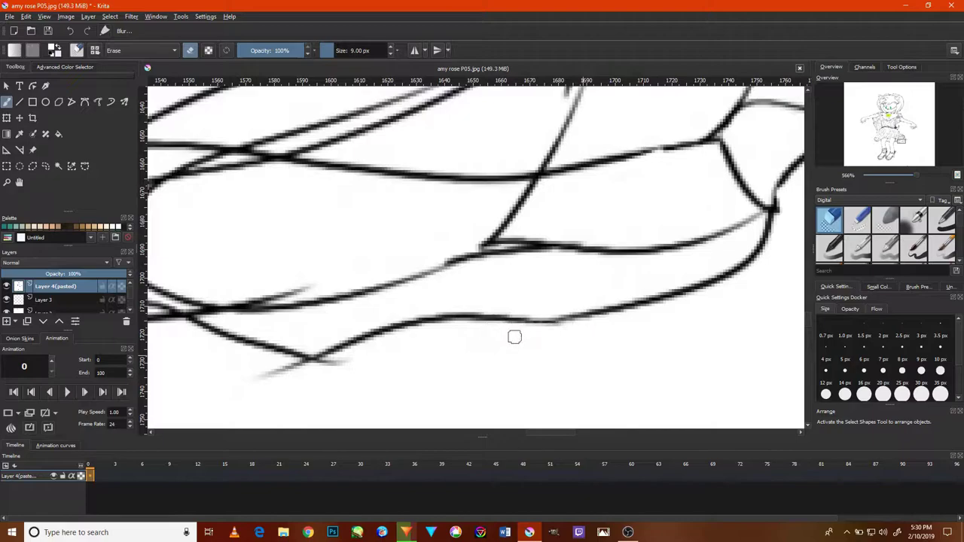
# Lighten stray streaks further along the hem and thin the thick doubled vertical stroke.
pyautogui.moveTo(514, 336); pyautogui.dragTo(531, 346)
pyautogui.moveTo(450, 343); pyautogui.dragTo(437, 359)
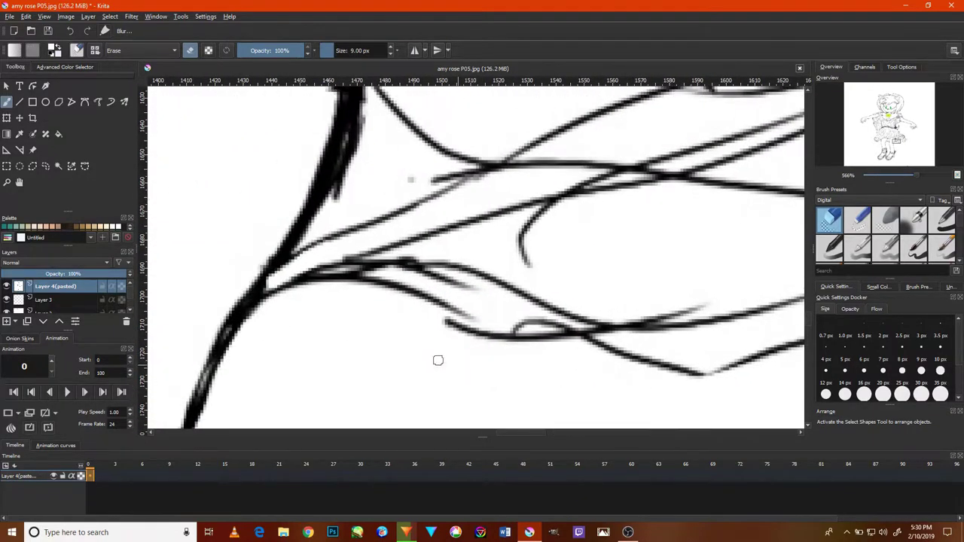
pyautogui.moveTo(670, 313); pyautogui.dragTo(788, 344)
pyautogui.moveTo(600, 331); pyautogui.dragTo(589, 315)
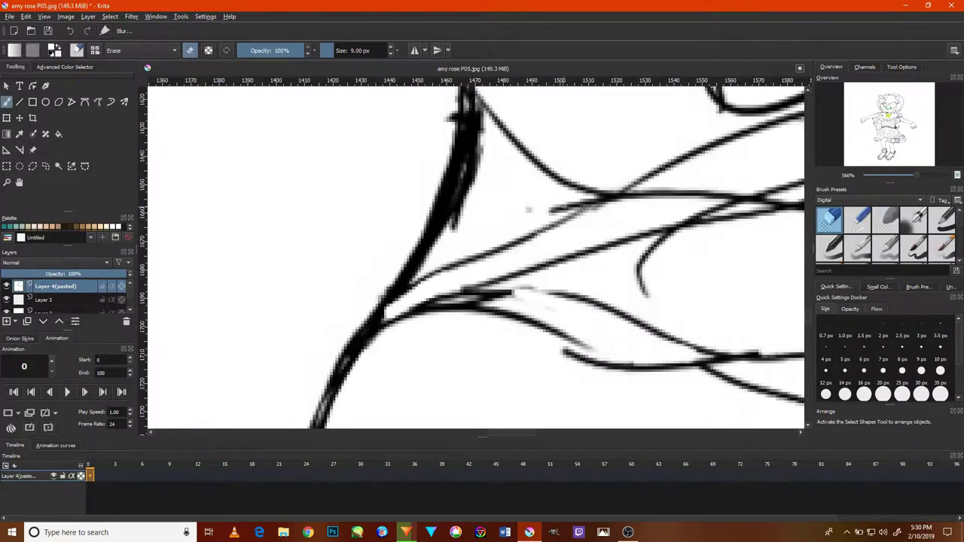
pyautogui.moveTo(481, 192); pyautogui.dragTo(452, 265)
pyautogui.moveTo(437, 225); pyautogui.dragTo(429, 301)
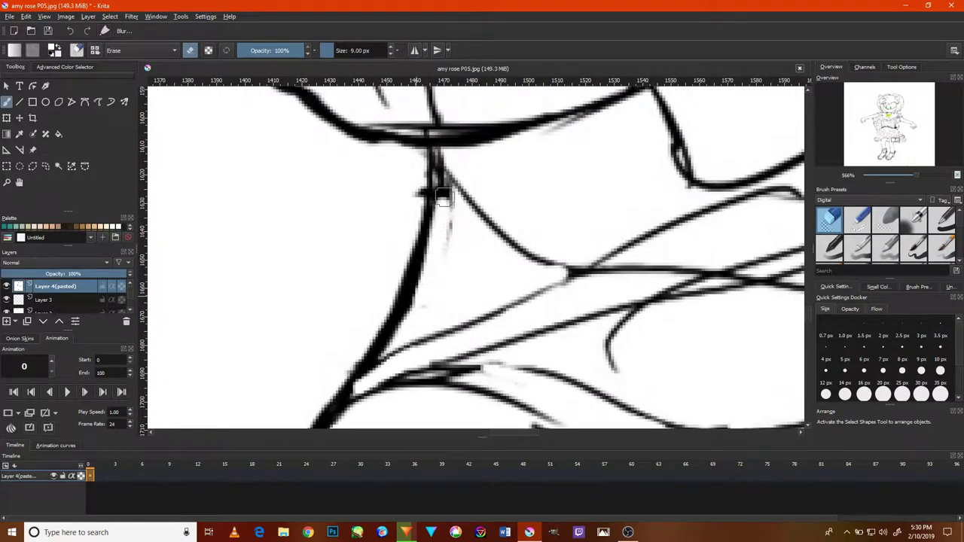
pyautogui.moveTo(448, 166); pyautogui.dragTo(424, 278)
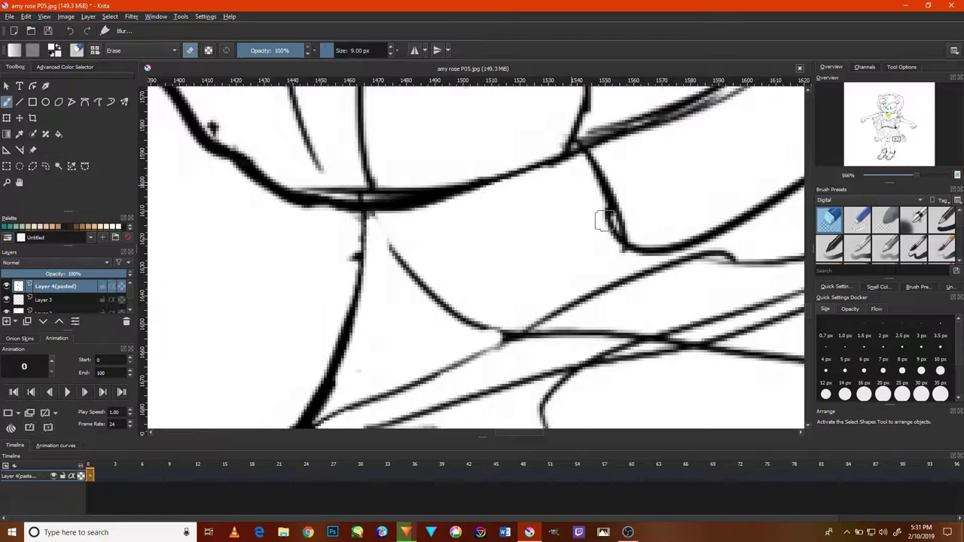
# Pan the view down past the lower dress and legs to the sandals.
pyautogui.moveTo(418, 198)
pyautogui.mouseDown()
pyautogui.moveTo(526, 285)
pyautogui.moveTo(422, 276)
pyautogui.moveTo(634, 237)
pyautogui.moveTo(668, 217)
pyautogui.moveTo(590, 246)
pyautogui.mouseUp()
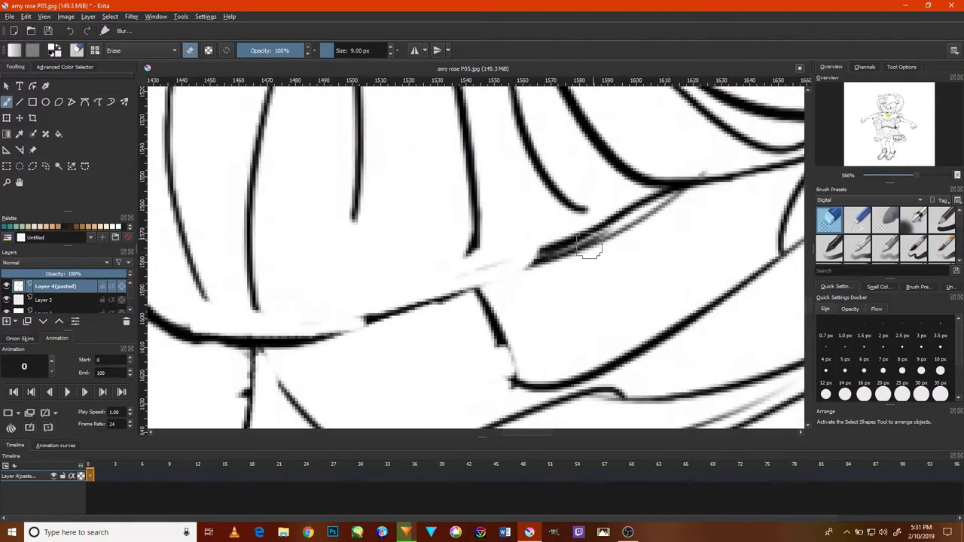
pyautogui.scroll(-1, 494, 267)
pyautogui.scroll(-2, 370, 281)
pyautogui.scroll(-1, 402, 307)
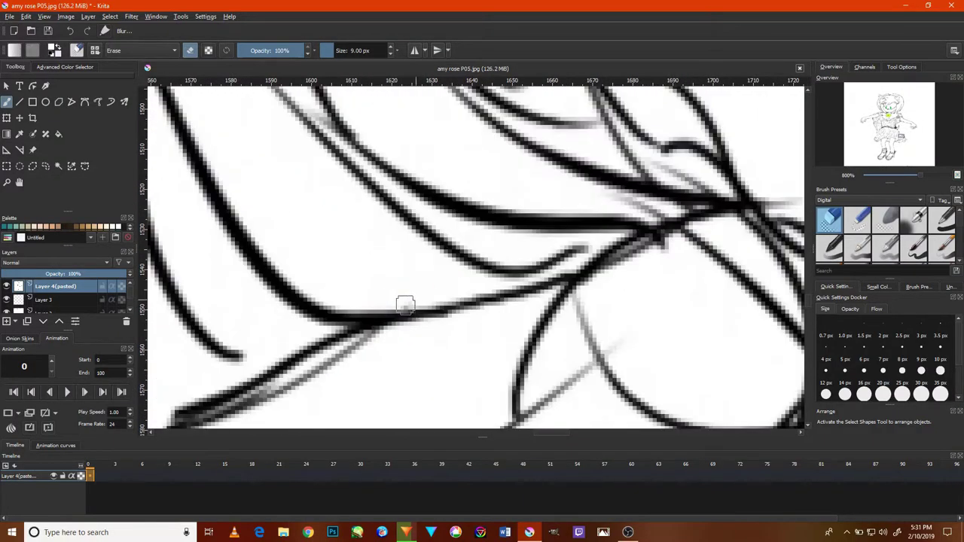
pyautogui.scroll(-1, 584, 371)
pyautogui.scroll(-2, 584, 370)
pyautogui.scroll(2, 412, 348)
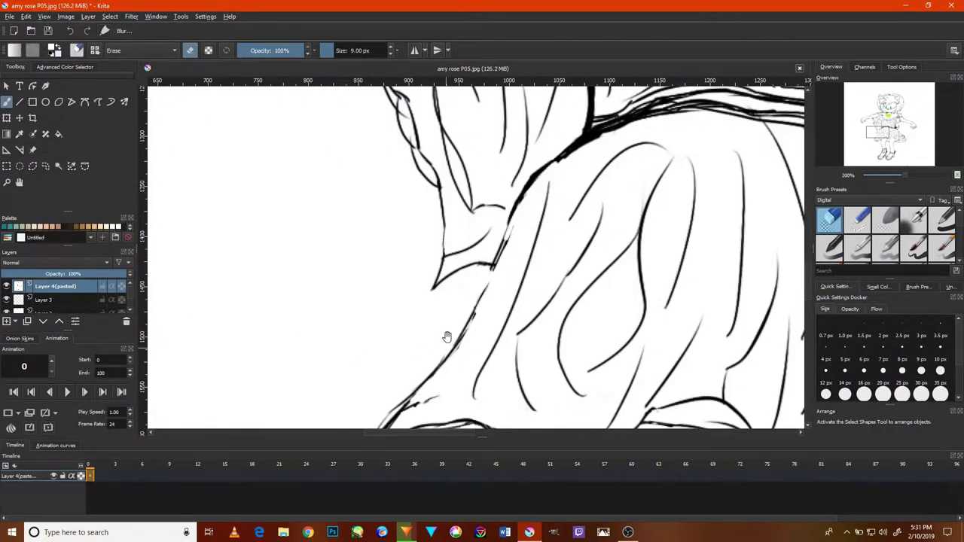
pyautogui.moveTo(445, 334); pyautogui.dragTo(546, 224)
pyautogui.moveTo(604, 238); pyautogui.dragTo(451, 296)
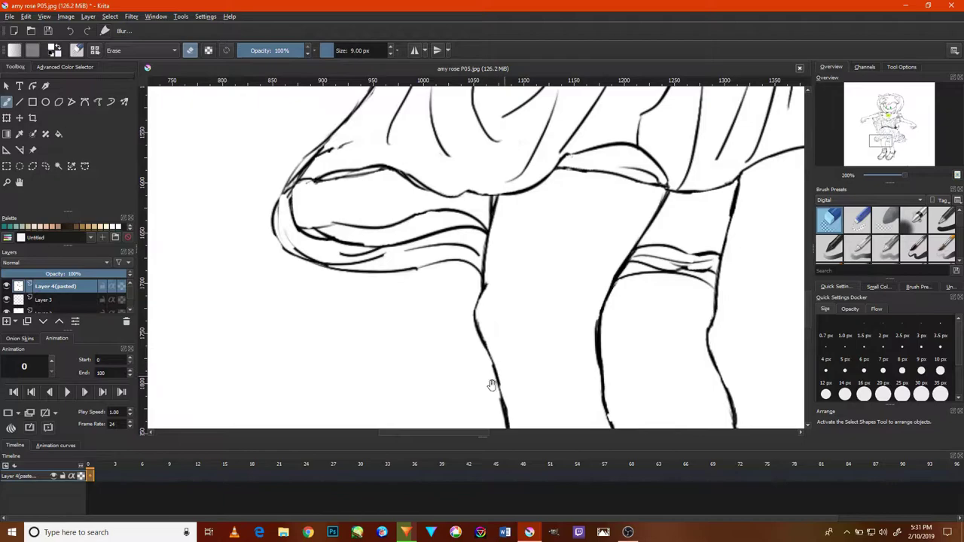
pyautogui.moveTo(491, 385); pyautogui.dragTo(481, 113)
pyautogui.moveTo(482, 339); pyautogui.dragTo(467, 181)
# Zoom in and erase grey marks between the sandal lines, under the toes and near the contour.
pyautogui.scroll(2, 442, 343)
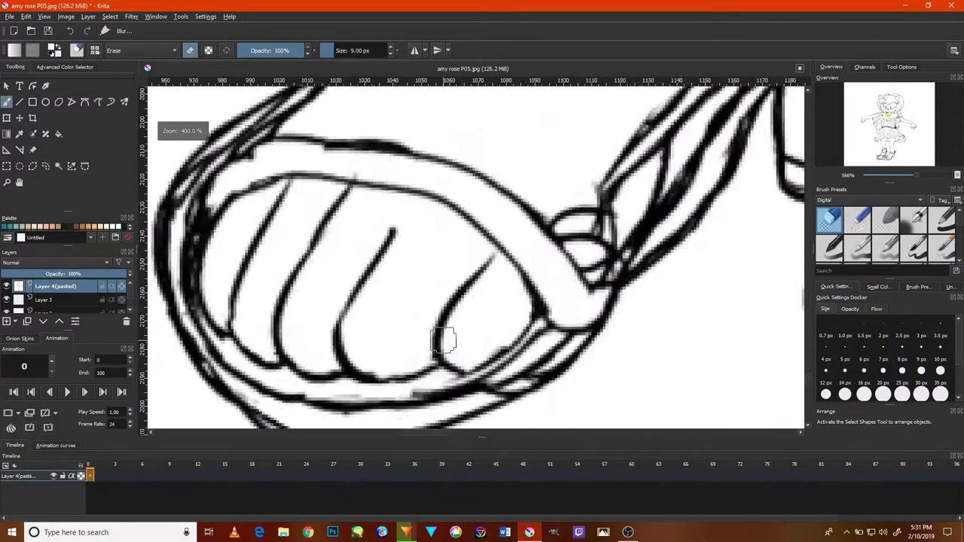
pyautogui.scroll(2, 442, 343)
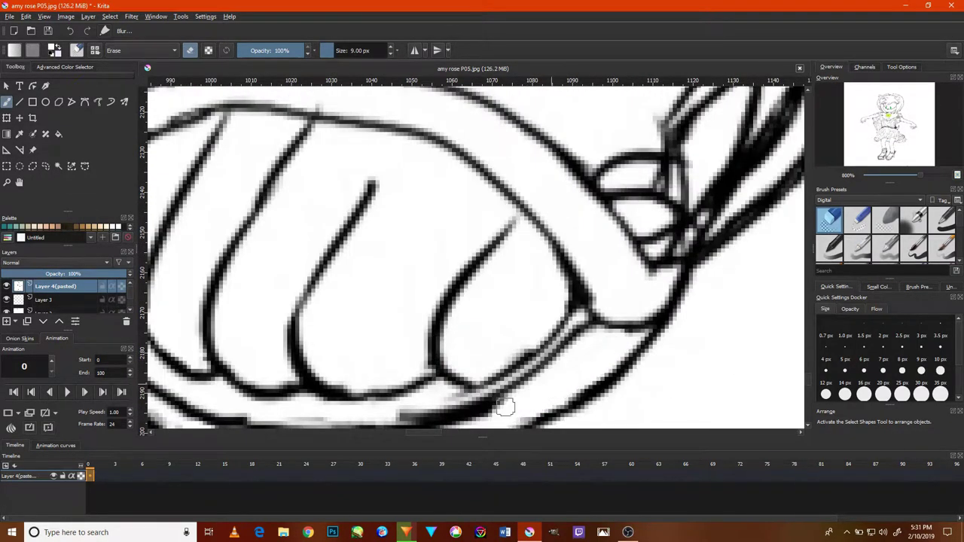
pyautogui.moveTo(527, 375)
pyautogui.mouseDown()
pyautogui.moveTo(566, 344)
pyautogui.moveTo(536, 366)
pyautogui.moveTo(400, 308)
pyautogui.mouseUp()
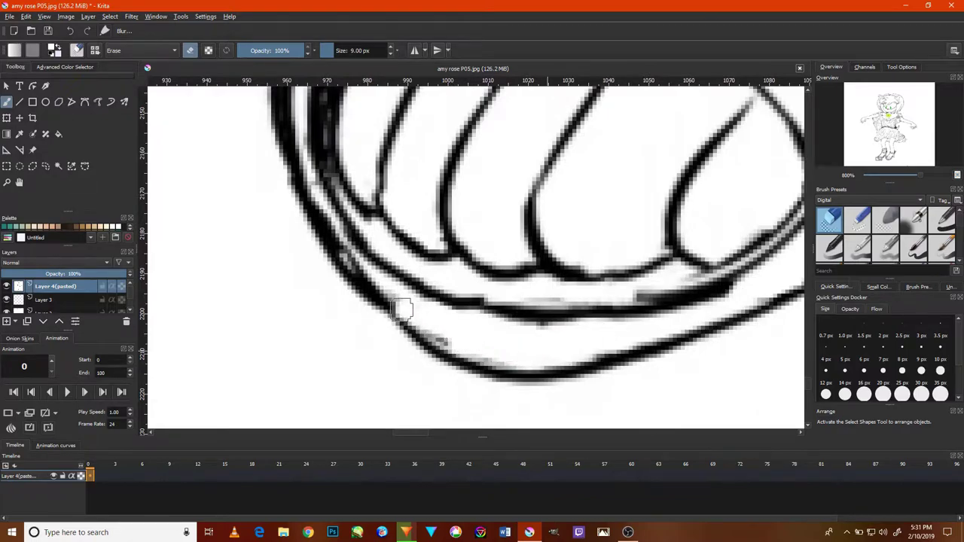
pyautogui.moveTo(642, 322); pyautogui.dragTo(652, 285)
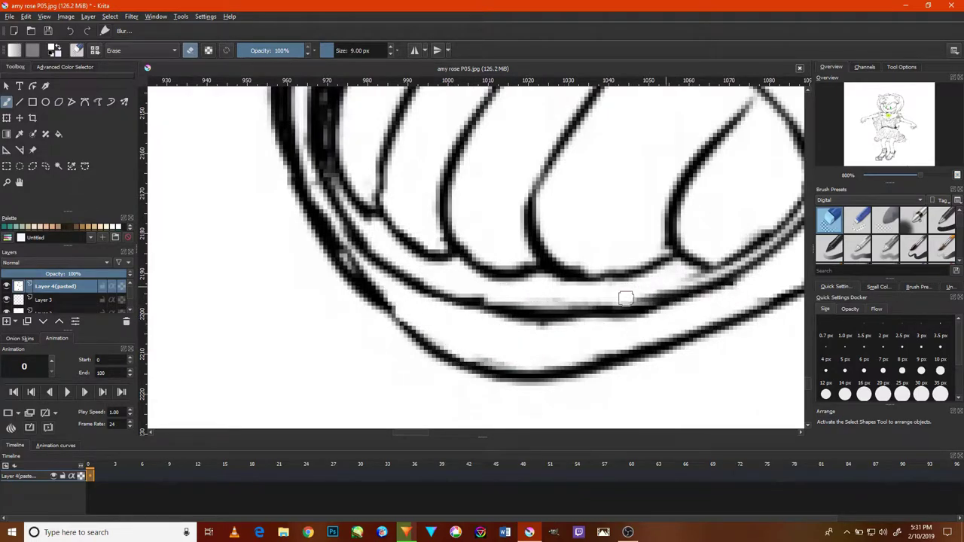
pyautogui.moveTo(374, 239); pyautogui.dragTo(494, 324)
pyautogui.moveTo(404, 255)
pyautogui.mouseDown()
pyautogui.moveTo(441, 316)
pyautogui.moveTo(441, 226)
pyautogui.mouseUp()
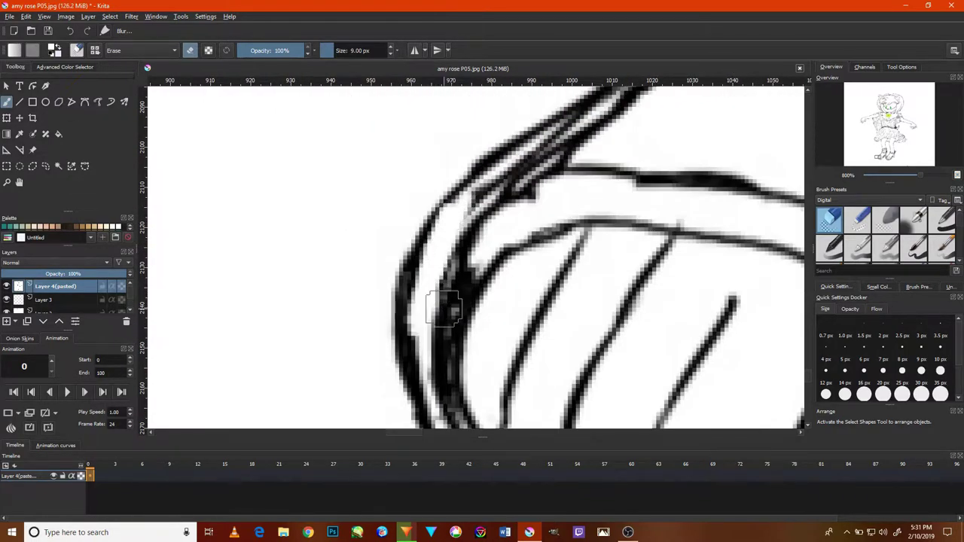
pyautogui.moveTo(441, 301)
pyautogui.mouseDown()
pyautogui.moveTo(422, 249)
pyautogui.moveTo(405, 319)
pyautogui.moveTo(316, 421)
pyautogui.mouseUp()
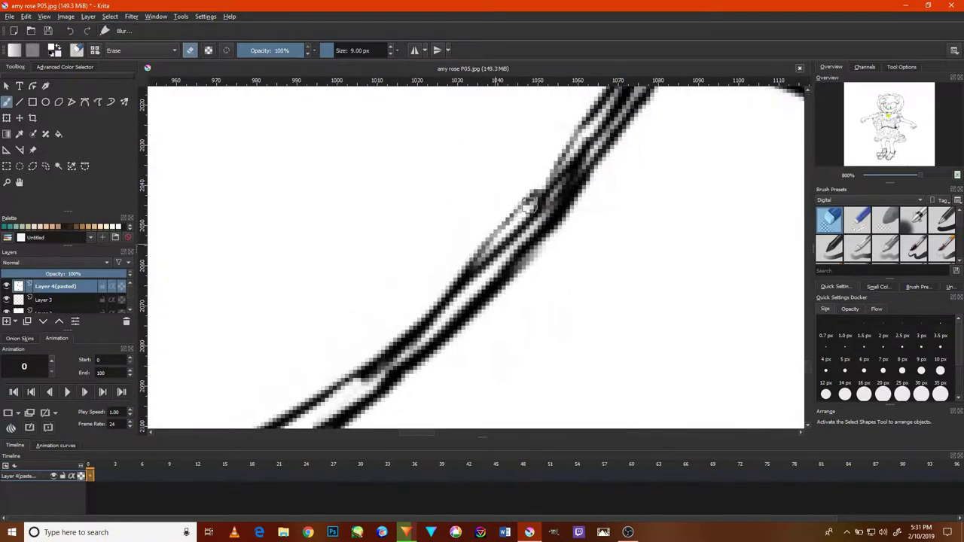
# Lighten stray strands along the diagonal strap and erase marks on the sandal's curved contour.
pyautogui.moveTo(527, 211)
pyautogui.mouseDown()
pyautogui.moveTo(473, 263)
pyautogui.moveTo(451, 302)
pyautogui.mouseUp()
pyautogui.moveTo(467, 309); pyautogui.dragTo(595, 135)
pyautogui.scroll(-3, 533, 258)
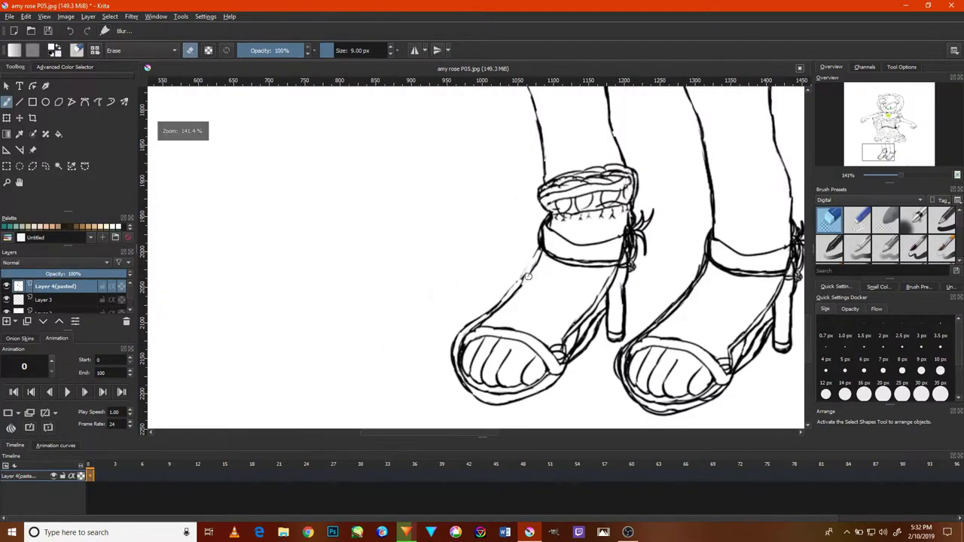
pyautogui.scroll(2, 592, 336)
pyautogui.scroll(1, 592, 335)
pyautogui.moveTo(596, 316)
pyautogui.mouseDown()
pyautogui.moveTo(594, 370)
pyautogui.moveTo(585, 372)
pyautogui.mouseUp()
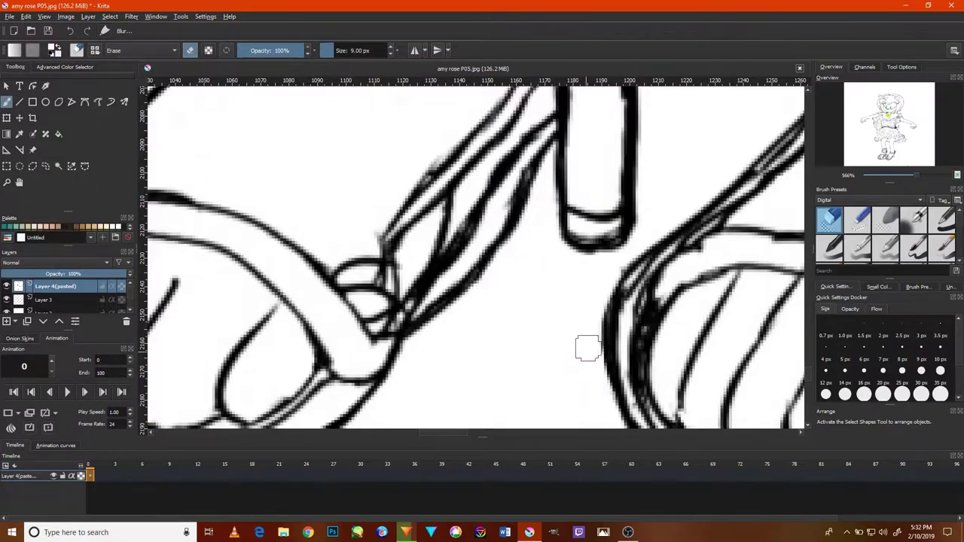
pyautogui.scroll(2, 587, 348)
pyautogui.moveTo(625, 323)
pyautogui.mouseDown()
pyautogui.moveTo(678, 241)
pyautogui.moveTo(624, 280)
pyautogui.mouseUp()
# Erase the stray strokes along the sandal strap lines further right.
pyautogui.scroll(1, 561, 305)
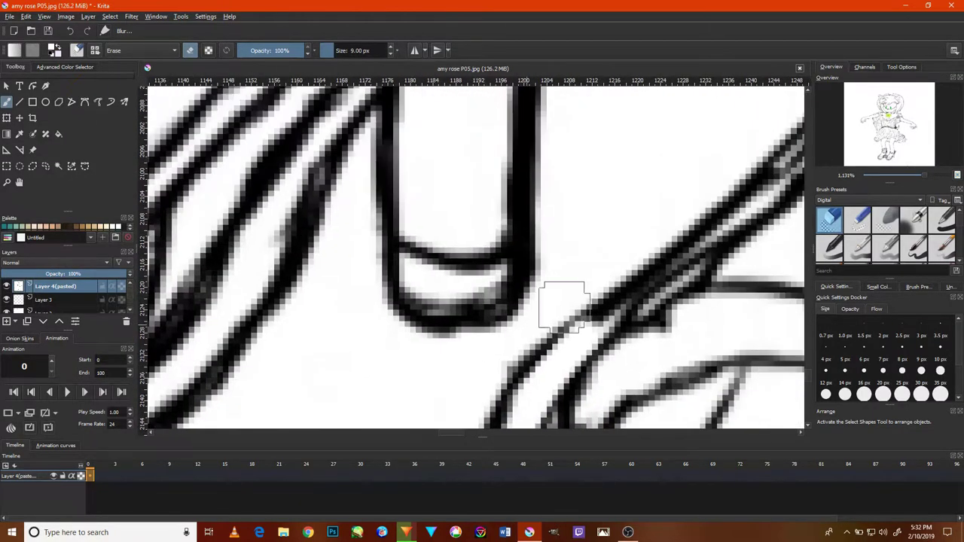
pyautogui.hscroll(2, 572, 316)
pyautogui.hscroll(2, 576, 328)
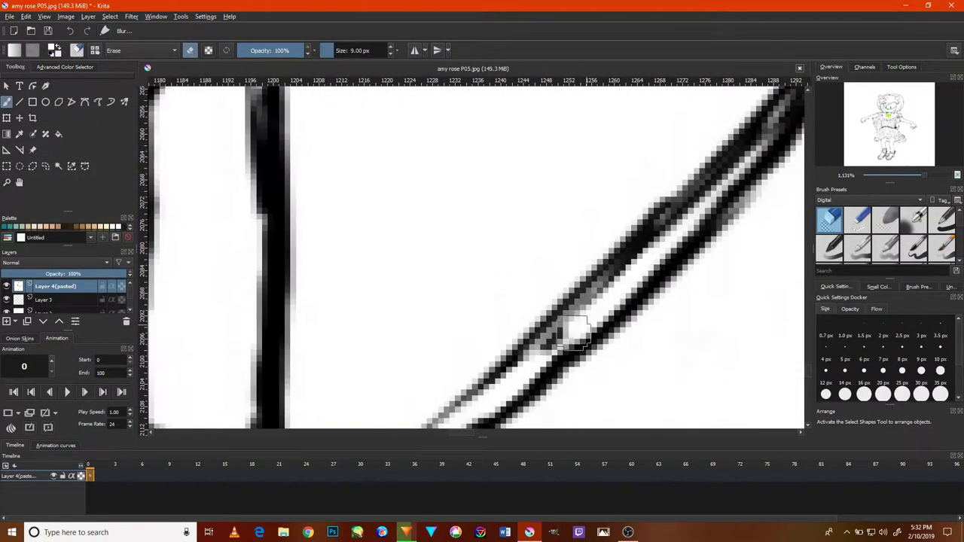
pyautogui.hscroll(1, 576, 331)
pyautogui.scroll(1, 579, 332)
pyautogui.scroll(2, 584, 331)
pyautogui.hscroll(1, 588, 332)
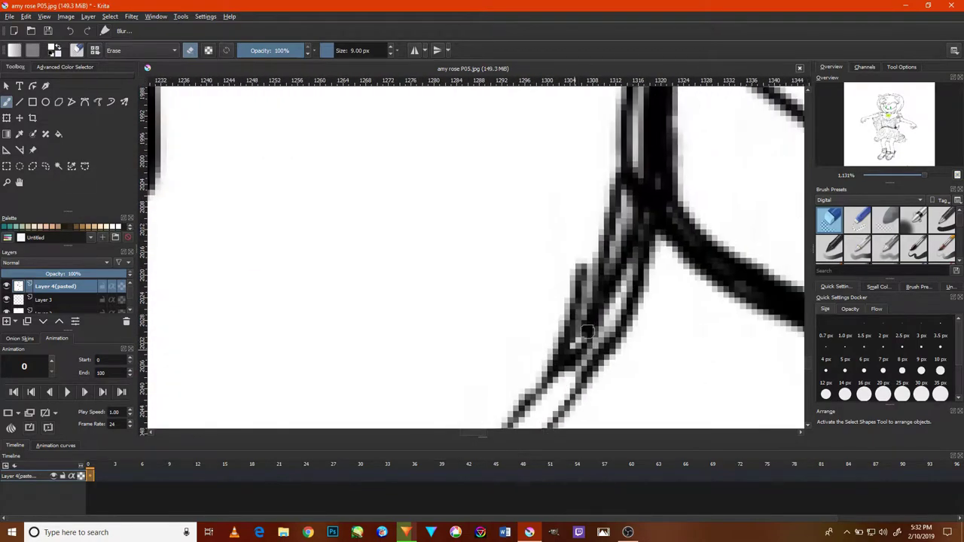
pyautogui.moveTo(587, 332); pyautogui.dragTo(629, 208)
pyautogui.scroll(1, 599, 323)
pyautogui.scroll(-4, 603, 324)
pyautogui.scroll(3, 650, 359)
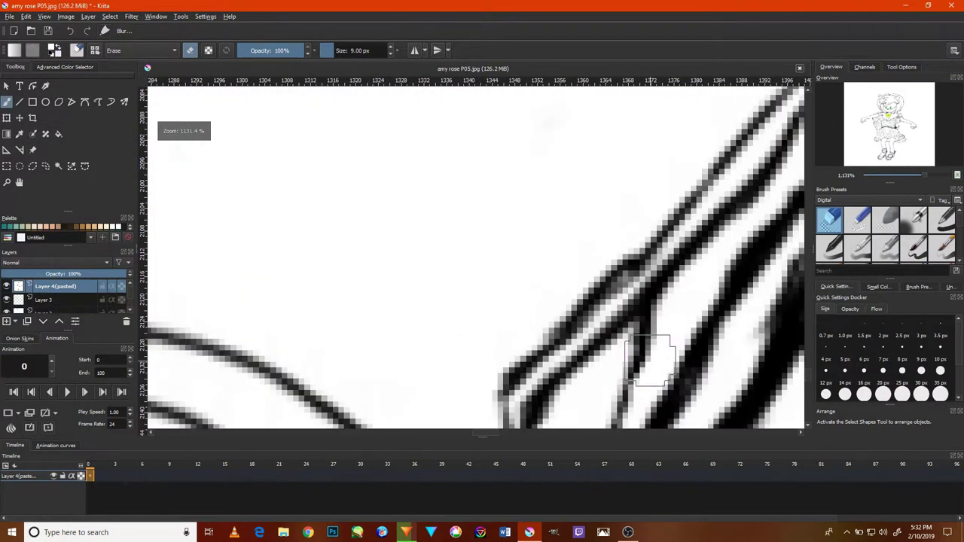
pyautogui.scroll(-4, 649, 360)
pyautogui.scroll(3, 700, 189)
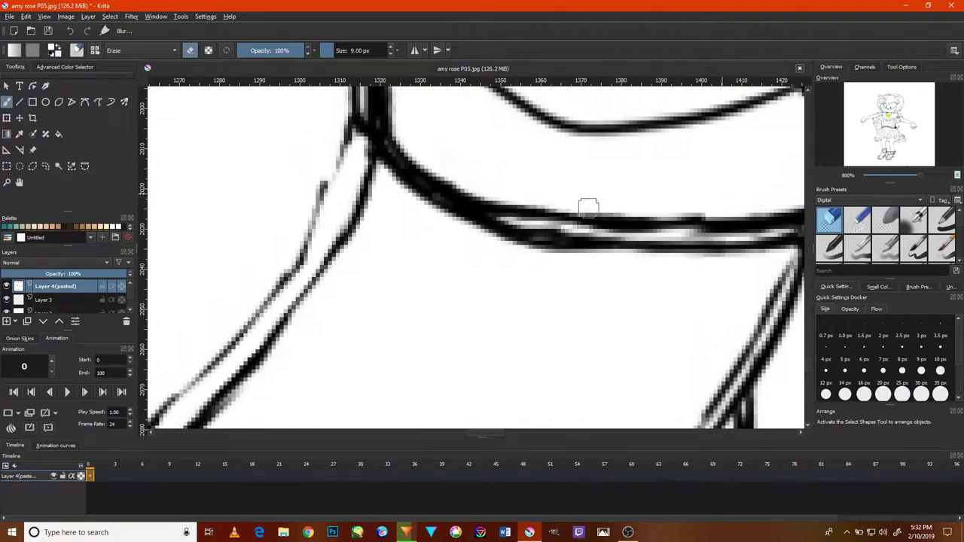
pyautogui.scroll(-4, 374, 308)
pyautogui.scroll(3, 321, 366)
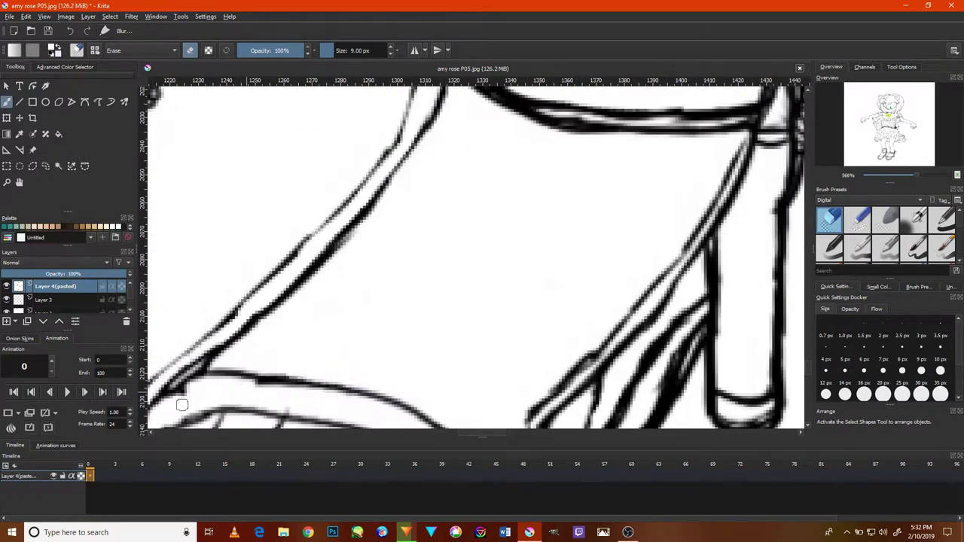
pyautogui.scroll(-4, 293, 379)
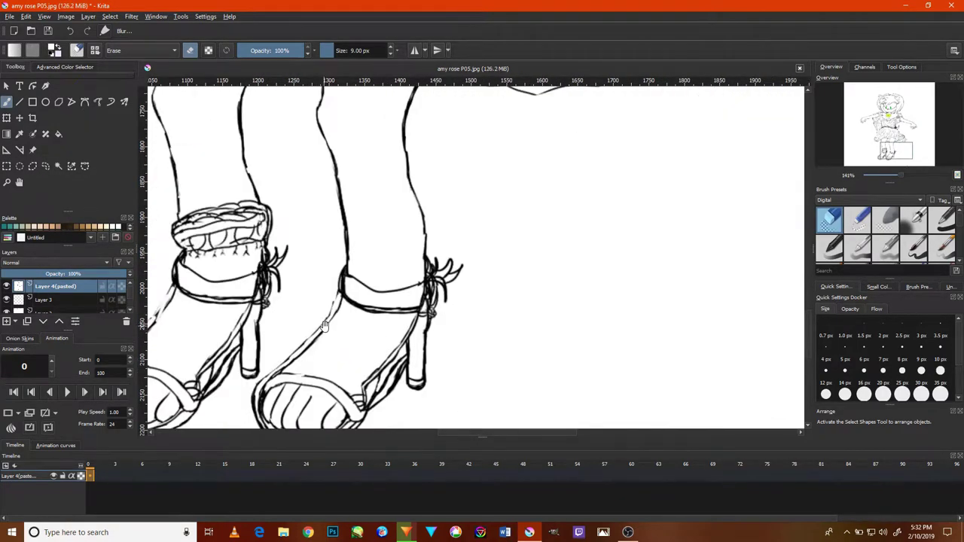
# Erase the stray sandal lines near the toes, including a lower stray segment.
pyautogui.moveTo(326, 326); pyautogui.dragTo(417, 284)
pyautogui.scroll(-4, 374, 344)
pyautogui.scroll(6, 302, 355)
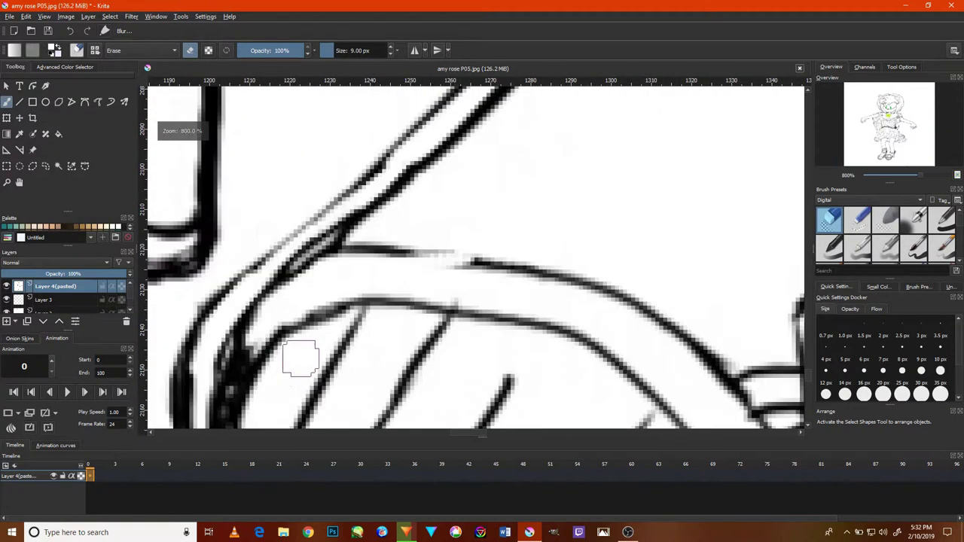
pyautogui.moveTo(358, 208)
pyautogui.mouseDown()
pyautogui.moveTo(335, 291)
pyautogui.moveTo(342, 368)
pyautogui.mouseUp()
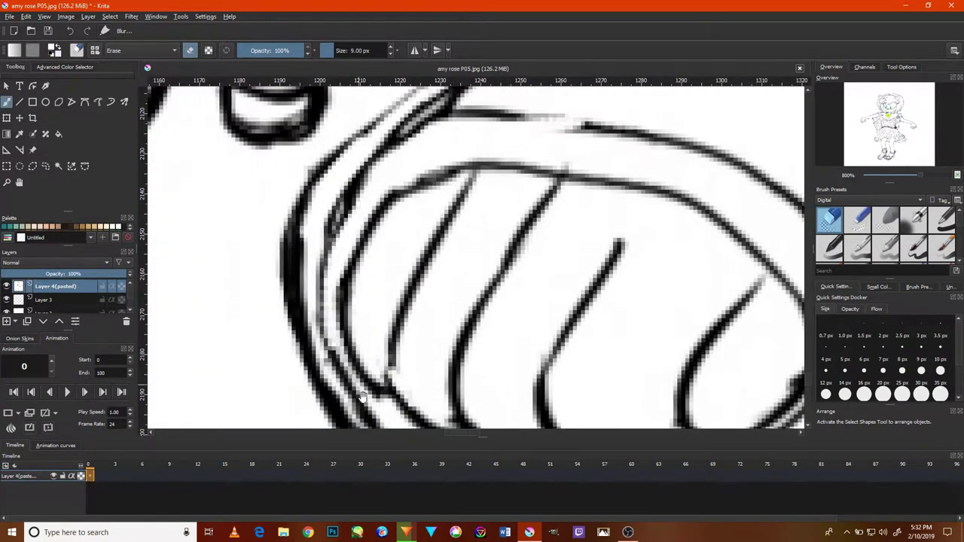
pyautogui.scroll(-3, 422, 362)
pyautogui.moveTo(425, 360)
pyautogui.mouseDown()
pyautogui.moveTo(555, 315)
pyautogui.moveTo(327, 274)
pyautogui.moveTo(275, 210)
pyautogui.mouseUp()
pyautogui.moveTo(551, 301); pyautogui.dragTo(533, 376)
pyautogui.moveTo(489, 226); pyautogui.dragTo(458, 256)
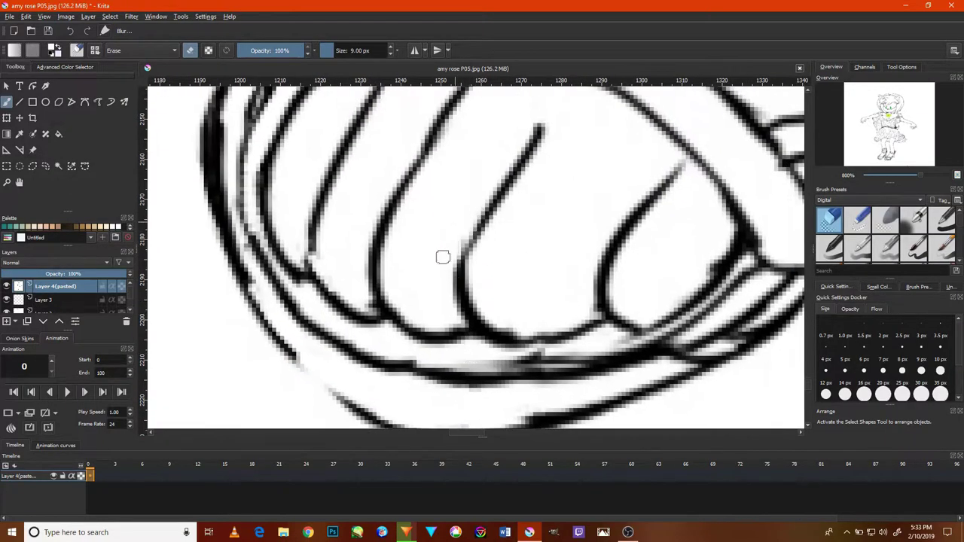
# Clean the thin grey line between the sandal strokes, then zoom back out to 50%.
pyautogui.moveTo(670, 285); pyautogui.dragTo(700, 271)
pyautogui.moveTo(572, 343)
pyautogui.mouseDown()
pyautogui.moveTo(473, 357)
pyautogui.moveTo(656, 360)
pyautogui.moveTo(677, 335)
pyautogui.moveTo(585, 370)
pyautogui.moveTo(612, 278)
pyautogui.moveTo(592, 236)
pyautogui.moveTo(691, 260)
pyautogui.mouseUp()
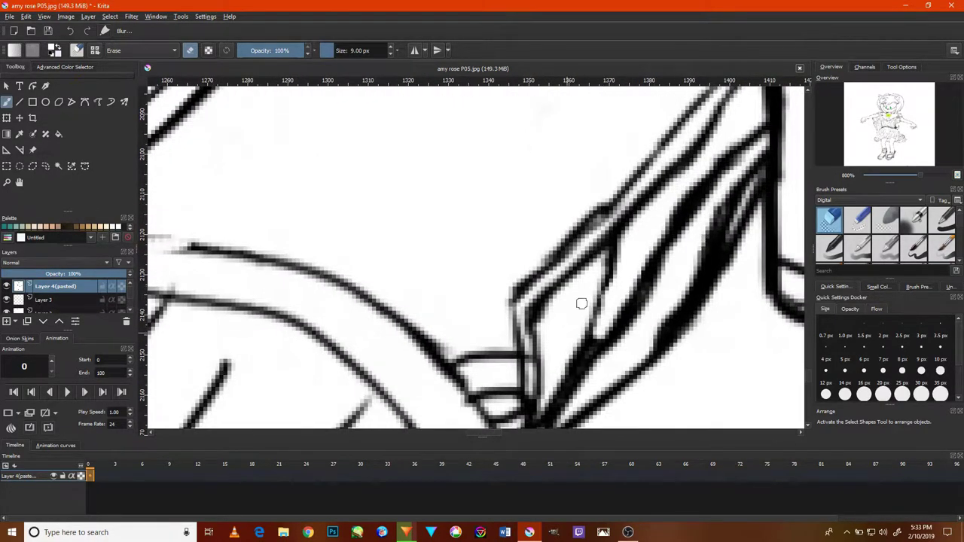
pyautogui.moveTo(581, 303)
pyautogui.mouseDown()
pyautogui.moveTo(646, 312)
pyautogui.moveTo(588, 362)
pyautogui.mouseUp()
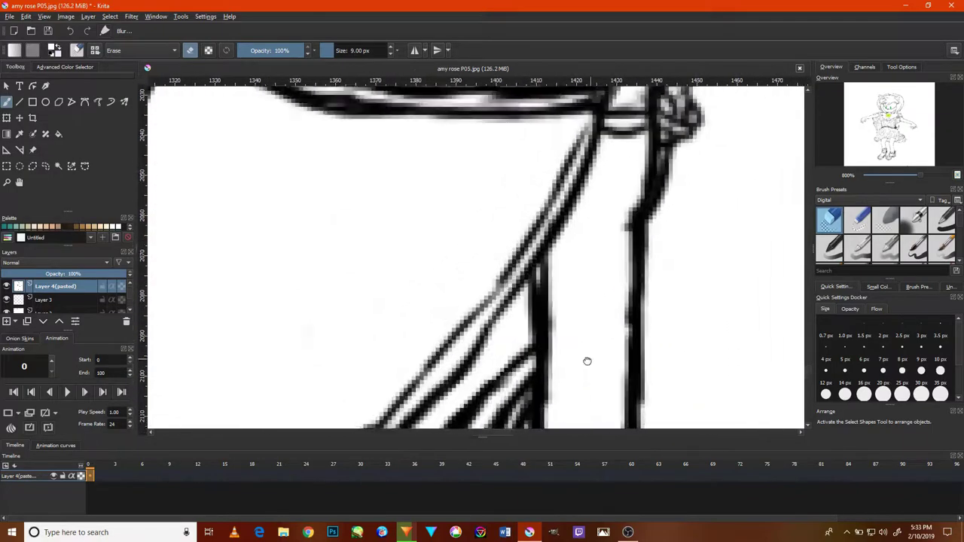
pyautogui.scroll(1, 588, 361)
pyautogui.scroll(1, 622, 307)
pyautogui.scroll(1, 608, 309)
pyautogui.scroll(1, 444, 269)
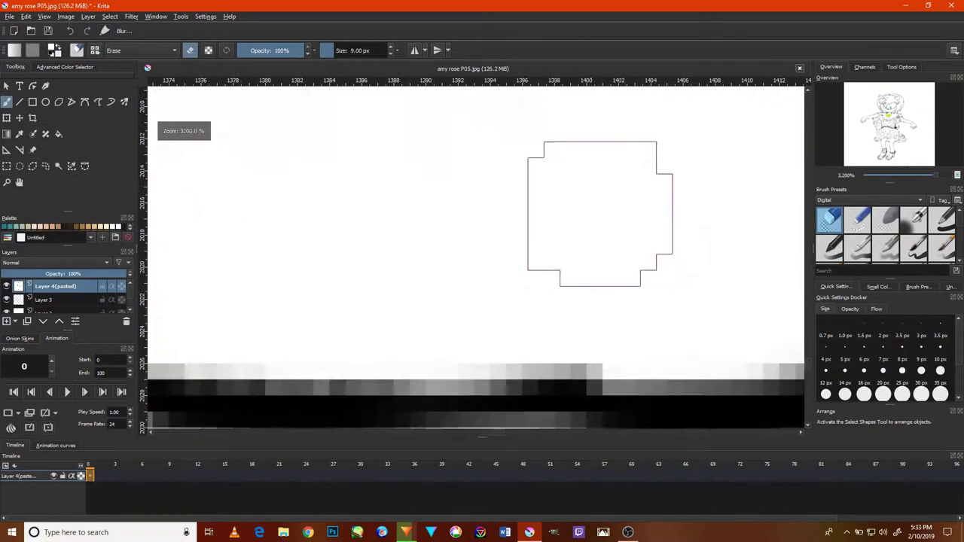
pyautogui.scroll(-2, 600, 213)
pyautogui.scroll(-1, 595, 146)
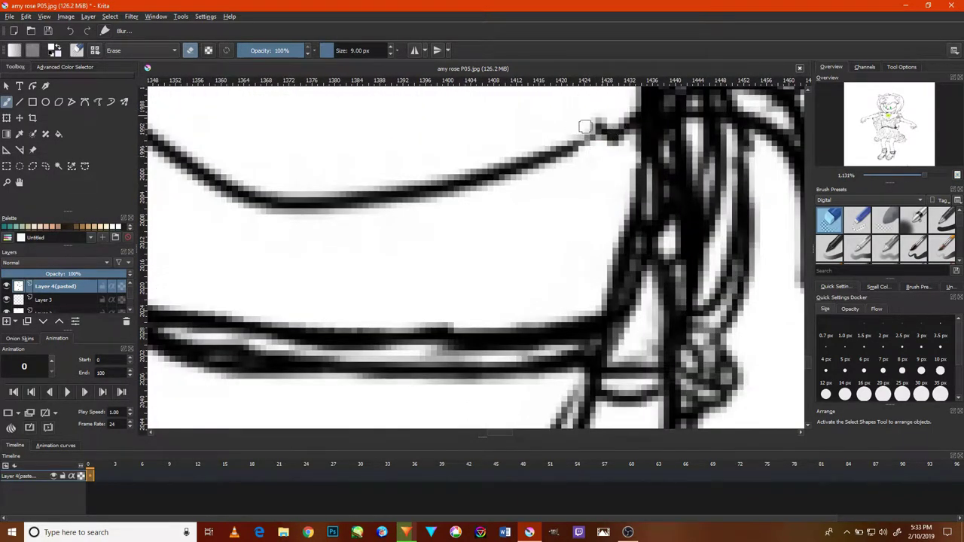
pyautogui.scroll(-3, 585, 126)
pyautogui.scroll(1, 426, 222)
pyautogui.scroll(2, 530, 273)
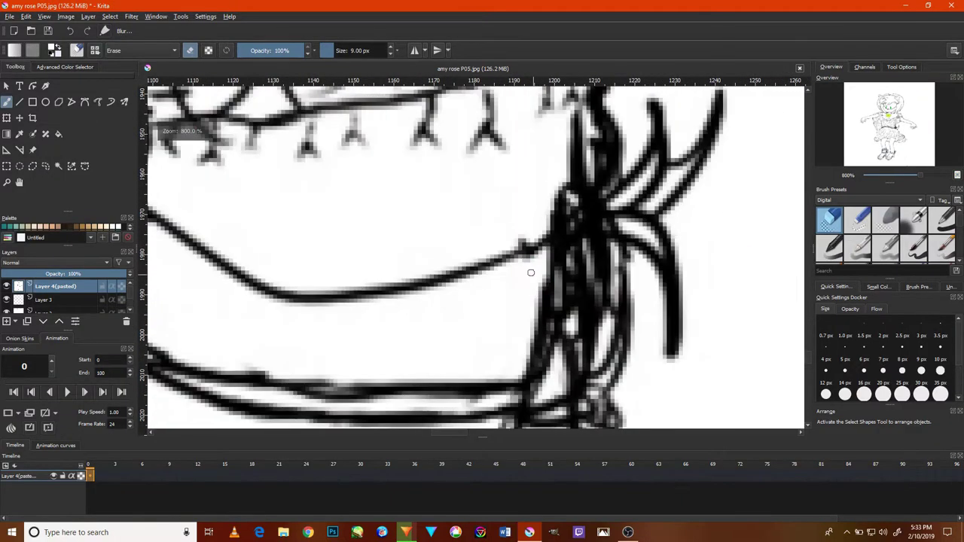
pyautogui.scroll(-4, 512, 241)
pyautogui.scroll(-4, 570, 134)
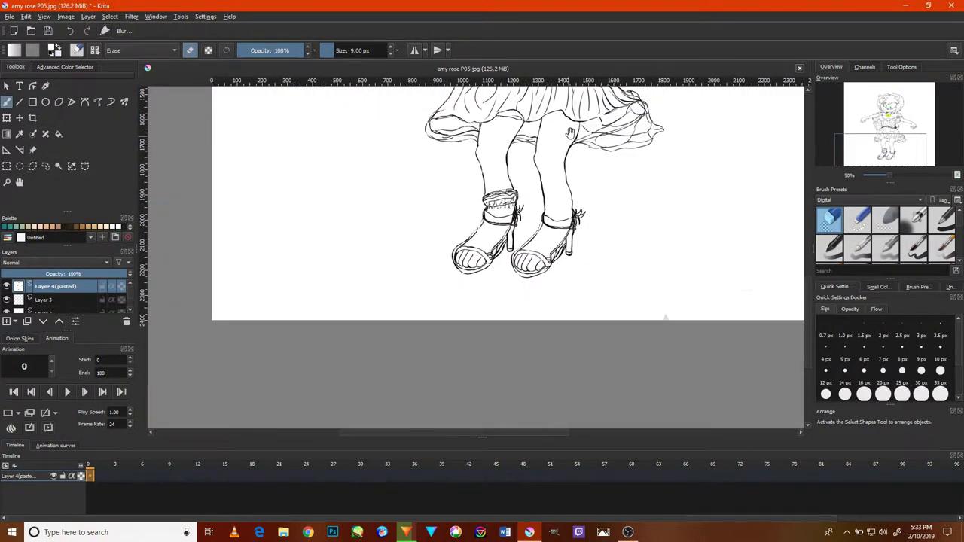
# Add a new empty Layer 5 above Layer 4(pasted).
pyautogui.scroll(5, 570, 134)
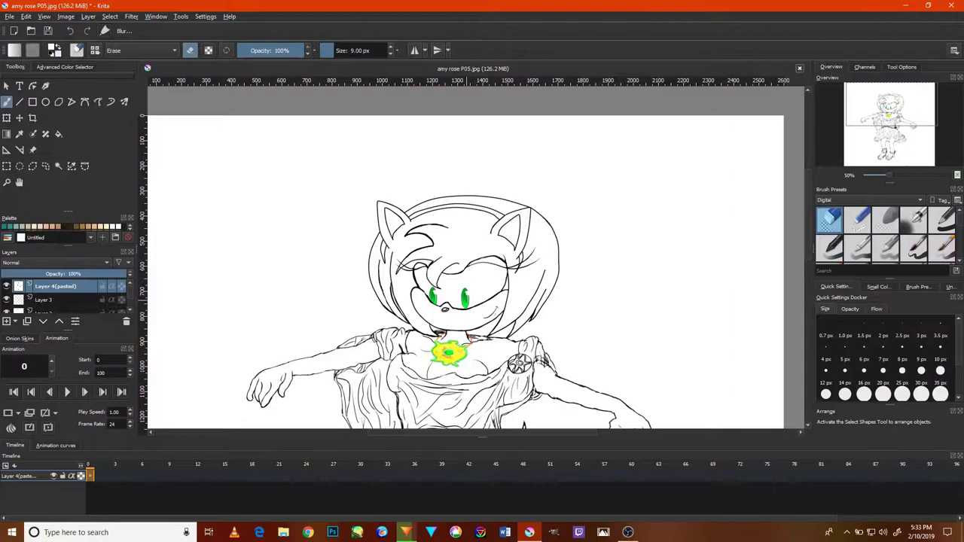
pyautogui.hotkey('ctrl', 't')
pyautogui.scroll(-2, 101, 294)
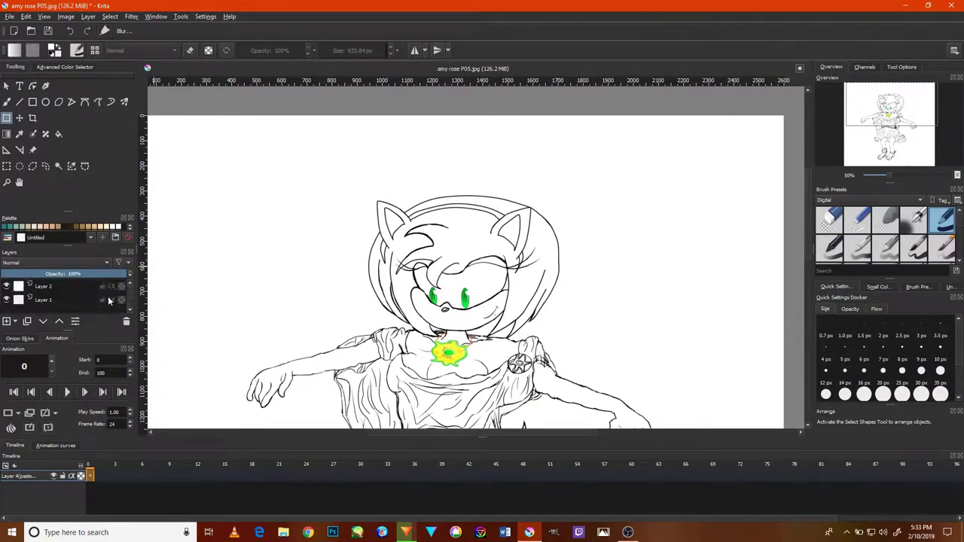
pyautogui.scroll(2, 101, 287)
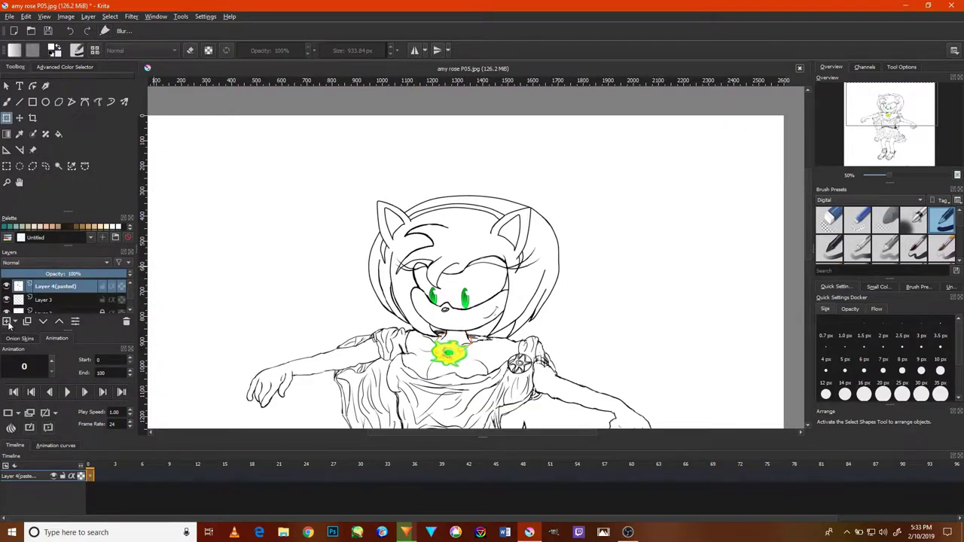
pyautogui.click(7, 322)
# Pick a brush, shrink it with [, and undo a test stroke over the head.
pyautogui.click(77, 101)
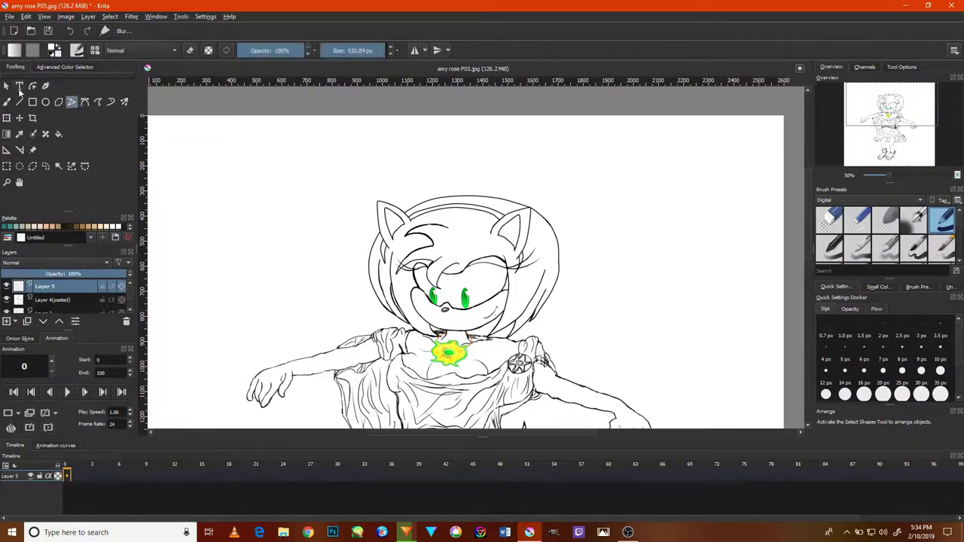
pyautogui.click(65, 66)
pyautogui.press('[')
pyautogui.press('[')
pyautogui.press('[')
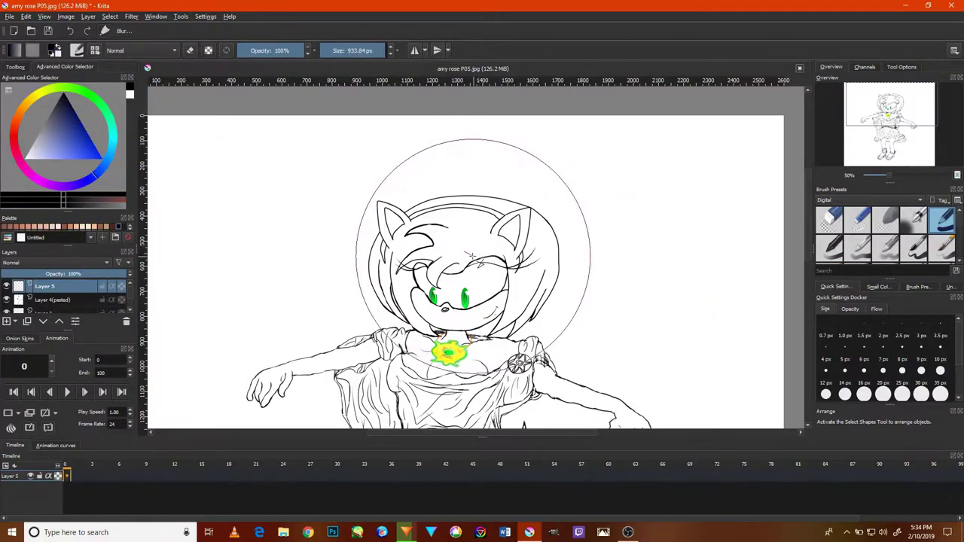
pyautogui.press('[')
pyautogui.press('[')
pyautogui.press('[')
pyautogui.press('[')
pyautogui.press('[')
pyautogui.press('[')
pyautogui.press('[')
pyautogui.press('[')
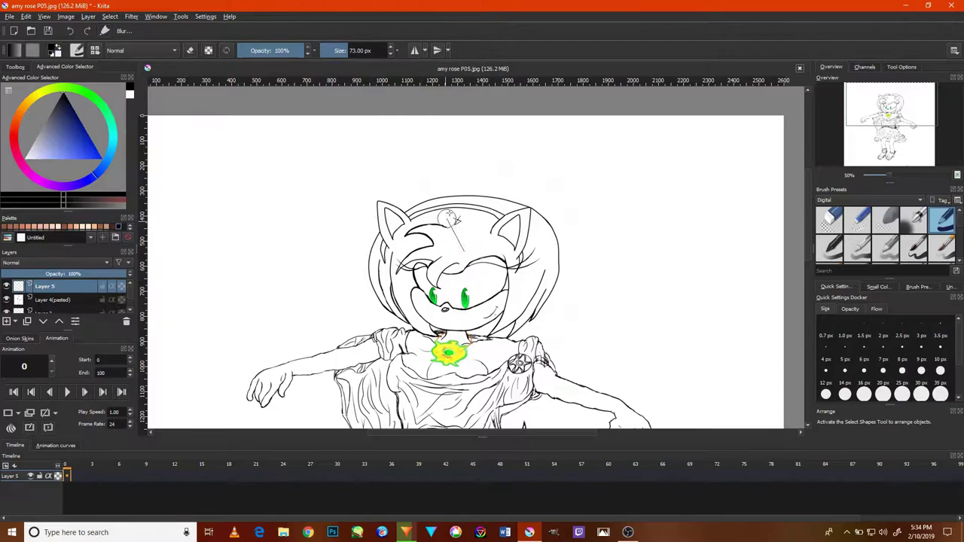
pyautogui.moveTo(468, 164); pyautogui.dragTo(466, 256)
pyautogui.hotkey('ctrl', 'y')
pyautogui.hotkey('ctrl', 'z')
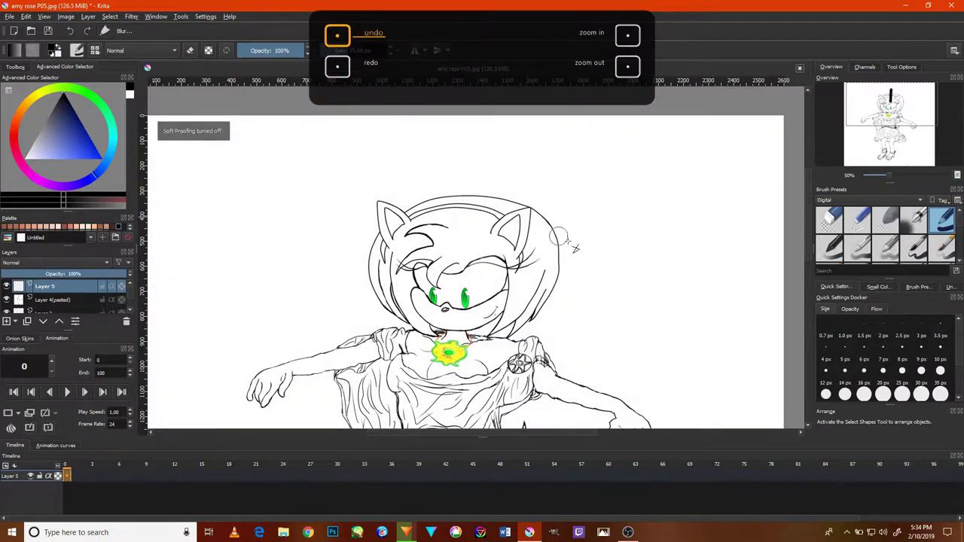
pyautogui.scroll(4, 537, 256)
pyautogui.press('[')
pyautogui.press('[')
pyautogui.press('[')
pyautogui.press('[')
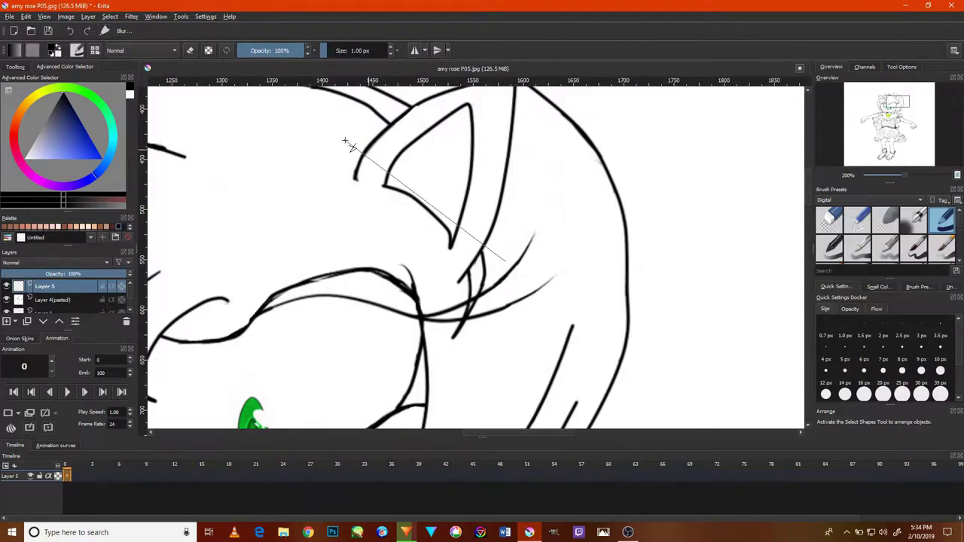
# Discard the unfinished line and trace a thicker filled stroke along the inner ear line.
pyautogui.click(110, 15)
pyautogui.click(128, 51)
pyautogui.moveTo(166, 181)
pyautogui.mouseDown()
pyautogui.moveTo(404, 162)
pyautogui.moveTo(351, 233)
pyautogui.mouseUp()
pyautogui.scroll(-2, 343, 295)
pyautogui.scroll(5, 357, 241)
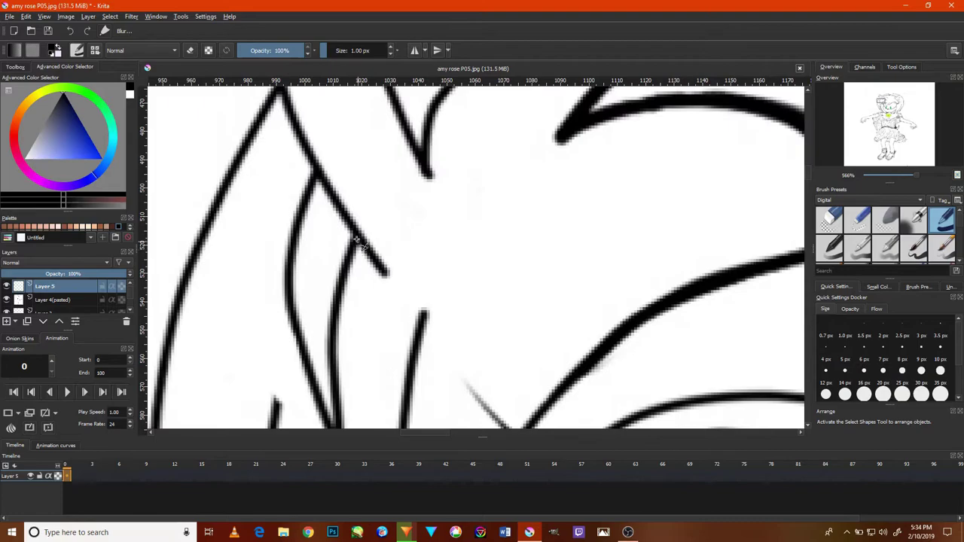
pyautogui.scroll(-3, 331, 331)
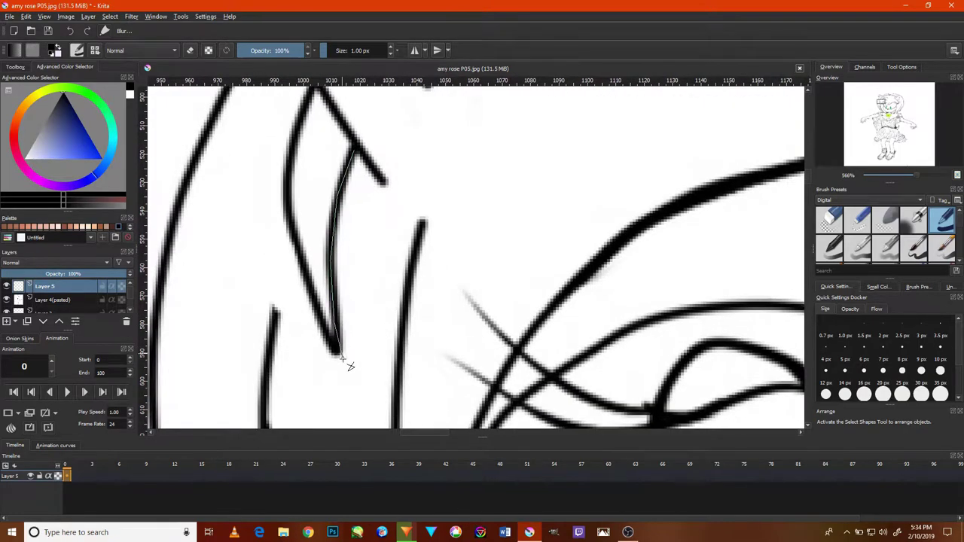
pyautogui.click(308, 95)
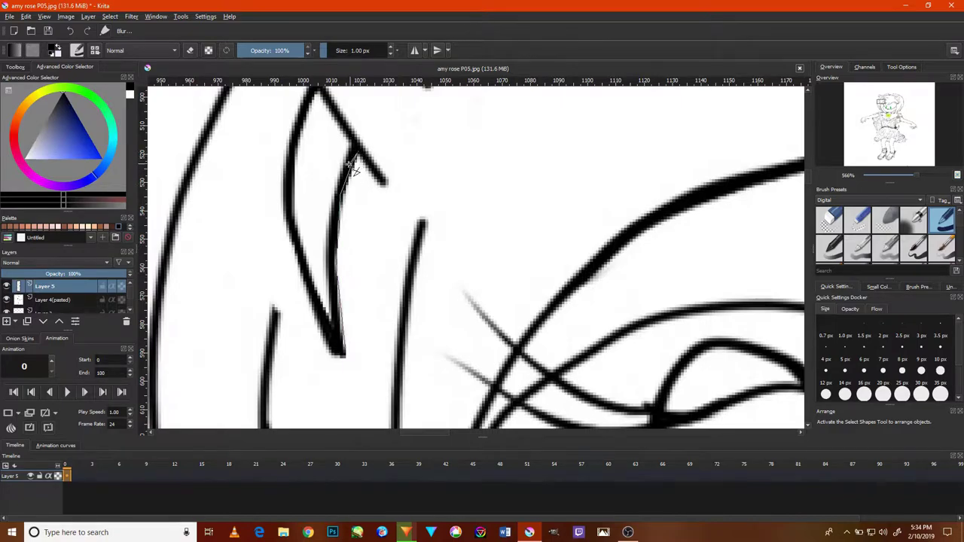
pyautogui.moveTo(352, 169); pyautogui.dragTo(351, 172)
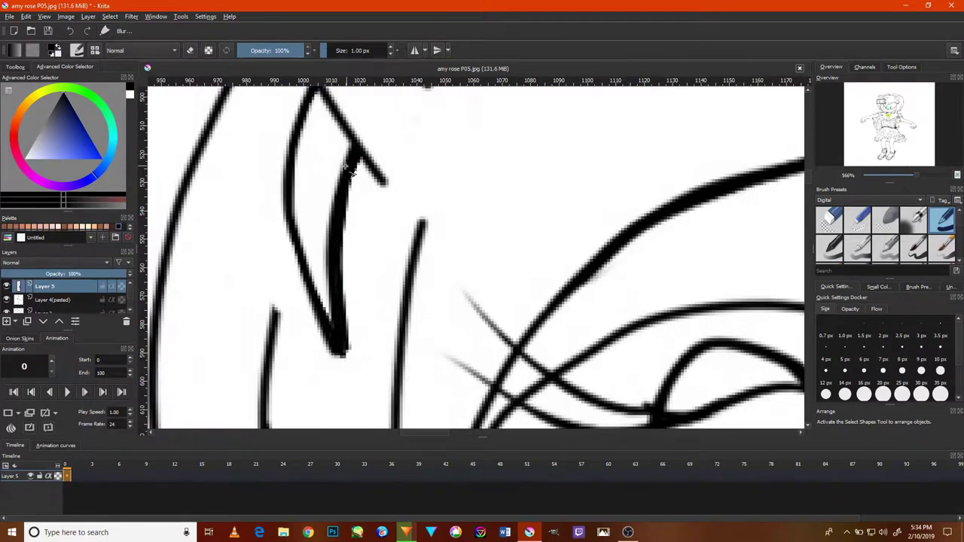
# Switch to a 5 px ink brush, undo a test stroke, and retrace the ear's inner line.
pyautogui.scroll(-3, 866, 200)
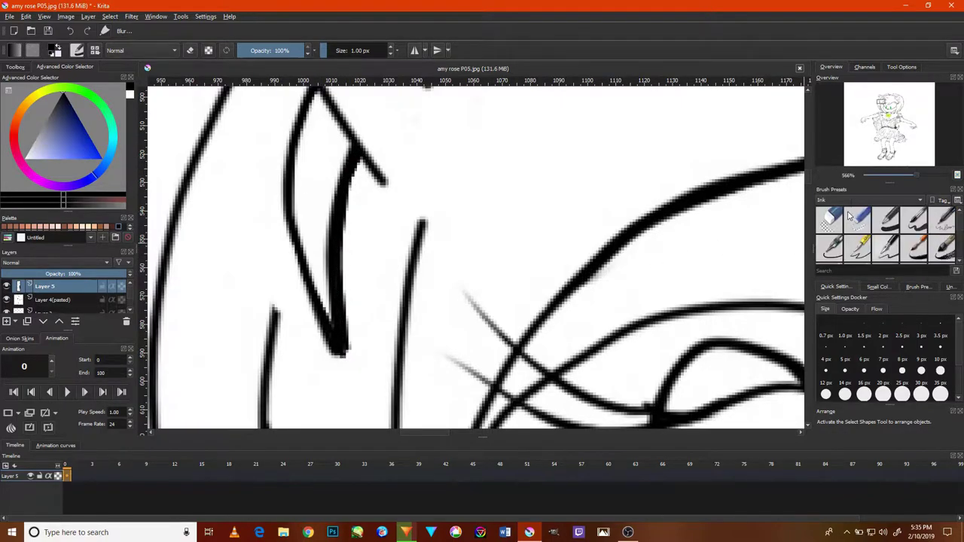
pyautogui.click(857, 249)
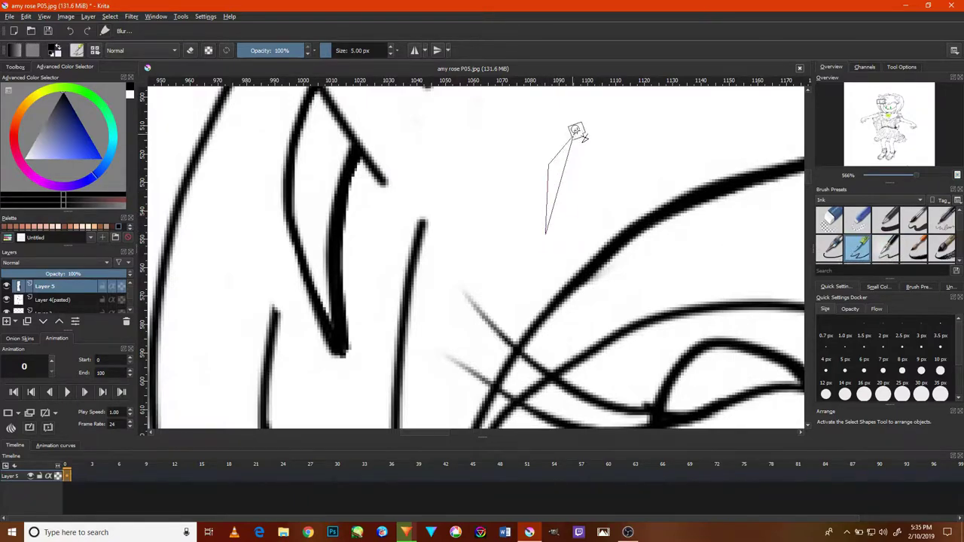
pyautogui.moveTo(576, 132); pyautogui.dragTo(574, 135)
pyautogui.hotkey('ctrl', 'y')
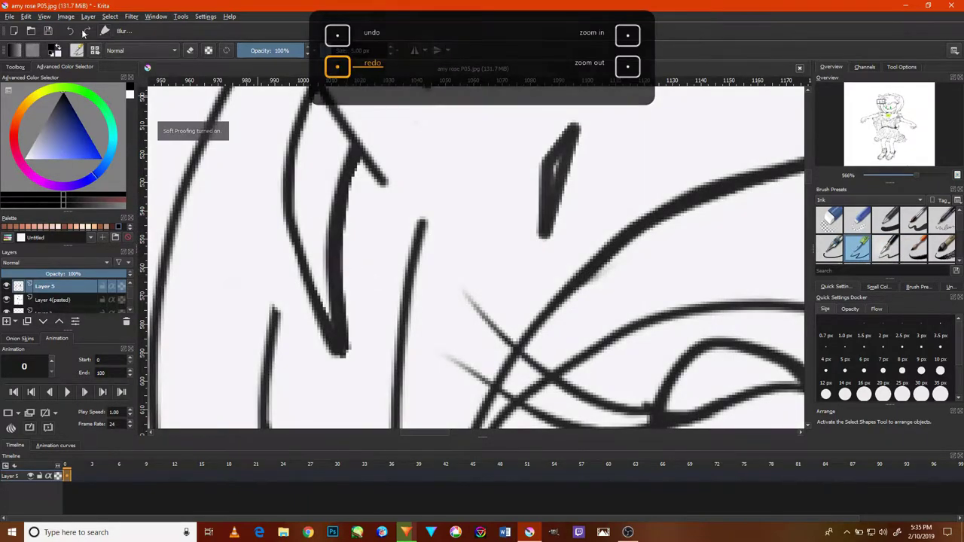
pyautogui.hotkey('ctrl', 'z')
pyautogui.press('[')
pyautogui.press('[')
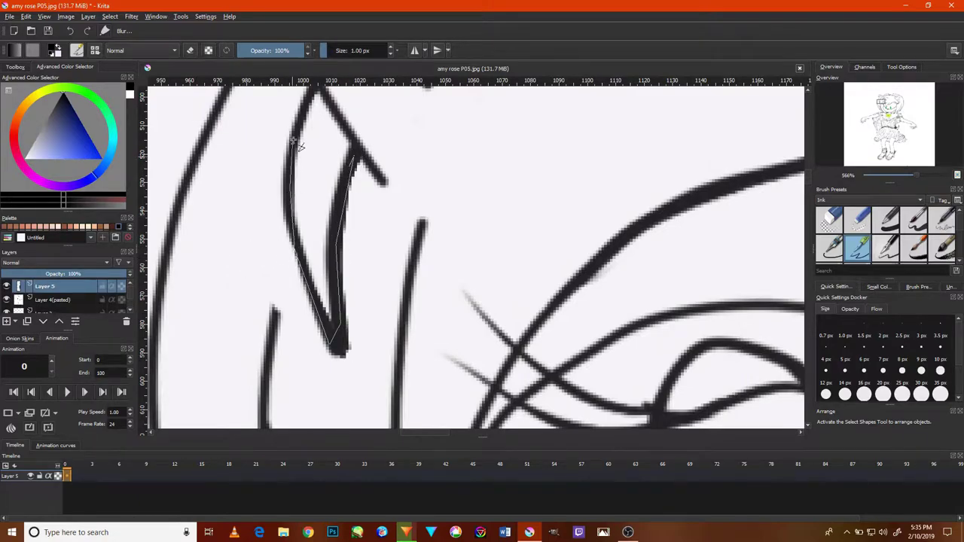
pyautogui.moveTo(315, 88); pyautogui.dragTo(316, 90)
pyautogui.scroll(-3, 366, 291)
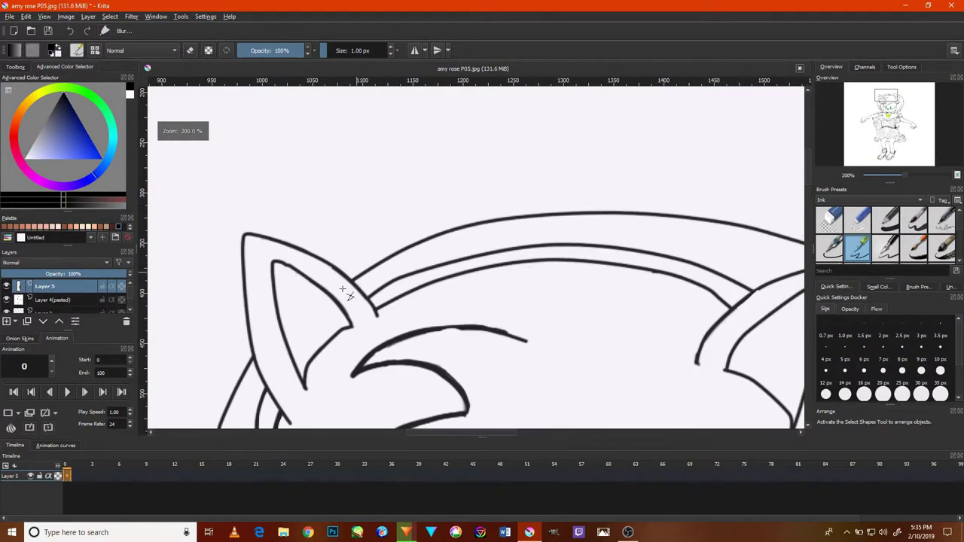
pyautogui.scroll(3, 349, 290)
pyautogui.click(385, 300)
# Clear the selection and start outlining along the top edge of the hair stroke.
pyautogui.click(110, 16)
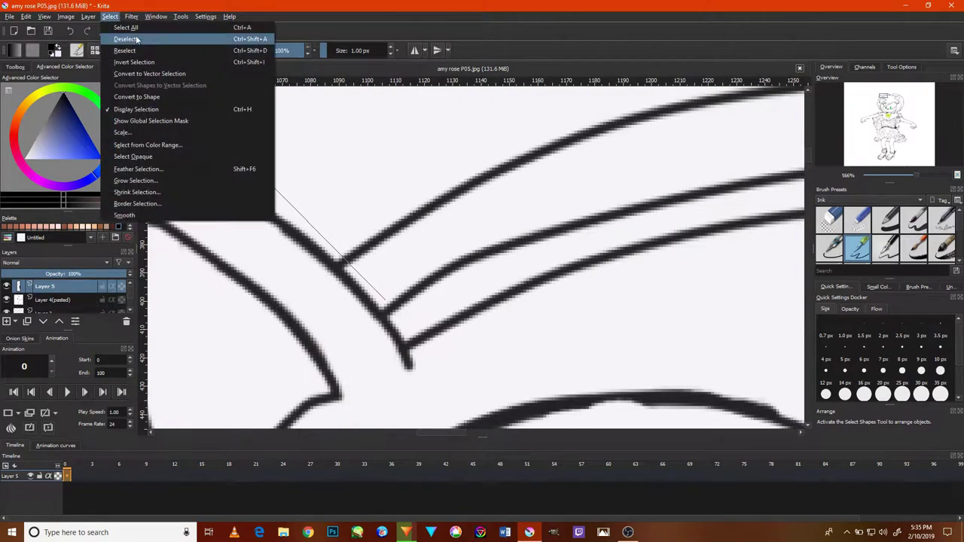
pyautogui.click(110, 16)
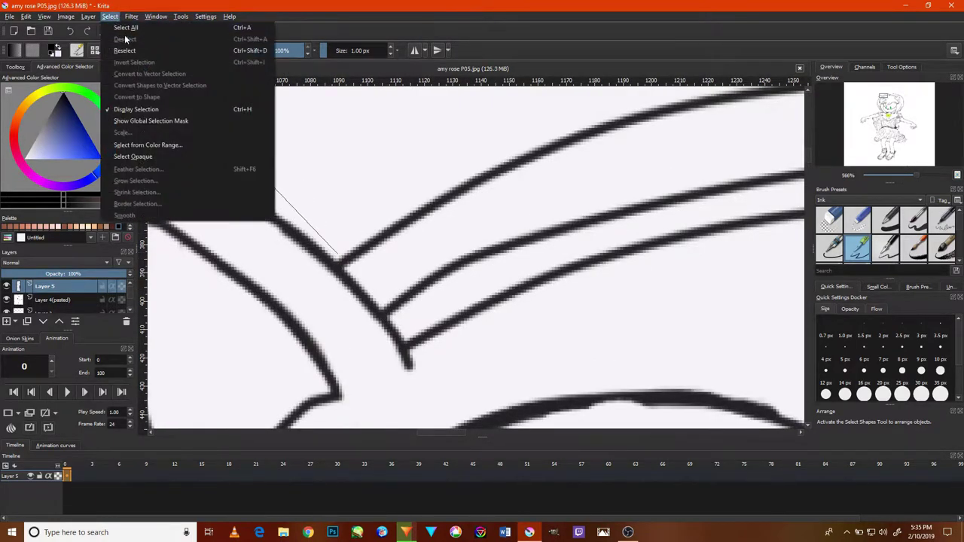
pyautogui.click(133, 47)
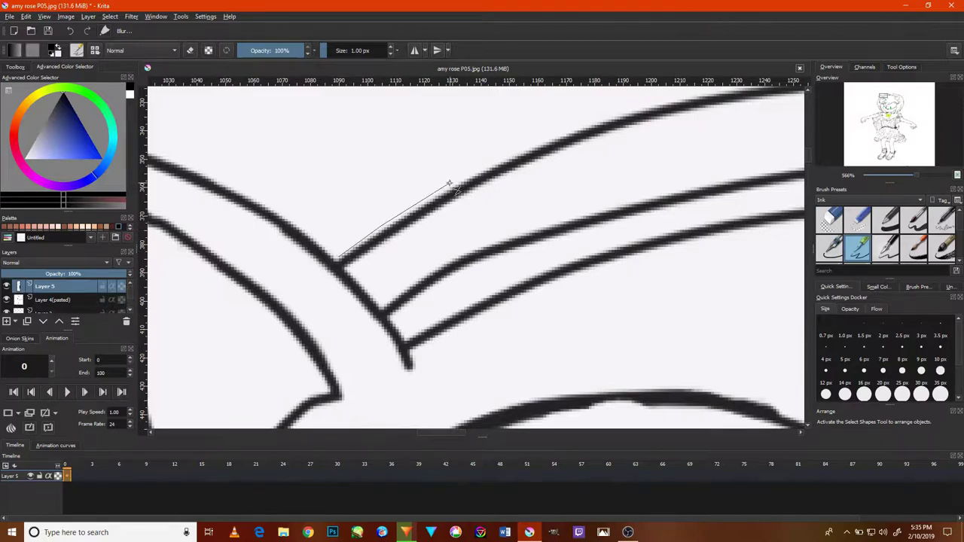
pyautogui.moveTo(649, 119); pyautogui.dragTo(501, 223)
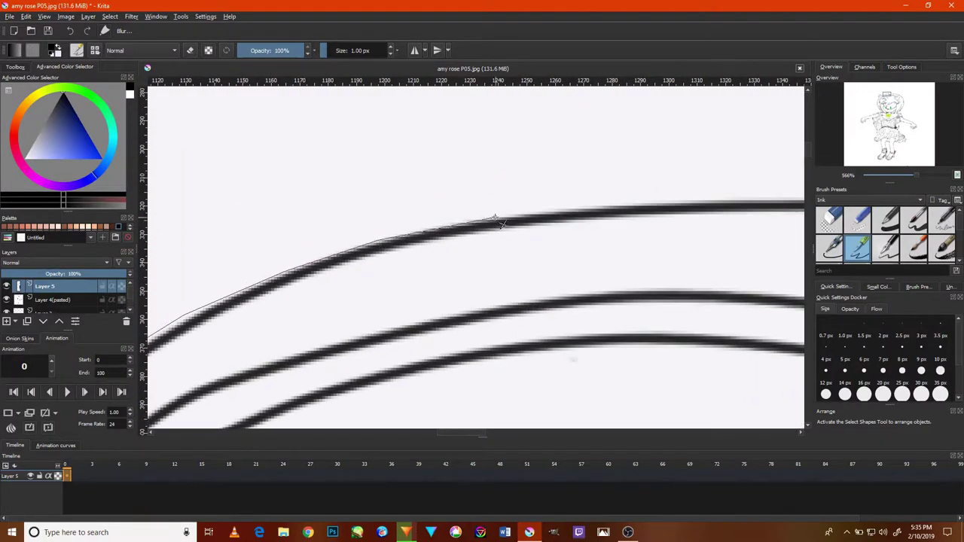
pyautogui.scroll(2, 645, 222)
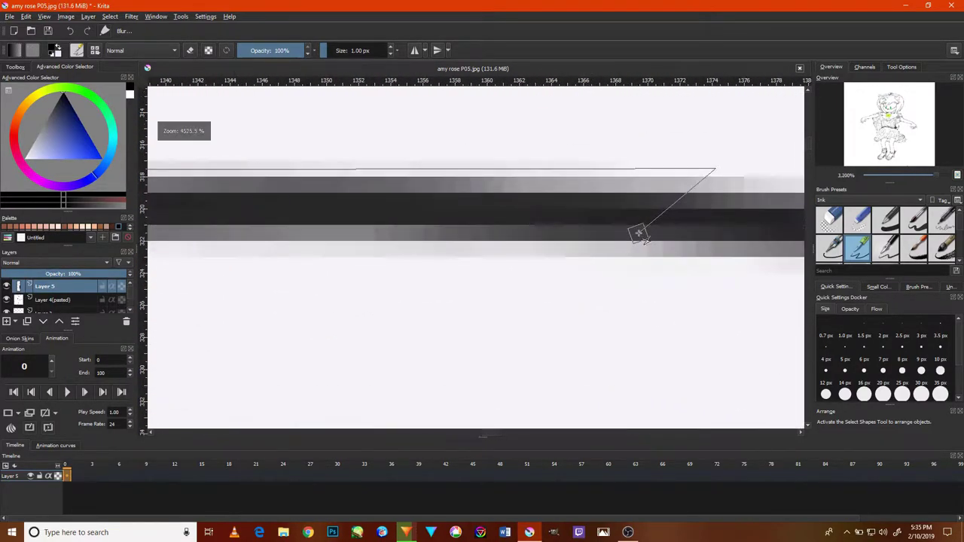
pyautogui.moveTo(695, 238)
pyautogui.mouseDown()
pyautogui.moveTo(775, 256)
pyautogui.moveTo(580, 272)
pyautogui.mouseUp()
pyautogui.moveTo(728, 325); pyautogui.dragTo(678, 299)
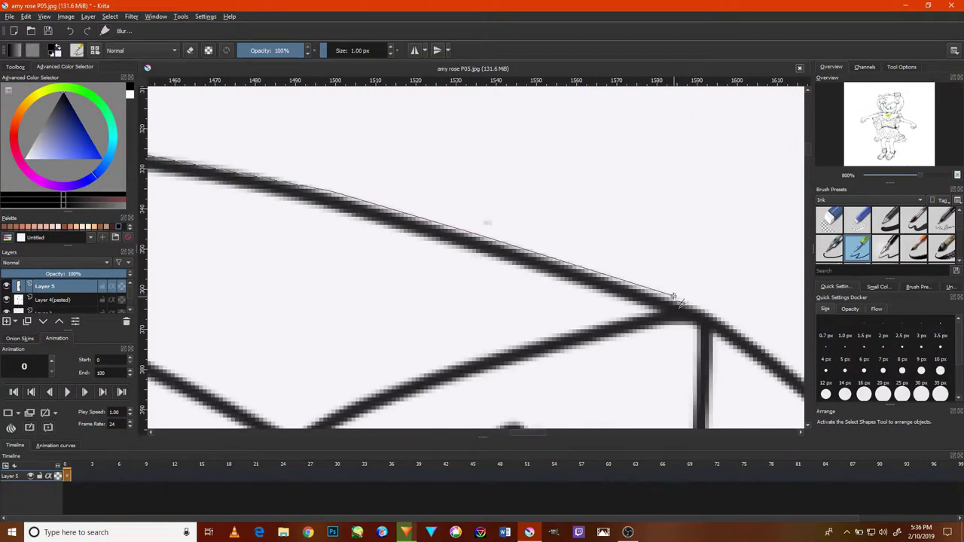
pyautogui.moveTo(753, 337)
pyautogui.mouseDown()
pyautogui.moveTo(689, 325)
pyautogui.moveTo(742, 381)
pyautogui.moveTo(644, 282)
pyautogui.mouseUp()
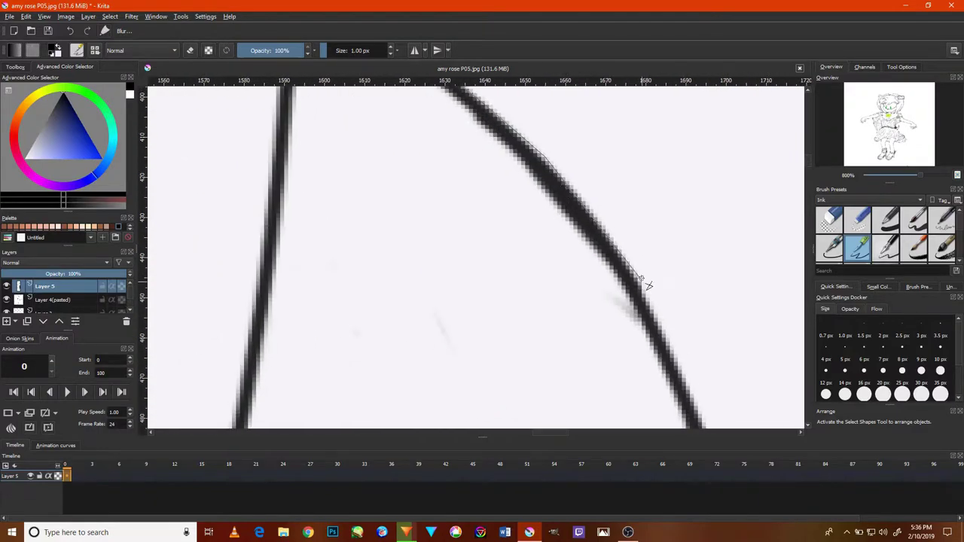
pyautogui.moveTo(669, 340)
pyautogui.mouseDown()
pyautogui.moveTo(626, 284)
pyautogui.moveTo(667, 257)
pyautogui.mouseUp()
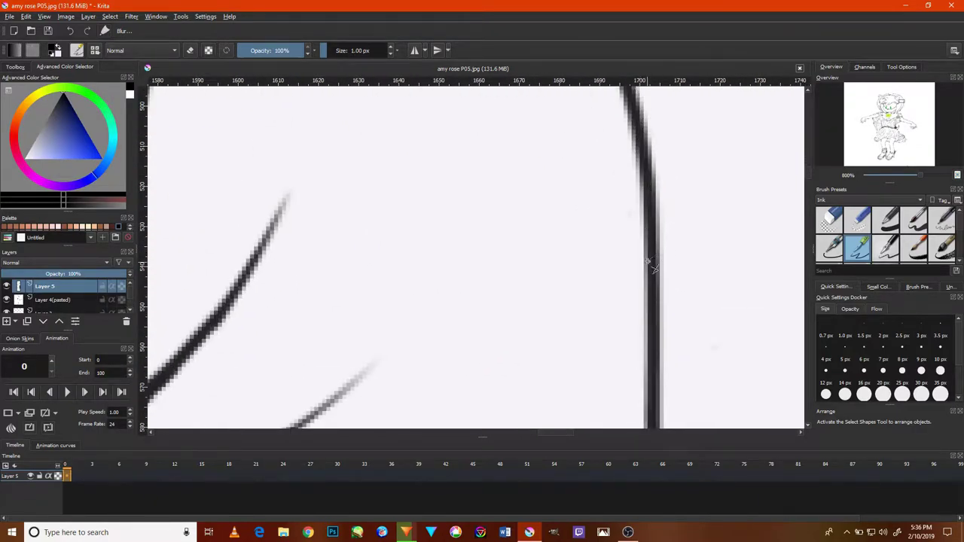
# Extend the outline along the lower hair strokes and close it into a thicker filled stroke.
pyautogui.scroll(2, 652, 267)
pyautogui.scroll(-5, 630, 291)
pyautogui.scroll(4, 639, 286)
pyautogui.moveTo(628, 216)
pyautogui.mouseDown()
pyautogui.moveTo(638, 346)
pyautogui.moveTo(698, 276)
pyautogui.mouseUp()
pyautogui.moveTo(701, 356); pyautogui.dragTo(779, 254)
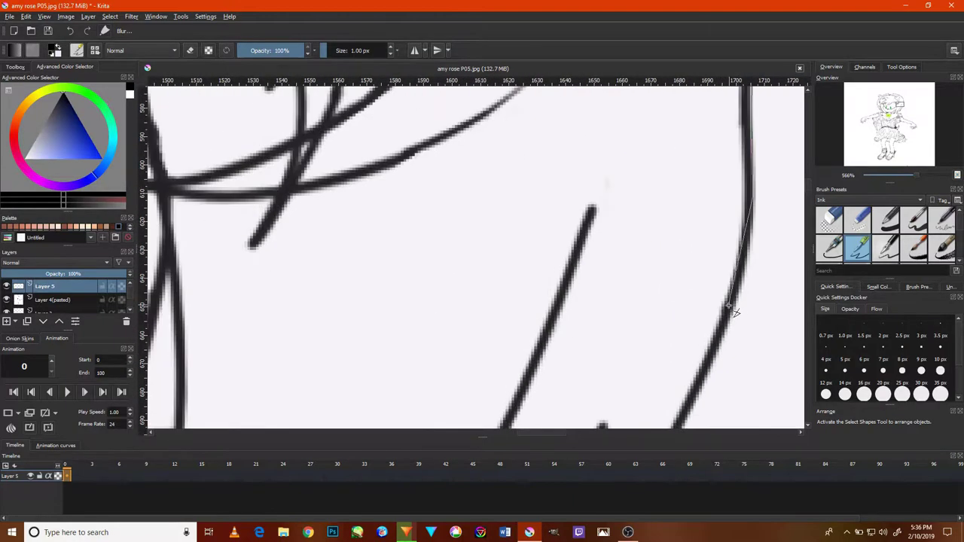
pyautogui.moveTo(721, 351)
pyautogui.mouseDown()
pyautogui.moveTo(763, 338)
pyautogui.moveTo(698, 229)
pyautogui.mouseUp()
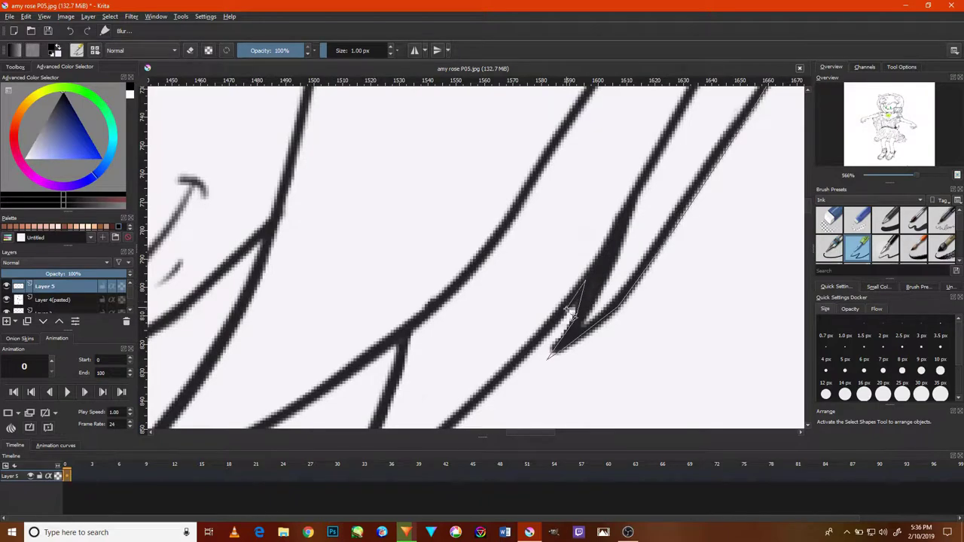
pyautogui.moveTo(568, 310); pyautogui.dragTo(570, 286)
# Try a filled triangle and a thickened hair-line fill, undoing both.
pyautogui.moveTo(657, 312)
pyautogui.mouseDown()
pyautogui.moveTo(744, 299)
pyautogui.moveTo(662, 315)
pyautogui.mouseUp()
pyautogui.hotkey('ctrl', 'z')
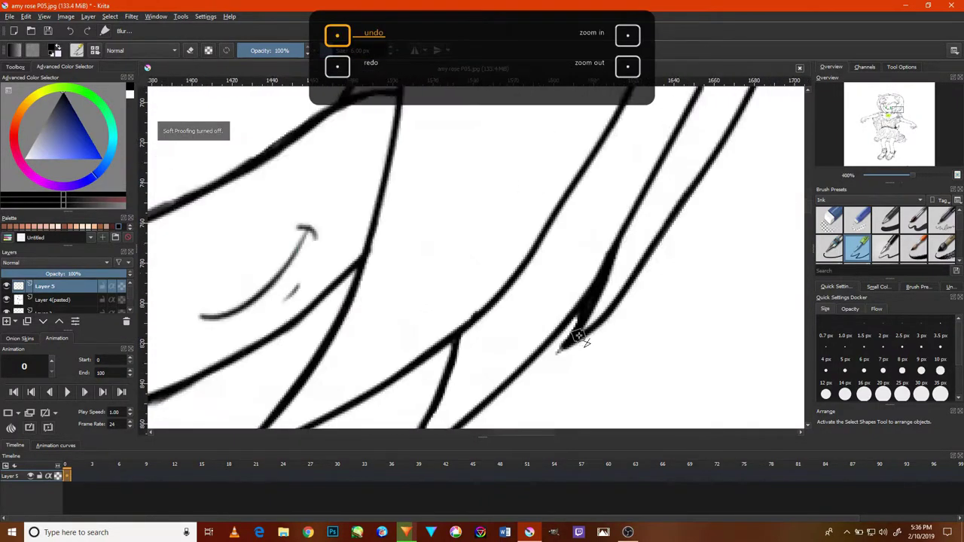
pyautogui.moveTo(527, 336); pyautogui.dragTo(579, 300)
pyautogui.moveTo(632, 226); pyautogui.dragTo(619, 236)
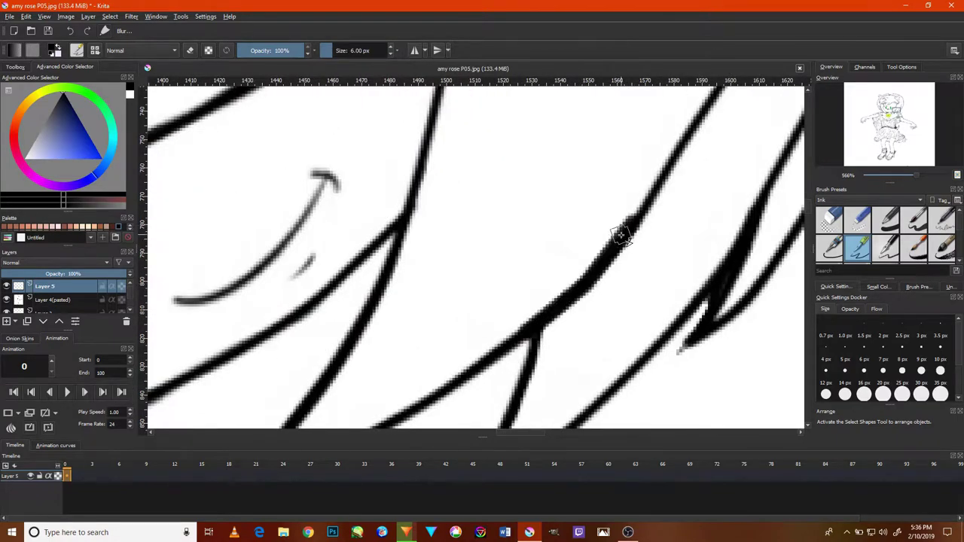
pyautogui.hotkey('ctrl', 'z')
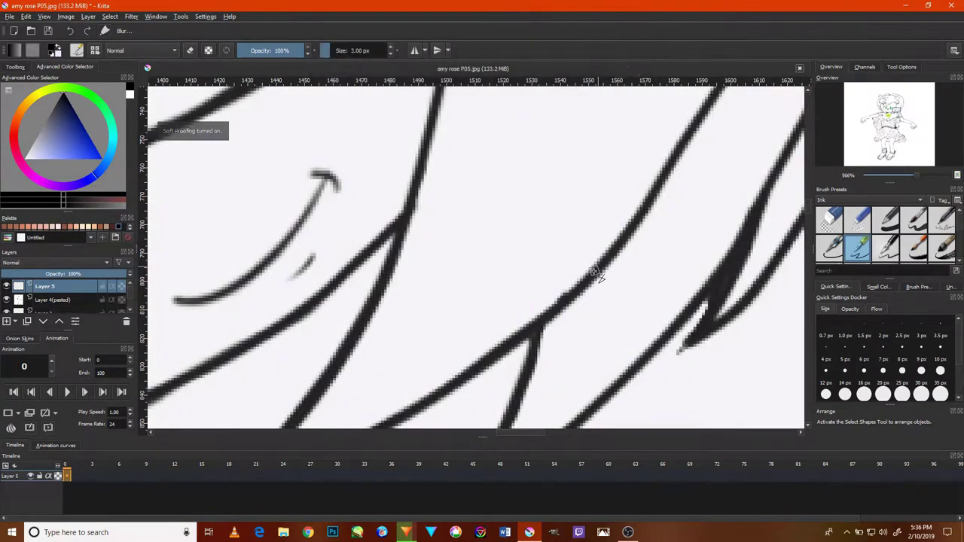
# Thicken the long hair strand with a solid fill and undo the trial triangle strokes.
pyautogui.moveTo(632, 324); pyautogui.dragTo(581, 286)
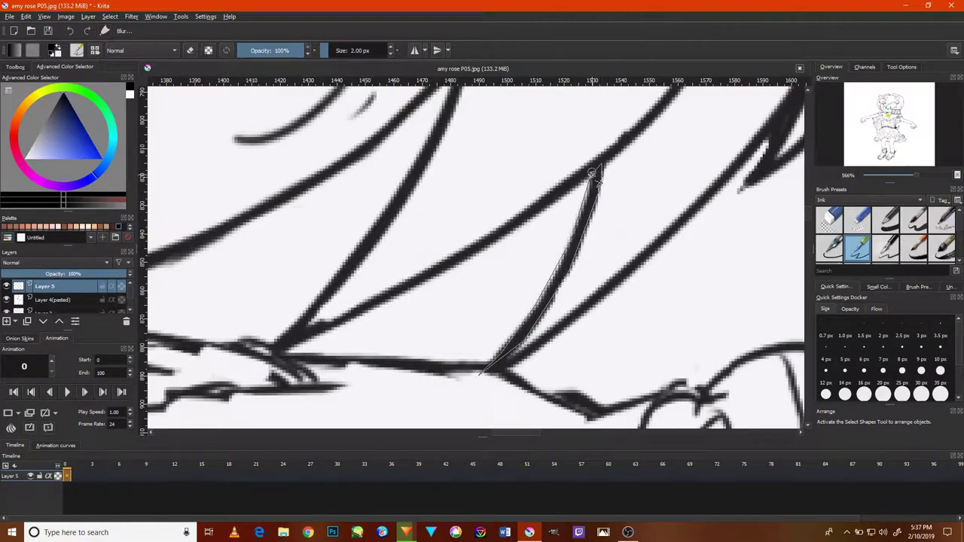
pyautogui.moveTo(592, 173); pyautogui.dragTo(593, 175)
pyautogui.moveTo(512, 294)
pyautogui.mouseDown()
pyautogui.moveTo(457, 329)
pyautogui.moveTo(435, 305)
pyautogui.mouseUp()
pyautogui.click(69, 30)
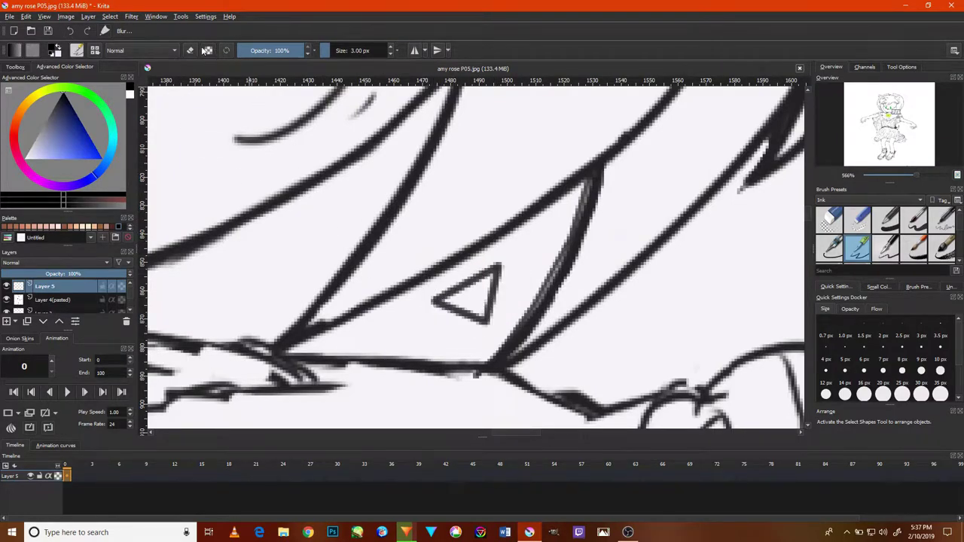
pyautogui.hotkey('ctrl', 'z')
pyautogui.scroll(3, 366, 276)
# Switch to the eraser and remove the diamond-shaped and thin vertical strokes by the ear on Layer 5.
pyautogui.press('1')
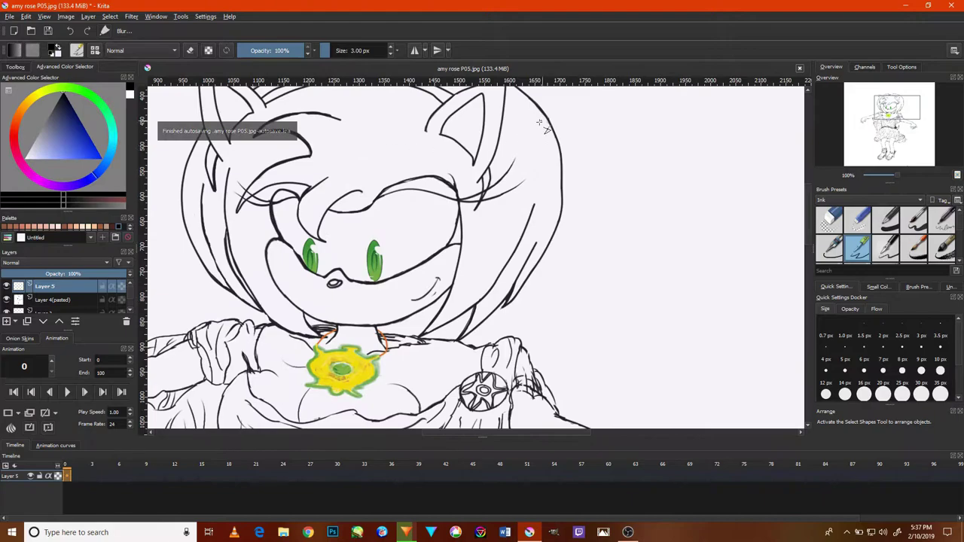
pyautogui.scroll(5, 540, 124)
pyautogui.scroll(3, 485, 341)
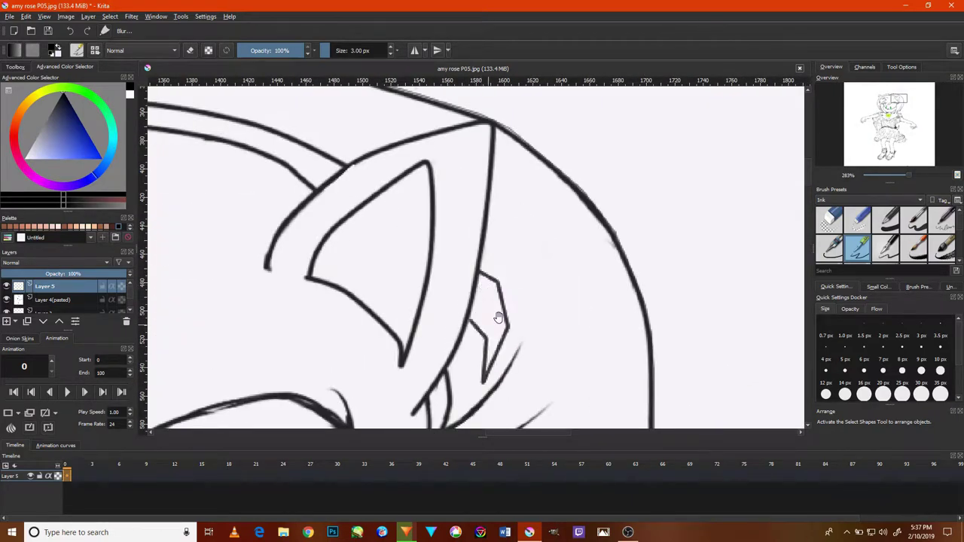
pyautogui.click(836, 219)
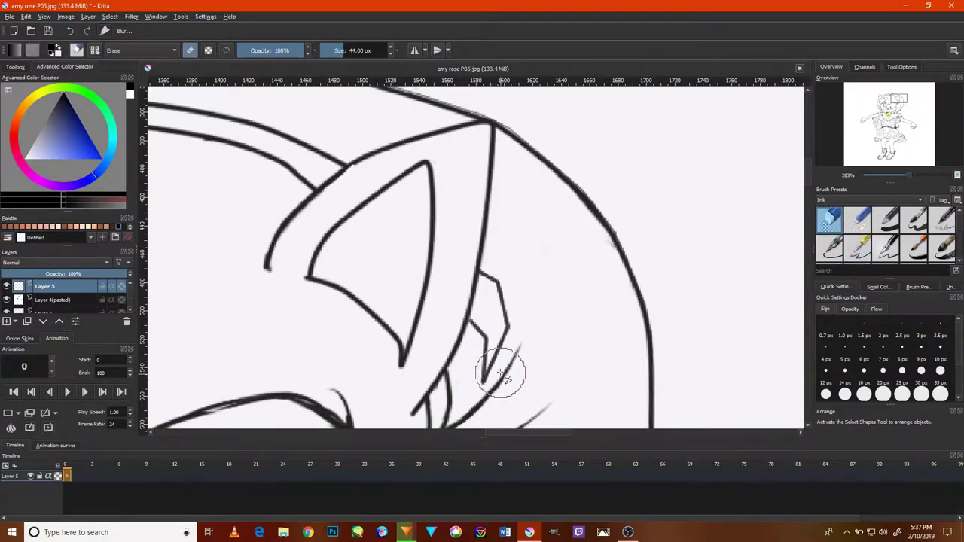
pyautogui.moveTo(479, 326); pyautogui.dragTo(482, 344)
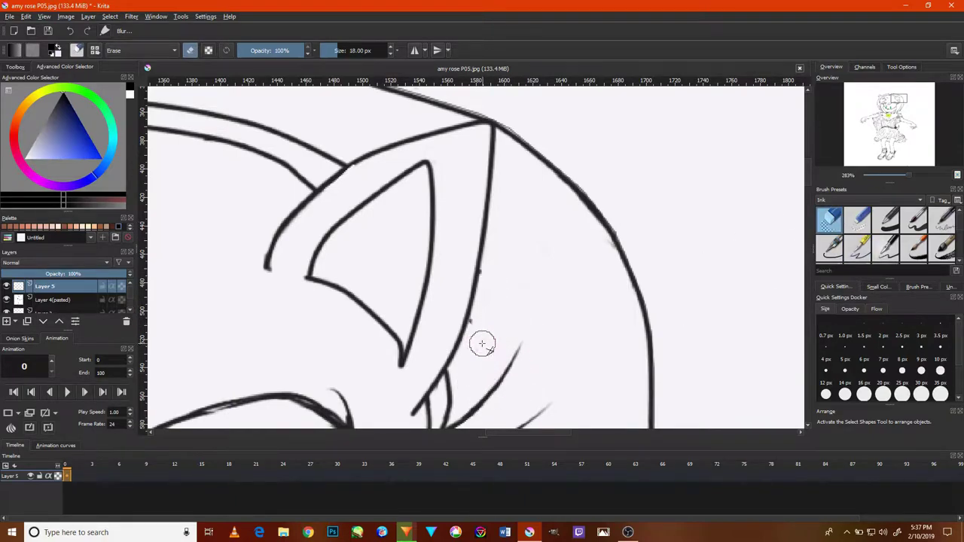
pyautogui.scroll(5, 462, 389)
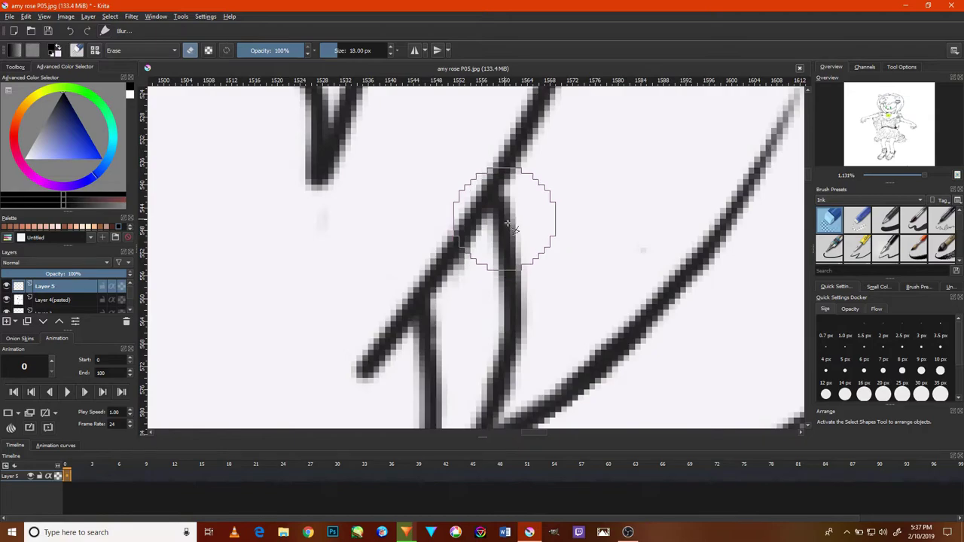
pyautogui.moveTo(491, 405); pyautogui.dragTo(510, 228)
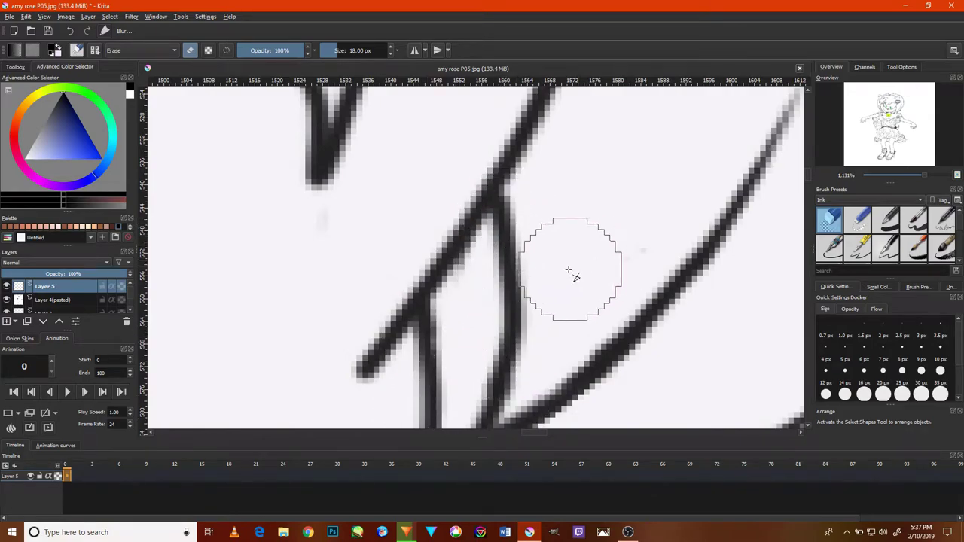
# On Layer 4(pasted), erase part of the thick vertical ear stroke and a diagonal stray piece.
pyautogui.click(15, 66)
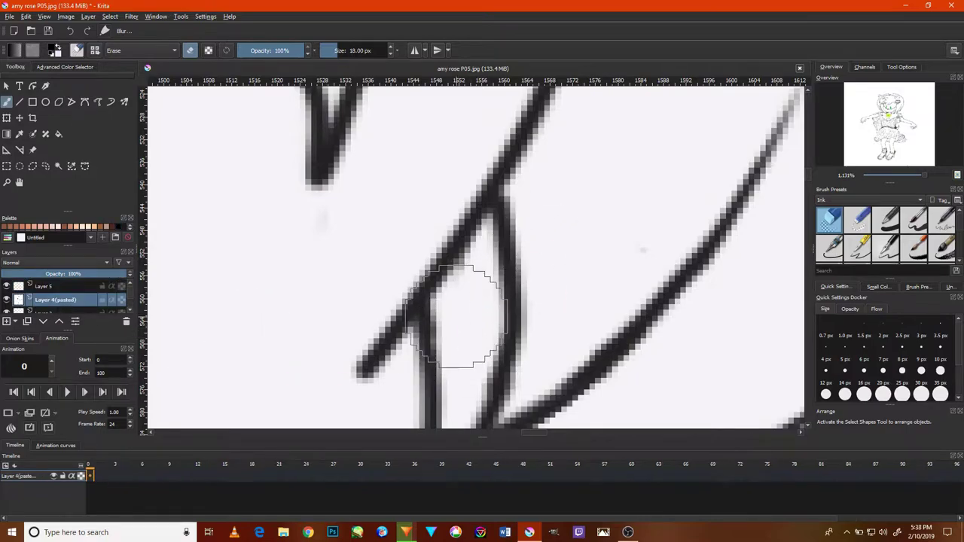
pyautogui.press('pagedown')
pyautogui.moveTo(452, 334)
pyautogui.mouseDown()
pyautogui.moveTo(467, 361)
pyautogui.moveTo(527, 204)
pyautogui.moveTo(441, 334)
pyautogui.moveTo(364, 302)
pyautogui.mouseUp()
pyautogui.scroll(2, 387, 301)
pyautogui.scroll(-6, 519, 361)
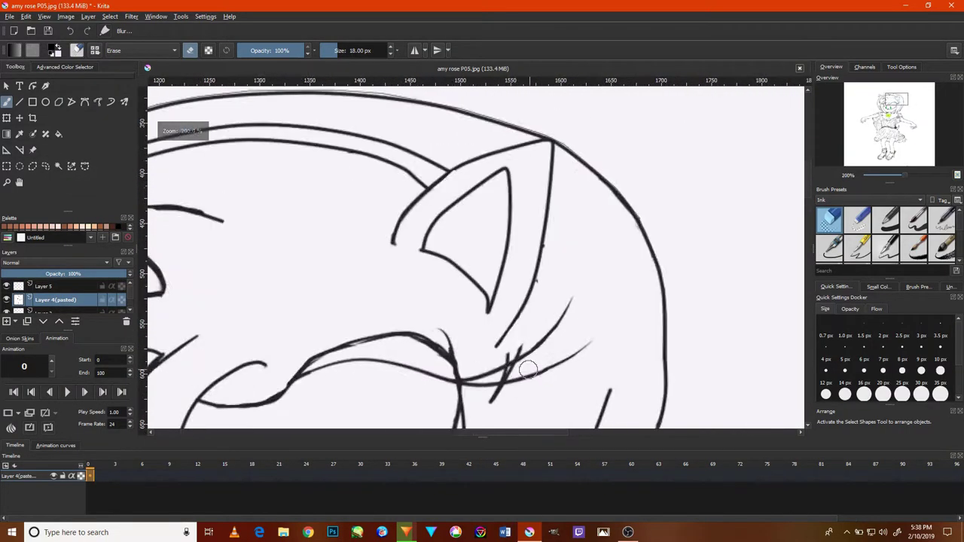
pyautogui.moveTo(548, 249); pyautogui.dragTo(525, 286)
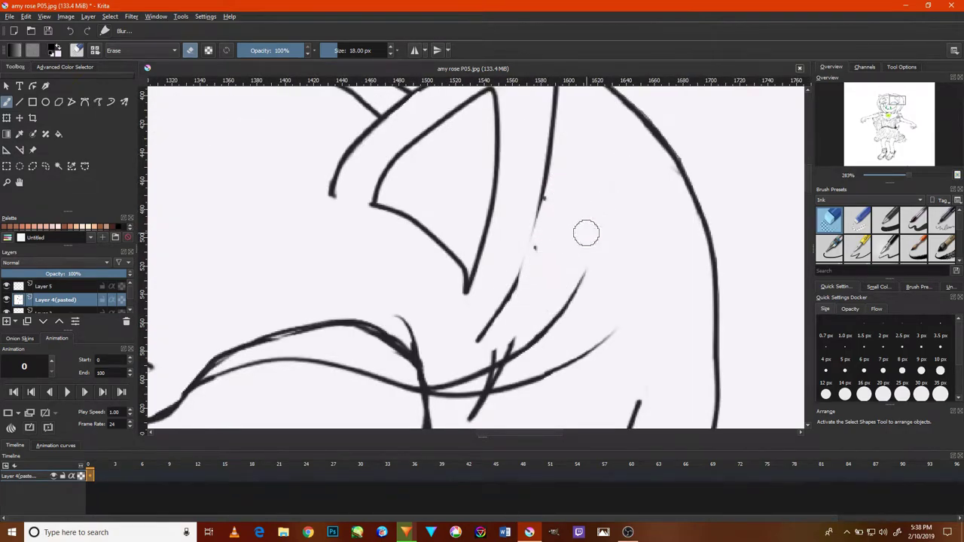
# Erase the leftover bits of the thin diagonal stroke on Layer 4(pasted).
pyautogui.scroll(-3, 494, 370)
pyautogui.scroll(5, 344, 314)
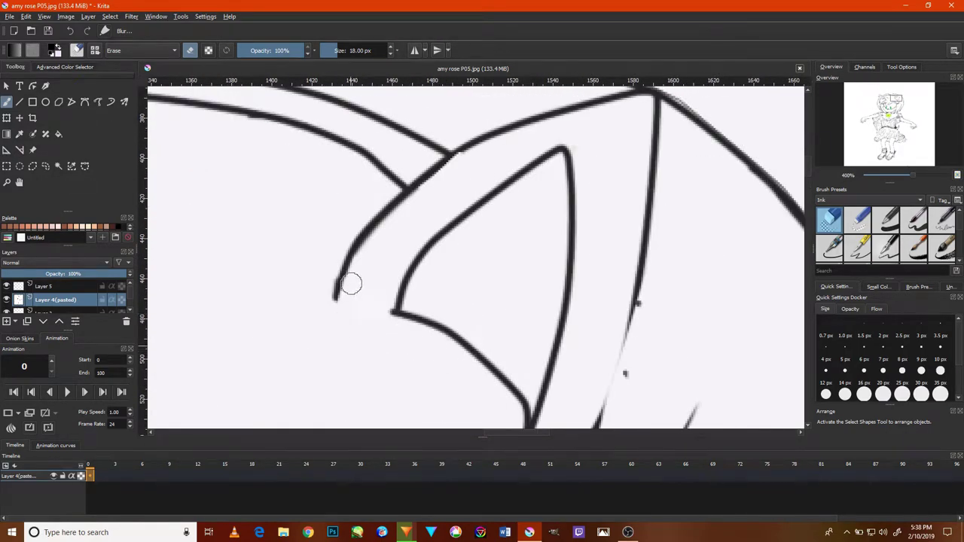
pyautogui.scroll(-3, 371, 332)
pyautogui.scroll(1, 476, 257)
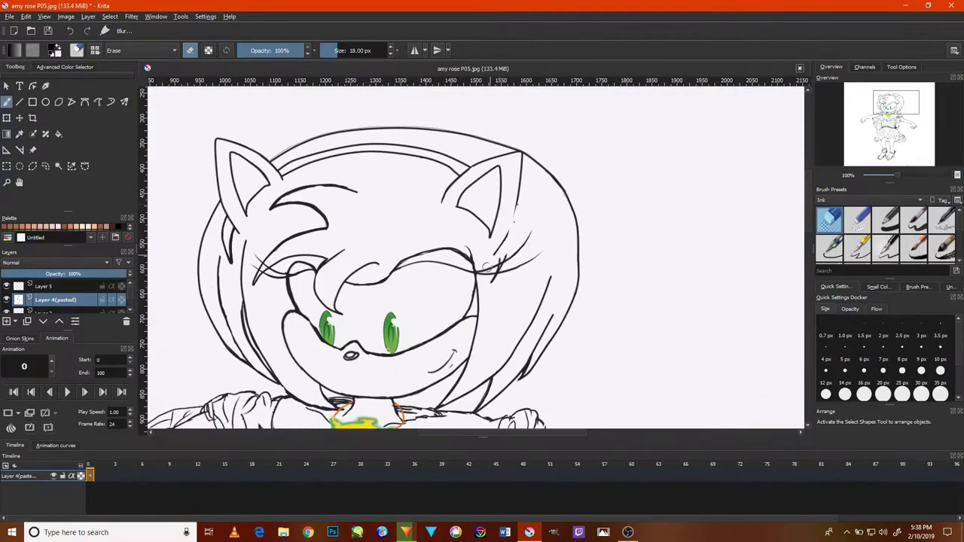
pyautogui.scroll(2, 476, 256)
pyautogui.moveTo(477, 256); pyautogui.dragTo(523, 223)
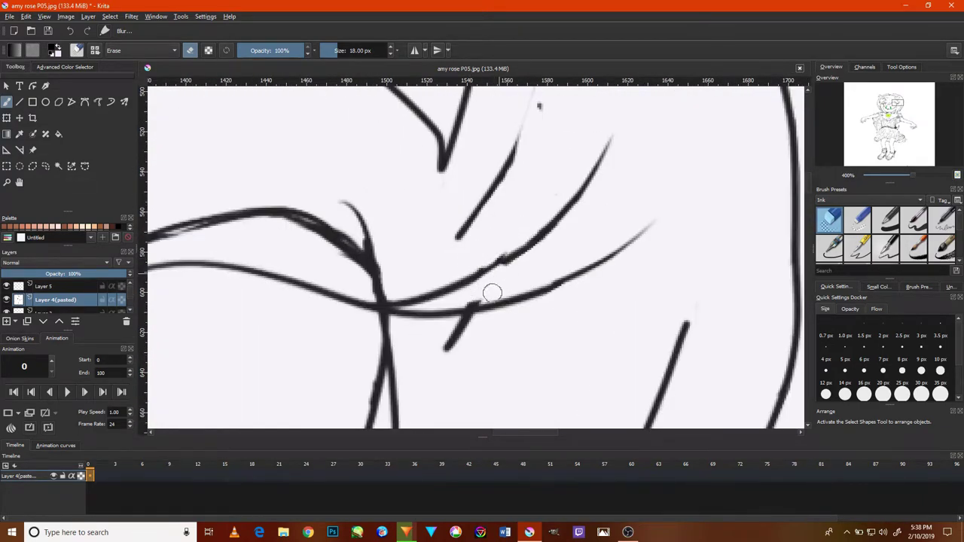
pyautogui.scroll(-2, 482, 324)
pyautogui.scroll(2, 508, 168)
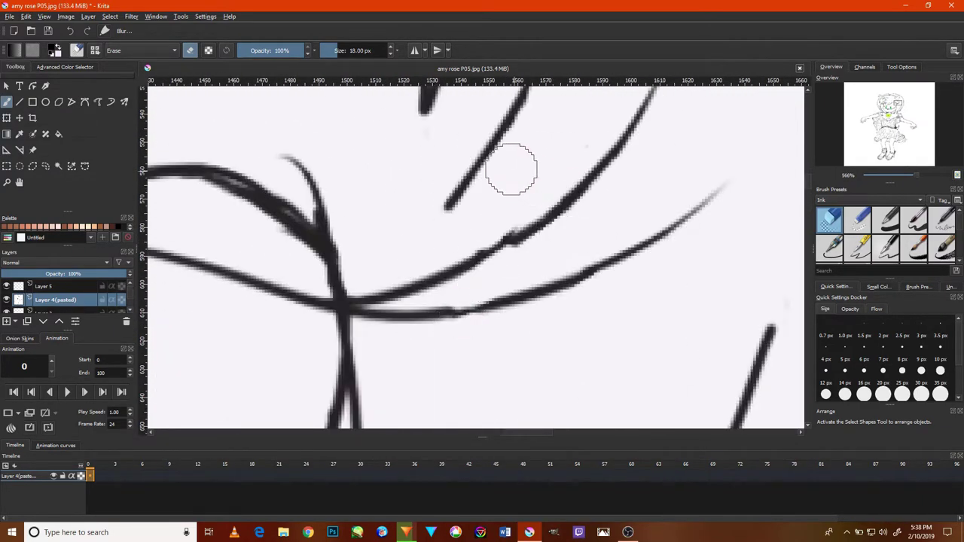
pyautogui.scroll(-3, 508, 170)
# Select the Ink pen preset on Layer 5, undo a trial stroke, and zoom in on the broken ear line.
pyautogui.click(865, 249)
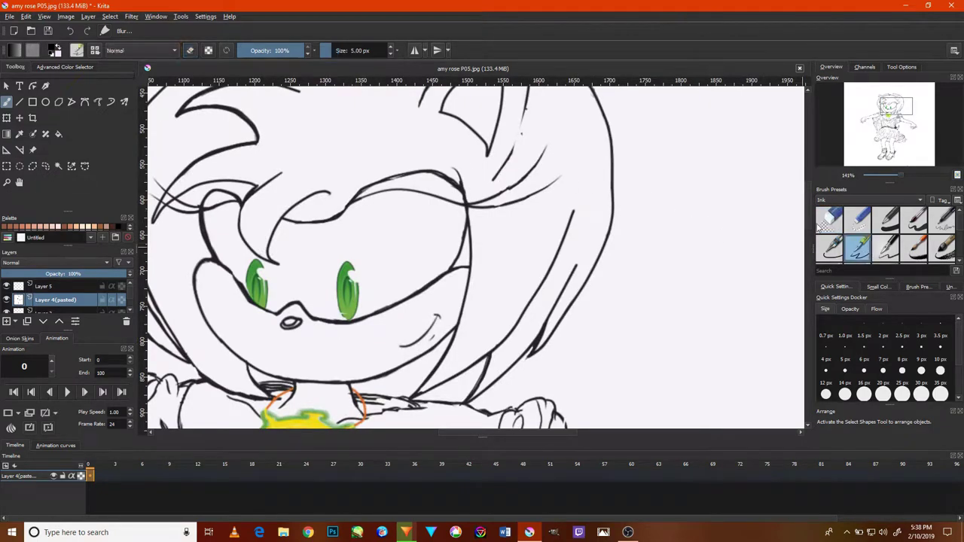
pyautogui.click(52, 286)
pyautogui.moveTo(550, 151); pyautogui.dragTo(468, 316)
pyautogui.hotkey('ctrl', 'z')
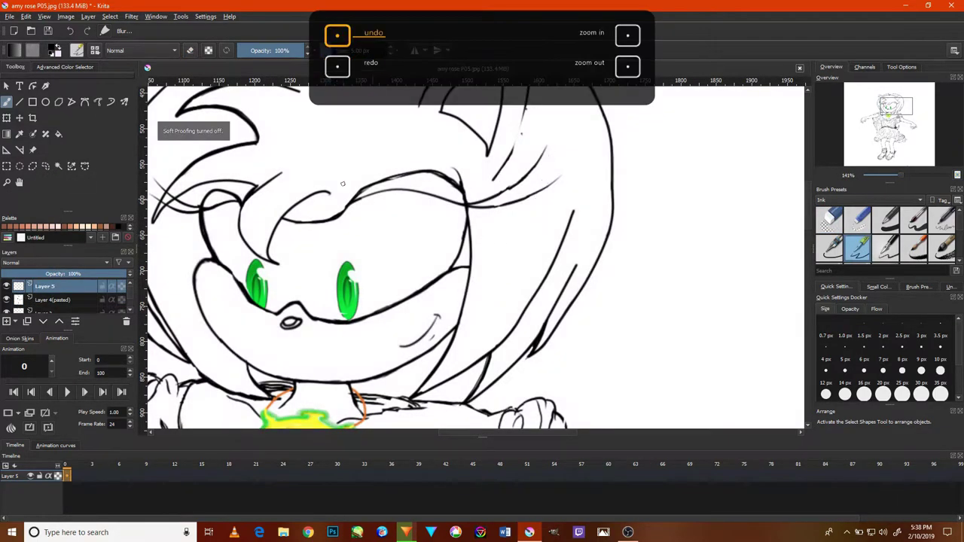
pyautogui.hotkey('ctrl', '+')
pyautogui.hotkey('ctrl', '+')
pyautogui.hotkey('ctrl', '+')
pyautogui.hotkey('ctrl', '+')
pyautogui.hotkey('ctrl', '+')
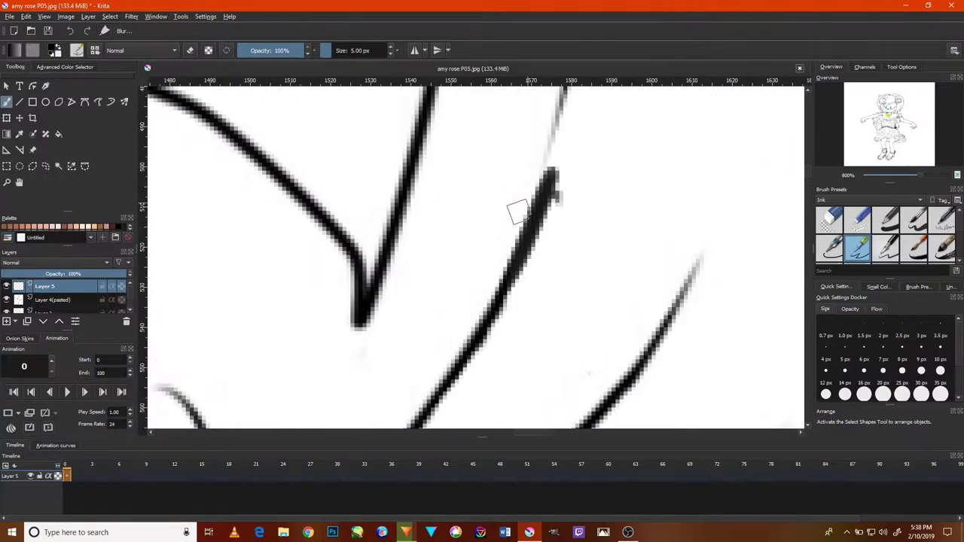
pyautogui.moveTo(569, 185)
pyautogui.mouseDown()
pyautogui.moveTo(538, 287)
pyautogui.moveTo(556, 189)
pyautogui.mouseUp()
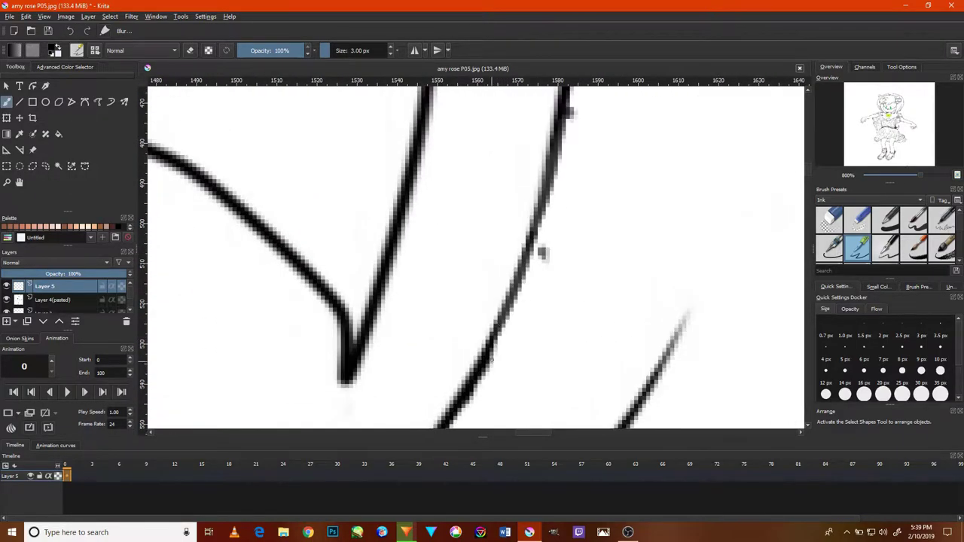
# Ink over the right ear's inner line, then zoom back out to 200%.
pyautogui.moveTo(544, 250); pyautogui.dragTo(491, 360)
pyautogui.click(69, 31)
pyautogui.moveTo(545, 226); pyautogui.dragTo(485, 362)
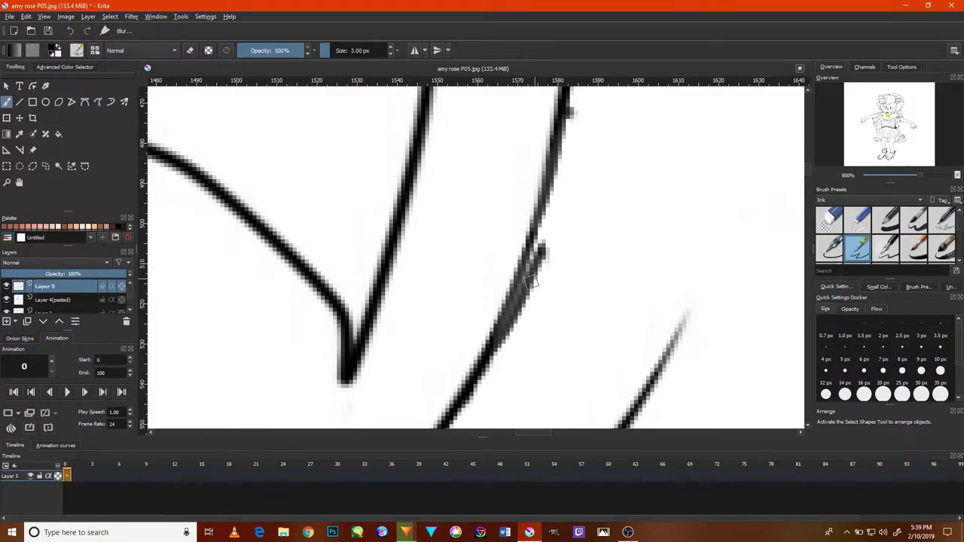
pyautogui.moveTo(527, 290); pyautogui.dragTo(572, 144)
pyautogui.moveTo(508, 356)
pyautogui.mouseDown()
pyautogui.moveTo(545, 219)
pyautogui.moveTo(523, 359)
pyautogui.mouseUp()
pyautogui.press('-')
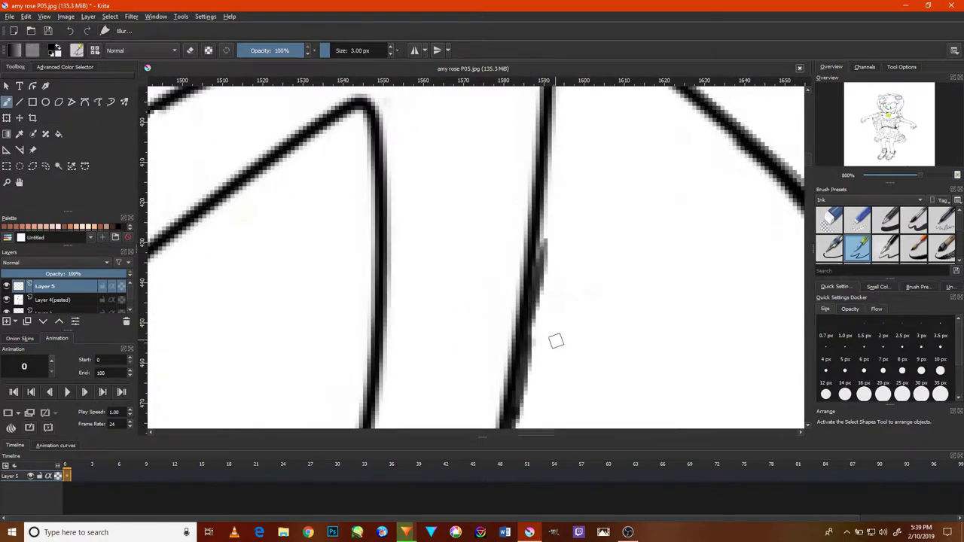
pyautogui.press('-')
pyautogui.scroll(-3, 412, 256)
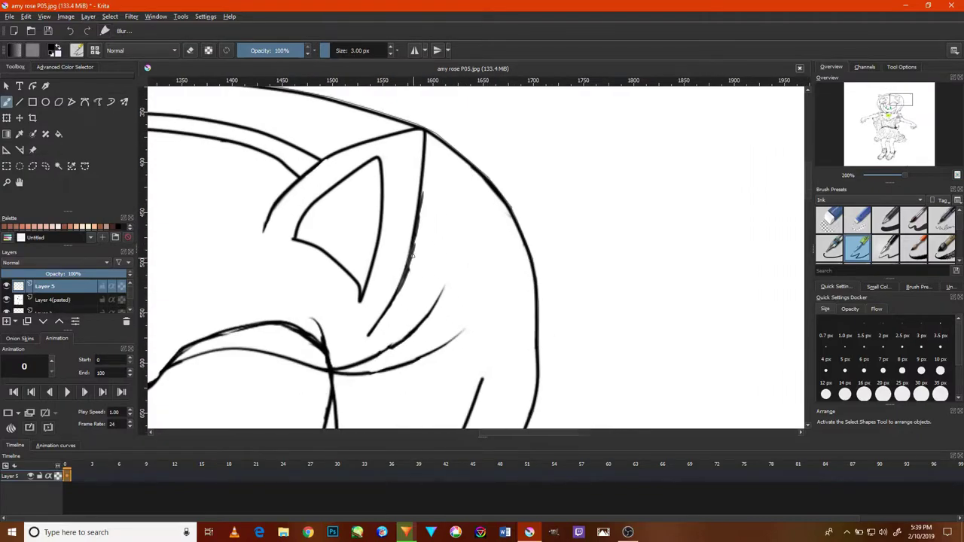
pyautogui.hotkey('ctrl', 'shift', 'z')
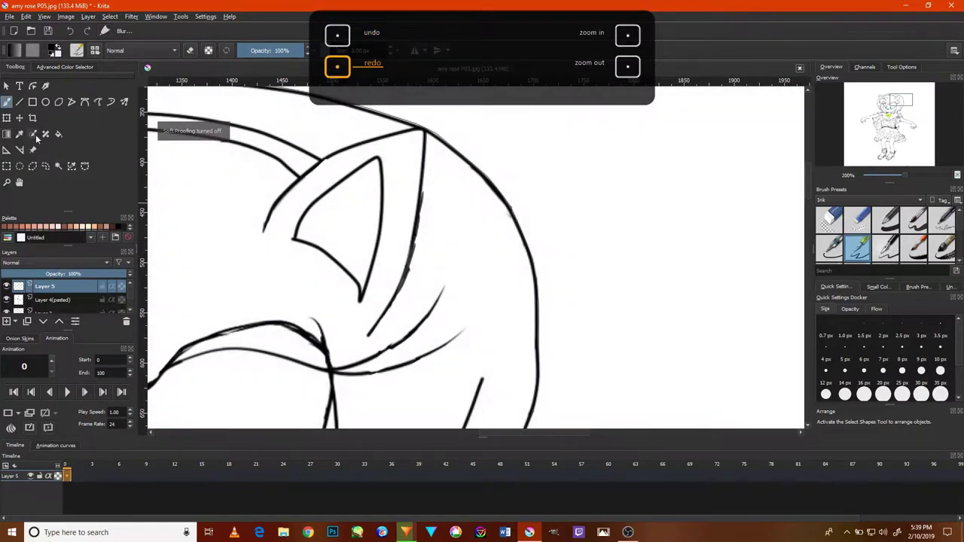
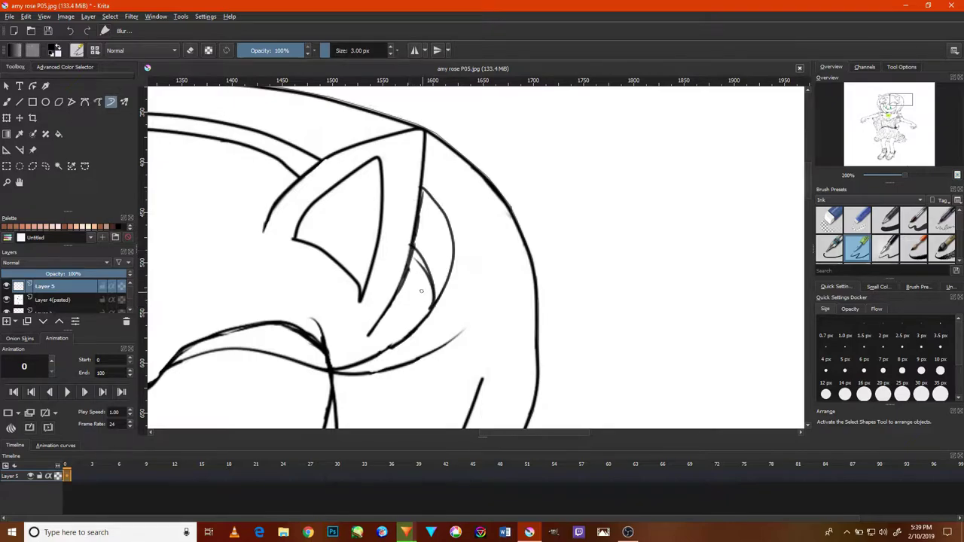
# Ink the curved ear line and the ear junction, undoing one stray short stroke.
pyautogui.scroll(4, 377, 275)
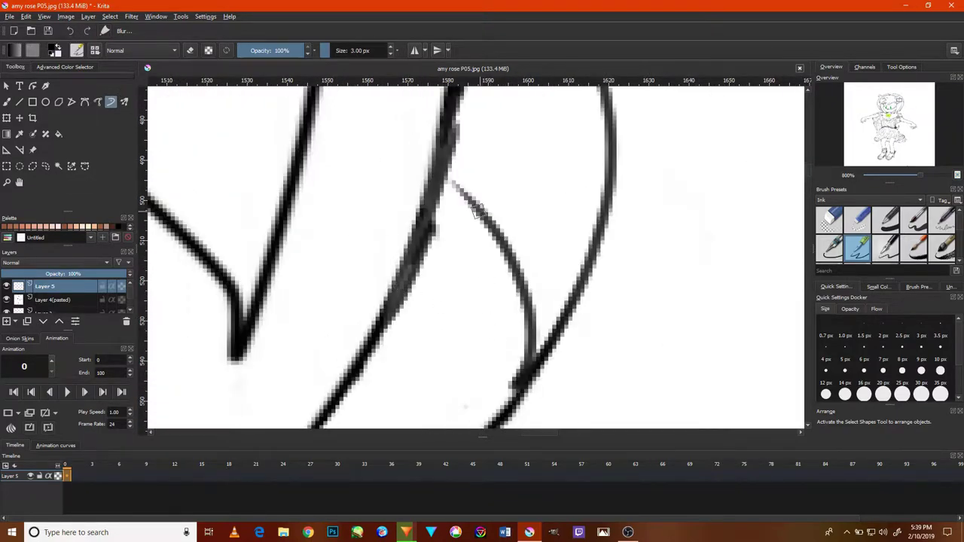
pyautogui.moveTo(435, 176)
pyautogui.mouseDown()
pyautogui.moveTo(490, 229)
pyautogui.moveTo(503, 397)
pyautogui.mouseUp()
pyautogui.press('-')
pyautogui.press('-')
pyautogui.press('-')
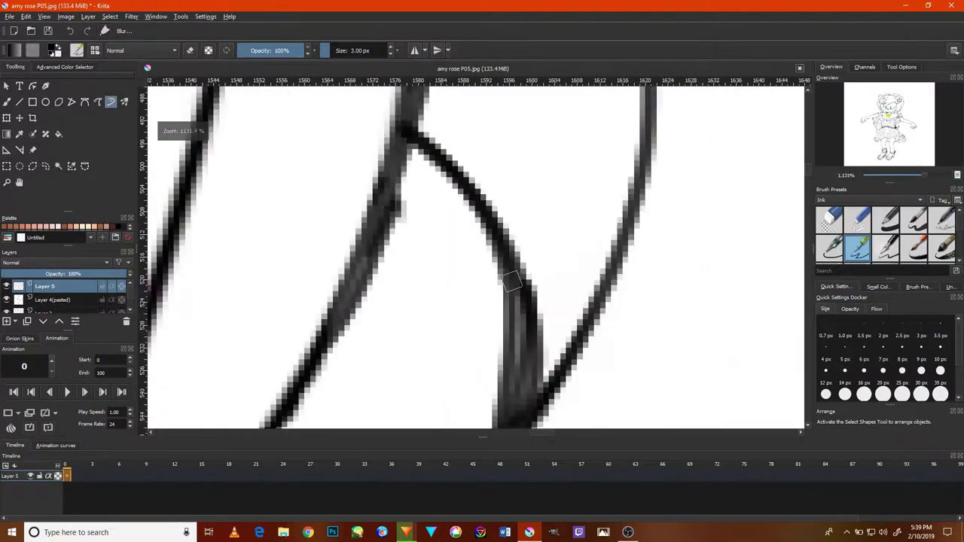
pyautogui.press('-')
pyautogui.press('-')
pyautogui.press('-')
pyautogui.scroll(3, 459, 241)
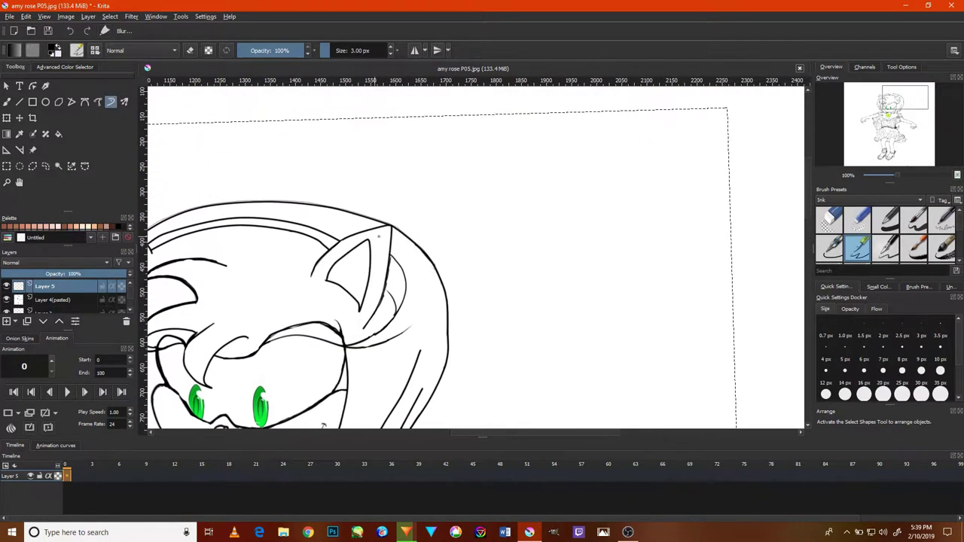
pyautogui.scroll(3, 460, 241)
pyautogui.moveTo(316, 211); pyautogui.dragTo(360, 245)
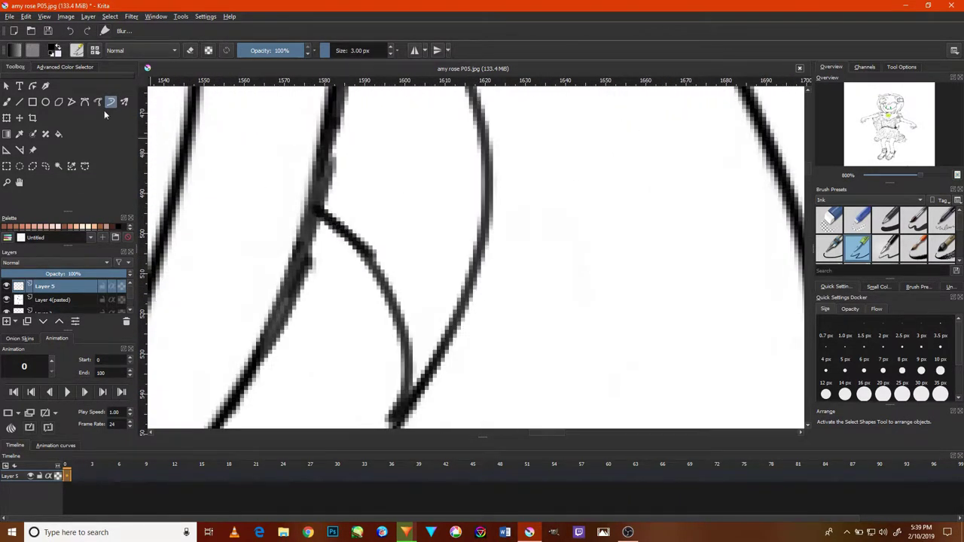
pyautogui.moveTo(604, 345); pyautogui.dragTo(686, 233)
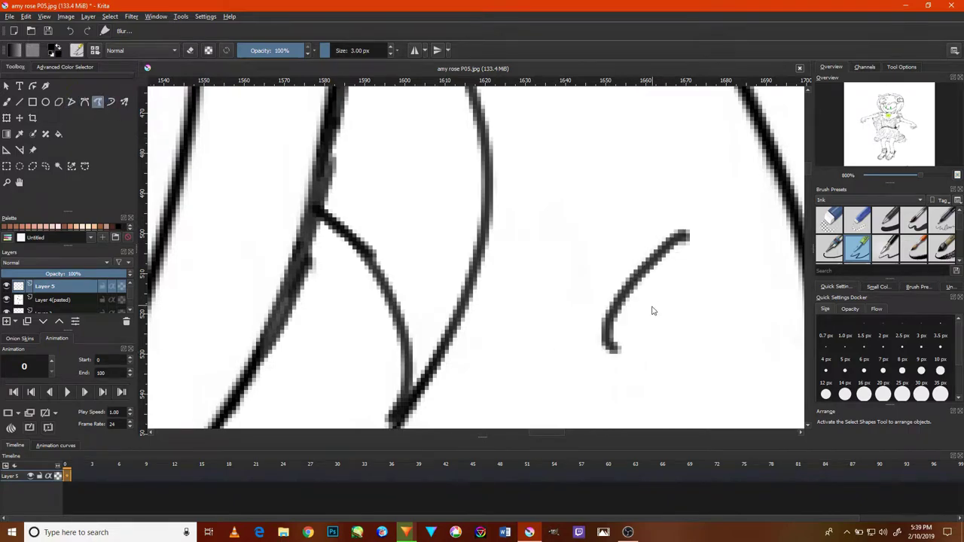
pyautogui.hotkey('ctrl', 'z')
pyautogui.press('-')
pyautogui.press('-')
pyautogui.press('-')
# Try several strokes along the top quill line, undoing each failed attempt.
pyautogui.scroll(3, 351, 179)
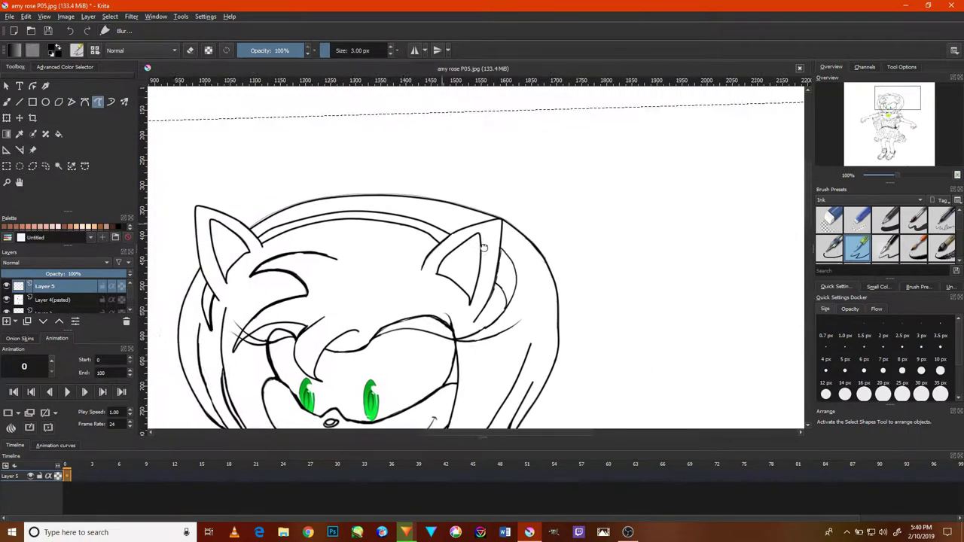
pyautogui.scroll(2, 354, 181)
pyautogui.scroll(5, 369, 184)
pyautogui.press('1')
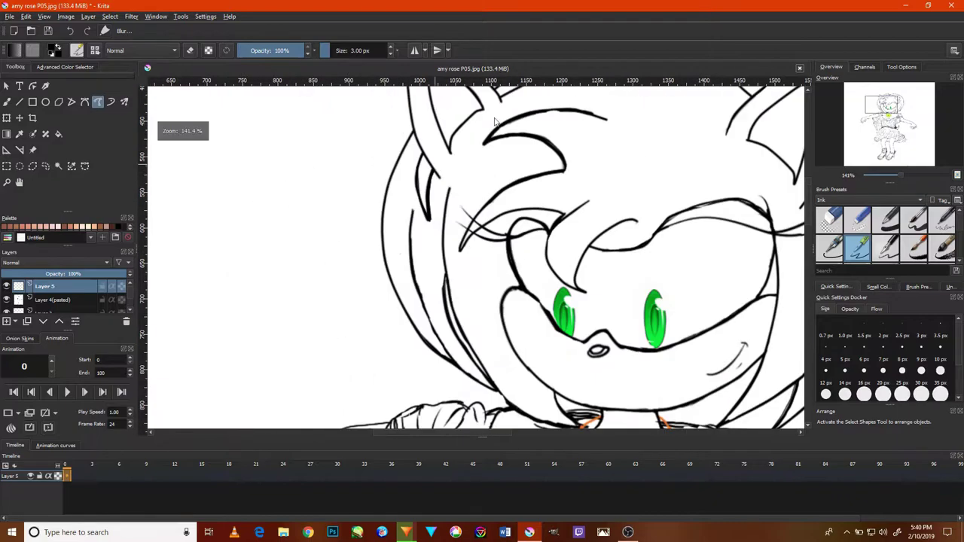
pyautogui.scroll(5, 555, 108)
pyautogui.scroll(5, 423, 268)
pyautogui.moveTo(423, 267)
pyautogui.mouseDown()
pyautogui.moveTo(505, 228)
pyautogui.moveTo(655, 185)
pyautogui.mouseUp()
pyautogui.hotkey('ctrl', 'z')
pyautogui.hotkey('ctrl', 'z')
pyautogui.moveTo(589, 228); pyautogui.dragTo(89, 220)
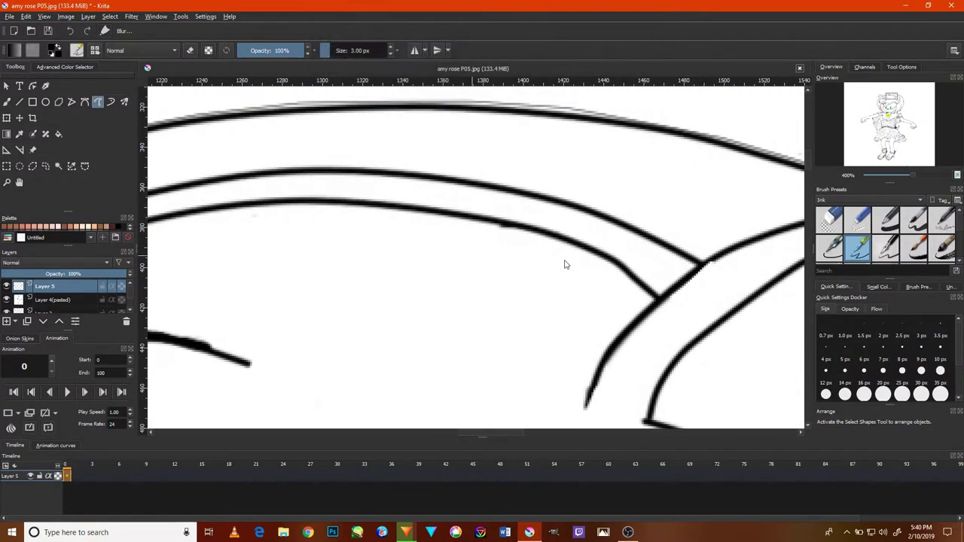
pyautogui.moveTo(681, 226); pyautogui.dragTo(194, 161)
pyautogui.hotkey('ctrl', 'z')
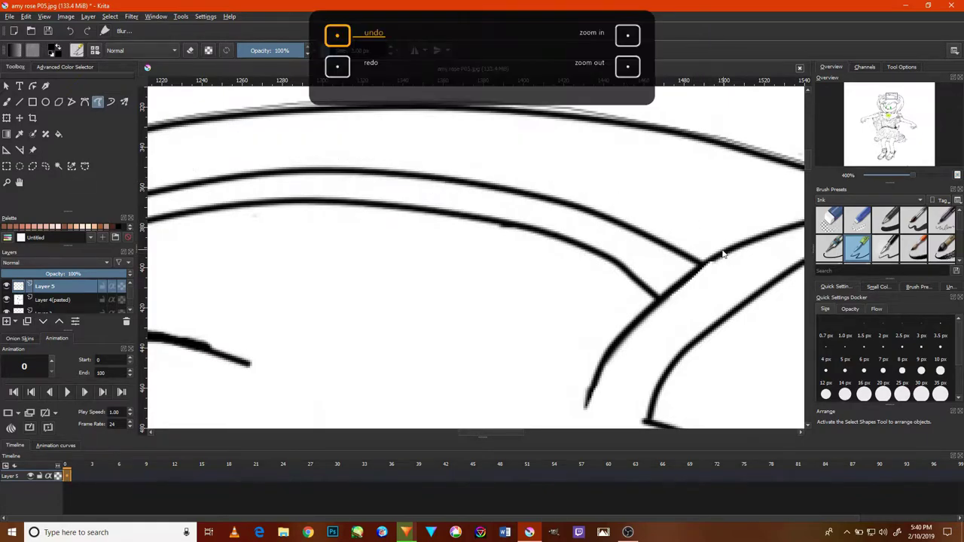
pyautogui.moveTo(719, 253); pyautogui.dragTo(354, 151)
# With the inking tool back, redraw the quill curves and trace the long inner quill curve leftward.
pyautogui.hotkey('ctrl', 'z')
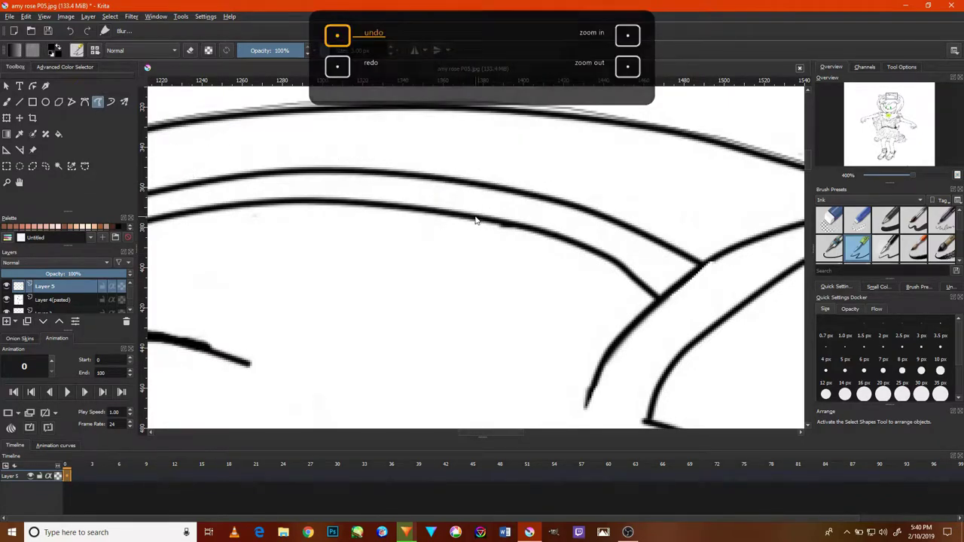
pyautogui.click(110, 103)
pyautogui.moveTo(333, 320); pyautogui.dragTo(398, 267)
pyautogui.moveTo(506, 258)
pyautogui.mouseDown()
pyautogui.moveTo(390, 375)
pyautogui.moveTo(580, 291)
pyautogui.moveTo(325, 329)
pyautogui.mouseUp()
pyautogui.hotkey('ctrl', 'z')
pyautogui.hotkey('ctrl', 'z')
pyautogui.hotkey('ctrl', 'z')
pyautogui.hotkey('ctrl', 'z')
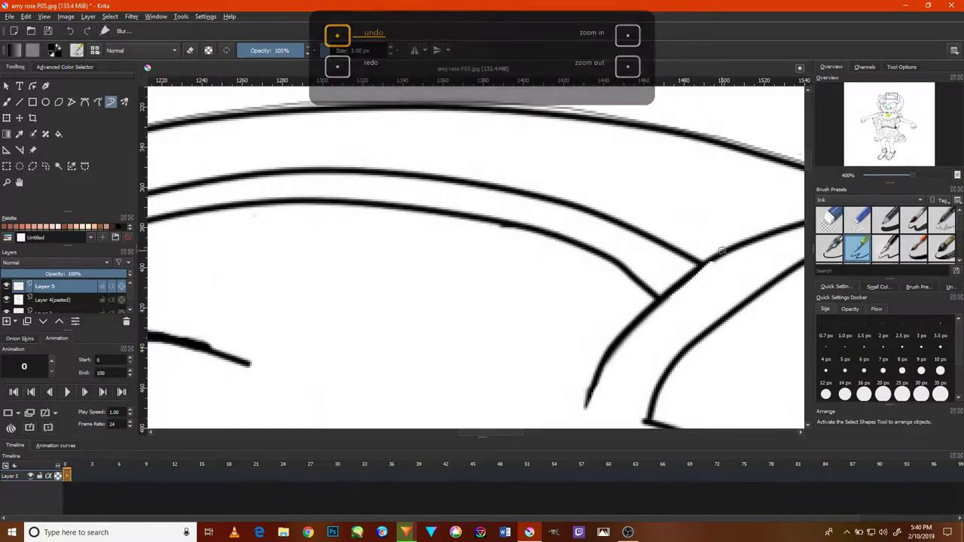
pyautogui.moveTo(727, 254)
pyautogui.mouseDown()
pyautogui.moveTo(550, 174)
pyautogui.moveTo(347, 154)
pyautogui.moveTo(715, 207)
pyautogui.moveTo(386, 237)
pyautogui.mouseUp()
pyautogui.click(69, 31)
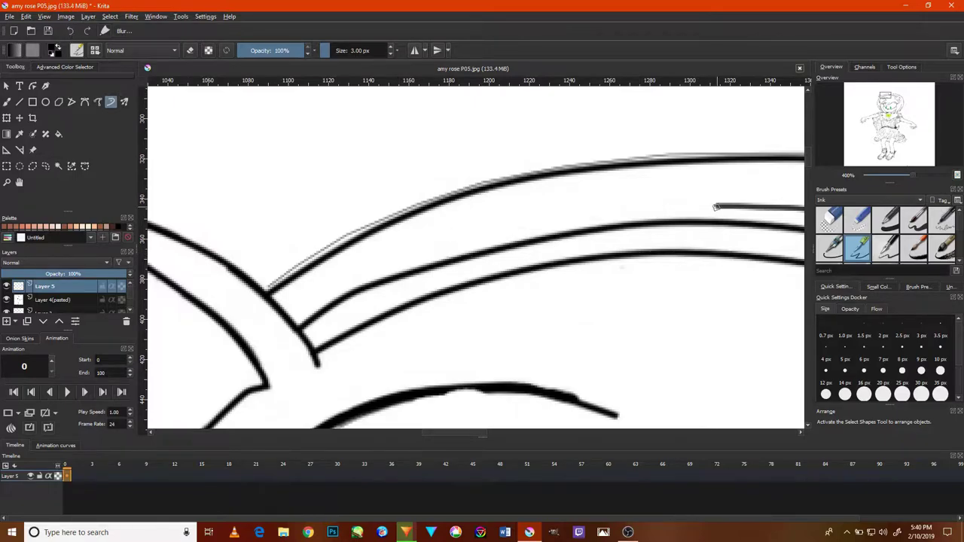
pyautogui.moveTo(715, 207)
pyautogui.mouseDown()
pyautogui.moveTo(542, 217)
pyautogui.moveTo(293, 311)
pyautogui.mouseUp()
pyautogui.scroll(-6, 520, 260)
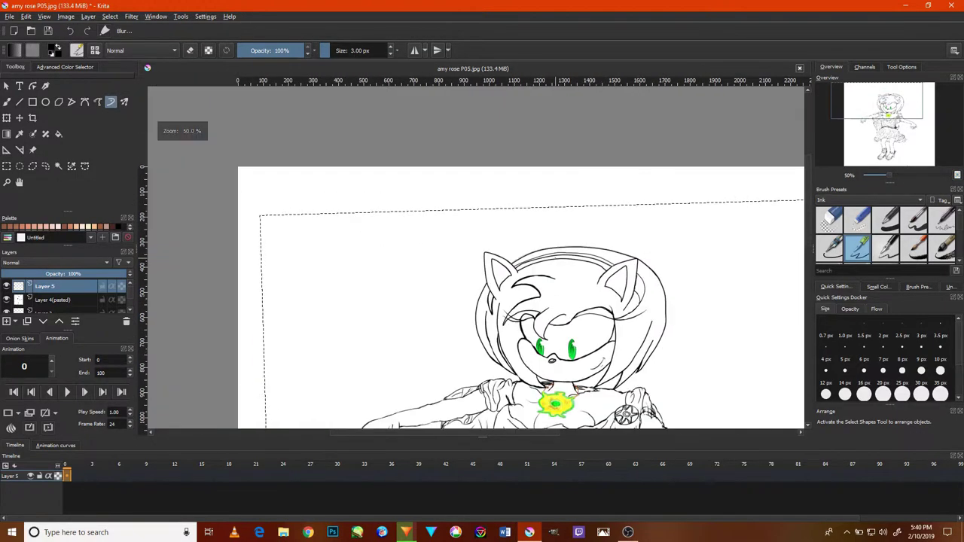
# Switch to the eraser, deselect the selection outline, and make Layer 4(pasted) active.
pyautogui.press('e')
pyautogui.click(110, 16)
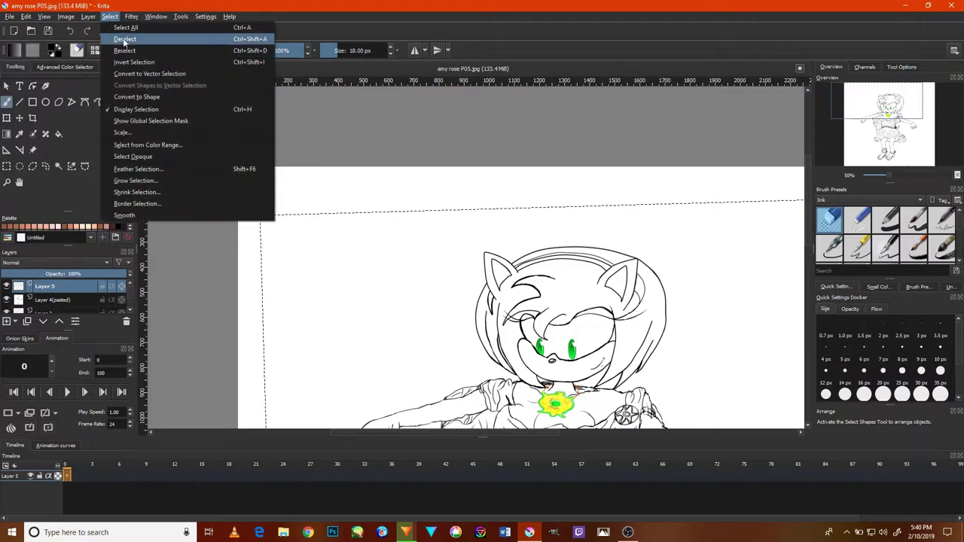
pyautogui.click(129, 38)
pyautogui.scroll(2, 580, 264)
pyautogui.scroll(4, 580, 265)
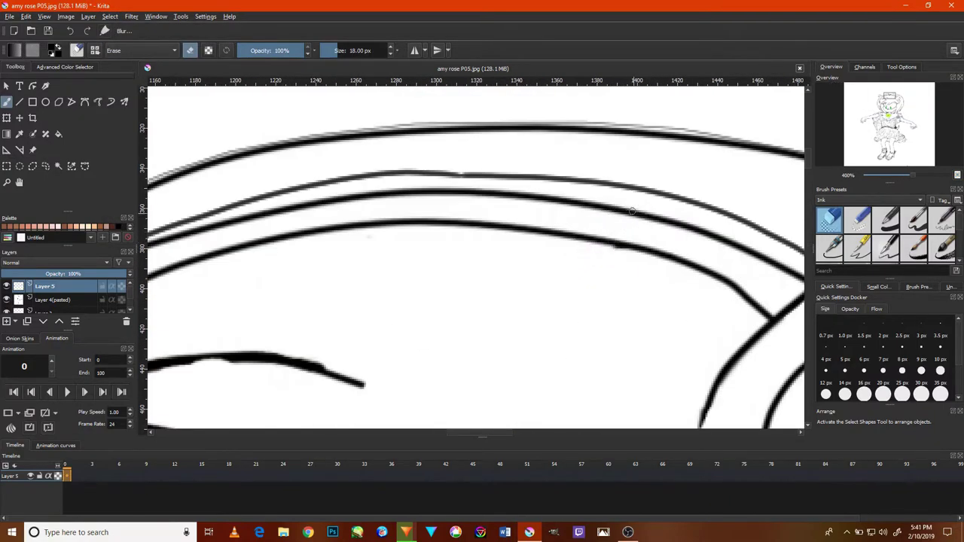
pyautogui.click(53, 299)
# Erase the overlapping ends of the middle and upper quill arcs, then return to the 3 px pen.
pyautogui.moveTo(609, 176)
pyautogui.mouseDown()
pyautogui.moveTo(661, 231)
pyautogui.moveTo(725, 248)
pyautogui.moveTo(616, 215)
pyautogui.mouseUp()
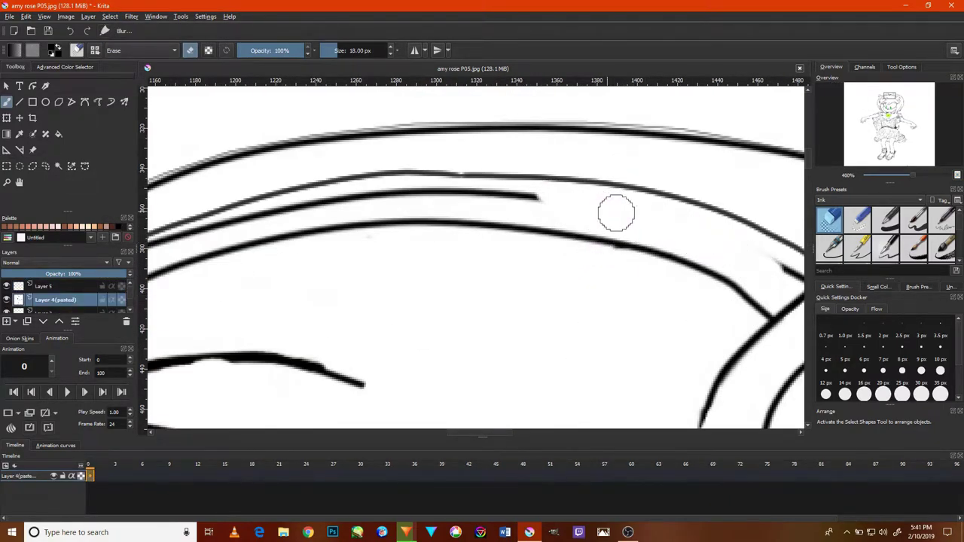
pyautogui.moveTo(686, 230)
pyautogui.mouseDown()
pyautogui.moveTo(545, 232)
pyautogui.moveTo(628, 256)
pyautogui.mouseUp()
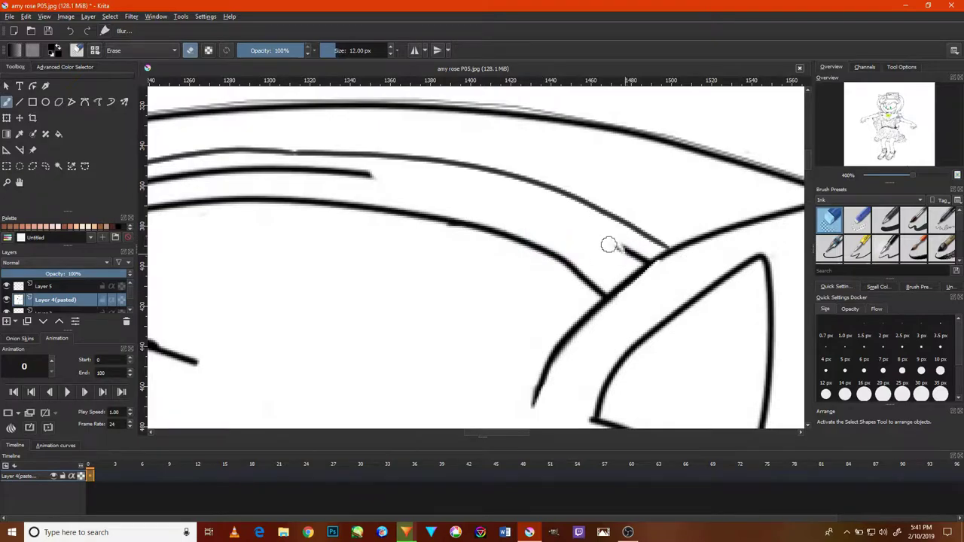
pyautogui.moveTo(480, 241); pyautogui.dragTo(754, 318)
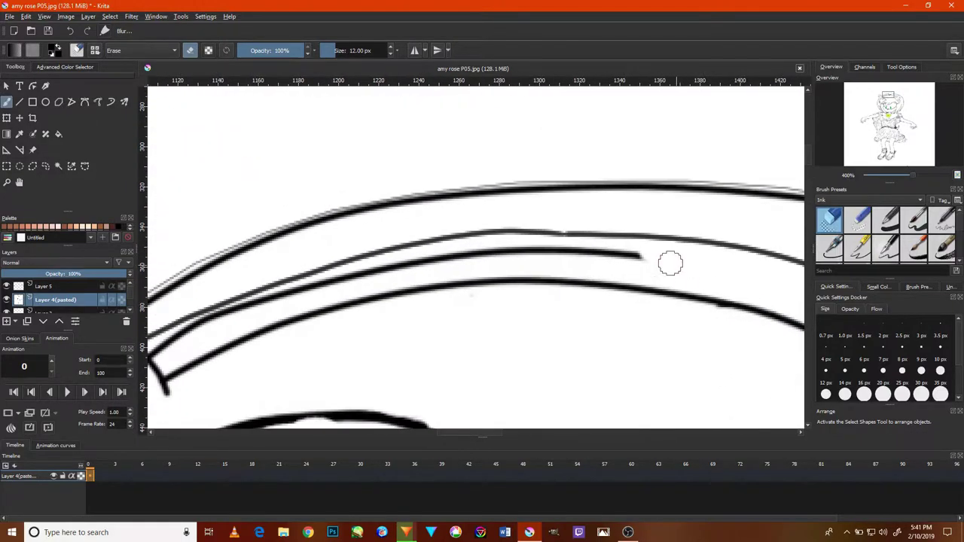
pyautogui.moveTo(669, 260)
pyautogui.mouseDown()
pyautogui.moveTo(547, 251)
pyautogui.moveTo(389, 260)
pyautogui.moveTo(281, 285)
pyautogui.moveTo(208, 321)
pyautogui.moveTo(353, 285)
pyautogui.mouseUp()
pyautogui.scroll(-3, 374, 338)
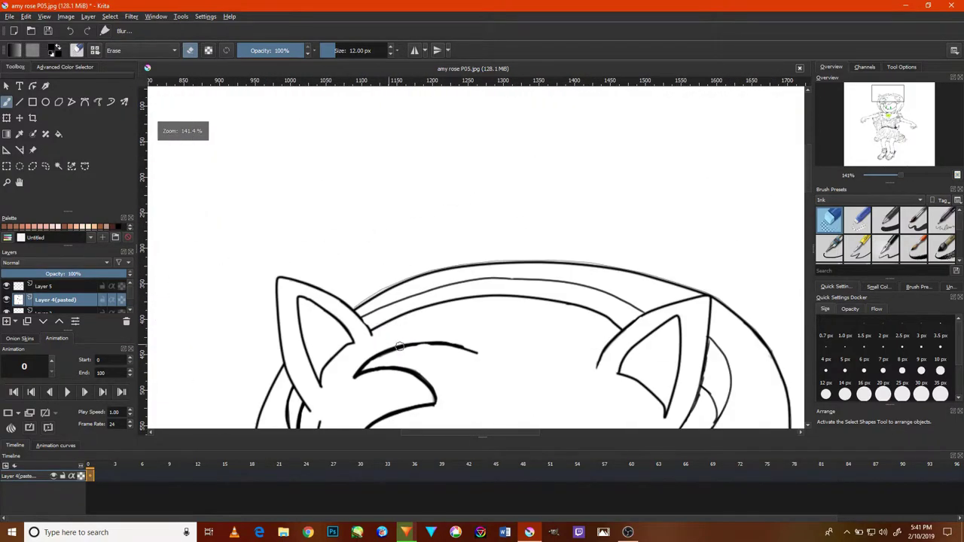
pyautogui.press('/')
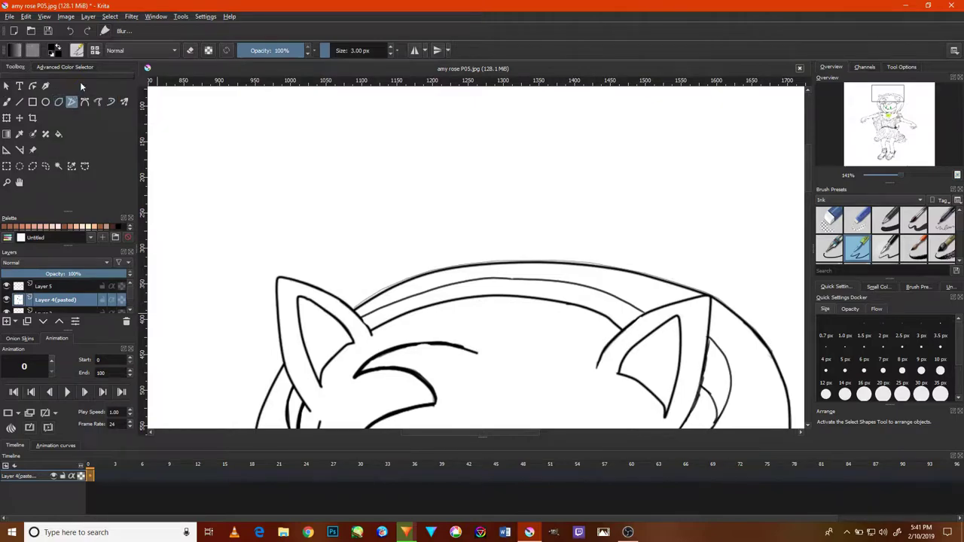
# Ink along the lower quill curve above the left eye and start the next quill curve.
pyautogui.scroll(4, 449, 359)
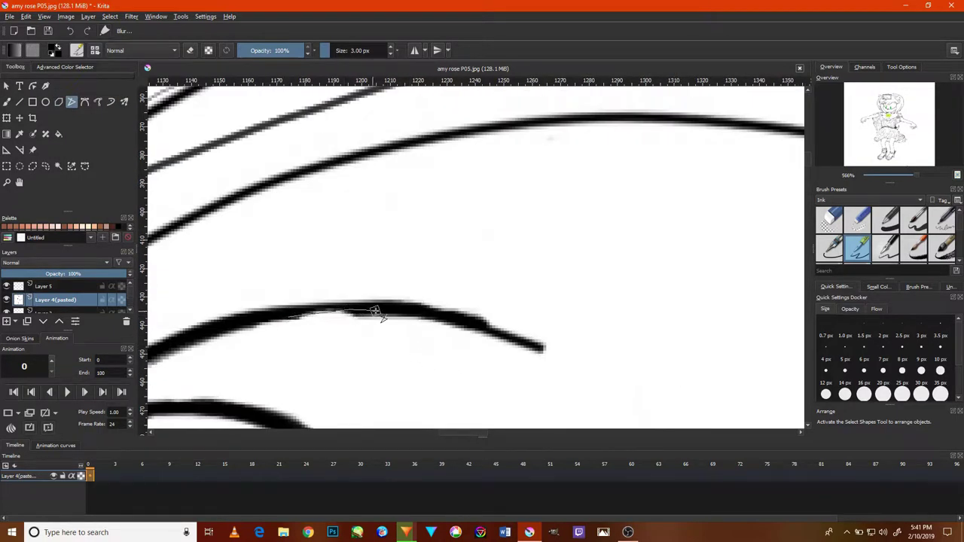
pyautogui.moveTo(374, 311); pyautogui.dragTo(384, 315)
pyautogui.moveTo(525, 335); pyautogui.dragTo(542, 354)
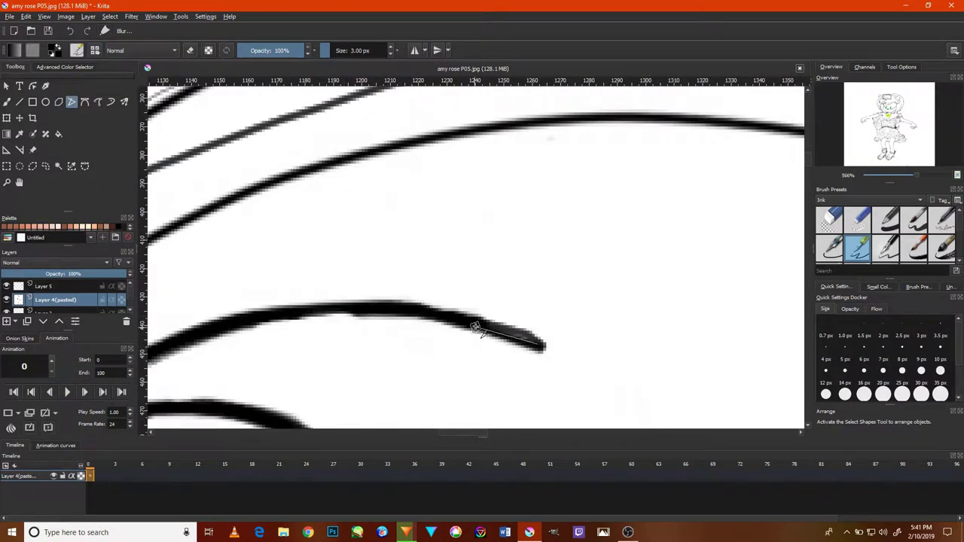
pyautogui.moveTo(475, 327)
pyautogui.mouseDown()
pyautogui.moveTo(381, 310)
pyautogui.moveTo(249, 323)
pyautogui.moveTo(226, 337)
pyautogui.mouseUp()
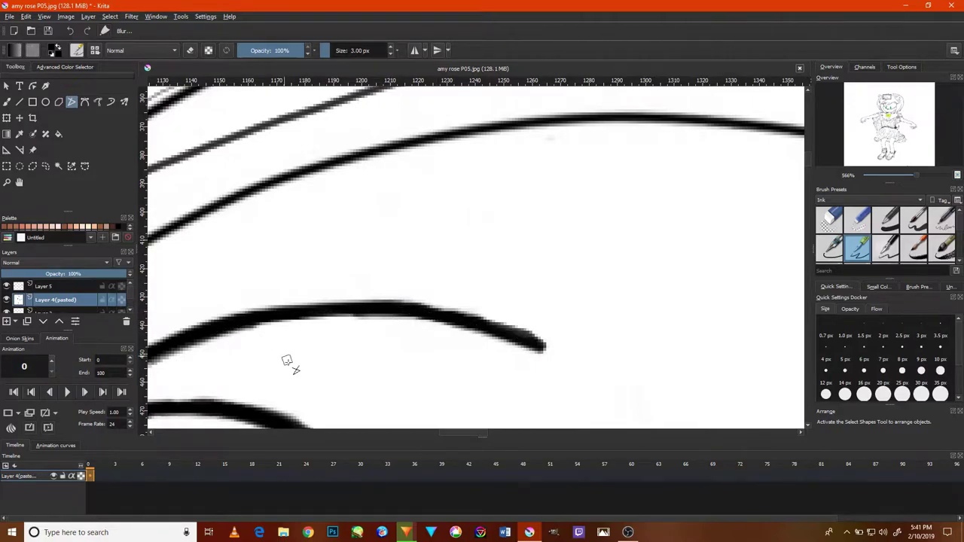
pyautogui.moveTo(291, 362); pyautogui.dragTo(485, 274)
pyautogui.moveTo(294, 331); pyautogui.dragTo(407, 322)
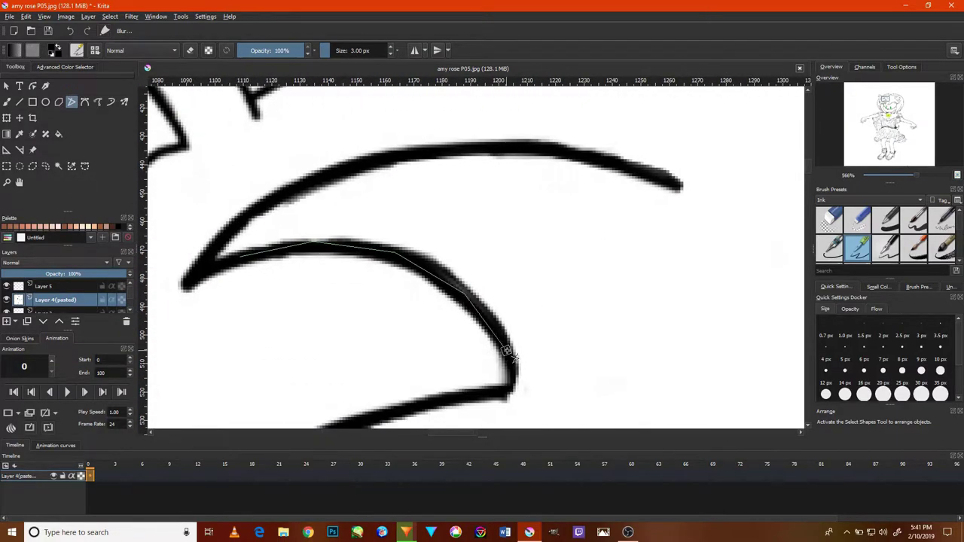
pyautogui.moveTo(520, 369); pyautogui.dragTo(520, 403)
pyautogui.moveTo(456, 402); pyautogui.dragTo(457, 398)
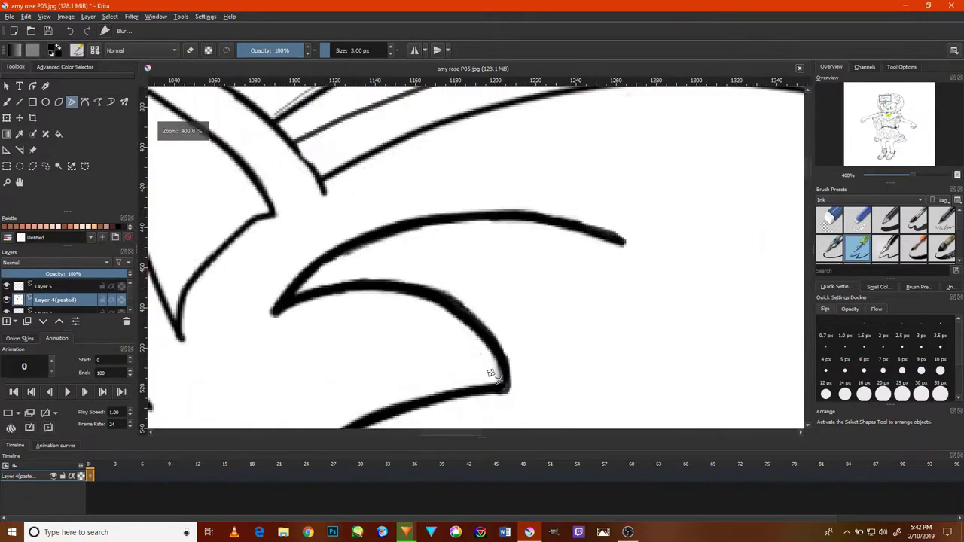
# Extend the ink line rightward along the quill curve to its end.
pyautogui.scroll(-8, 491, 370)
pyautogui.moveTo(522, 384)
pyautogui.mouseDown()
pyautogui.moveTo(523, 236)
pyautogui.moveTo(484, 285)
pyautogui.mouseUp()
pyautogui.scroll(8, 496, 271)
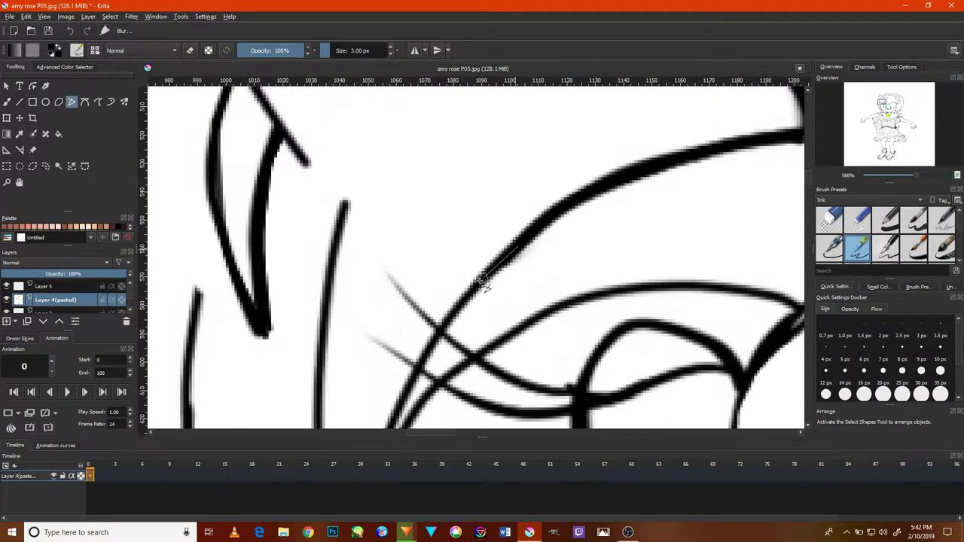
pyautogui.moveTo(427, 369); pyautogui.dragTo(465, 343)
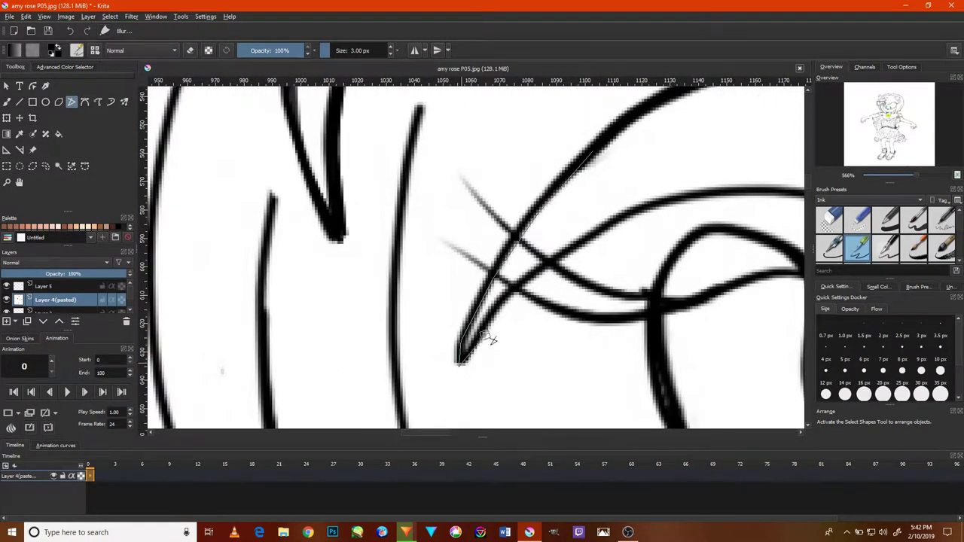
pyautogui.moveTo(614, 220); pyautogui.dragTo(486, 298)
pyautogui.moveTo(613, 223); pyautogui.dragTo(693, 223)
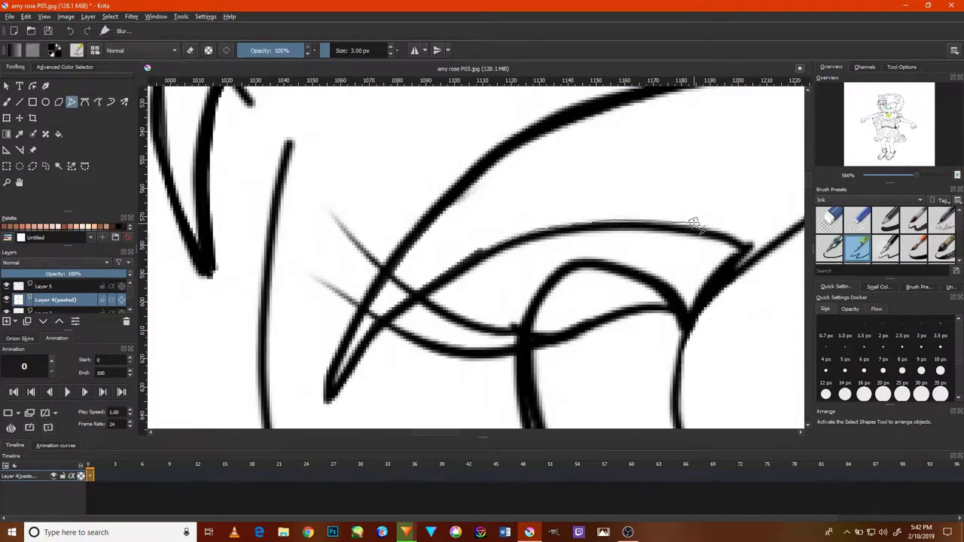
pyautogui.moveTo(762, 252); pyautogui.dragTo(742, 248)
pyautogui.scroll(3, 734, 249)
pyautogui.scroll(-2, 620, 327)
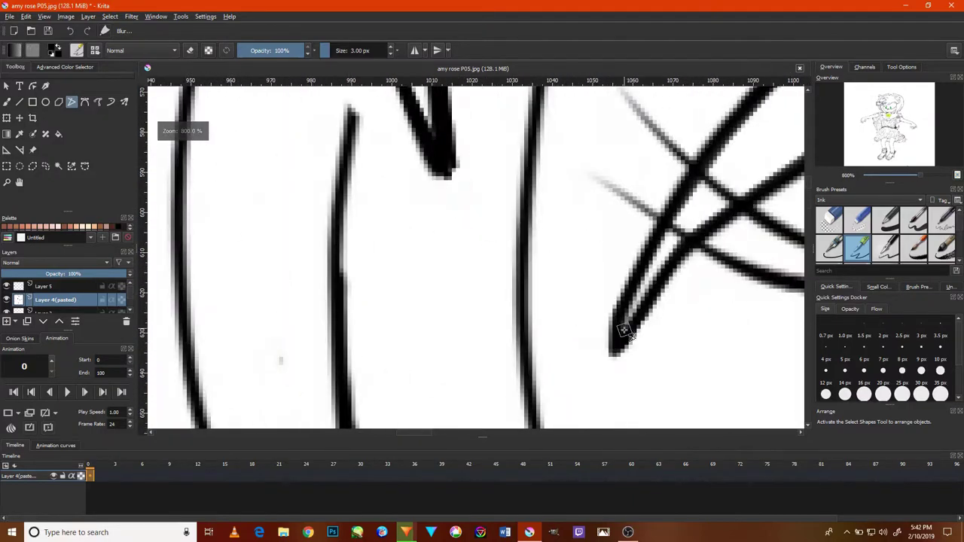
pyautogui.moveTo(623, 310); pyautogui.dragTo(613, 322)
# Trace the upper quill curve leftward and add a stroke toward the lower left.
pyautogui.hscroll(5, 613, 322)
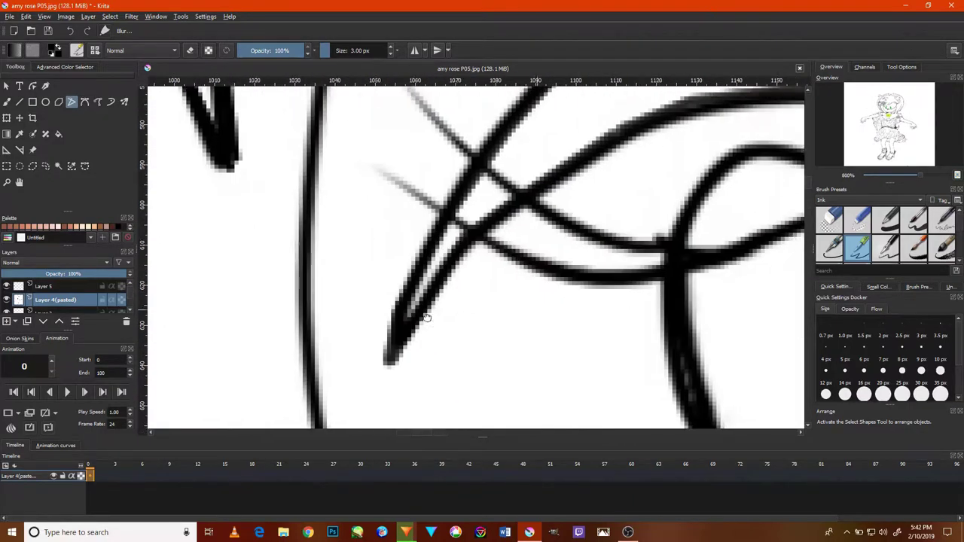
pyautogui.hscroll(5, 618, 260)
pyautogui.moveTo(494, 171); pyautogui.dragTo(338, 189)
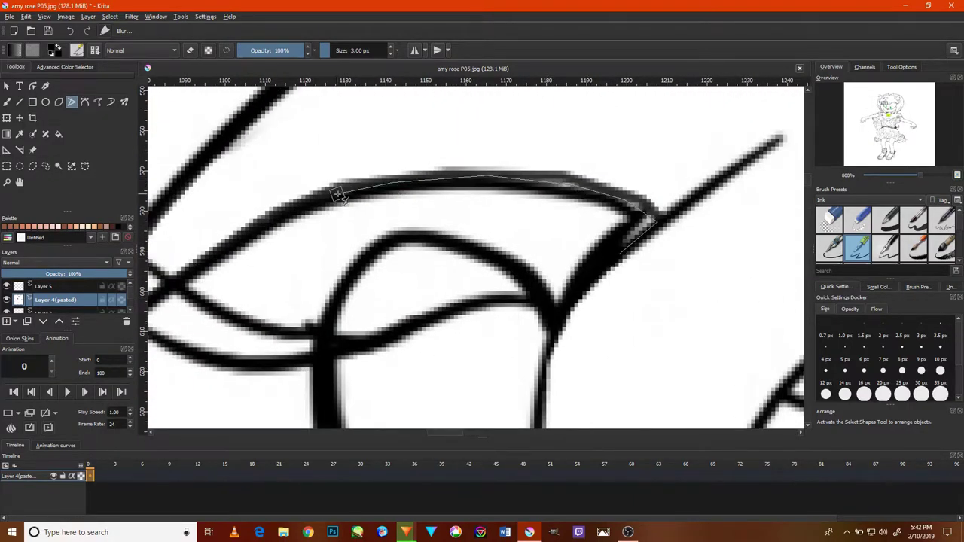
pyautogui.scroll(-4, 465, 266)
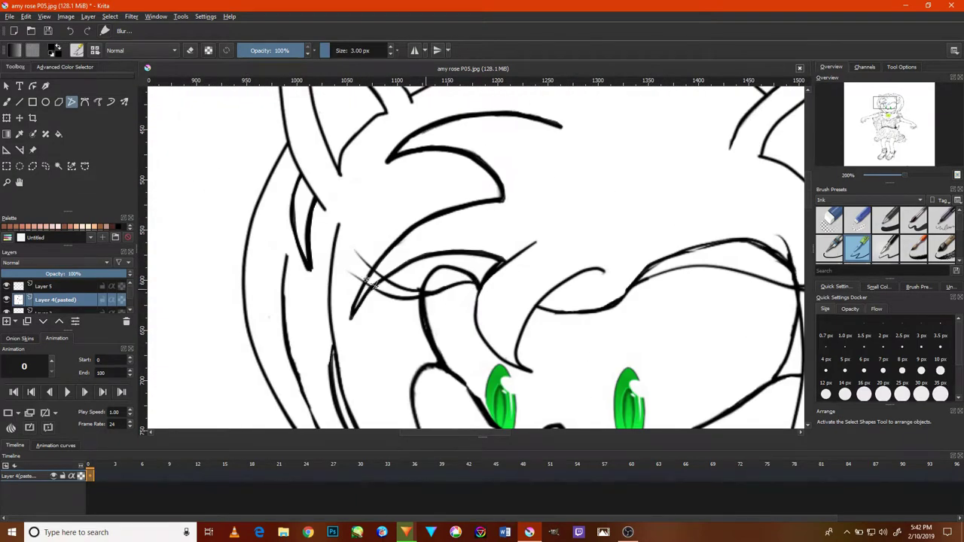
pyautogui.scroll(3, 366, 281)
pyautogui.moveTo(410, 279); pyautogui.dragTo(301, 396)
pyautogui.scroll(-1, 312, 373)
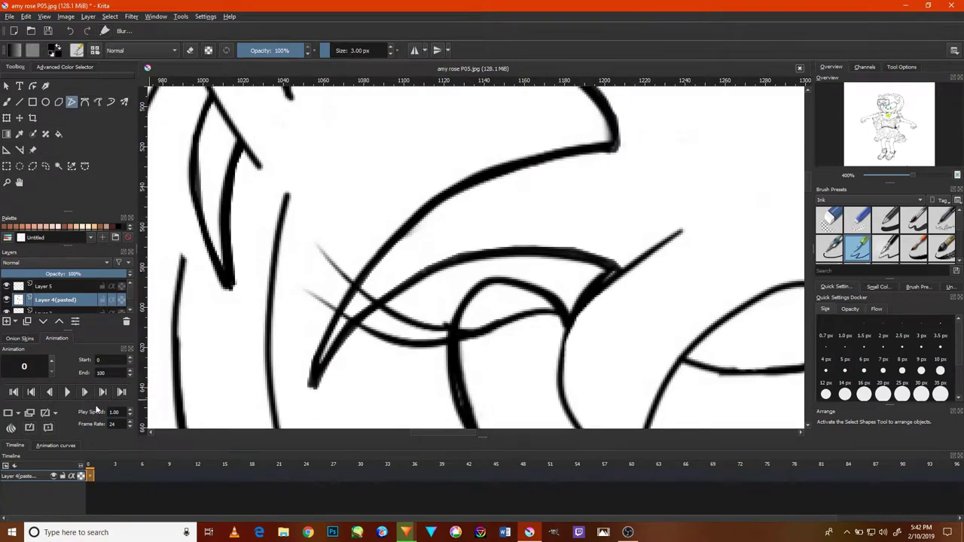
# Erase the stray ink bits where the quill curves meet, then resume inking.
pyautogui.press('e')
pyautogui.scroll(2, 372, 289)
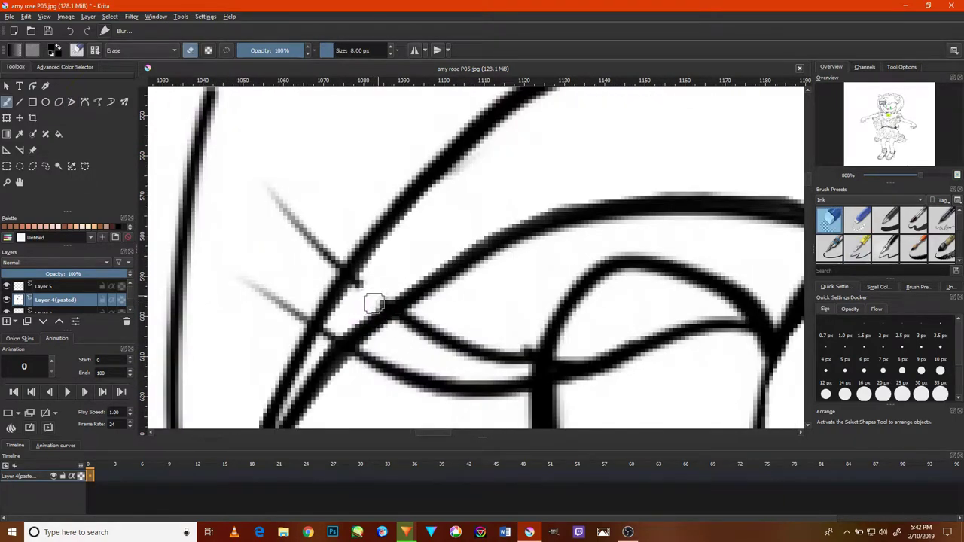
pyautogui.moveTo(374, 303)
pyautogui.mouseDown()
pyautogui.moveTo(366, 276)
pyautogui.moveTo(336, 323)
pyautogui.mouseUp()
pyautogui.scroll(-4, 416, 303)
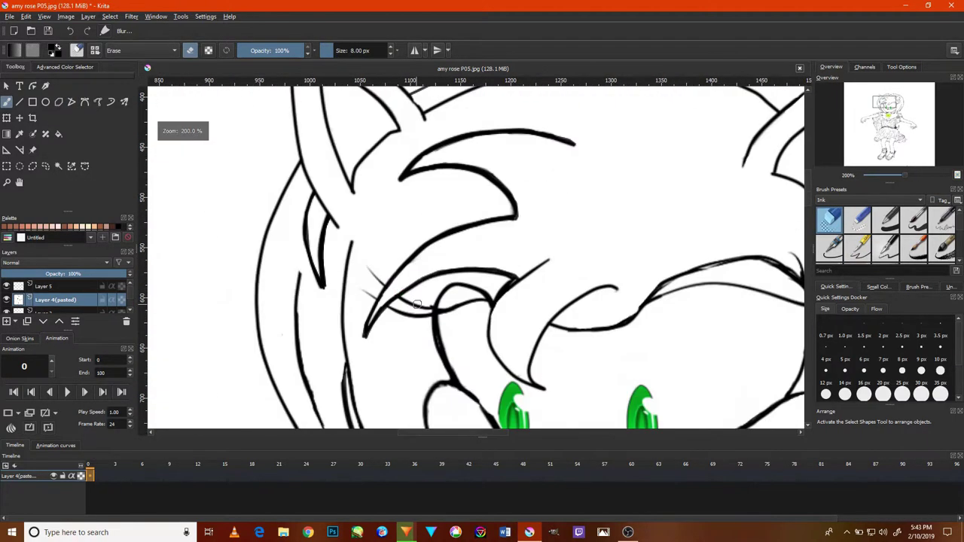
pyautogui.scroll(-2, 416, 304)
pyautogui.press('e')
pyautogui.scroll(5, 245, 390)
# Ink the zigzag line along the bottom curve toward the green eye and up to the upper-right junction.
pyautogui.scroll(1, 245, 389)
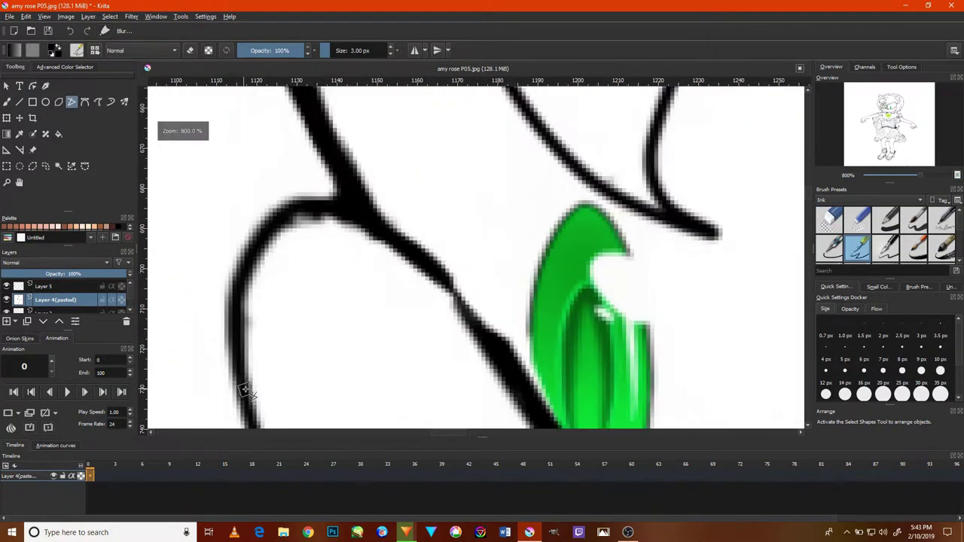
pyautogui.moveTo(245, 389); pyautogui.dragTo(239, 323)
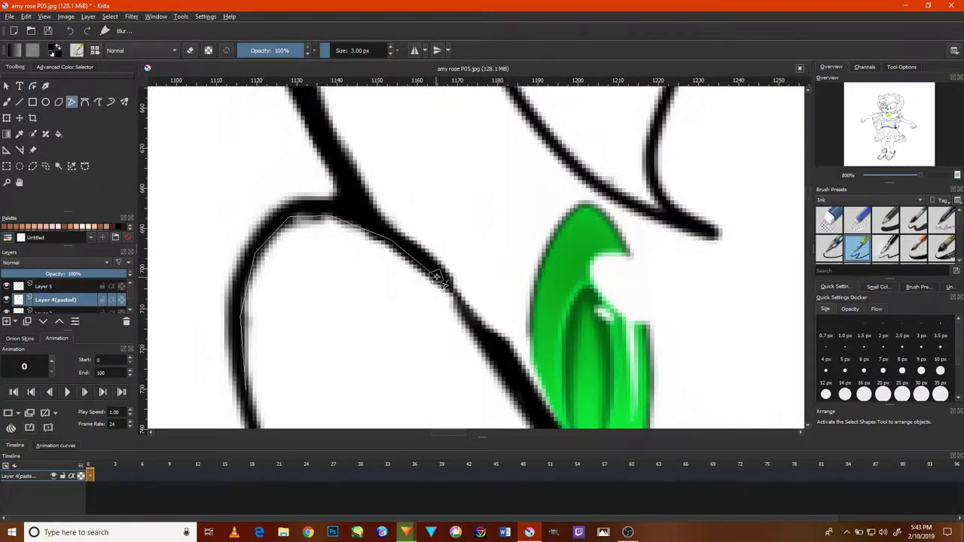
pyautogui.moveTo(437, 277)
pyautogui.mouseDown()
pyautogui.moveTo(468, 317)
pyautogui.moveTo(416, 245)
pyautogui.mouseUp()
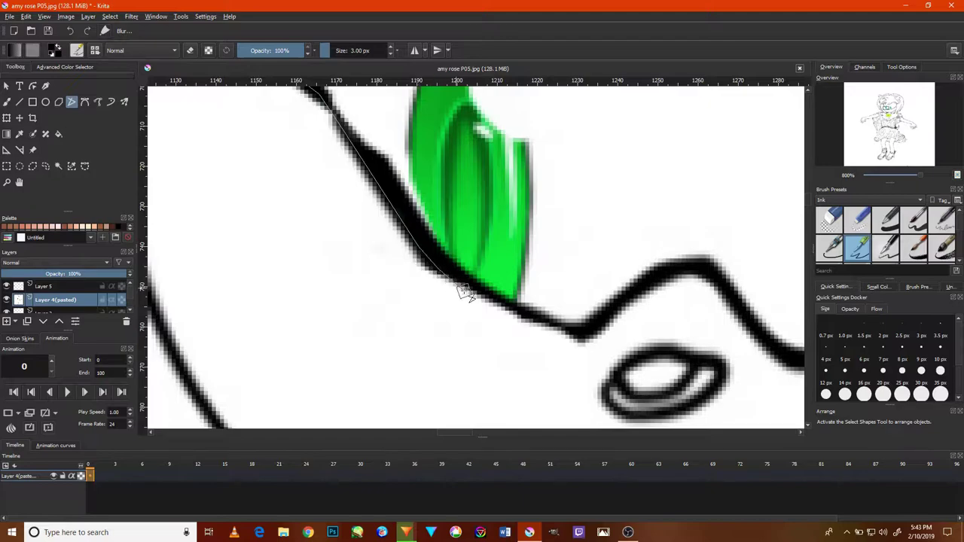
pyautogui.moveTo(600, 331); pyautogui.dragTo(689, 268)
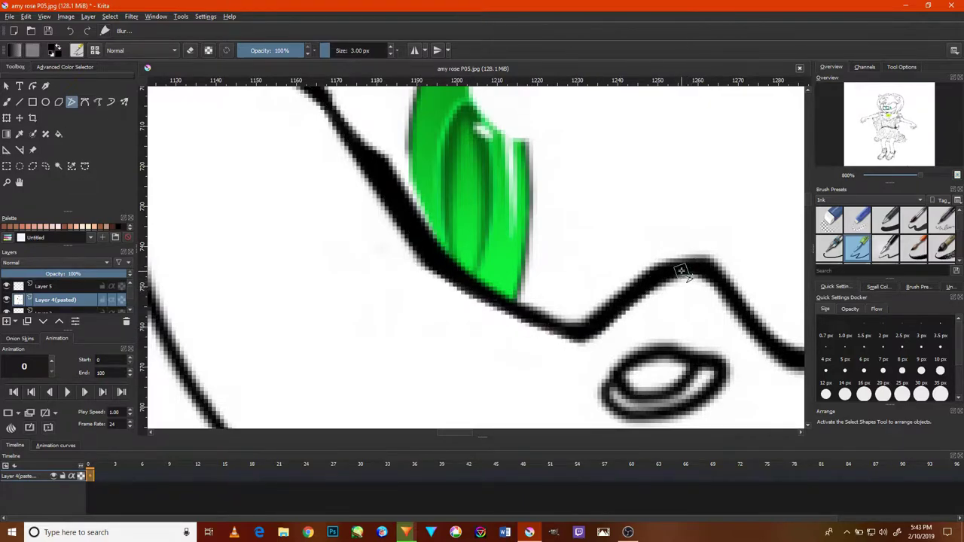
pyautogui.moveTo(723, 301); pyautogui.dragTo(569, 301)
pyautogui.moveTo(678, 366); pyautogui.dragTo(535, 354)
pyautogui.moveTo(602, 344)
pyautogui.mouseDown()
pyautogui.moveTo(787, 332)
pyautogui.moveTo(640, 341)
pyautogui.mouseUp()
pyautogui.moveTo(691, 308); pyautogui.dragTo(472, 307)
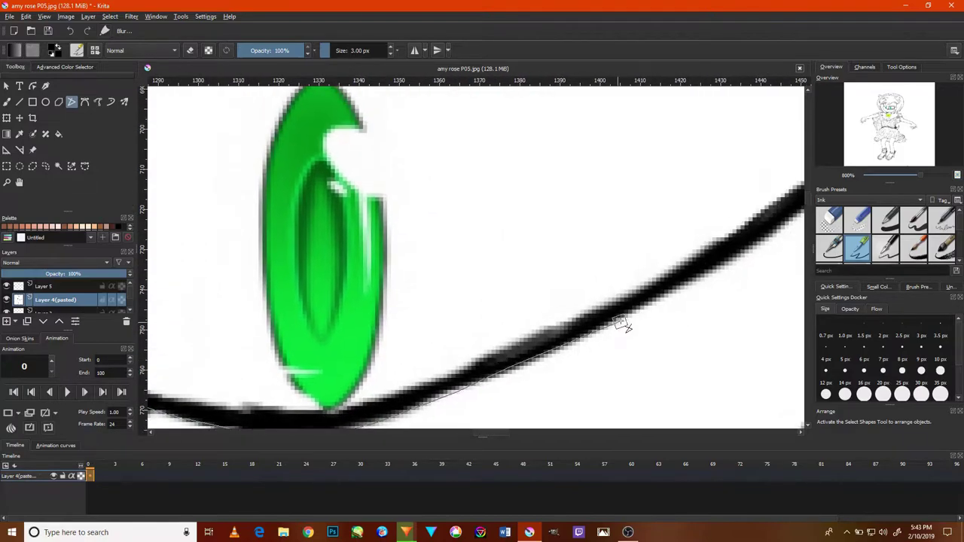
pyautogui.moveTo(624, 327)
pyautogui.mouseDown()
pyautogui.moveTo(748, 259)
pyautogui.moveTo(485, 258)
pyautogui.mouseUp()
pyautogui.moveTo(624, 297); pyautogui.dragTo(749, 242)
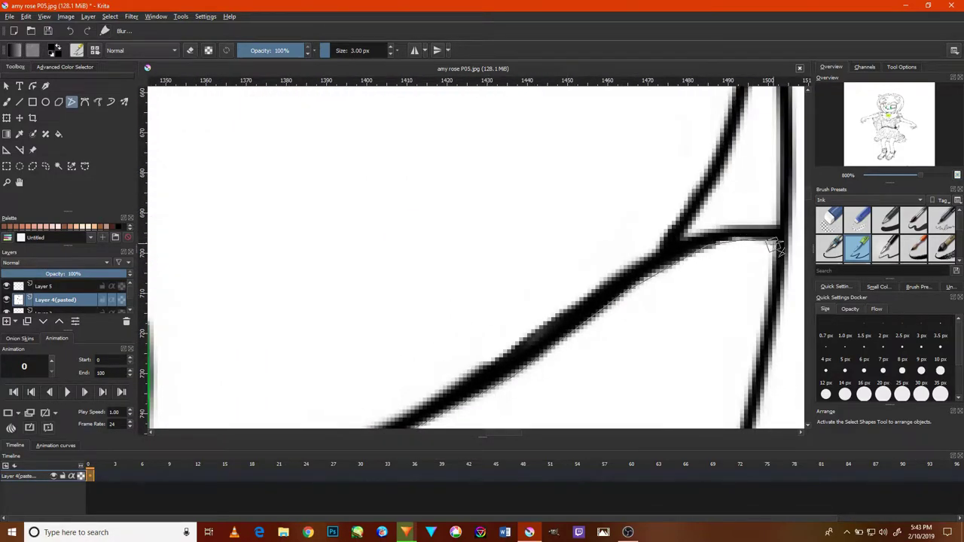
pyautogui.moveTo(678, 243)
pyautogui.mouseDown()
pyautogui.moveTo(486, 366)
pyautogui.moveTo(667, 301)
pyautogui.moveTo(533, 369)
pyautogui.moveTo(691, 291)
pyautogui.moveTo(448, 381)
pyautogui.mouseUp()
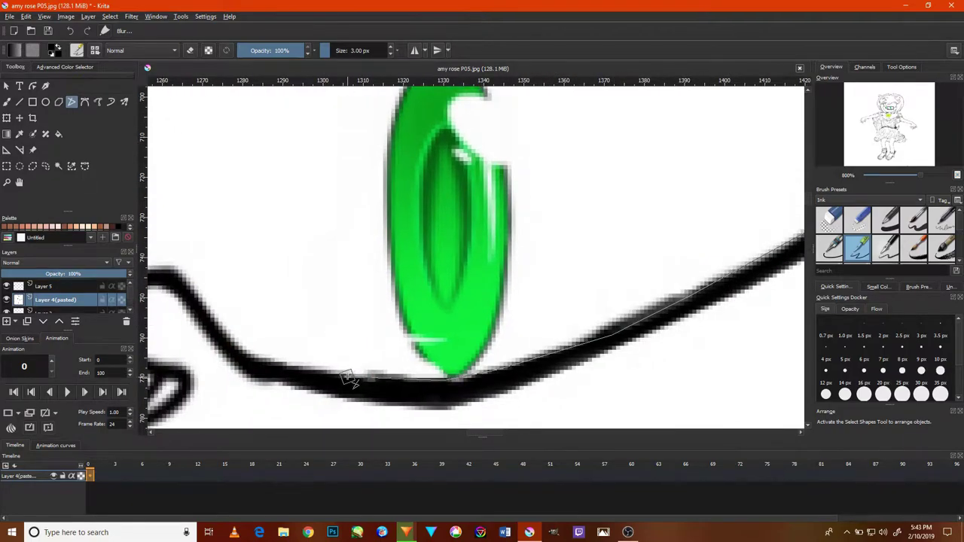
# Ink the eye's lower line plus the up-left and up-right strokes beside the left green eye.
pyautogui.moveTo(258, 370); pyautogui.dragTo(392, 411)
pyautogui.moveTo(481, 420); pyautogui.dragTo(337, 351)
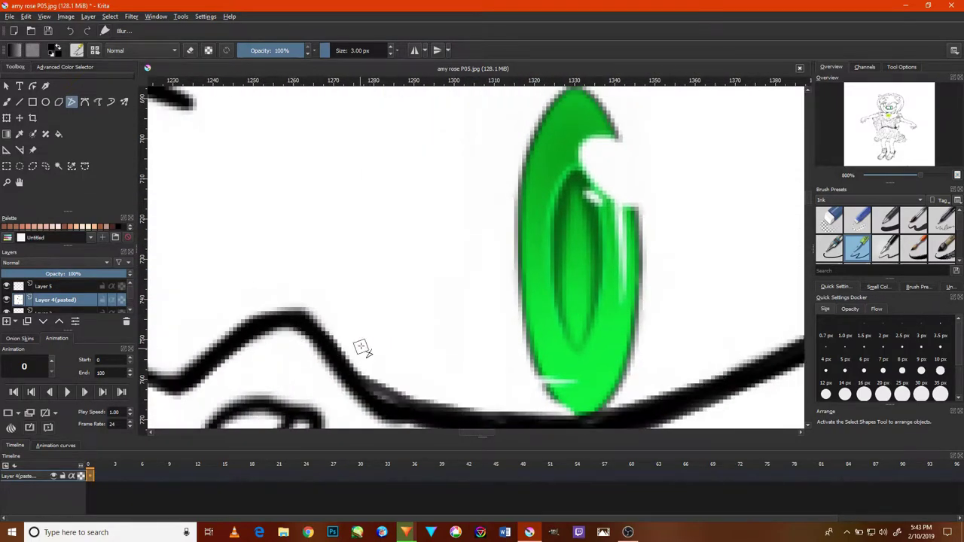
pyautogui.scroll(-3, 361, 346)
pyautogui.scroll(3, 354, 362)
pyautogui.moveTo(331, 393); pyautogui.dragTo(369, 356)
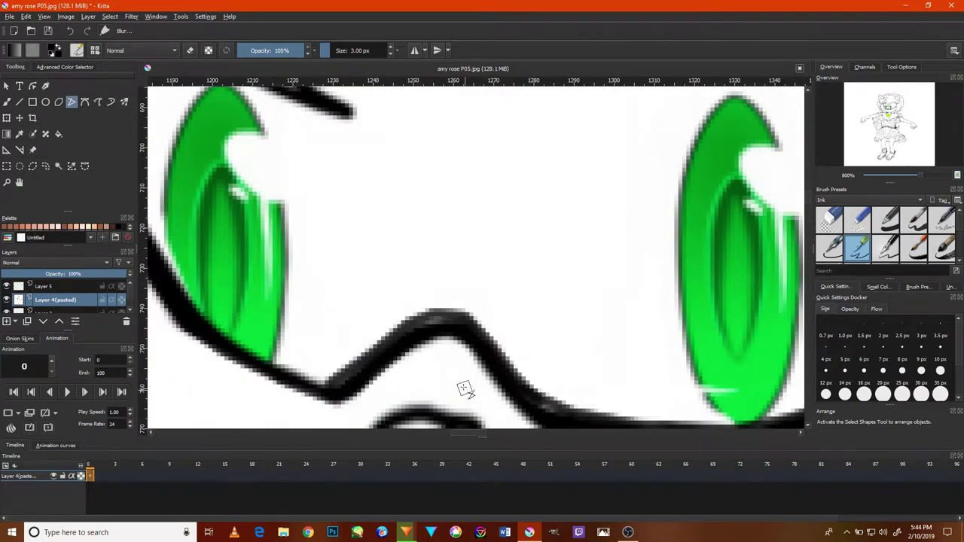
pyautogui.hscroll(-1, 510, 362)
pyautogui.hscroll(-5, 467, 361)
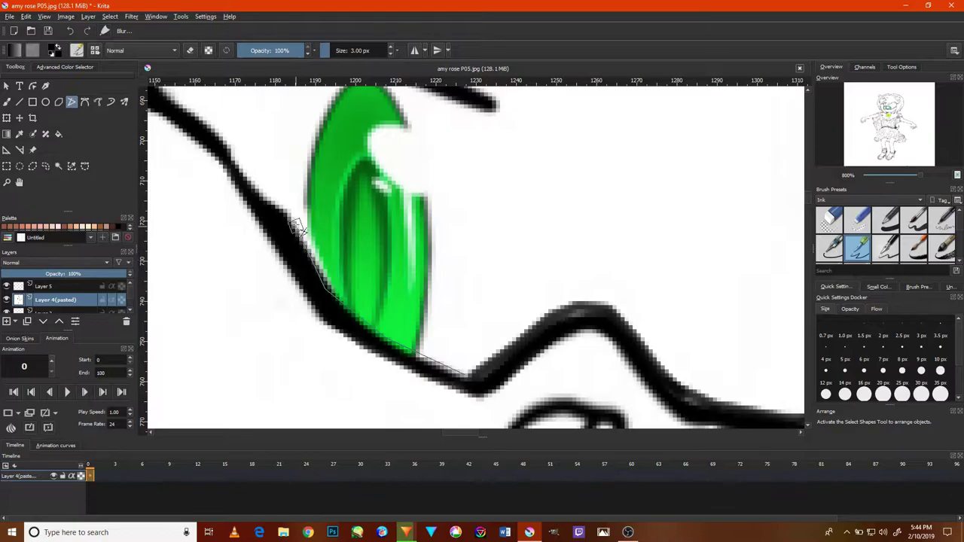
pyautogui.moveTo(298, 226); pyautogui.dragTo(202, 180)
pyautogui.moveTo(468, 374)
pyautogui.mouseDown()
pyautogui.moveTo(535, 335)
pyautogui.moveTo(574, 326)
pyautogui.mouseUp()
pyautogui.moveTo(467, 373); pyautogui.dragTo(243, 181)
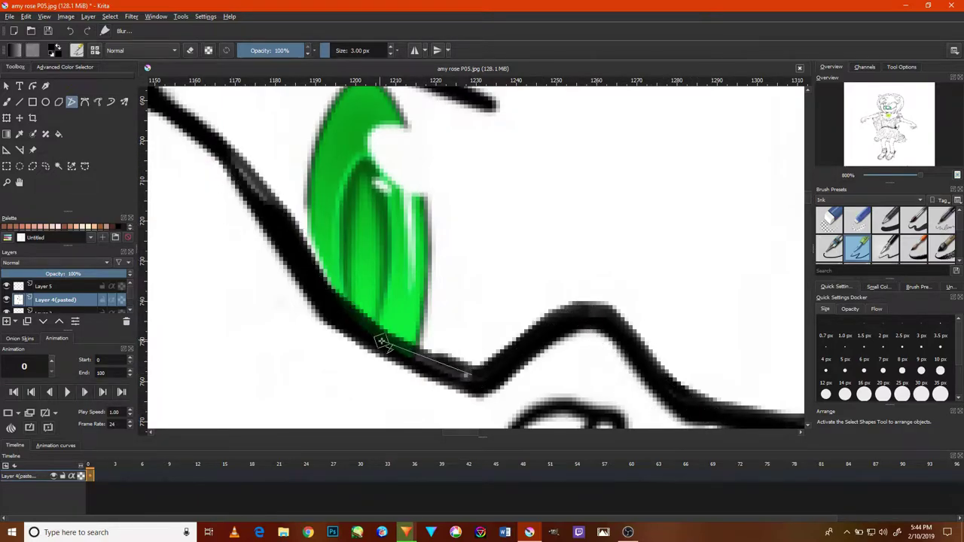
pyautogui.moveTo(193, 144)
pyautogui.mouseDown()
pyautogui.moveTo(406, 286)
pyautogui.moveTo(299, 237)
pyautogui.mouseUp()
# Ink the left bang curve upward from the bottom and along its upper stretch.
pyautogui.moveTo(232, 403); pyautogui.dragTo(236, 387)
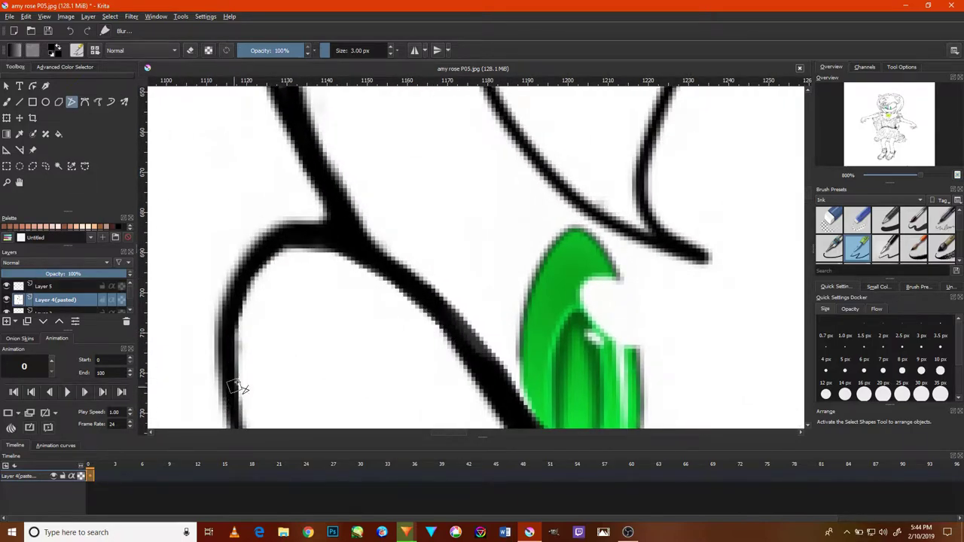
pyautogui.scroll(-5, 237, 387)
pyautogui.scroll(2, 354, 298)
pyautogui.scroll(3, 305, 226)
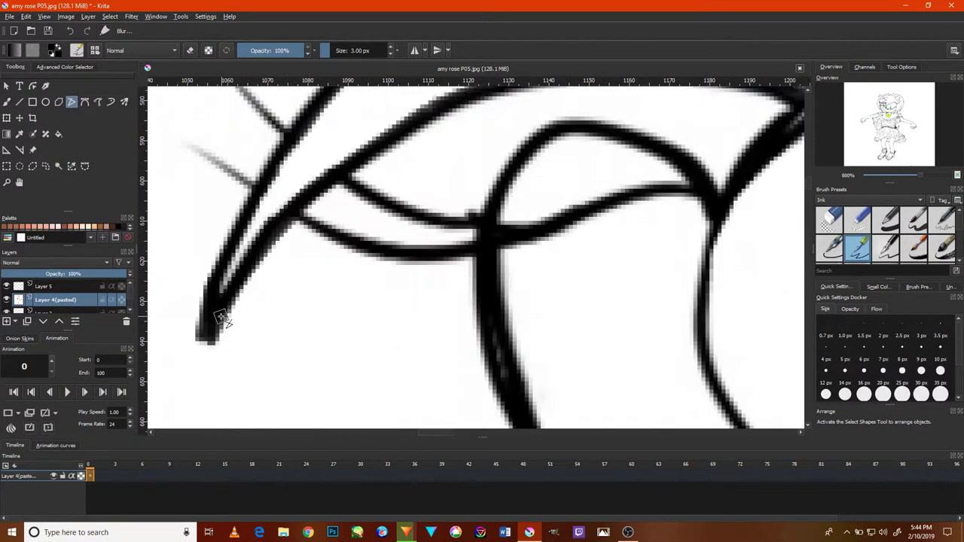
pyautogui.moveTo(206, 368); pyautogui.dragTo(215, 291)
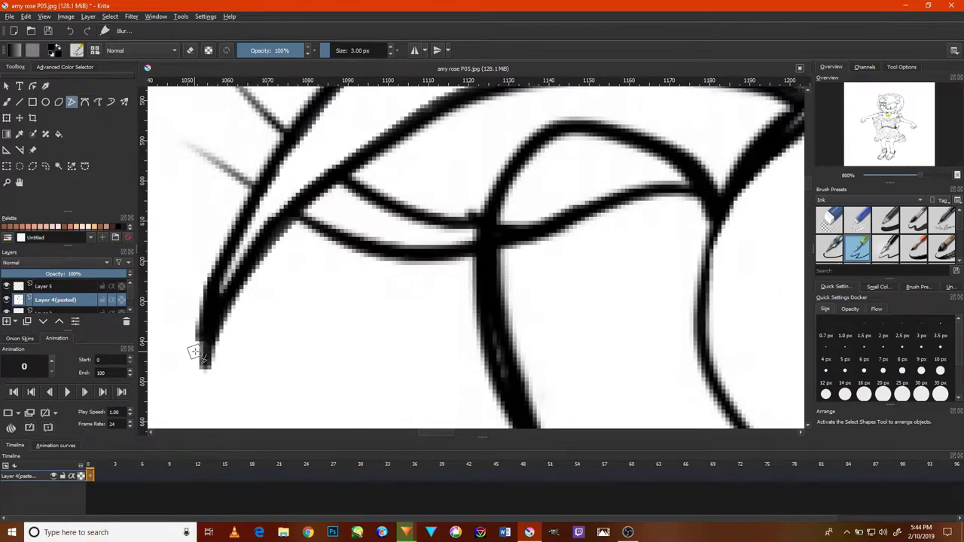
pyautogui.moveTo(198, 348); pyautogui.dragTo(222, 267)
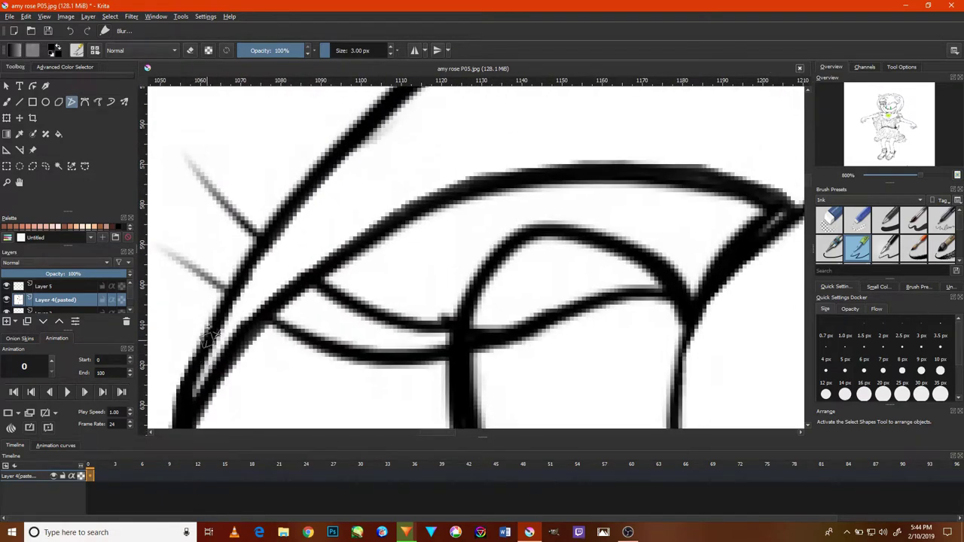
pyautogui.moveTo(211, 339); pyautogui.dragTo(312, 204)
pyautogui.moveTo(382, 179)
pyautogui.mouseDown()
pyautogui.moveTo(495, 129)
pyautogui.moveTo(535, 143)
pyautogui.mouseUp()
pyautogui.scroll(-1, 533, 163)
pyautogui.scroll(-1, 554, 355)
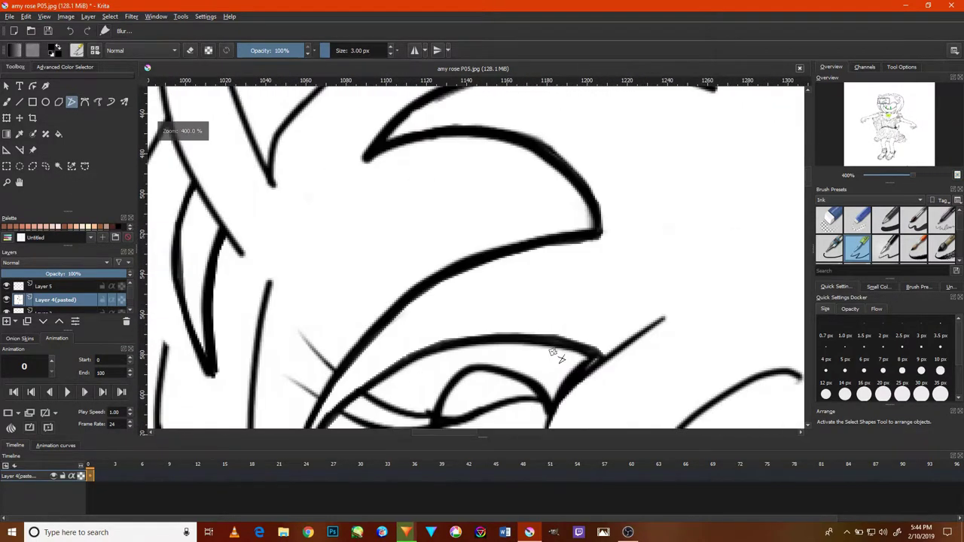
pyautogui.scroll(-1, 433, 350)
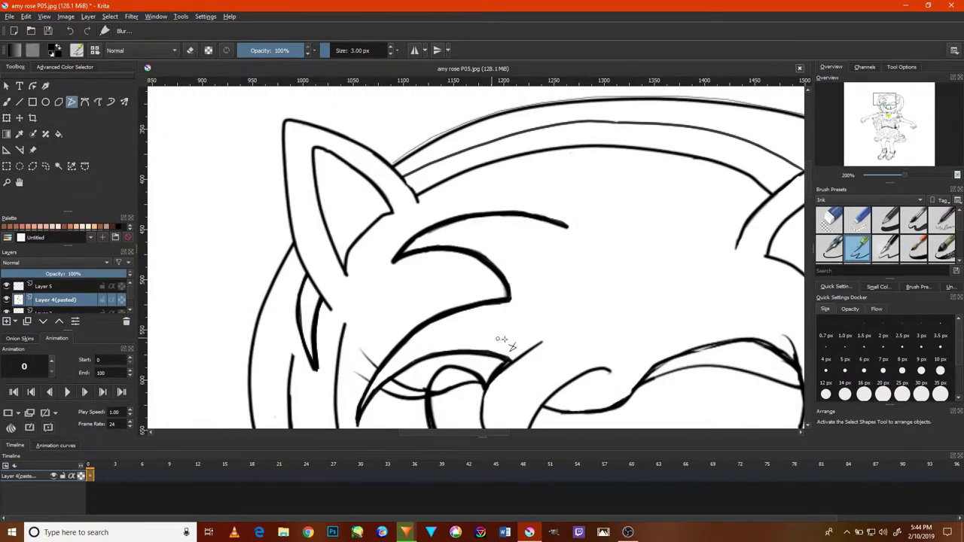
pyautogui.scroll(1, 510, 345)
pyautogui.scroll(-2, 527, 331)
pyautogui.scroll(4, 619, 304)
pyautogui.scroll(2, 667, 153)
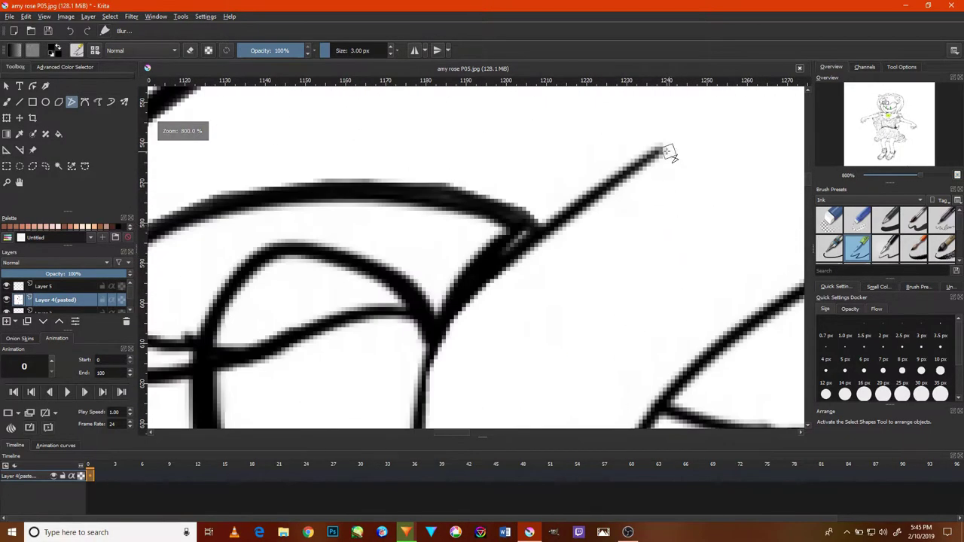
# Trace a bang path to the curve's tip and junction, then undo the stroke that came out wrong.
pyautogui.moveTo(455, 324)
pyautogui.mouseDown()
pyautogui.moveTo(431, 372)
pyautogui.moveTo(435, 317)
pyautogui.mouseUp()
pyautogui.scroll(-3, 435, 382)
pyautogui.moveTo(463, 375); pyautogui.dragTo(427, 318)
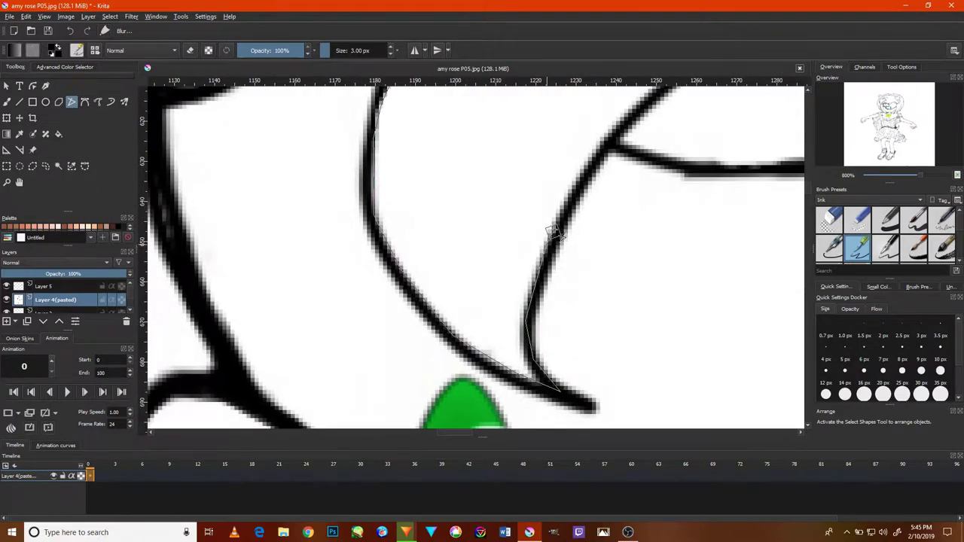
pyautogui.moveTo(591, 161)
pyautogui.mouseDown()
pyautogui.moveTo(554, 279)
pyautogui.moveTo(510, 334)
pyautogui.mouseUp()
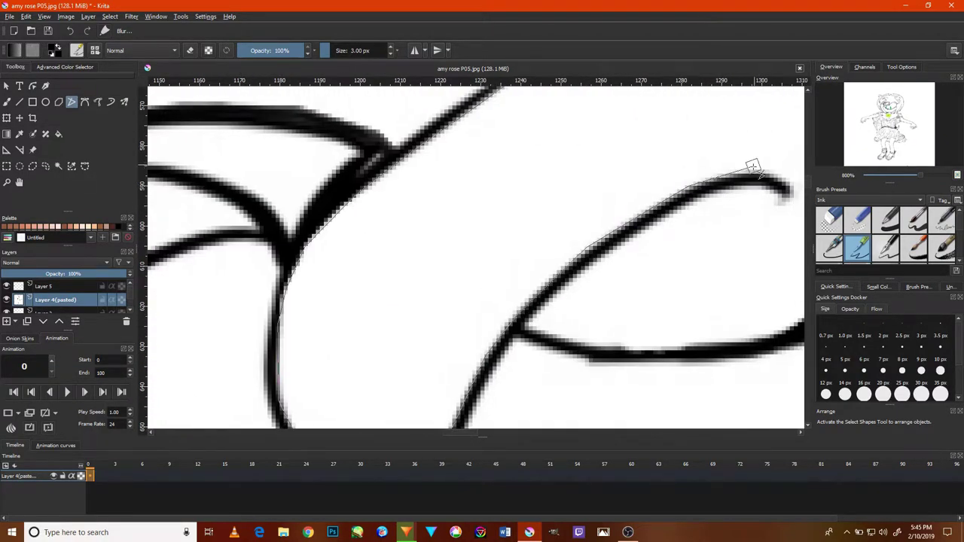
pyautogui.moveTo(753, 165); pyautogui.dragTo(682, 211)
pyautogui.scroll(-5, 673, 244)
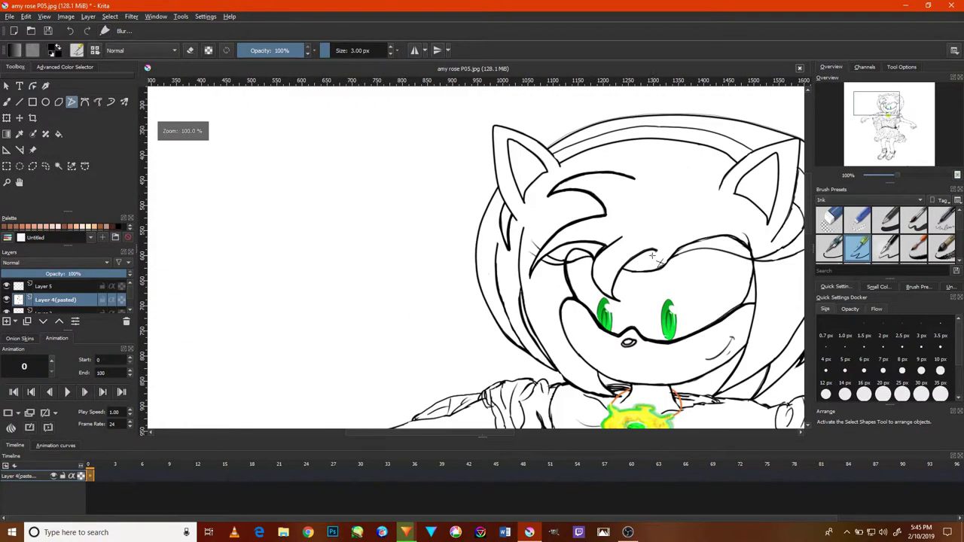
pyautogui.scroll(5, 584, 382)
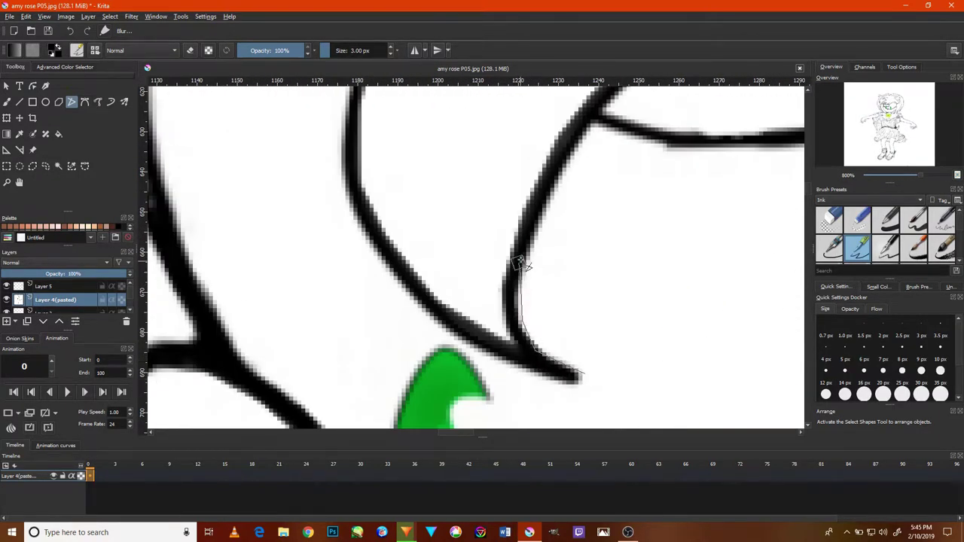
pyautogui.moveTo(518, 261); pyautogui.dragTo(591, 134)
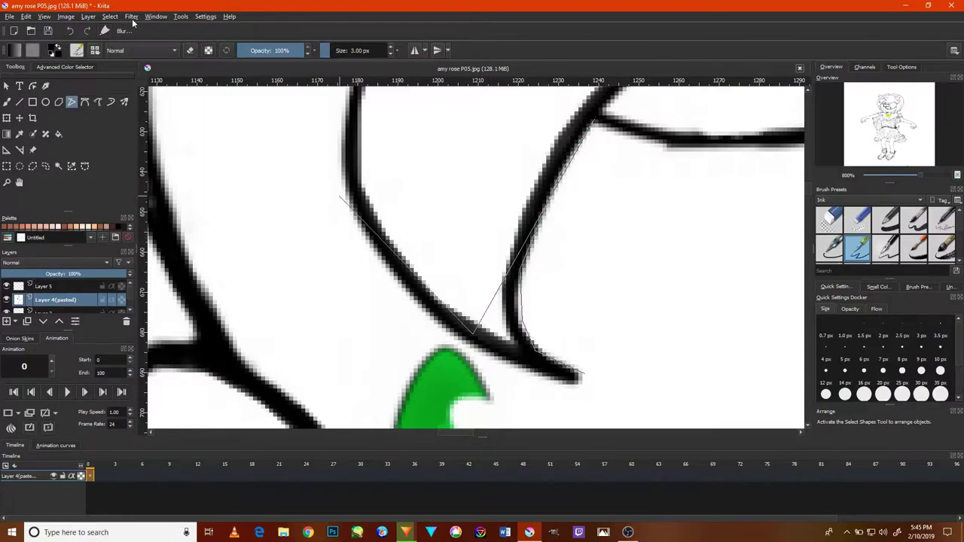
pyautogui.press('Return')
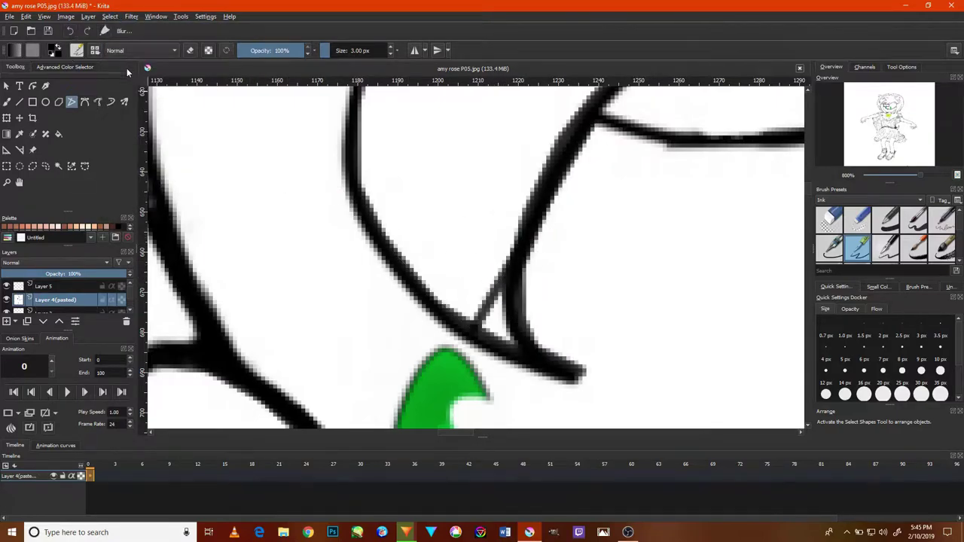
pyautogui.hotkey('ctrl', 'z')
# Redraw that bang curve as a new path from its lower end, committing it with a double-click.
pyautogui.click(587, 386)
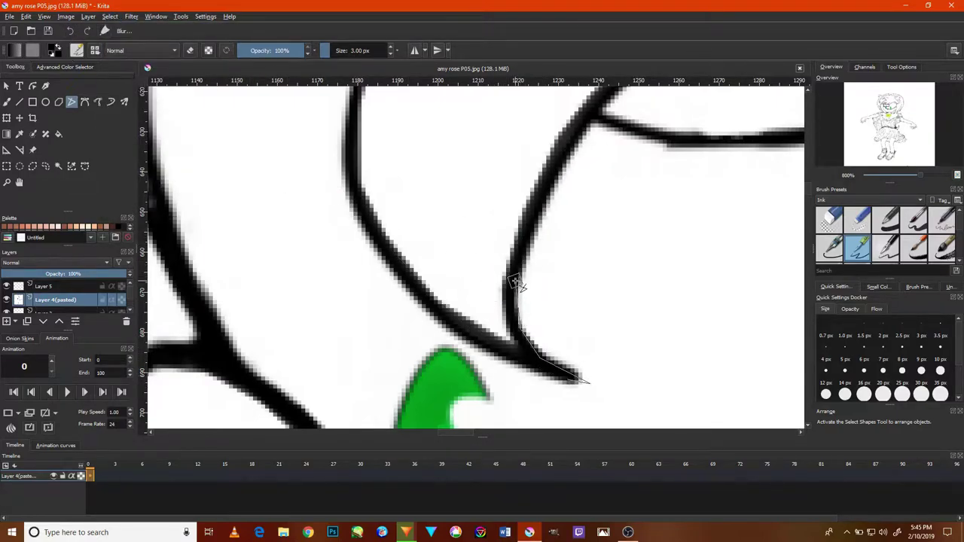
pyautogui.click(555, 173)
pyautogui.scroll(5, 600, 121)
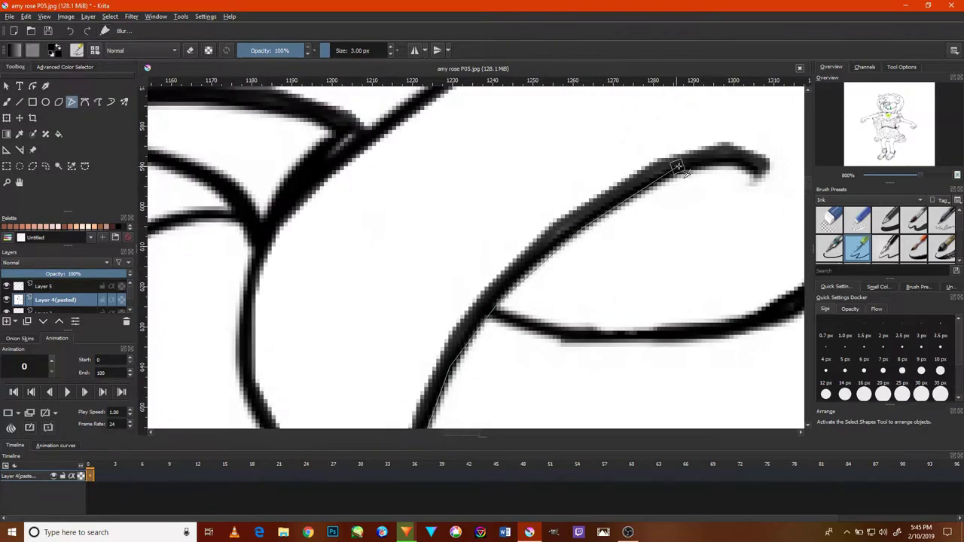
pyautogui.doubleClick(753, 172)
pyautogui.scroll(-5, 639, 249)
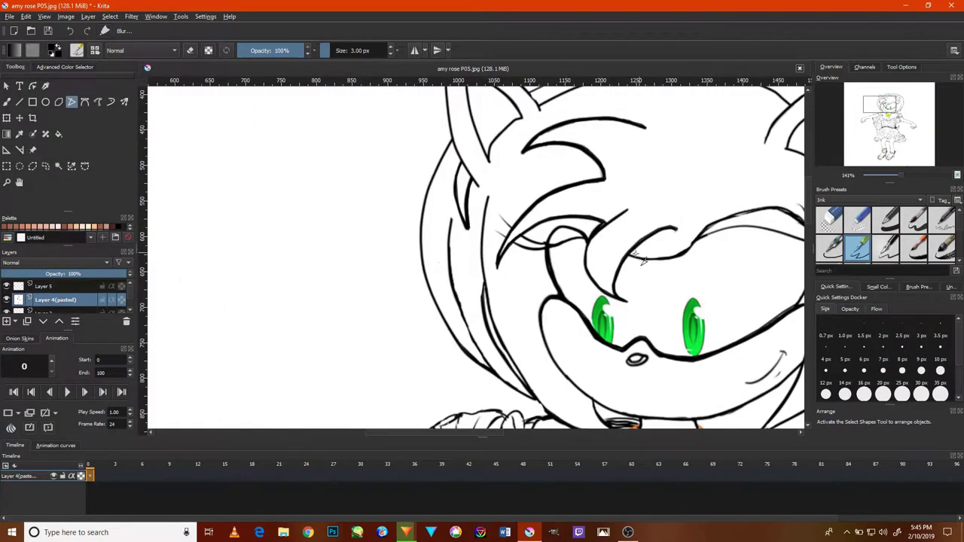
pyautogui.scroll(2, 644, 258)
pyautogui.scroll(-1, 452, 194)
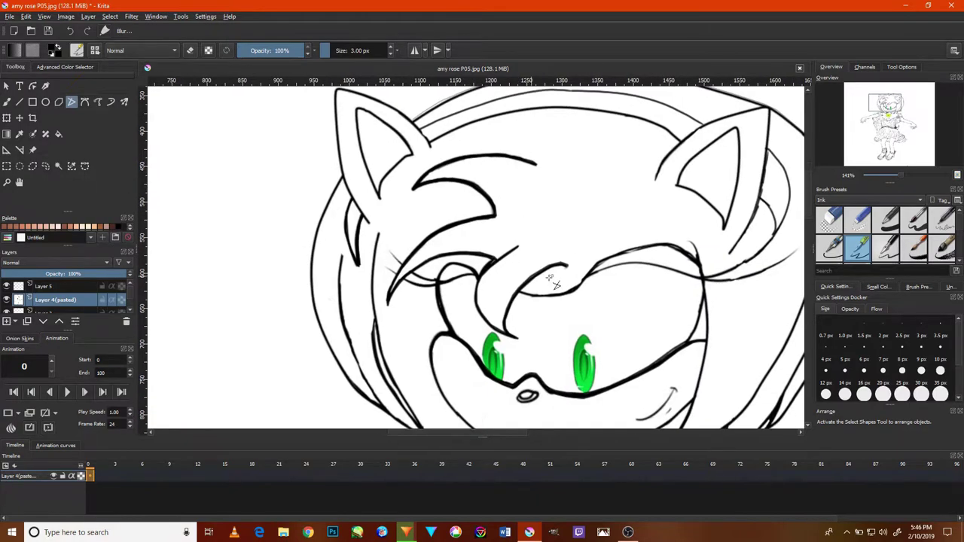
pyautogui.scroll(10, 512, 293)
# Start a new path where the short stroke meets the bang curve.
pyautogui.click(514, 292)
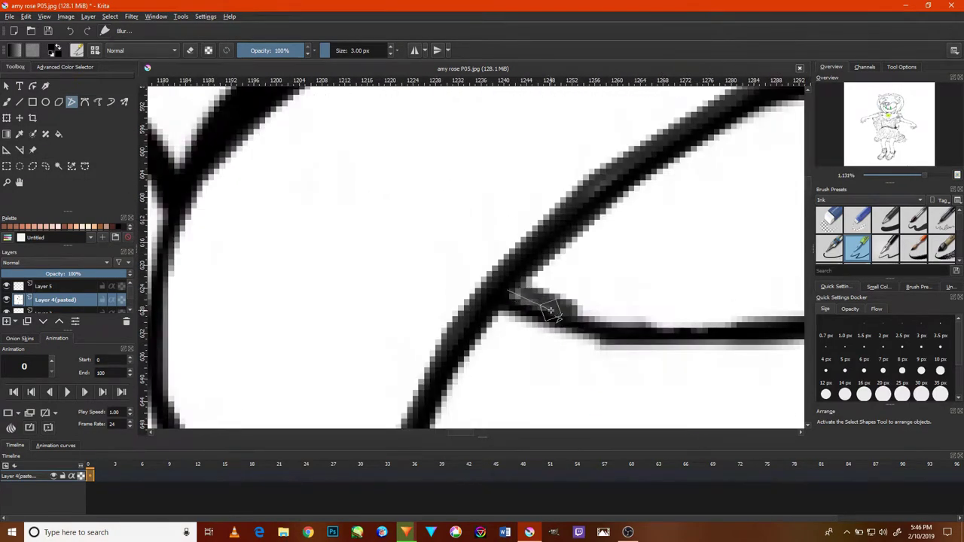
pyautogui.hscroll(3, 634, 304)
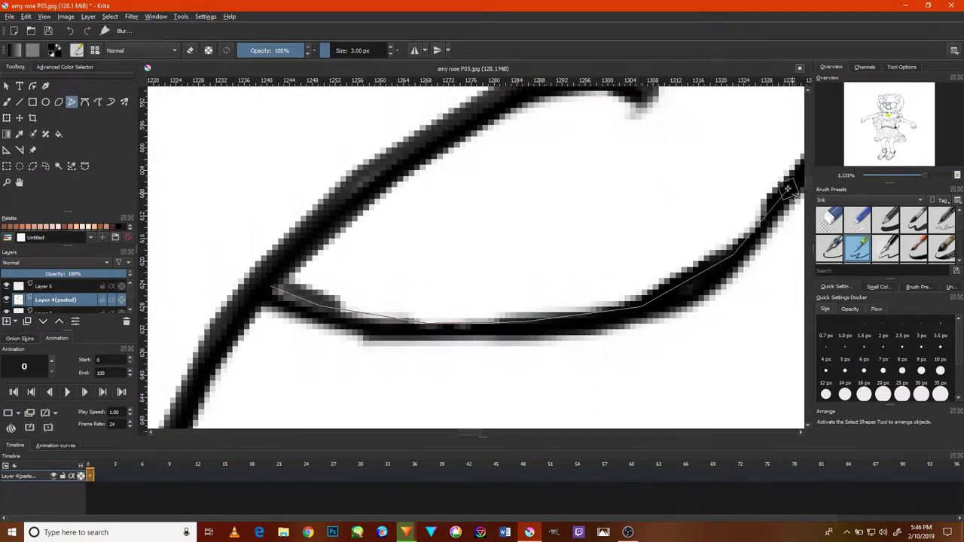
pyautogui.hscroll(2, 741, 237)
pyautogui.scroll(2, 742, 237)
pyautogui.scroll(-8, 734, 235)
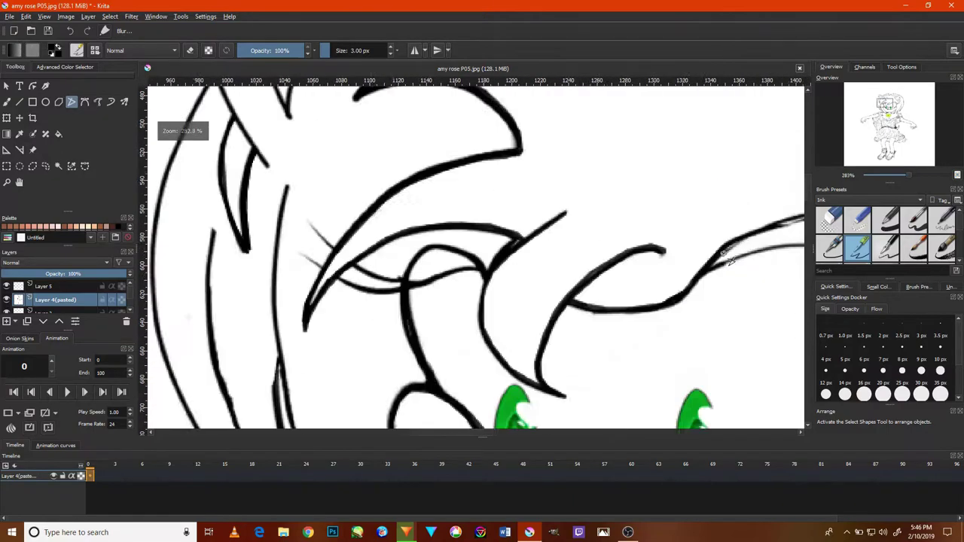
pyautogui.hscroll(2, 716, 267)
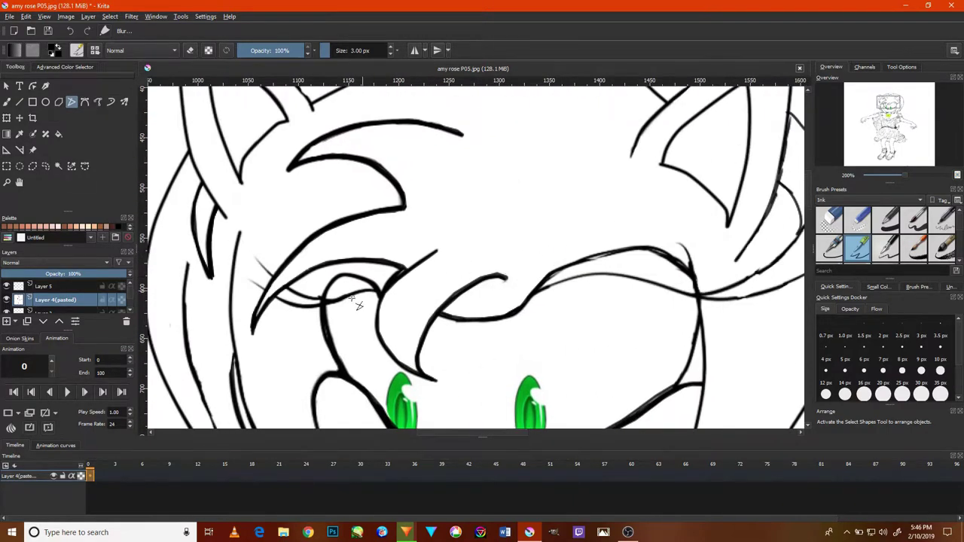
pyautogui.scroll(7, 358, 305)
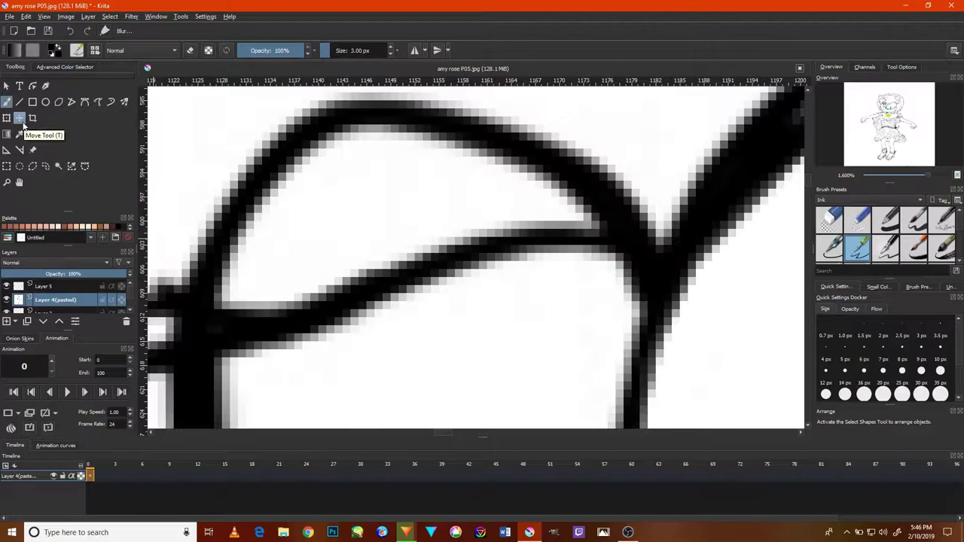
# Erase the stray thin line and redraw it as a thicker, clean ink curve.
pyautogui.press('e')
pyautogui.moveTo(572, 229)
pyautogui.mouseDown()
pyautogui.moveTo(473, 275)
pyautogui.moveTo(576, 274)
pyautogui.moveTo(492, 284)
pyautogui.moveTo(528, 268)
pyautogui.mouseUp()
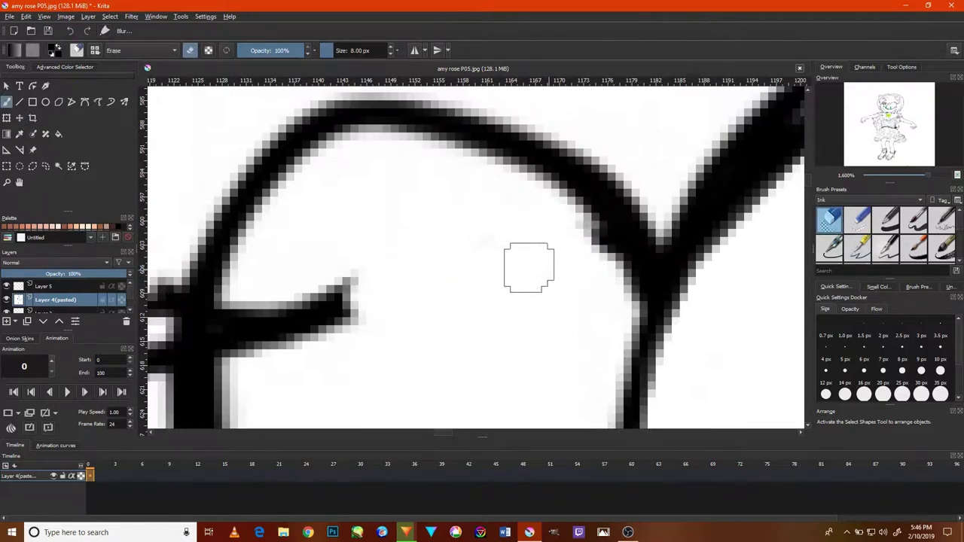
pyautogui.press('e')
pyautogui.moveTo(324, 297); pyautogui.dragTo(592, 376)
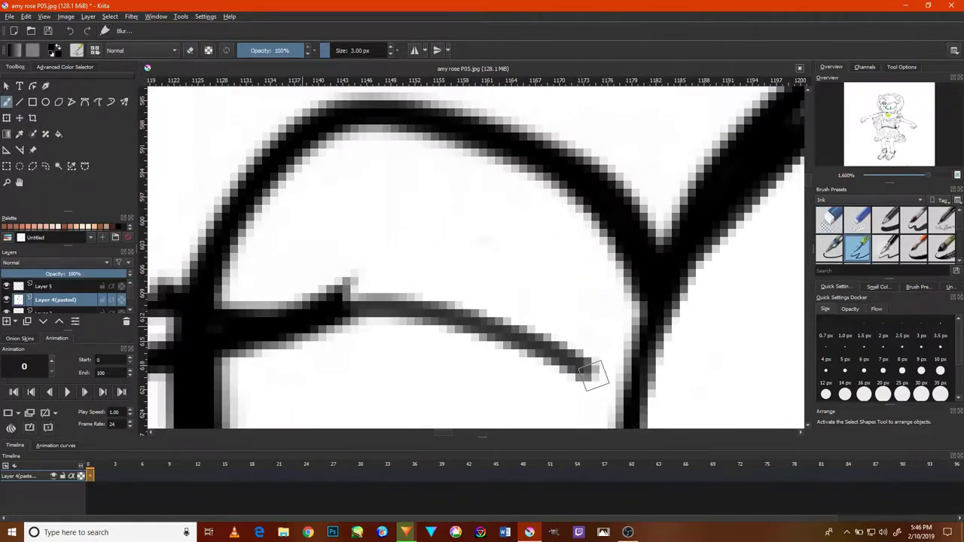
pyautogui.moveTo(334, 312)
pyautogui.mouseDown()
pyautogui.moveTo(629, 403)
pyautogui.moveTo(316, 308)
pyautogui.moveTo(629, 406)
pyautogui.moveTo(301, 284)
pyautogui.moveTo(441, 311)
pyautogui.moveTo(327, 291)
pyautogui.moveTo(519, 340)
pyautogui.mouseUp()
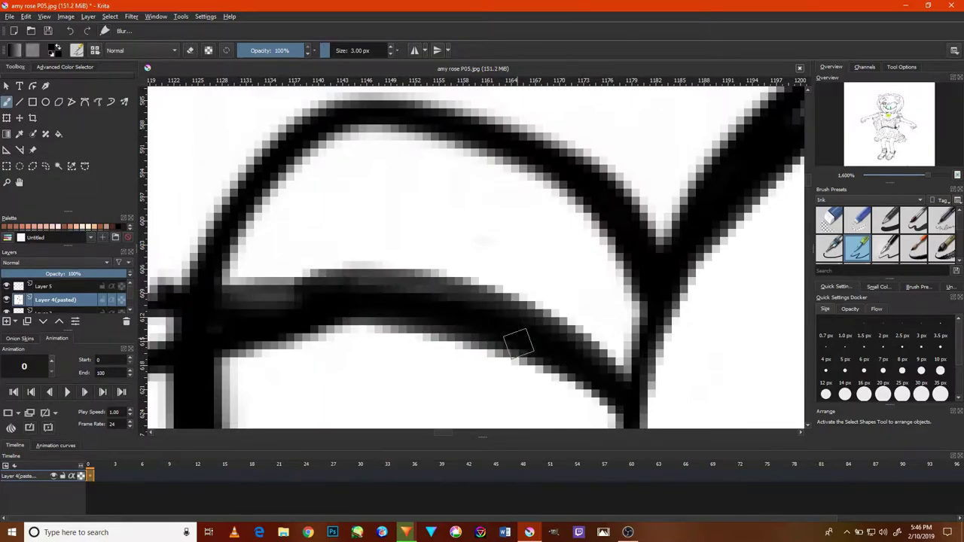
# Trace the lower and upper hair curves right of the face as an ink stroke.
pyautogui.scroll(-8, 519, 339)
pyautogui.scroll(2, 541, 372)
pyautogui.scroll(3, 541, 372)
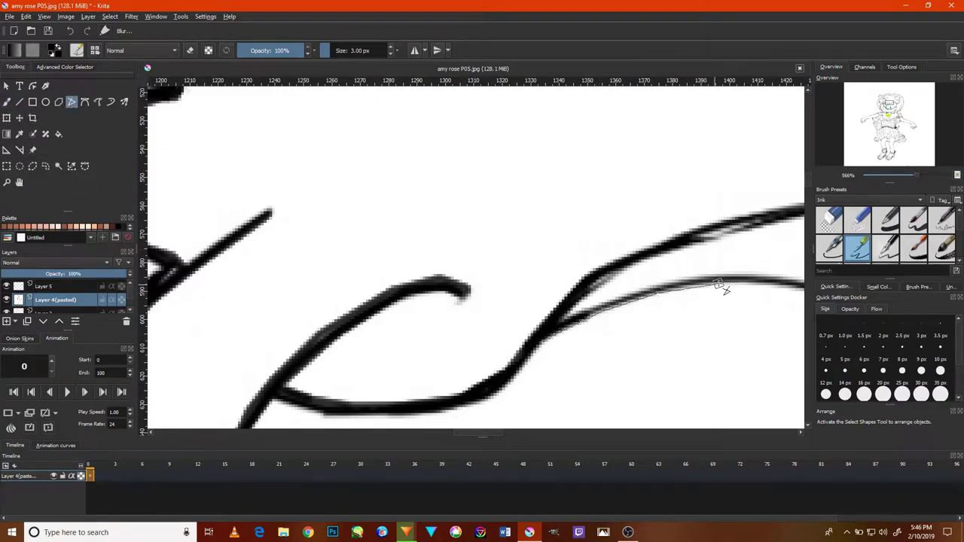
pyautogui.moveTo(719, 284)
pyautogui.mouseDown()
pyautogui.moveTo(688, 266)
pyautogui.moveTo(559, 254)
pyautogui.moveTo(699, 306)
pyautogui.moveTo(766, 312)
pyautogui.mouseUp()
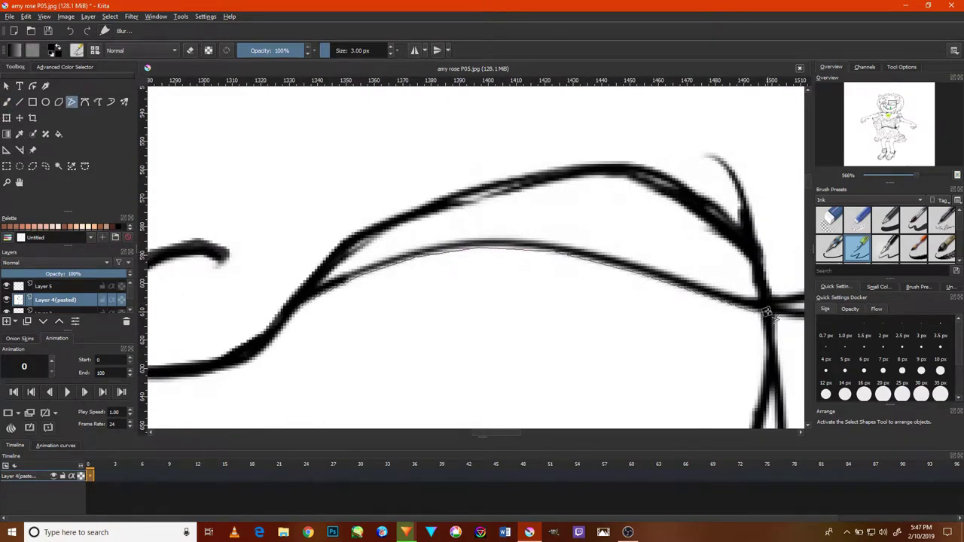
pyautogui.moveTo(327, 264); pyautogui.dragTo(747, 247)
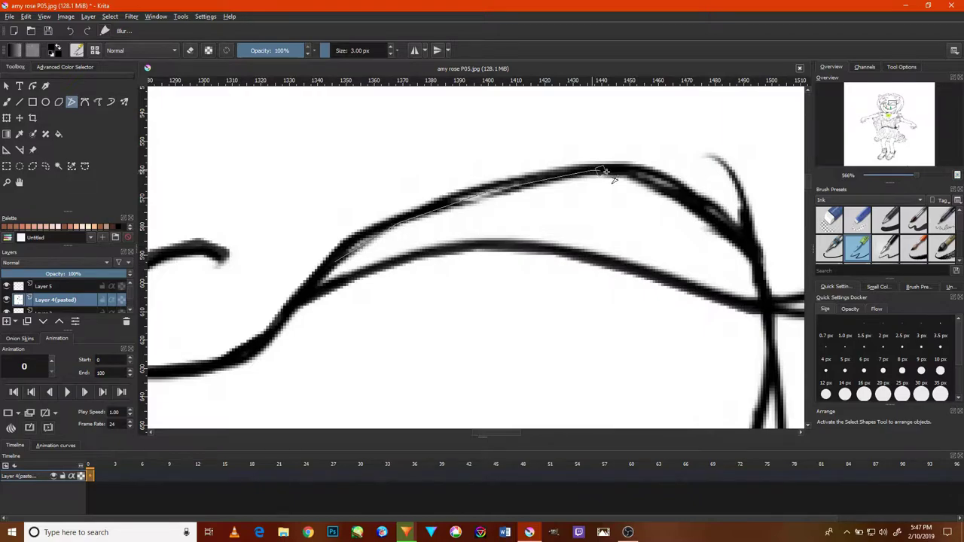
pyautogui.scroll(-2, 745, 226)
pyautogui.scroll(3, 745, 219)
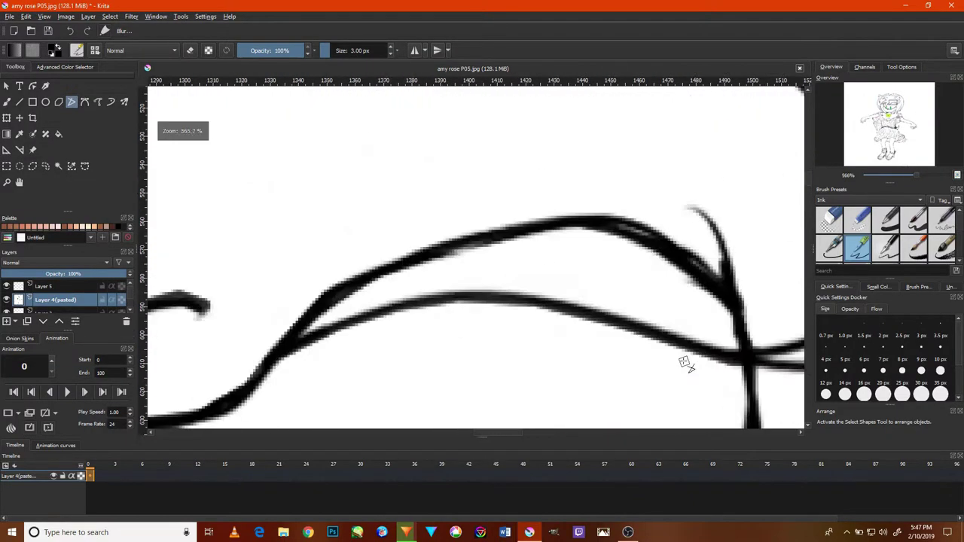
pyautogui.doubleClick(693, 147)
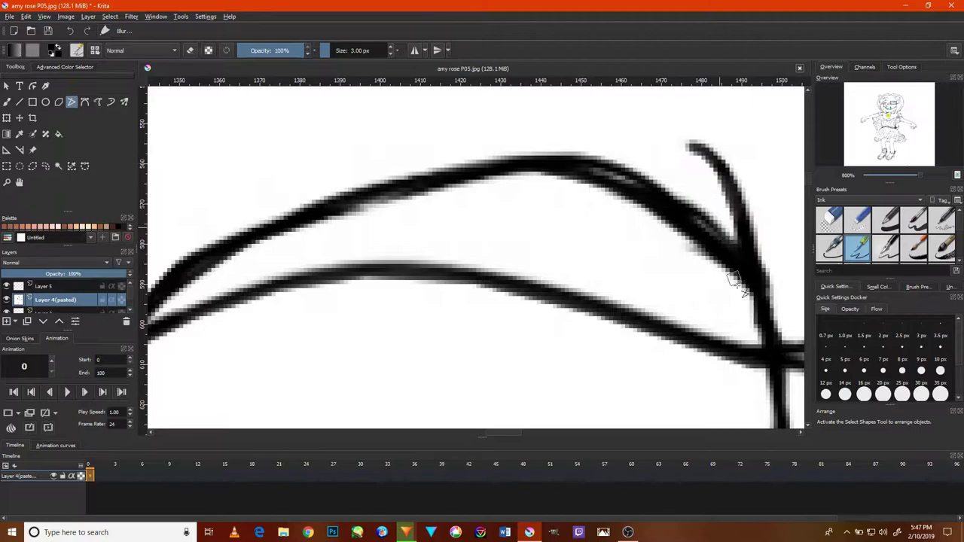
# Finish the quill edge curve as an ink stroke and bring the lower stroke into view.
pyautogui.scroll(-2, 663, 316)
pyautogui.scroll(-3, 668, 322)
pyautogui.scroll(5, 669, 322)
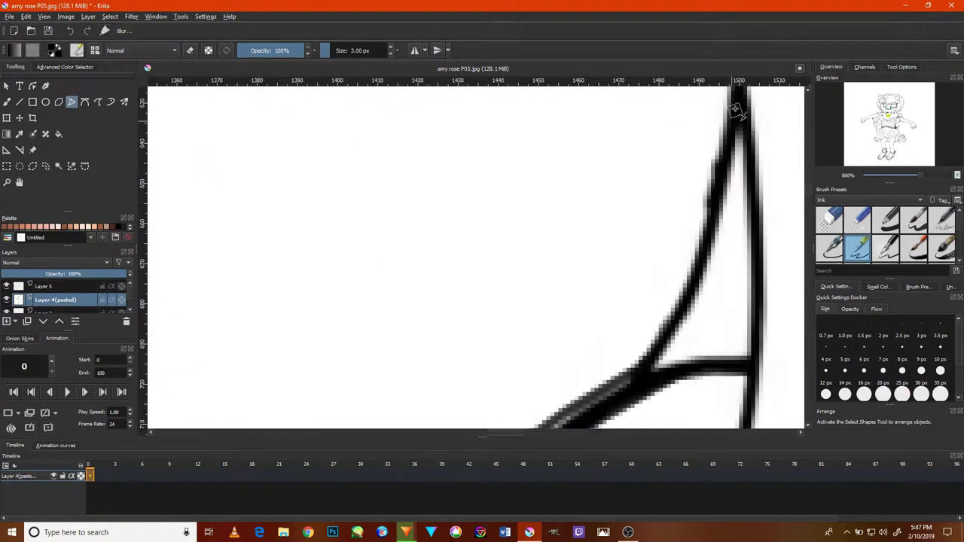
pyautogui.doubleClick(631, 374)
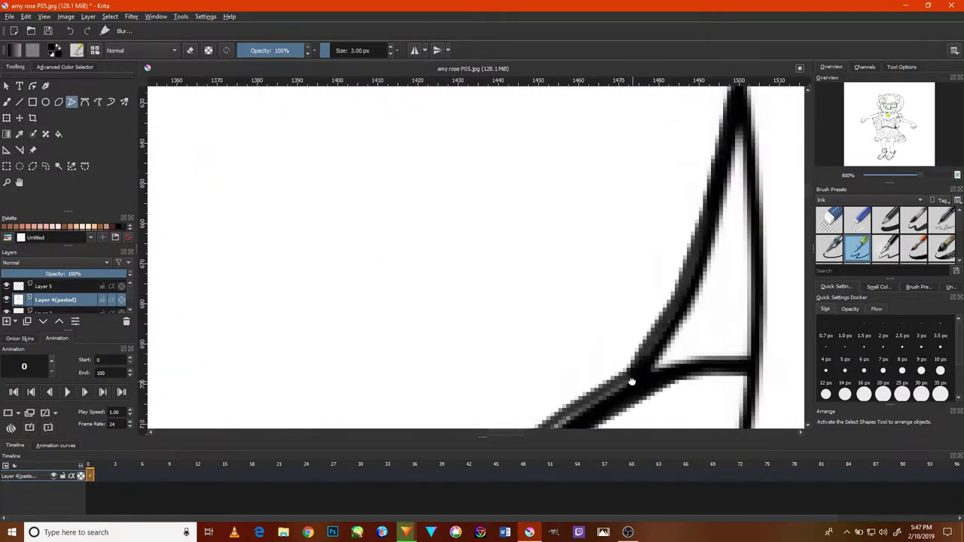
pyautogui.moveTo(635, 379); pyautogui.dragTo(673, 301)
# Ink the quill's edge line where the strokes cross beside the cheek.
pyautogui.scroll(-5, 556, 382)
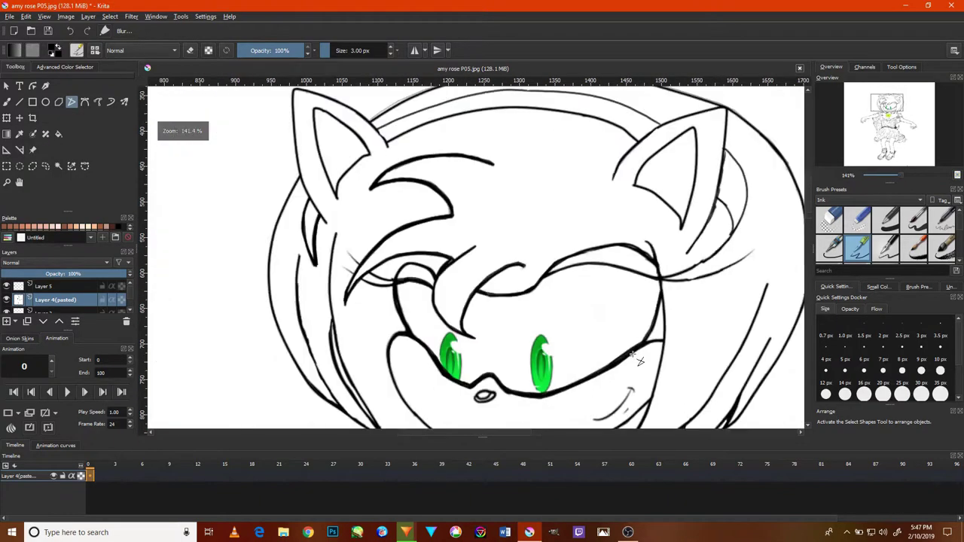
pyautogui.scroll(2, 633, 346)
pyautogui.scroll(3, 632, 346)
pyautogui.click(617, 232)
pyautogui.scroll(-5, 641, 357)
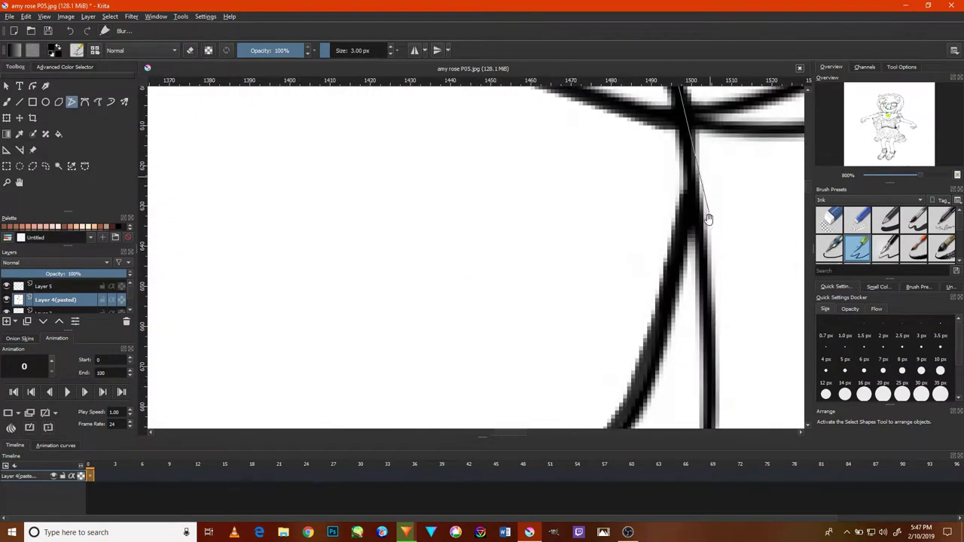
pyautogui.scroll(2, 693, 344)
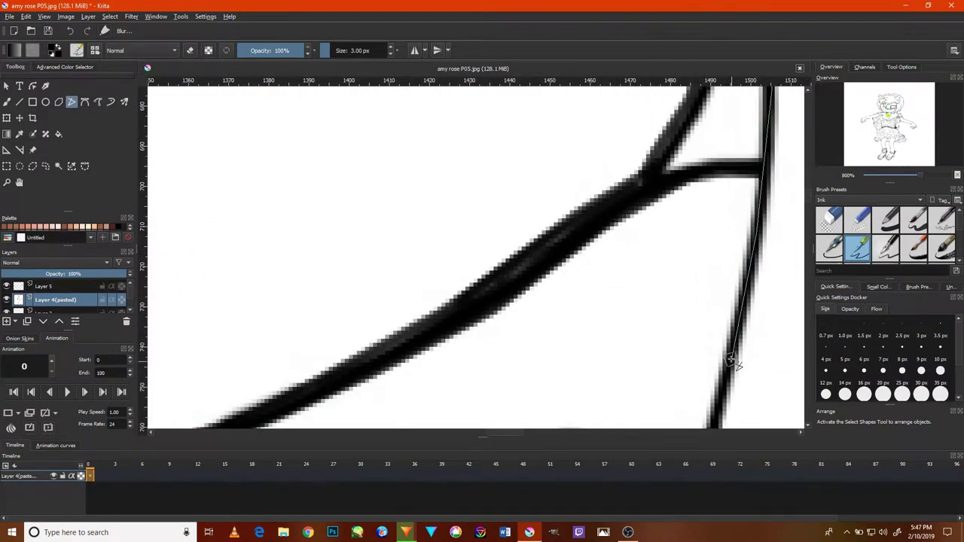
pyautogui.moveTo(731, 366); pyautogui.dragTo(802, 231)
pyautogui.moveTo(757, 323); pyautogui.dragTo(731, 399)
pyautogui.scroll(-10, 736, 388)
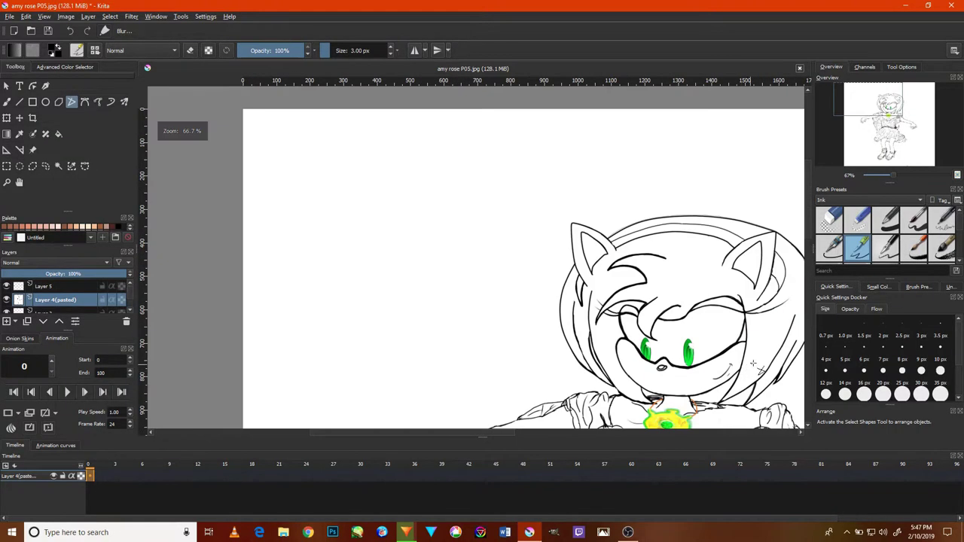
pyautogui.scroll(5, 737, 388)
pyautogui.scroll(-1, 691, 287)
pyautogui.scroll(5, 691, 287)
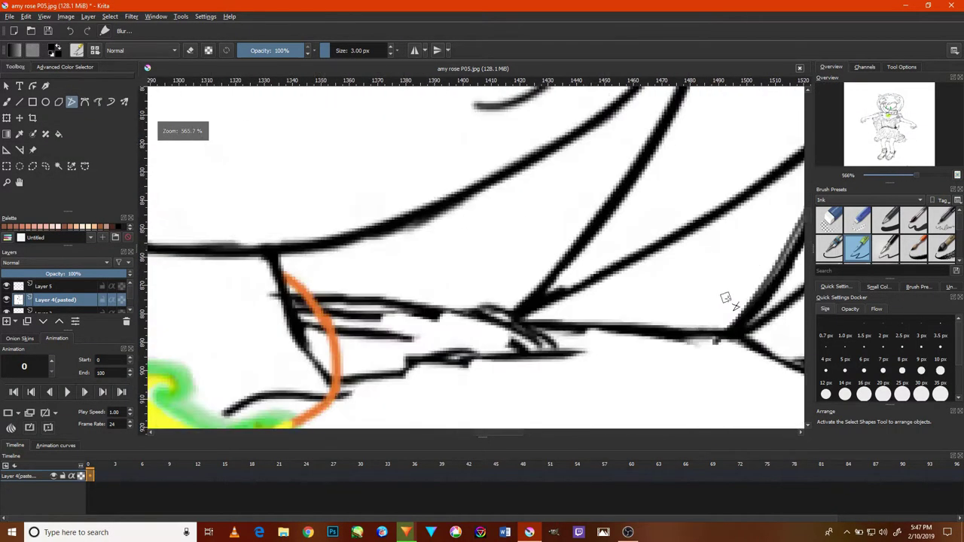
pyautogui.scroll(2, 727, 297)
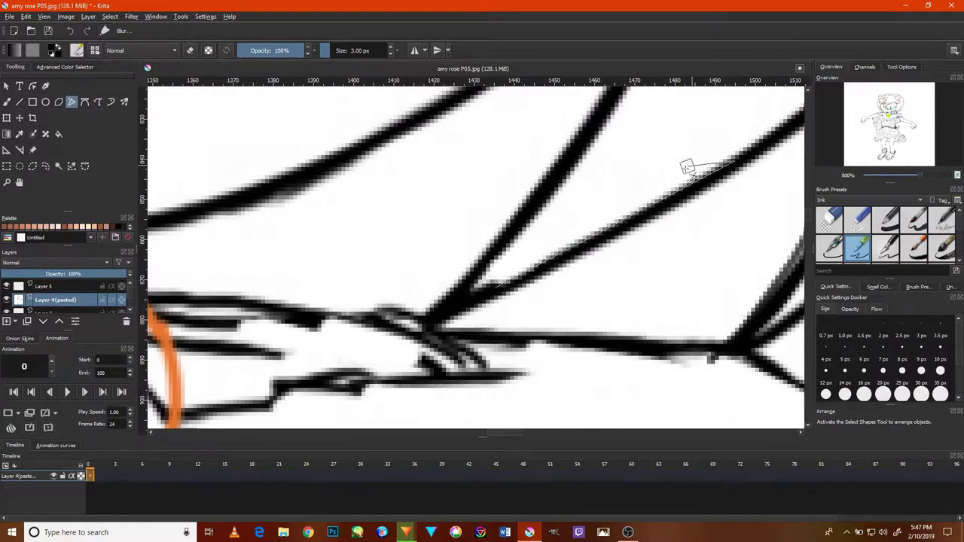
# Ink the lower and upper quill curves right of the eye.
pyautogui.moveTo(688, 166); pyautogui.dragTo(565, 264)
pyautogui.moveTo(731, 189); pyautogui.dragTo(684, 276)
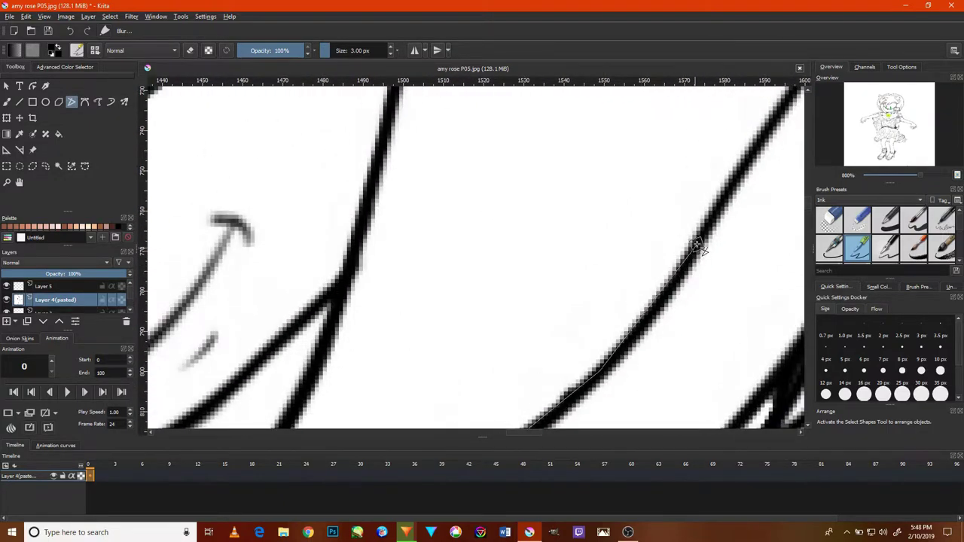
pyautogui.scroll(-3, 715, 224)
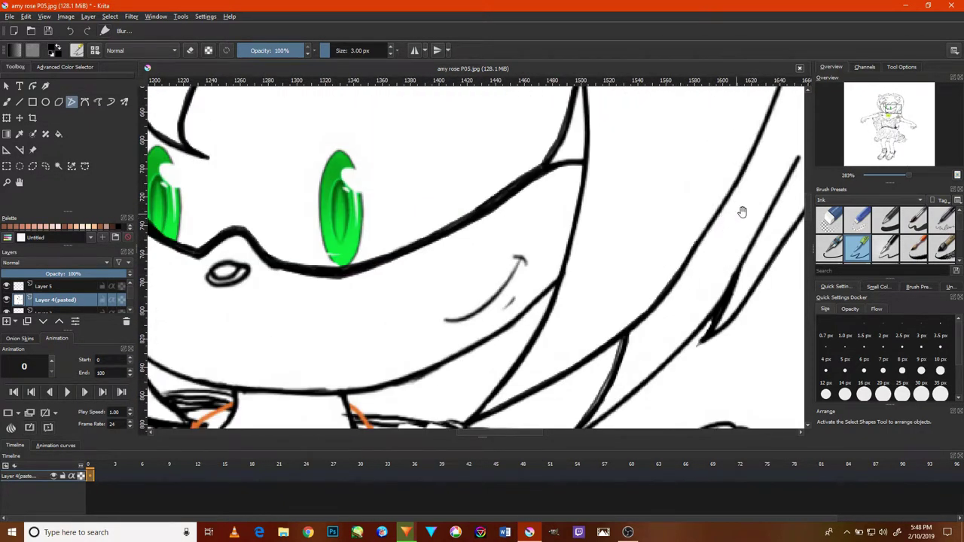
pyautogui.moveTo(742, 211); pyautogui.dragTo(608, 370)
pyautogui.scroll(2, 497, 188)
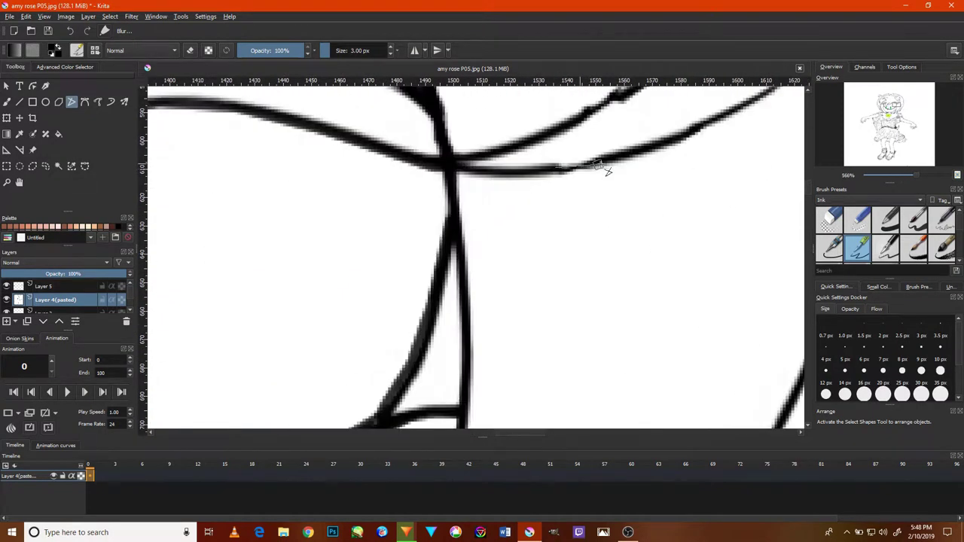
pyautogui.moveTo(750, 110); pyautogui.dragTo(726, 123)
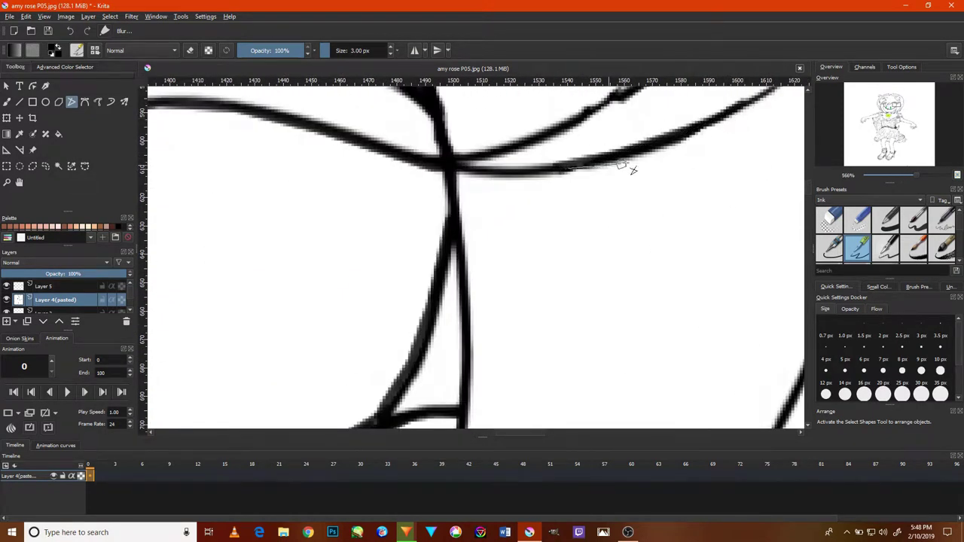
pyautogui.moveTo(624, 161)
pyautogui.mouseDown()
pyautogui.moveTo(708, 129)
pyautogui.moveTo(563, 213)
pyautogui.mouseUp()
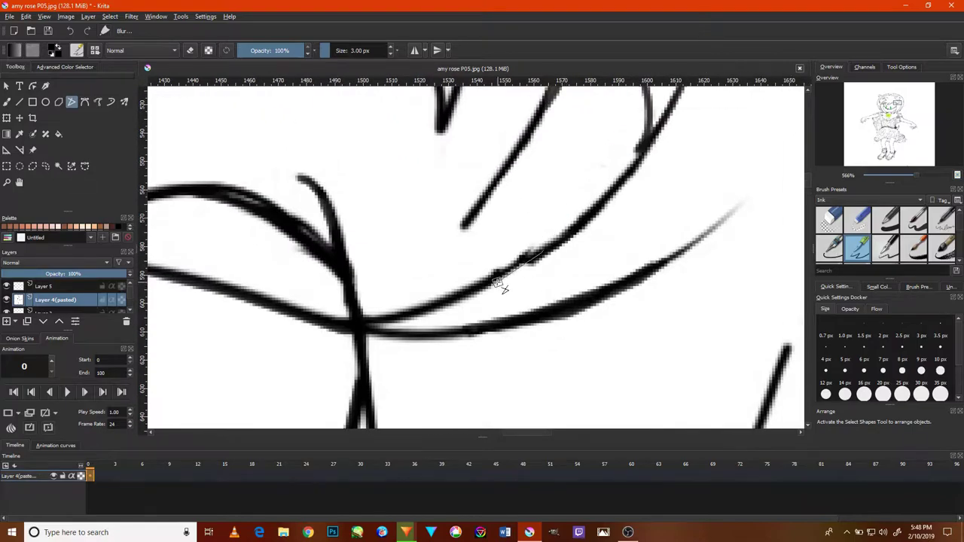
pyautogui.moveTo(352, 329); pyautogui.dragTo(512, 269)
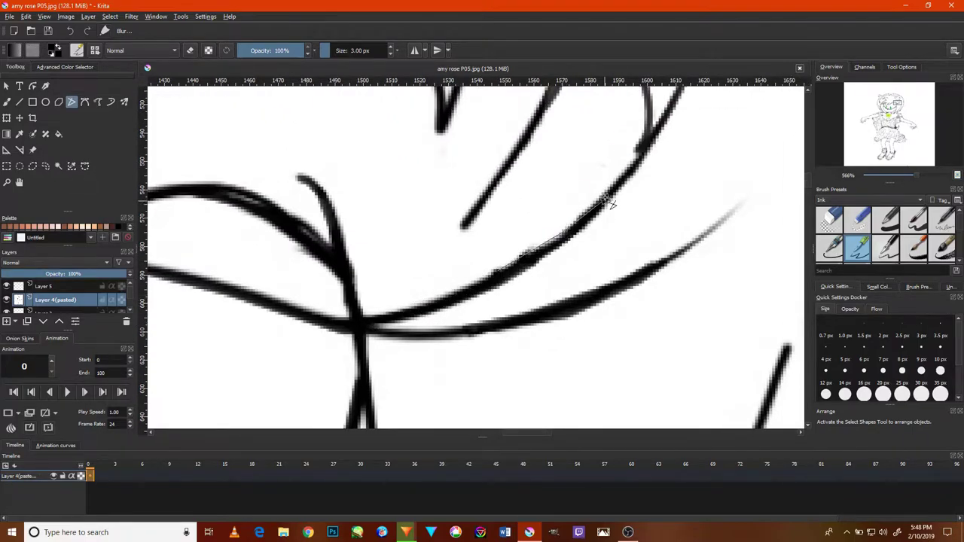
pyautogui.moveTo(642, 149); pyautogui.dragTo(644, 148)
# Reset the view to the whole face and set the brush to erase mode.
pyautogui.press('1')
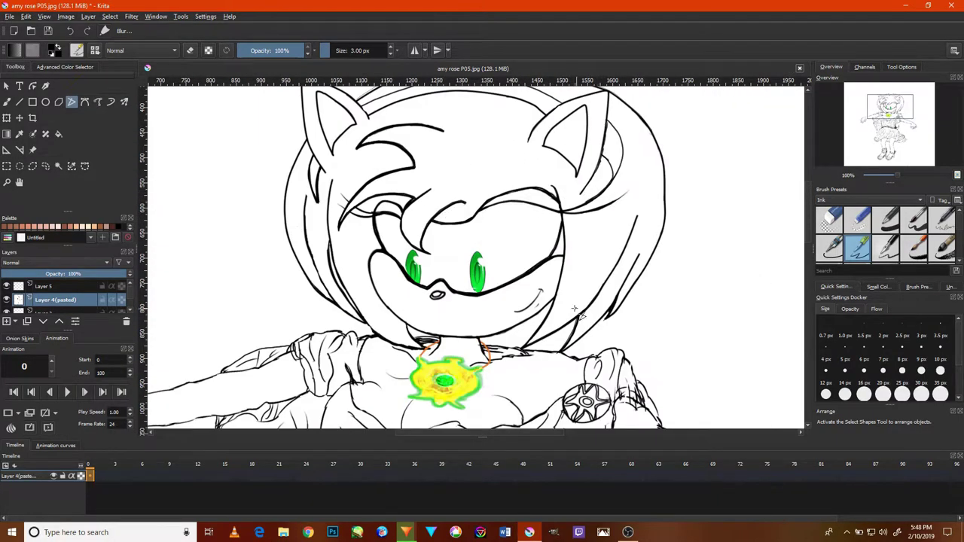
pyautogui.scroll(2, 343, 292)
pyautogui.press('e')
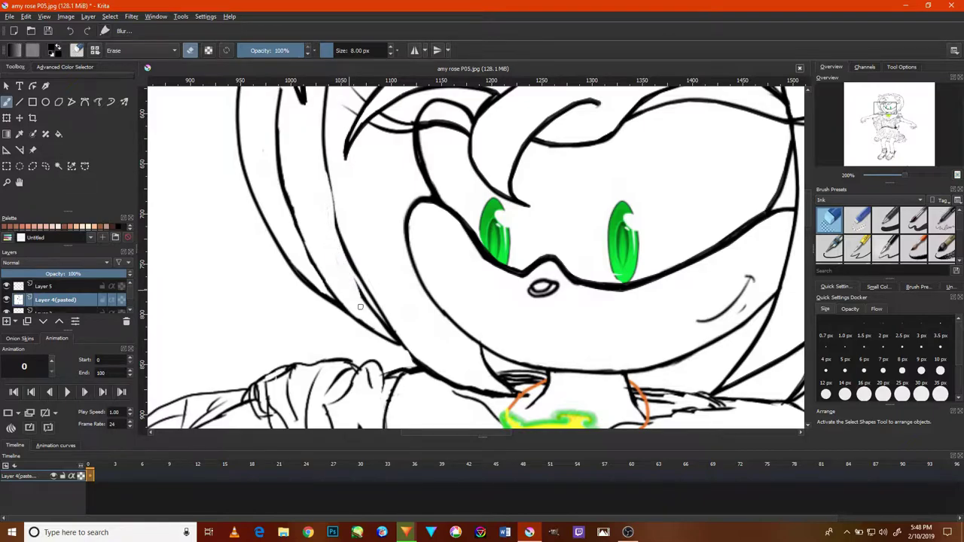
pyautogui.scroll(4, 364, 356)
# Erase the stray top of the thin line and re-ink the hair strand beside the face.
pyautogui.moveTo(379, 290)
pyautogui.mouseDown()
pyautogui.moveTo(391, 290)
pyautogui.moveTo(393, 276)
pyautogui.moveTo(388, 302)
pyautogui.mouseUp()
pyautogui.press('e')
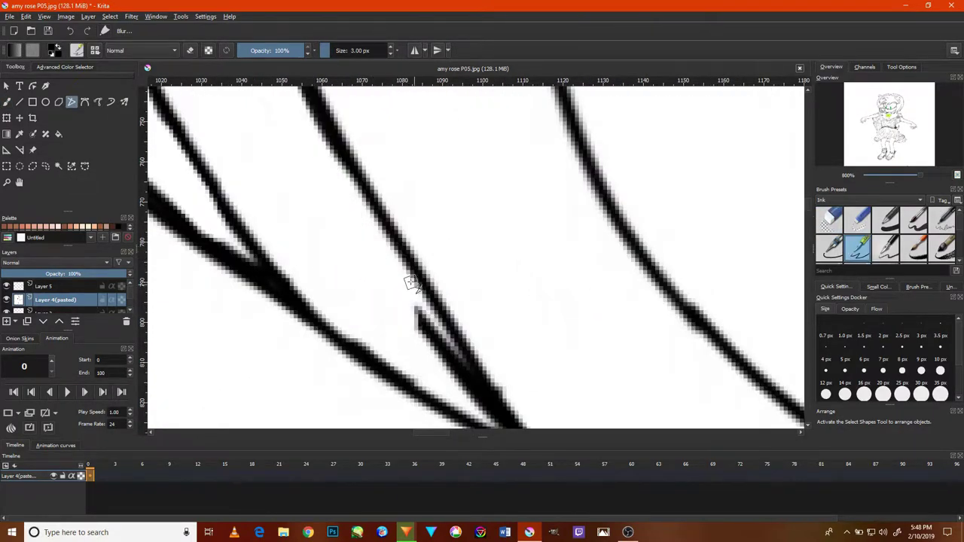
pyautogui.scroll(-5, 411, 282)
pyautogui.scroll(2, 380, 225)
pyautogui.scroll(2, 374, 234)
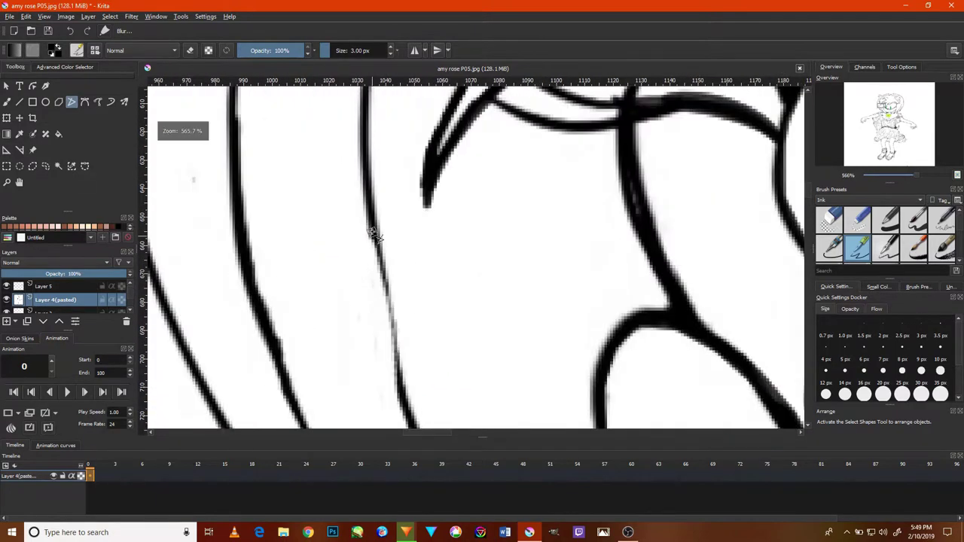
pyautogui.moveTo(373, 234); pyautogui.dragTo(379, 273)
# Draw straight ink lines along the lower hair strands.
pyautogui.click(133, 12)
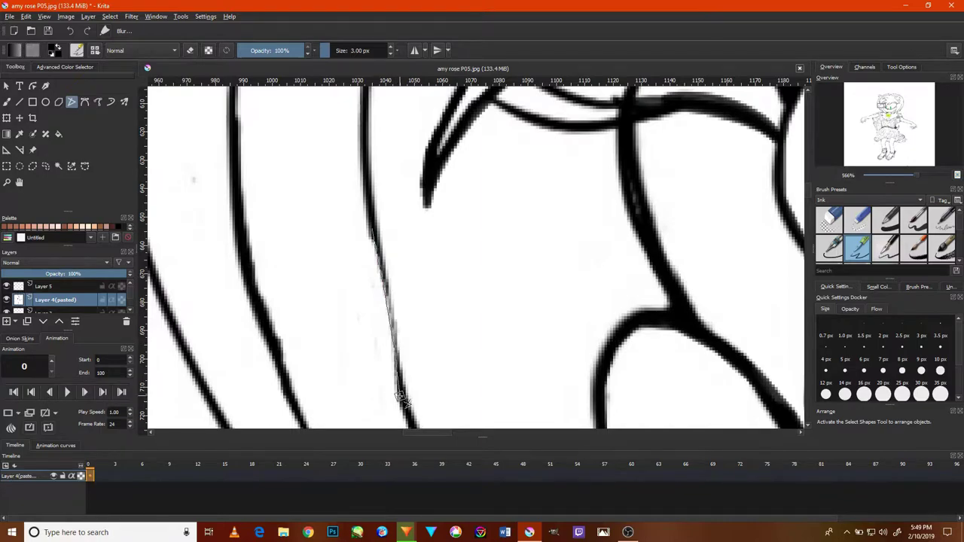
pyautogui.moveTo(404, 397); pyautogui.dragTo(395, 365)
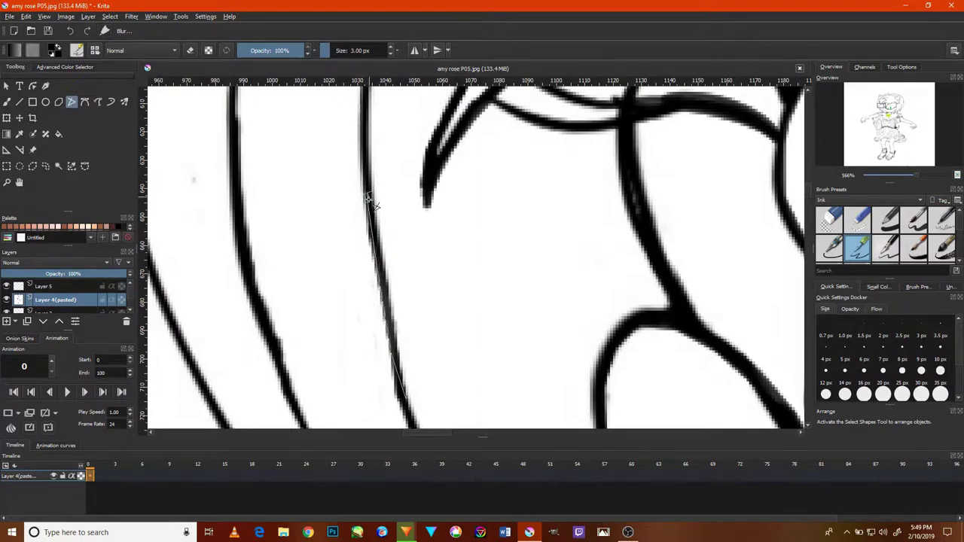
pyautogui.moveTo(400, 293); pyautogui.dragTo(370, 127)
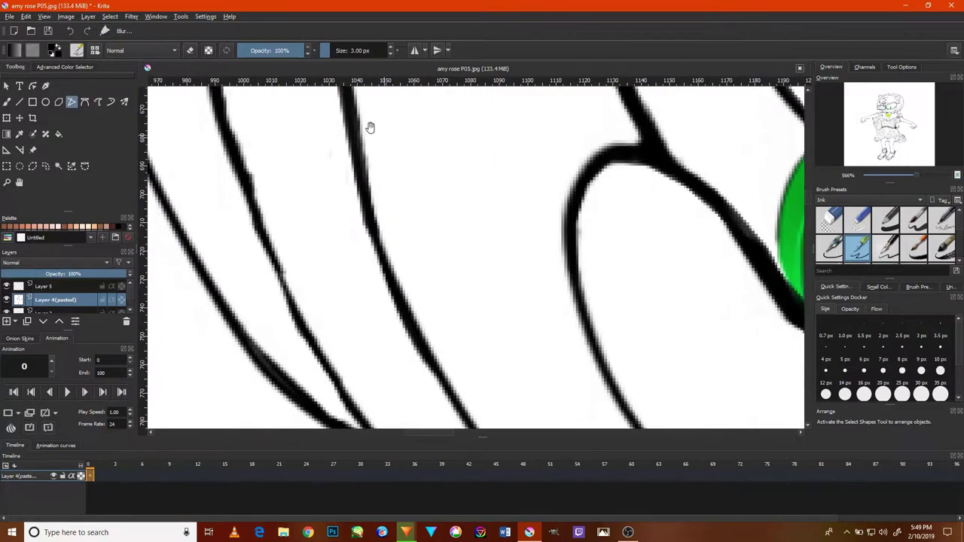
pyautogui.moveTo(435, 340); pyautogui.dragTo(415, 309)
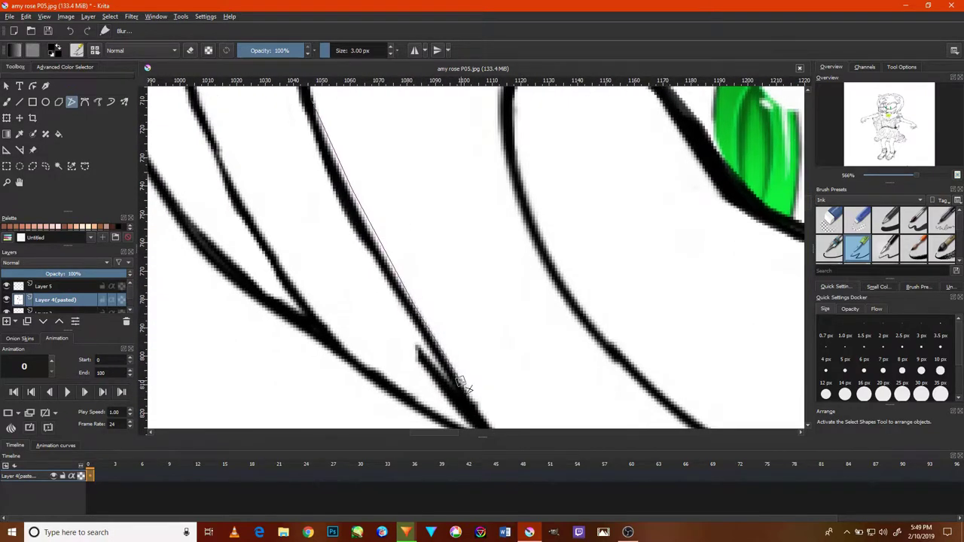
pyautogui.moveTo(479, 419); pyautogui.dragTo(480, 421)
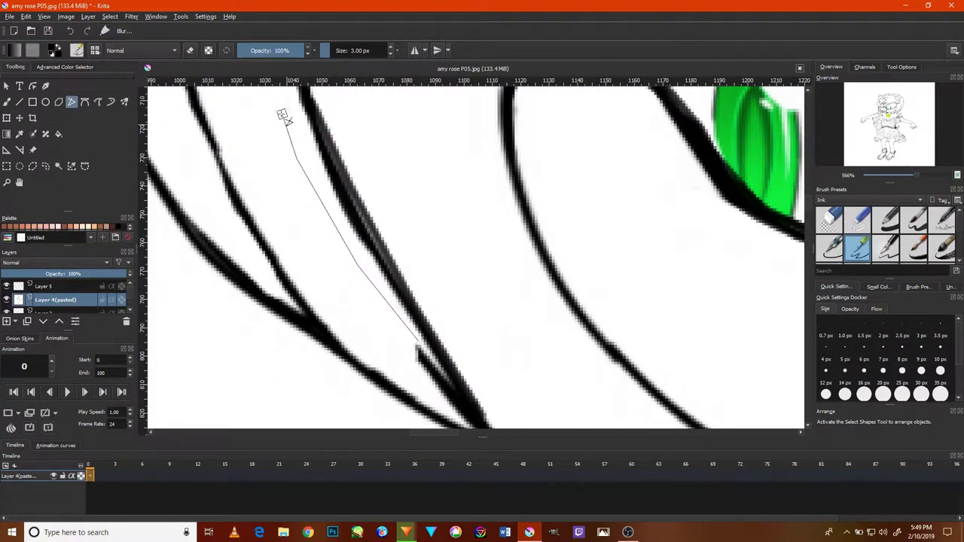
pyautogui.moveTo(365, 271); pyautogui.dragTo(276, 111)
pyautogui.moveTo(329, 235); pyautogui.dragTo(277, 112)
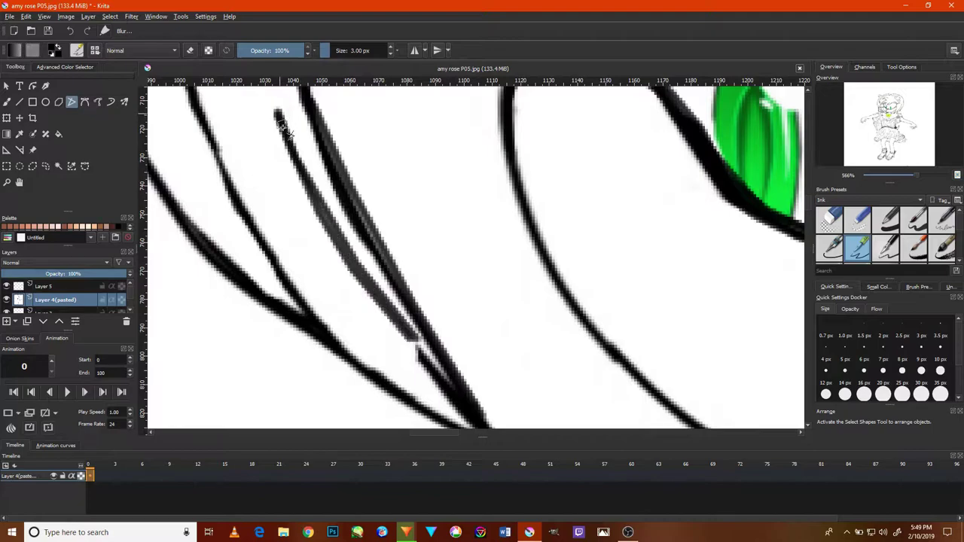
pyautogui.moveTo(418, 354); pyautogui.dragTo(355, 299)
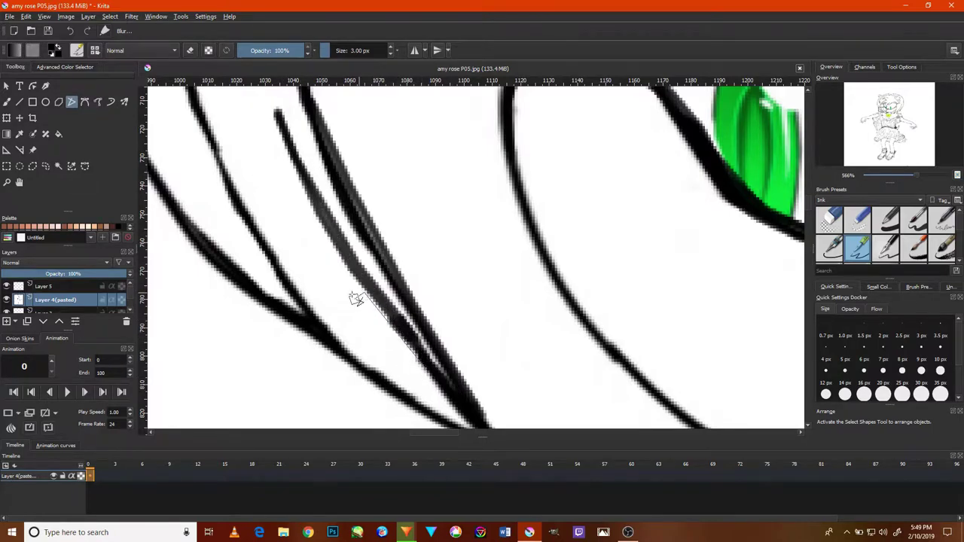
pyautogui.moveTo(272, 112); pyautogui.dragTo(272, 113)
# Pan across the upper hair strands, then reset to view the whole head.
pyautogui.scroll(-5, 331, 323)
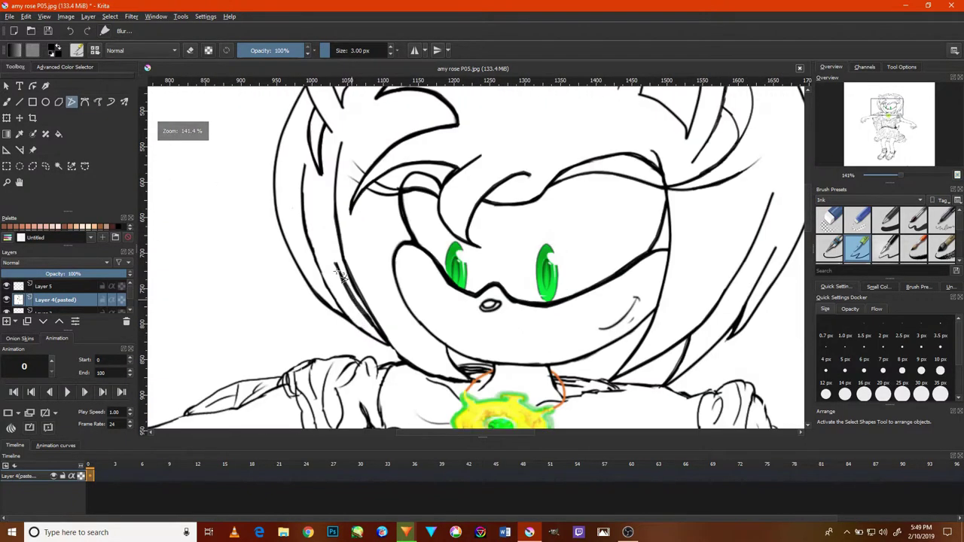
pyautogui.scroll(3, 333, 327)
pyautogui.scroll(2, 391, 324)
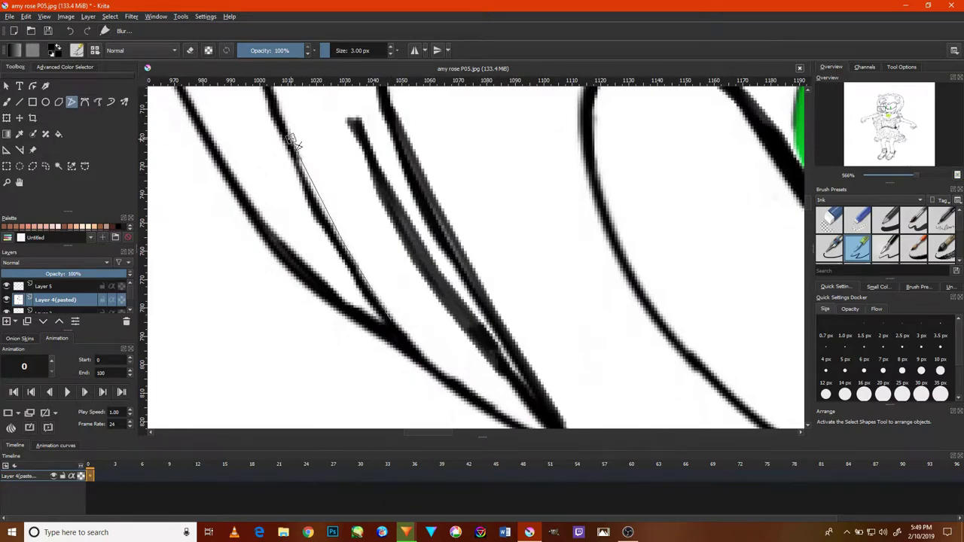
pyautogui.moveTo(280, 156); pyautogui.dragTo(312, 236)
pyautogui.moveTo(286, 146); pyautogui.dragTo(291, 252)
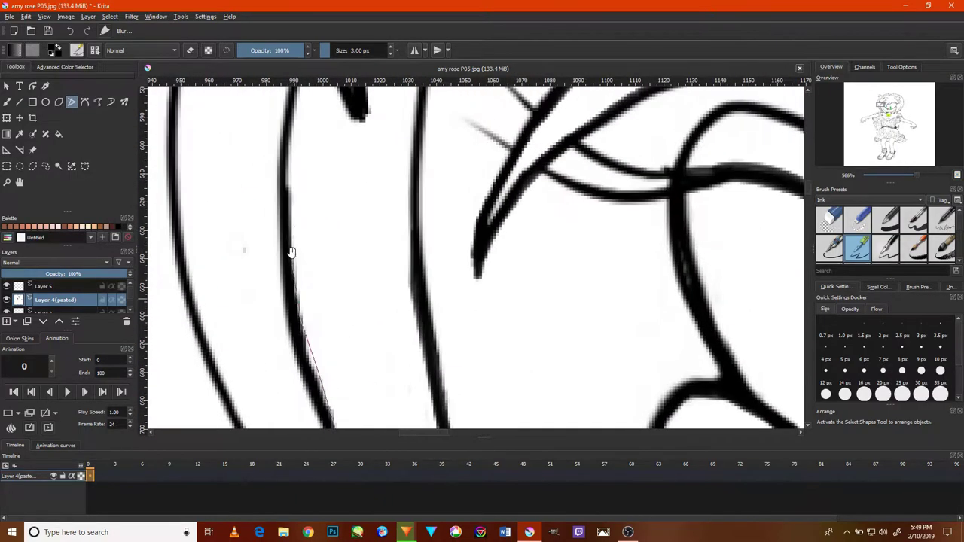
pyautogui.moveTo(289, 150); pyautogui.dragTo(290, 318)
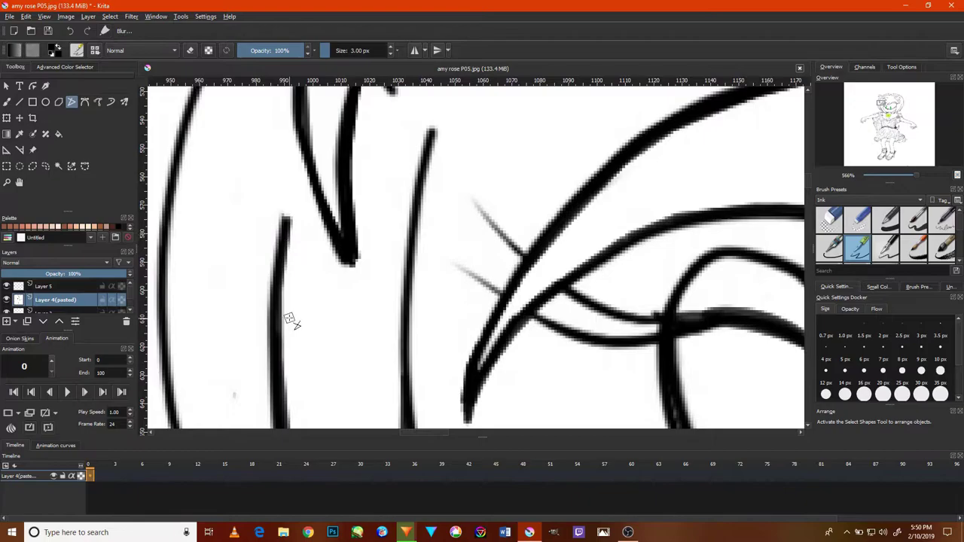
pyautogui.press('1')
# Draw the last short straight ink lines along the face outline.
pyautogui.scroll(4, 293, 310)
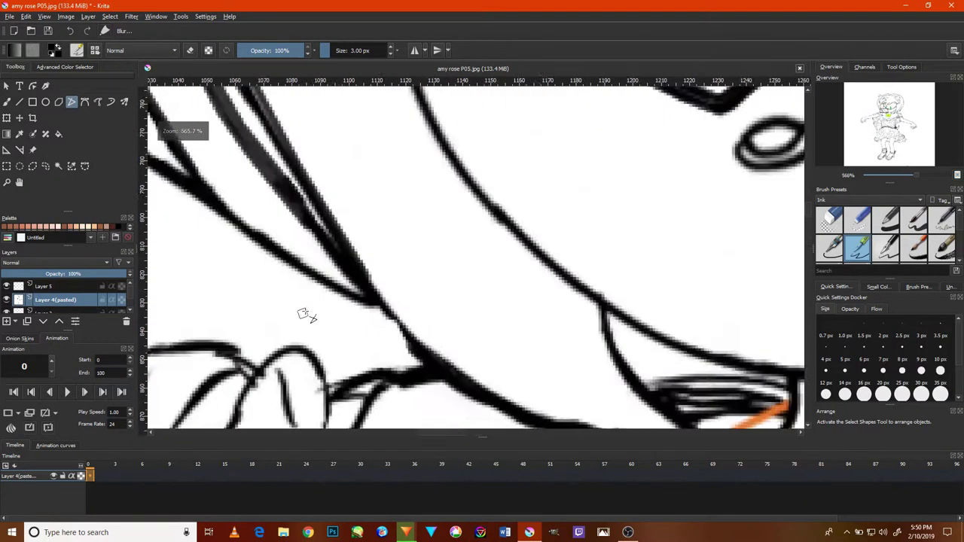
pyautogui.scroll(3, 303, 314)
pyautogui.moveTo(397, 297); pyautogui.dragTo(400, 282)
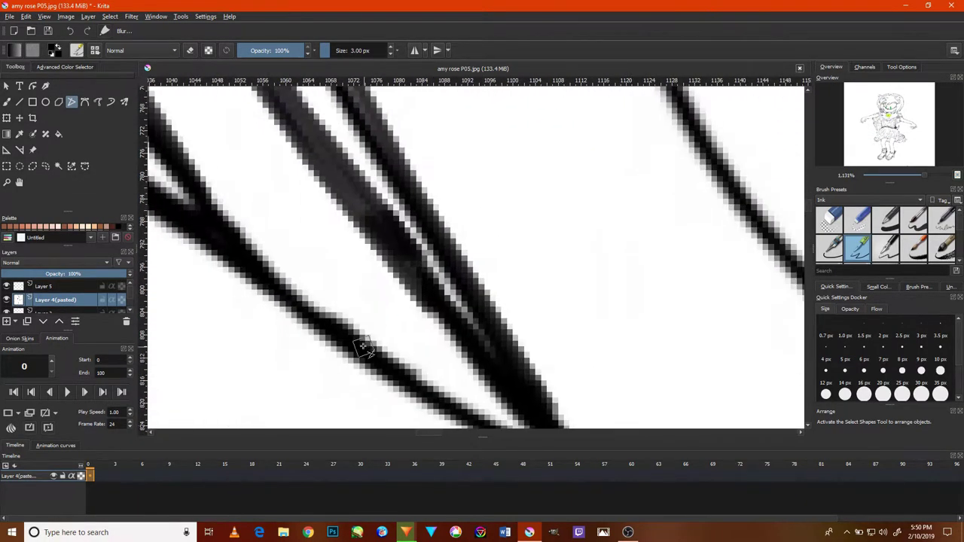
pyautogui.moveTo(353, 336); pyautogui.dragTo(252, 243)
pyautogui.moveTo(205, 194); pyautogui.dragTo(205, 195)
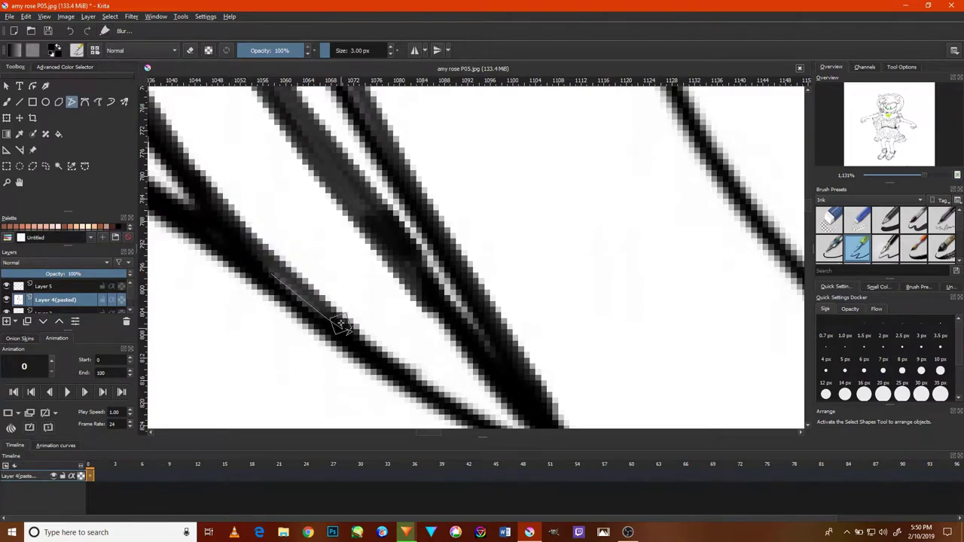
pyautogui.moveTo(340, 324); pyautogui.dragTo(311, 307)
pyautogui.scroll(-8, 312, 307)
# Switch to the eraser preset in erase mode and remove stray strokes around the face.
pyautogui.press('b')
pyautogui.press('e')
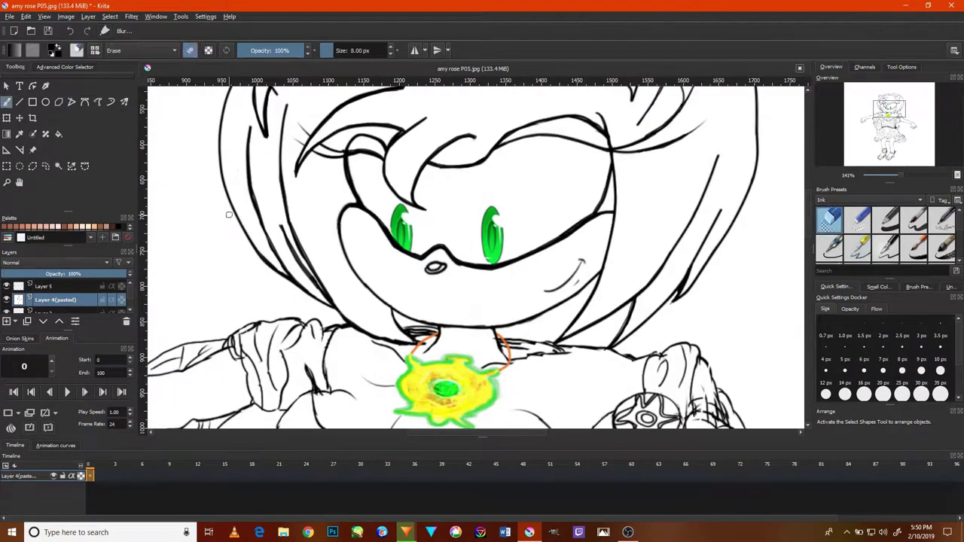
pyautogui.keyDown('ctrl'); pyautogui.scroll(5, 289, 242); pyautogui.keyUp('ctrl')
pyautogui.moveTo(256, 181); pyautogui.dragTo(296, 263)
pyautogui.moveTo(380, 407)
pyautogui.mouseDown()
pyautogui.moveTo(300, 295)
pyautogui.moveTo(389, 415)
pyautogui.mouseUp()
pyautogui.scroll(-4, 389, 415)
pyautogui.scroll(-3, 389, 415)
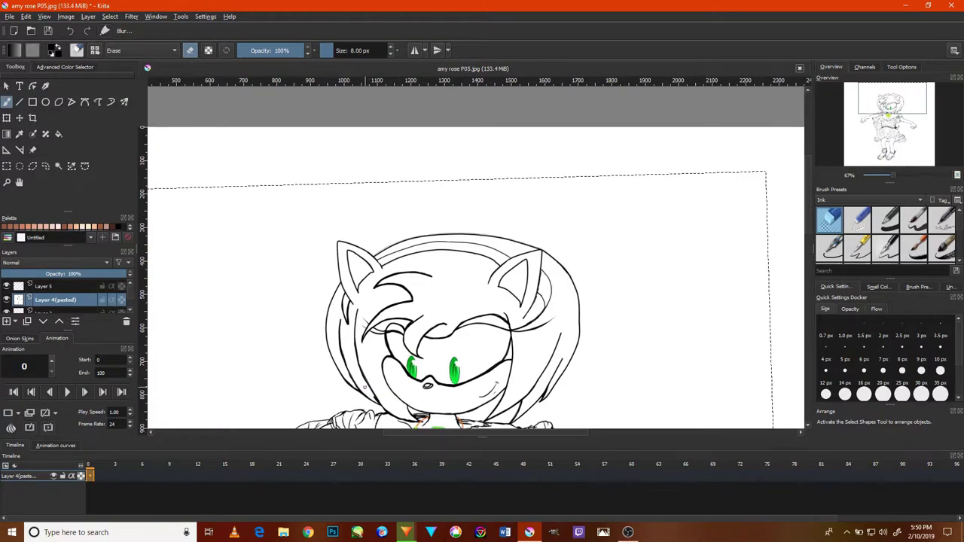
pyautogui.keyDown('ctrl'); pyautogui.scroll(2, 512, 290); pyautogui.keyUp('ctrl')
pyautogui.keyDown('ctrl'); pyautogui.scroll(2, 512, 290); pyautogui.keyUp('ctrl')
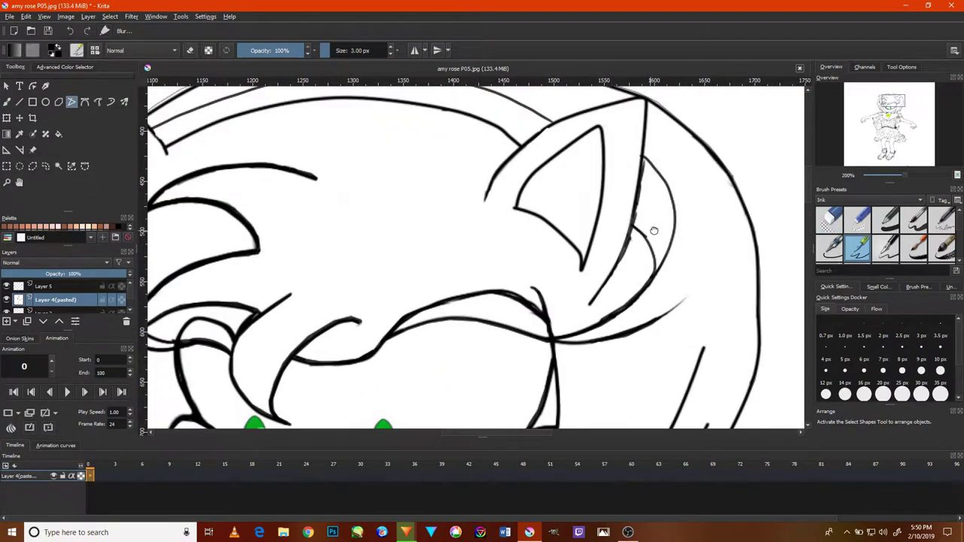
pyautogui.keyDown('ctrl'); pyautogui.scroll(4, 587, 303); pyautogui.keyUp('ctrl')
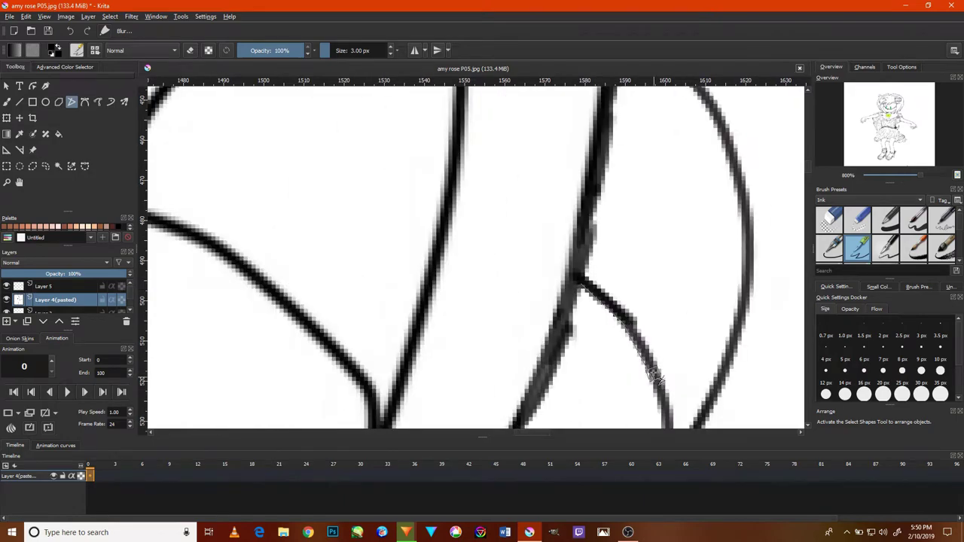
pyautogui.keyDown('ctrl'); pyautogui.scroll(-2, 654, 375); pyautogui.keyUp('ctrl')
pyautogui.keyDown('ctrl'); pyautogui.scroll(2, 682, 334); pyautogui.keyUp('ctrl')
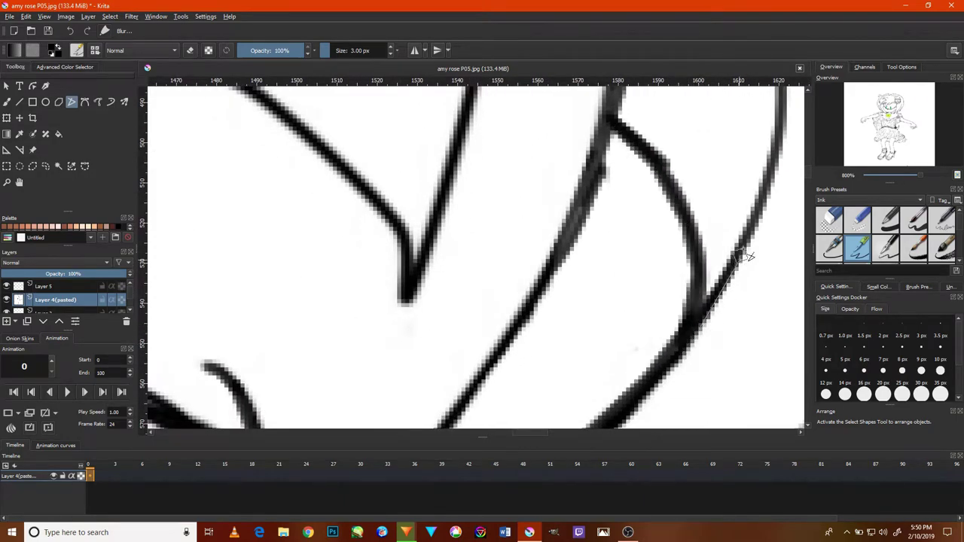
# Trace the right ear's upper curve as a polyline and ink it.
pyautogui.click(705, 297)
pyautogui.click(699, 208)
pyautogui.click(645, 189)
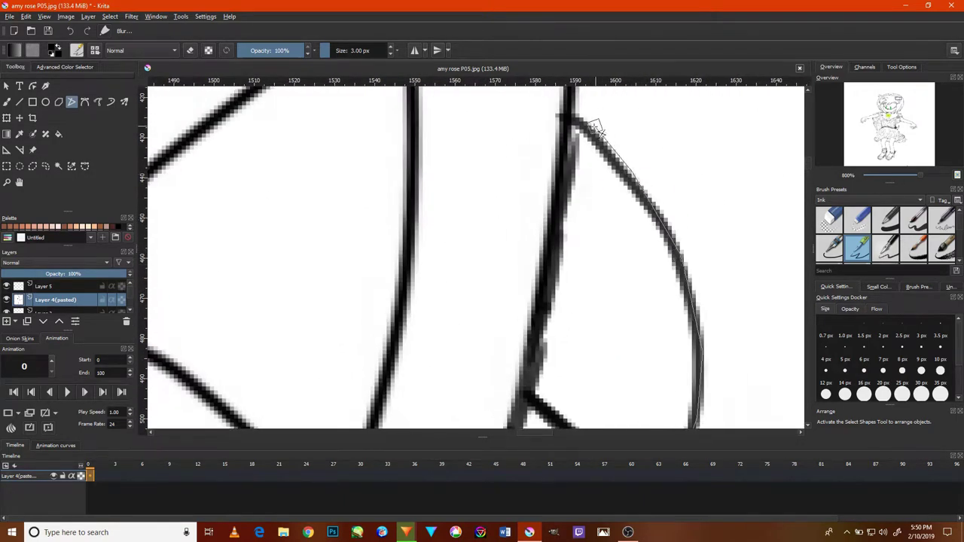
pyautogui.doubleClick(573, 131)
pyautogui.scroll(-5, 610, 189)
pyautogui.hscroll(-3, 579, 312)
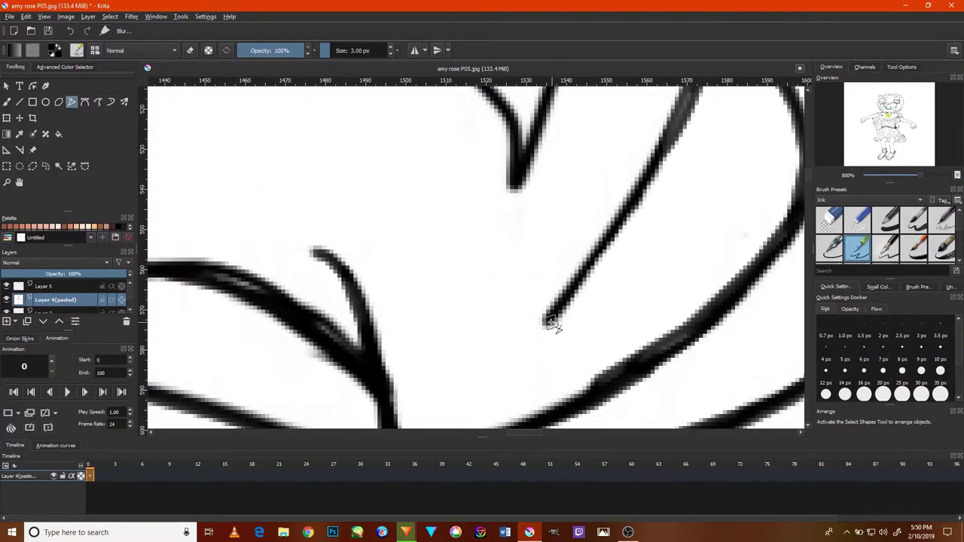
# Place polyline points along the ear edge, its top corner and the line junction.
pyautogui.click(549, 323)
pyautogui.click(663, 154)
pyautogui.scroll(3, 655, 249)
pyautogui.scroll(2, 650, 329)
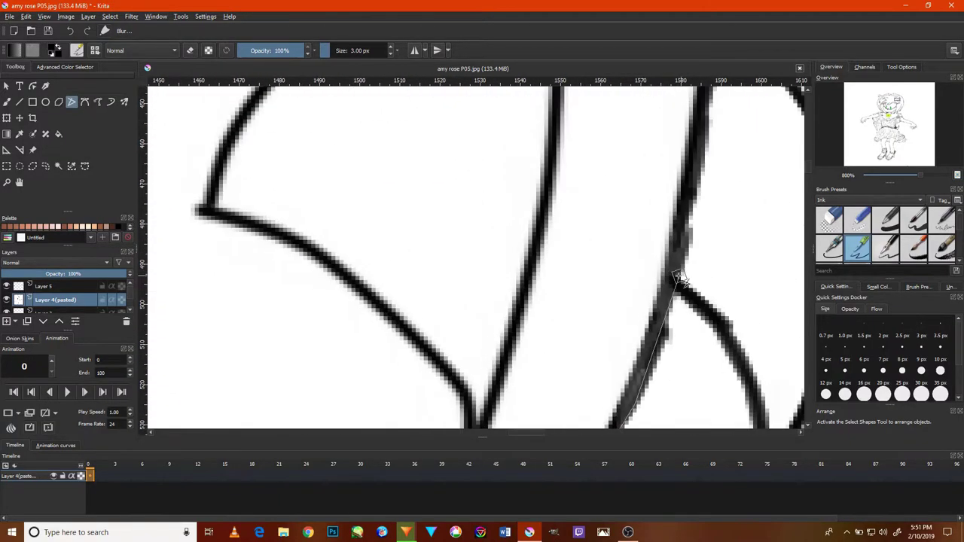
pyautogui.scroll(2, 708, 165)
pyautogui.scroll(3, 700, 202)
pyautogui.click(720, 130)
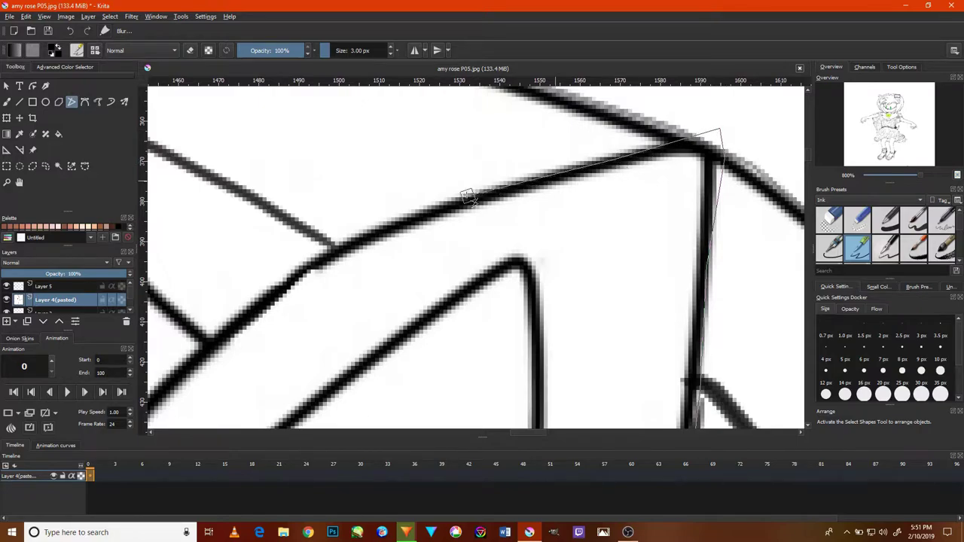
pyautogui.click(336, 259)
pyautogui.scroll(-3, 394, 224)
pyautogui.hscroll(-3, 339, 247)
pyautogui.scroll(-2, 297, 351)
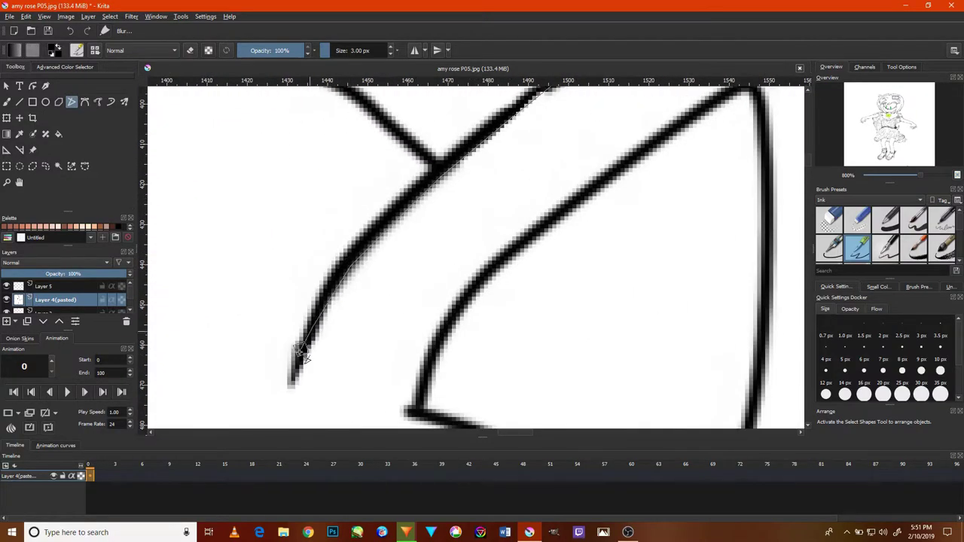
pyautogui.click(294, 354)
# Extend the path up along the stroke and finish inking the right ear outline.
pyautogui.hscroll(5, 509, 236)
pyautogui.scroll(1, 527, 188)
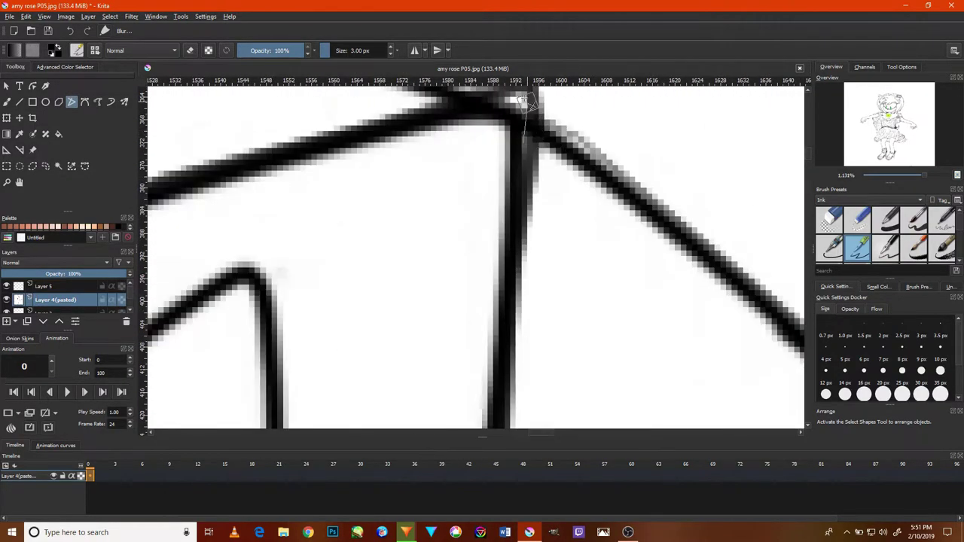
pyautogui.scroll(-4, 452, 279)
pyautogui.hscroll(-3, 535, 183)
pyautogui.scroll(-1, 407, 203)
pyautogui.hscroll(-1, 279, 226)
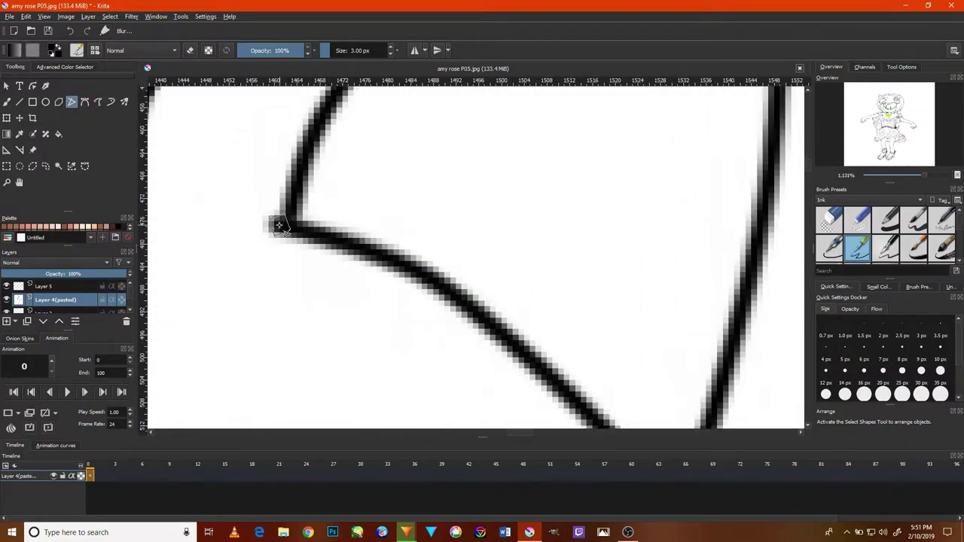
pyautogui.scroll(3, 318, 140)
pyautogui.hscroll(3, 376, 226)
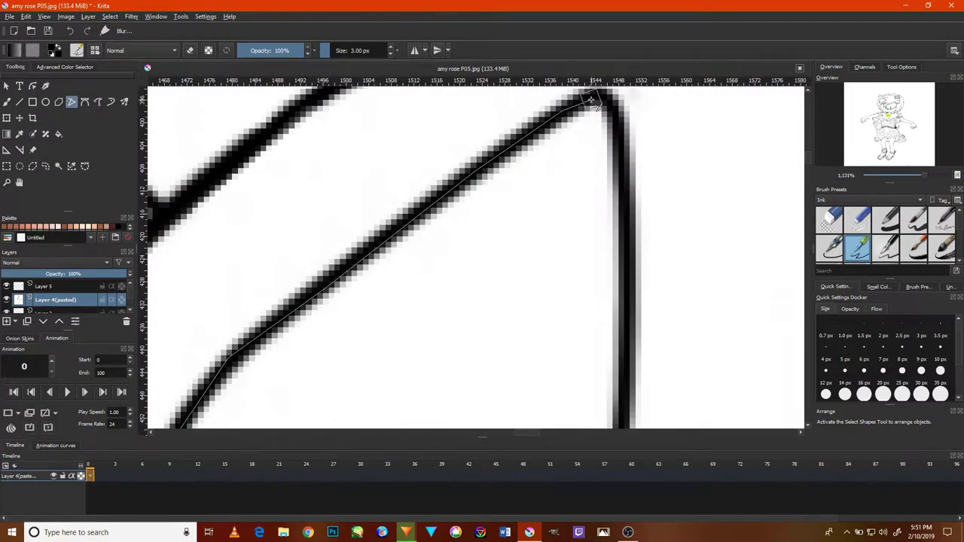
pyautogui.scroll(-3, 648, 166)
pyautogui.hscroll(-1, 663, 150)
pyautogui.scroll(-1, 648, 338)
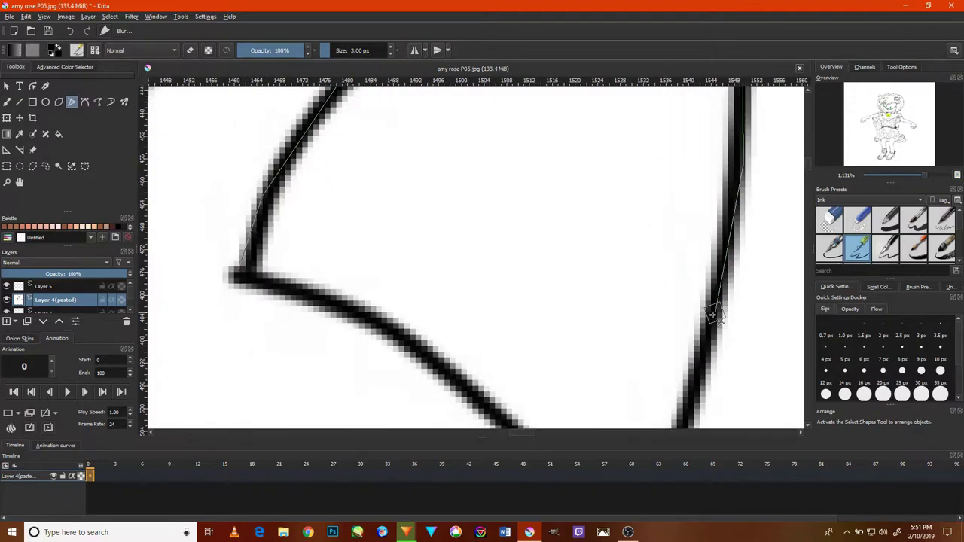
pyautogui.scroll(-1, 710, 317)
pyautogui.scroll(-2, 714, 363)
pyautogui.scroll(3, 715, 332)
pyautogui.hscroll(-2, 711, 347)
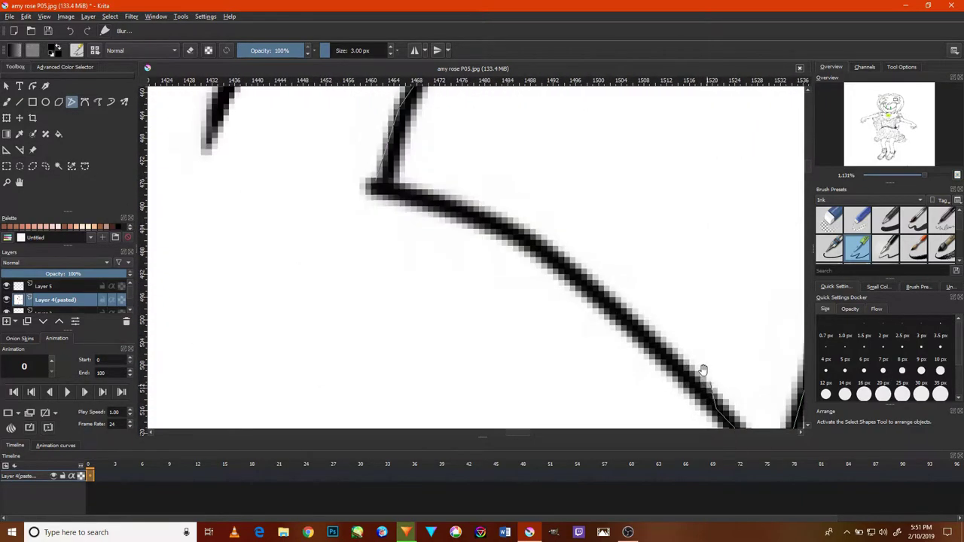
pyautogui.moveTo(573, 259); pyautogui.dragTo(476, 217)
pyautogui.doubleClick(373, 184)
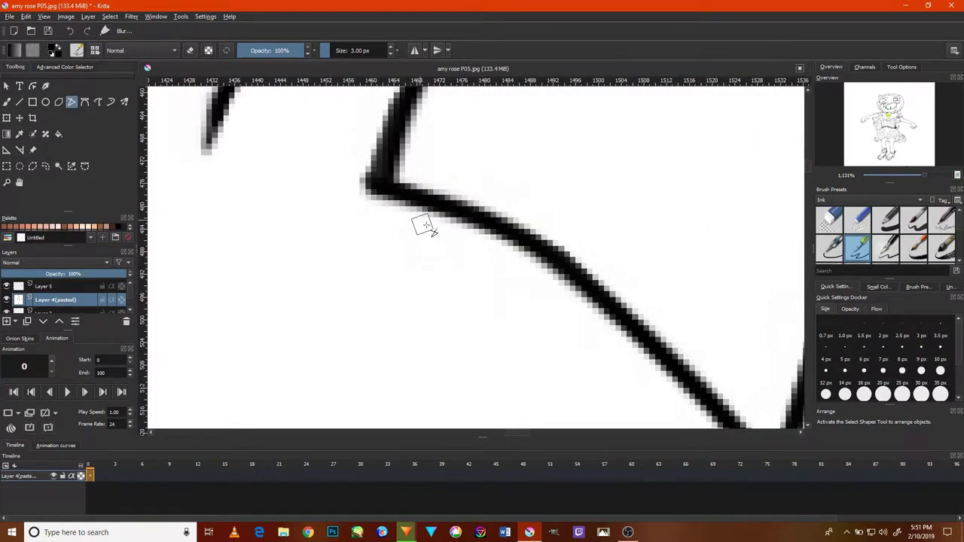
pyautogui.scroll(2, 420, 226)
pyautogui.scroll(-10, 422, 180)
# Trace the left ear's outer edge in clean 3 px ink and commit it.
pyautogui.scroll(1, 301, 196)
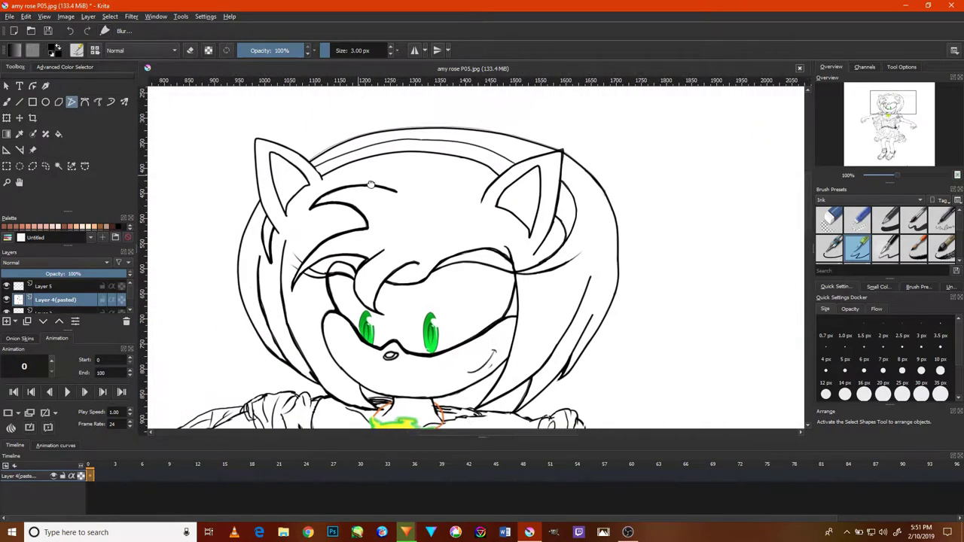
pyautogui.scroll(4, 376, 301)
pyautogui.scroll(2, 472, 407)
pyautogui.moveTo(427, 345)
pyautogui.mouseDown()
pyautogui.moveTo(345, 175)
pyautogui.moveTo(350, 137)
pyautogui.moveTo(379, 204)
pyautogui.mouseUp()
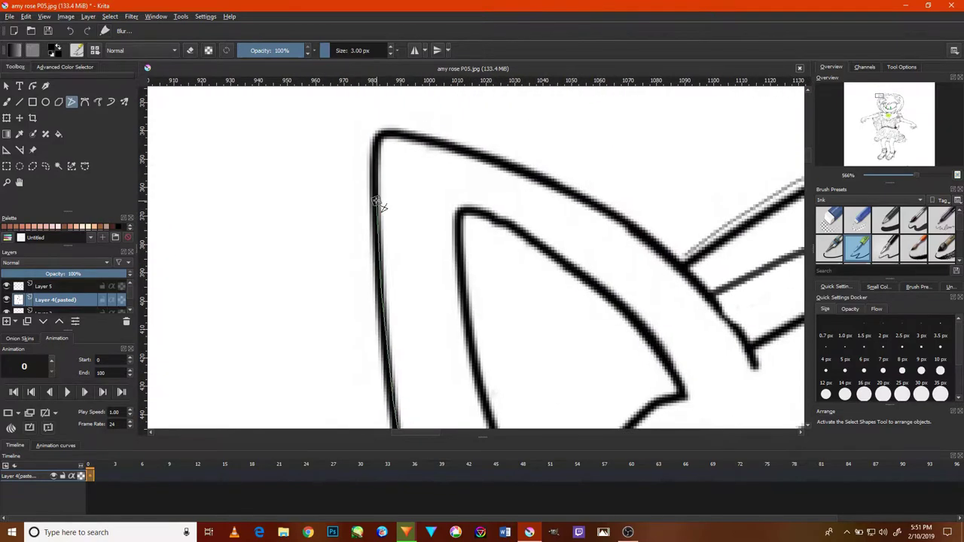
pyautogui.moveTo(547, 181); pyautogui.dragTo(631, 235)
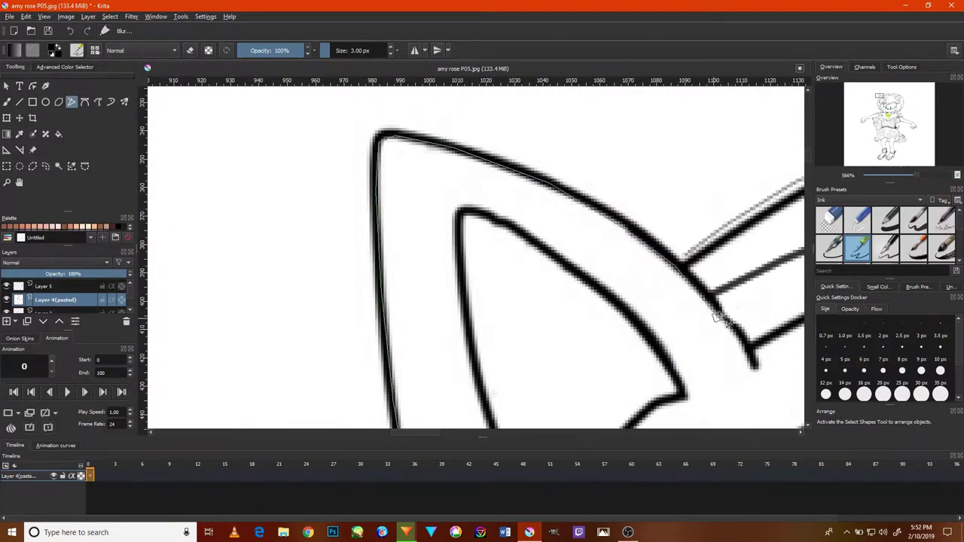
pyautogui.moveTo(756, 369); pyautogui.dragTo(742, 343)
# Trace the left ear's lower, outer and inner edges to complete its path.
pyautogui.scroll(-3, 693, 351)
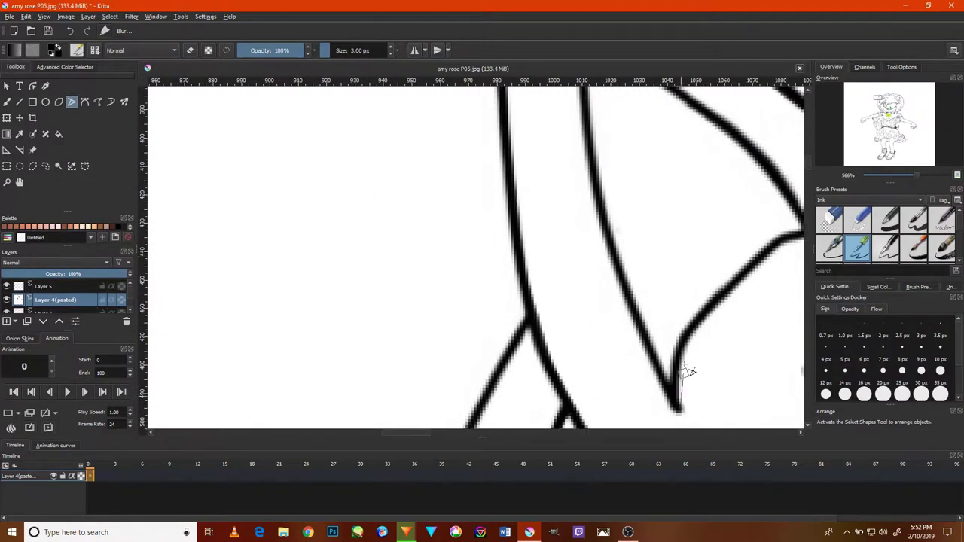
pyautogui.moveTo(757, 283); pyautogui.dragTo(719, 302)
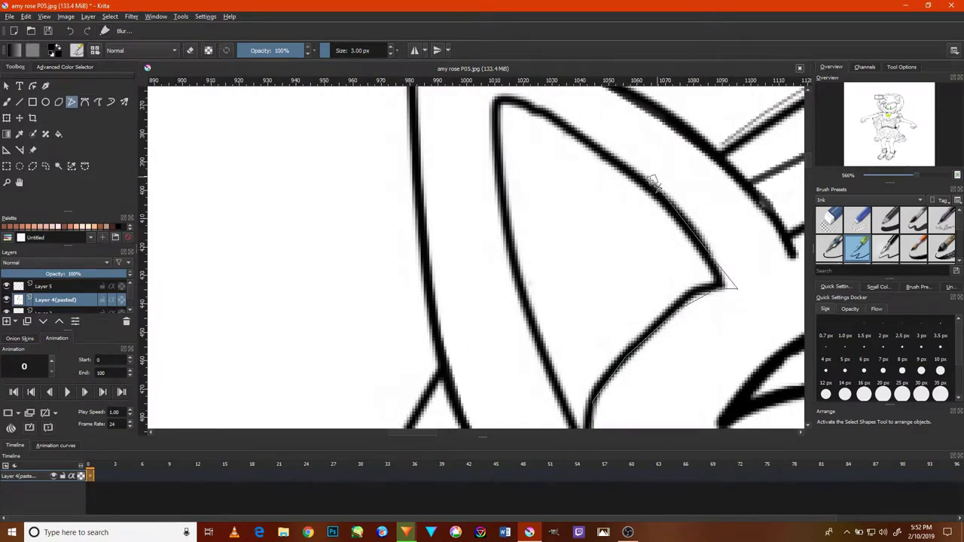
pyautogui.moveTo(652, 182); pyautogui.dragTo(539, 107)
pyautogui.moveTo(503, 180); pyautogui.dragTo(542, 336)
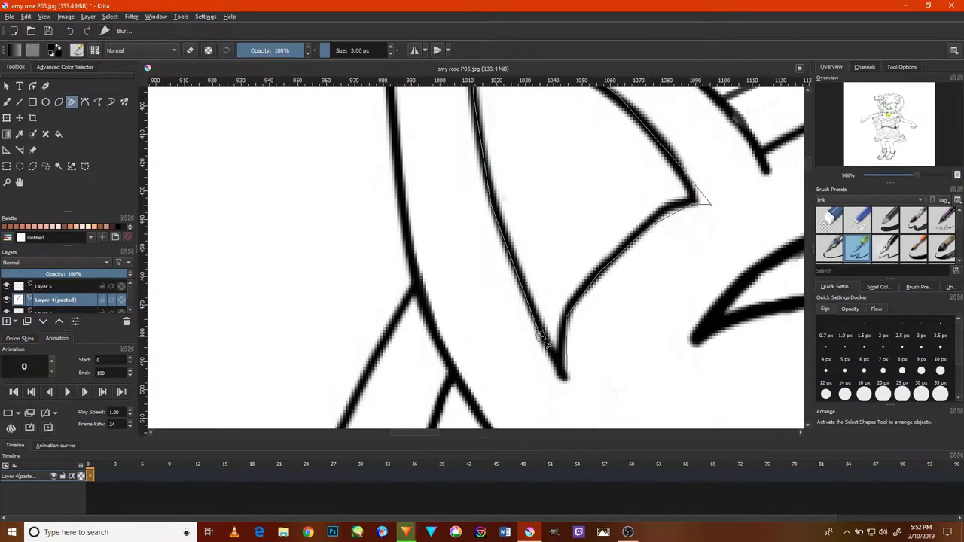
pyautogui.moveTo(565, 380); pyautogui.dragTo(565, 380)
# Begin a 3 px polyline tracing the quill curve along the top of the head.
pyautogui.scroll(-5, 630, 329)
pyautogui.scroll(2, 631, 327)
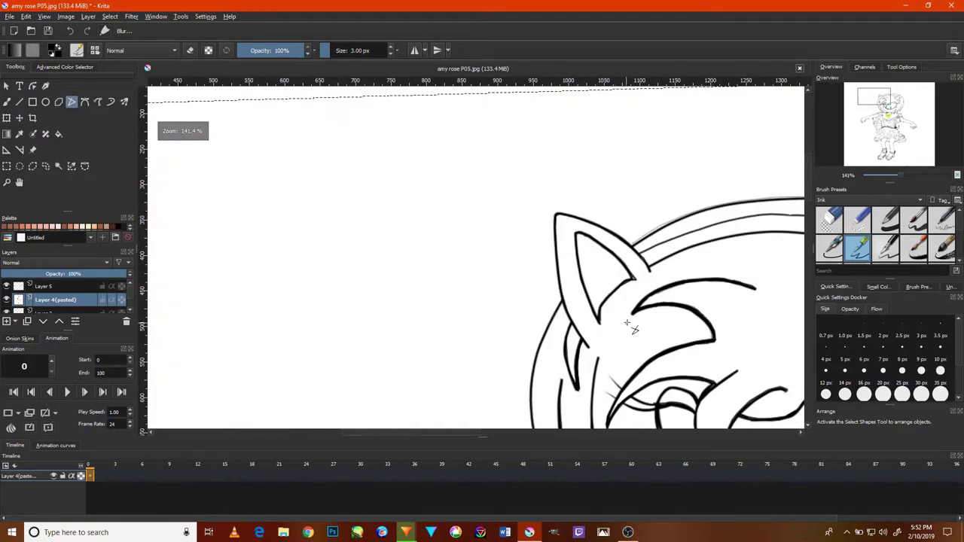
pyautogui.moveTo(672, 299)
pyautogui.mouseDown()
pyautogui.moveTo(602, 293)
pyautogui.moveTo(527, 262)
pyautogui.mouseUp()
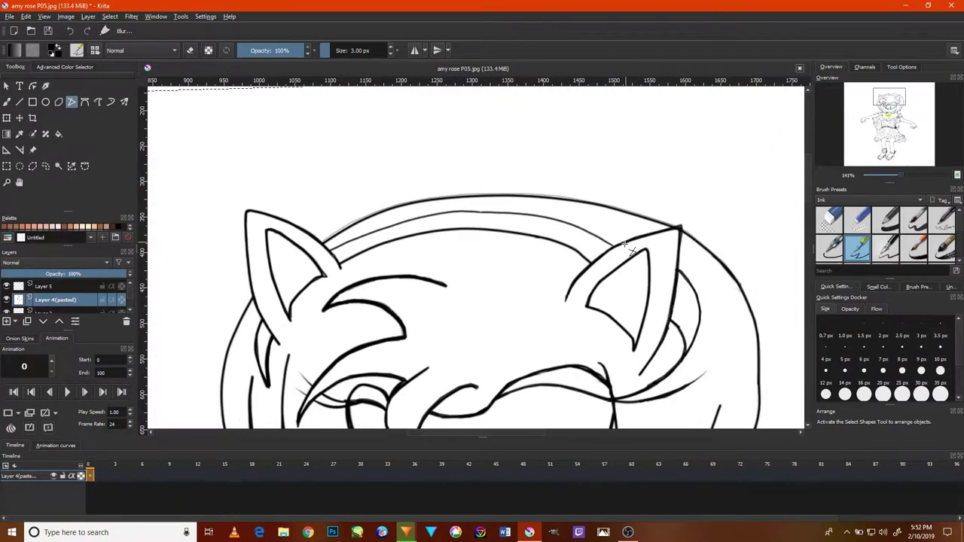
pyautogui.scroll(3, 625, 243)
pyautogui.click(501, 185)
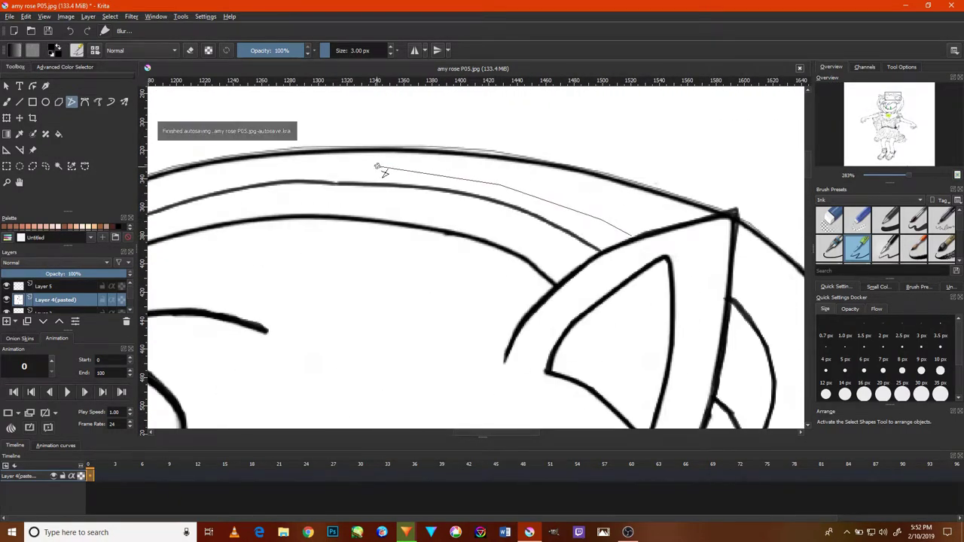
pyautogui.moveTo(378, 176); pyautogui.dragTo(574, 202)
pyautogui.click(471, 195)
pyautogui.click(355, 224)
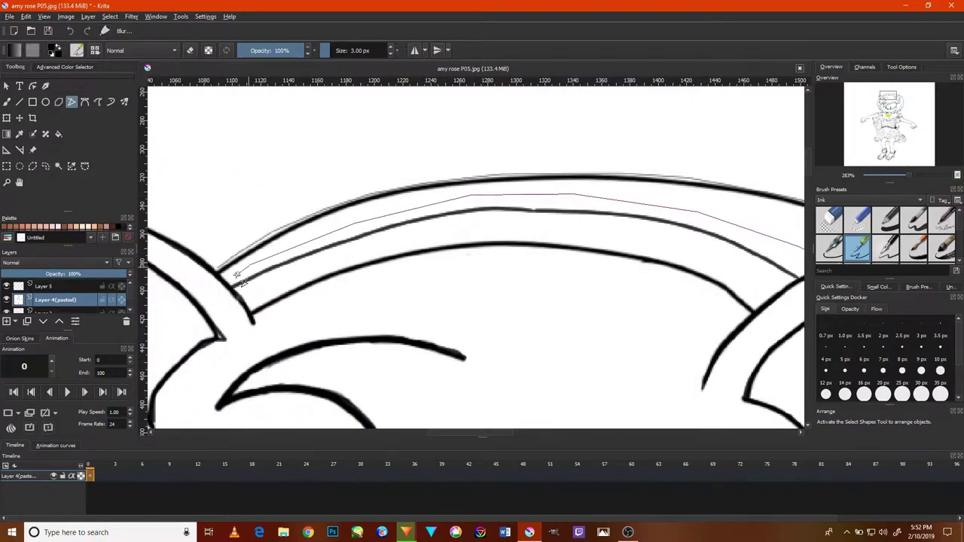
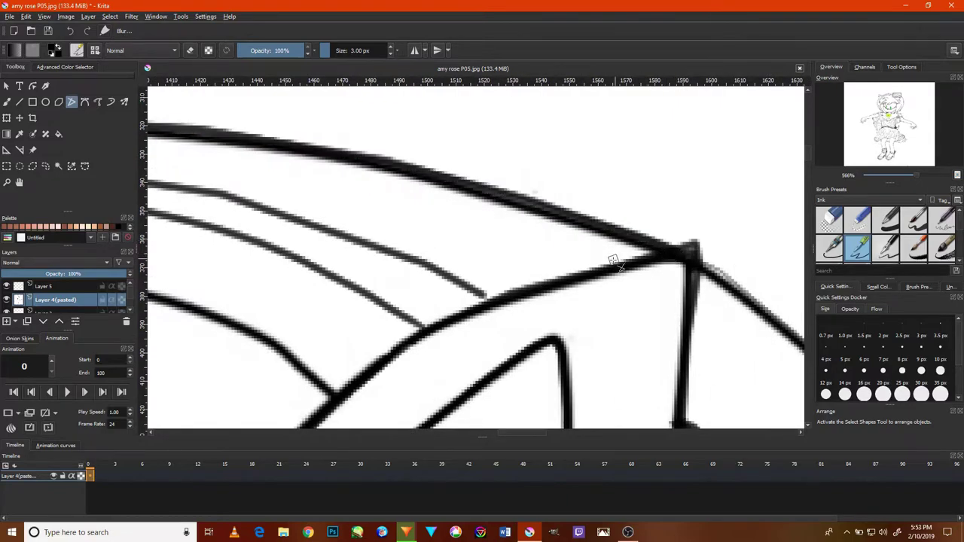
# Retrace the inner headband line as a single clean path stroke.
pyautogui.scroll(-3, 613, 259)
pyautogui.scroll(3, 662, 316)
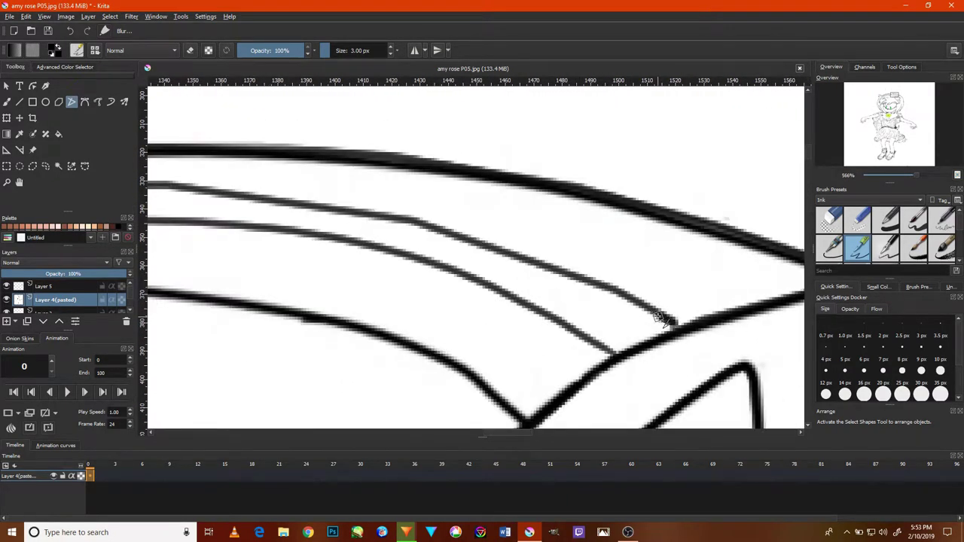
pyautogui.moveTo(452, 269); pyautogui.dragTo(471, 303)
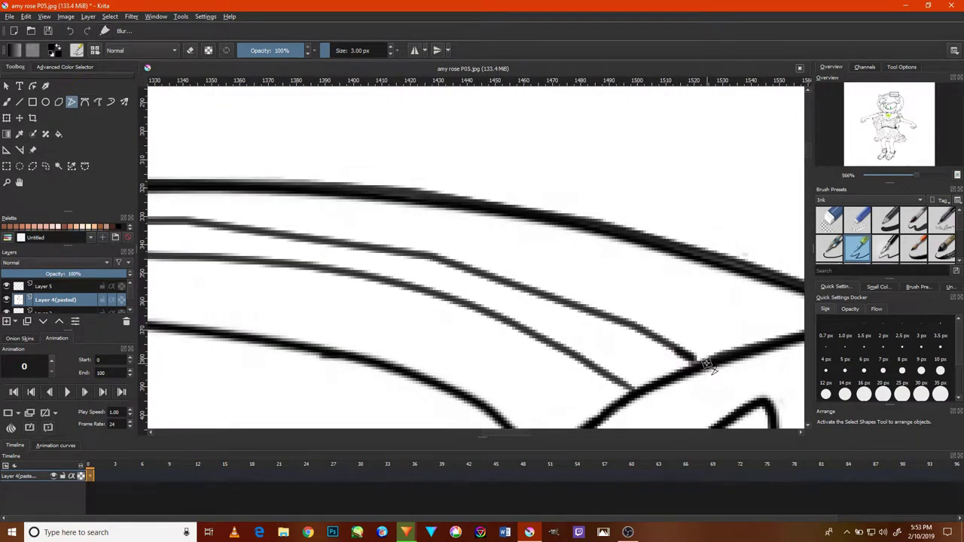
pyautogui.click(476, 256)
pyautogui.moveTo(292, 228); pyautogui.dragTo(520, 315)
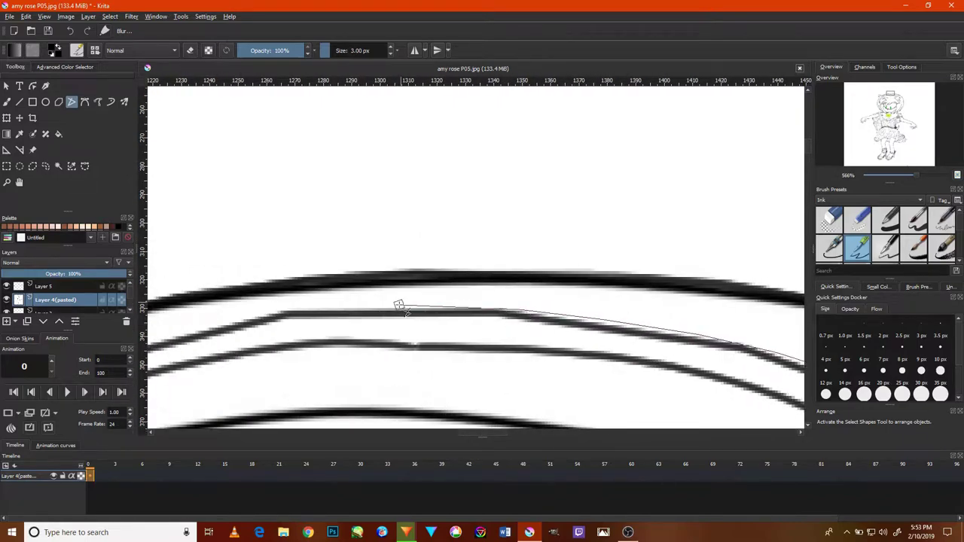
pyautogui.click(279, 309)
pyautogui.moveTo(280, 308); pyautogui.dragTo(528, 323)
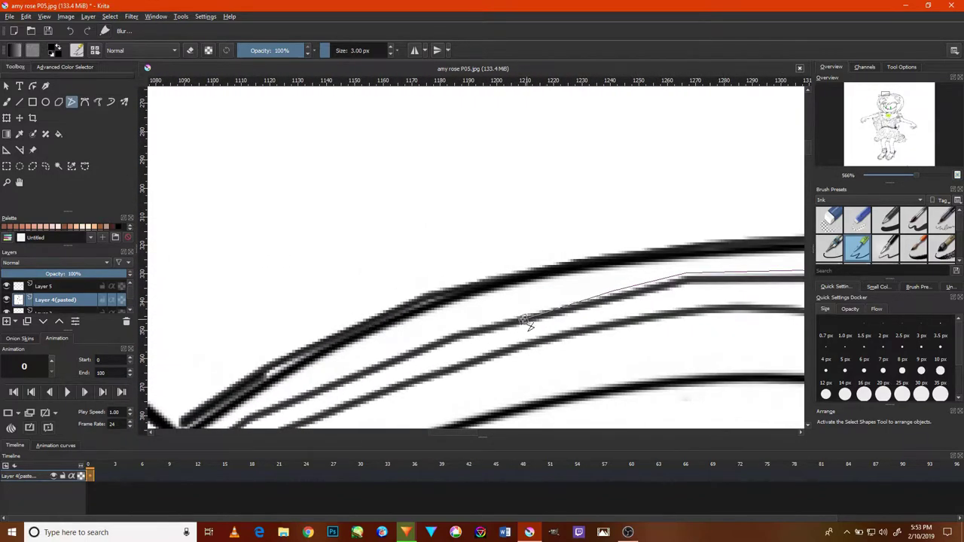
pyautogui.click(432, 335)
pyautogui.moveTo(432, 335); pyautogui.dragTo(583, 290)
pyautogui.doubleClick(345, 409)
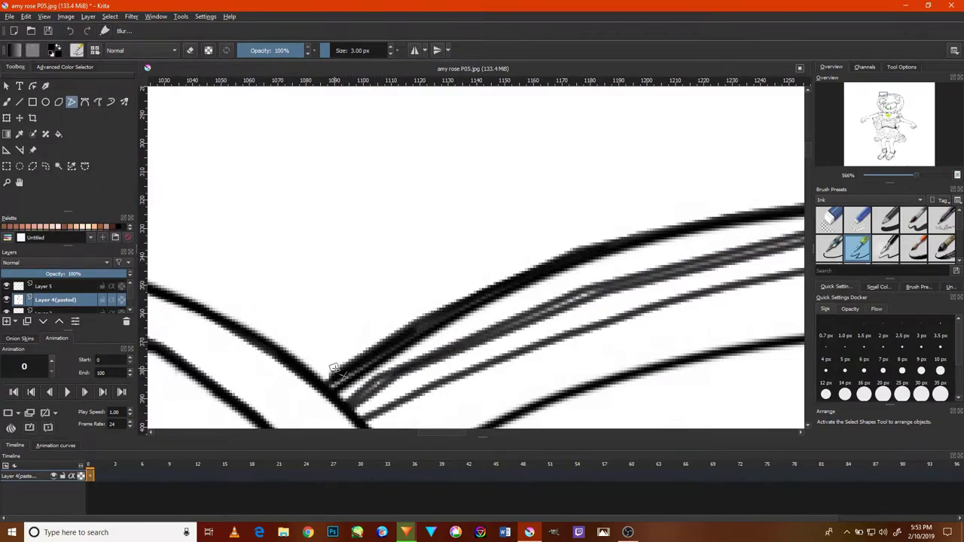
pyautogui.scroll(-3, 493, 302)
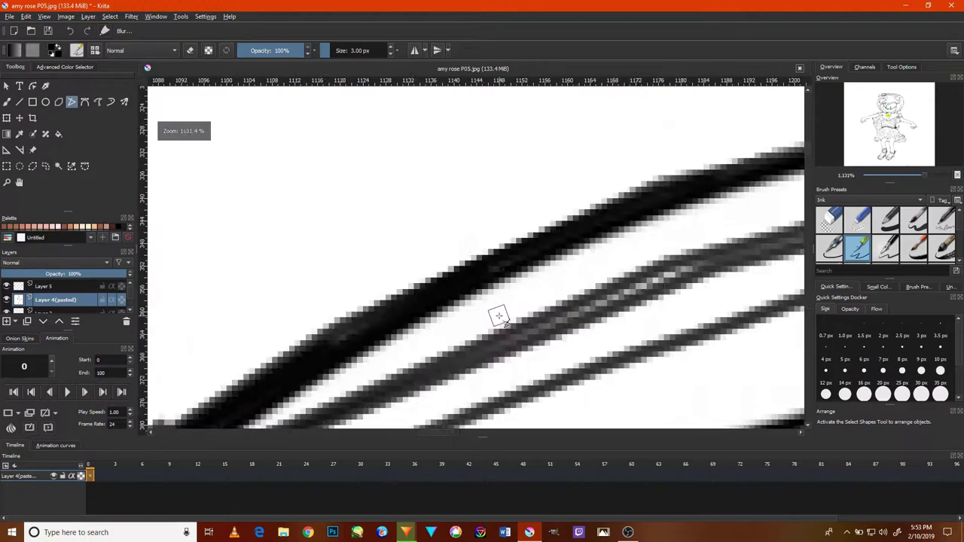
pyautogui.scroll(-4, 499, 314)
# Draw a small earring circle at the hair strand's tip with the Ellipse tool, undoing one extra circle.
pyautogui.click(45, 102)
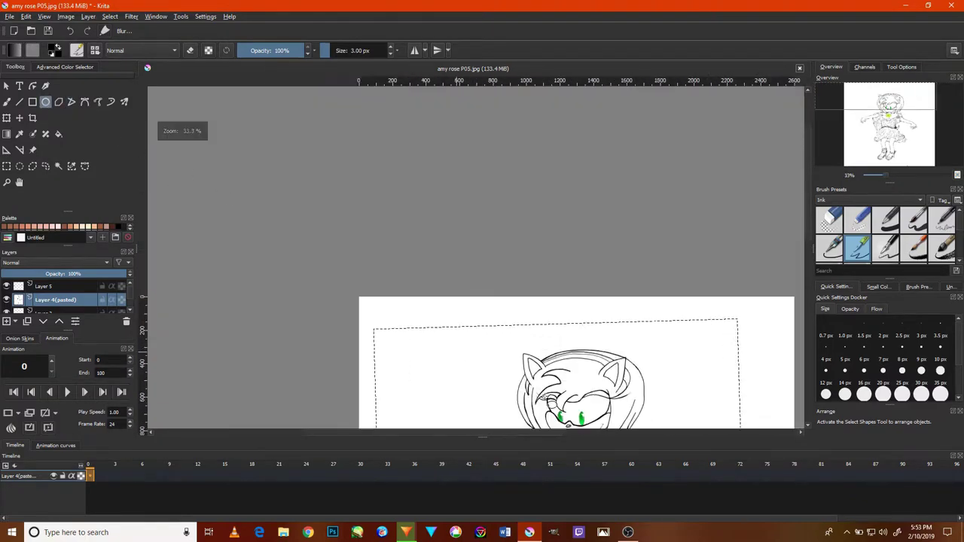
pyautogui.scroll(5, 508, 269)
pyautogui.scroll(-4, 507, 269)
pyautogui.scroll(7, 516, 311)
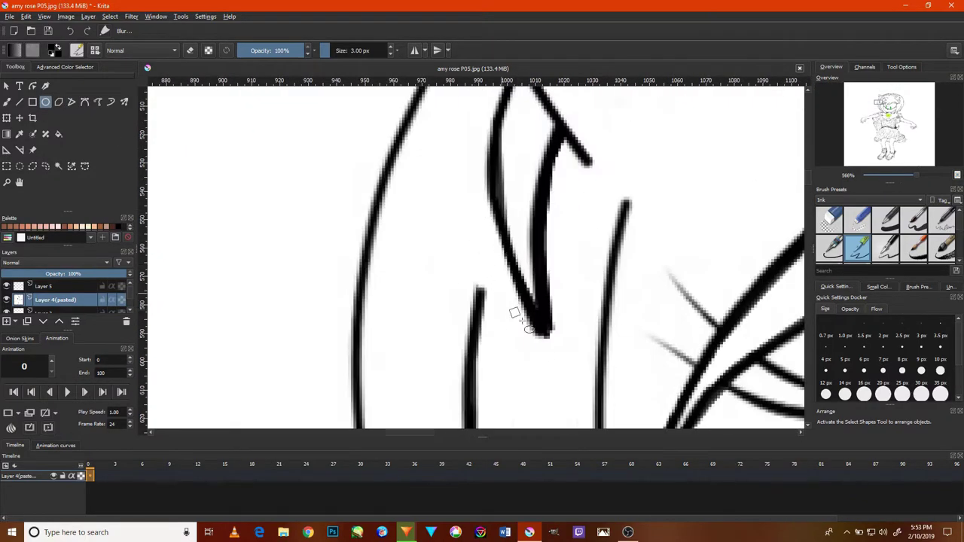
pyautogui.moveTo(527, 325); pyautogui.dragTo(602, 388)
pyautogui.scroll(-4, 605, 391)
pyautogui.scroll(3, 528, 226)
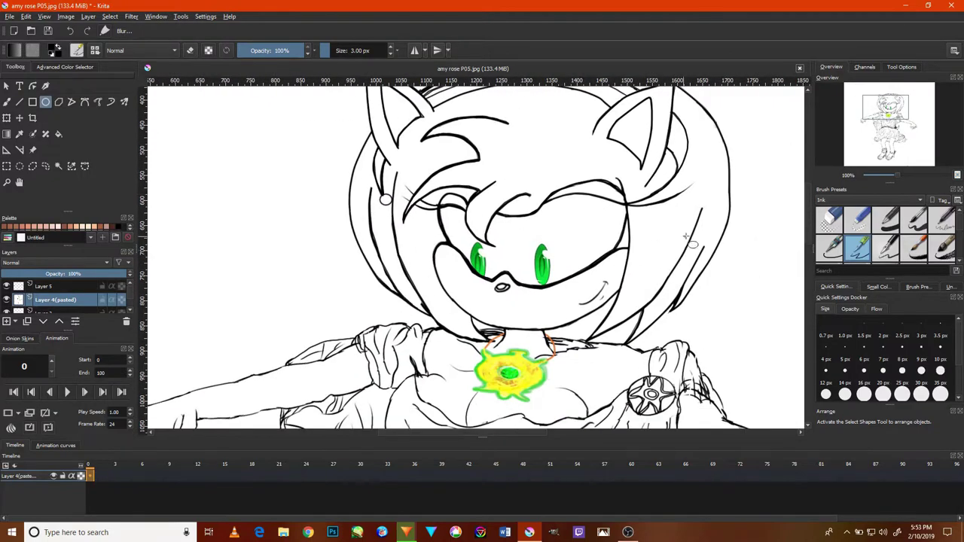
pyautogui.scroll(2, 678, 171)
pyautogui.scroll(2, 678, 172)
pyautogui.moveTo(722, 169)
pyautogui.mouseDown()
pyautogui.moveTo(759, 247)
pyautogui.moveTo(753, 207)
pyautogui.mouseUp()
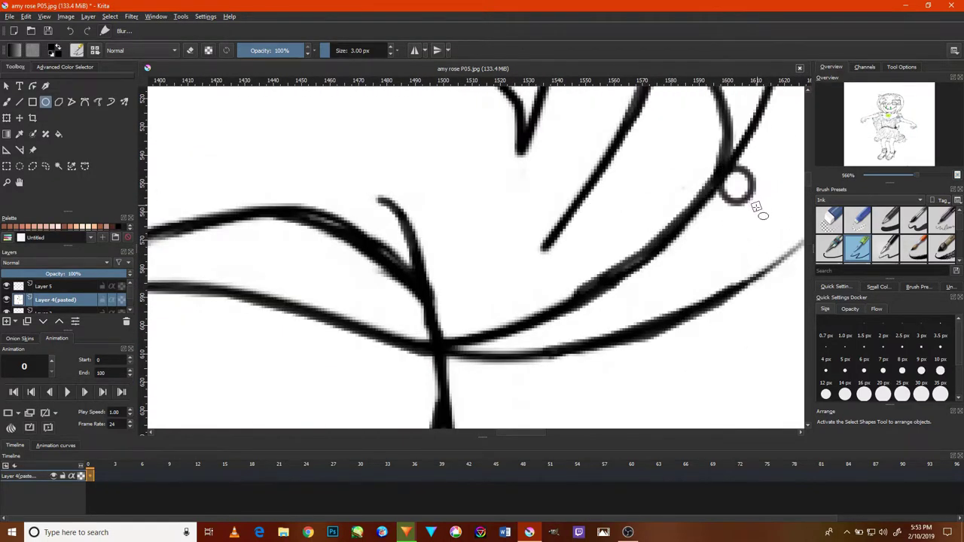
pyautogui.scroll(-8, 730, 235)
pyautogui.hotkey('ctrl', 'z')
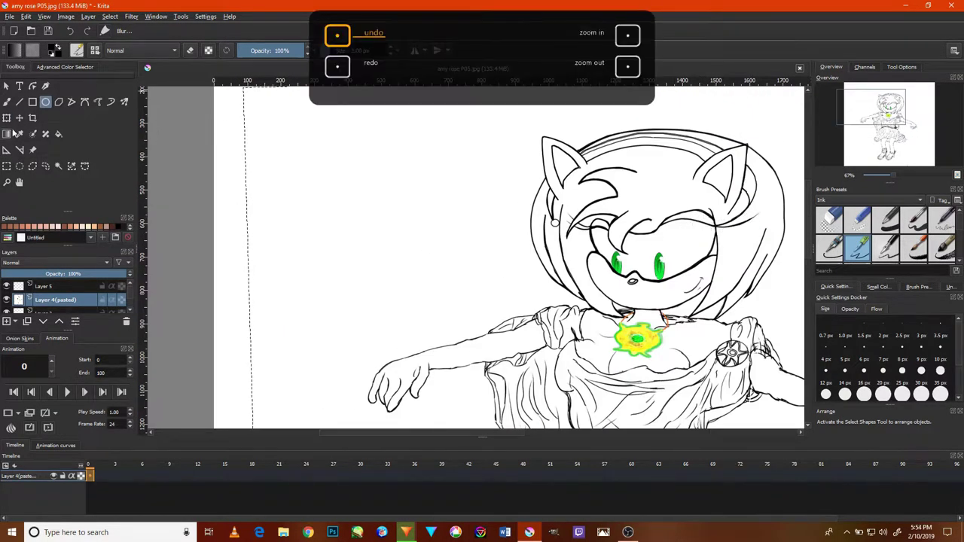
pyautogui.scroll(-3, 481, 256)
pyautogui.scroll(7, 583, 153)
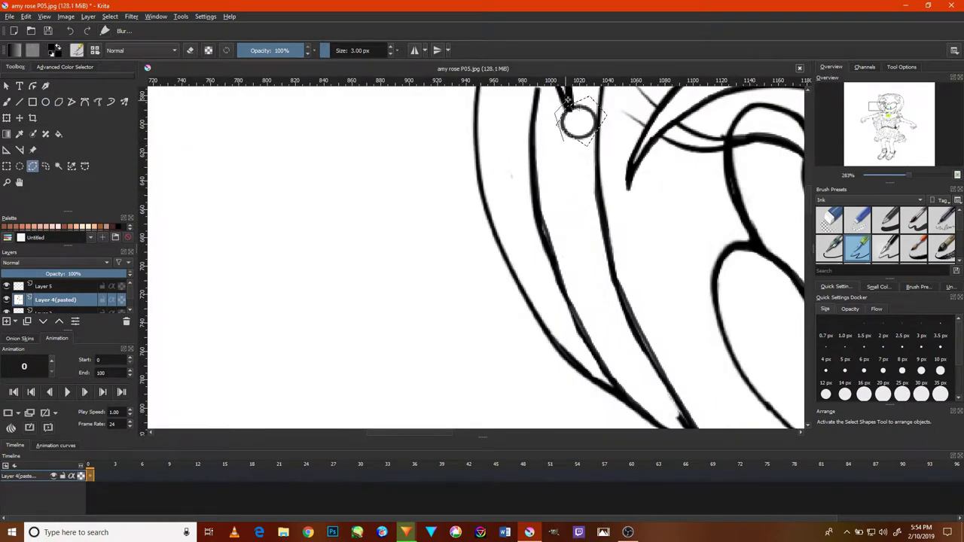
# Paste the copied earring as a new layer and nudge it up and right beside the ear.
pyautogui.click(44, 15)
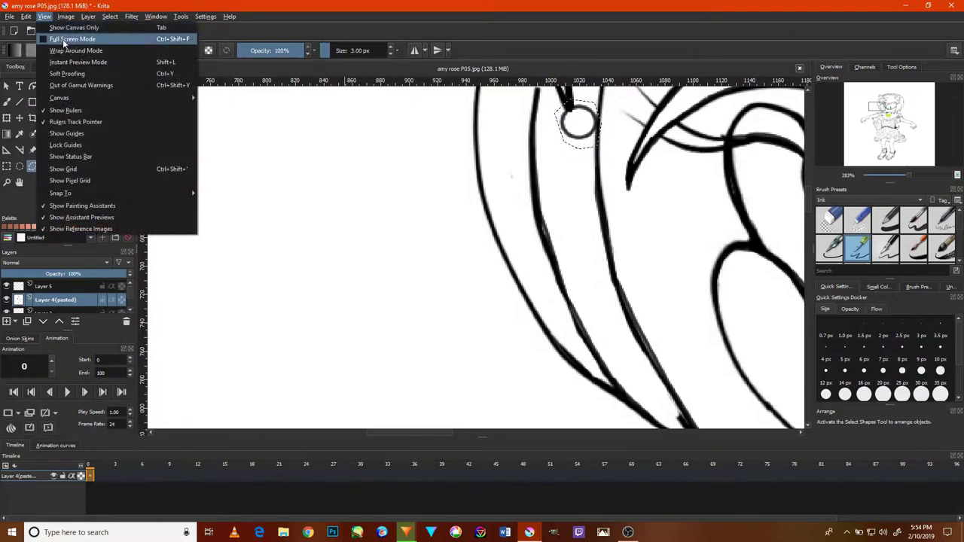
pyautogui.click(25, 16)
pyautogui.click(39, 111)
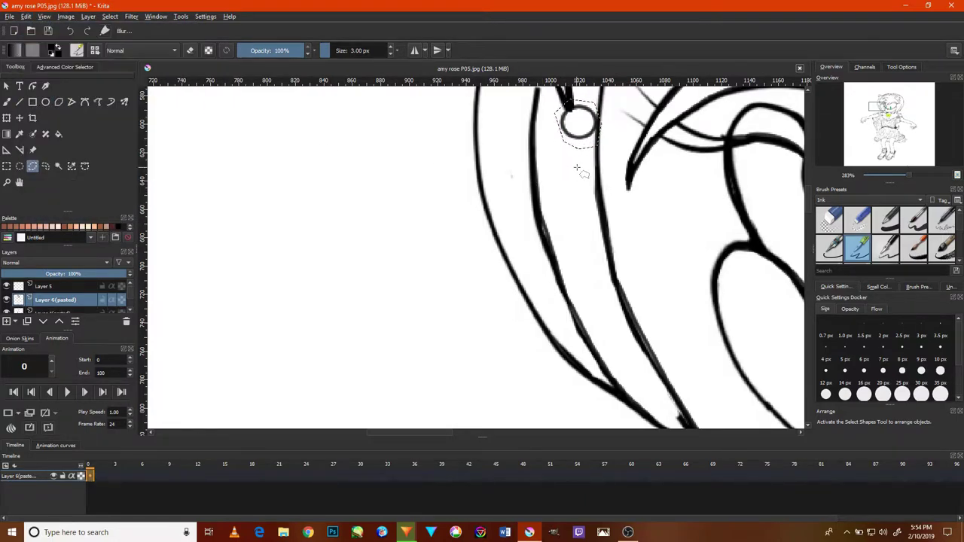
pyautogui.scroll(-3, 486, 146)
pyautogui.scroll(-4, 486, 146)
pyautogui.scroll(3, 486, 145)
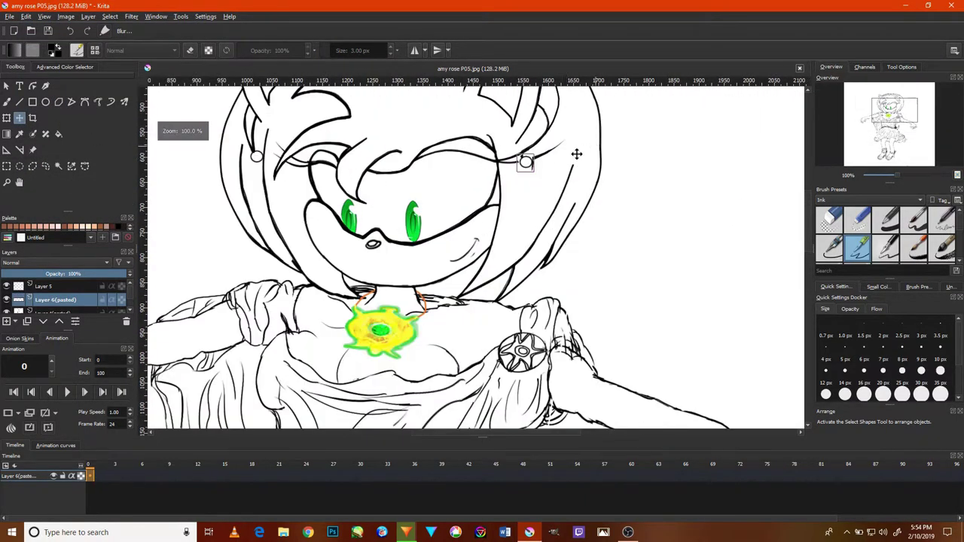
pyautogui.scroll(4, 577, 156)
pyautogui.moveTo(570, 228); pyautogui.dragTo(579, 219)
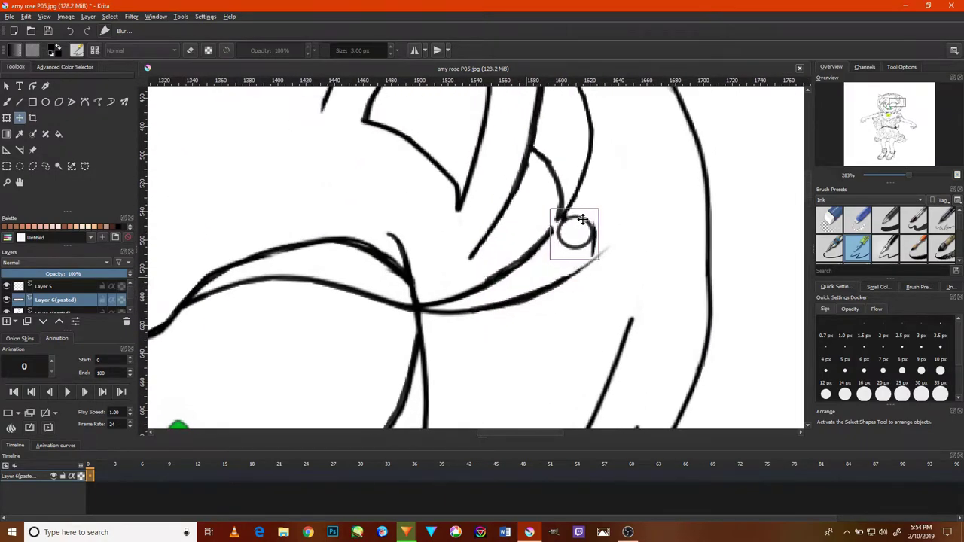
# Deselect, then erase the thick edges and stray stroke around the earring ring.
pyautogui.click(107, 16)
pyautogui.click(117, 36)
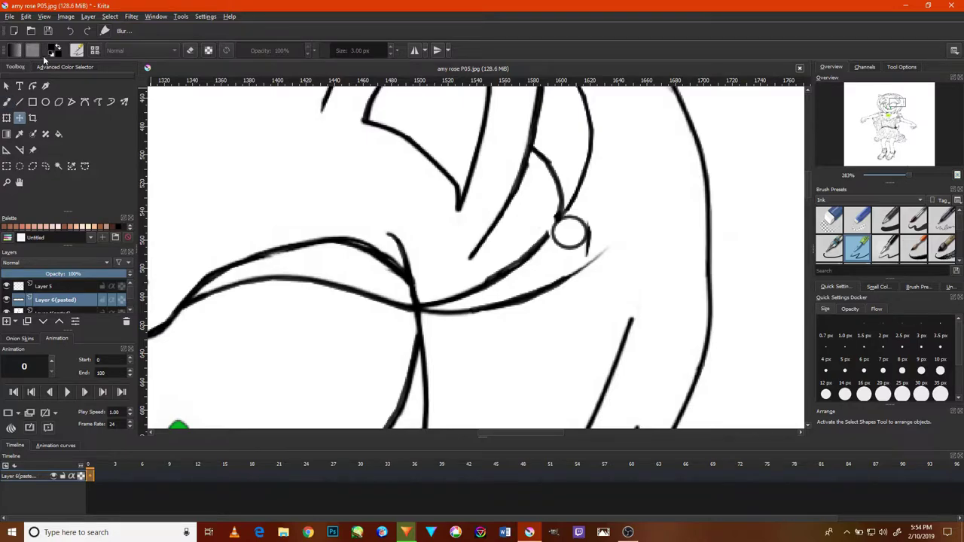
pyautogui.click(829, 219)
pyautogui.scroll(4, 584, 290)
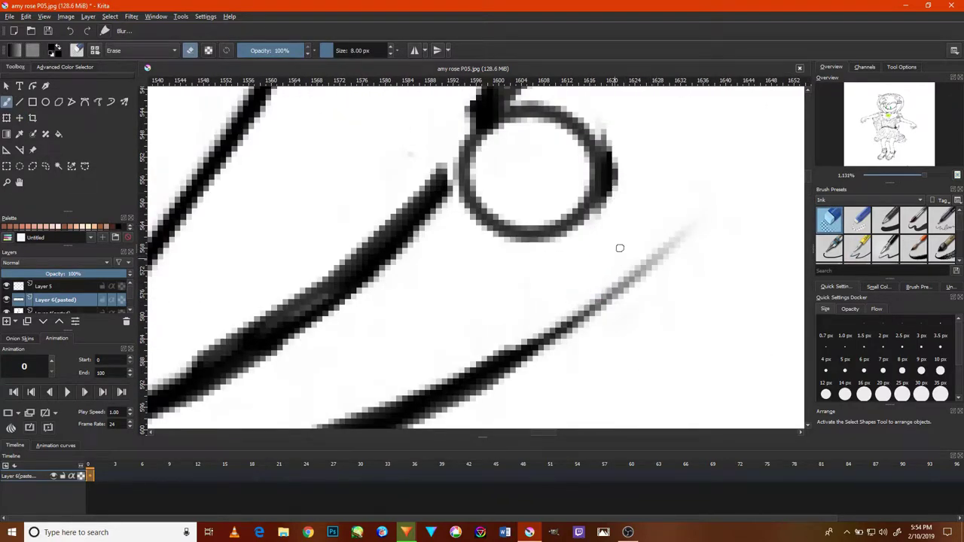
pyautogui.moveTo(621, 145); pyautogui.dragTo(609, 198)
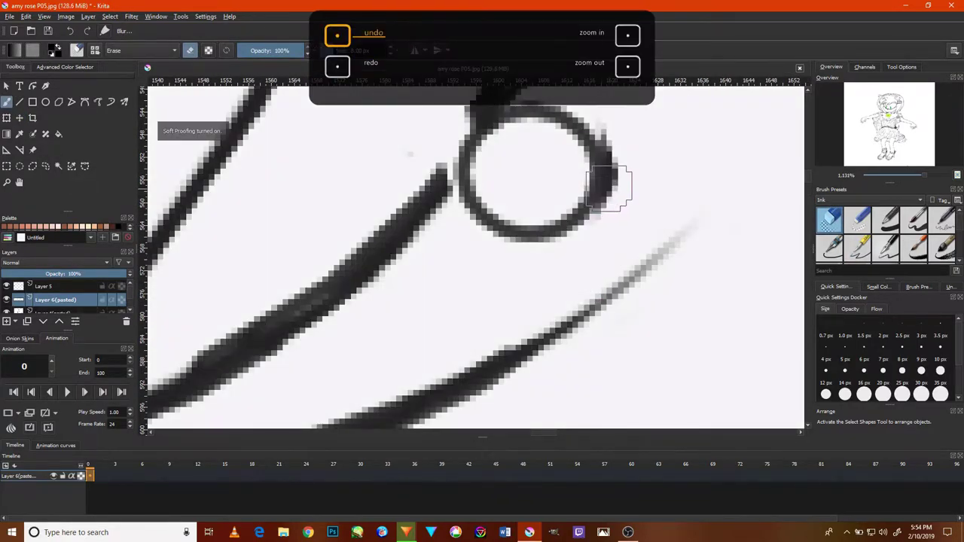
pyautogui.hotkey('ctrl', 'z')
pyautogui.moveTo(608, 243)
pyautogui.mouseDown()
pyautogui.moveTo(620, 236)
pyautogui.moveTo(595, 251)
pyautogui.moveTo(613, 115)
pyautogui.mouseUp()
pyautogui.moveTo(426, 161); pyautogui.dragTo(421, 228)
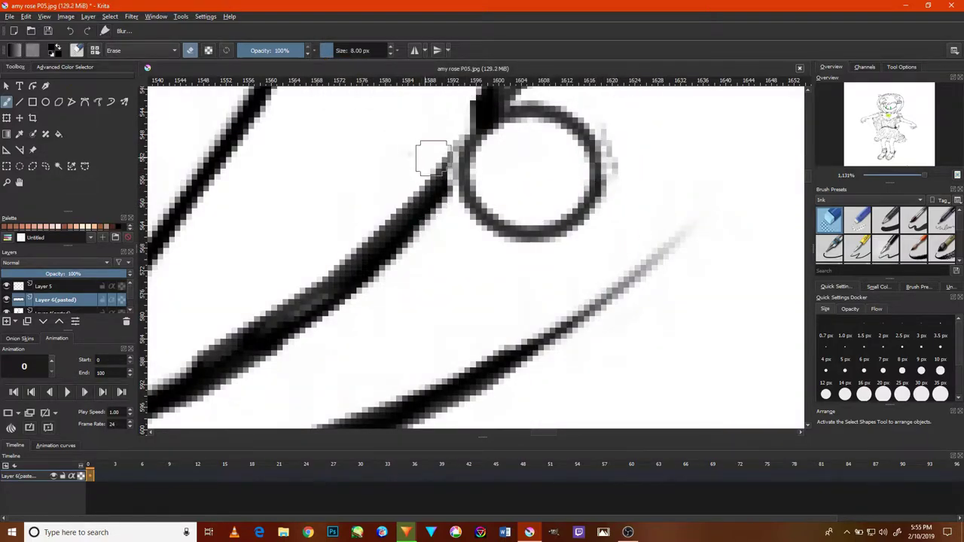
pyautogui.scroll(-5, 422, 228)
pyautogui.scroll(-4, 429, 208)
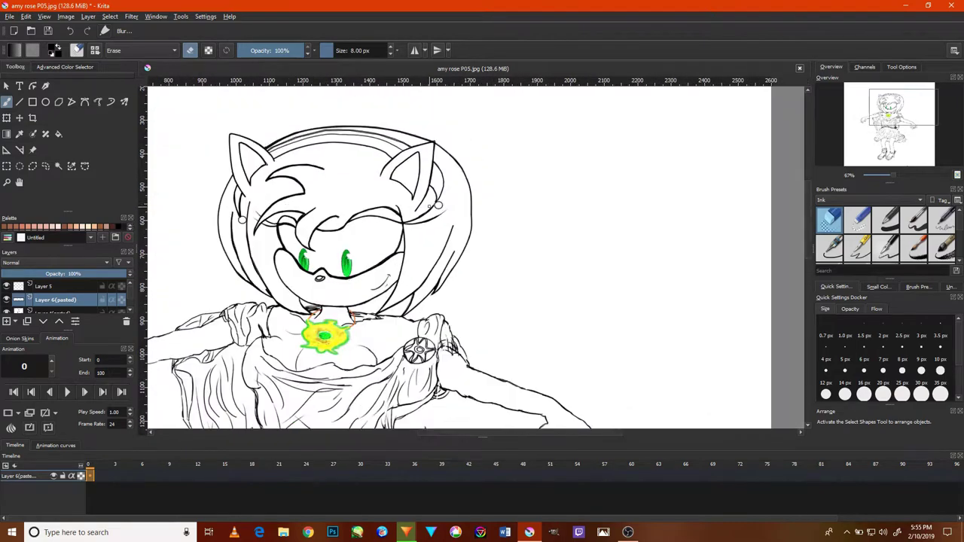
# Return to the ink pen brush and reposition around the ear and earring.
pyautogui.press('e')
pyautogui.scroll(2, 275, 211)
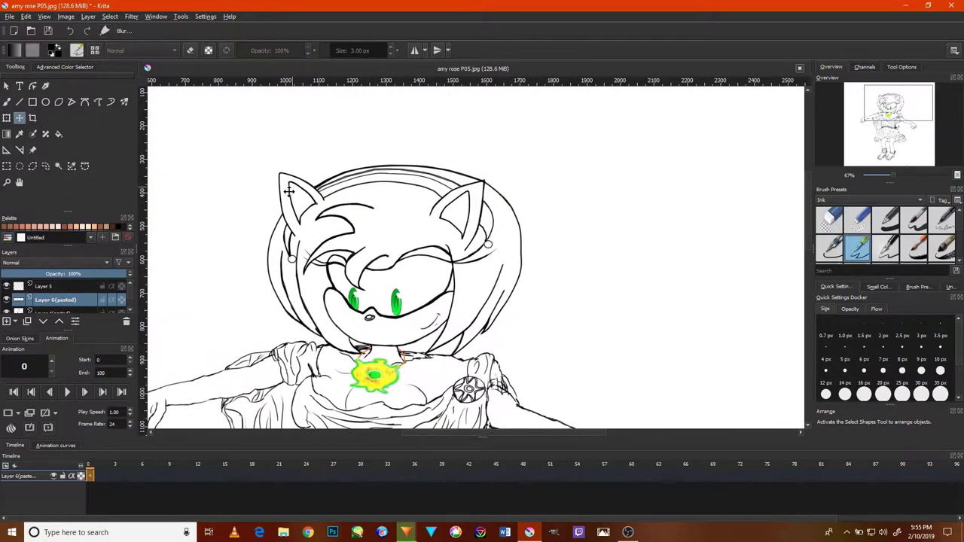
pyautogui.scroll(3, 275, 211)
pyautogui.press('t')
pyautogui.moveTo(395, 199); pyautogui.dragTo(63, 142)
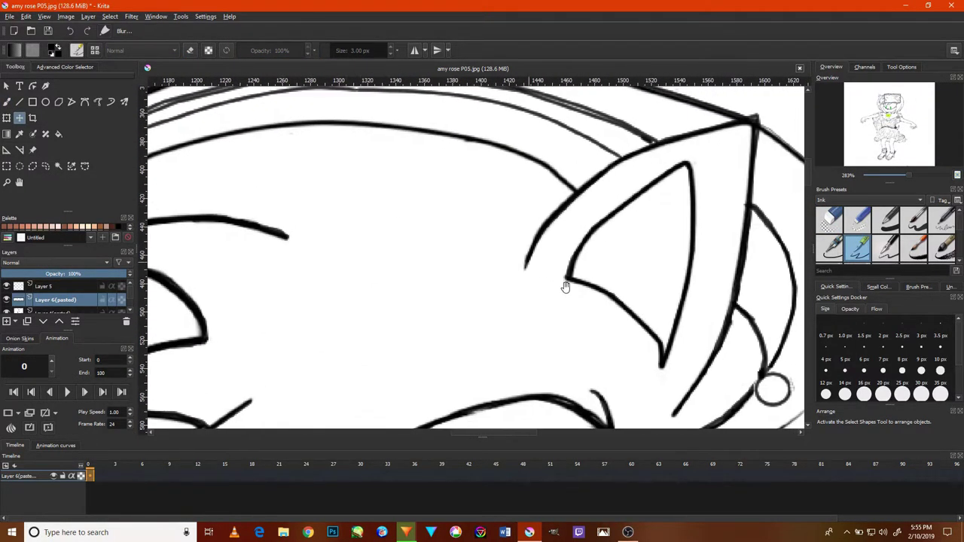
# With the path tool active, restore the earring selection and adjust it from the Select menu.
pyautogui.click(72, 103)
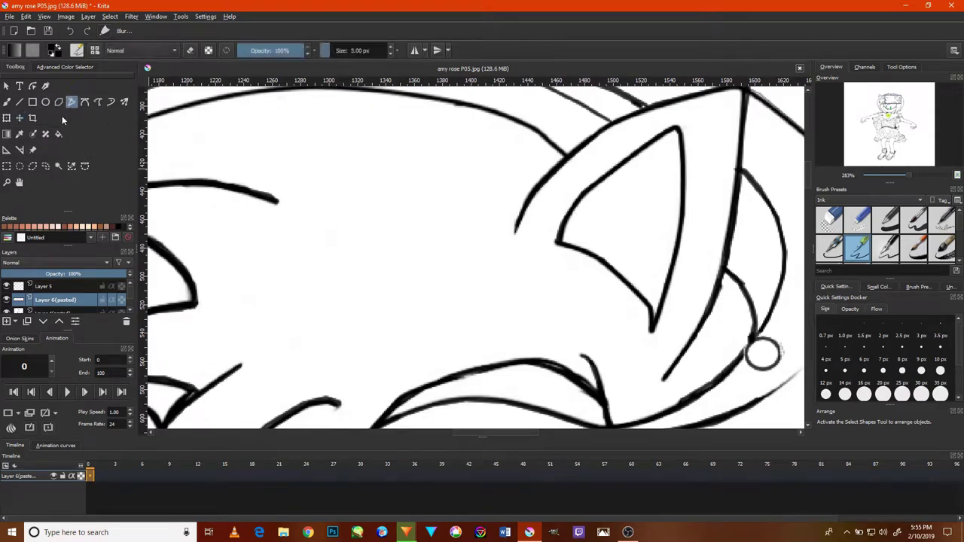
pyautogui.click(110, 16)
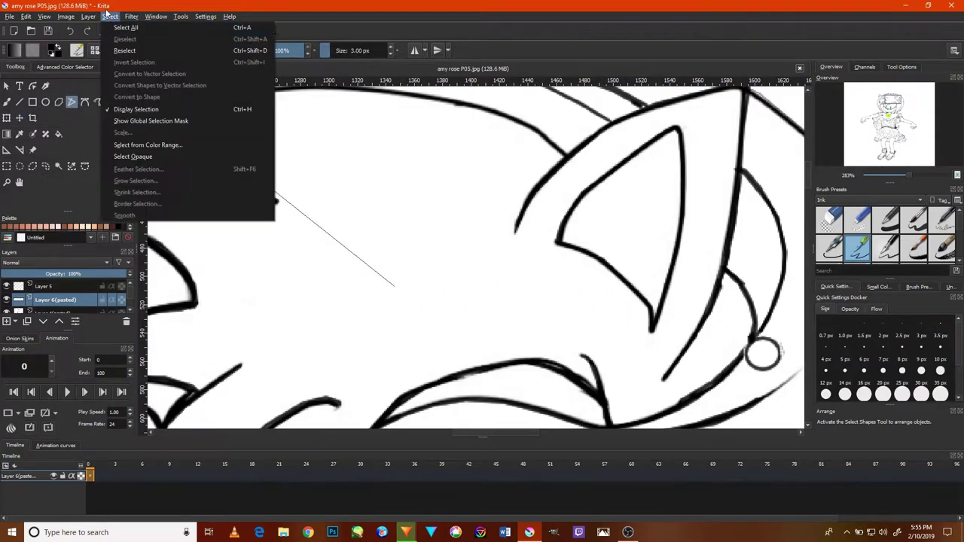
pyautogui.click(132, 56)
pyautogui.moveTo(565, 234); pyautogui.dragTo(482, 283)
pyautogui.click(110, 16)
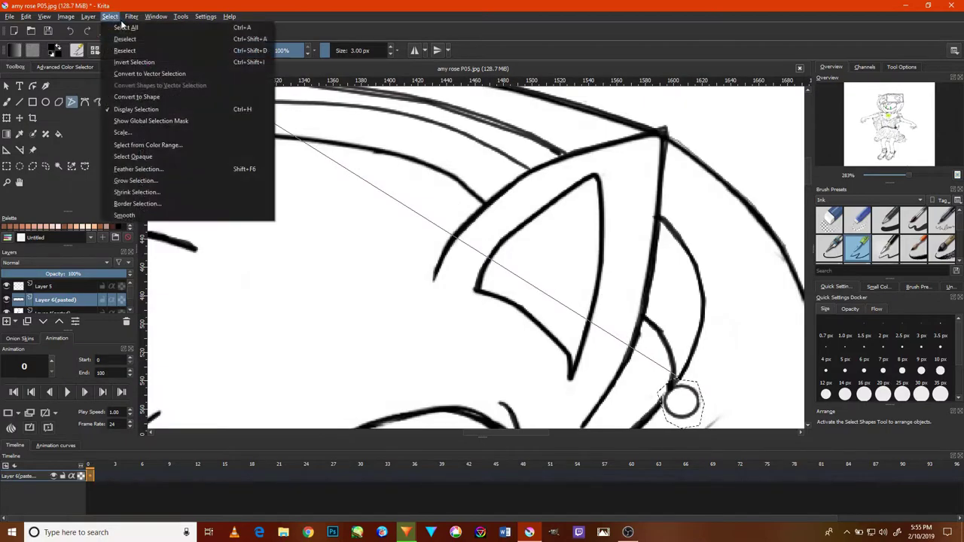
pyautogui.click(151, 58)
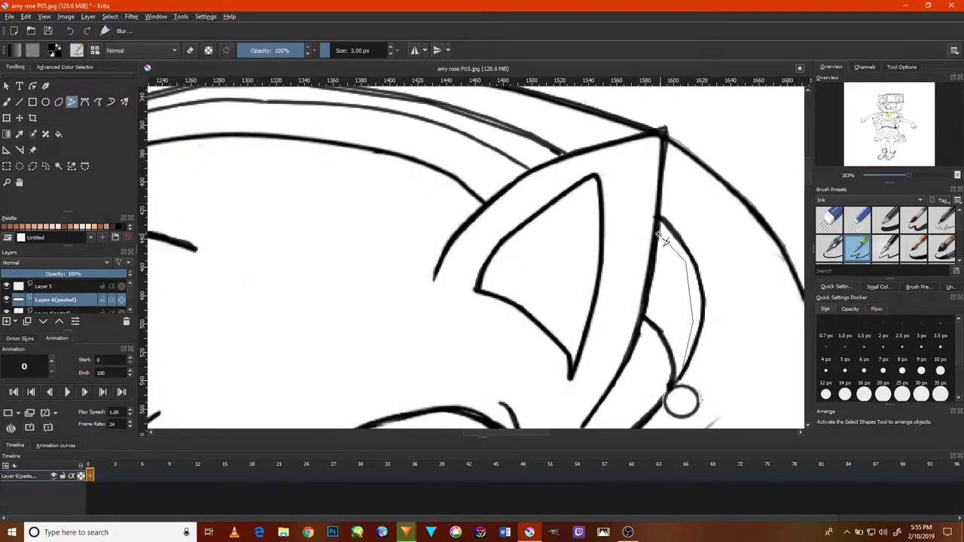
# Ink a filled shape along the hair line beside the headband.
pyautogui.moveTo(539, 147); pyautogui.dragTo(596, 264)
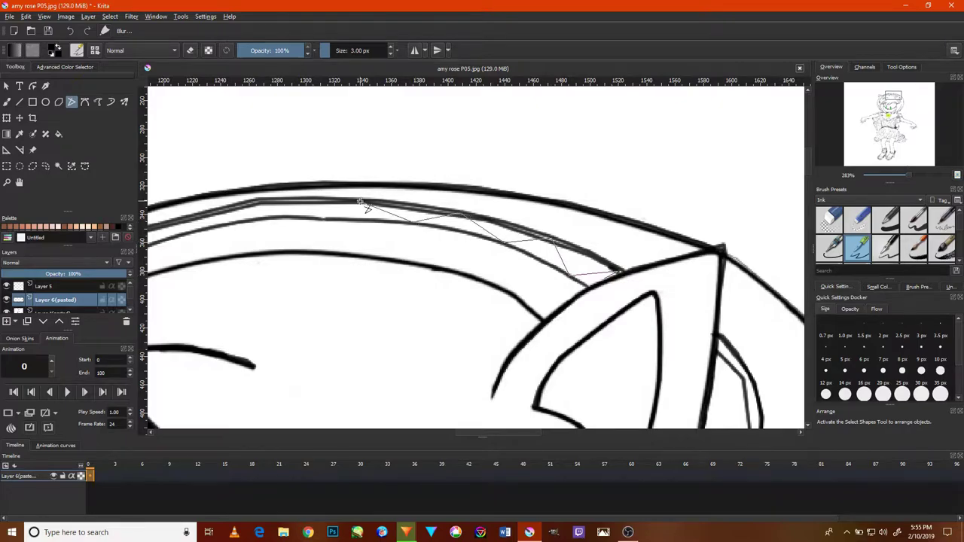
pyautogui.moveTo(260, 213); pyautogui.dragTo(406, 230)
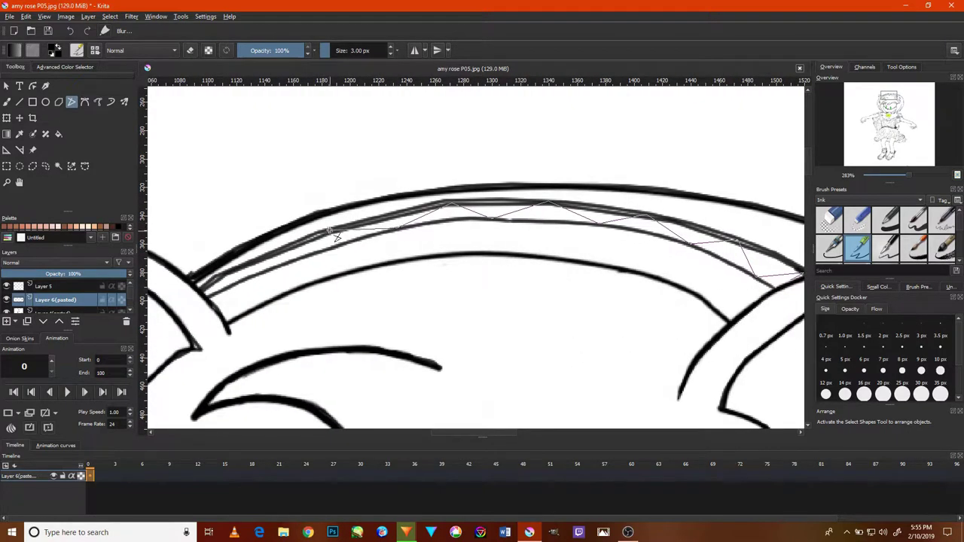
pyautogui.scroll(-5, 452, 323)
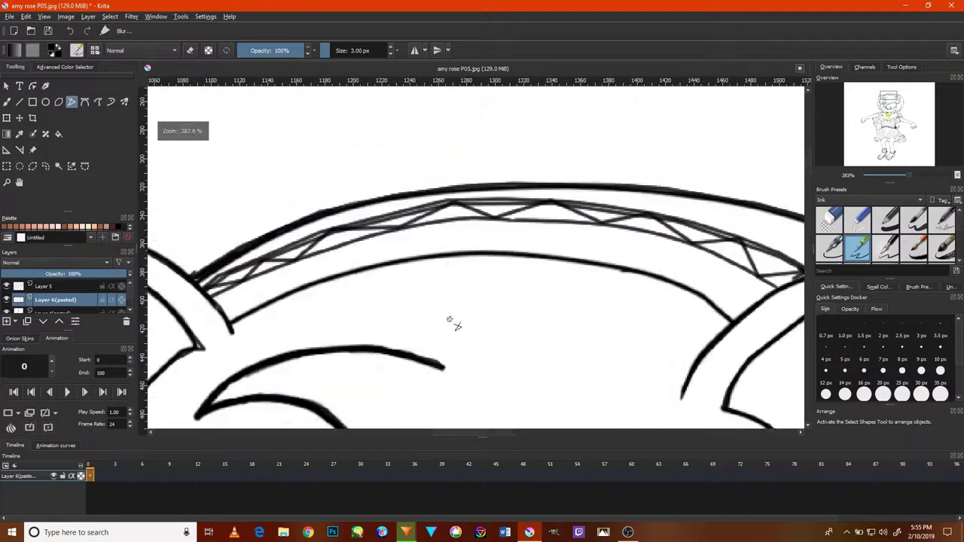
pyautogui.scroll(3, 334, 353)
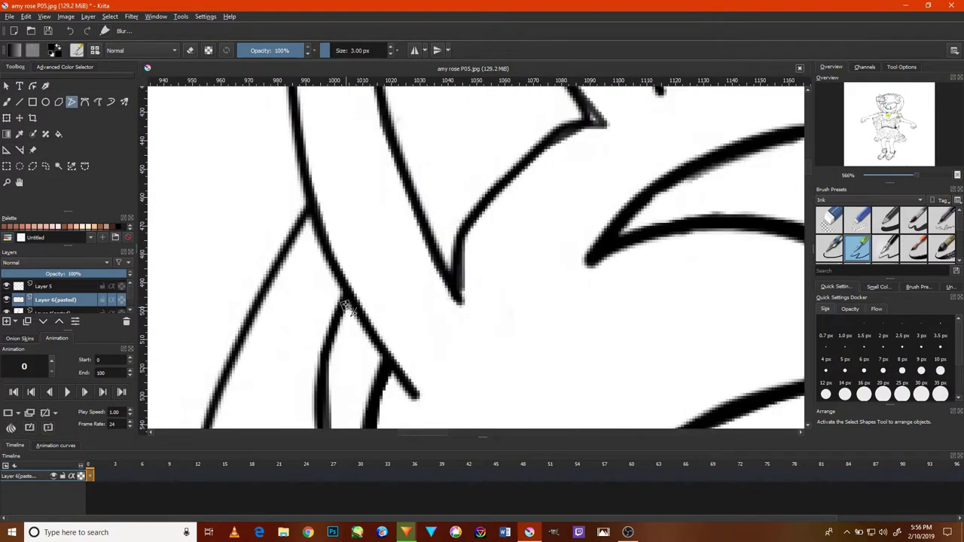
pyautogui.click(350, 301)
pyautogui.click(323, 399)
pyautogui.click(366, 263)
pyautogui.doubleClick(394, 402)
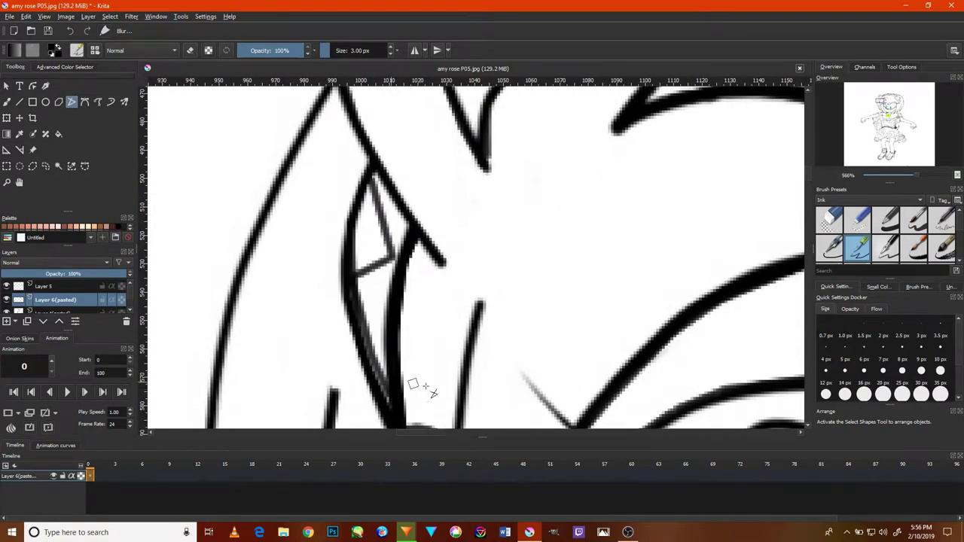
# Outline the headband's zigzag band as a filled black ink shape.
pyautogui.scroll(-4, 419, 388)
pyautogui.scroll(3, 499, 280)
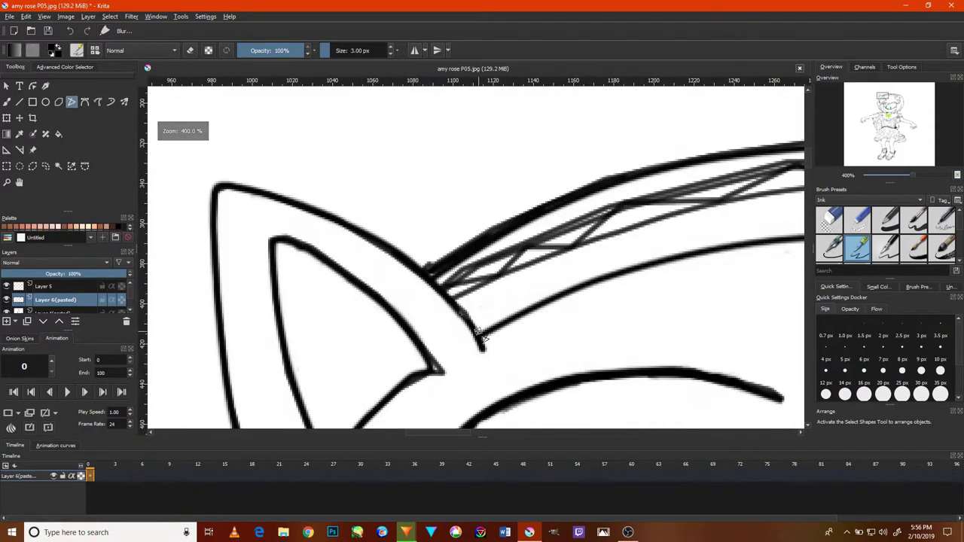
pyautogui.click(480, 331)
pyautogui.click(515, 270)
pyautogui.click(622, 273)
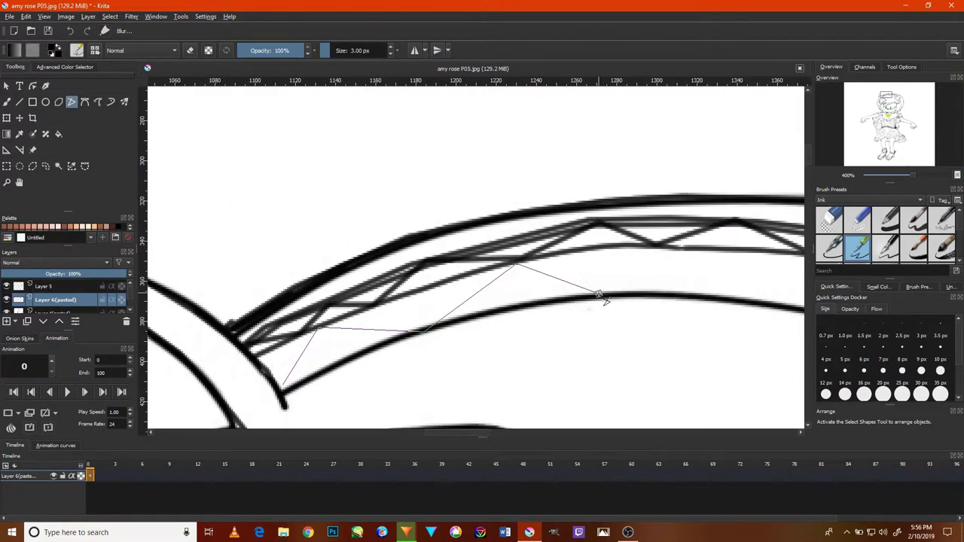
pyautogui.click(598, 301)
pyautogui.click(710, 253)
pyautogui.click(687, 280)
pyautogui.click(768, 252)
pyautogui.moveTo(635, 300); pyautogui.dragTo(567, 309)
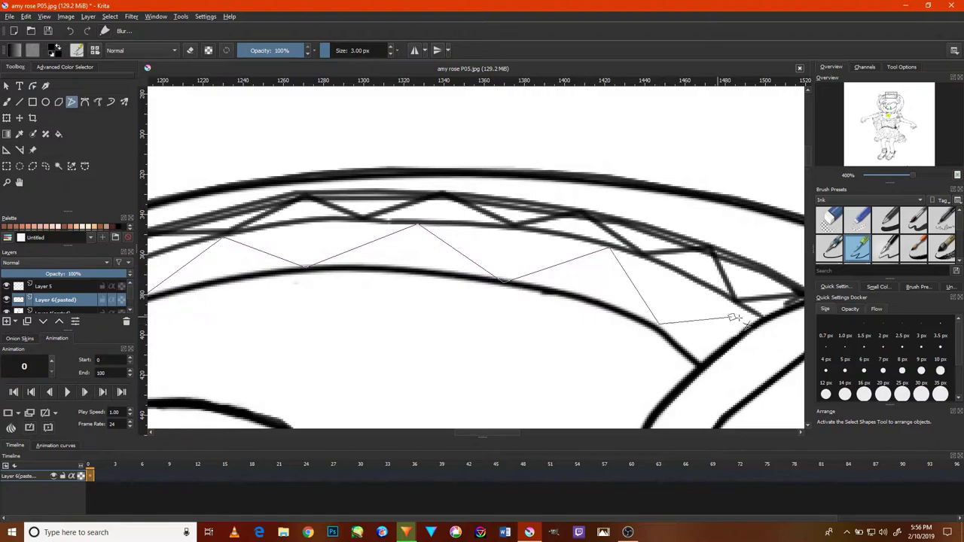
pyautogui.click(742, 325)
pyautogui.doubleClick(761, 328)
# Ink another stroke following the headband's arc down at its end.
pyautogui.scroll(-5, 757, 329)
pyautogui.scroll(4, 701, 341)
pyautogui.scroll(2, 701, 341)
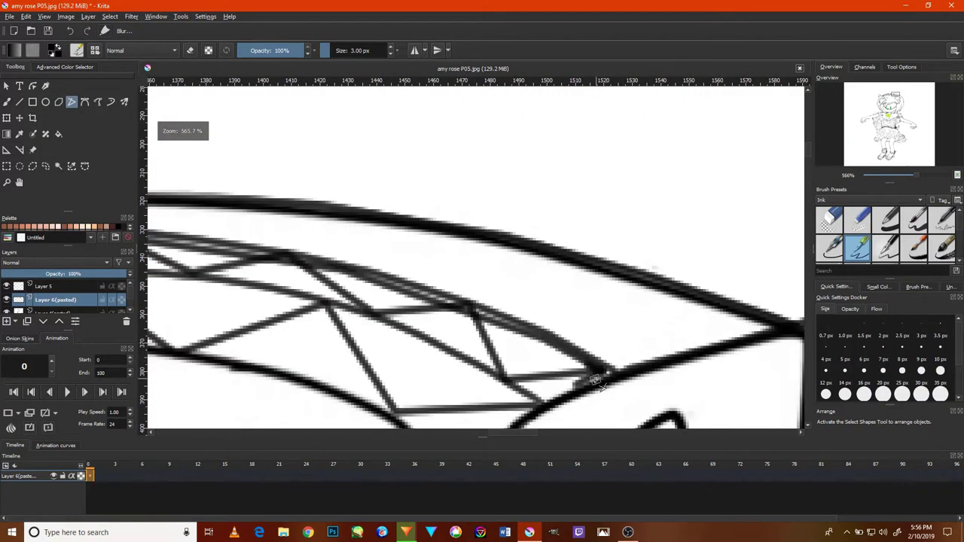
pyautogui.click(607, 380)
pyautogui.moveTo(554, 399); pyautogui.dragTo(765, 210)
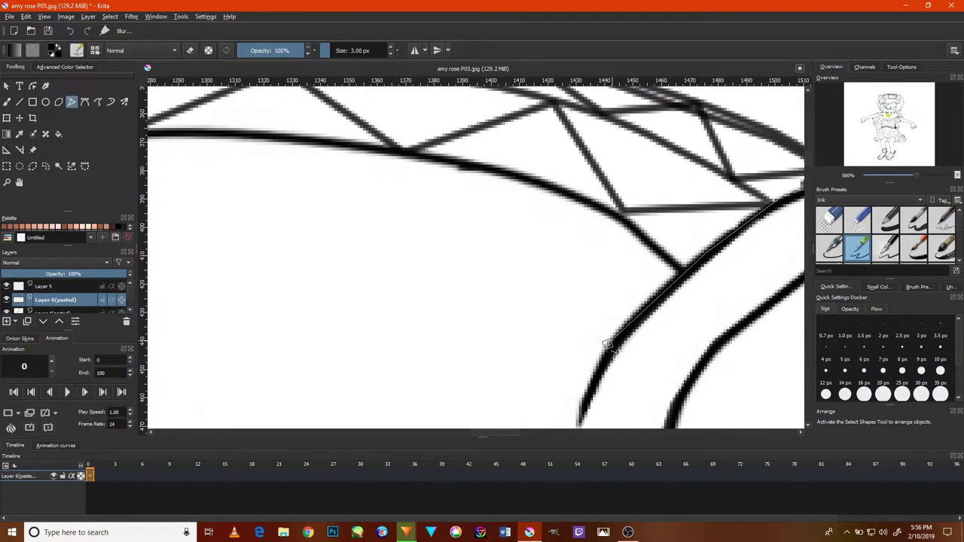
pyautogui.click(582, 417)
pyautogui.doubleClick(610, 405)
pyautogui.scroll(-3, 633, 384)
pyautogui.scroll(2, 652, 367)
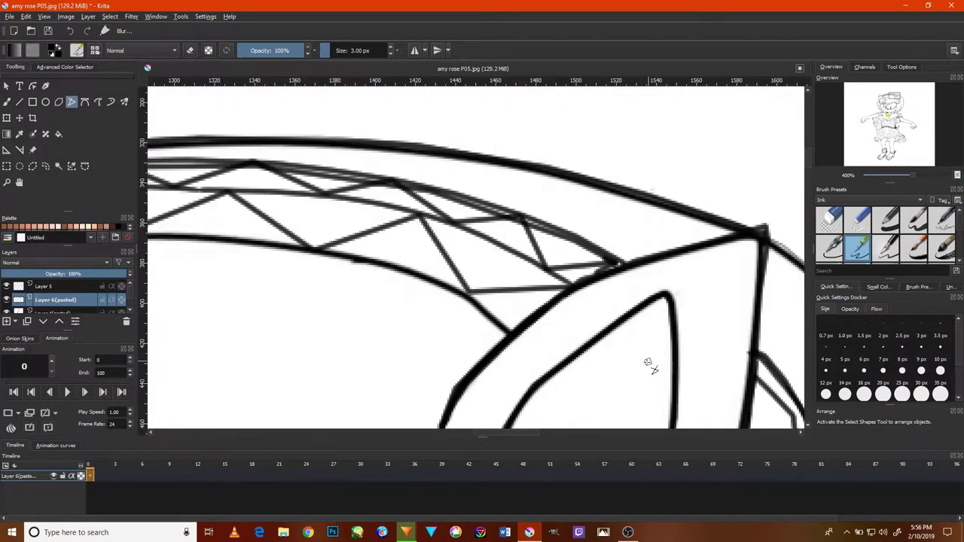
pyautogui.scroll(-5, 615, 205)
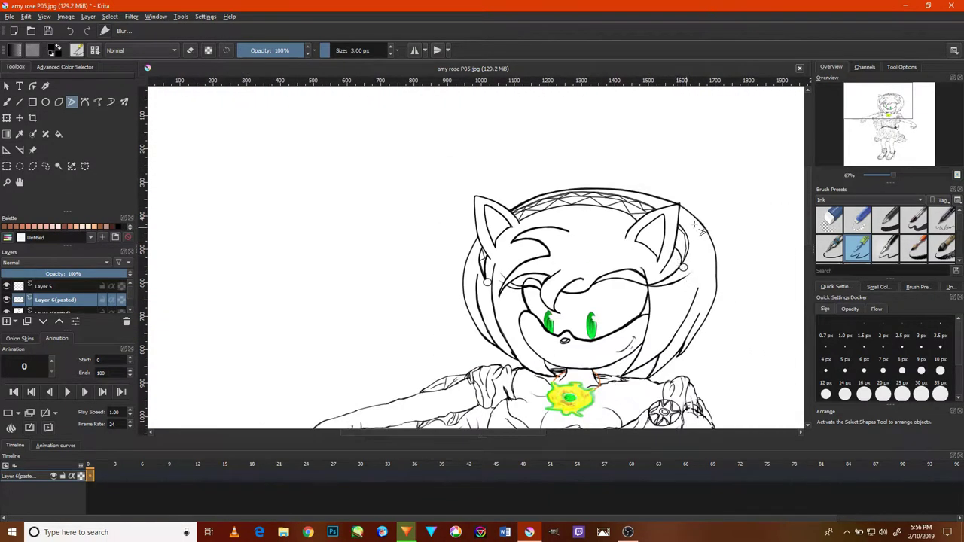
# Draw diagonal, vertical and horizontal spokes inside the first small earring circle.
pyautogui.scroll(4, 678, 278)
pyautogui.scroll(-2, 674, 311)
pyautogui.scroll(2, 672, 307)
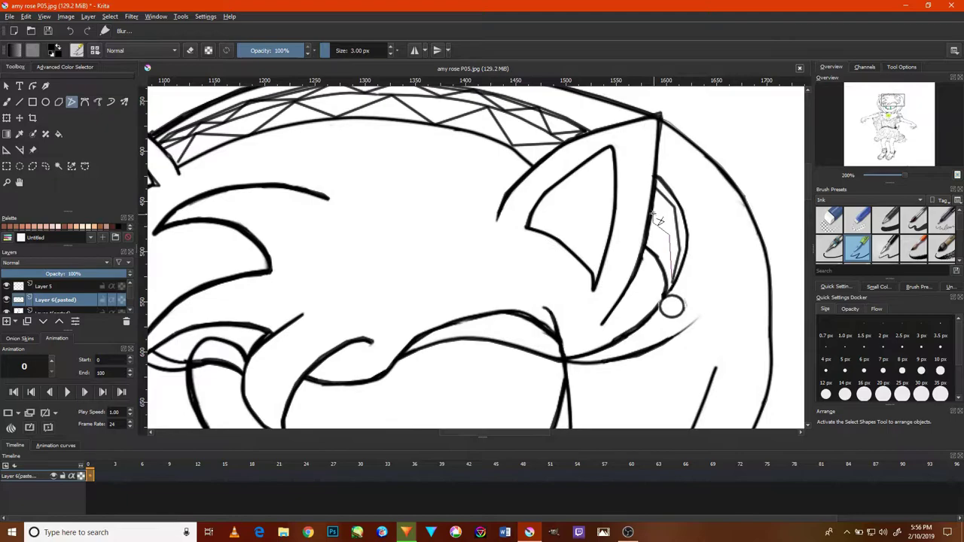
pyautogui.scroll(-3, 663, 260)
pyautogui.scroll(3, 670, 279)
pyautogui.scroll(2, 678, 290)
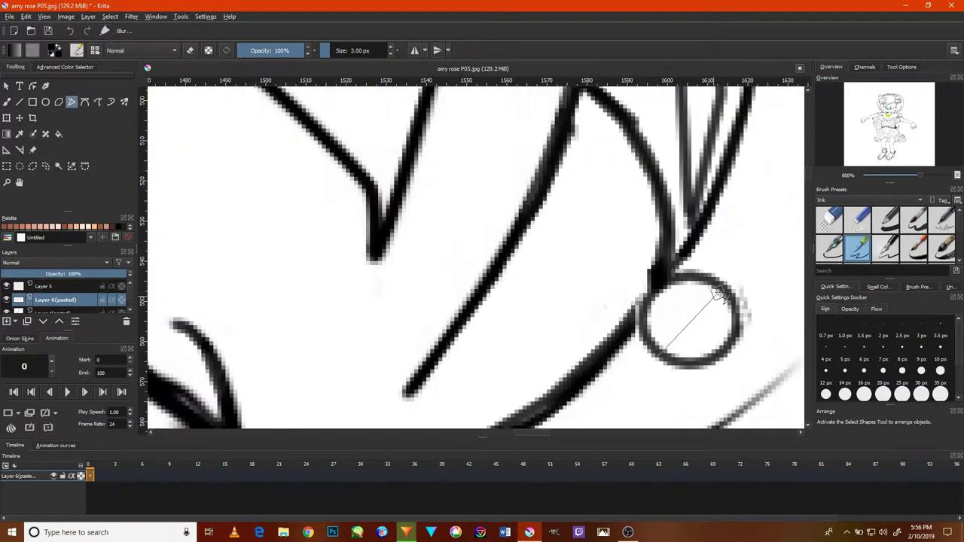
pyautogui.moveTo(656, 296); pyautogui.dragTo(728, 363)
pyautogui.moveTo(689, 280); pyautogui.dragTo(687, 369)
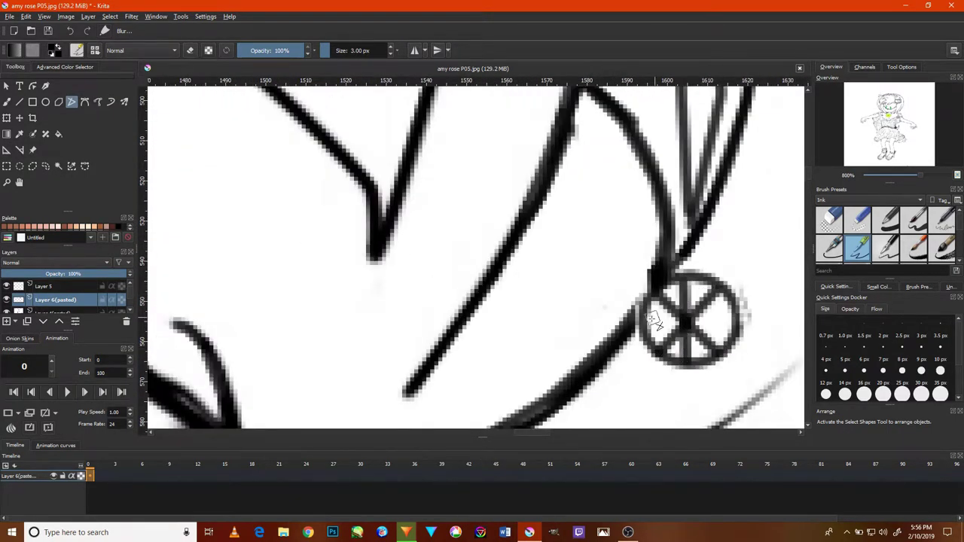
pyautogui.moveTo(647, 326); pyautogui.dragTo(738, 320)
# Add vertical, horizontal and two diagonal spokes inside the other earring circle.
pyautogui.scroll(-3, 738, 320)
pyautogui.scroll(2, 389, 357)
pyautogui.scroll(1, 389, 385)
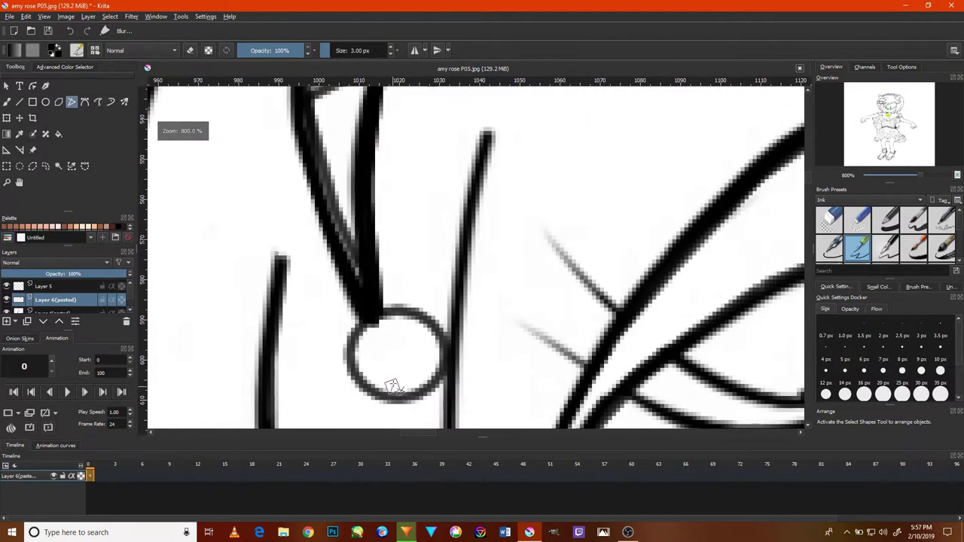
pyautogui.moveTo(391, 392); pyautogui.dragTo(393, 325)
pyautogui.moveTo(349, 356); pyautogui.dragTo(444, 355)
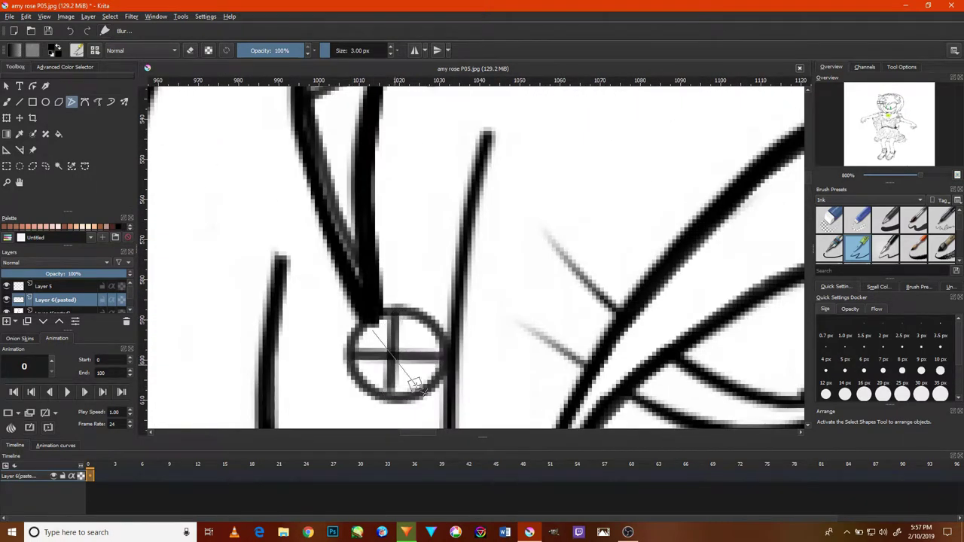
pyautogui.moveTo(374, 330); pyautogui.dragTo(427, 394)
pyautogui.moveTo(369, 377); pyautogui.dragTo(428, 325)
pyautogui.scroll(-3, 427, 325)
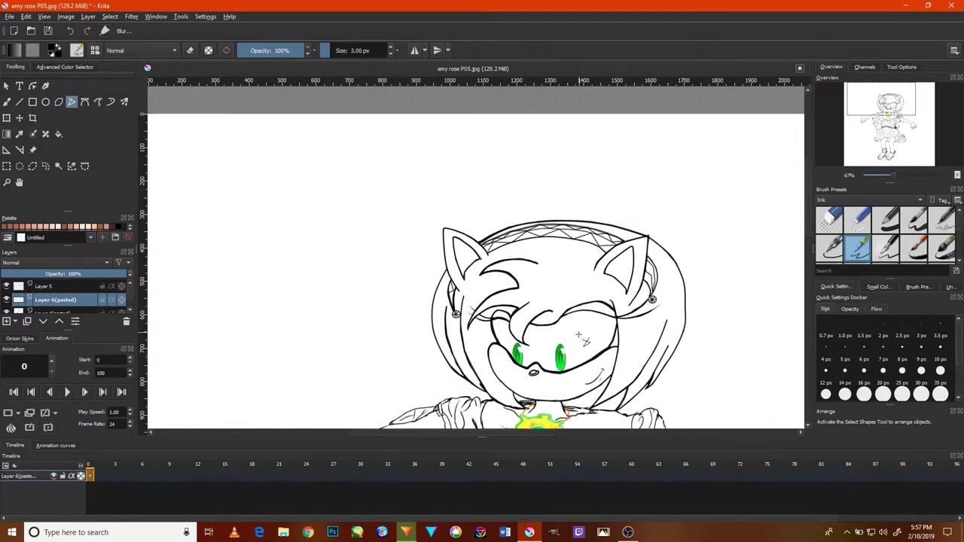
pyautogui.scroll(3, 456, 381)
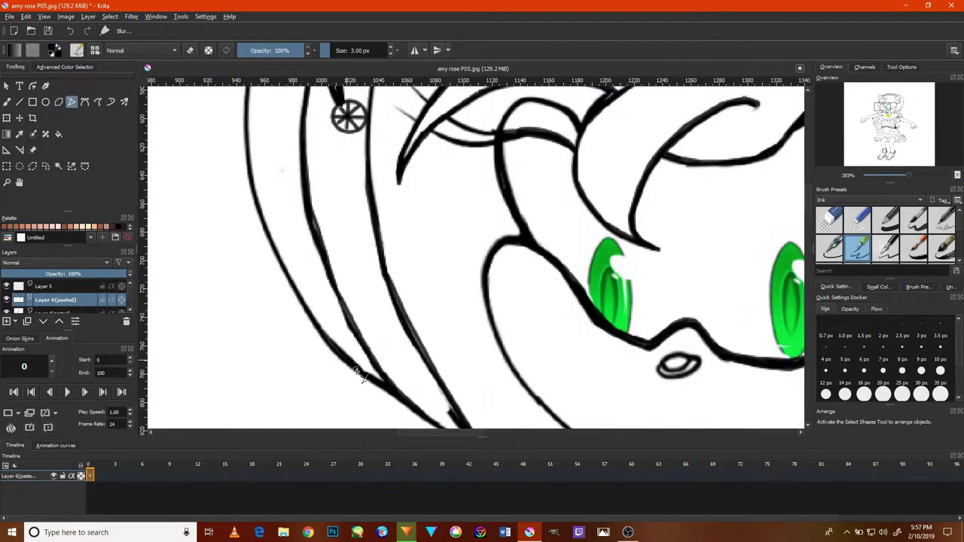
# Trace a line along the outer hair strand and commit it as ink.
pyautogui.scroll(-2, 393, 387)
pyautogui.scroll(4, 365, 384)
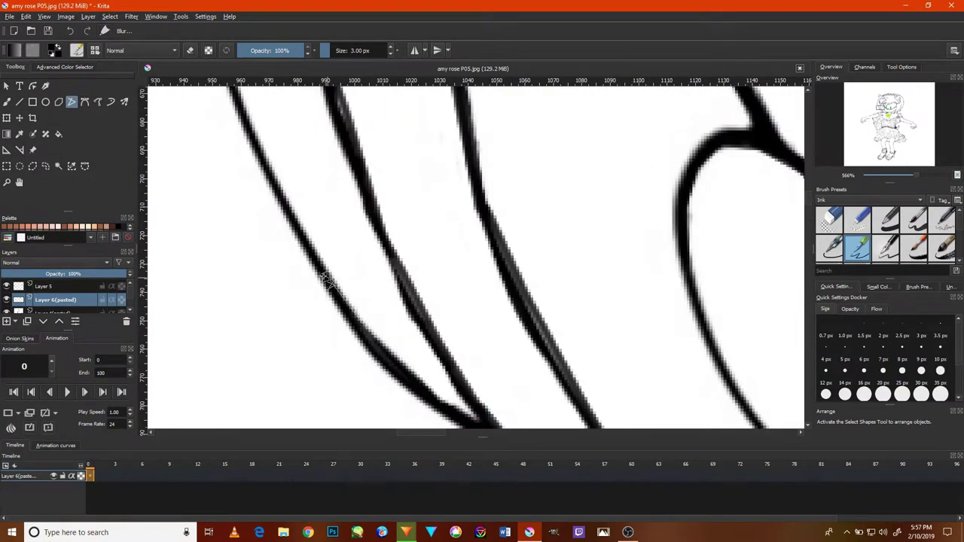
pyautogui.moveTo(335, 290); pyautogui.dragTo(294, 204)
pyautogui.scroll(-2, 301, 226)
pyautogui.scroll(2, 273, 209)
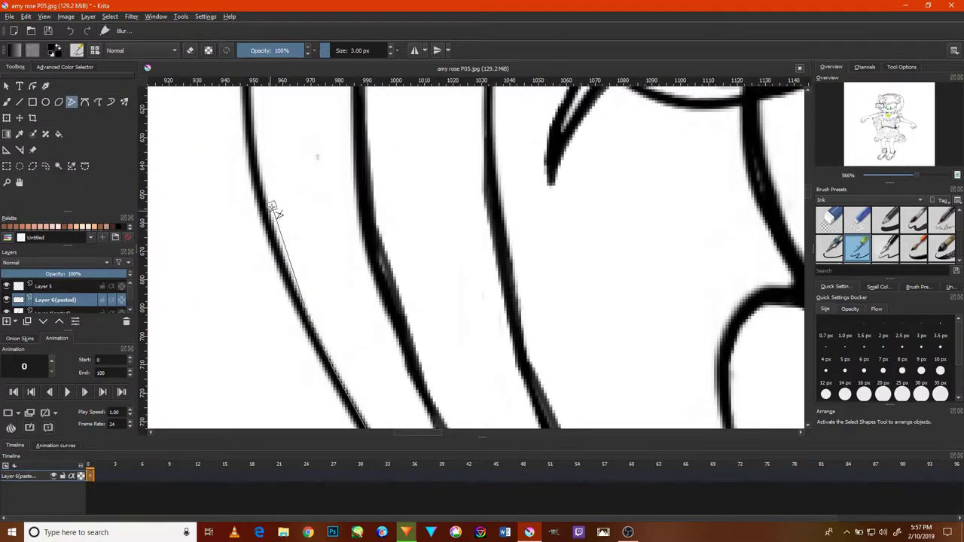
pyautogui.scroll(2, 286, 167)
pyautogui.scroll(2, 316, 143)
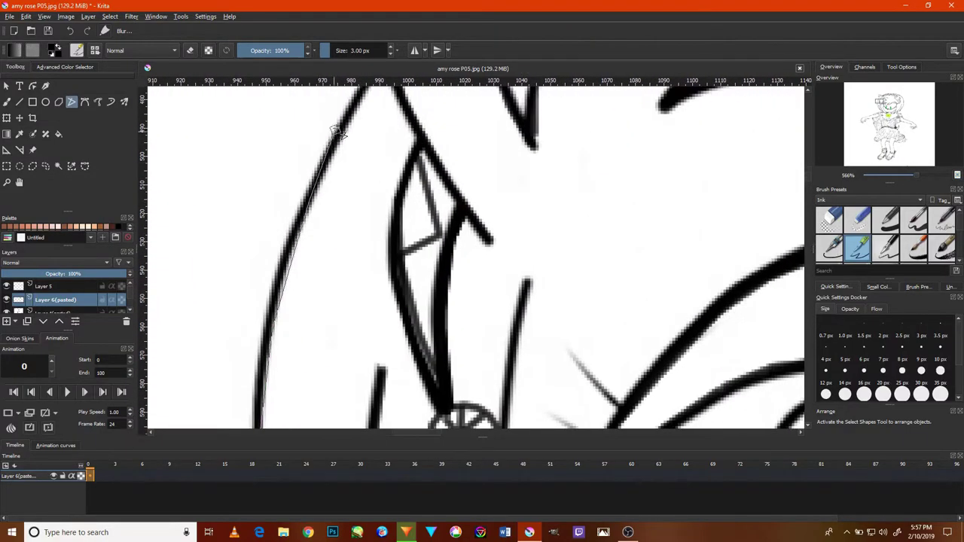
pyautogui.scroll(2, 353, 150)
pyautogui.doubleClick(372, 126)
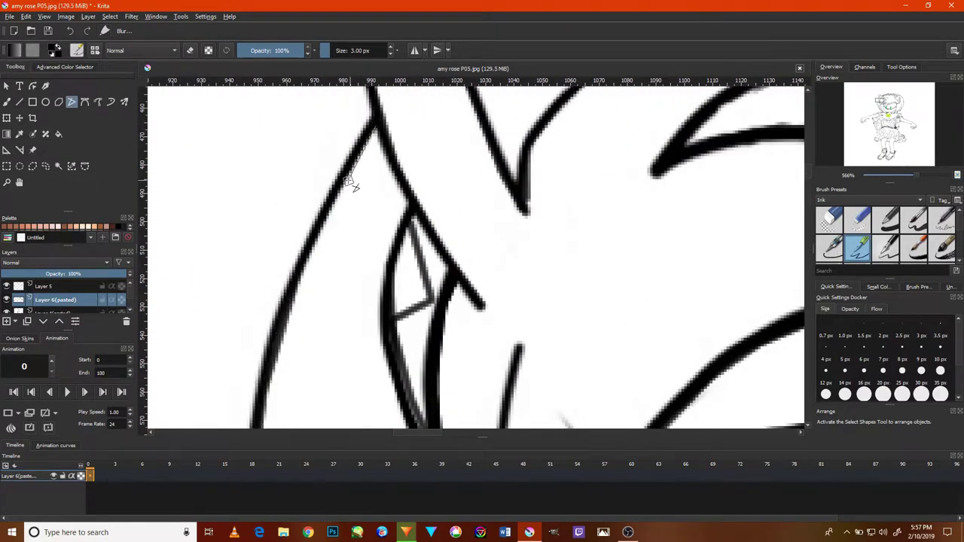
# Fill the pointed hair tip and the traced strand in solid black ink.
pyautogui.scroll(-10, 376, 301)
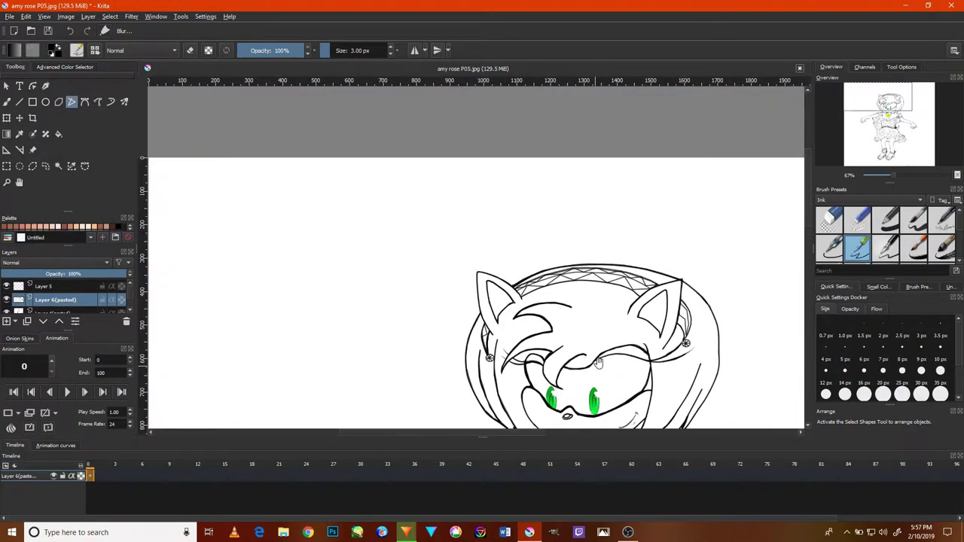
pyautogui.scroll(-3, 597, 363)
pyautogui.scroll(6, 559, 344)
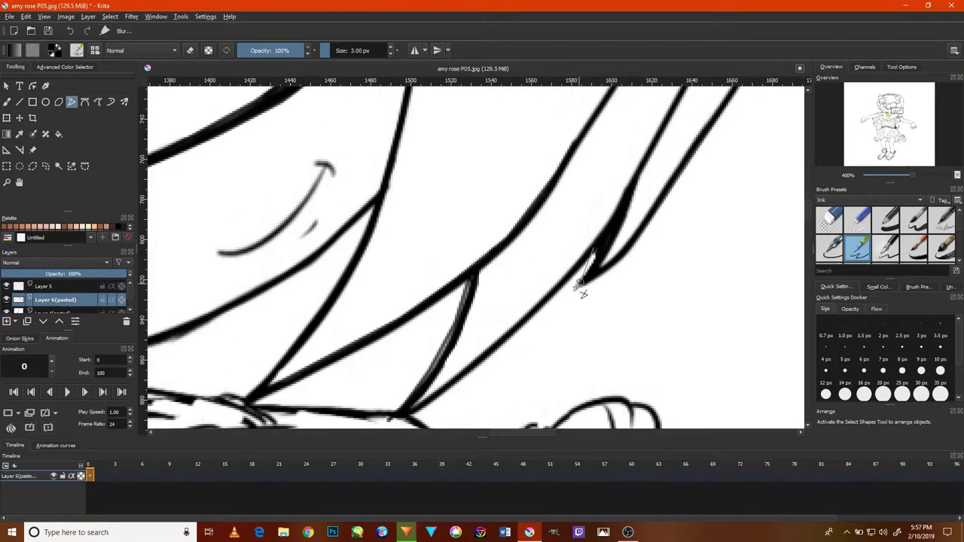
pyautogui.doubleClick(602, 282)
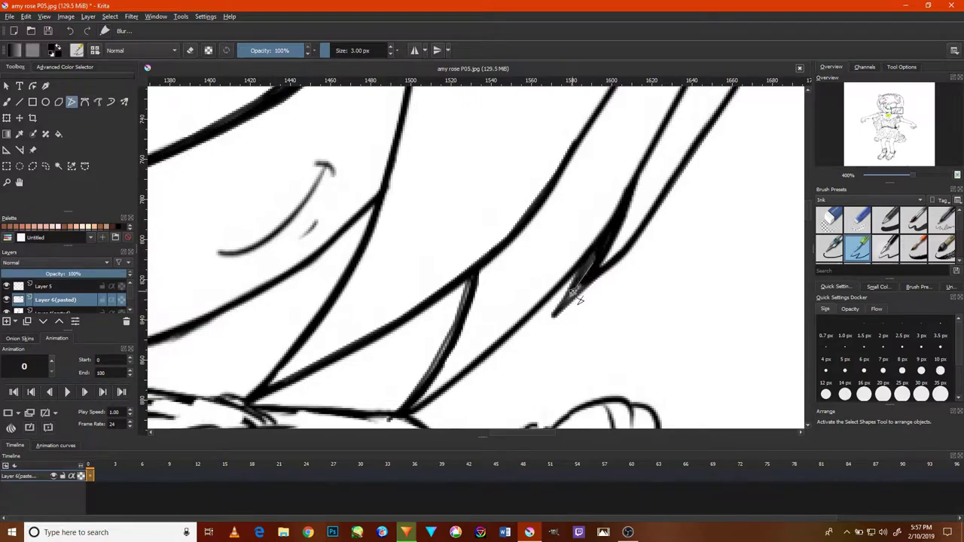
pyautogui.doubleClick(393, 410)
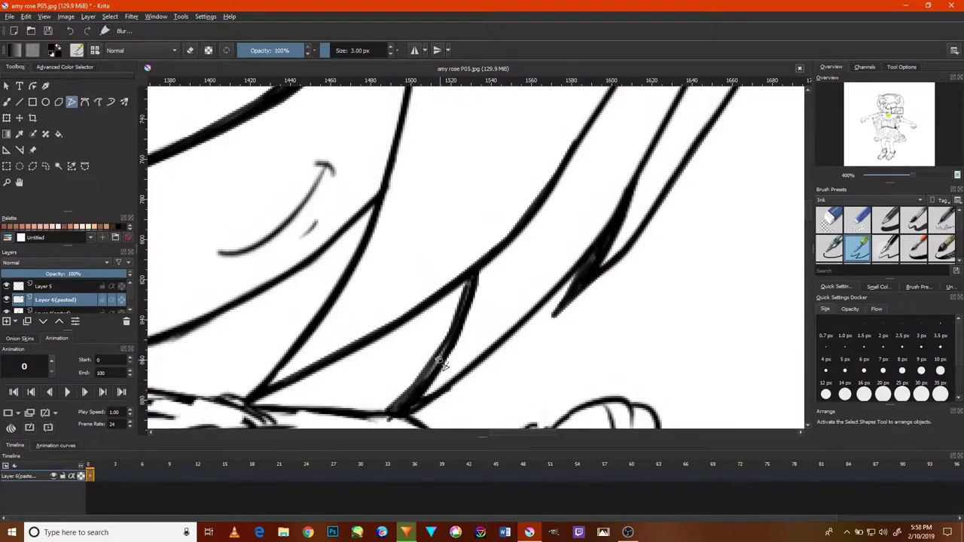
# Pan up over the hair, then begin a new outline near the neckline.
pyautogui.scroll(-5, 451, 401)
pyautogui.scroll(5, 490, 394)
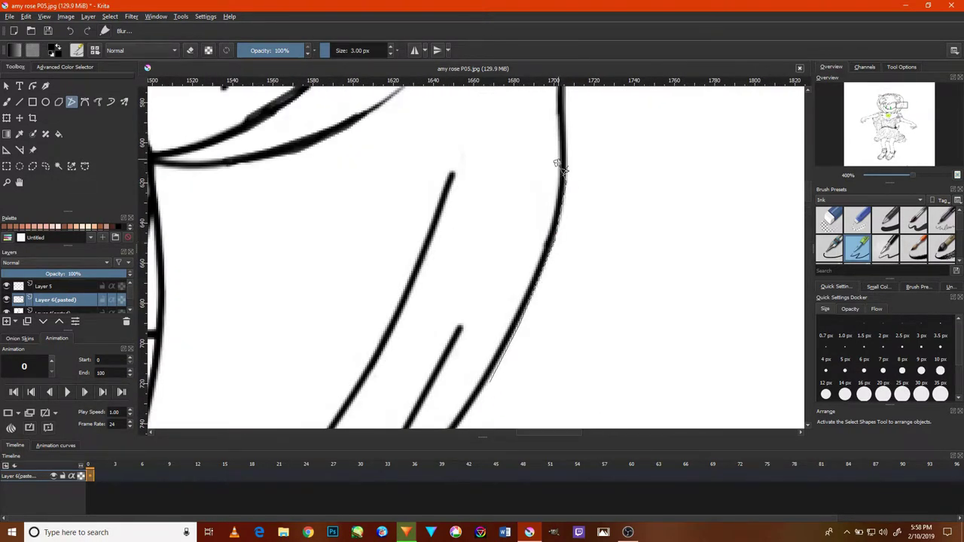
pyautogui.moveTo(557, 164); pyautogui.dragTo(561, 262)
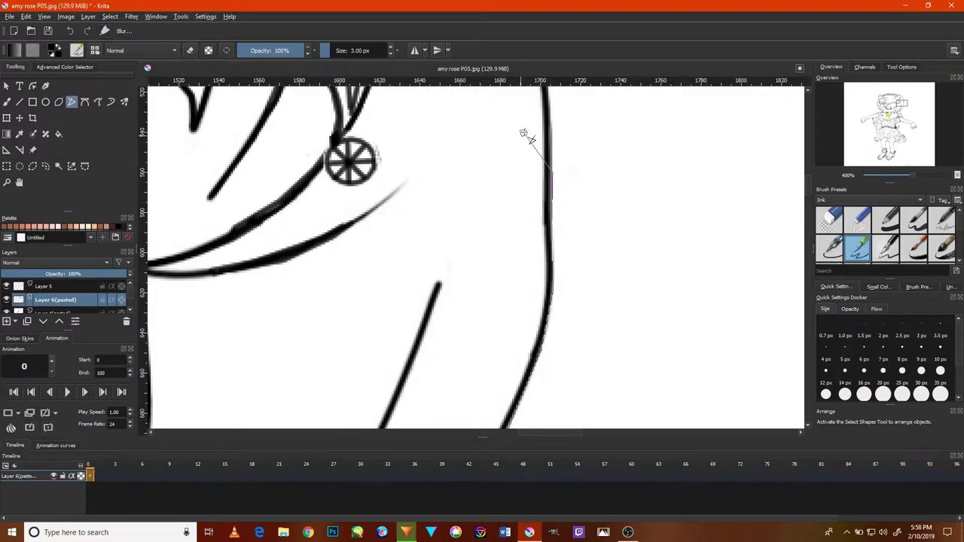
pyautogui.moveTo(557, 124); pyautogui.dragTo(512, 241)
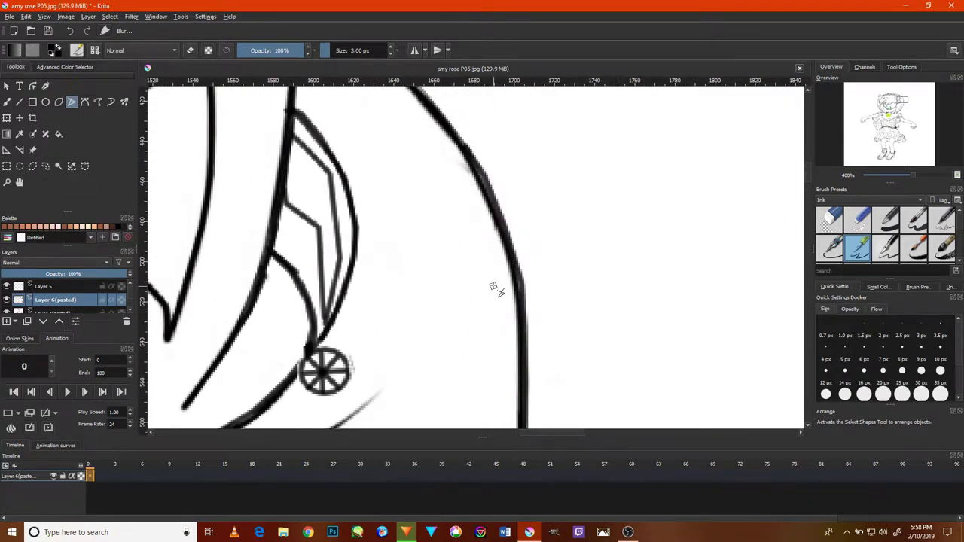
pyautogui.scroll(-2, 495, 222)
pyautogui.scroll(-3, 469, 304)
pyautogui.scroll(-2, 413, 360)
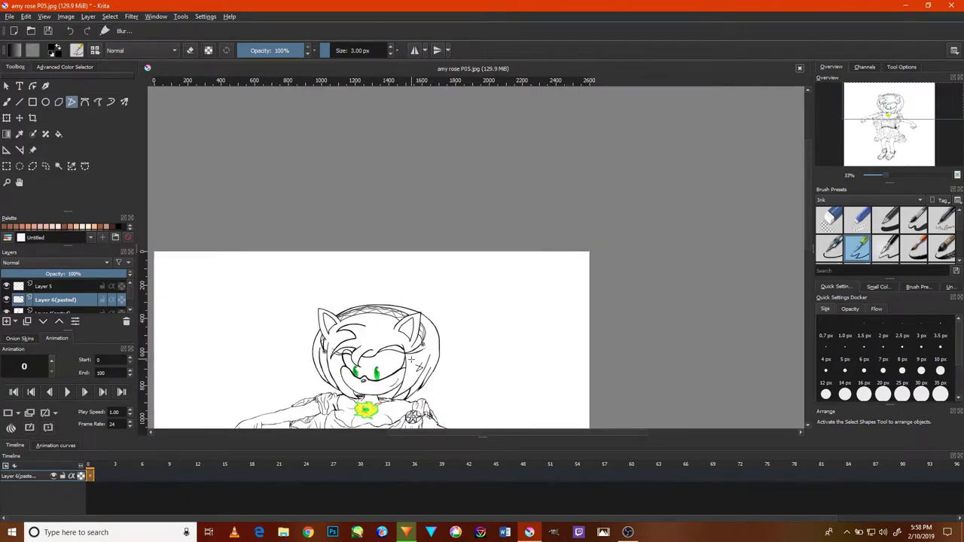
pyautogui.scroll(3, 416, 365)
pyautogui.scroll(1, 413, 384)
pyautogui.scroll(1, 406, 373)
pyautogui.scroll(-2, 406, 364)
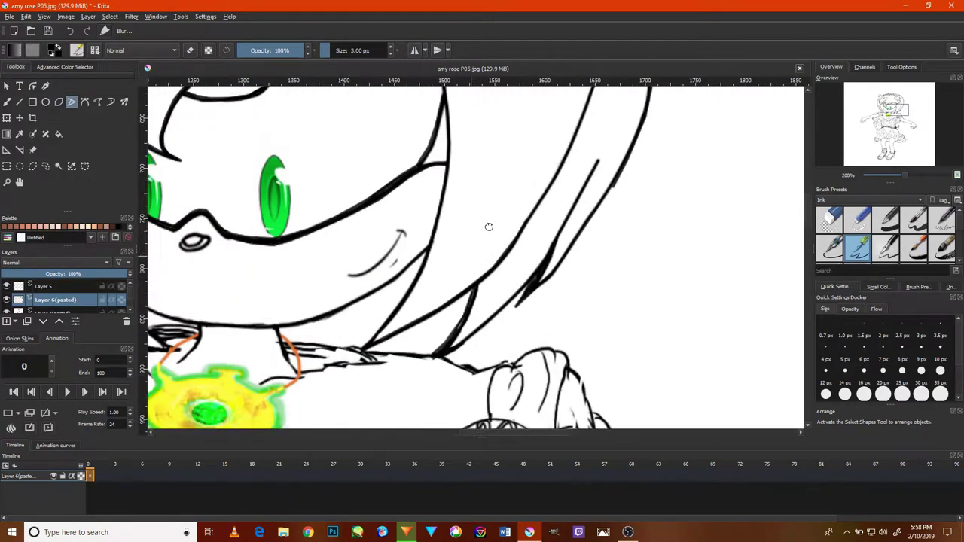
pyautogui.scroll(5, 415, 336)
pyautogui.click(414, 336)
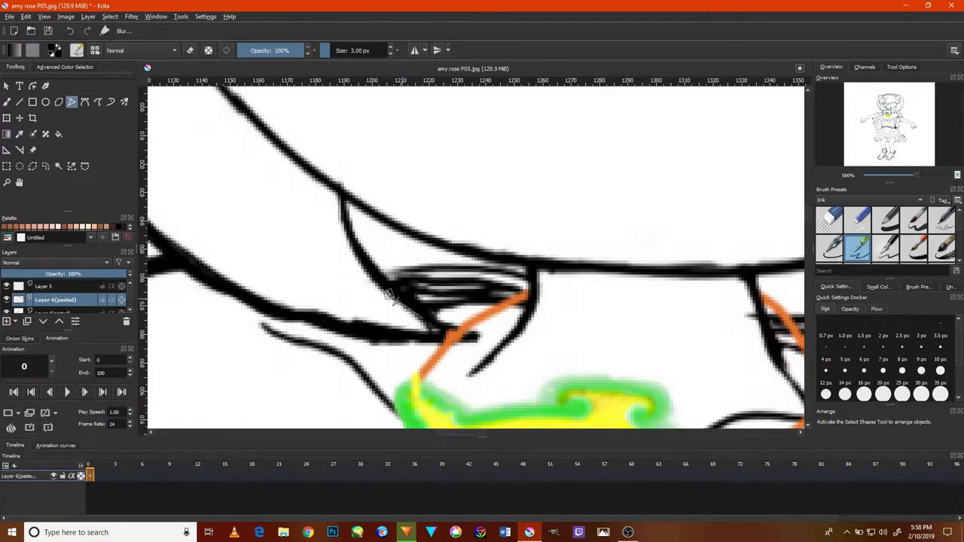
# Trace the zigzag hair strand and a second line beside the left earring with polylines.
pyautogui.scroll(-5, 421, 301)
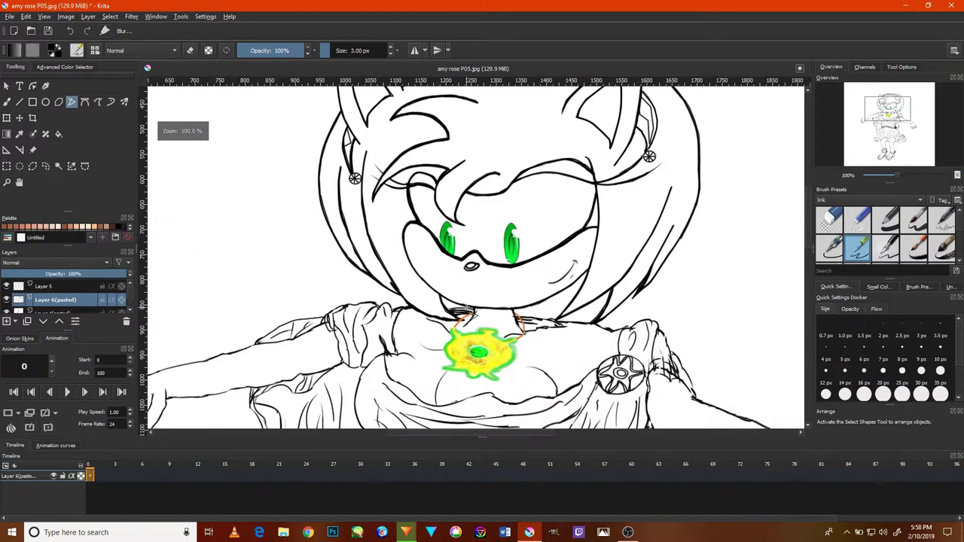
pyautogui.scroll(1, 474, 316)
pyautogui.scroll(1, 474, 292)
pyautogui.scroll(-1, 486, 256)
pyautogui.scroll(-1, 570, 340)
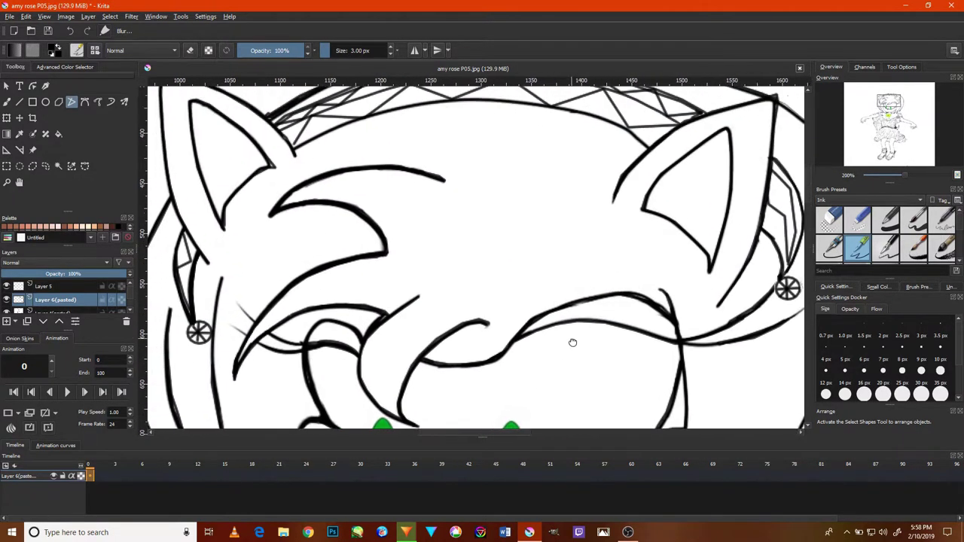
pyautogui.scroll(2, 469, 281)
pyautogui.scroll(-1, 300, 301)
pyautogui.scroll(2, 327, 334)
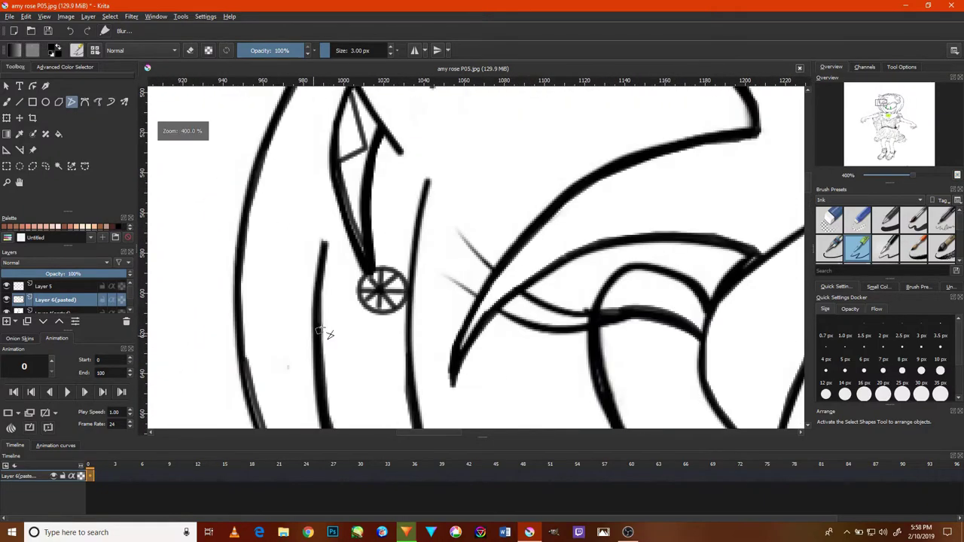
pyautogui.click(331, 243)
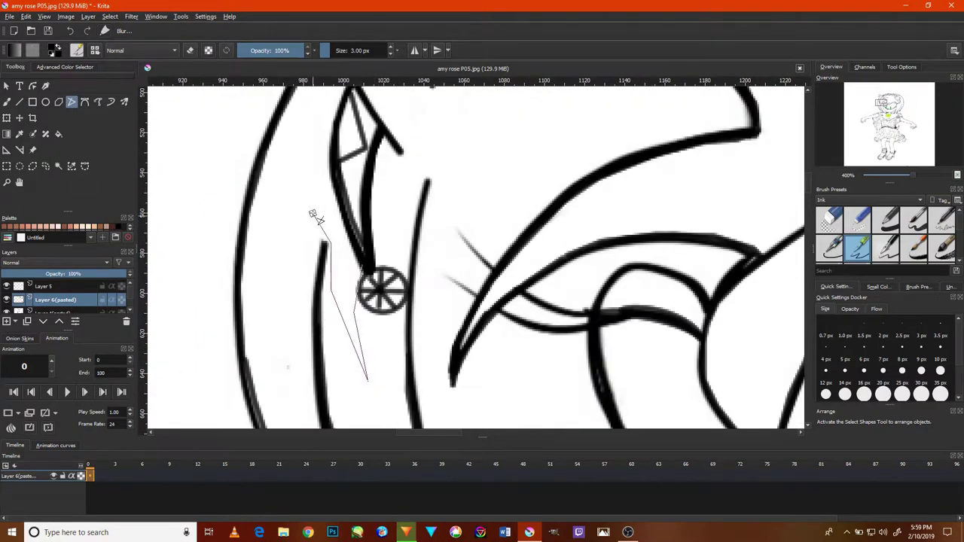
pyautogui.doubleClick(332, 157)
pyautogui.doubleClick(336, 242)
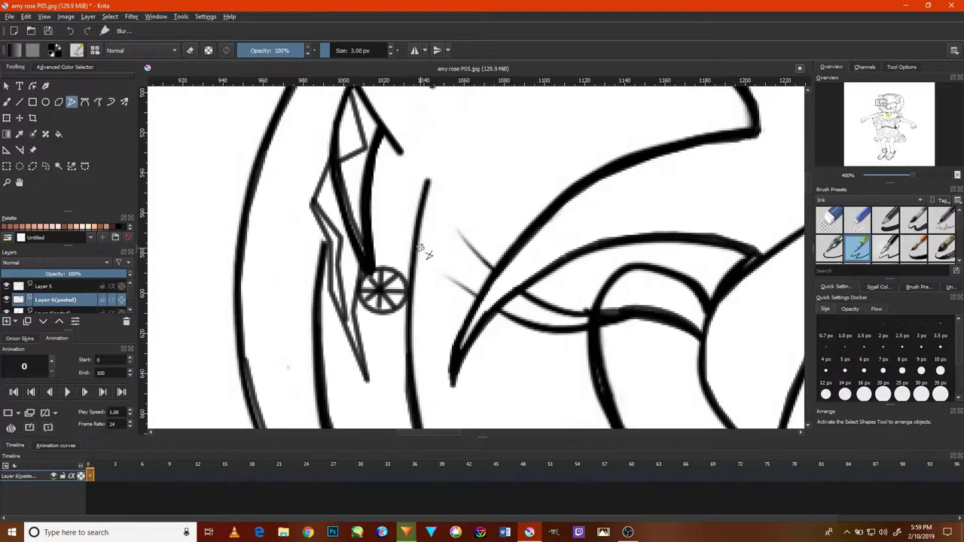
pyautogui.scroll(-5, 426, 255)
pyautogui.scroll(2, 518, 290)
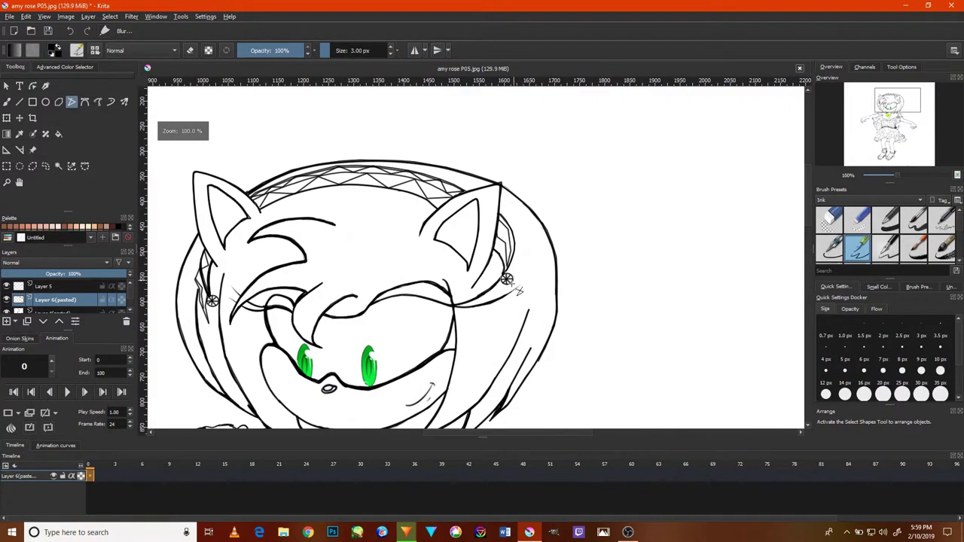
pyautogui.scroll(1, 518, 290)
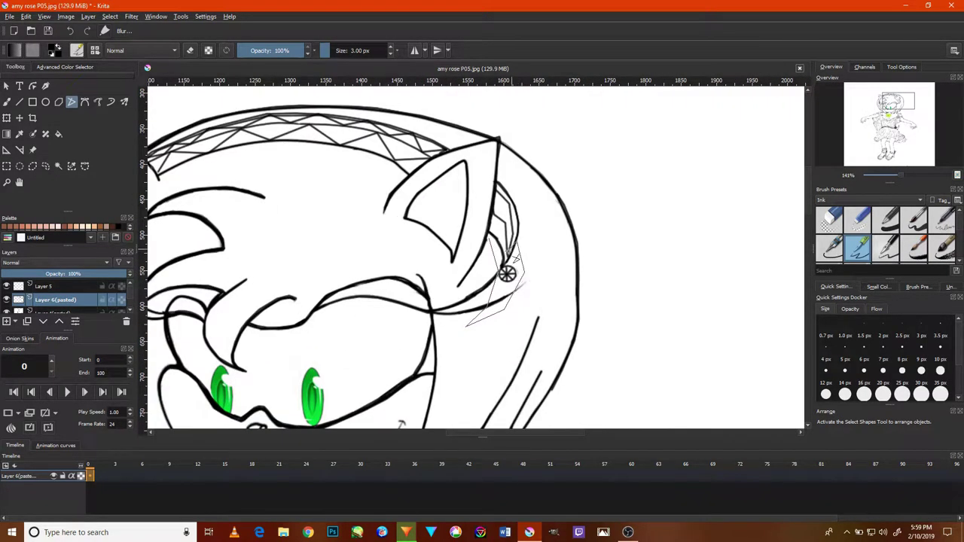
pyautogui.scroll(-1, 506, 273)
pyautogui.scroll(2, 509, 260)
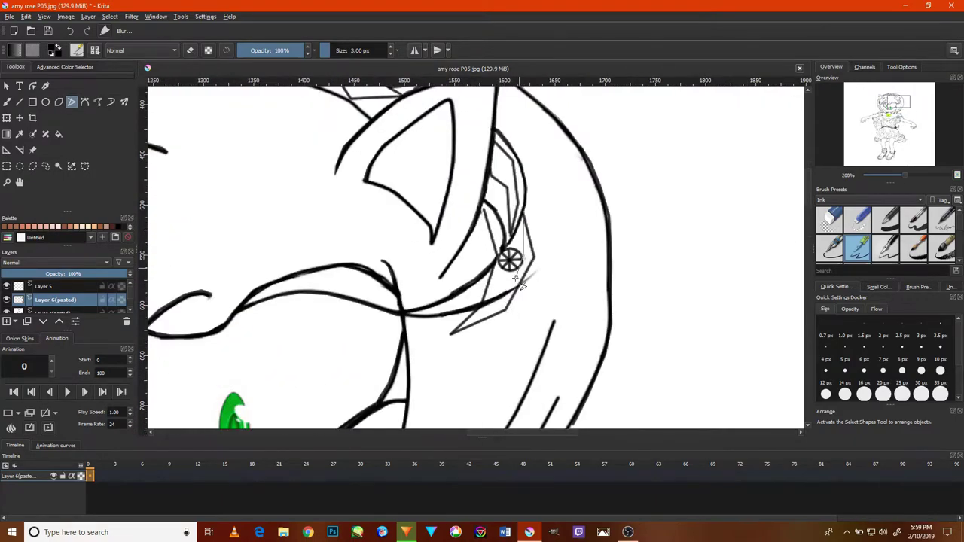
pyautogui.scroll(-2, 486, 309)
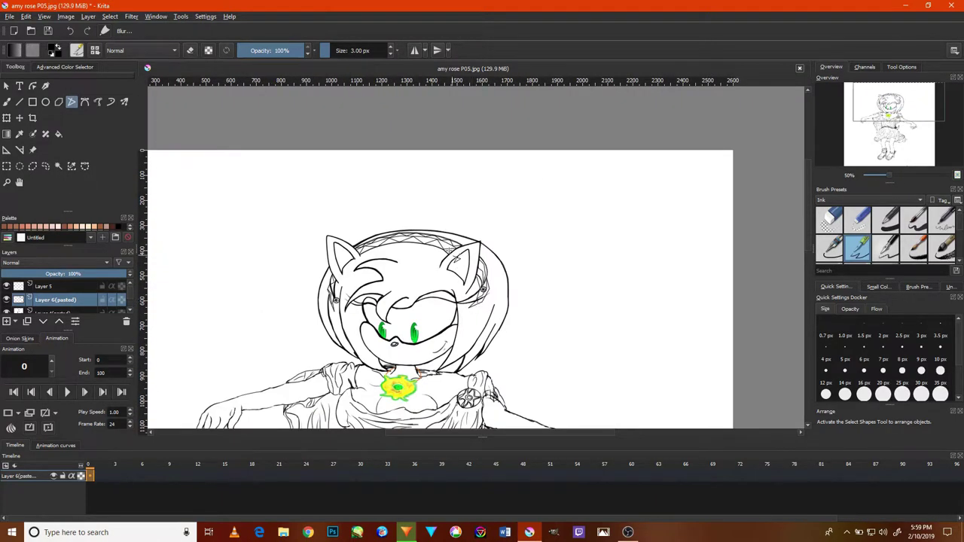
# Draw a short three-point polyline beneath the headband near the left ear.
pyautogui.scroll(1, 316, 259)
pyautogui.scroll(1, 316, 259)
pyautogui.click(375, 255)
pyautogui.click(437, 285)
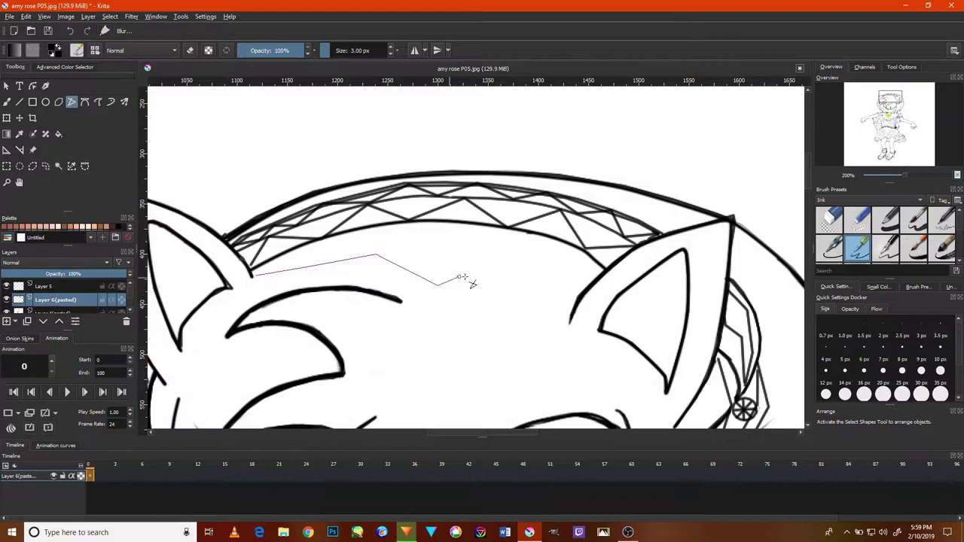
pyautogui.doubleClick(561, 302)
# Draw the jagged multi-corner polyline under the headband stretching toward the right ear.
pyautogui.scroll(-3, 484, 338)
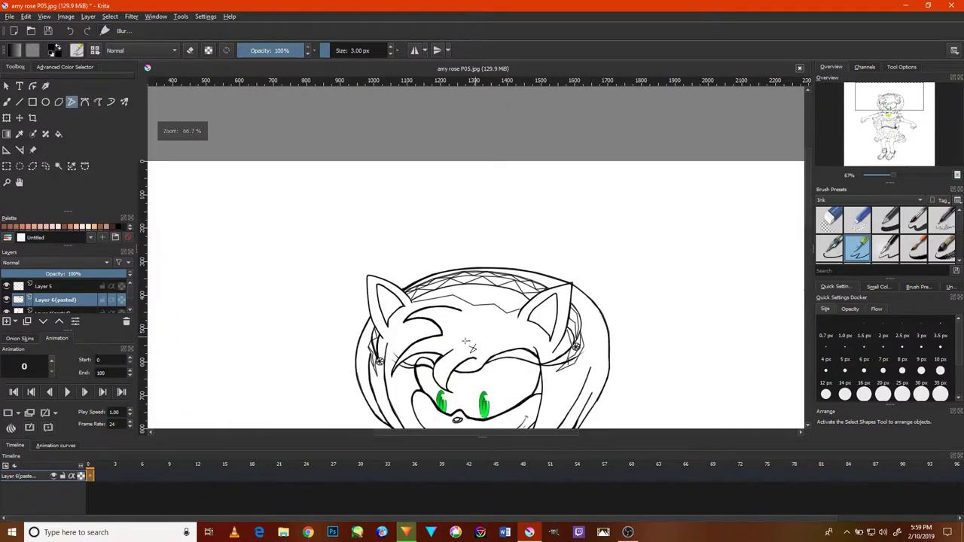
pyautogui.scroll(2, 425, 265)
pyautogui.scroll(2, 431, 312)
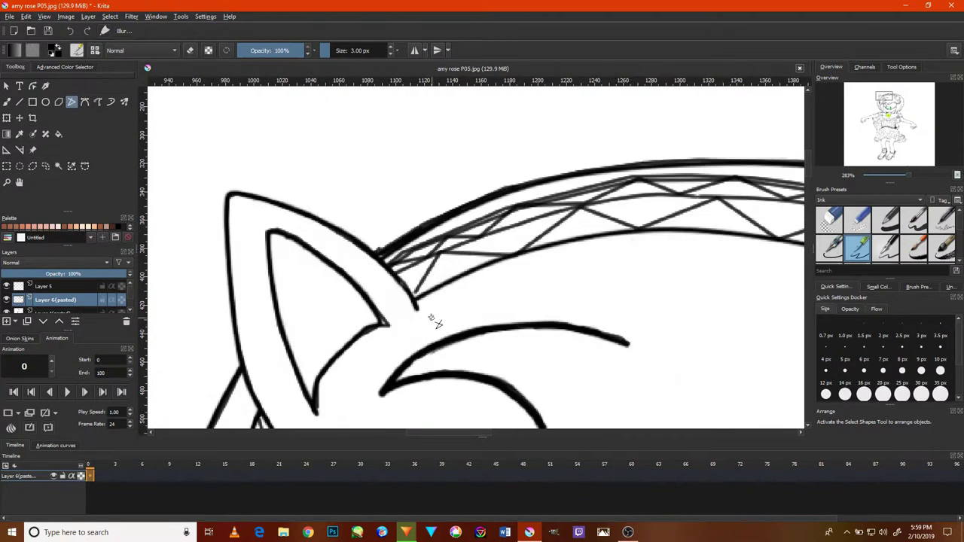
pyautogui.click(479, 314)
pyautogui.click(570, 290)
pyautogui.click(677, 332)
pyautogui.click(746, 331)
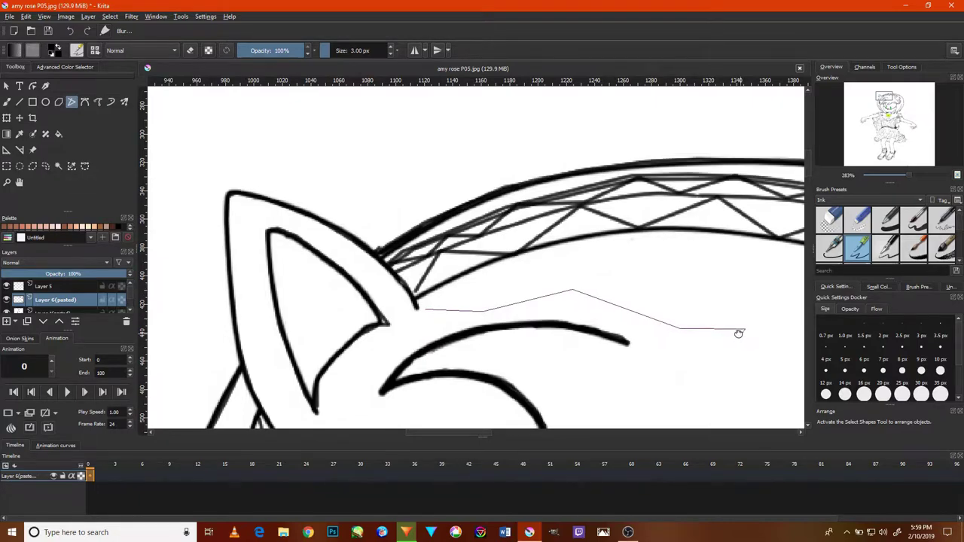
pyautogui.hscroll(2, 742, 333)
pyautogui.click(659, 317)
pyautogui.doubleClick(729, 351)
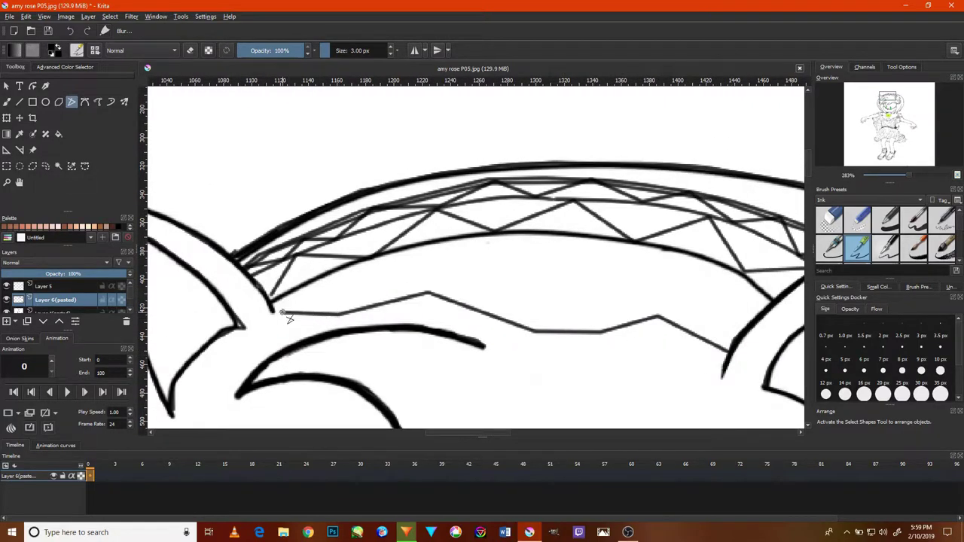
pyautogui.scroll(-5, 557, 365)
pyautogui.scroll(4, 412, 362)
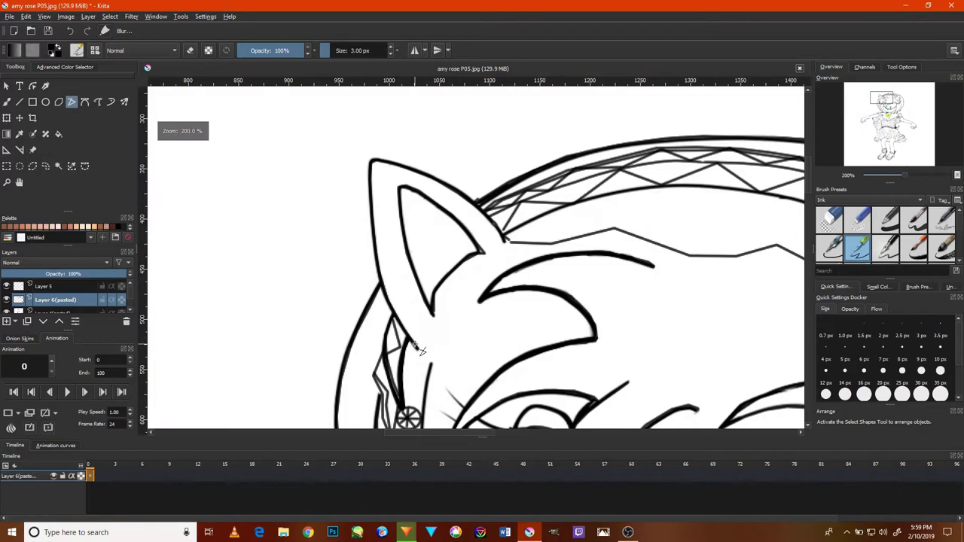
pyautogui.scroll(-3, 437, 339)
pyautogui.hscroll(4, 437, 338)
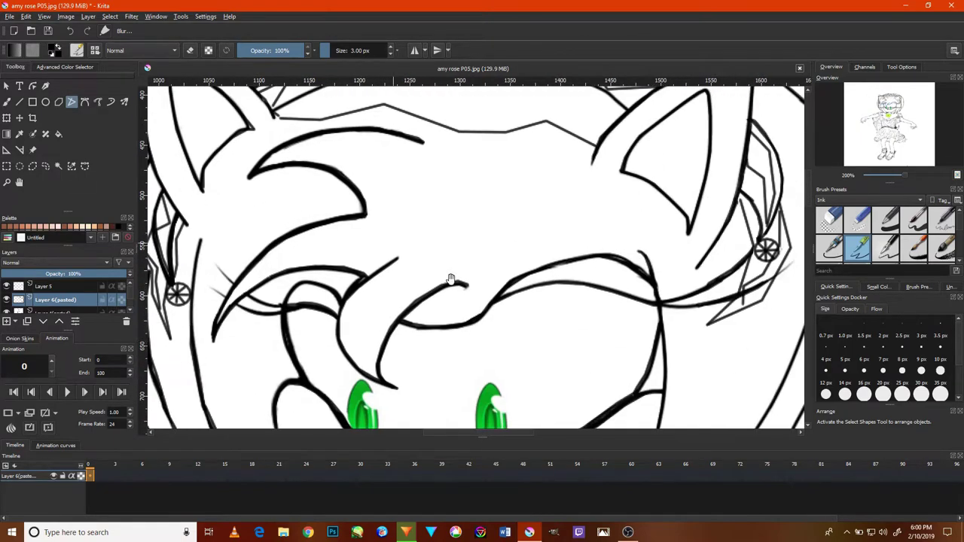
pyautogui.hscroll(1, 670, 235)
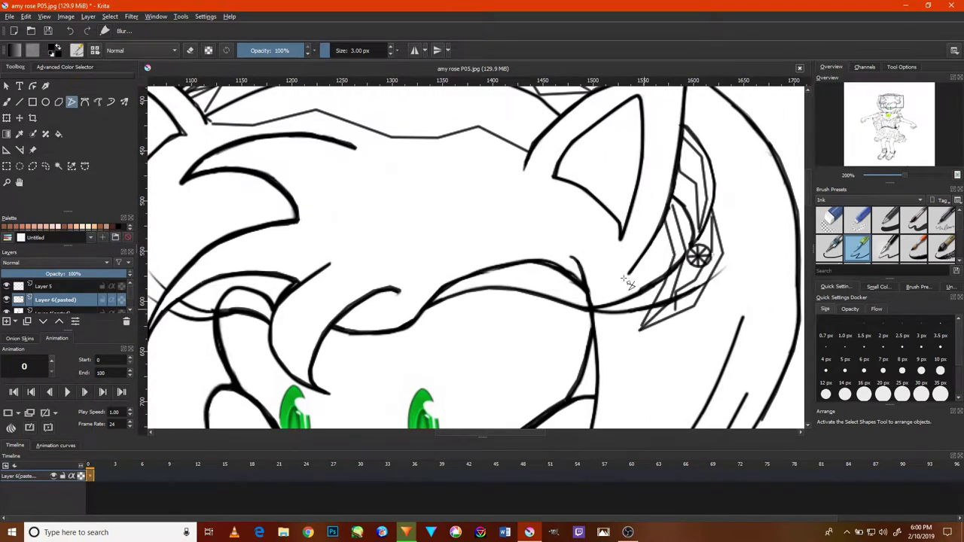
pyautogui.scroll(3, 625, 279)
pyautogui.scroll(5, 581, 331)
pyautogui.scroll(-8, 538, 280)
pyautogui.scroll(6, 538, 280)
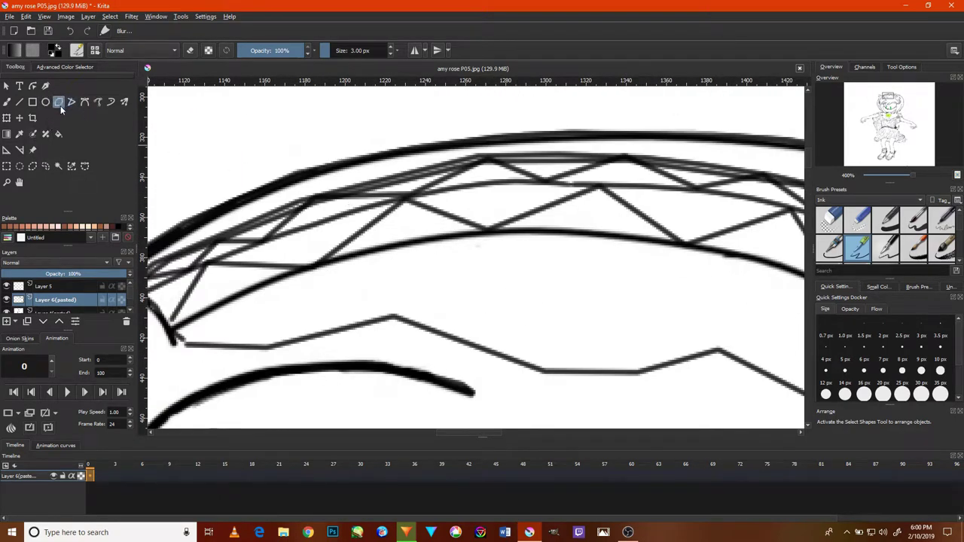
# Outline a four-sided jewel shape on the headband's front with a polyline.
pyautogui.click(628, 264)
pyautogui.click(519, 254)
pyautogui.doubleClick(615, 328)
pyautogui.scroll(-6, 613, 334)
# Draw the rectangular jewel at the front of the headband with the Rectangle tool.
pyautogui.click(45, 102)
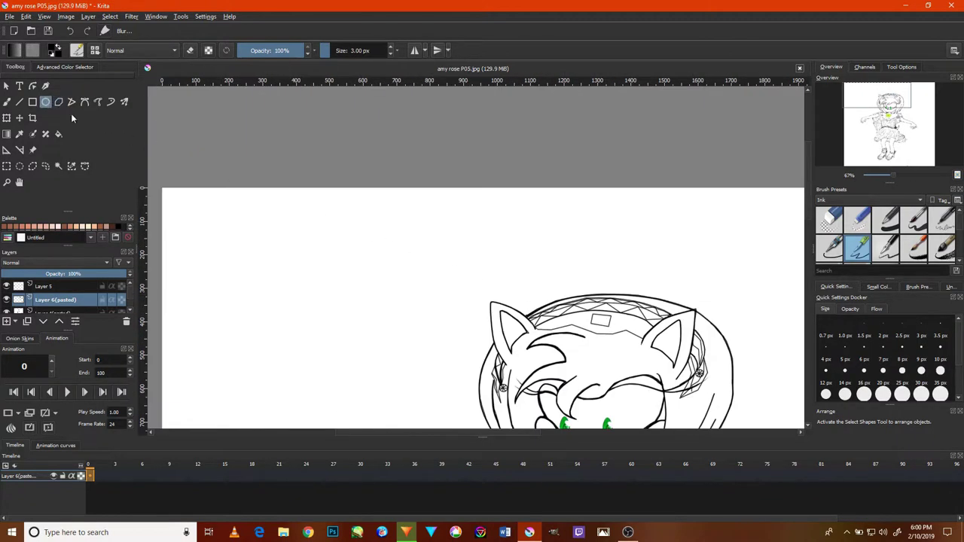
pyautogui.scroll(6, 716, 300)
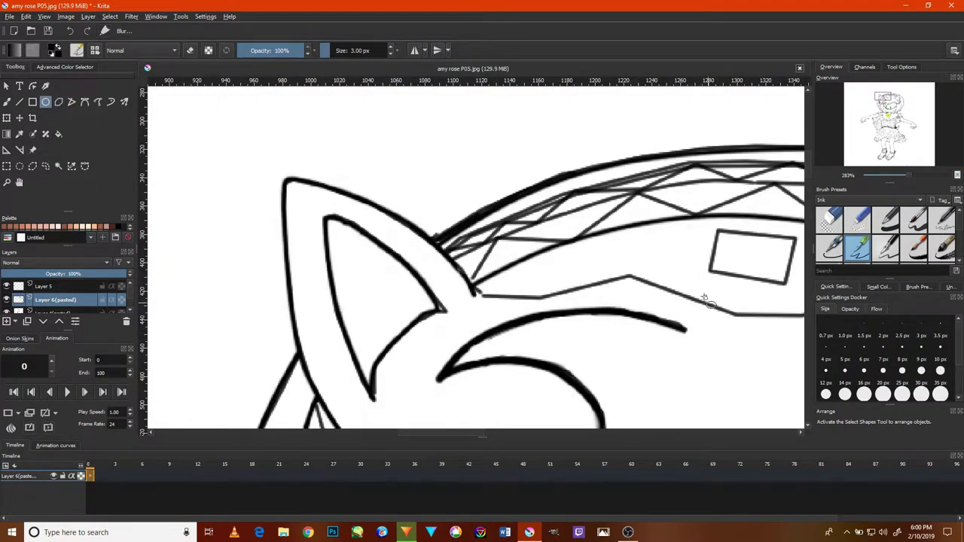
pyautogui.click(32, 101)
pyautogui.scroll(-1, 667, 276)
pyautogui.scroll(1, 689, 258)
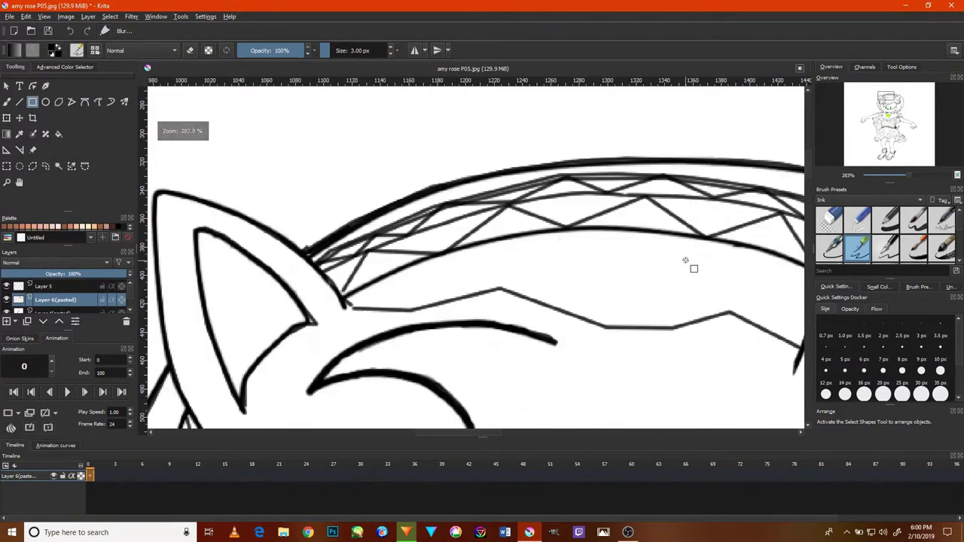
pyautogui.moveTo(708, 256)
pyautogui.mouseDown()
pyautogui.moveTo(644, 301)
pyautogui.moveTo(621, 290)
pyautogui.mouseUp()
pyautogui.click(71, 32)
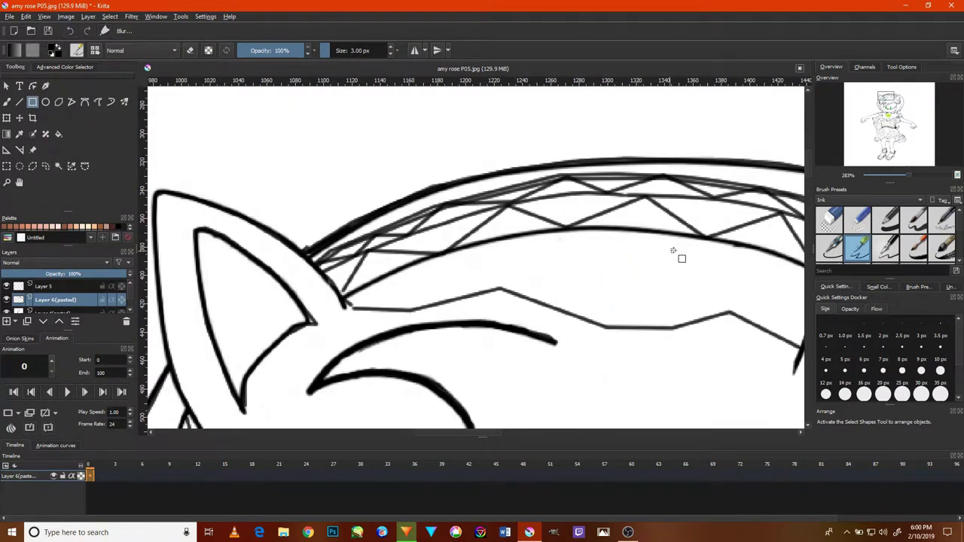
pyautogui.moveTo(678, 250); pyautogui.dragTo(587, 313)
pyautogui.scroll(-3, 625, 286)
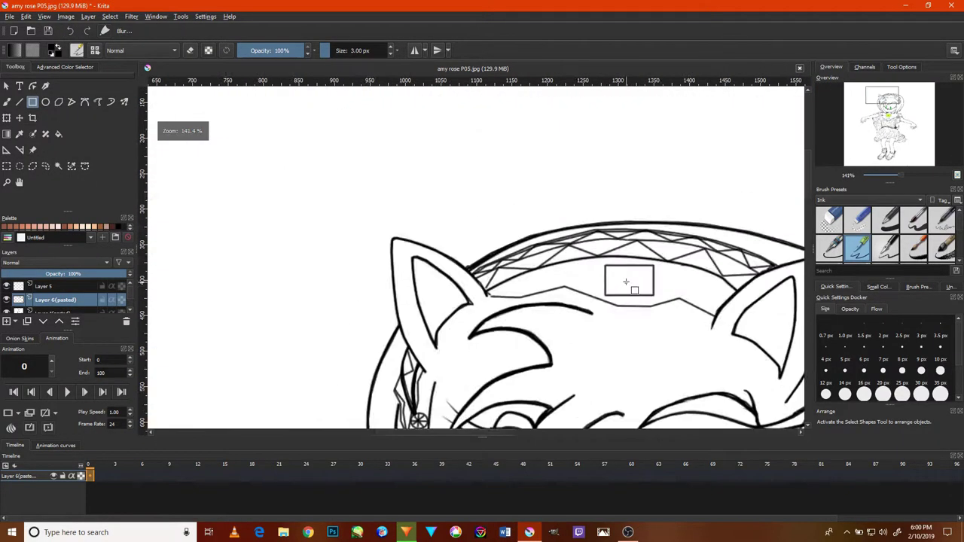
# Draw facet lines linking the jewel's top-left and right side to the headband.
pyautogui.click(72, 103)
pyautogui.scroll(3, 618, 287)
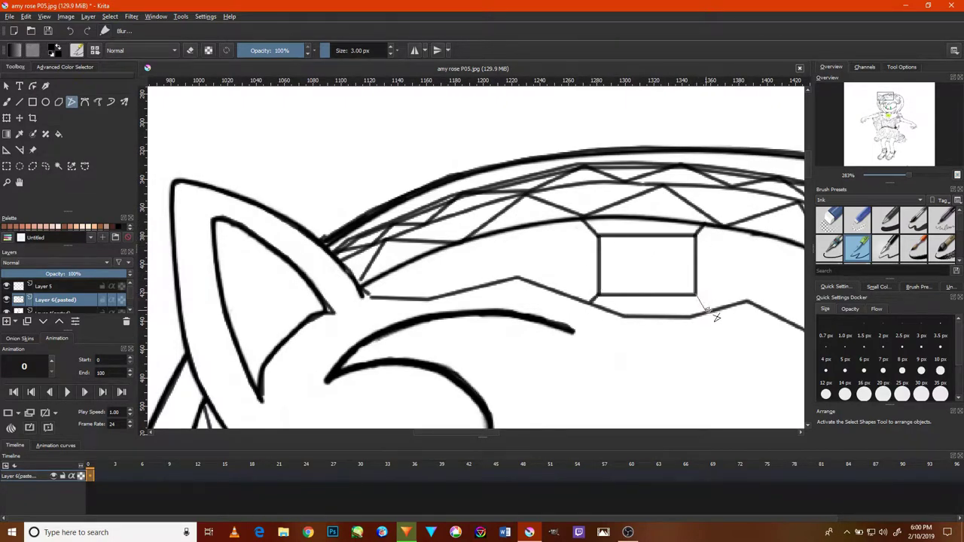
pyautogui.click(527, 279)
pyautogui.doubleClick(599, 237)
pyautogui.click(697, 234)
pyautogui.doubleClick(750, 300)
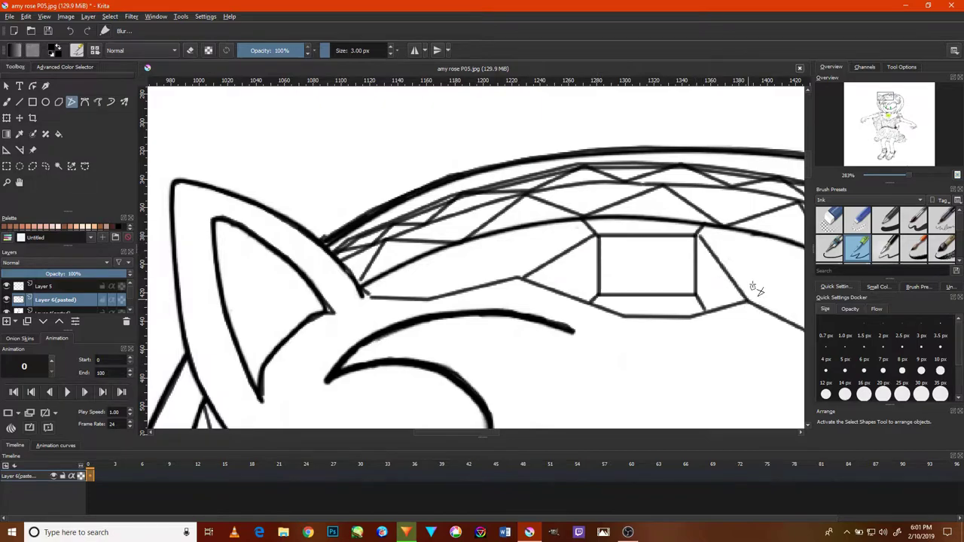
# Add two more facets from the jewel's top corners out to the lattice.
pyautogui.click(366, 294)
pyautogui.doubleClick(598, 234)
pyautogui.scroll(1, 640, 268)
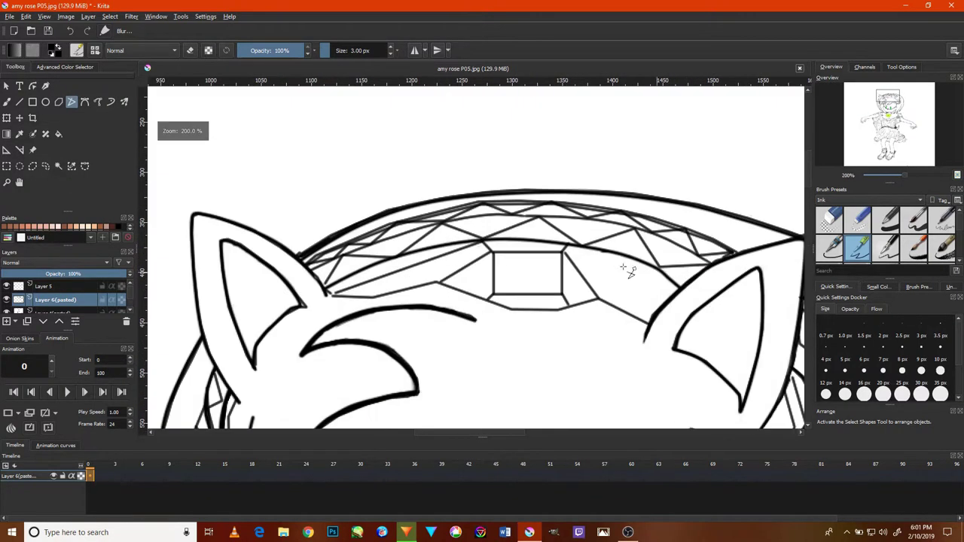
pyautogui.click(556, 251)
pyautogui.doubleClick(784, 322)
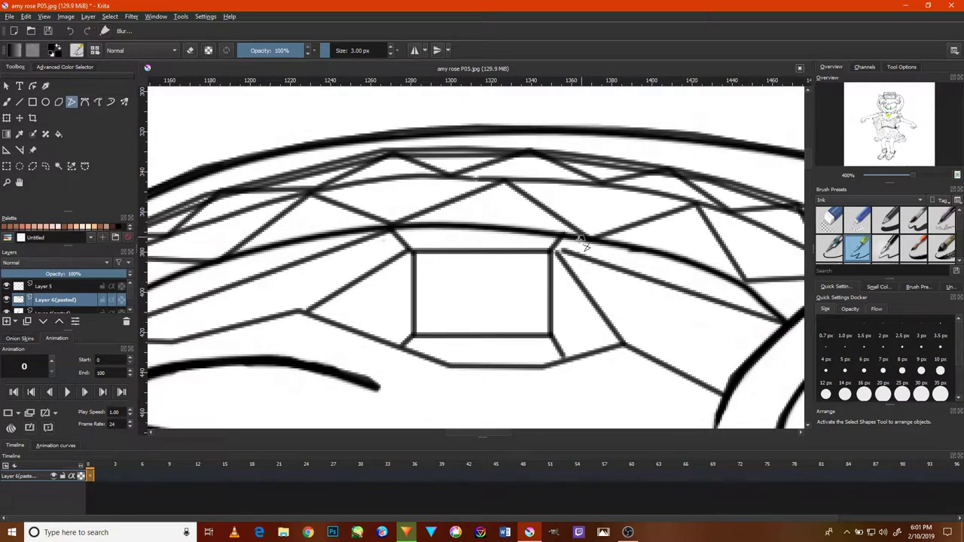
pyautogui.scroll(-4, 556, 294)
pyautogui.scroll(-2, 542, 279)
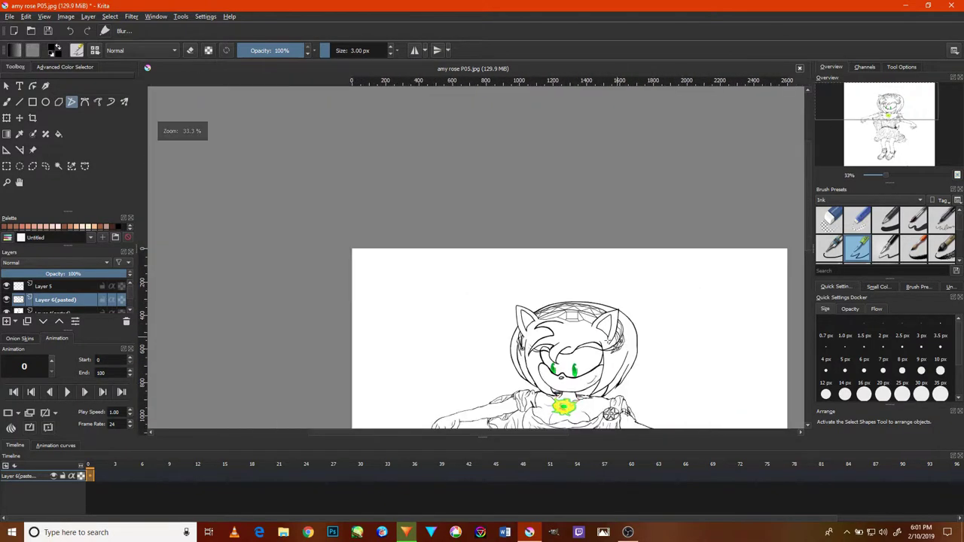
pyautogui.scroll(3, 527, 264)
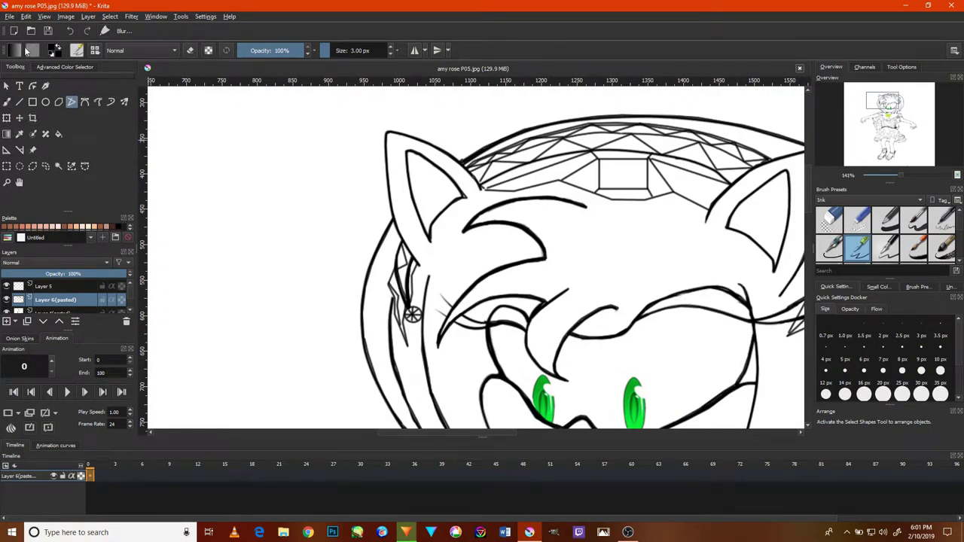
# Switch to the eraser and erase the jewel's bottom edge.
pyautogui.press('e')
pyautogui.scroll(4, 628, 184)
pyautogui.moveTo(635, 203)
pyautogui.mouseDown()
pyautogui.moveTo(531, 208)
pyautogui.moveTo(694, 218)
pyautogui.moveTo(521, 208)
pyautogui.mouseUp()
pyautogui.scroll(-4, 520, 208)
pyautogui.scroll(3, 656, 198)
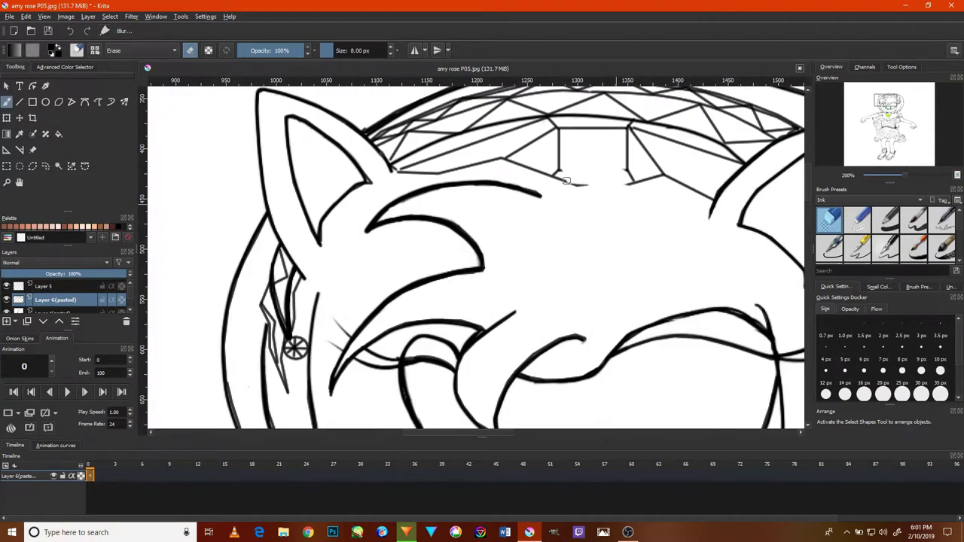
# Erase the stray diagonal line in the crown, then switch back to the ink brush.
pyautogui.scroll(-2, 613, 168)
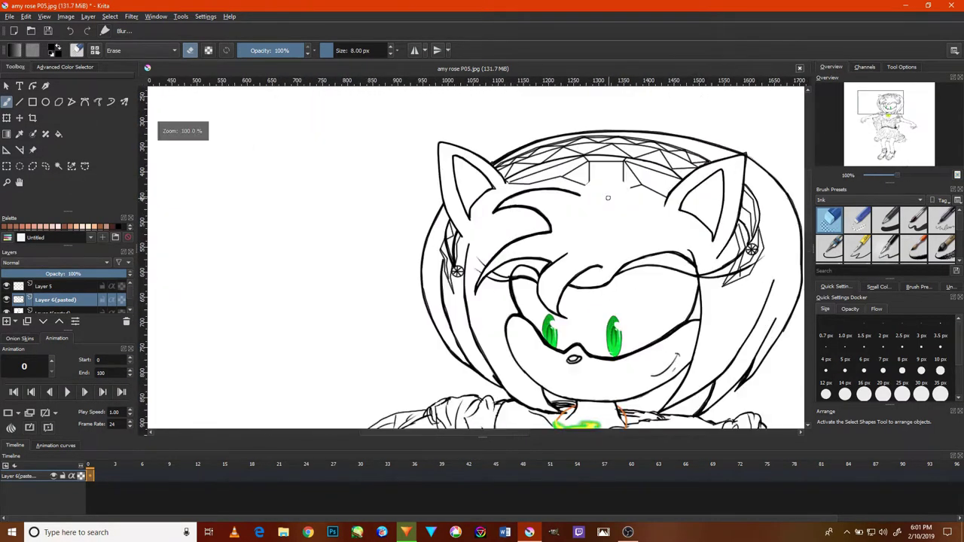
pyautogui.scroll(4, 633, 204)
pyautogui.scroll(-3, 625, 214)
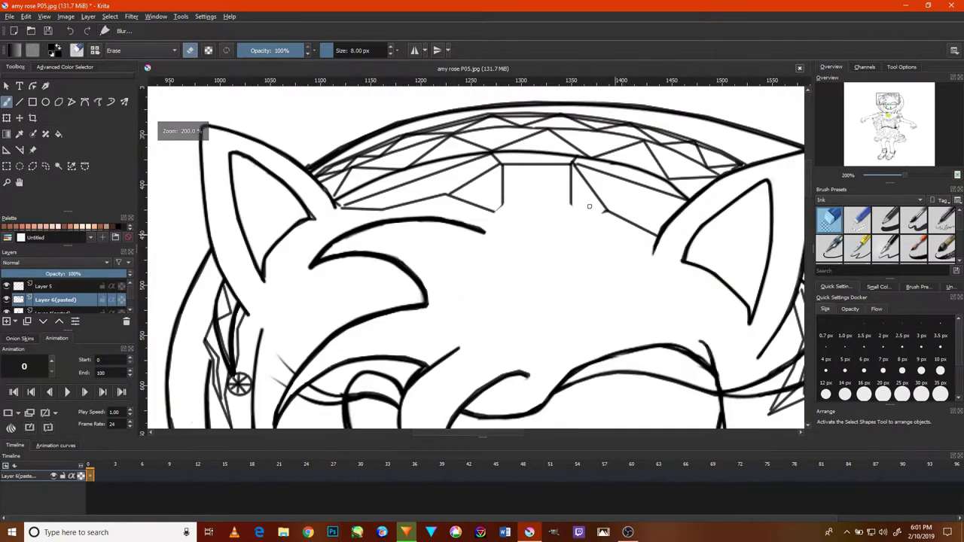
pyautogui.scroll(1, 602, 216)
pyautogui.scroll(1, 551, 203)
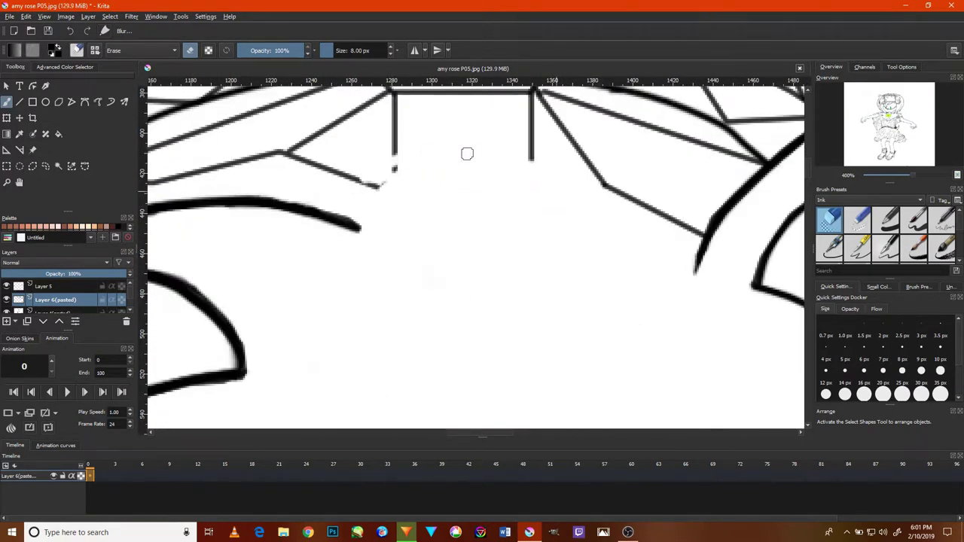
pyautogui.moveTo(381, 171); pyautogui.dragTo(316, 165)
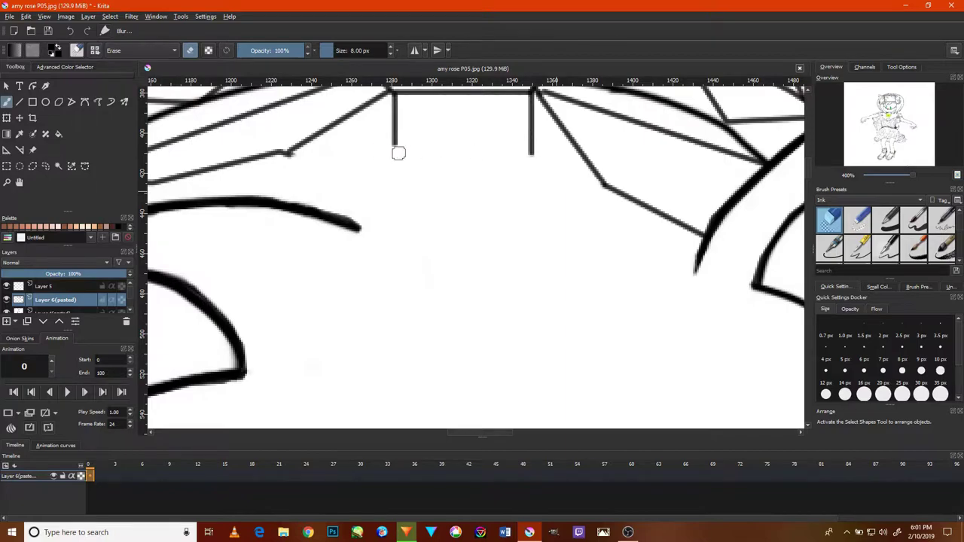
pyautogui.scroll(-4, 399, 154)
pyautogui.press('/')
# Draw a straight line across the crown's base, undoing an accidental erase of the top line.
pyautogui.scroll(6, 331, 159)
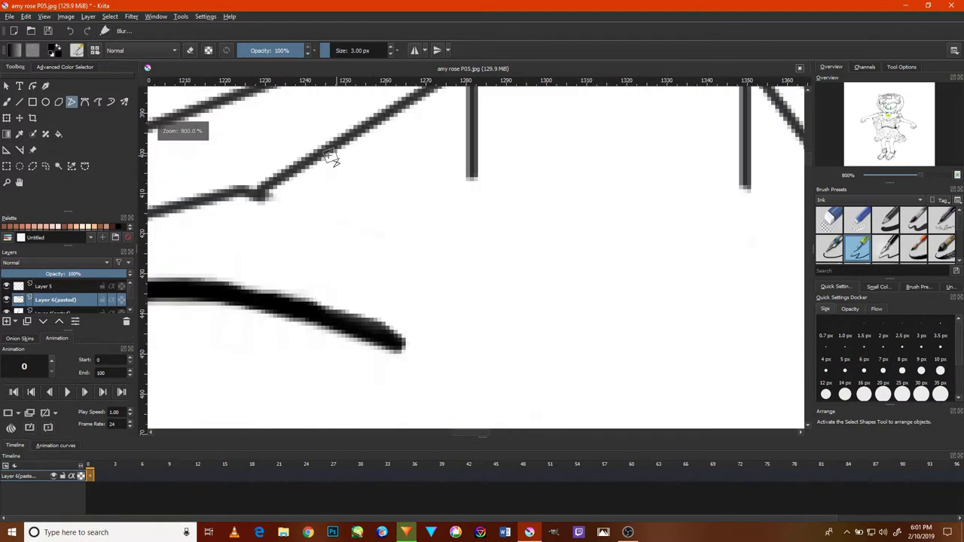
pyautogui.moveTo(331, 158); pyautogui.dragTo(670, 162)
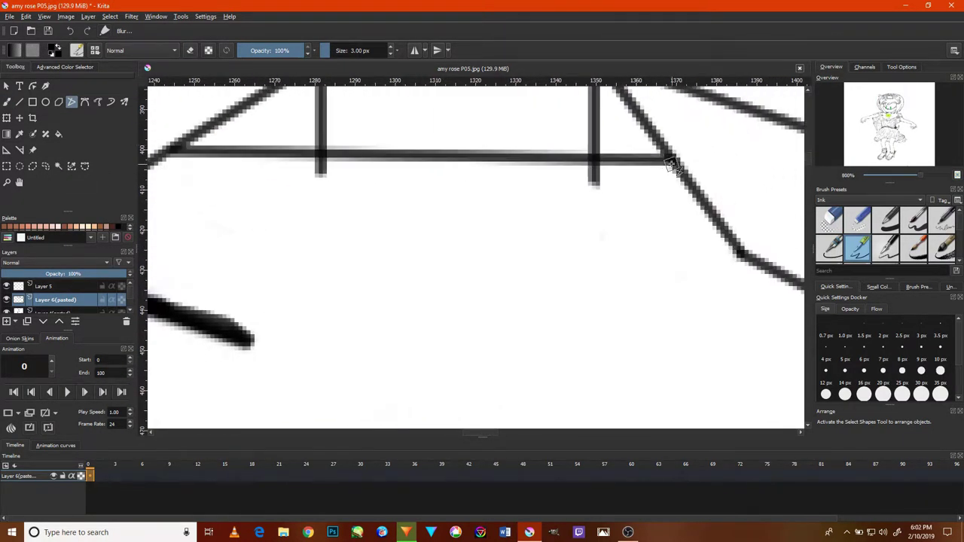
pyautogui.scroll(-4, 638, 141)
pyautogui.press('/')
pyautogui.scroll(5, 507, 123)
pyautogui.moveTo(508, 123)
pyautogui.mouseDown()
pyautogui.moveTo(435, 123)
pyautogui.moveTo(469, 323)
pyautogui.mouseUp()
pyautogui.click(70, 31)
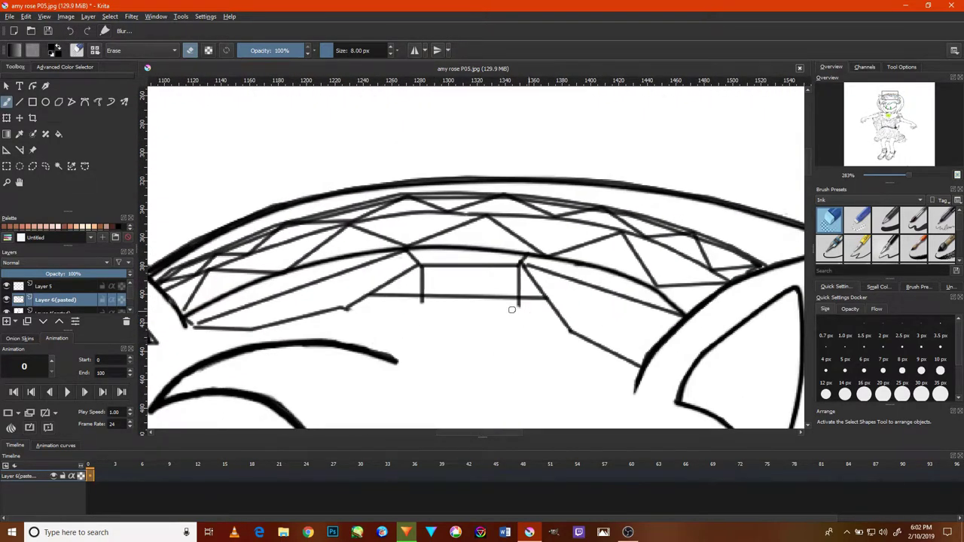
# Retrace the crown's lower horizontal line as one straight ink stroke.
pyautogui.scroll(-5, 495, 314)
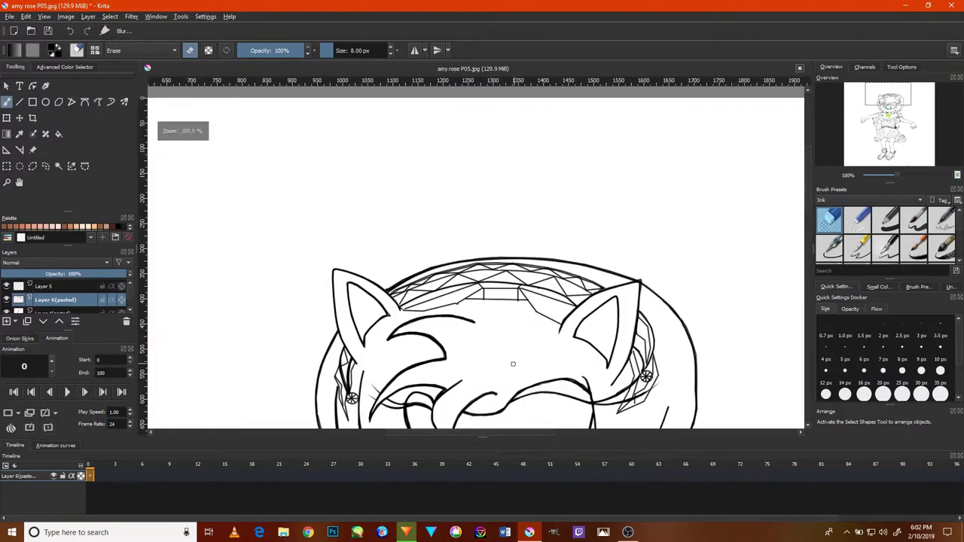
pyautogui.scroll(6, 490, 368)
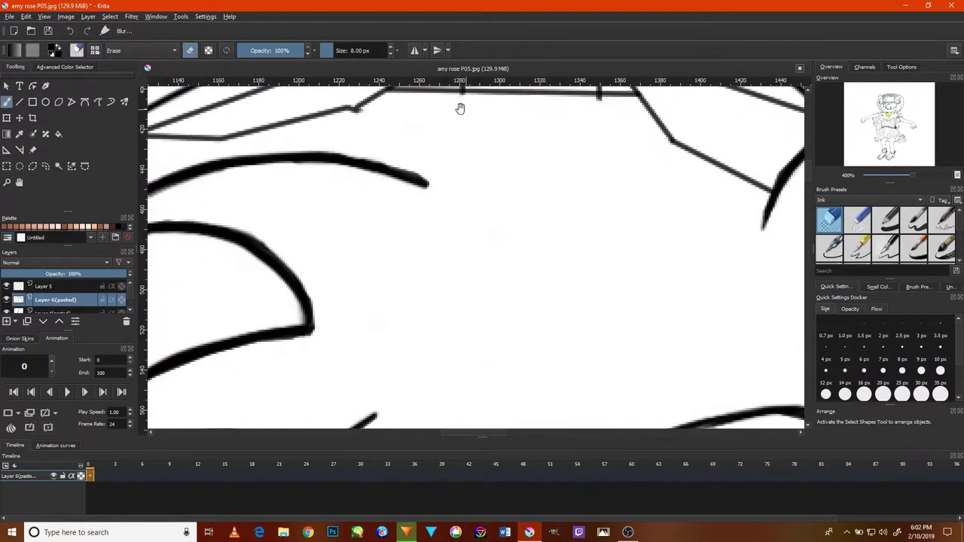
pyautogui.scroll(-2, 362, 238)
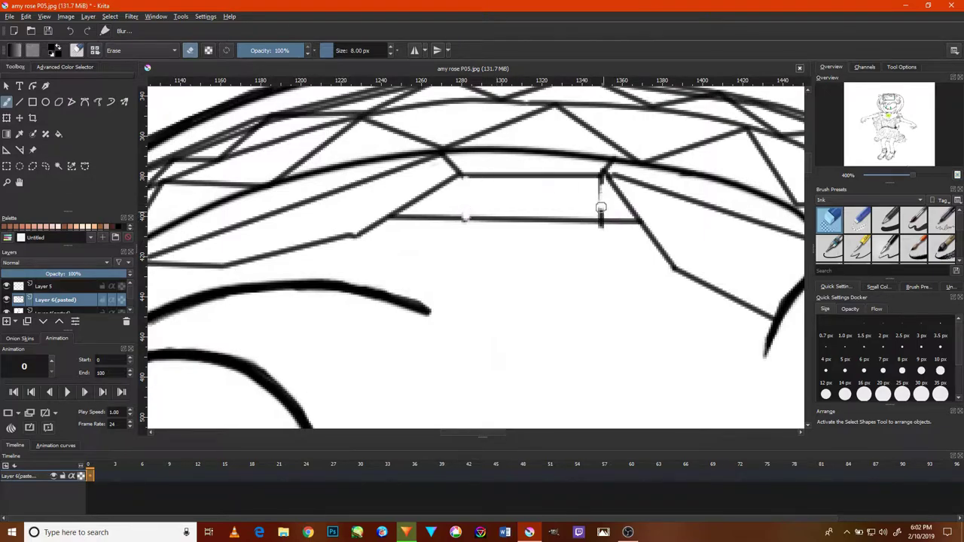
pyautogui.press('/')
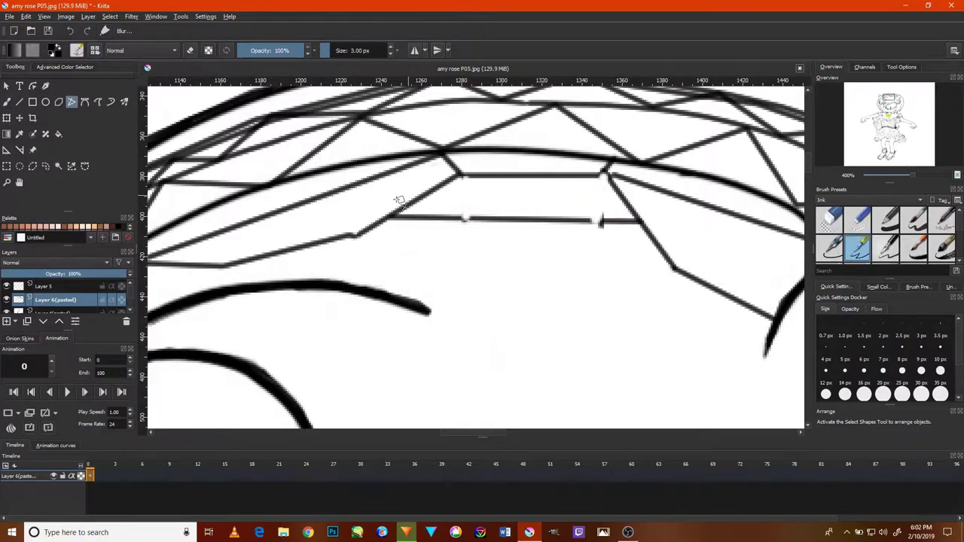
pyautogui.moveTo(391, 218); pyautogui.dragTo(639, 221)
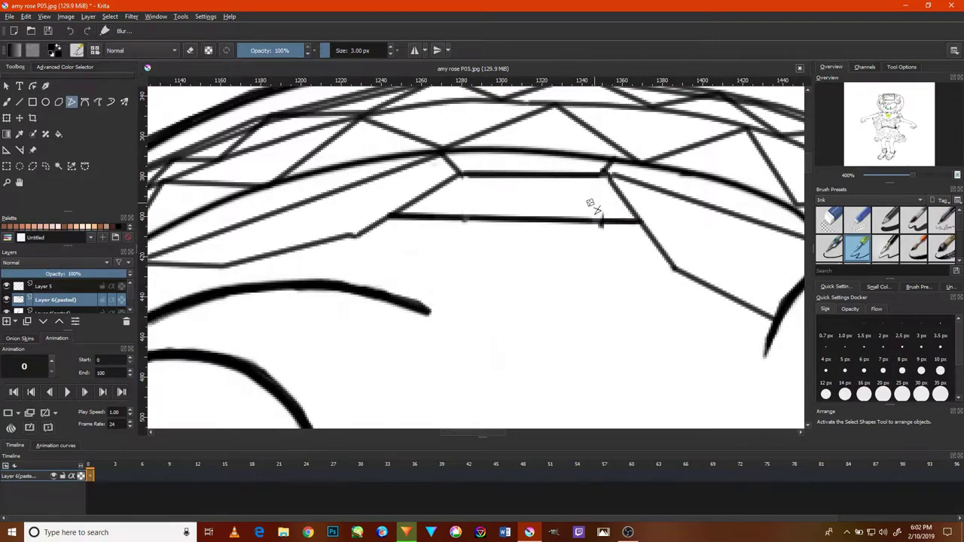
pyautogui.scroll(-8, 593, 204)
pyautogui.scroll(4, 607, 203)
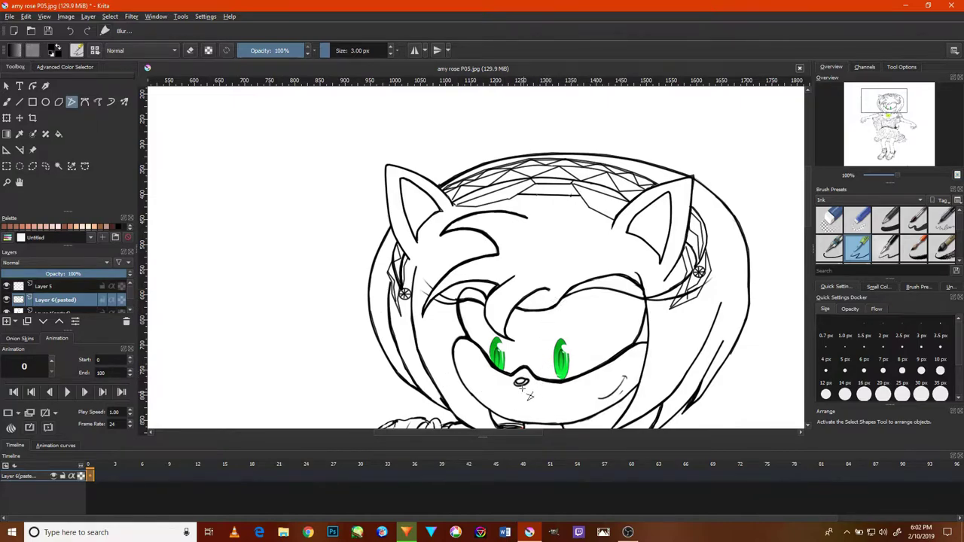
# Bring the hair beside the right cheek into view and ink its first diagonal strands.
pyautogui.scroll(-1, 530, 395)
pyautogui.scroll(2, 529, 392)
pyautogui.moveTo(558, 349)
pyautogui.mouseDown()
pyautogui.moveTo(585, 298)
pyautogui.moveTo(595, 343)
pyautogui.mouseUp()
pyautogui.scroll(6, 501, 378)
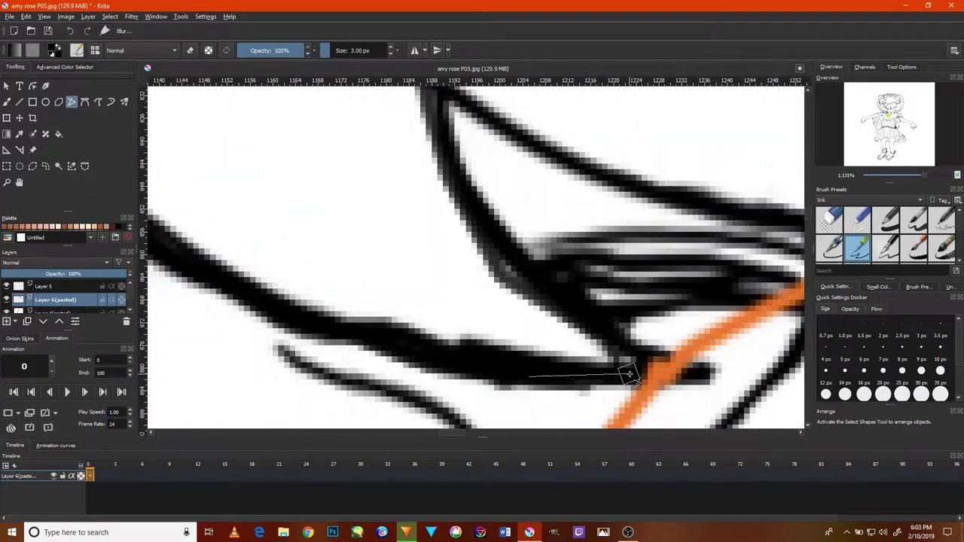
pyautogui.scroll(-2, 698, 371)
pyautogui.moveTo(572, 317); pyautogui.dragTo(622, 260)
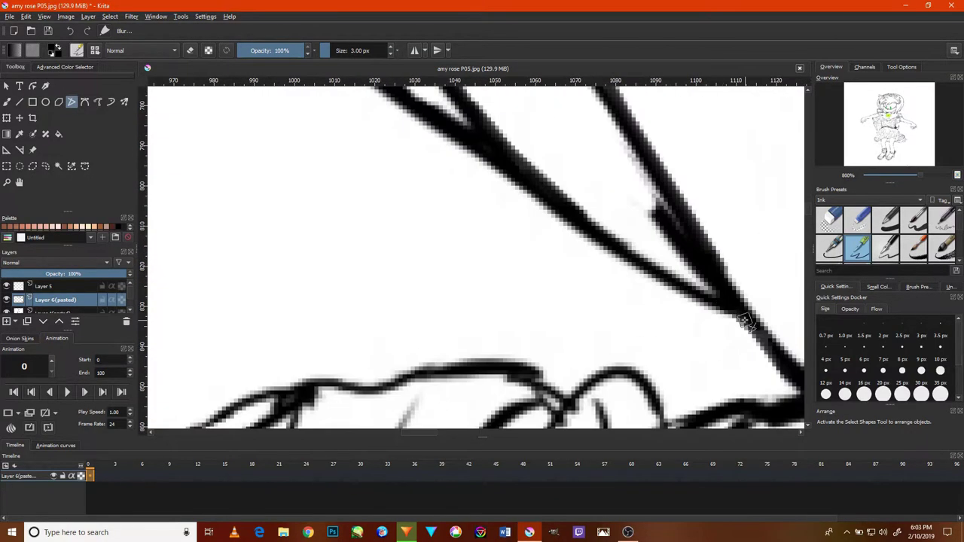
pyautogui.moveTo(555, 216); pyautogui.dragTo(607, 329)
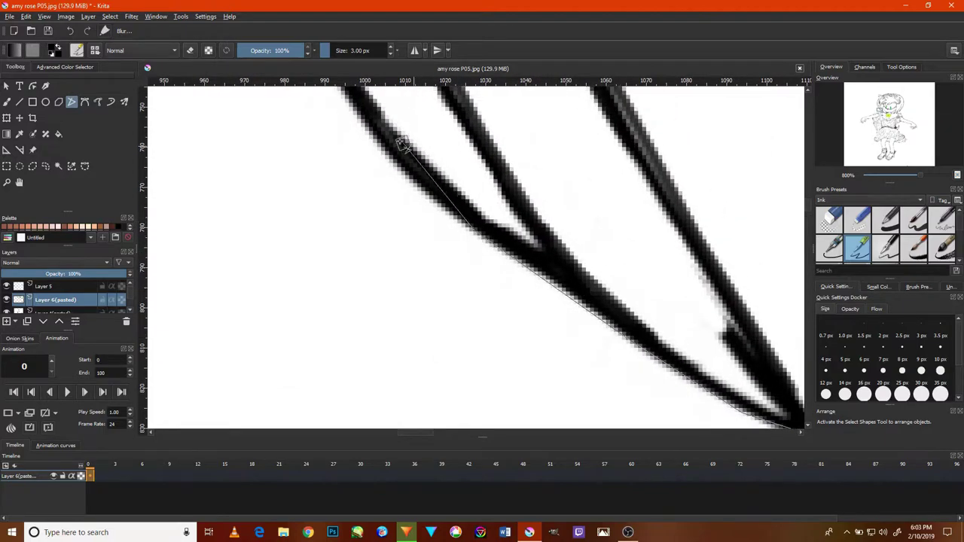
pyautogui.scroll(-7, 701, 345)
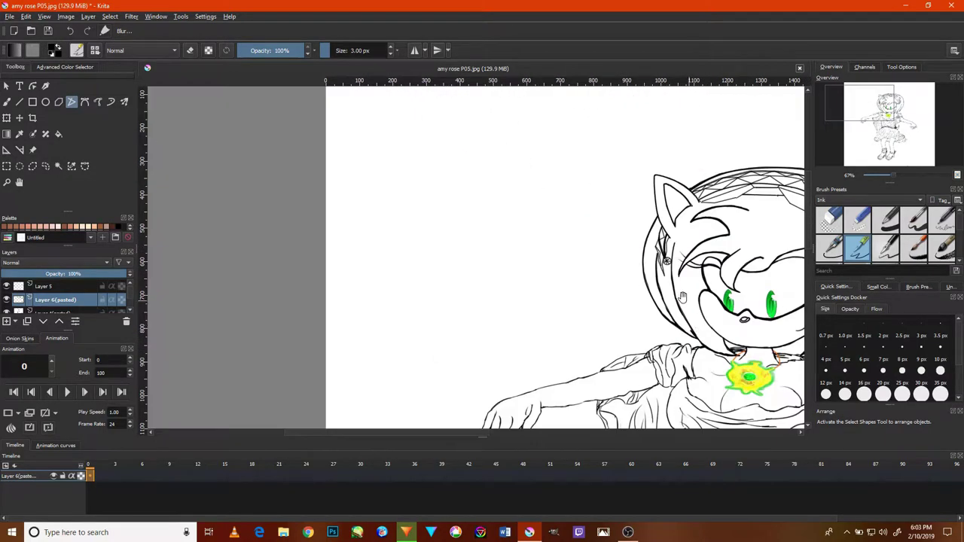
pyautogui.moveTo(791, 335); pyautogui.dragTo(576, 305)
pyautogui.scroll(-1, 576, 305)
pyautogui.scroll(6, 578, 316)
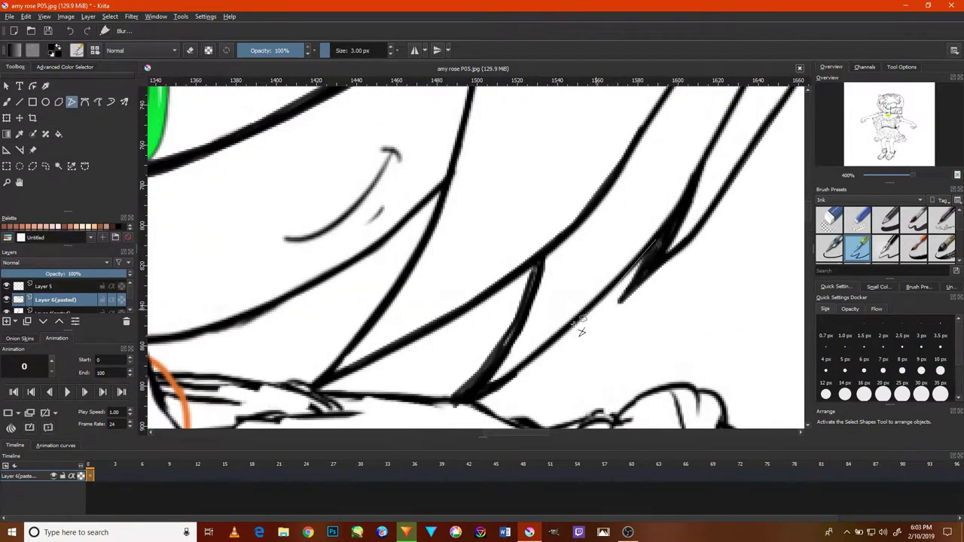
pyautogui.moveTo(518, 385); pyautogui.dragTo(488, 382)
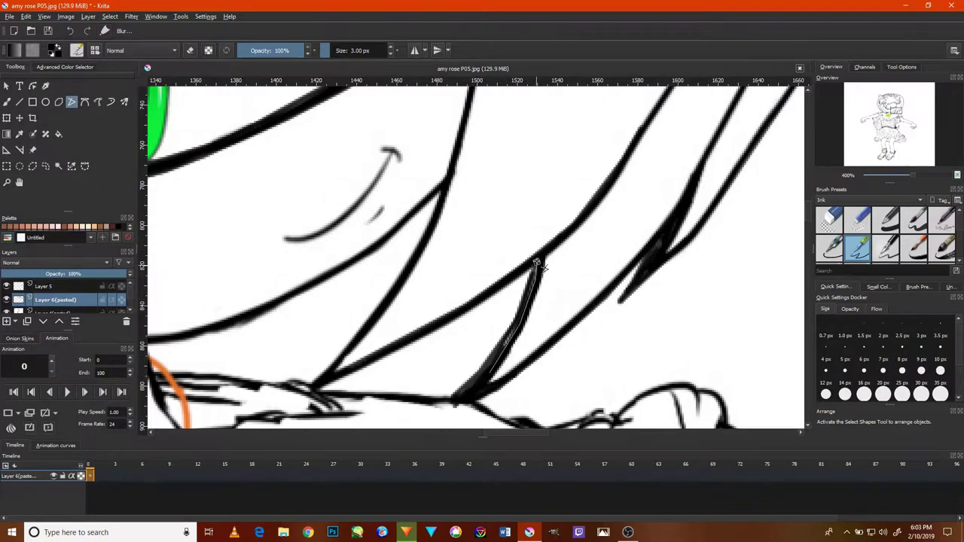
pyautogui.moveTo(317, 390)
pyautogui.mouseDown()
pyautogui.moveTo(469, 319)
pyautogui.moveTo(531, 270)
pyautogui.mouseUp()
# Finish the diagonal strand and extend the ink line along the lower hair edge.
pyautogui.moveTo(420, 244); pyautogui.dragTo(310, 386)
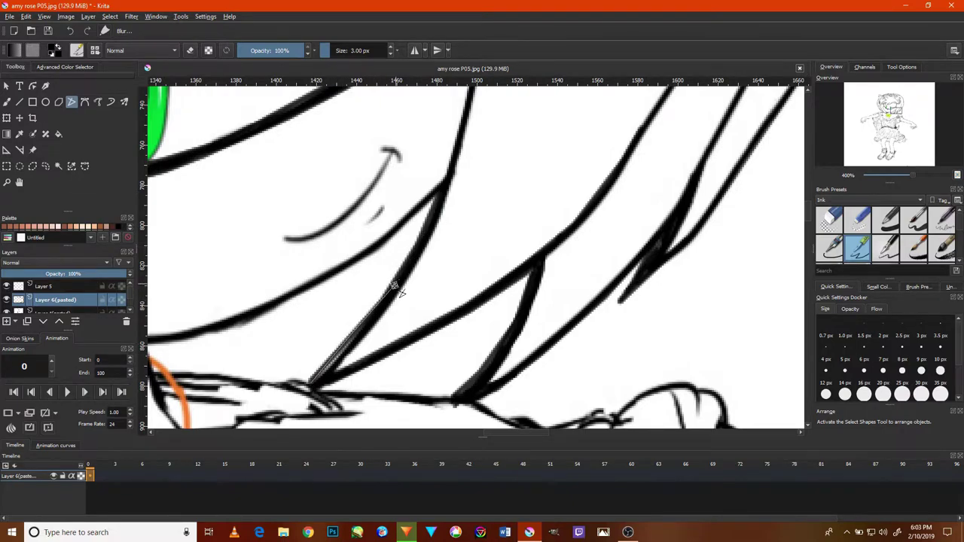
pyautogui.moveTo(452, 370); pyautogui.dragTo(591, 354)
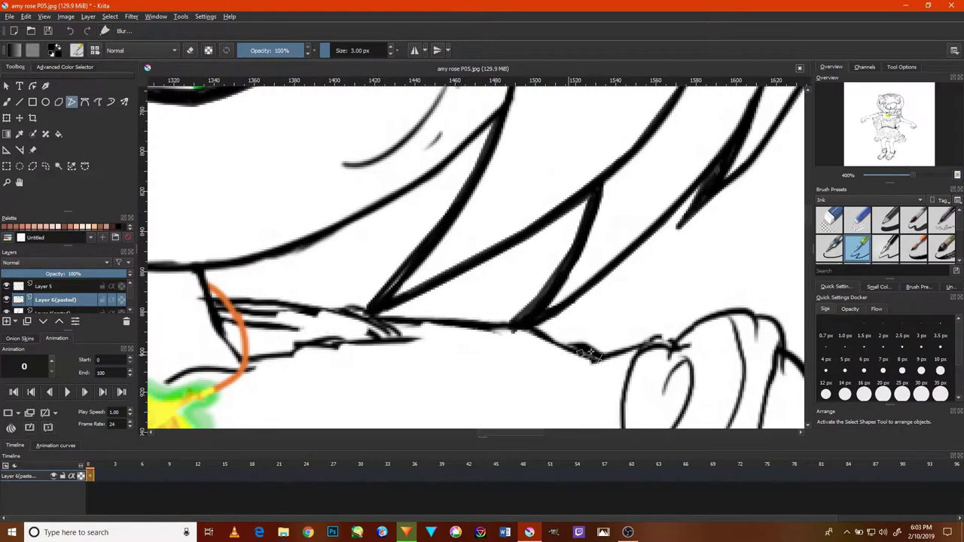
pyautogui.moveTo(437, 322); pyautogui.dragTo(315, 309)
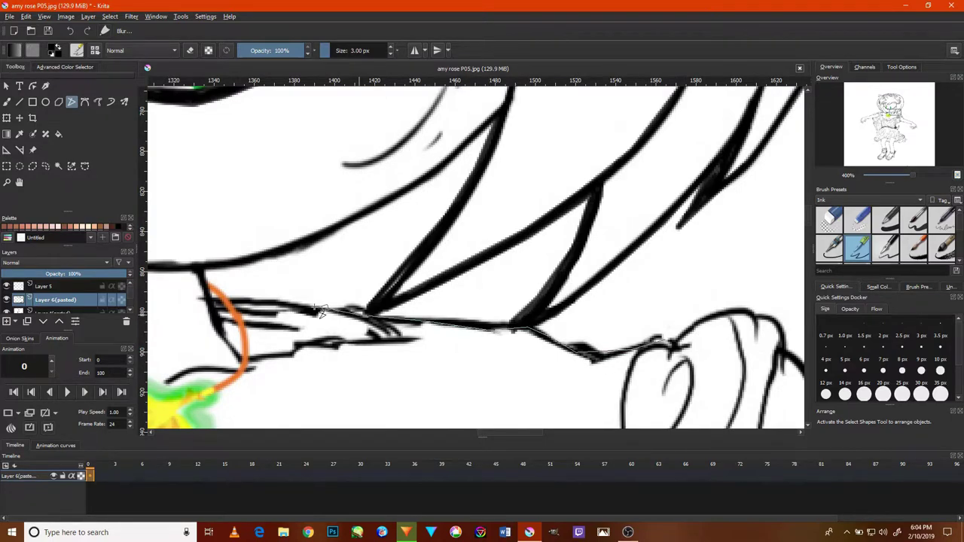
pyautogui.moveTo(240, 301)
pyautogui.mouseDown()
pyautogui.moveTo(448, 307)
pyautogui.moveTo(452, 334)
pyautogui.mouseUp()
pyautogui.scroll(-5, 452, 333)
# Retrace the chin curve under the muzzle up toward the cheek in bold ink.
pyautogui.scroll(4, 452, 339)
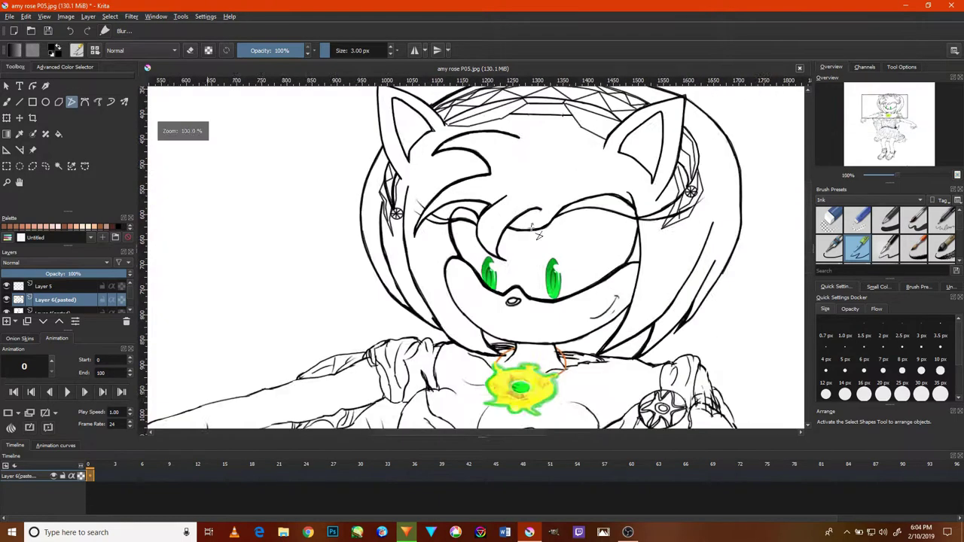
pyautogui.scroll(1, 376, 199)
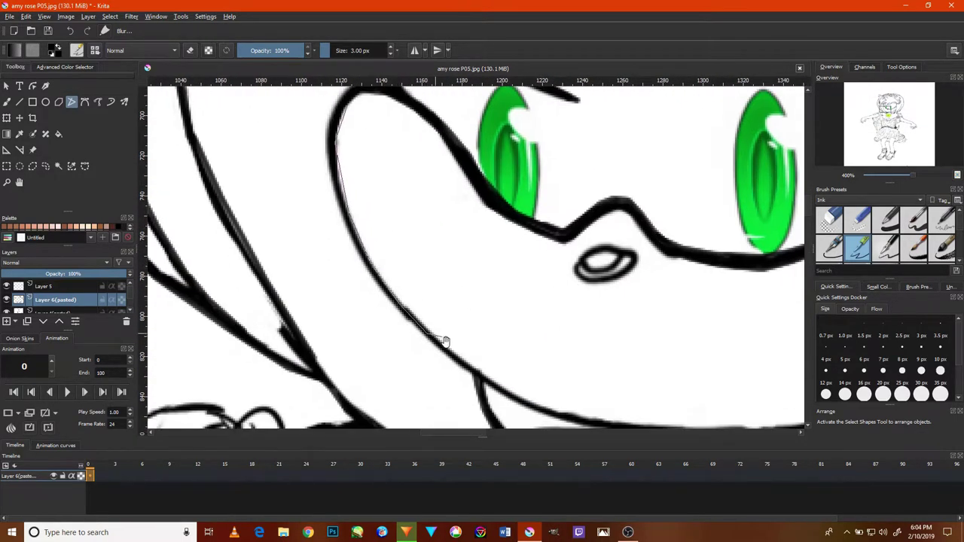
pyautogui.moveTo(445, 342); pyautogui.dragTo(425, 320)
pyautogui.moveTo(599, 360); pyautogui.dragTo(670, 341)
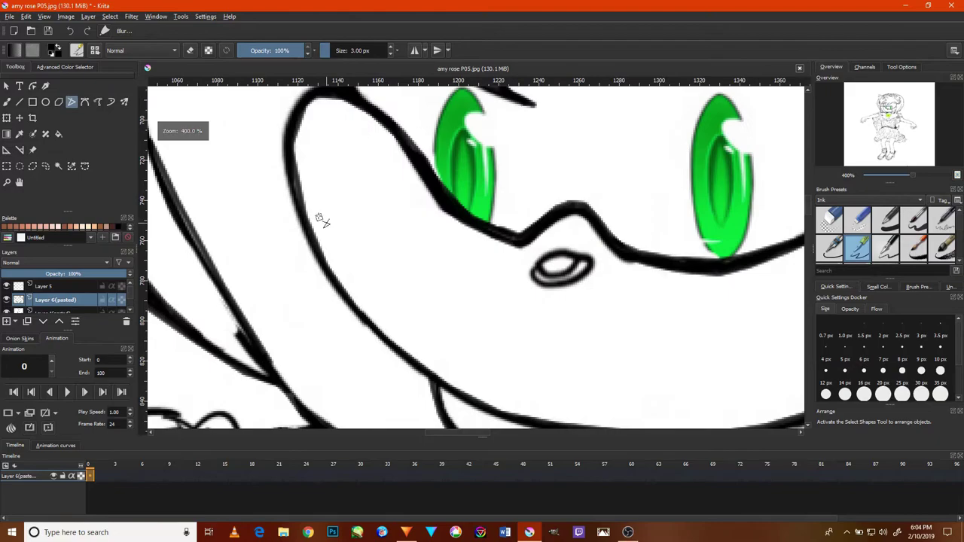
pyautogui.moveTo(288, 177); pyautogui.dragTo(334, 294)
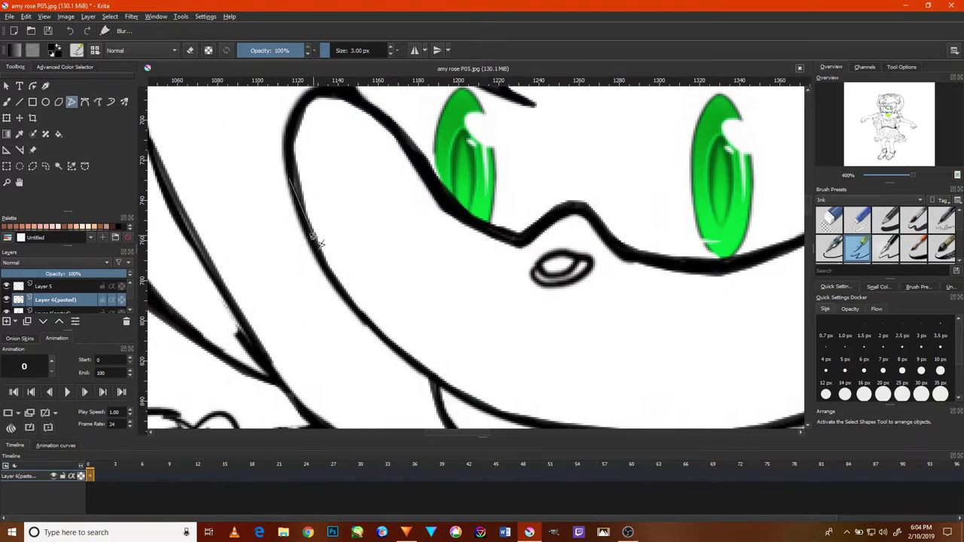
pyautogui.moveTo(429, 369); pyautogui.dragTo(388, 320)
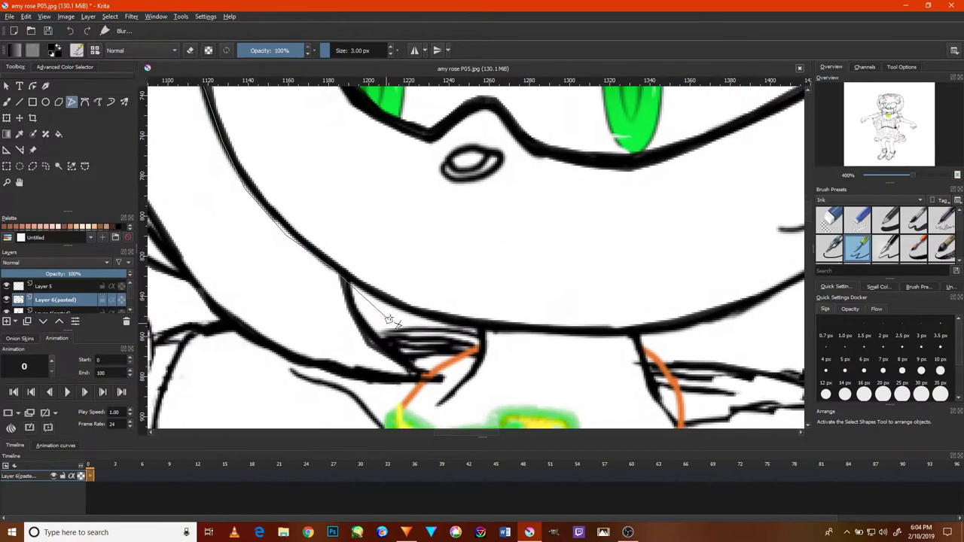
pyautogui.moveTo(613, 329); pyautogui.dragTo(704, 294)
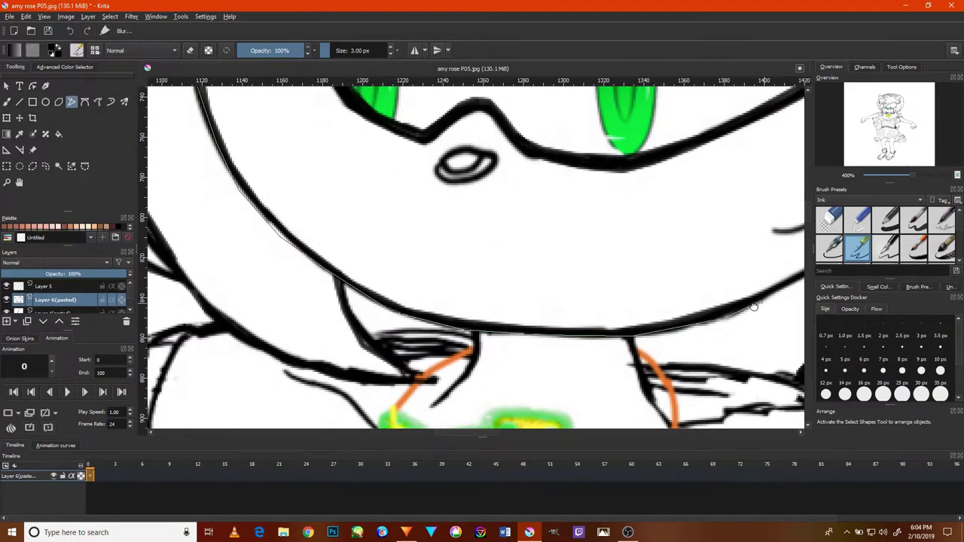
# Trace the long hair strand beside the face, then zoom out to check it.
pyautogui.scroll(-1, 772, 233)
pyautogui.scroll(-2, 678, 278)
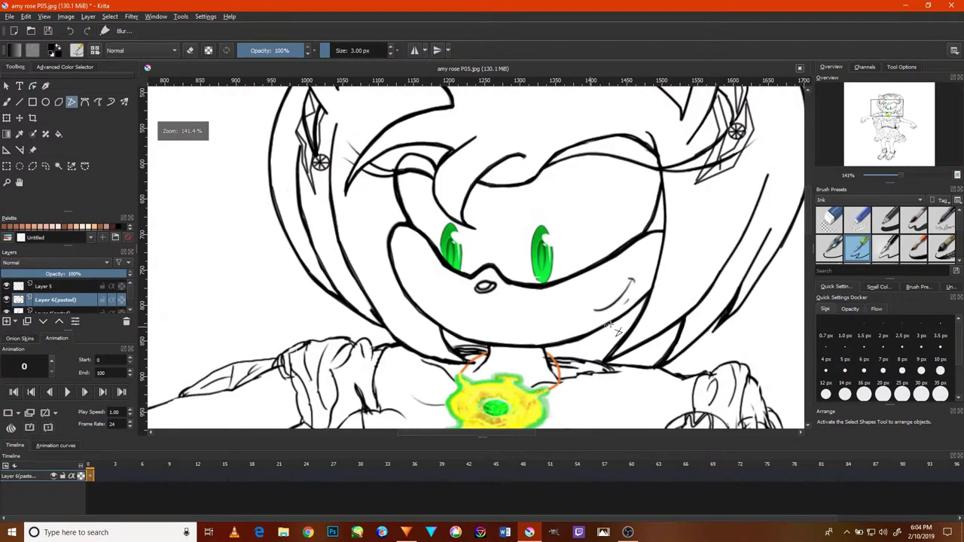
pyautogui.scroll(-1, 609, 323)
pyautogui.scroll(3, 723, 280)
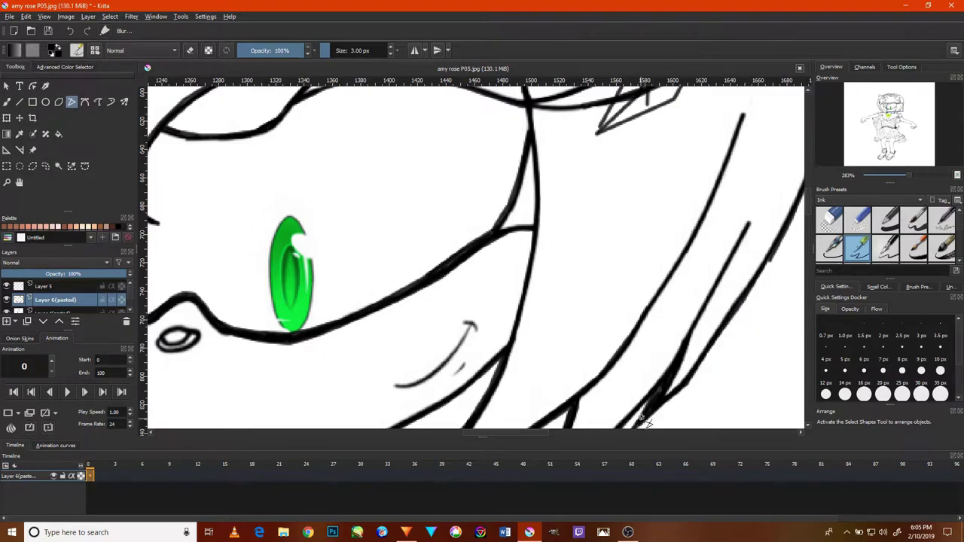
pyautogui.moveTo(772, 261); pyautogui.dragTo(705, 363)
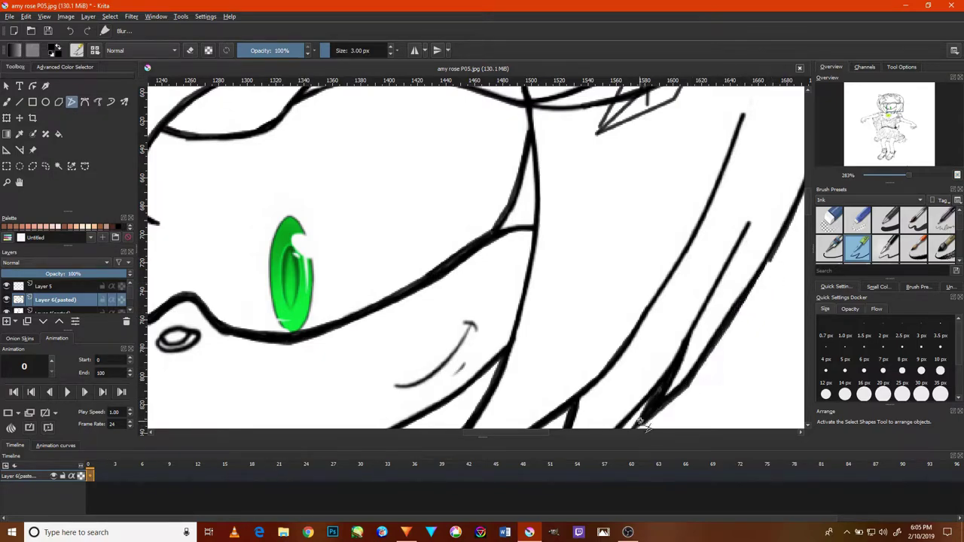
pyautogui.scroll(2, 758, 279)
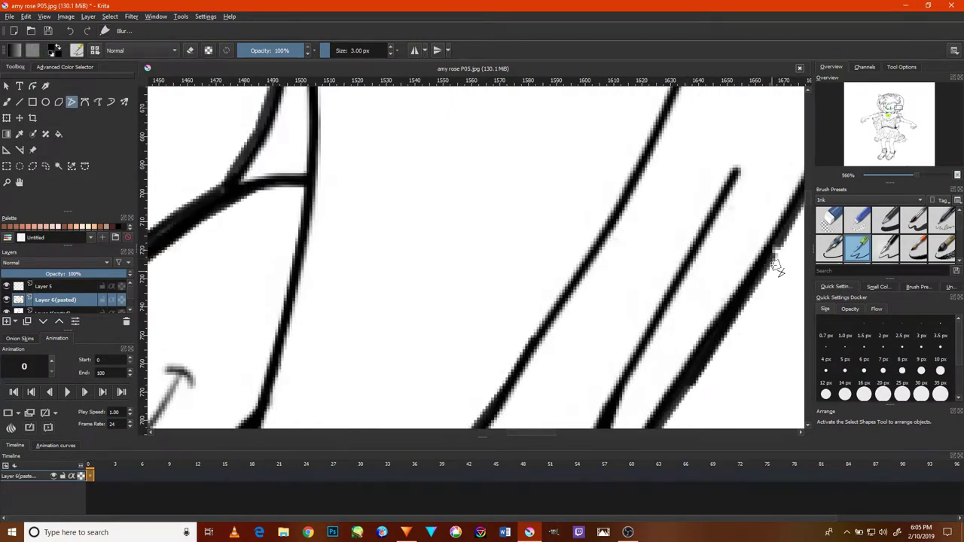
pyautogui.scroll(-4, 706, 311)
pyautogui.scroll(2, 704, 324)
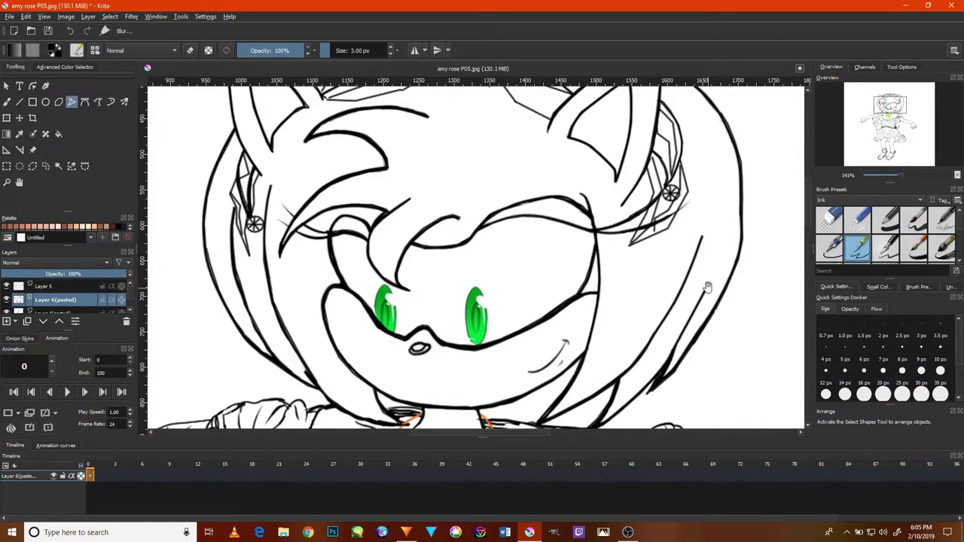
# Retrace the thick skirt fold at 800% zoom and commit it as ink.
pyautogui.scroll(2, 699, 308)
pyautogui.scroll(-2, 700, 307)
pyautogui.scroll(-5, 686, 294)
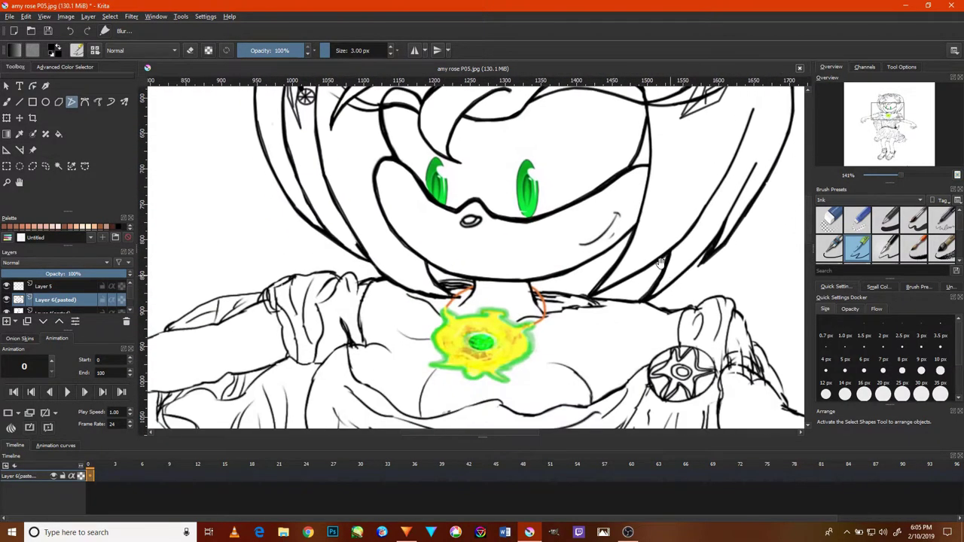
pyautogui.scroll(-2, 669, 280)
pyautogui.scroll(-2, 669, 279)
pyautogui.scroll(-2, 668, 373)
pyautogui.scroll(-2, 719, 266)
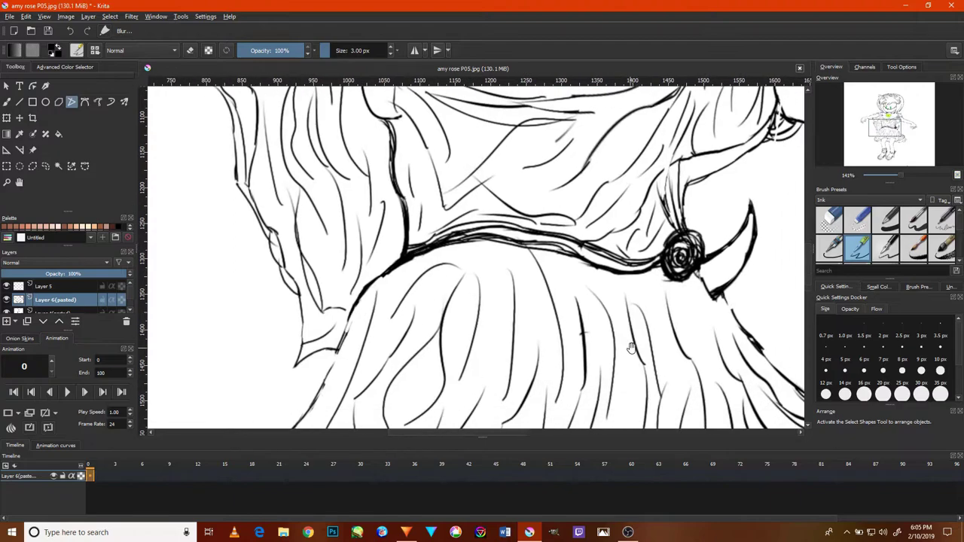
pyautogui.scroll(-2, 627, 332)
pyautogui.scroll(2, 622, 350)
pyautogui.scroll(5, 555, 340)
pyautogui.scroll(1, 575, 387)
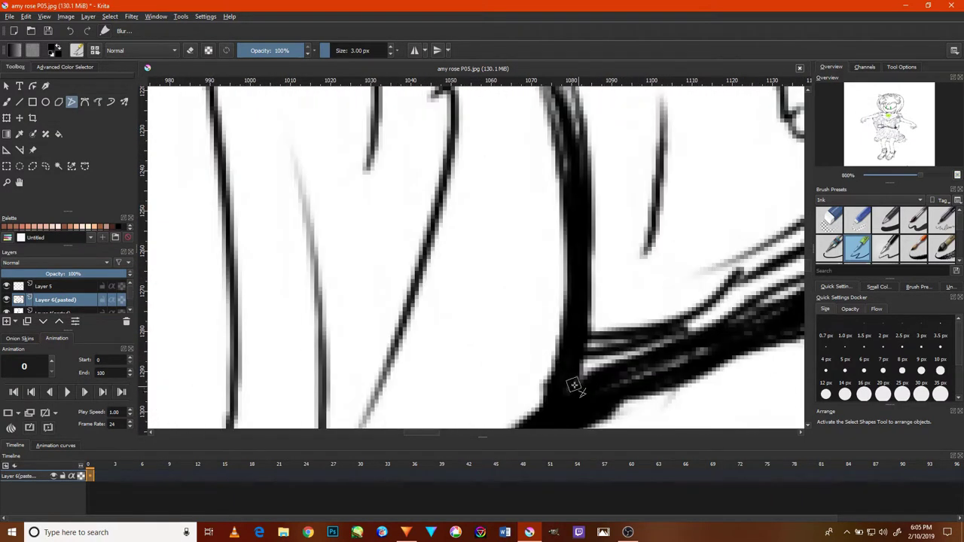
pyautogui.scroll(2, 539, 354)
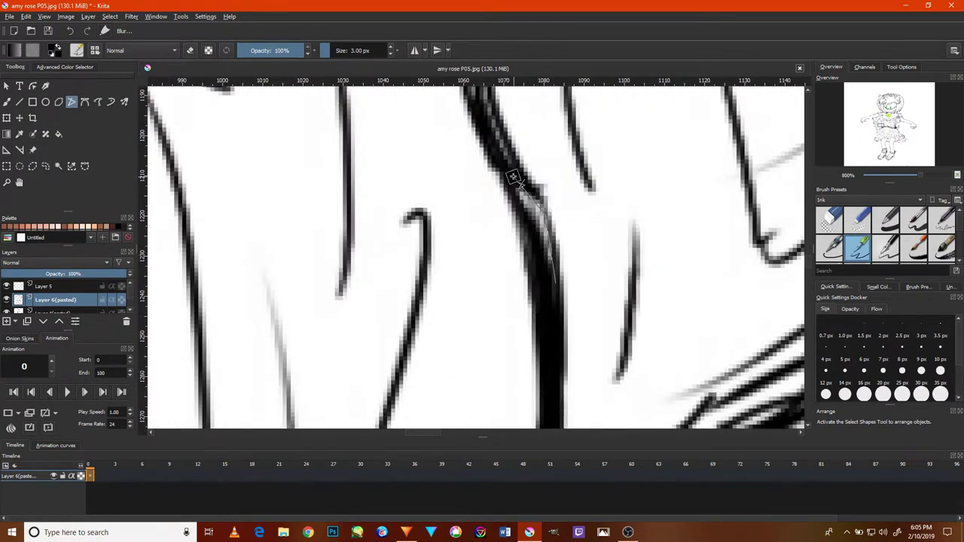
pyautogui.moveTo(497, 213); pyautogui.dragTo(516, 345)
pyautogui.scroll(3, 506, 302)
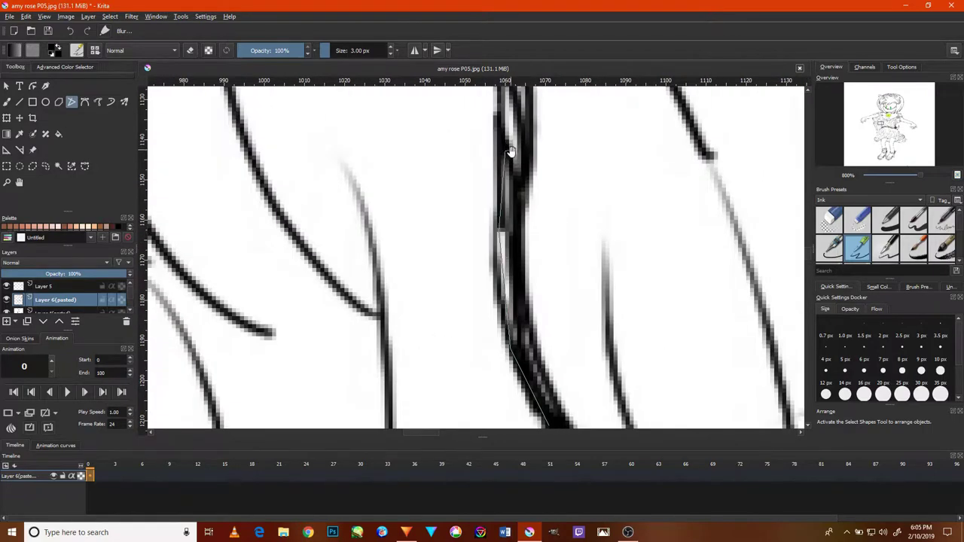
pyautogui.scroll(3, 490, 226)
pyautogui.press('Return')
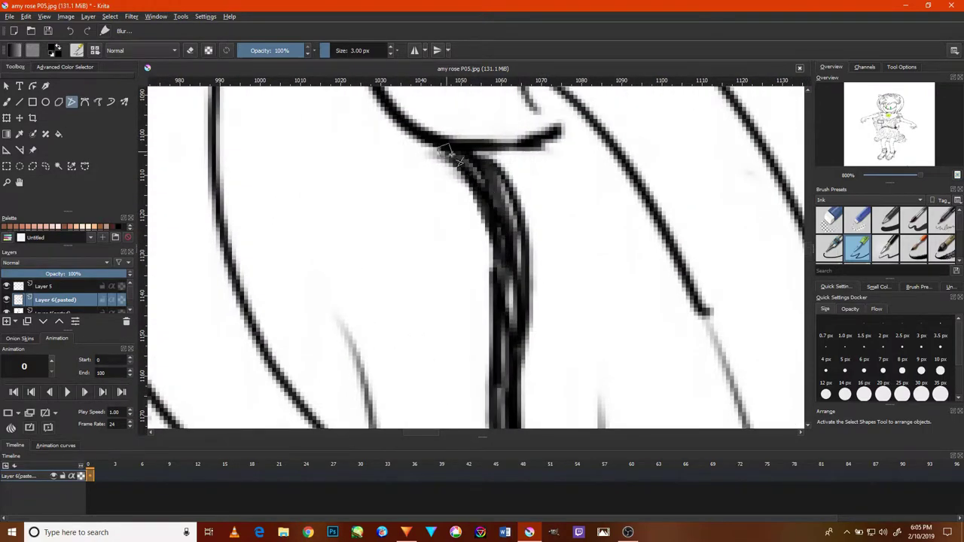
# Trace a Bezier curve along the shoulder line where the arm meets the dress.
pyautogui.scroll(-10, 564, 204)
pyautogui.scroll(2, 528, 183)
pyautogui.scroll(4, 519, 203)
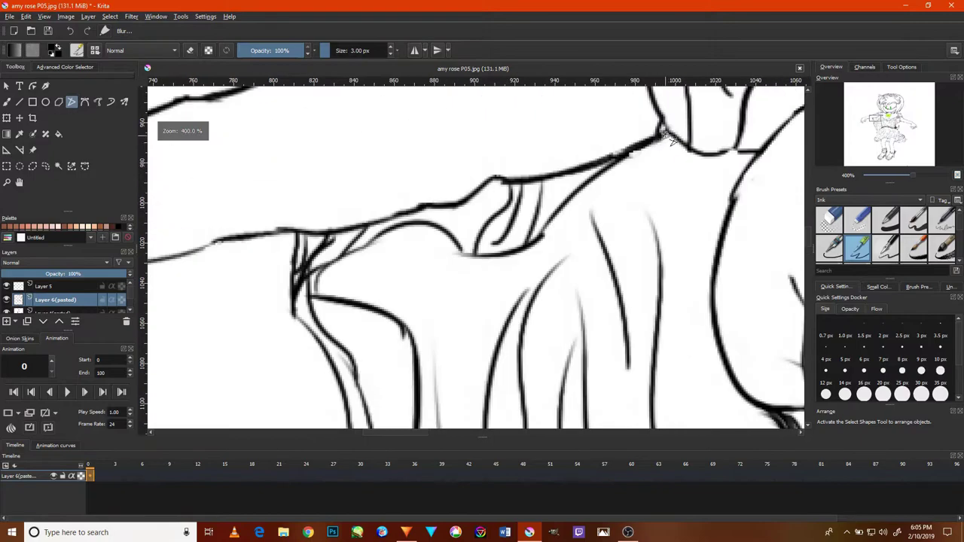
pyautogui.scroll(2, 516, 218)
pyautogui.scroll(2, 512, 234)
pyautogui.moveTo(512, 234); pyautogui.dragTo(471, 249)
pyautogui.click(662, 231)
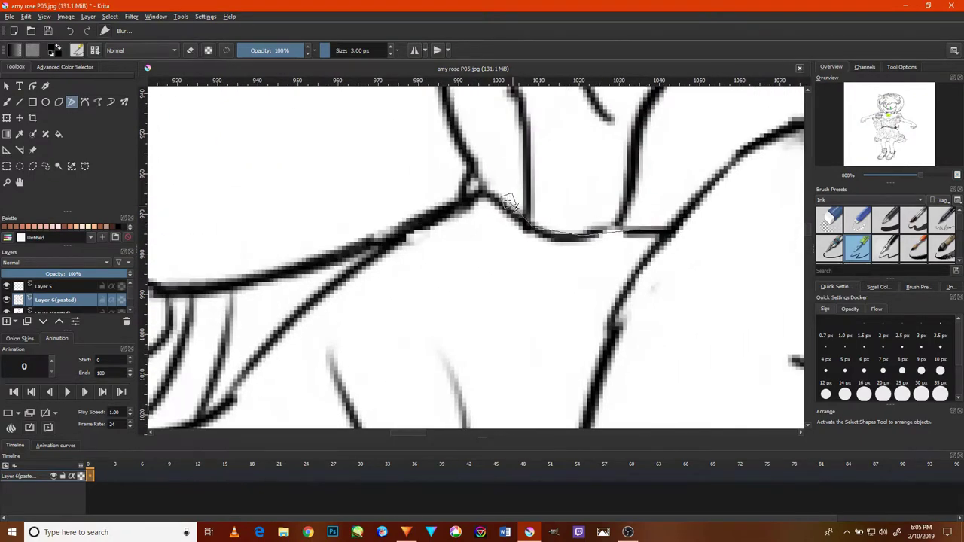
pyautogui.moveTo(486, 214); pyautogui.dragTo(614, 195)
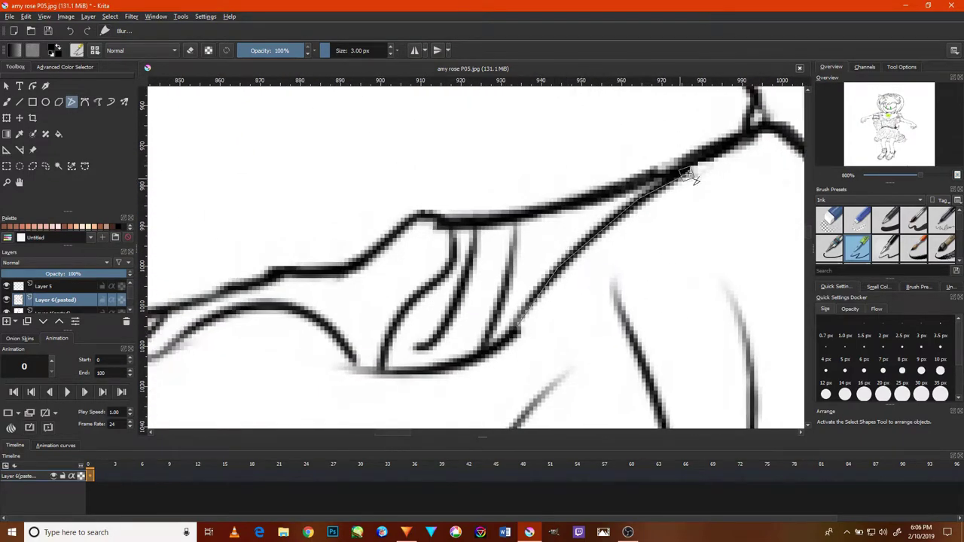
pyautogui.moveTo(445, 224); pyautogui.dragTo(668, 160)
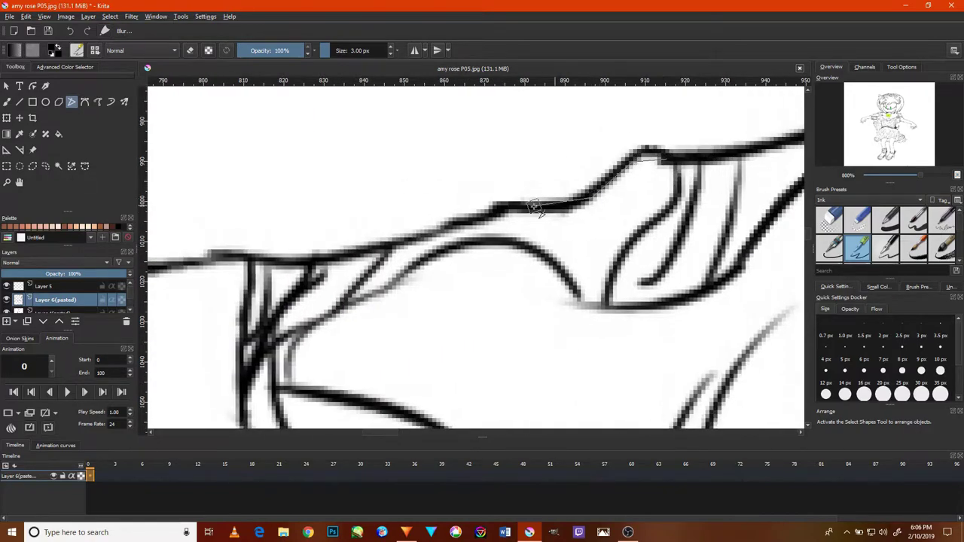
pyautogui.doubleClick(256, 263)
# Zoom out and start a path along the upper edge of the outstretched arm.
pyautogui.press('1')
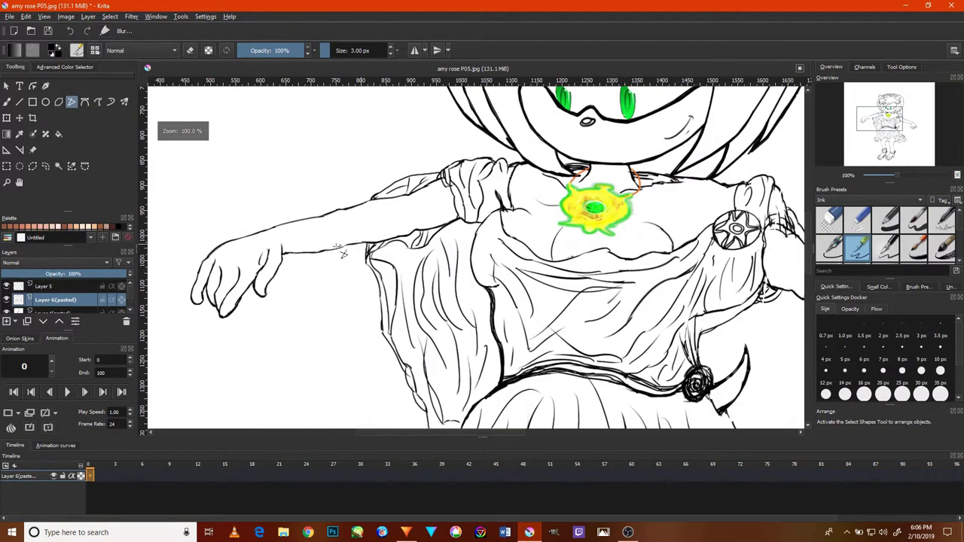
pyautogui.scroll(7, 341, 252)
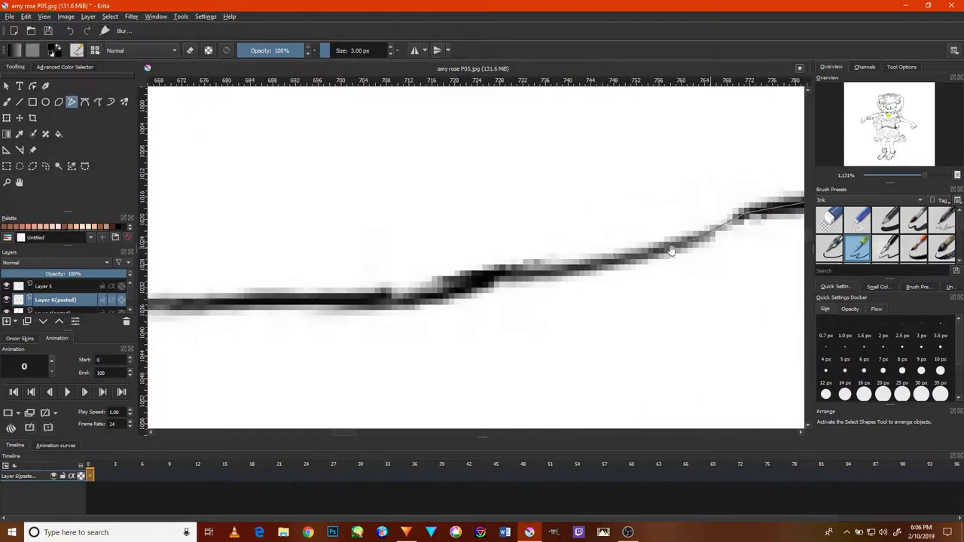
pyautogui.hscroll(-3, 512, 280)
pyautogui.click(555, 280)
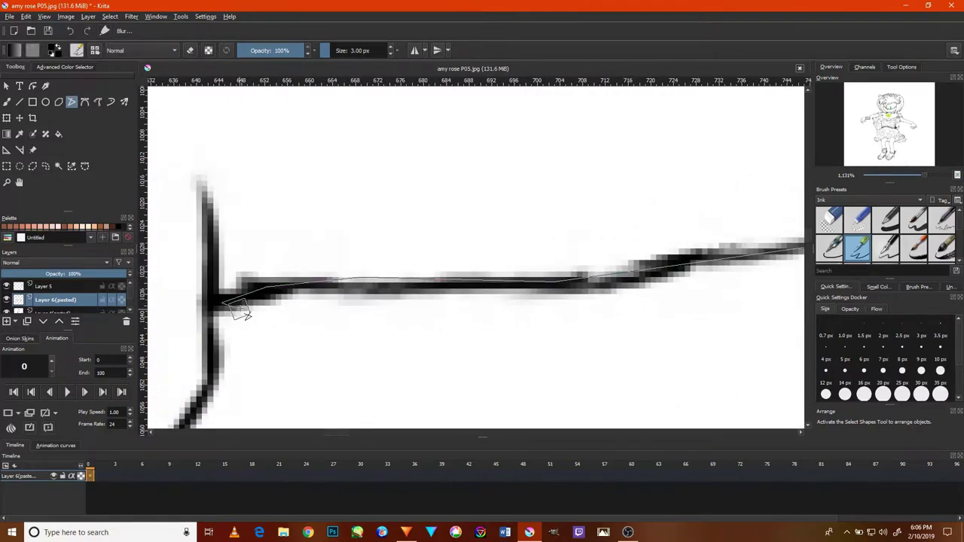
pyautogui.scroll(3, 239, 308)
pyautogui.hscroll(-3, 413, 392)
pyautogui.scroll(2, 598, 155)
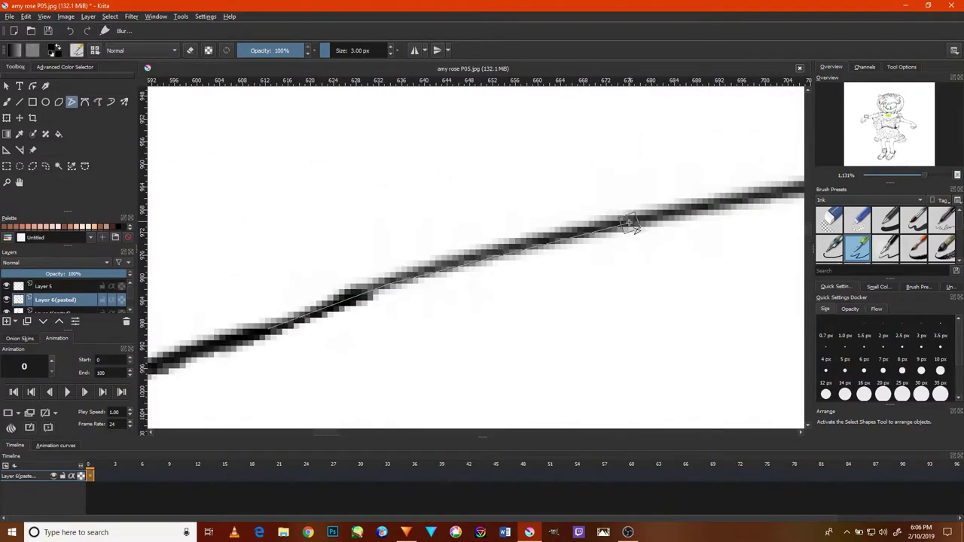
pyautogui.hscroll(3, 631, 224)
pyautogui.scroll(2, 602, 279)
pyautogui.hscroll(3, 567, 334)
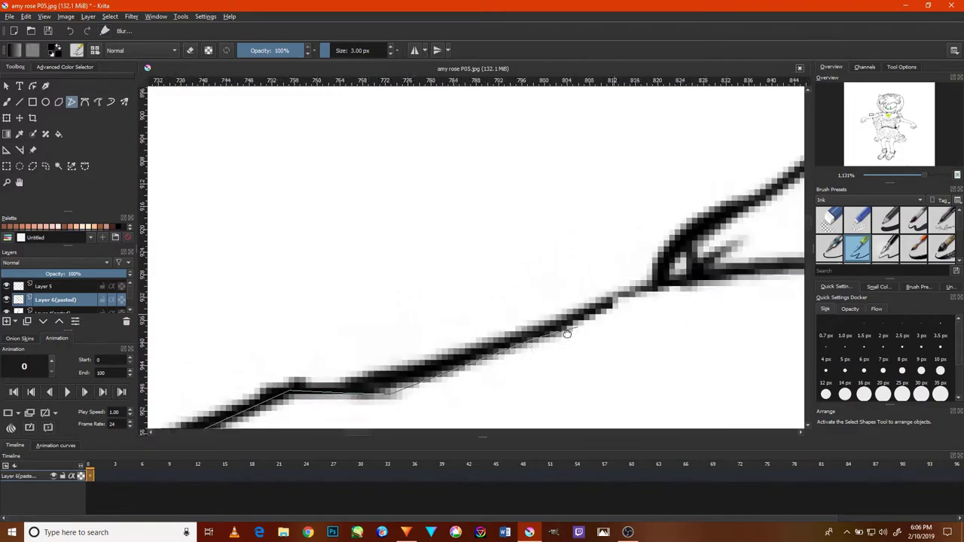
pyautogui.scroll(-4, 578, 375)
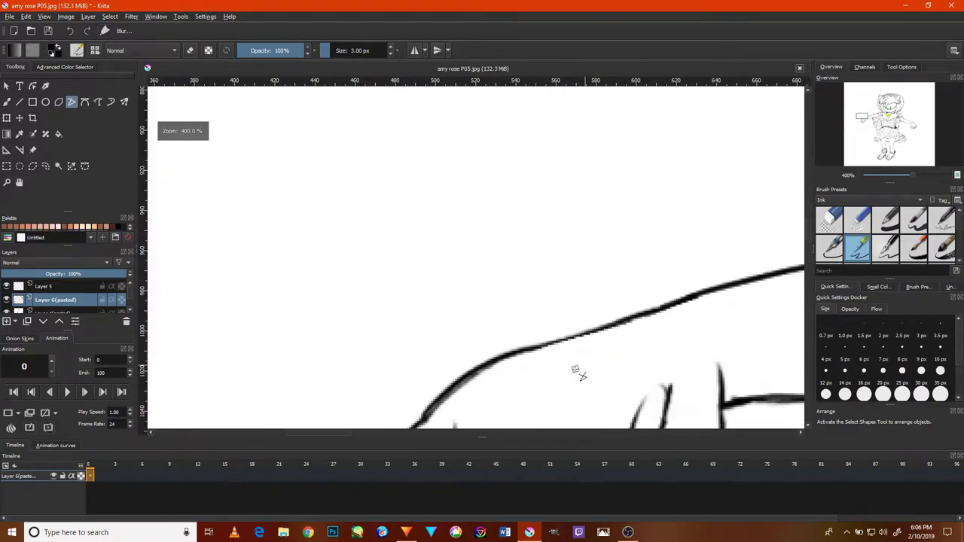
# Commit the arm's top line, trace the first finger's edge, and erase the stray fingertip stroke.
pyautogui.moveTo(443, 414); pyautogui.dragTo(437, 424)
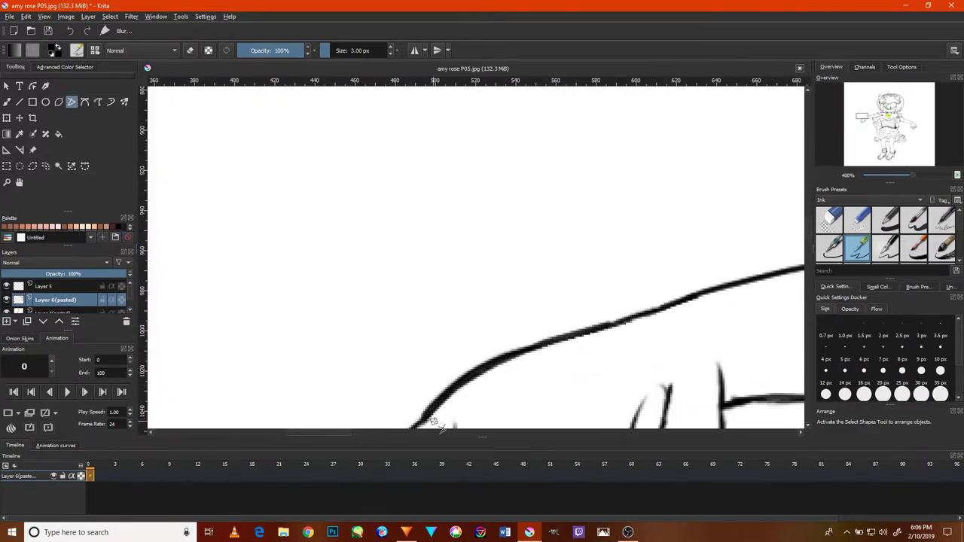
pyautogui.moveTo(429, 388); pyautogui.dragTo(561, 249)
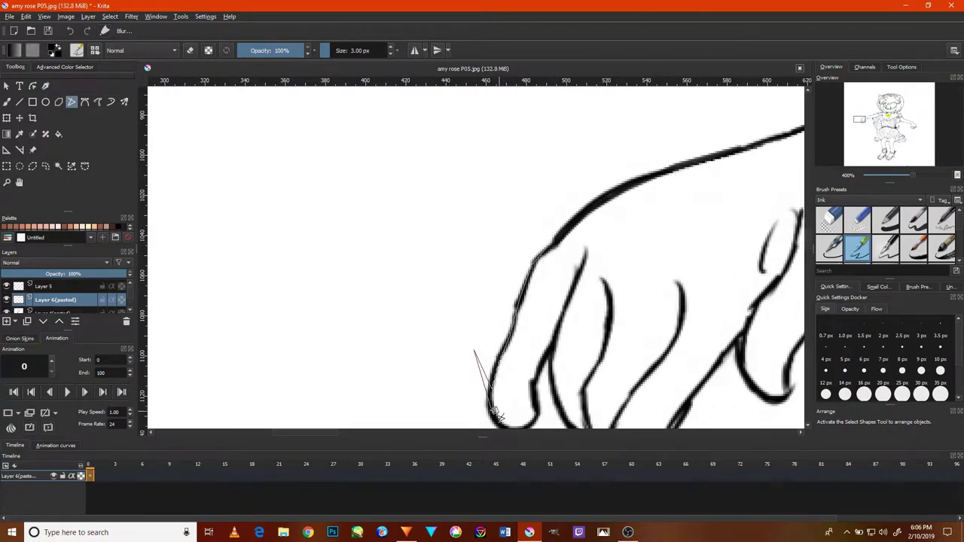
pyautogui.moveTo(497, 415); pyautogui.dragTo(503, 412)
pyautogui.moveTo(486, 333)
pyautogui.mouseDown()
pyautogui.moveTo(465, 343)
pyautogui.moveTo(481, 345)
pyautogui.mouseUp()
pyautogui.press('e')
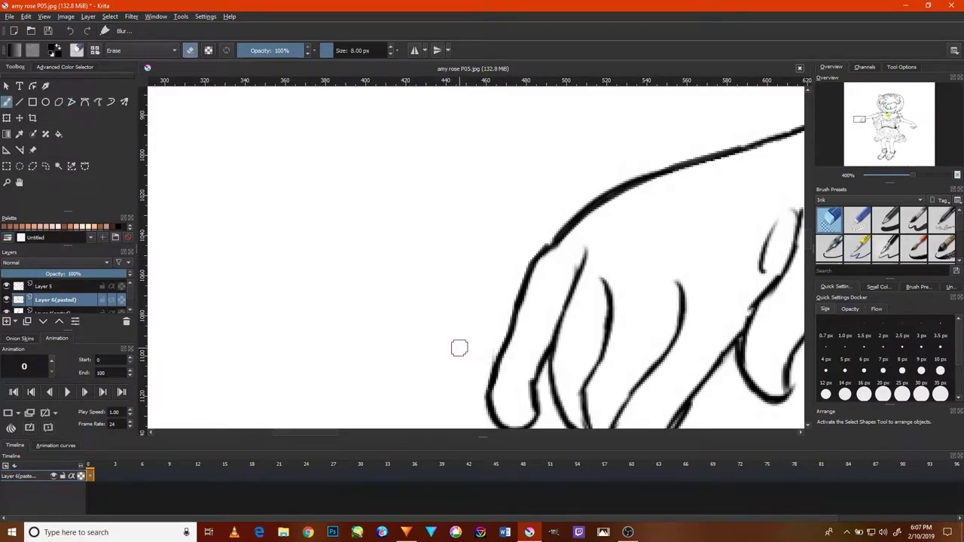
pyautogui.press('e')
# Ink the remaining finger edges up to the knuckle, redrawing one undone stroke.
pyautogui.moveTo(734, 347); pyautogui.dragTo(692, 219)
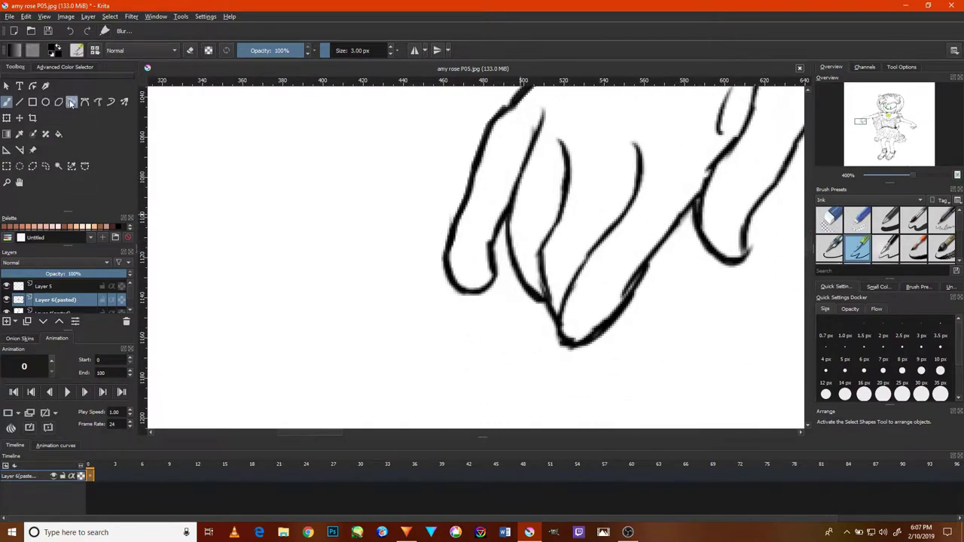
pyautogui.moveTo(635, 309); pyautogui.dragTo(704, 181)
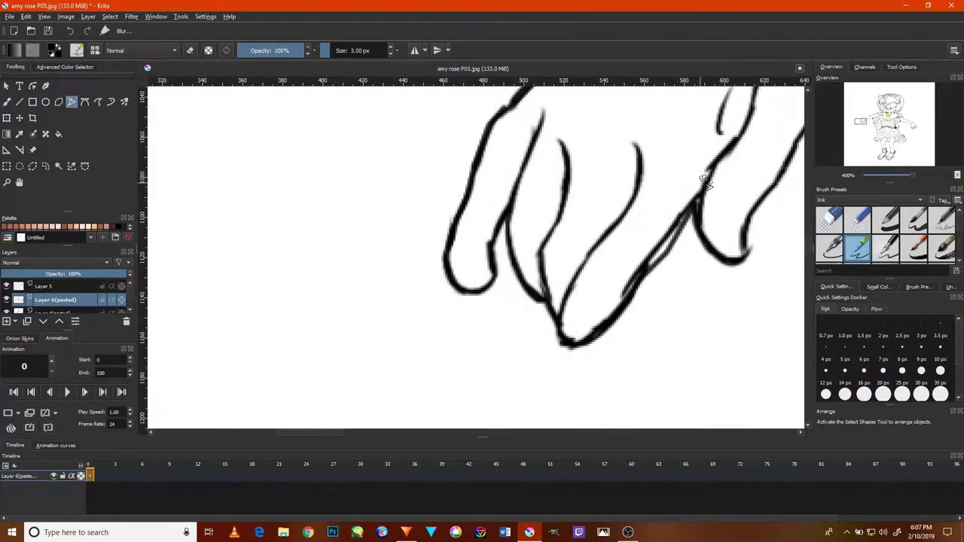
pyautogui.hotkey('ctrl', 'z')
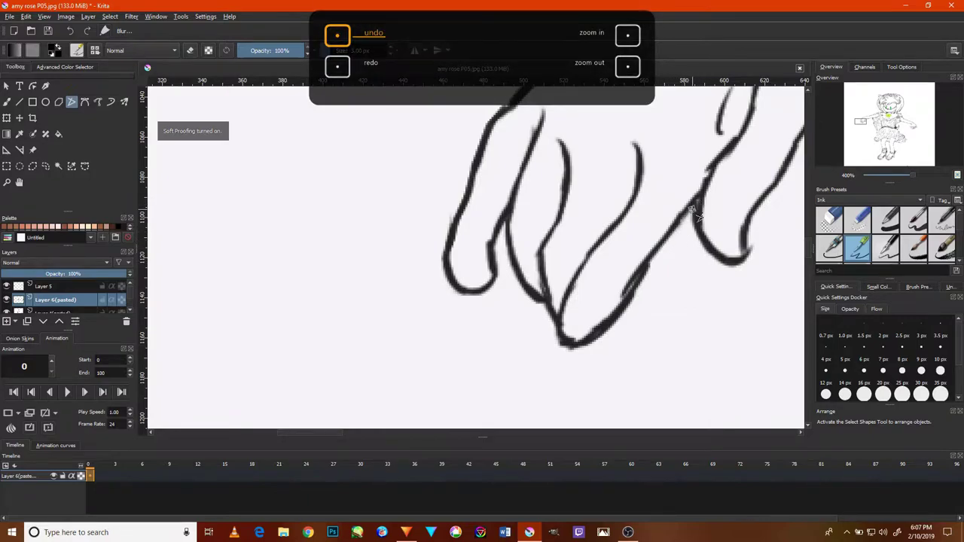
pyautogui.moveTo(637, 285); pyautogui.dragTo(704, 181)
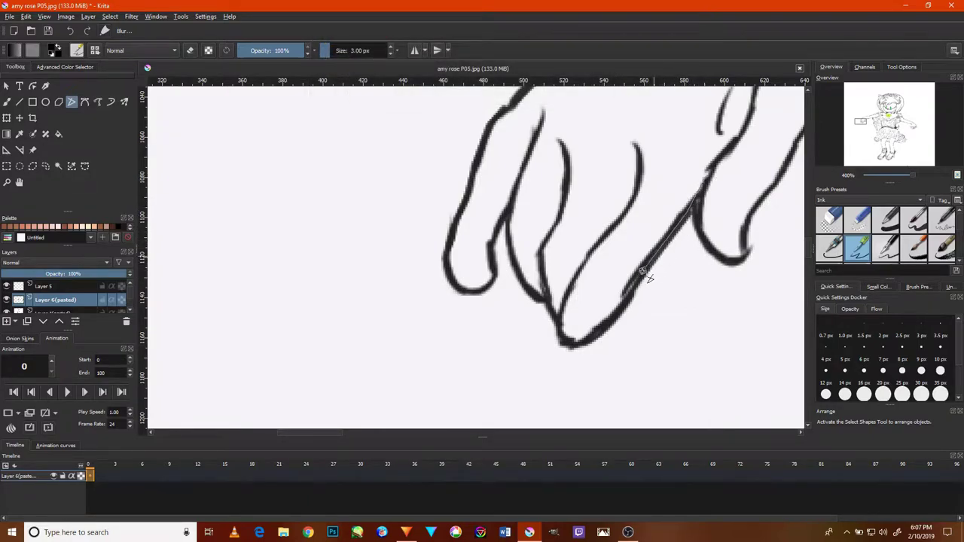
pyautogui.moveTo(590, 337); pyautogui.dragTo(578, 333)
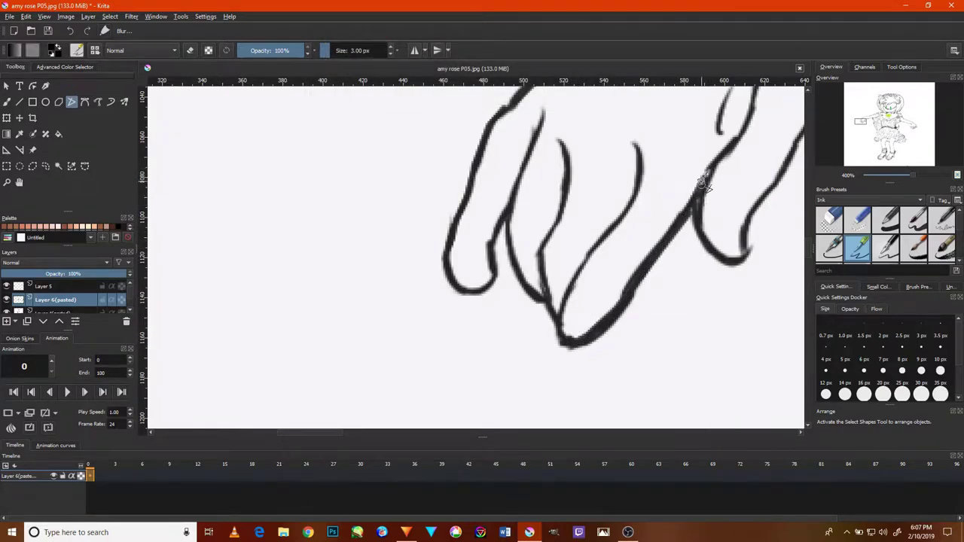
pyautogui.moveTo(752, 270); pyautogui.dragTo(621, 372)
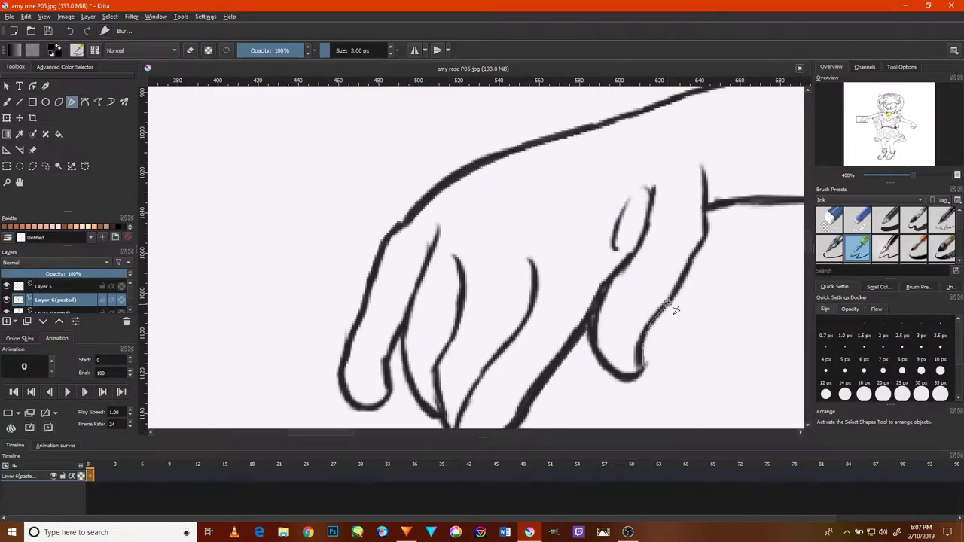
pyautogui.moveTo(723, 220); pyautogui.dragTo(732, 228)
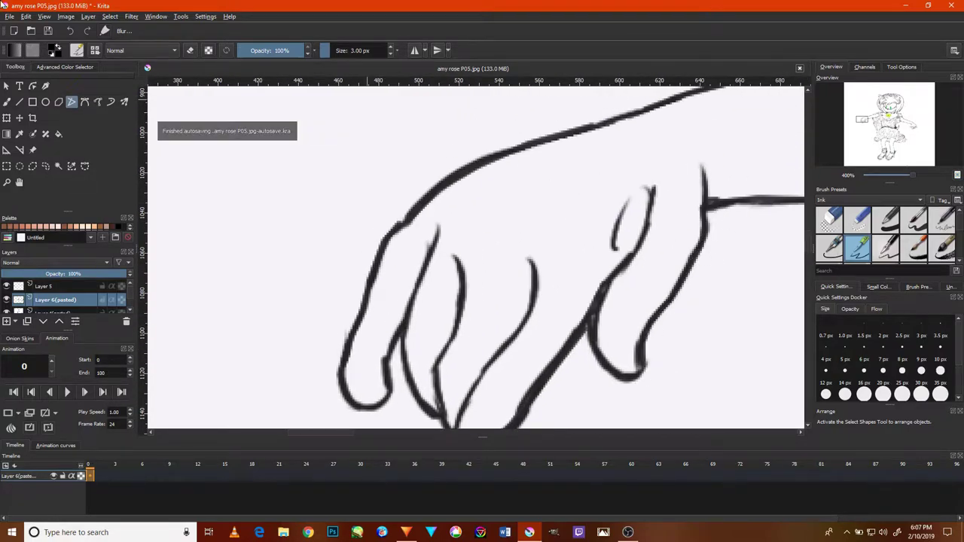
pyautogui.scroll(-4, 405, 284)
pyautogui.scroll(4, 614, 304)
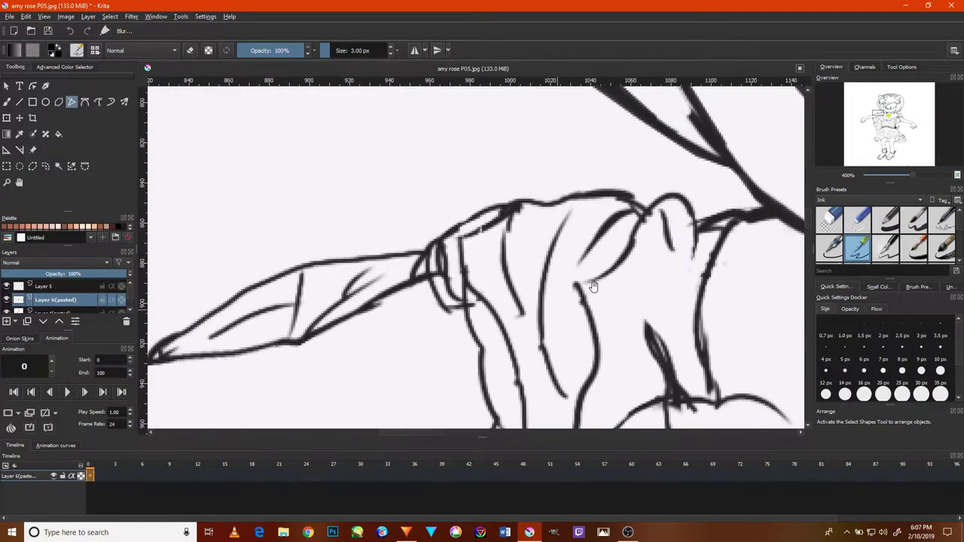
# Thicken the thin lines beside the collar next to the brooch.
pyautogui.scroll(-5, 645, 344)
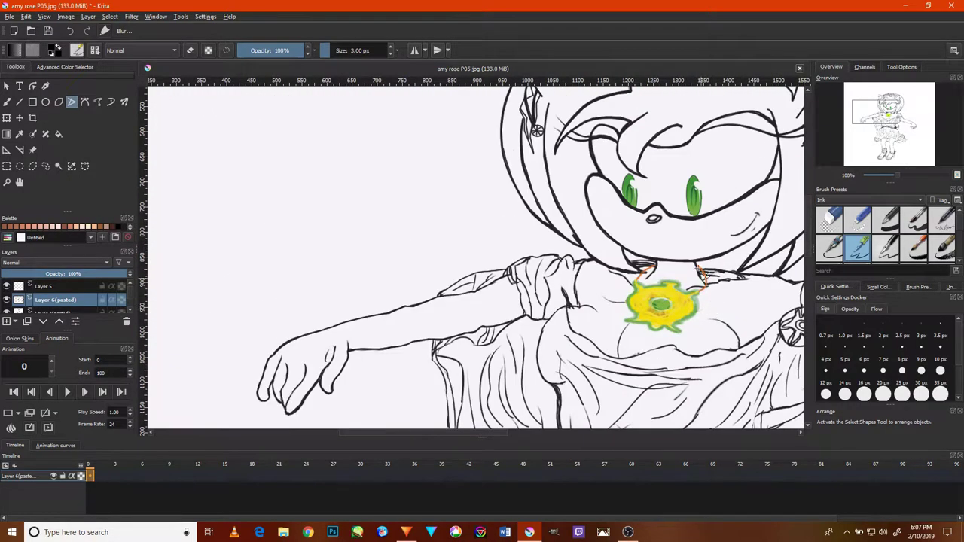
pyautogui.scroll(4, 639, 341)
pyautogui.scroll(1, 638, 341)
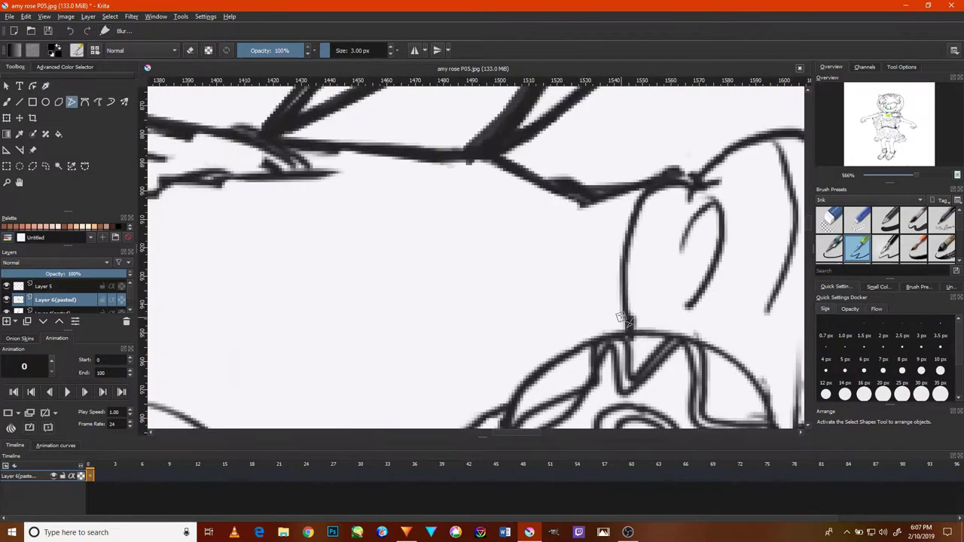
pyautogui.moveTo(610, 278); pyautogui.dragTo(625, 247)
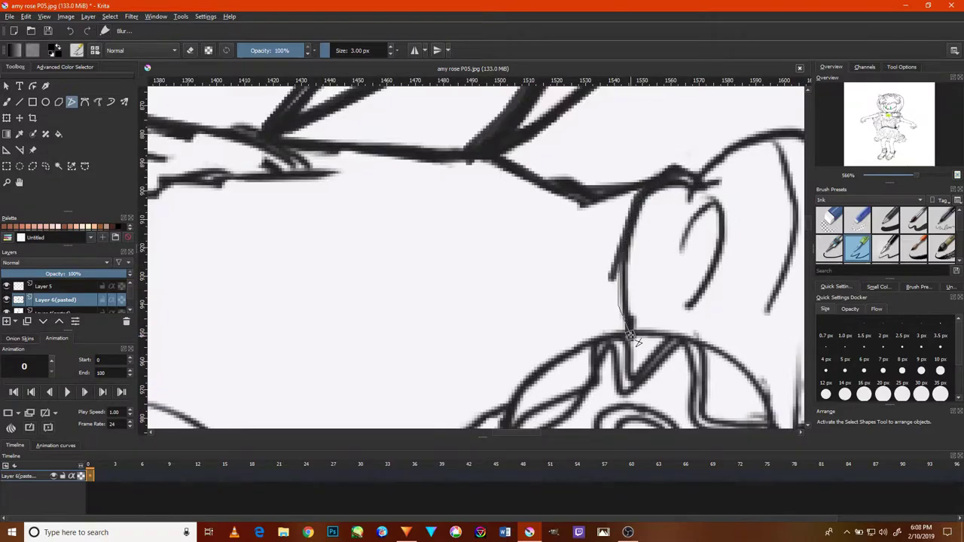
pyautogui.moveTo(631, 337)
pyautogui.mouseDown()
pyautogui.moveTo(617, 280)
pyautogui.moveTo(563, 312)
pyautogui.mouseUp()
pyautogui.scroll(-3, 617, 316)
# Ink the brooch's spokes and trace its round outer rim in bold.
pyautogui.moveTo(666, 324); pyautogui.dragTo(681, 391)
pyautogui.moveTo(732, 294); pyautogui.dragTo(794, 335)
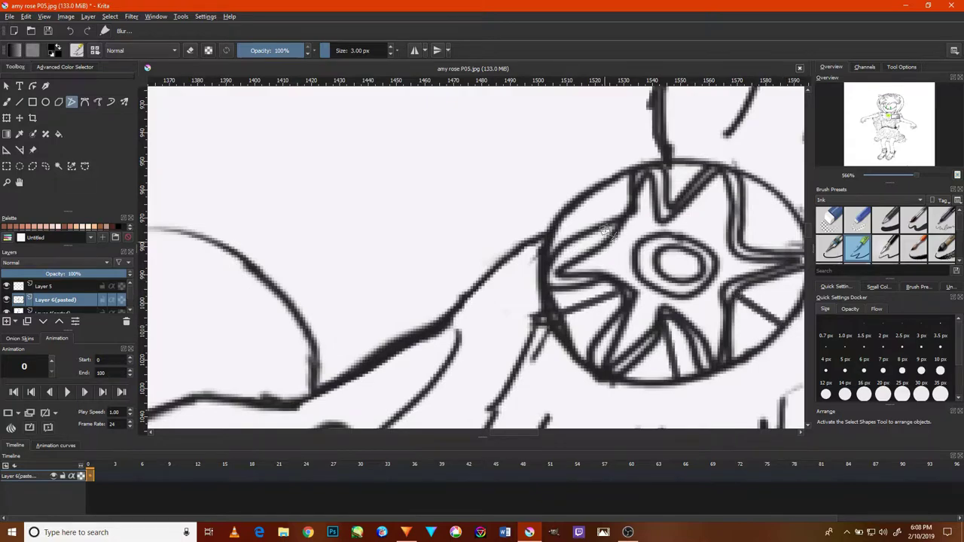
pyautogui.moveTo(608, 220); pyautogui.dragTo(574, 197)
pyautogui.moveTo(678, 211); pyautogui.dragTo(674, 158)
pyautogui.moveTo(741, 205); pyautogui.dragTo(798, 237)
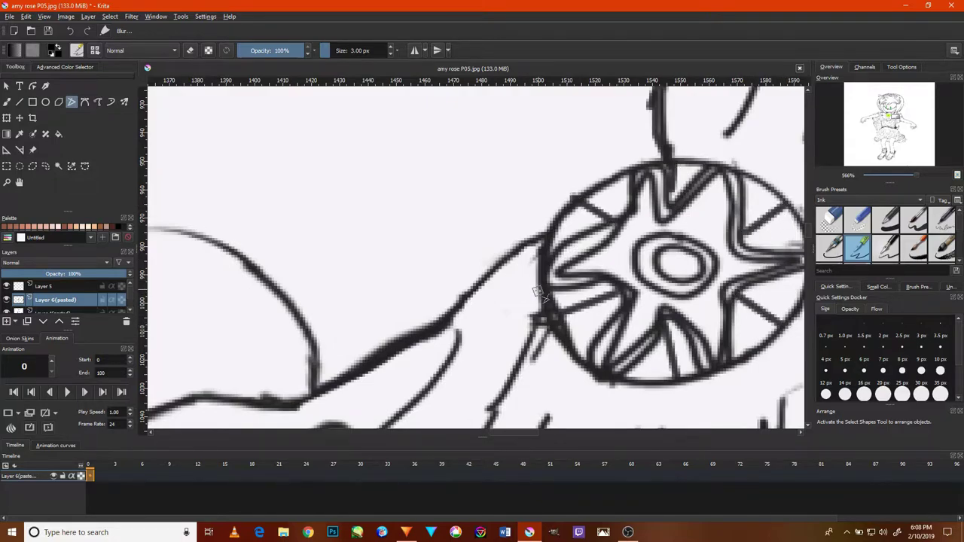
pyautogui.moveTo(646, 158)
pyautogui.mouseDown()
pyautogui.moveTo(765, 180)
pyautogui.moveTo(708, 185)
pyautogui.mouseUp()
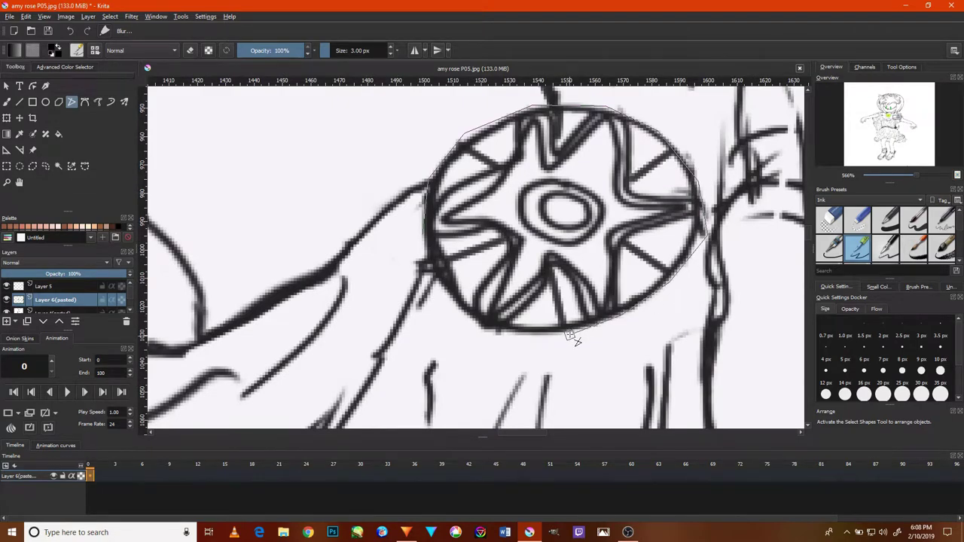
pyautogui.moveTo(570, 337); pyautogui.dragTo(476, 322)
pyautogui.moveTo(423, 222); pyautogui.dragTo(436, 173)
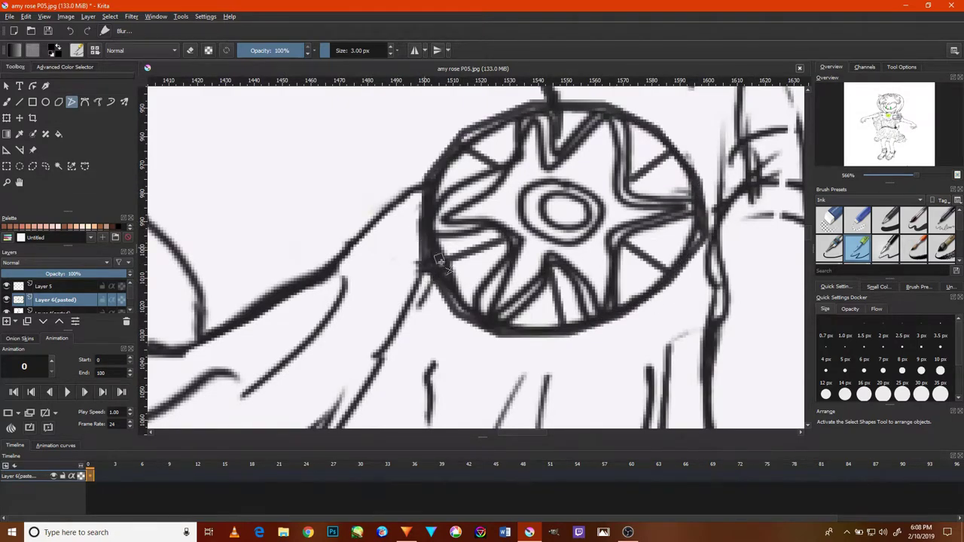
pyautogui.scroll(-3, 557, 341)
pyautogui.scroll(-3, 557, 341)
pyautogui.scroll(4, 558, 341)
# Trace and fill the thickened crescent beside the belt's round buckle.
pyautogui.scroll(2, 557, 341)
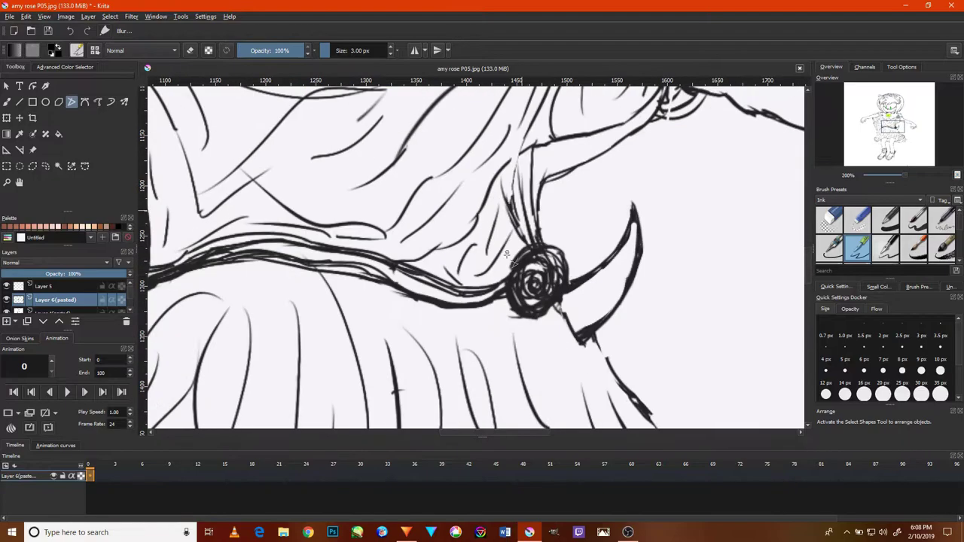
pyautogui.scroll(3, 519, 265)
pyautogui.moveTo(518, 339)
pyautogui.mouseDown()
pyautogui.moveTo(595, 155)
pyautogui.moveTo(510, 328)
pyautogui.mouseUp()
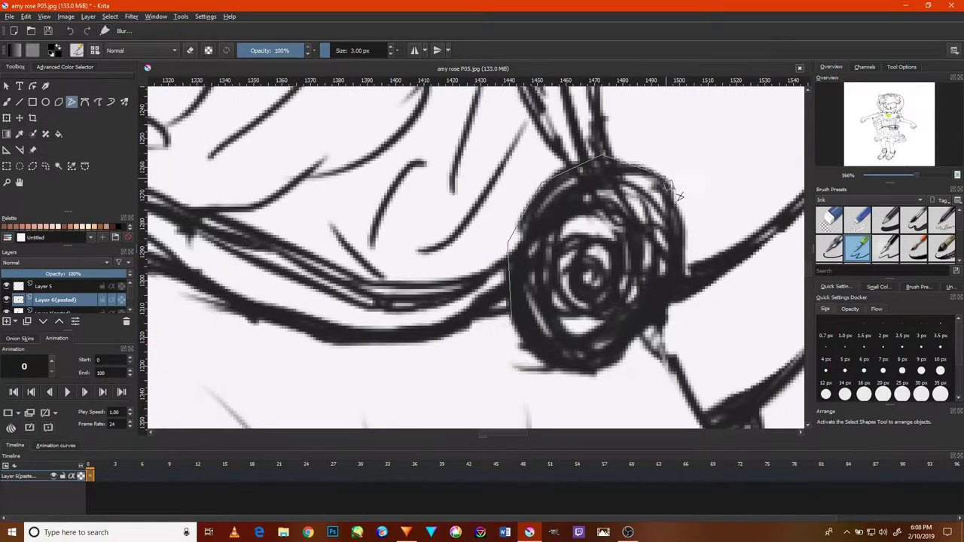
pyautogui.hscroll(3, 510, 327)
pyautogui.scroll(2, 509, 328)
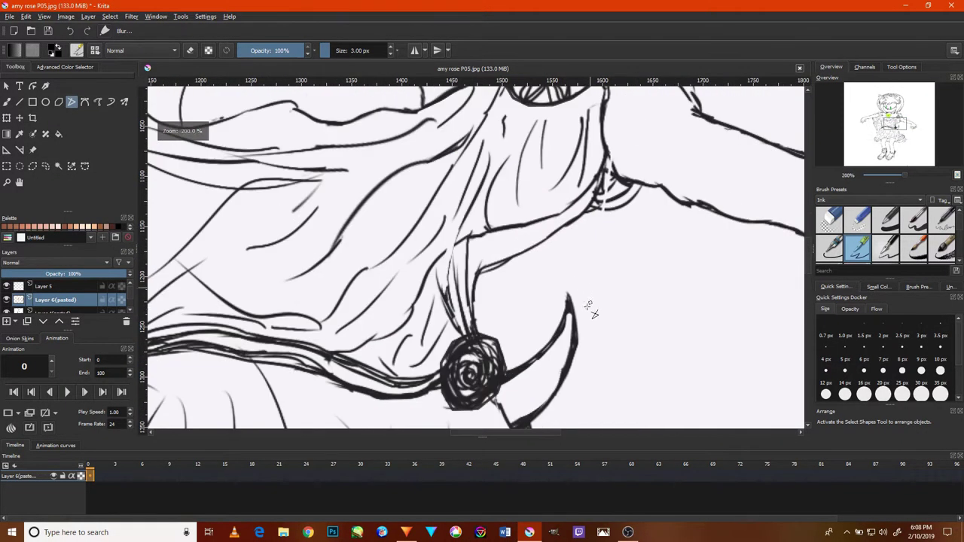
pyautogui.hscroll(3, 517, 354)
pyautogui.hscroll(-2, 517, 370)
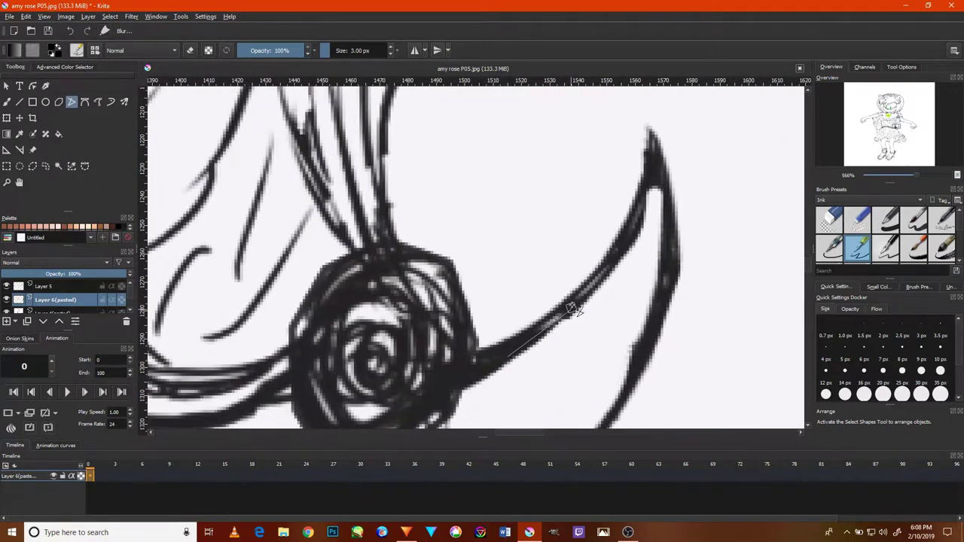
pyautogui.moveTo(572, 309)
pyautogui.mouseDown()
pyautogui.moveTo(652, 200)
pyautogui.moveTo(645, 338)
pyautogui.moveTo(614, 350)
pyautogui.mouseUp()
pyautogui.scroll(-2, 646, 338)
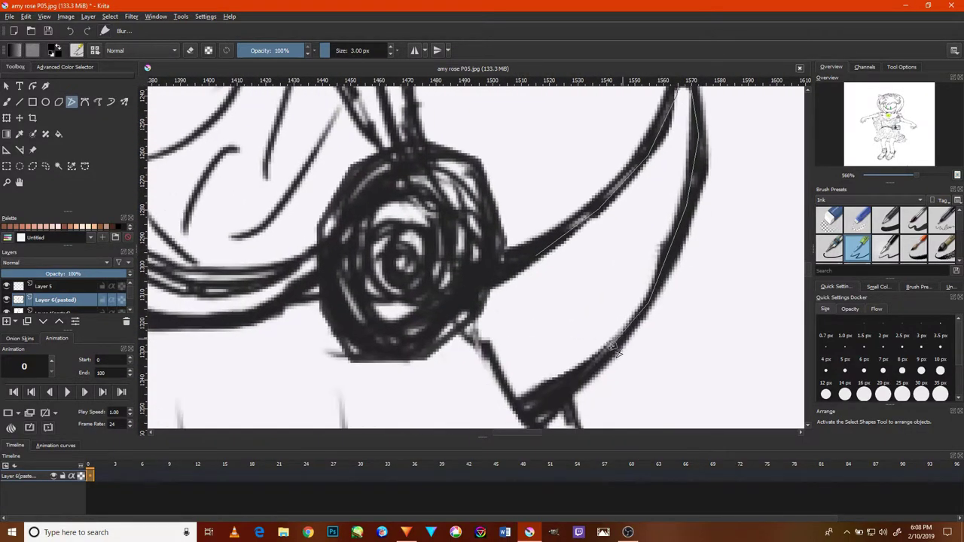
pyautogui.moveTo(523, 405); pyautogui.dragTo(519, 411)
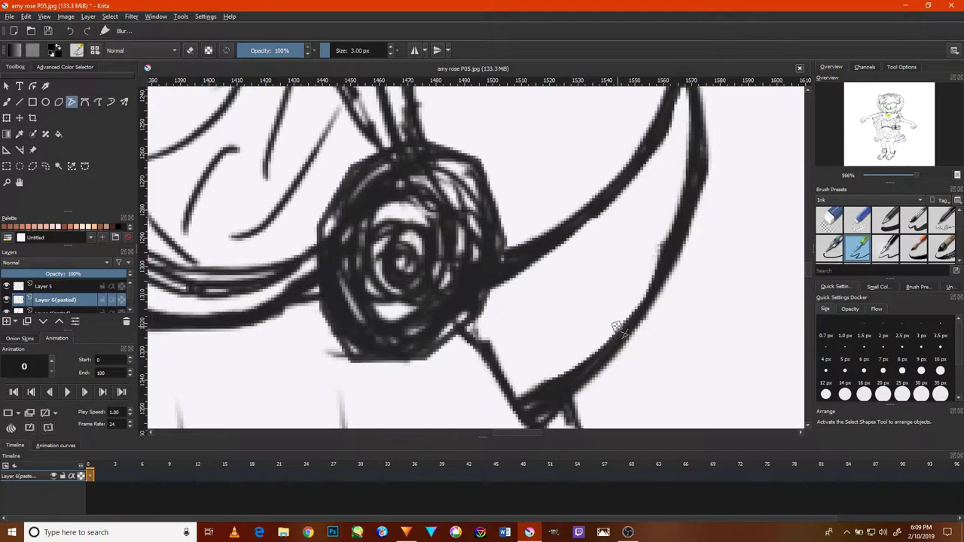
# Ink and reinforce the dress fold line above the belt near the waist.
pyautogui.scroll(-5, 460, 332)
pyautogui.scroll(4, 515, 256)
pyautogui.moveTo(516, 256); pyautogui.dragTo(465, 327)
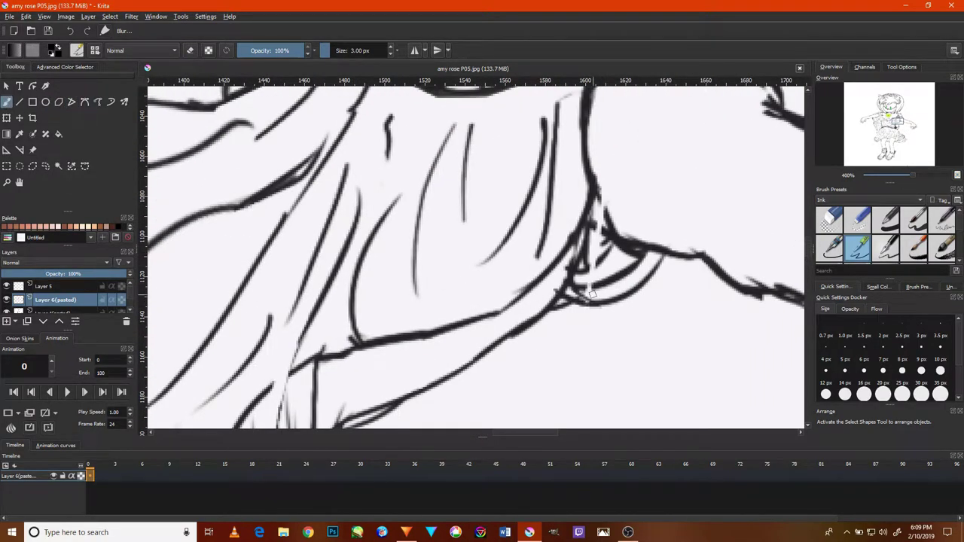
pyautogui.moveTo(592, 294); pyautogui.dragTo(596, 198)
pyautogui.scroll(3, 590, 210)
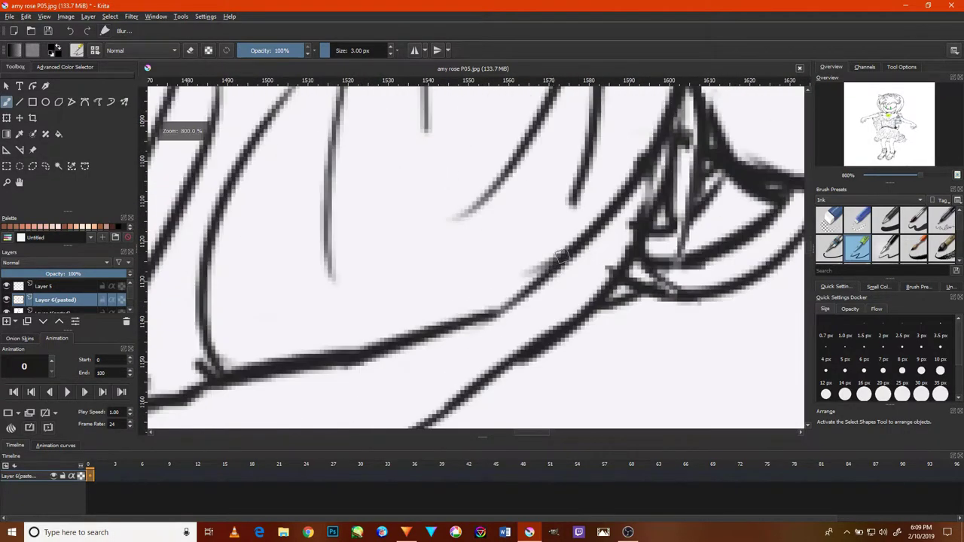
pyautogui.moveTo(563, 258)
pyautogui.mouseDown()
pyautogui.moveTo(489, 310)
pyautogui.moveTo(613, 243)
pyautogui.moveTo(495, 316)
pyautogui.moveTo(519, 290)
pyautogui.moveTo(436, 324)
pyautogui.mouseUp()
pyautogui.scroll(-6, 437, 324)
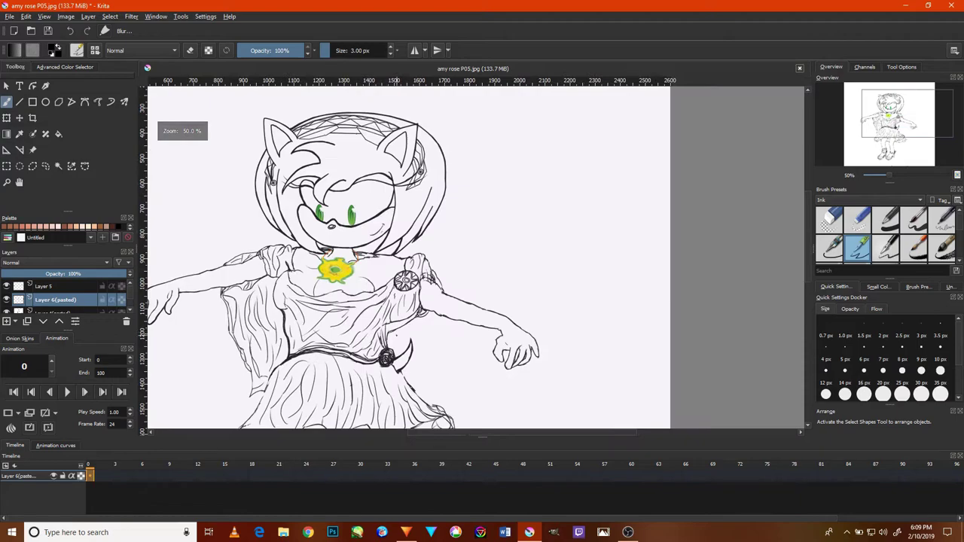
# Retrace the arm's upper outline in bold ink, from the hand back to the shoulder.
pyautogui.scroll(2, 421, 248)
pyautogui.scroll(5, 556, 292)
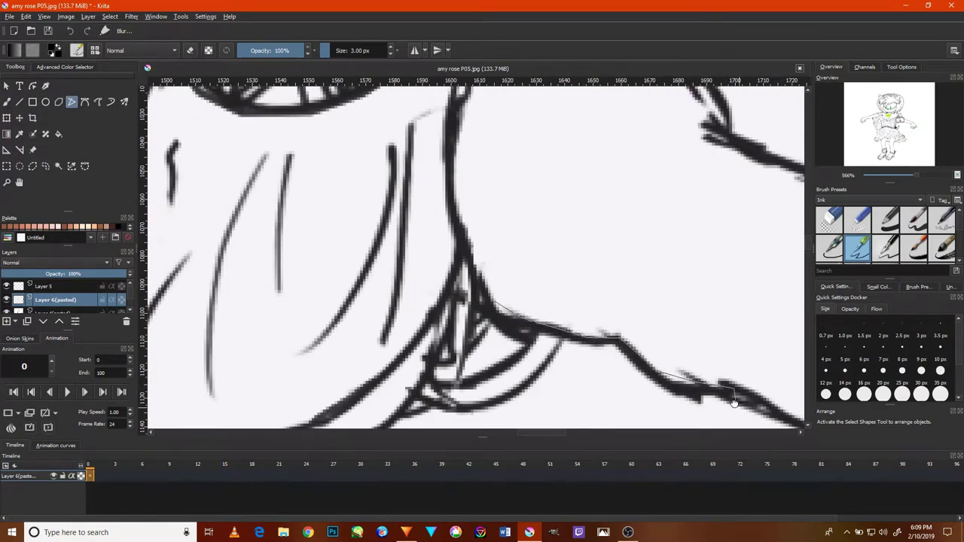
pyautogui.moveTo(734, 401)
pyautogui.mouseDown()
pyautogui.moveTo(569, 301)
pyautogui.moveTo(760, 353)
pyautogui.moveTo(557, 299)
pyautogui.mouseUp()
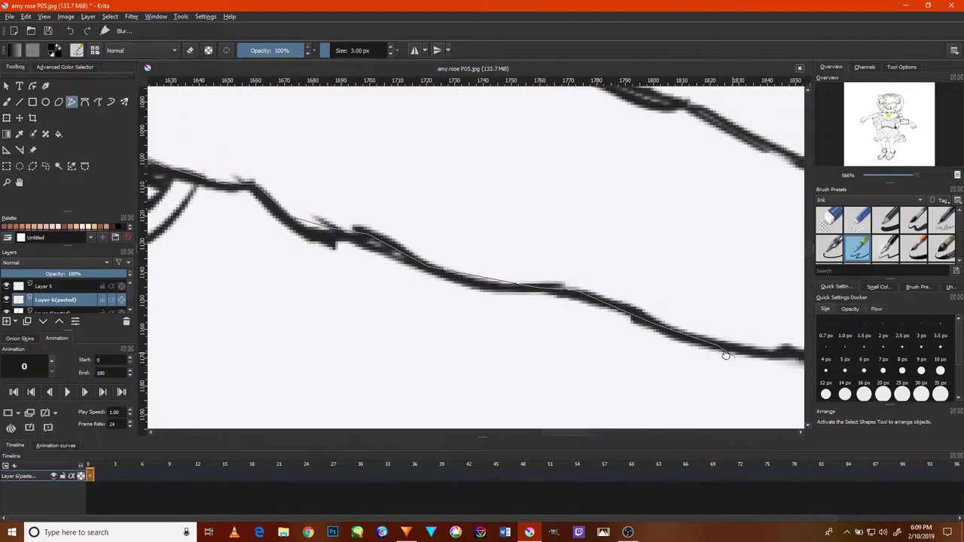
pyautogui.moveTo(725, 354); pyautogui.dragTo(597, 354)
pyautogui.moveTo(808, 358)
pyautogui.mouseDown()
pyautogui.moveTo(680, 358)
pyautogui.moveTo(432, 151)
pyautogui.moveTo(402, 275)
pyautogui.mouseUp()
pyautogui.moveTo(554, 336); pyautogui.dragTo(719, 409)
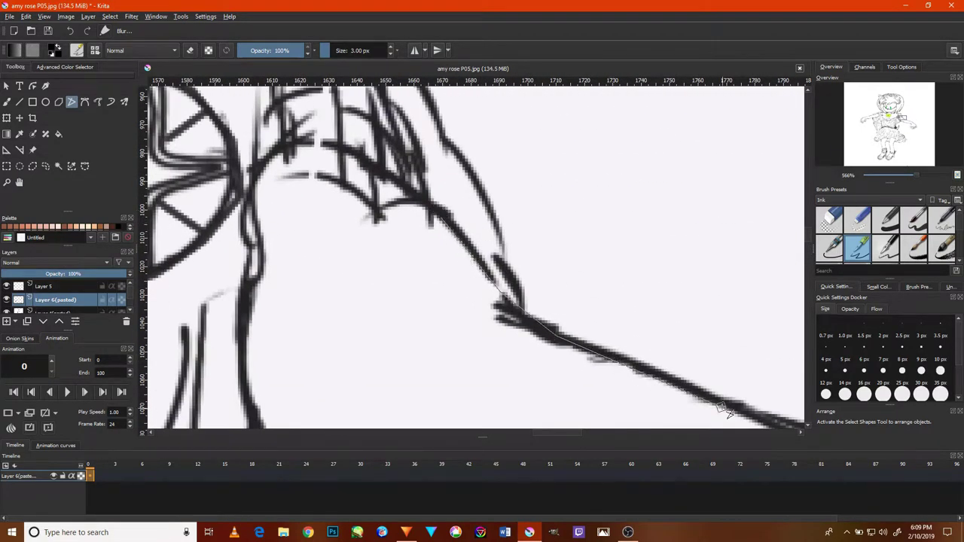
pyautogui.moveTo(624, 344)
pyautogui.mouseDown()
pyautogui.moveTo(723, 380)
pyautogui.moveTo(680, 355)
pyautogui.mouseUp()
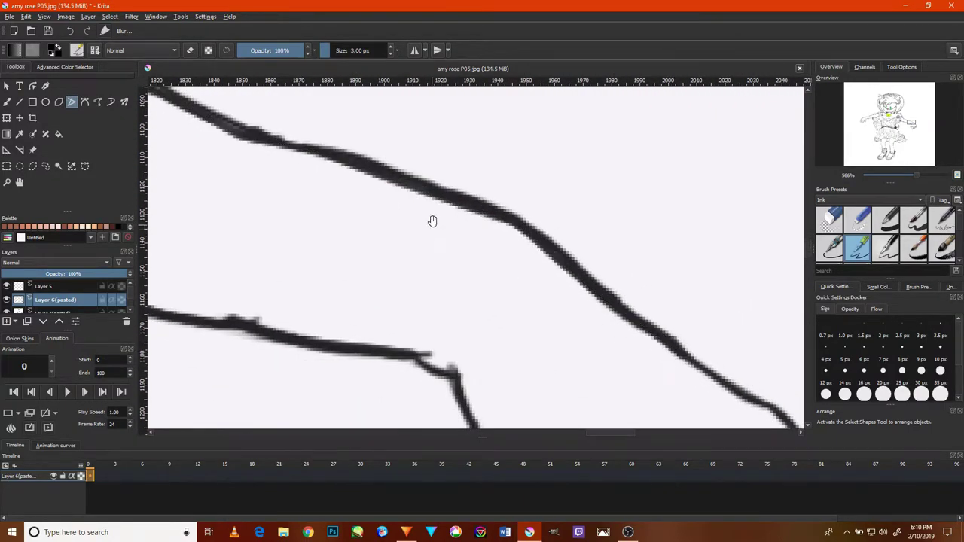
pyautogui.moveTo(430, 219); pyautogui.dragTo(534, 314)
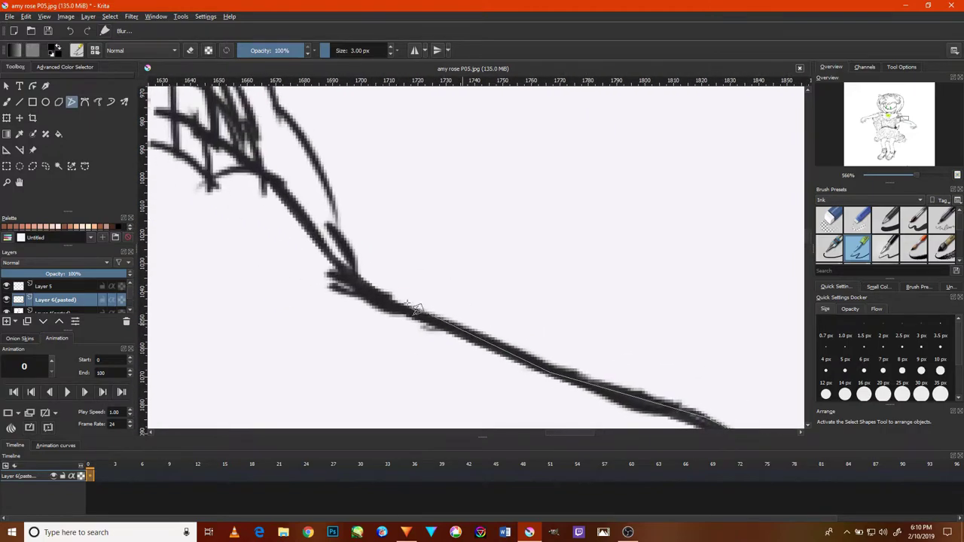
pyautogui.moveTo(352, 242); pyautogui.dragTo(320, 254)
pyautogui.moveTo(240, 169); pyautogui.dragTo(268, 200)
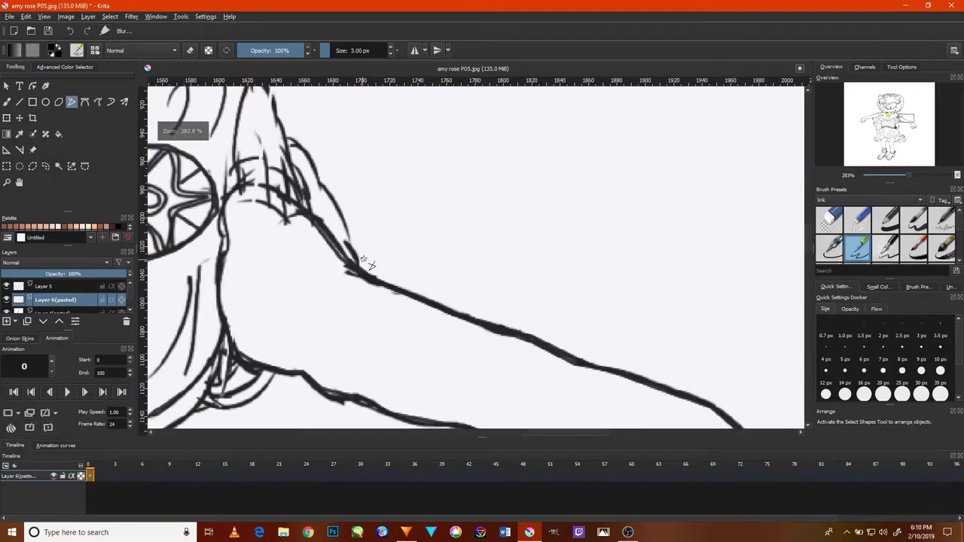
pyautogui.scroll(2, 441, 355)
pyautogui.scroll(-2, 482, 363)
# Trace the hand outline and each finger curve, then zoom out to review the arm.
pyautogui.moveTo(505, 373); pyautogui.dragTo(607, 264)
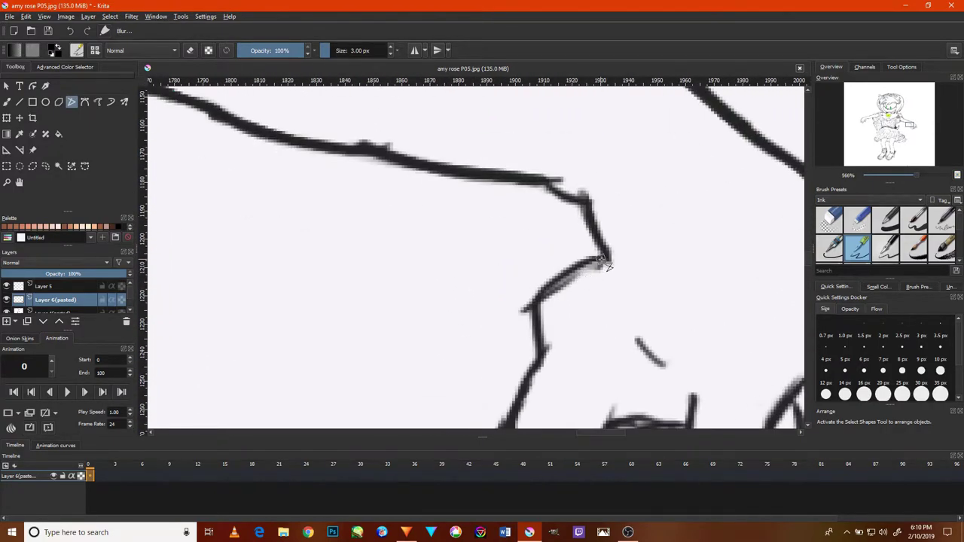
pyautogui.moveTo(529, 331); pyautogui.dragTo(550, 314)
pyautogui.moveTo(554, 381); pyautogui.dragTo(558, 354)
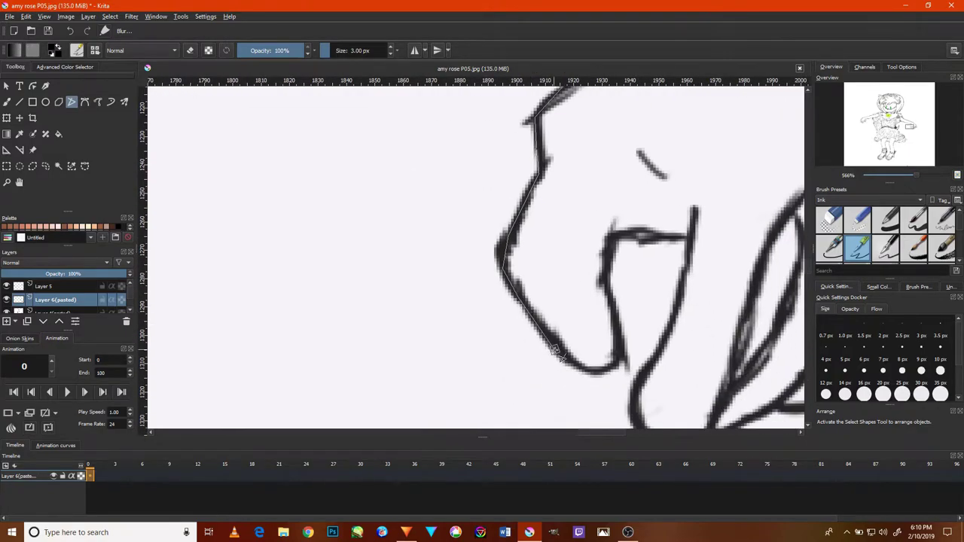
pyautogui.moveTo(611, 267); pyautogui.dragTo(613, 272)
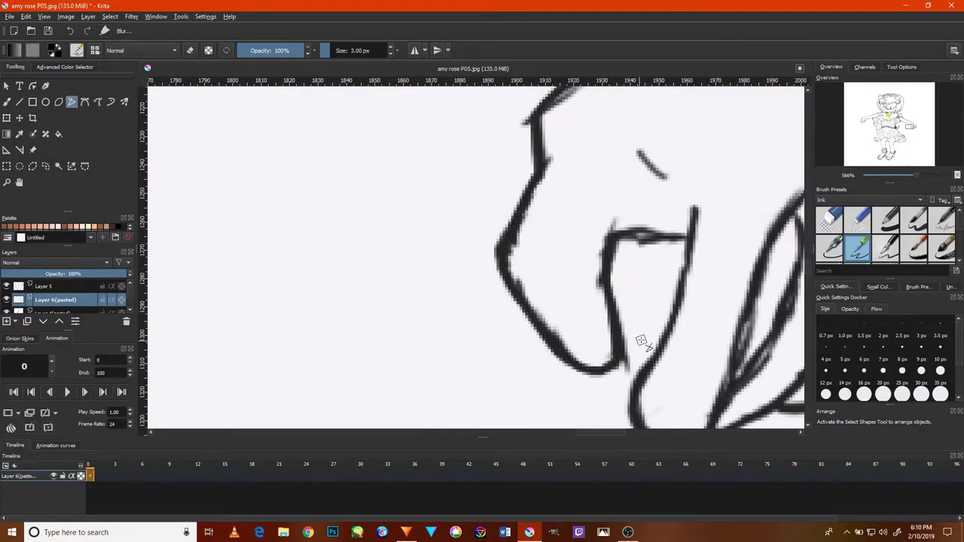
pyautogui.moveTo(639, 334); pyautogui.dragTo(610, 335)
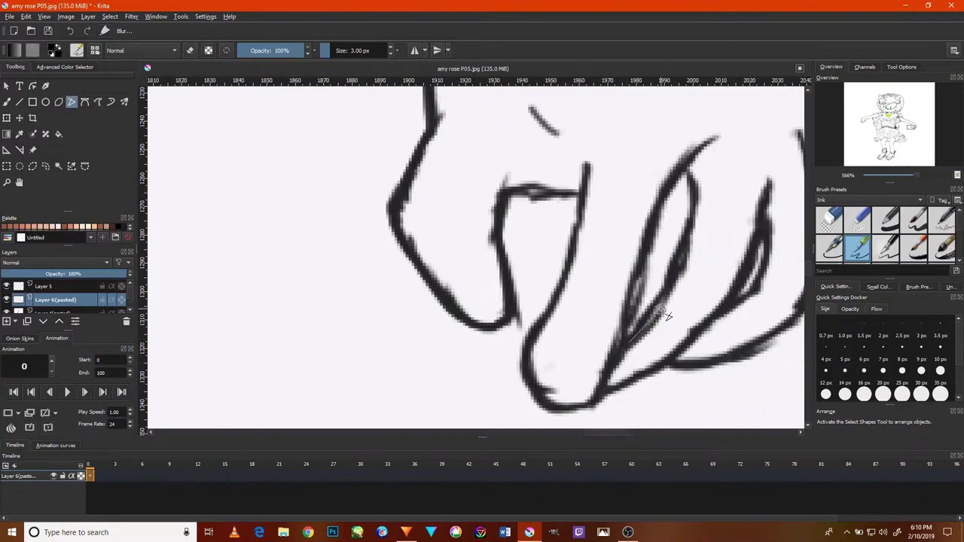
pyautogui.moveTo(661, 310); pyautogui.dragTo(702, 181)
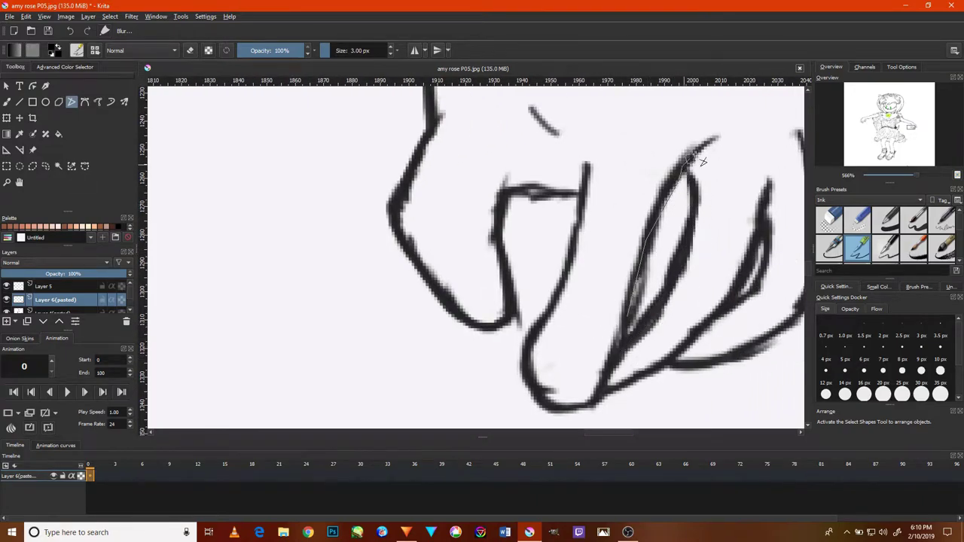
pyautogui.moveTo(743, 357); pyautogui.dragTo(603, 365)
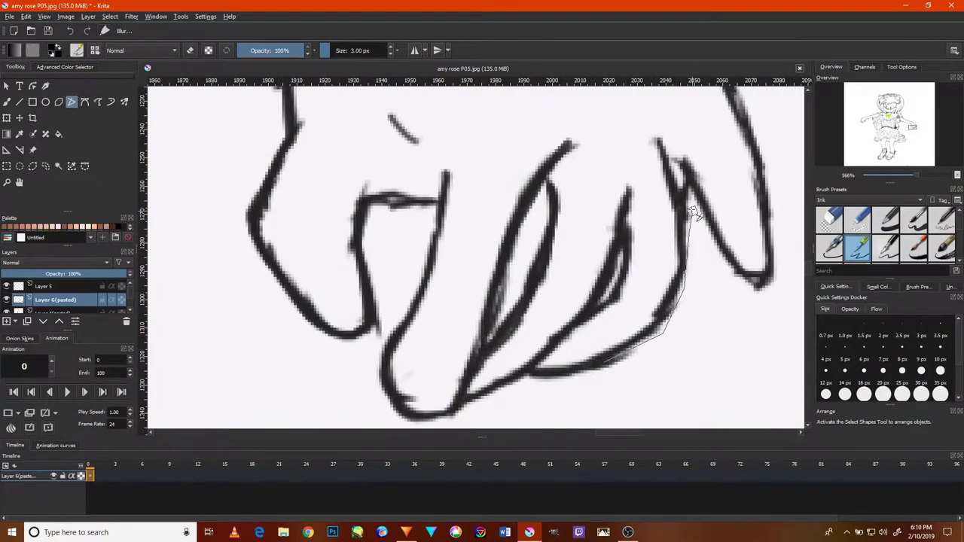
pyautogui.moveTo(666, 196); pyautogui.dragTo(668, 192)
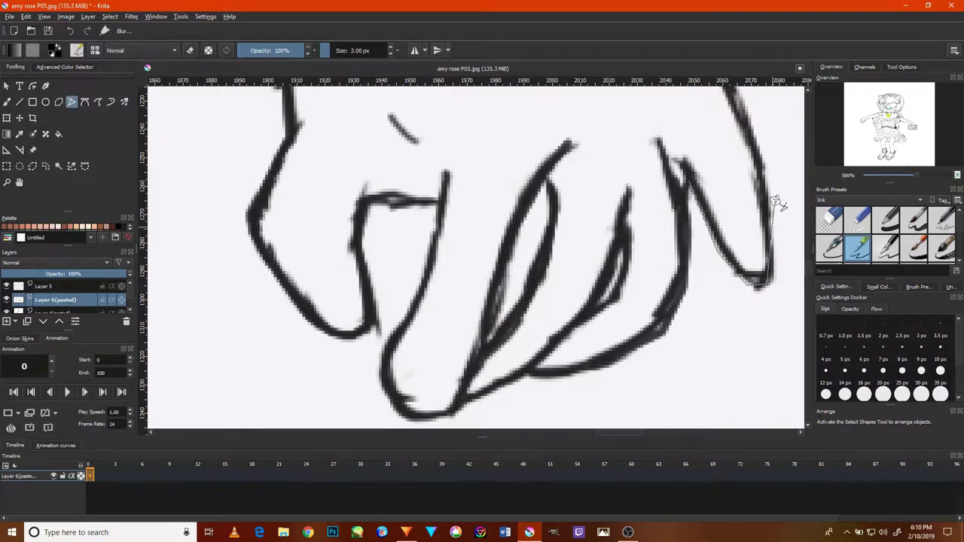
pyautogui.moveTo(723, 307)
pyautogui.mouseDown()
pyautogui.moveTo(590, 167)
pyautogui.moveTo(577, 213)
pyautogui.mouseUp()
pyautogui.press('-')
pyautogui.press('-')
pyautogui.press('-')
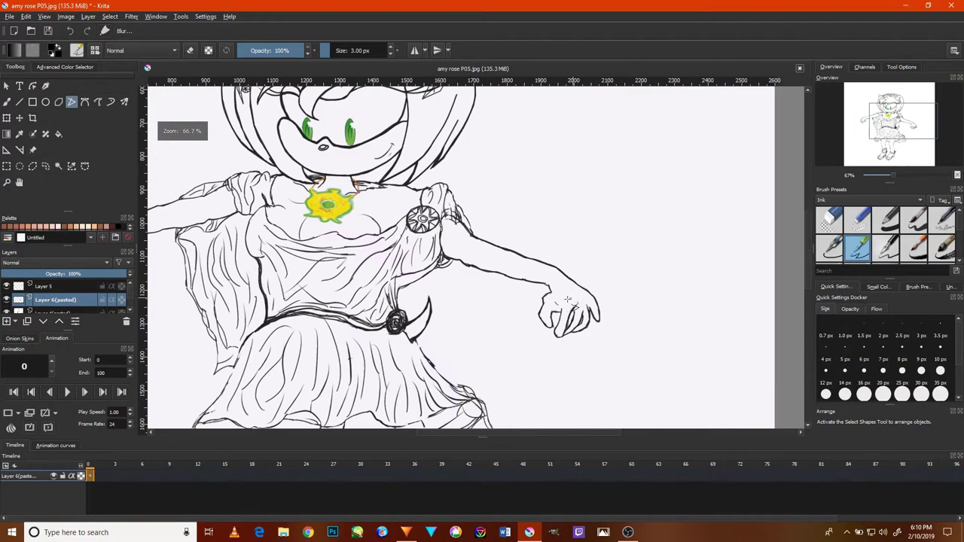
pyautogui.moveTo(527, 422); pyautogui.dragTo(477, 302)
pyautogui.moveTo(412, 309)
pyautogui.mouseDown()
pyautogui.moveTo(602, 228)
pyautogui.moveTo(798, 128)
pyautogui.mouseUp()
# Ink the robe line below the brooch as one solid stroke.
pyautogui.scroll(-3, 448, 320)
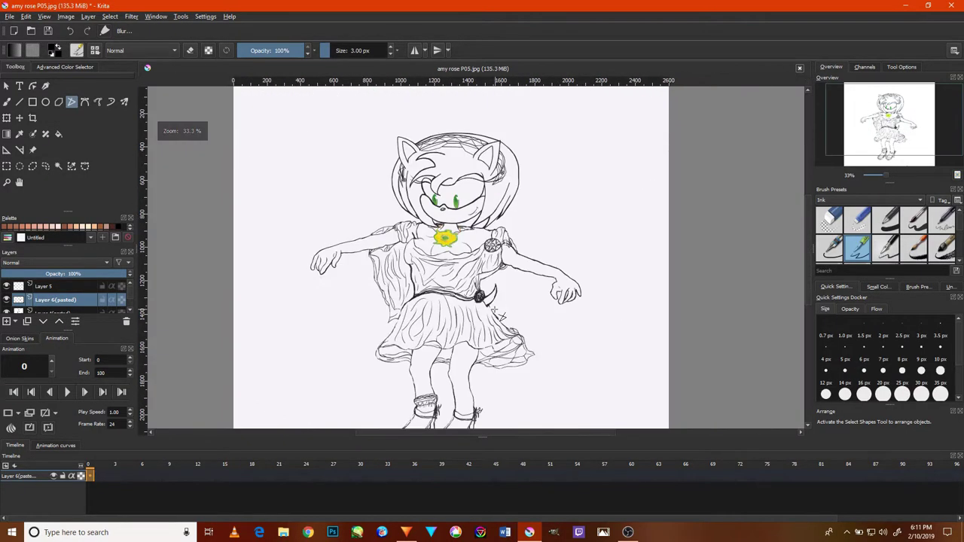
pyautogui.scroll(2, 447, 320)
pyautogui.scroll(2, 447, 320)
pyautogui.moveTo(447, 320); pyautogui.dragTo(480, 280)
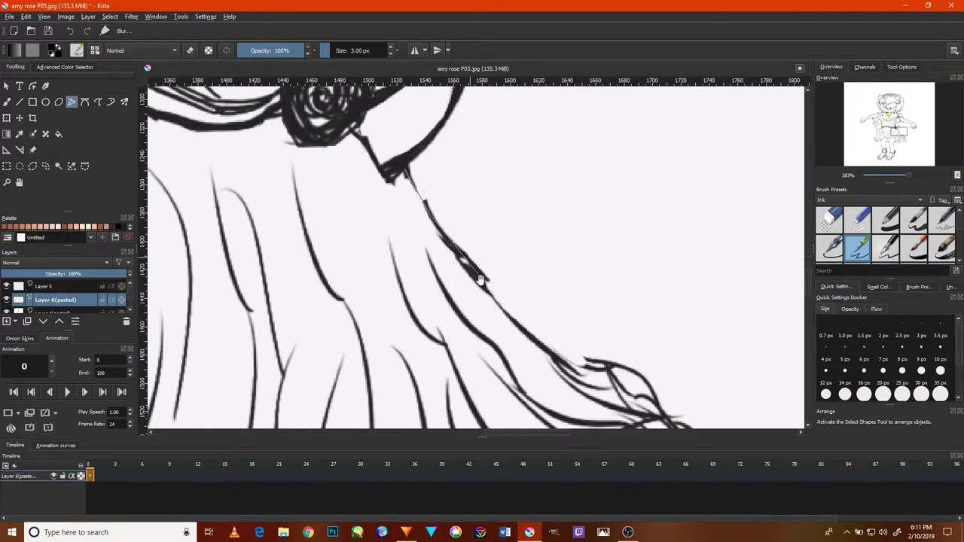
pyautogui.moveTo(595, 367); pyautogui.dragTo(596, 367)
pyautogui.scroll(-5, 461, 274)
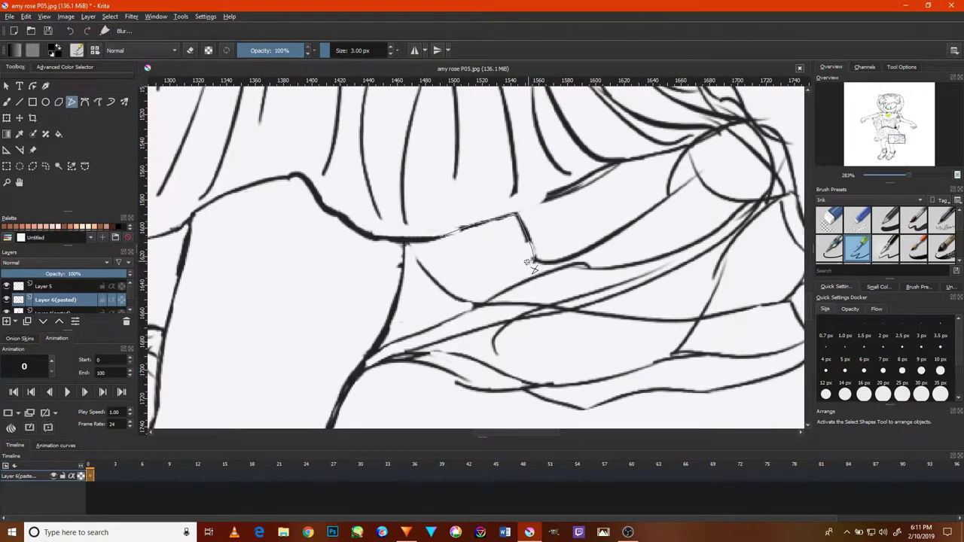
# Retrace the upper edge of the ruffled hem and the skirt line running down.
pyautogui.moveTo(527, 262); pyautogui.dragTo(529, 263)
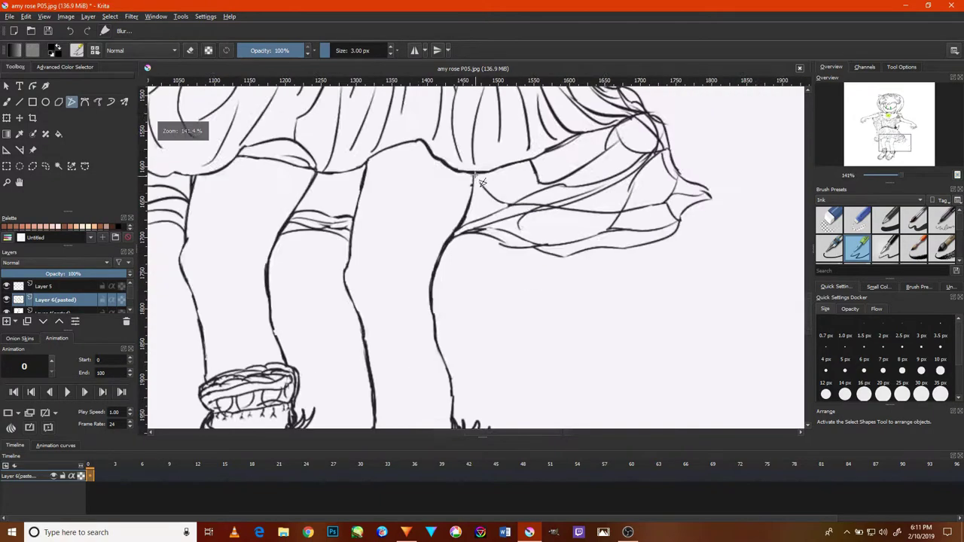
pyautogui.scroll(5, 476, 175)
pyautogui.moveTo(476, 175); pyautogui.dragTo(460, 312)
pyautogui.scroll(-5, 445, 348)
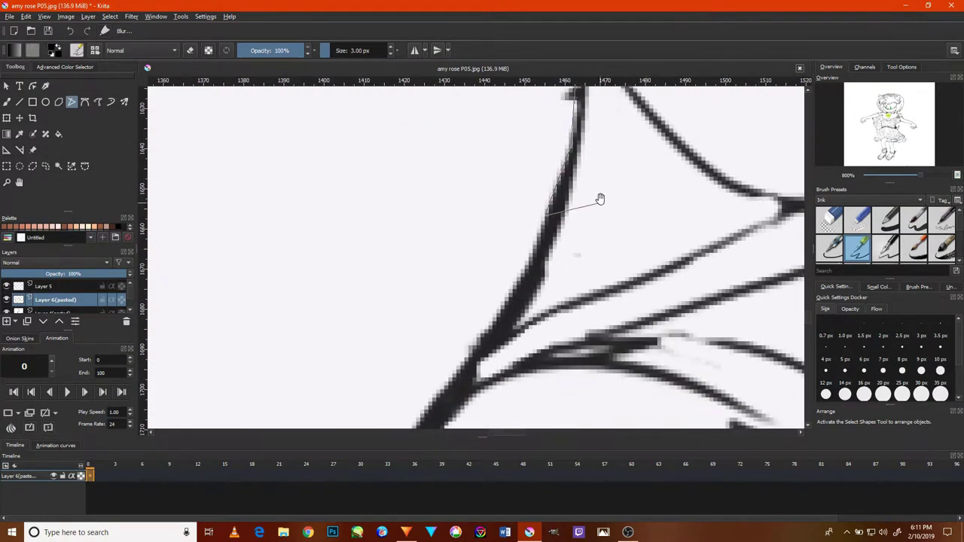
pyautogui.moveTo(599, 248)
pyautogui.mouseDown()
pyautogui.moveTo(488, 392)
pyautogui.moveTo(619, 295)
pyautogui.mouseUp()
pyautogui.scroll(-6, 488, 392)
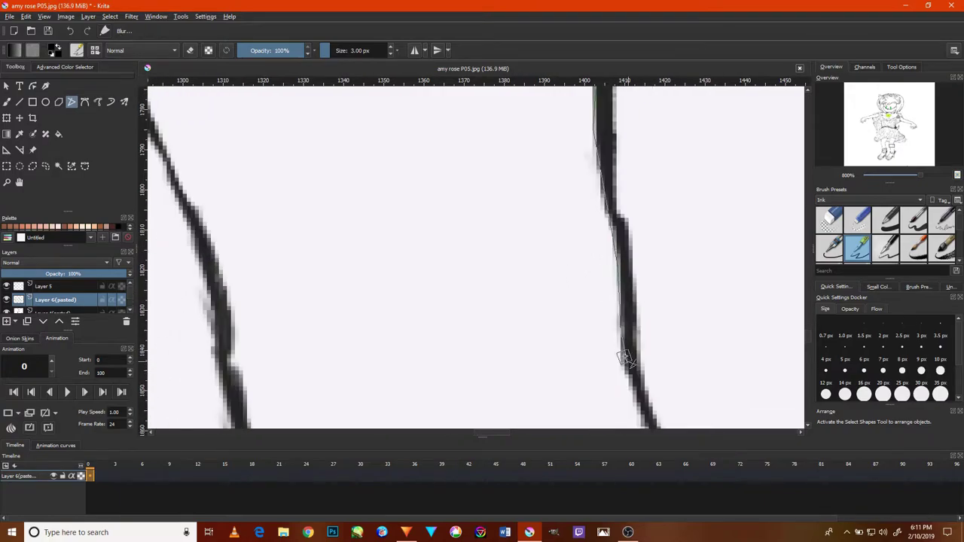
# Trace the leg line downward toward the ankle.
pyautogui.moveTo(625, 358); pyautogui.dragTo(645, 376)
pyautogui.scroll(-5, 645, 377)
pyautogui.moveTo(535, 297); pyautogui.dragTo(576, 377)
pyautogui.scroll(-5, 576, 377)
pyautogui.moveTo(555, 146); pyautogui.dragTo(595, 369)
pyautogui.scroll(-5, 595, 369)
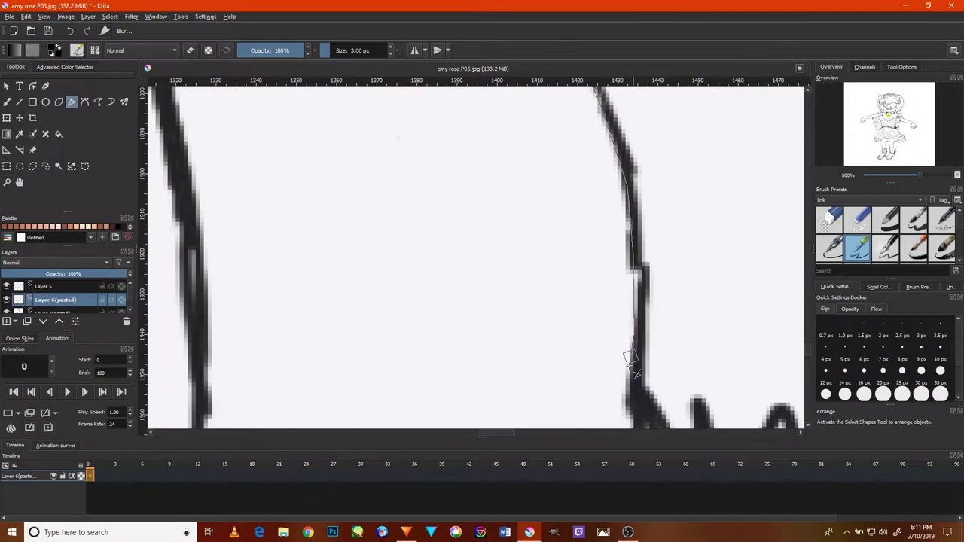
pyautogui.scroll(-3, 631, 361)
# Trace up along the diagonal leg stroke on the left.
pyautogui.hscroll(-3, 318, 267)
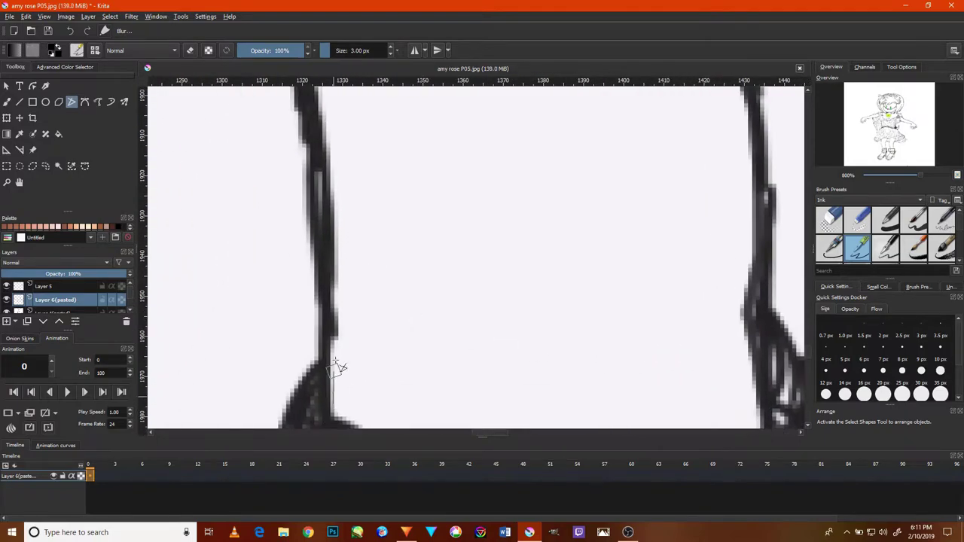
pyautogui.scroll(5, 334, 210)
pyautogui.hscroll(-3, 338, 236)
pyautogui.moveTo(369, 407)
pyautogui.mouseDown()
pyautogui.moveTo(348, 253)
pyautogui.moveTo(305, 157)
pyautogui.mouseUp()
# Ink the diagonal hem stroke and a short nearby stretch of outline.
pyautogui.scroll(5, 306, 157)
pyautogui.scroll(5, 317, 155)
pyautogui.scroll(5, 324, 222)
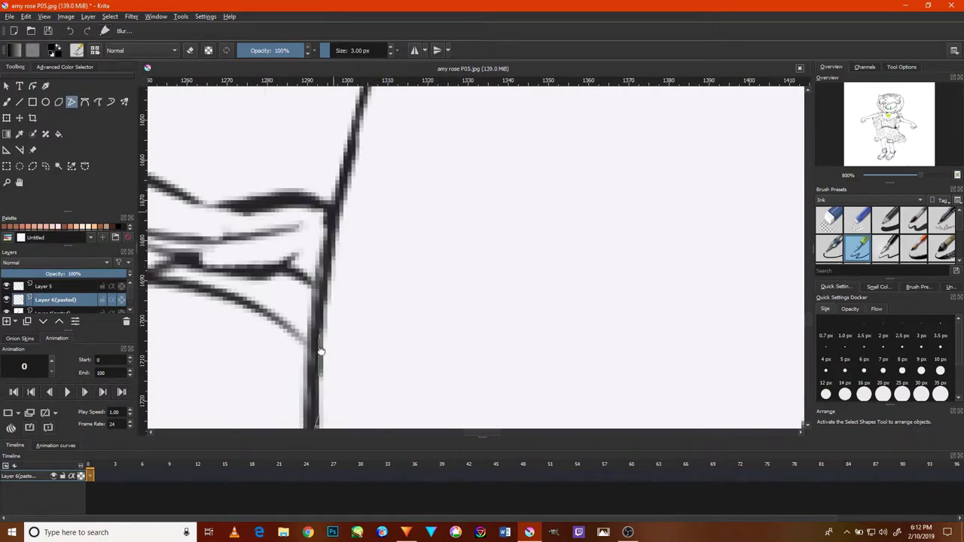
pyautogui.scroll(3, 320, 352)
pyautogui.scroll(3, 355, 165)
pyautogui.scroll(3, 361, 193)
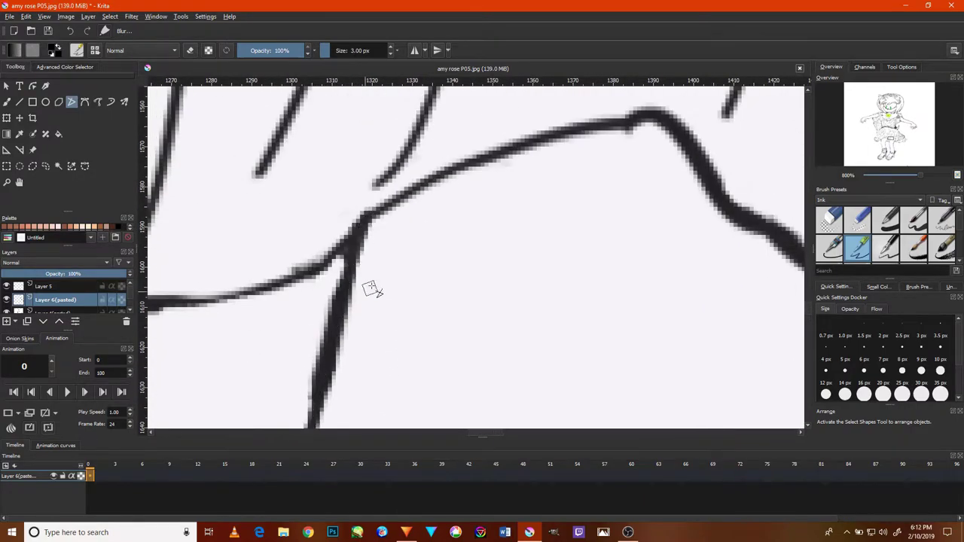
pyautogui.scroll(-5, 371, 290)
pyautogui.scroll(5, 415, 258)
pyautogui.scroll(2, 411, 271)
pyautogui.moveTo(420, 255); pyautogui.dragTo(343, 390)
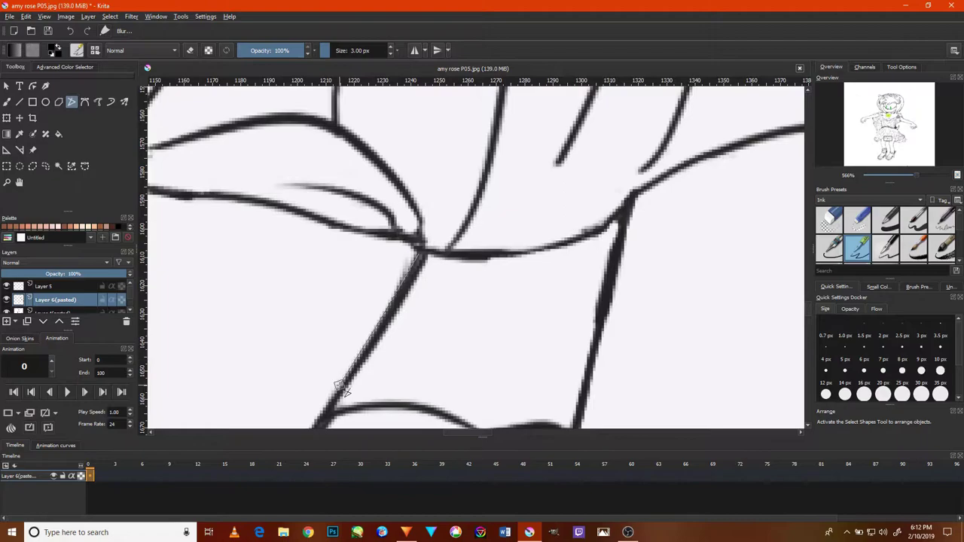
pyautogui.scroll(-3, 354, 369)
pyautogui.moveTo(463, 223); pyautogui.dragTo(370, 388)
# Retrace the curved leg outline down to the ankle strap.
pyautogui.scroll(-3, 370, 387)
pyautogui.moveTo(444, 245); pyautogui.dragTo(423, 308)
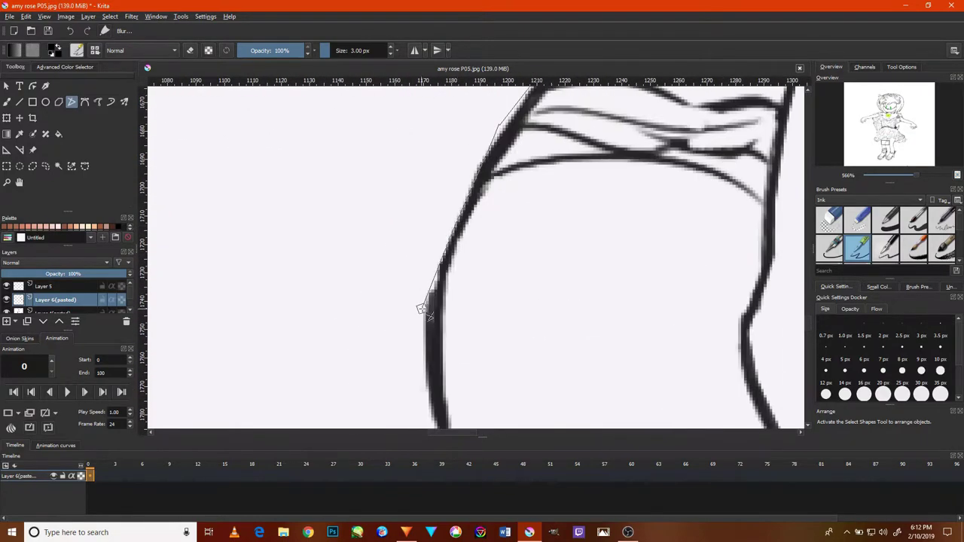
pyautogui.scroll(-3, 423, 308)
pyautogui.scroll(-3, 433, 301)
pyautogui.moveTo(448, 233); pyautogui.dragTo(512, 422)
pyautogui.scroll(-3, 512, 422)
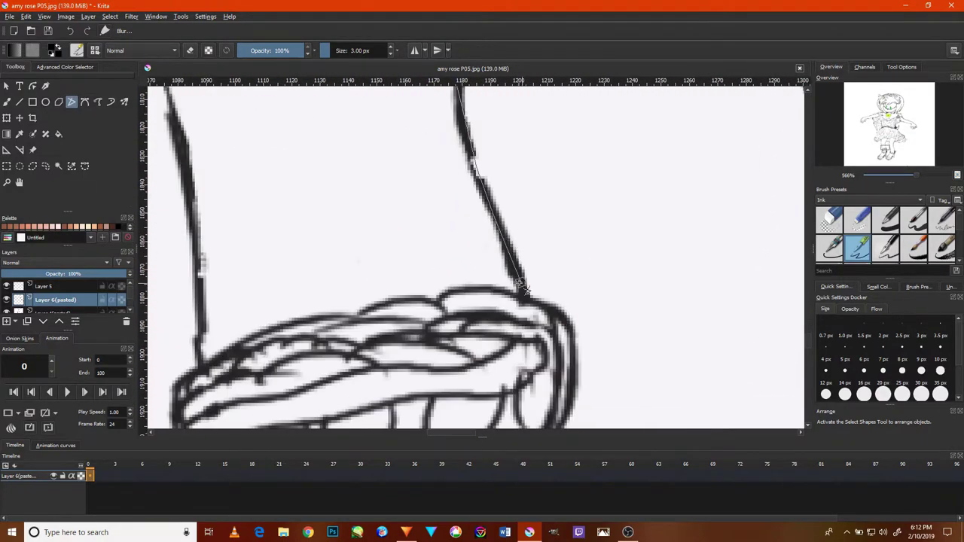
pyautogui.moveTo(457, 89); pyautogui.dragTo(524, 299)
# Trace the line between the ruffle layers of the skirt hem.
pyautogui.hscroll(-3, 337, 320)
pyautogui.scroll(3, 328, 332)
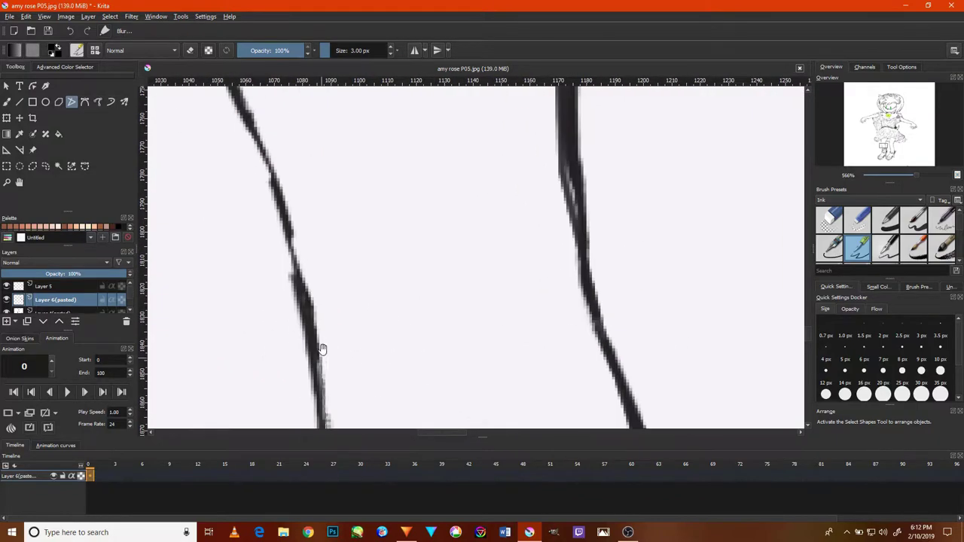
pyautogui.scroll(3, 300, 252)
pyautogui.hscroll(-2, 341, 311)
pyautogui.scroll(2, 279, 286)
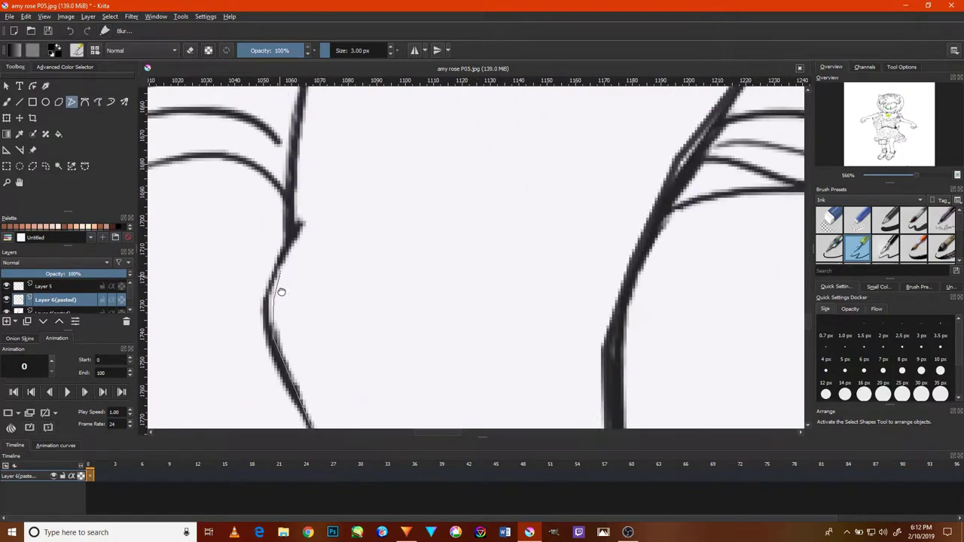
pyautogui.scroll(1, 312, 188)
pyautogui.scroll(2, 336, 145)
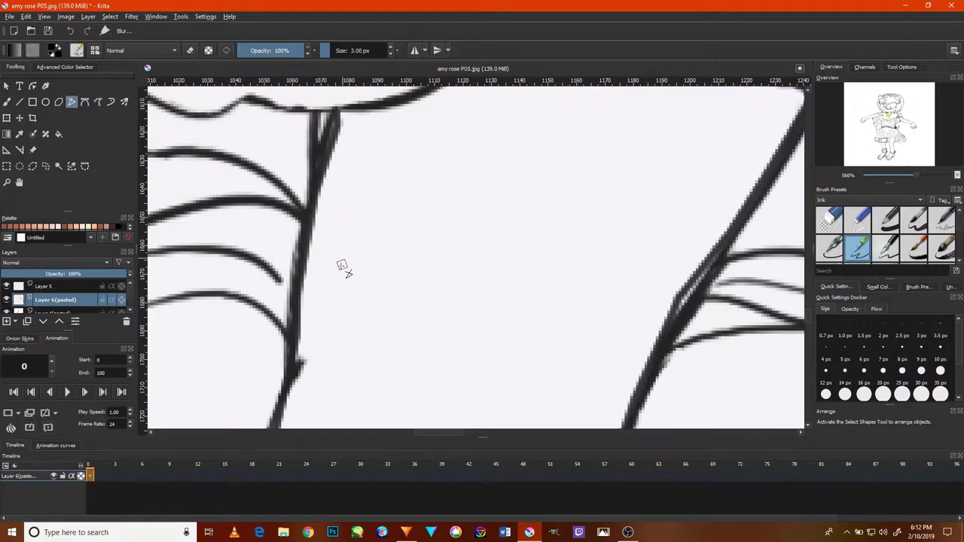
pyautogui.scroll(-5, 344, 269)
pyautogui.scroll(1, 280, 226)
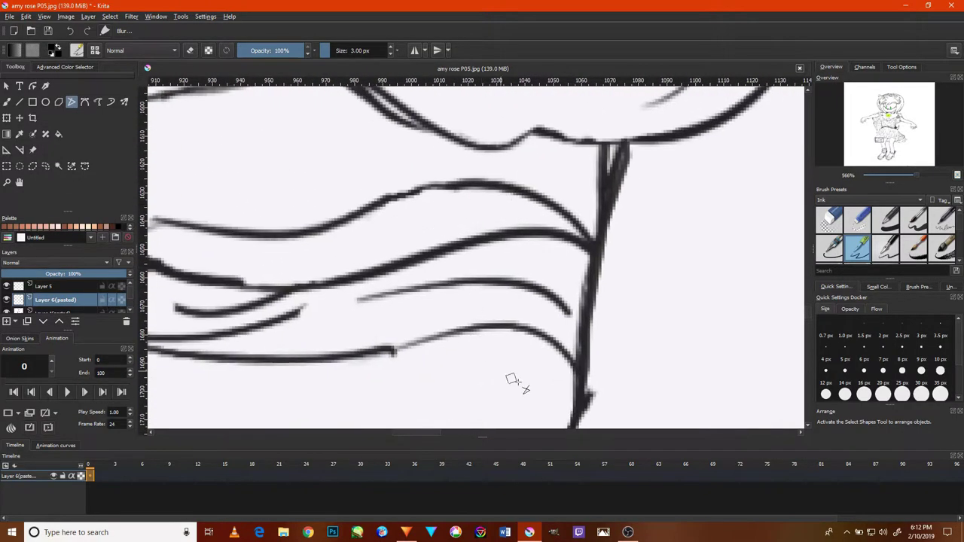
pyautogui.moveTo(586, 373); pyautogui.dragTo(393, 352)
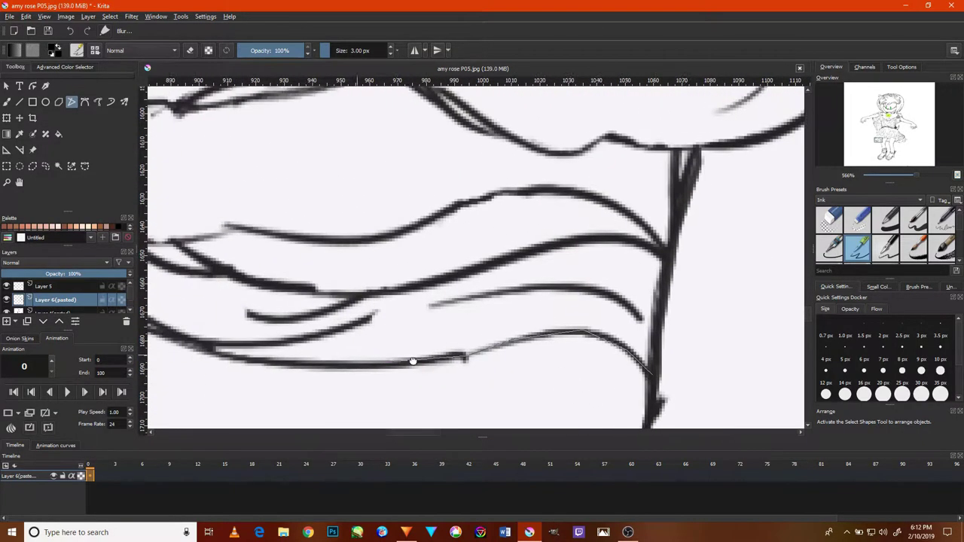
# Ink the left outline of the ruffled hem up to the upper ruffle branch.
pyautogui.moveTo(323, 354); pyautogui.dragTo(482, 354)
pyautogui.moveTo(269, 355); pyautogui.dragTo(420, 388)
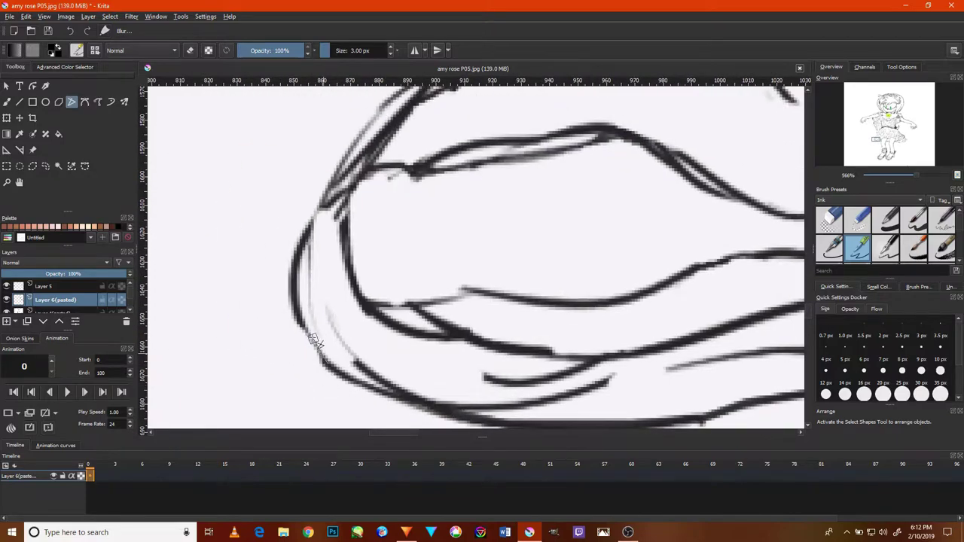
pyautogui.moveTo(297, 322); pyautogui.dragTo(323, 224)
pyautogui.moveTo(301, 354); pyautogui.dragTo(324, 197)
pyautogui.moveTo(326, 232)
pyautogui.mouseDown()
pyautogui.moveTo(300, 323)
pyautogui.moveTo(354, 202)
pyautogui.mouseUp()
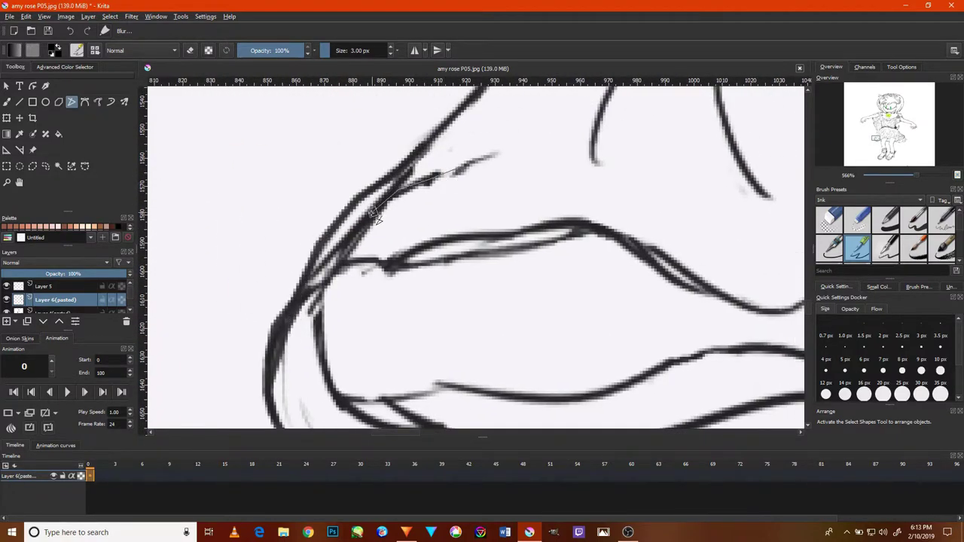
pyautogui.moveTo(459, 167); pyautogui.dragTo(369, 201)
# Trace the skirt's left outline down to the hem as a solid line.
pyautogui.scroll(-2, 342, 265)
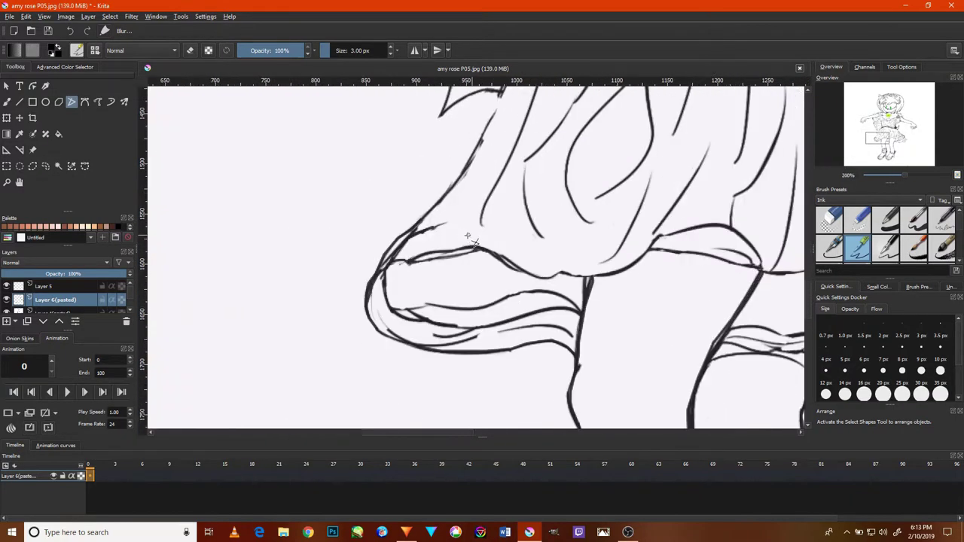
pyautogui.moveTo(457, 140); pyautogui.dragTo(409, 225)
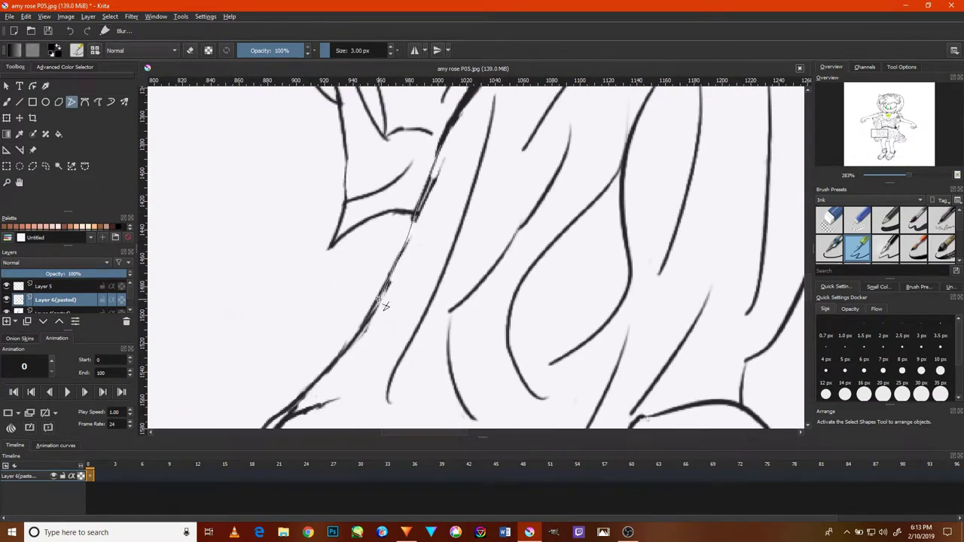
pyautogui.moveTo(441, 146)
pyautogui.mouseDown()
pyautogui.moveTo(350, 355)
pyautogui.moveTo(452, 133)
pyautogui.mouseUp()
pyautogui.scroll(-2, 502, 294)
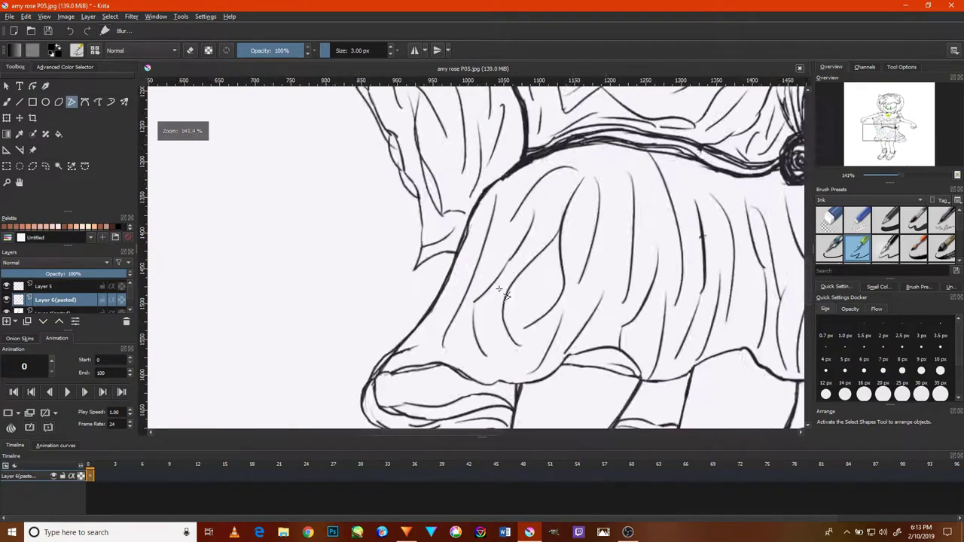
pyautogui.scroll(-3, 502, 293)
pyautogui.scroll(1, 587, 254)
# Add ink strokes to the fold lines in the right-side ruffle.
pyautogui.moveTo(587, 254); pyautogui.dragTo(645, 222)
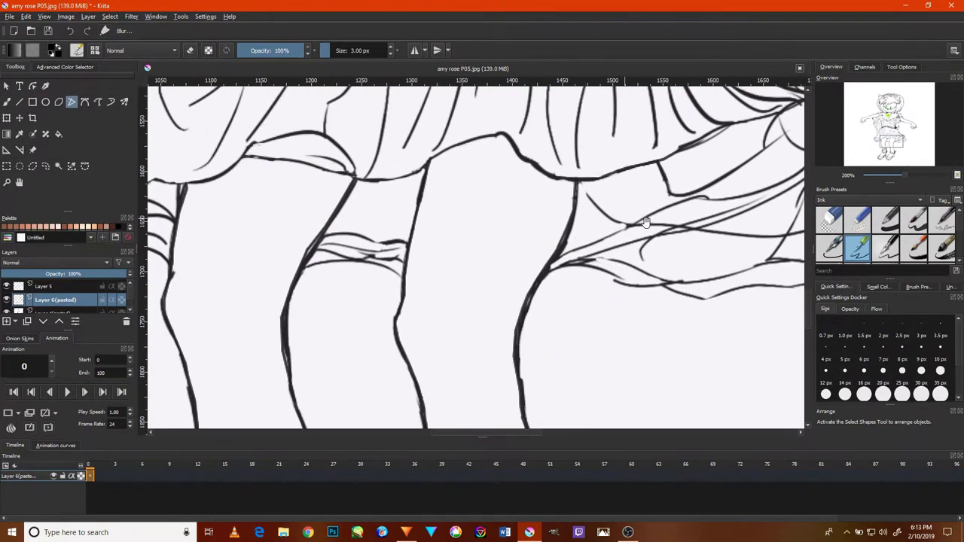
pyautogui.scroll(-1, 645, 222)
pyautogui.scroll(4, 527, 249)
pyautogui.moveTo(602, 292); pyautogui.dragTo(428, 259)
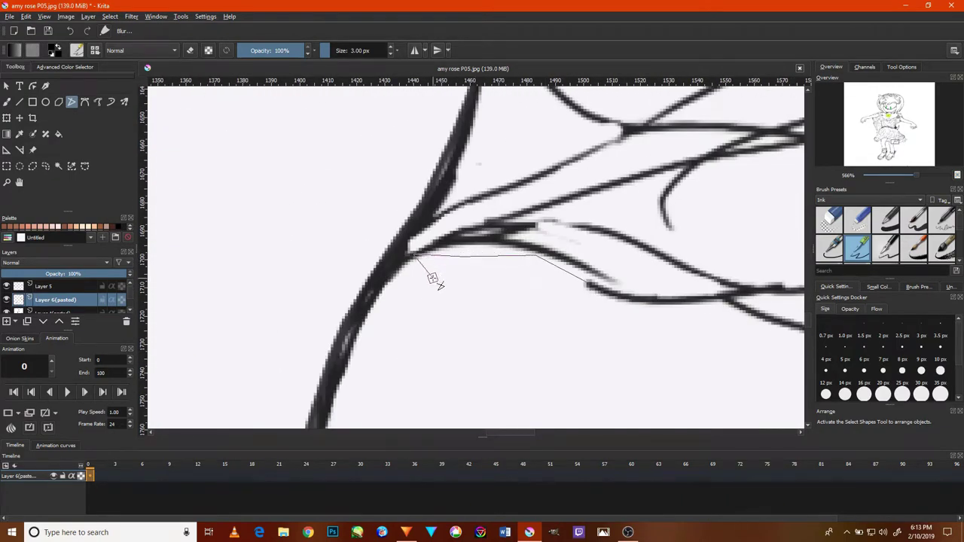
pyautogui.moveTo(618, 243); pyautogui.dragTo(646, 258)
# Add and darken short strokes on the skirt ruffle.
pyautogui.scroll(-7, 670, 277)
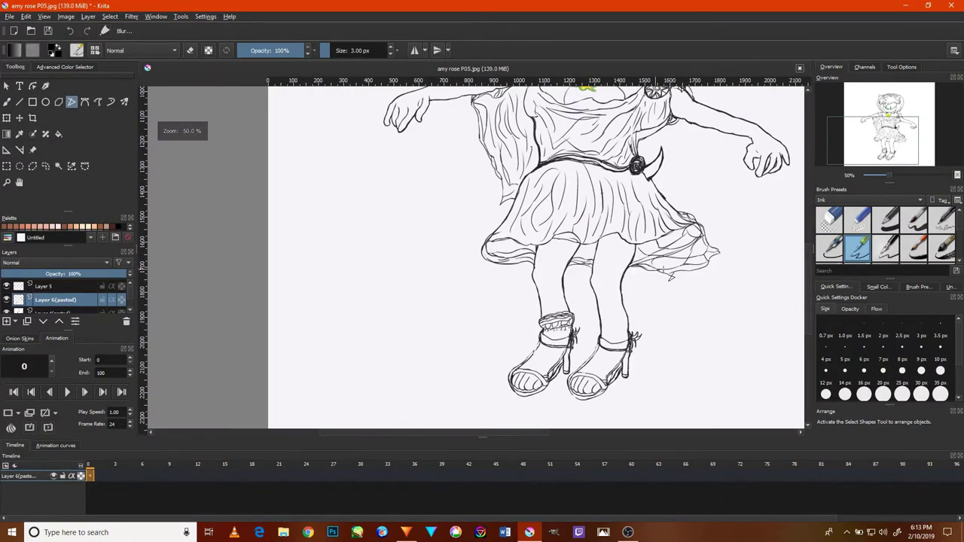
pyautogui.scroll(7, 669, 276)
pyautogui.moveTo(764, 275); pyautogui.dragTo(749, 275)
pyautogui.scroll(-4, 753, 264)
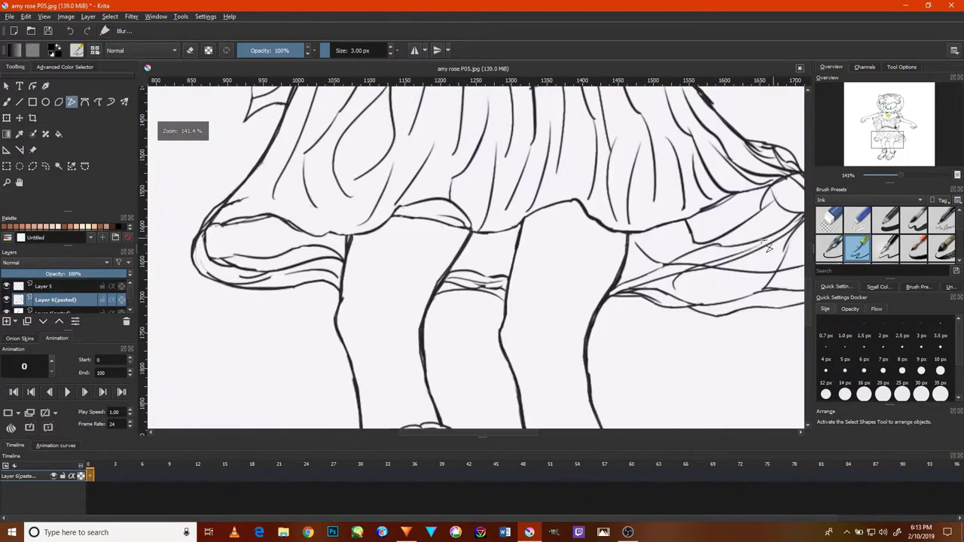
pyautogui.scroll(2, 768, 247)
pyautogui.moveTo(582, 256); pyautogui.dragTo(588, 232)
pyautogui.scroll(-5, 595, 241)
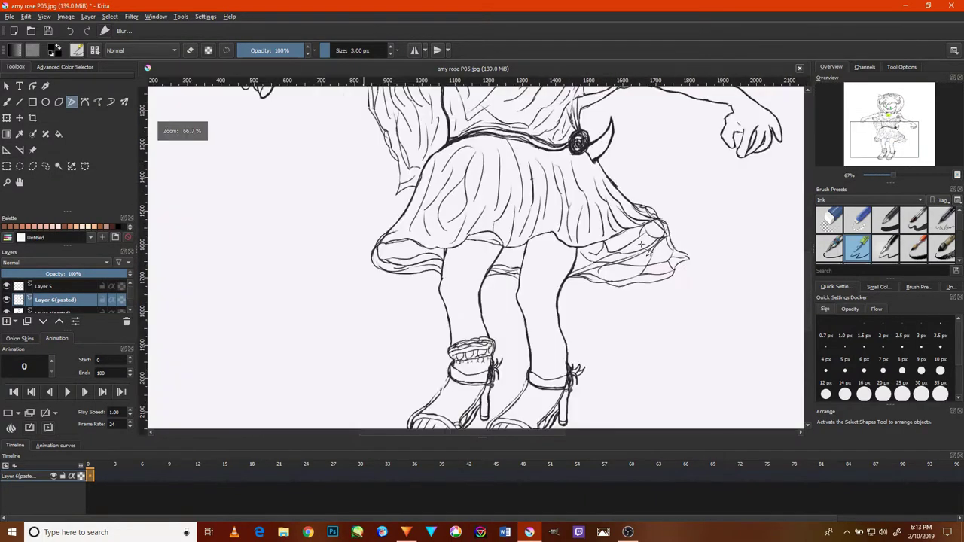
pyautogui.scroll(6, 639, 252)
pyautogui.scroll(-3, 687, 248)
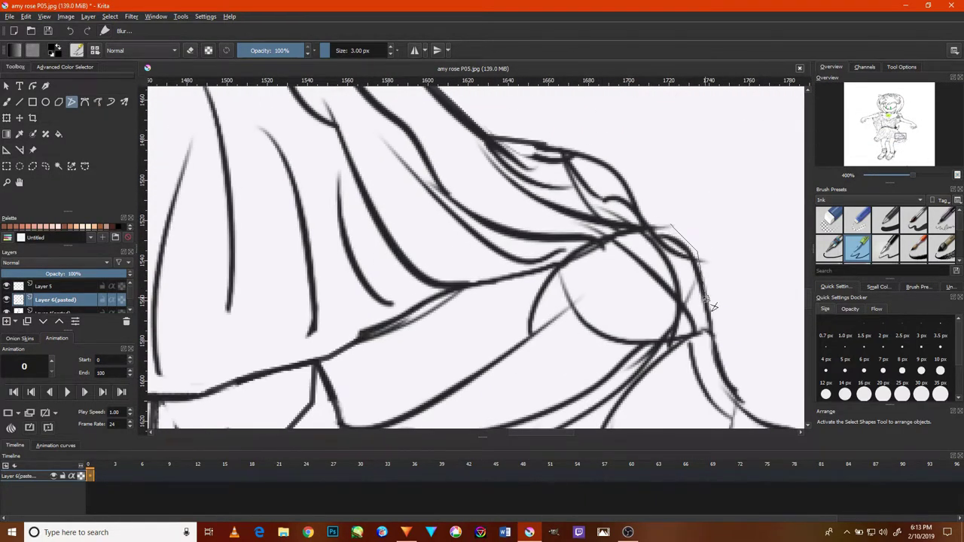
pyautogui.scroll(3, 526, 211)
# Trace along the thick skirt outline and the adjoining dress fold.
pyautogui.moveTo(526, 211); pyautogui.dragTo(567, 283)
pyautogui.moveTo(497, 214)
pyautogui.mouseDown()
pyautogui.moveTo(594, 324)
pyautogui.moveTo(715, 361)
pyautogui.moveTo(759, 420)
pyautogui.mouseUp()
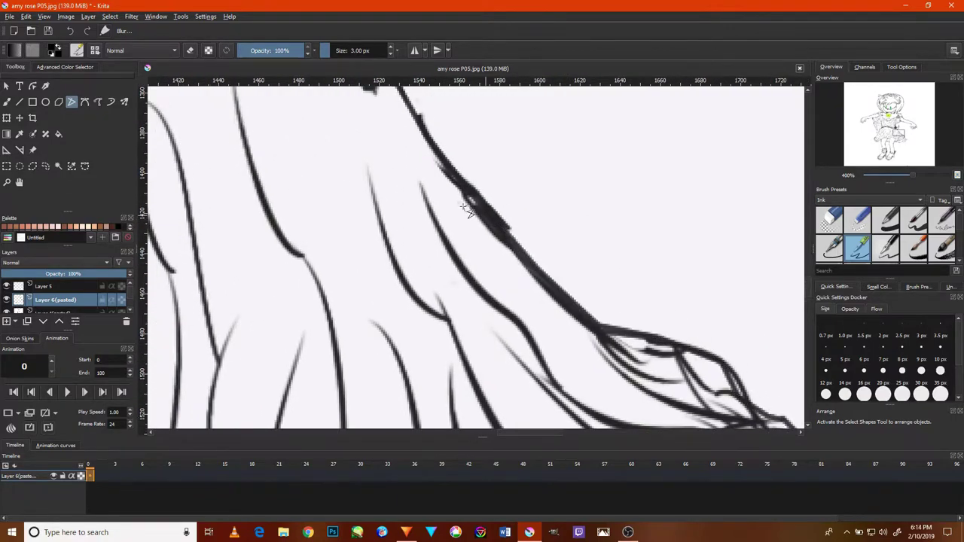
pyautogui.scroll(-4, 462, 204)
pyautogui.scroll(3, 617, 221)
pyautogui.moveTo(445, 211); pyautogui.dragTo(399, 256)
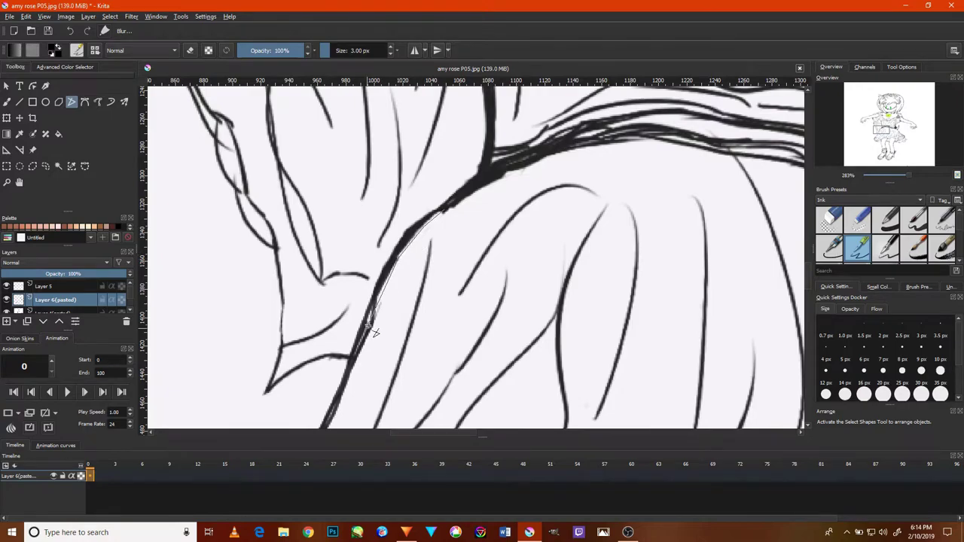
pyautogui.moveTo(374, 332); pyautogui.dragTo(368, 296)
# Retrace the down-left fold line and extend strokes along the left folds.
pyautogui.scroll(2, 375, 325)
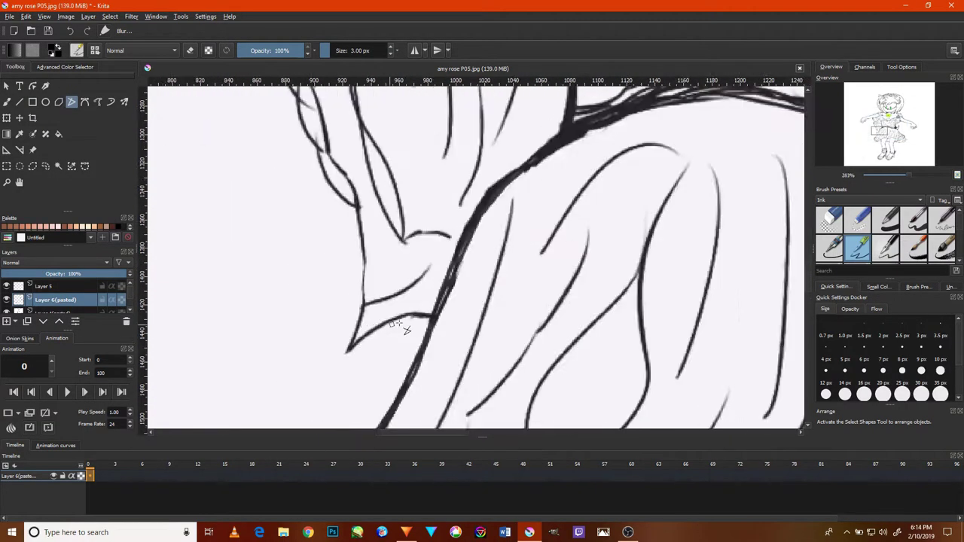
pyautogui.scroll(2, 404, 327)
pyautogui.moveTo(455, 310)
pyautogui.mouseDown()
pyautogui.moveTo(339, 349)
pyautogui.moveTo(286, 382)
pyautogui.mouseUp()
pyautogui.moveTo(315, 336); pyautogui.dragTo(329, 209)
pyautogui.scroll(3, 301, 226)
pyautogui.moveTo(305, 256); pyautogui.dragTo(297, 197)
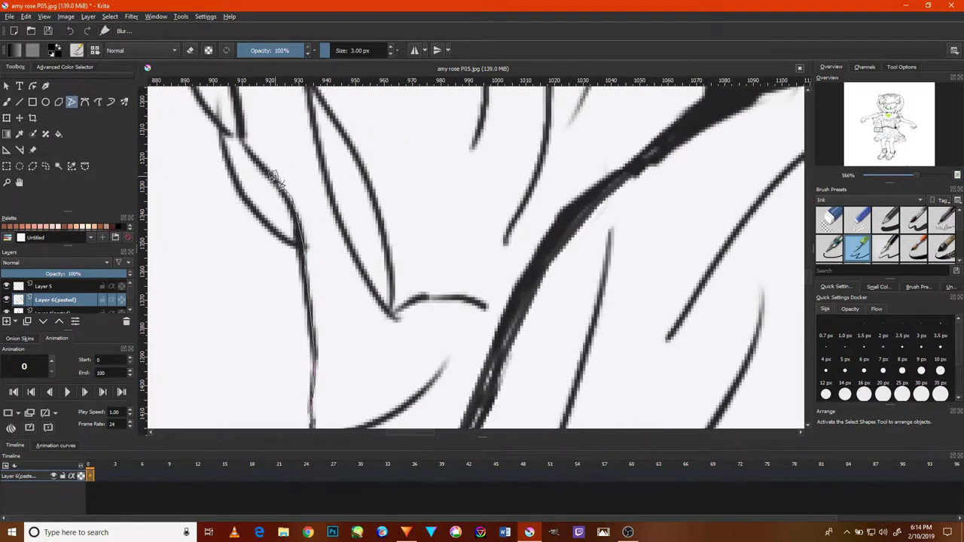
pyautogui.scroll(2, 301, 226)
pyautogui.moveTo(302, 278)
pyautogui.mouseDown()
pyautogui.moveTo(271, 162)
pyautogui.moveTo(229, 216)
pyautogui.mouseUp()
pyautogui.scroll(2, 271, 225)
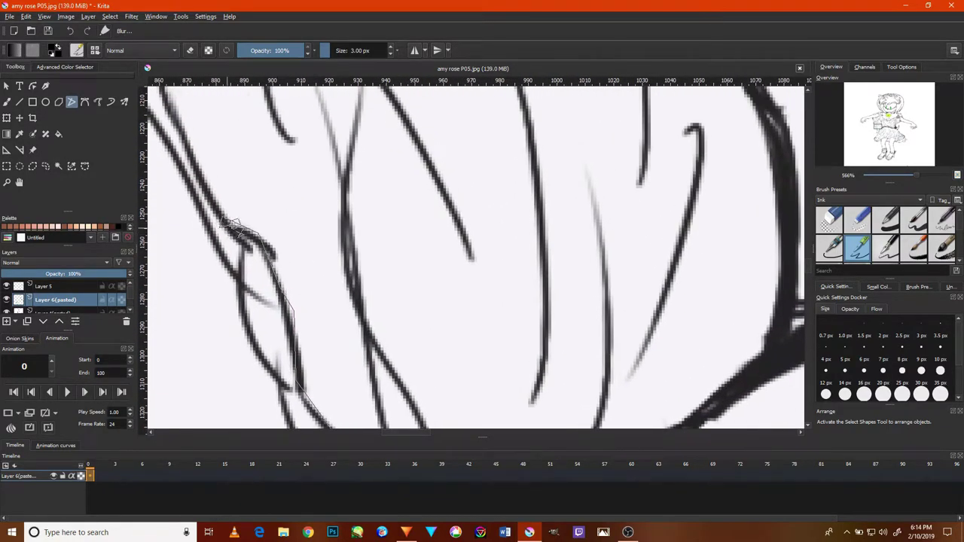
# Retrace the left contour of the sleeve fold near the shoulder.
pyautogui.moveTo(261, 392); pyautogui.dragTo(311, 294)
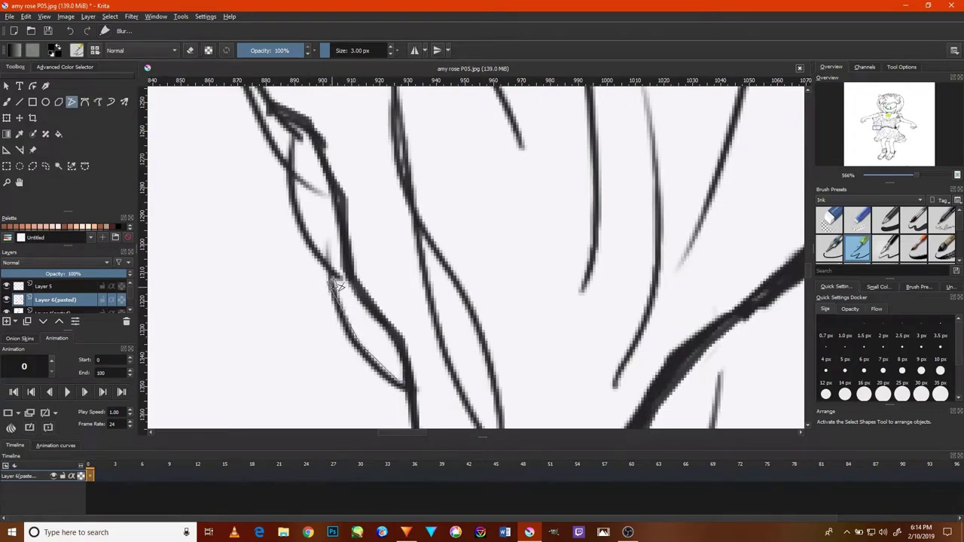
pyautogui.scroll(-2, 323, 226)
pyautogui.scroll(1, 322, 175)
pyautogui.scroll(1, 341, 364)
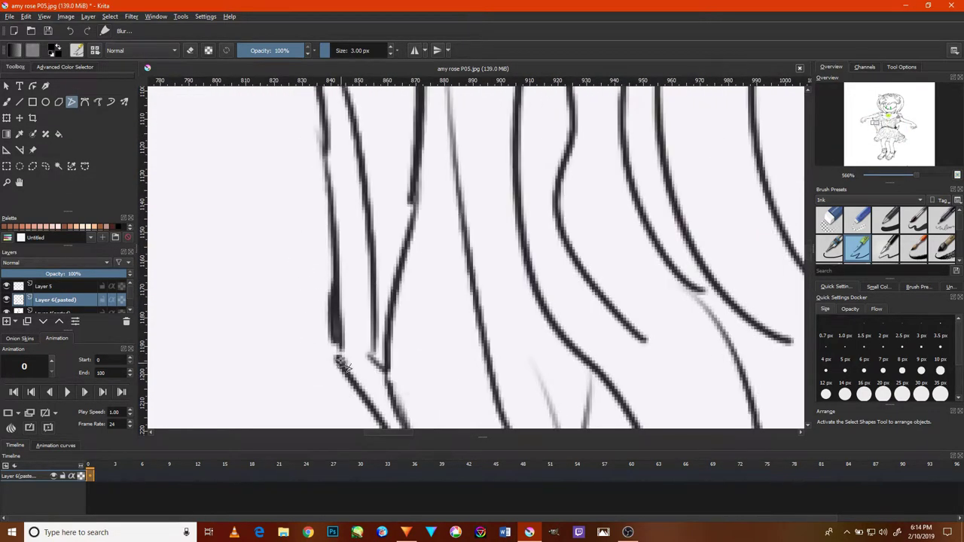
pyautogui.moveTo(328, 145); pyautogui.dragTo(301, 215)
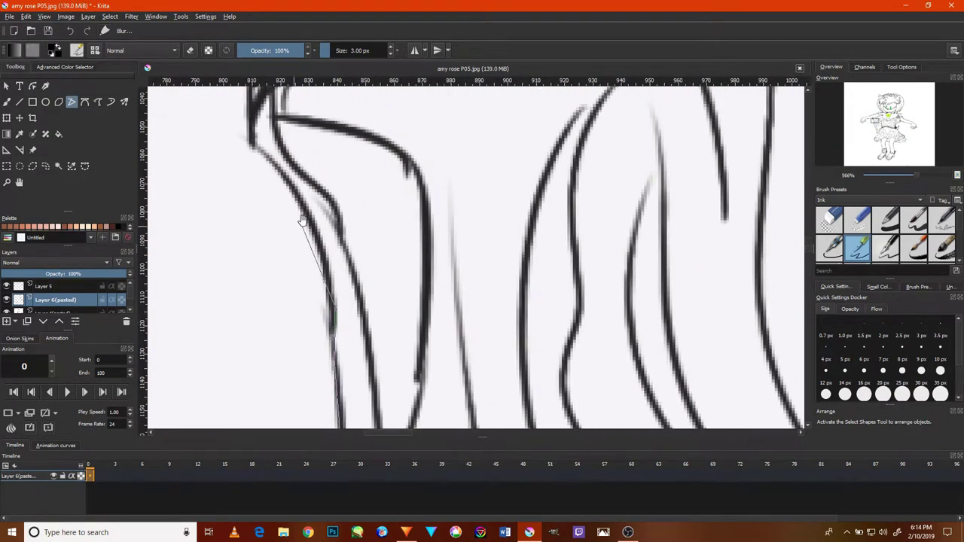
pyautogui.moveTo(265, 157)
pyautogui.mouseDown()
pyautogui.moveTo(253, 141)
pyautogui.moveTo(345, 237)
pyautogui.mouseUp()
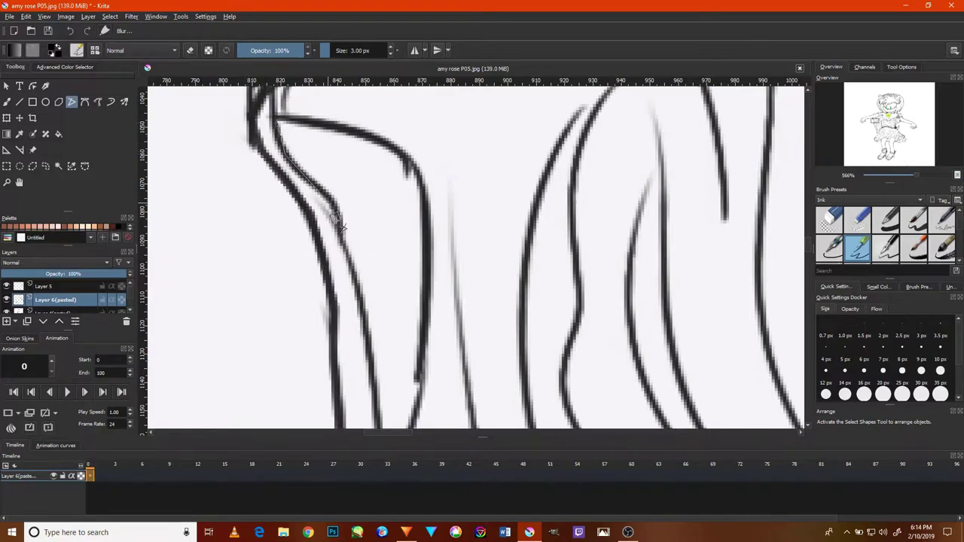
pyautogui.scroll(-4, 389, 301)
pyautogui.scroll(4, 399, 323)
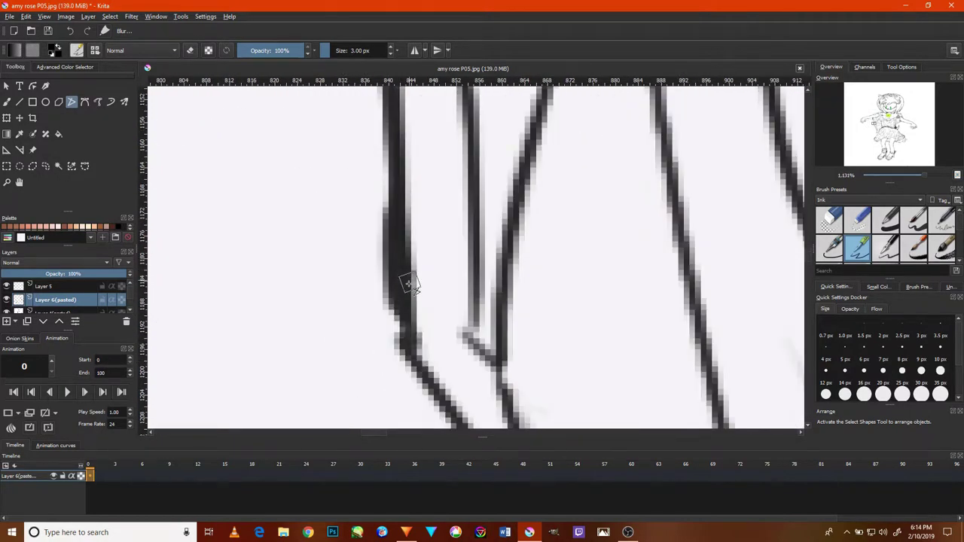
pyautogui.scroll(-4, 474, 350)
pyautogui.scroll(4, 474, 350)
# Zoom in and trace the waistline curve along the belt in ink.
pyautogui.scroll(-6, 475, 331)
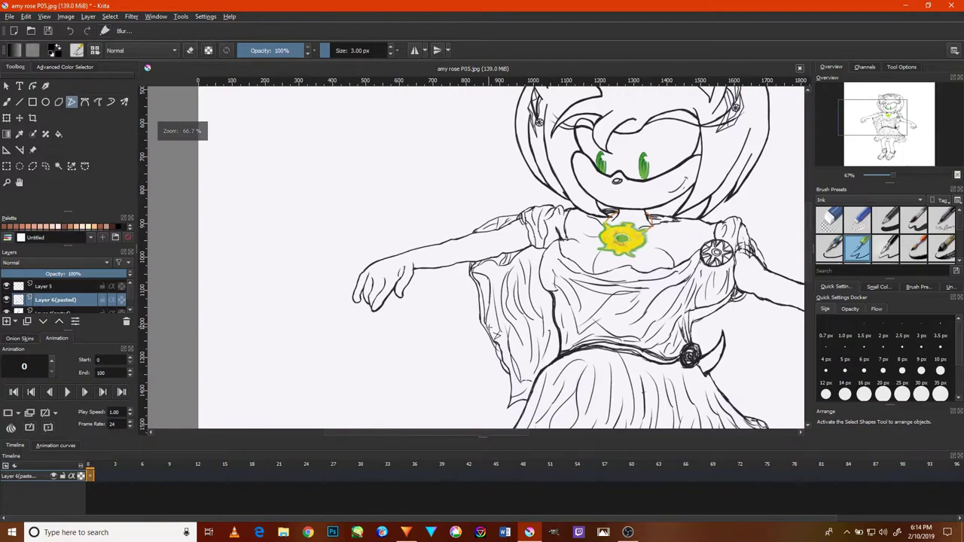
pyautogui.scroll(2, 482, 409)
pyautogui.scroll(1, 501, 376)
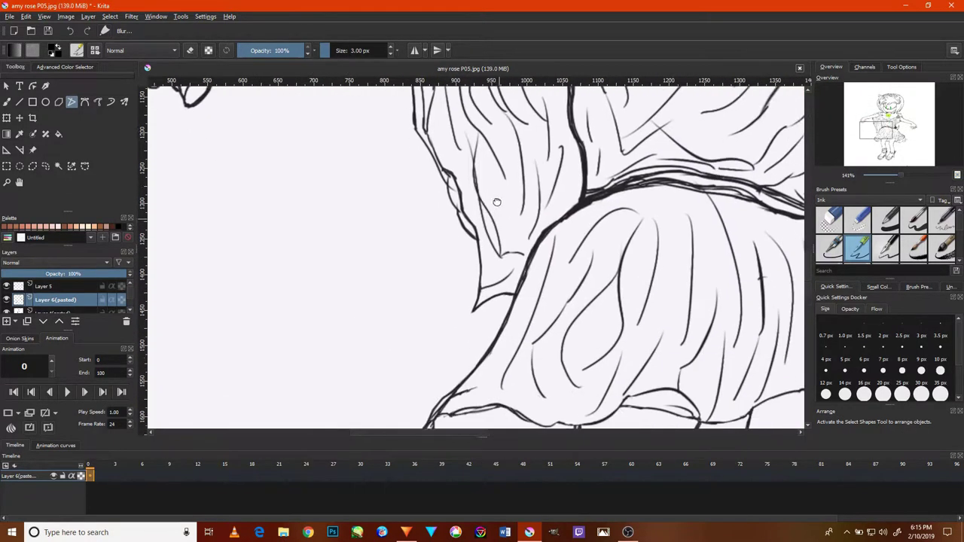
pyautogui.scroll(10, 564, 305)
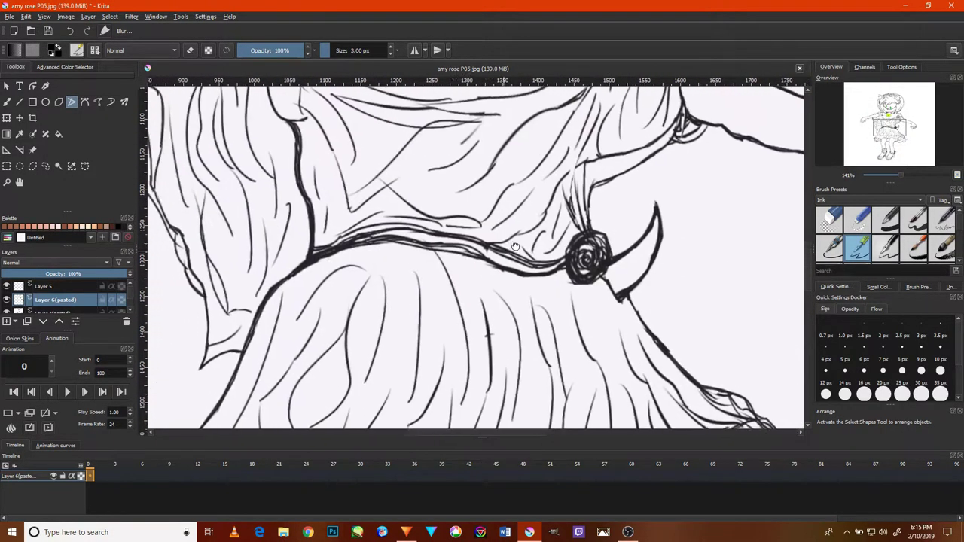
pyautogui.scroll(4, 348, 238)
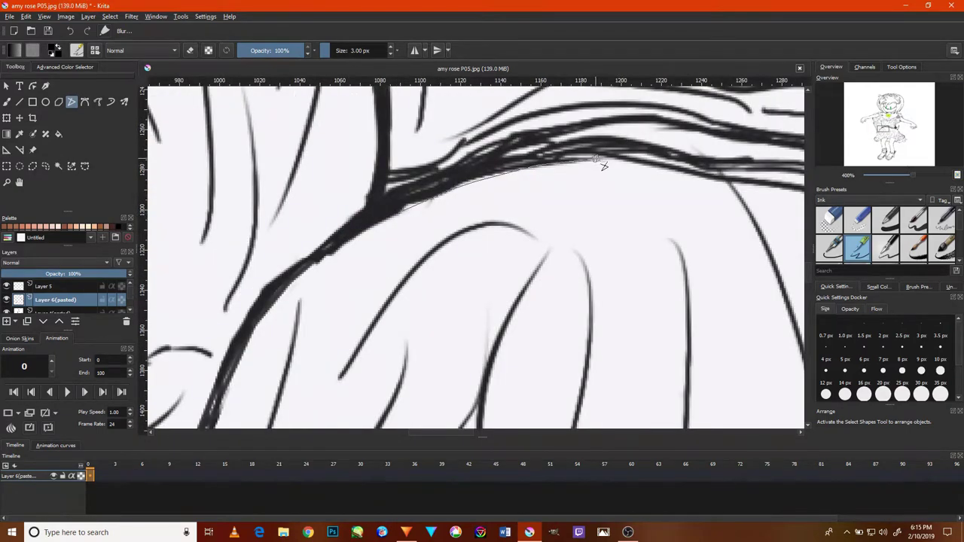
pyautogui.moveTo(753, 194); pyautogui.dragTo(564, 201)
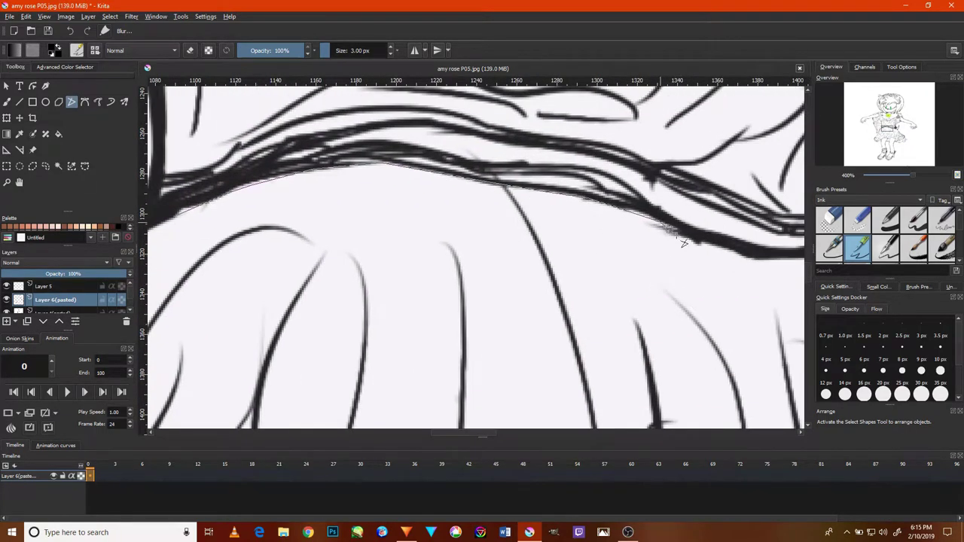
pyautogui.moveTo(757, 256); pyautogui.dragTo(712, 260)
pyautogui.doubleClick(717, 250)
pyautogui.moveTo(669, 228); pyautogui.dragTo(677, 280)
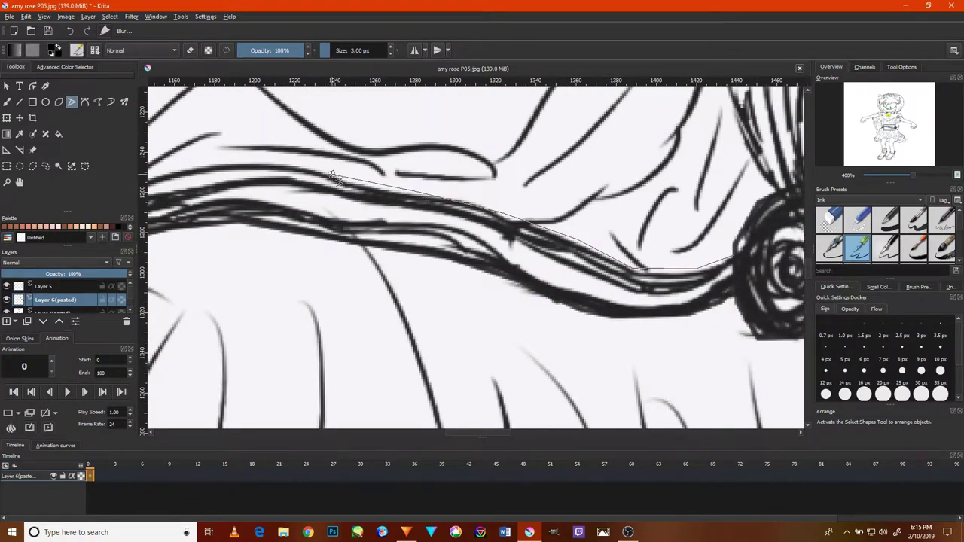
pyautogui.moveTo(285, 178)
pyautogui.mouseDown()
pyautogui.moveTo(443, 222)
pyautogui.moveTo(346, 213)
pyautogui.mouseUp()
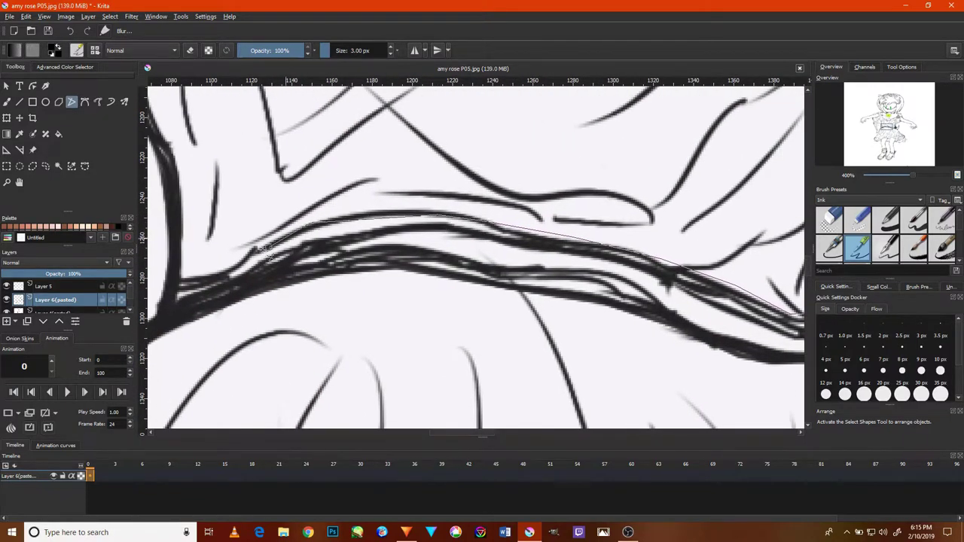
pyautogui.doubleClick(186, 290)
# Trace the curve of the chest line in ink.
pyautogui.scroll(-5, 186, 290)
pyautogui.scroll(4, 387, 243)
pyautogui.moveTo(387, 243)
pyautogui.mouseDown()
pyautogui.moveTo(461, 202)
pyautogui.moveTo(416, 372)
pyautogui.mouseUp()
pyautogui.scroll(4, 391, 193)
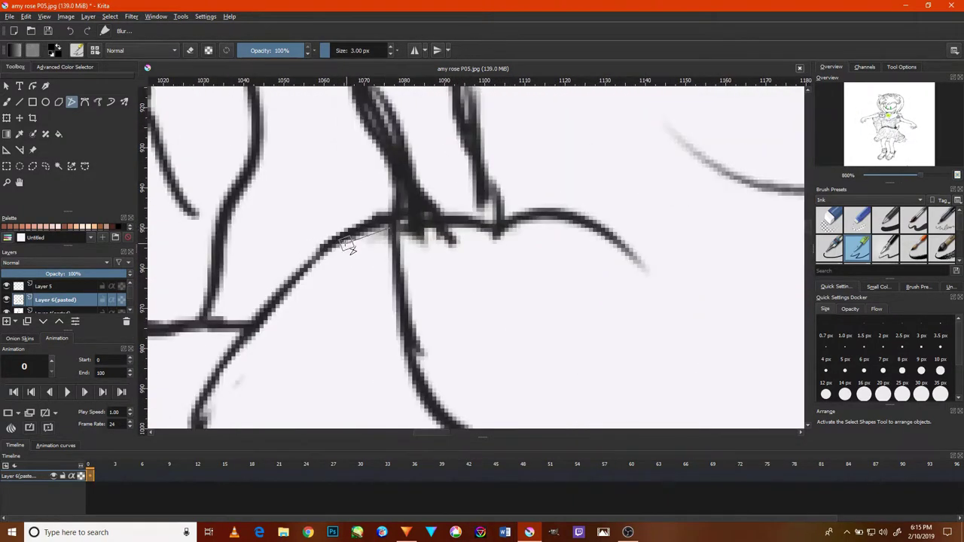
pyautogui.scroll(1, 346, 241)
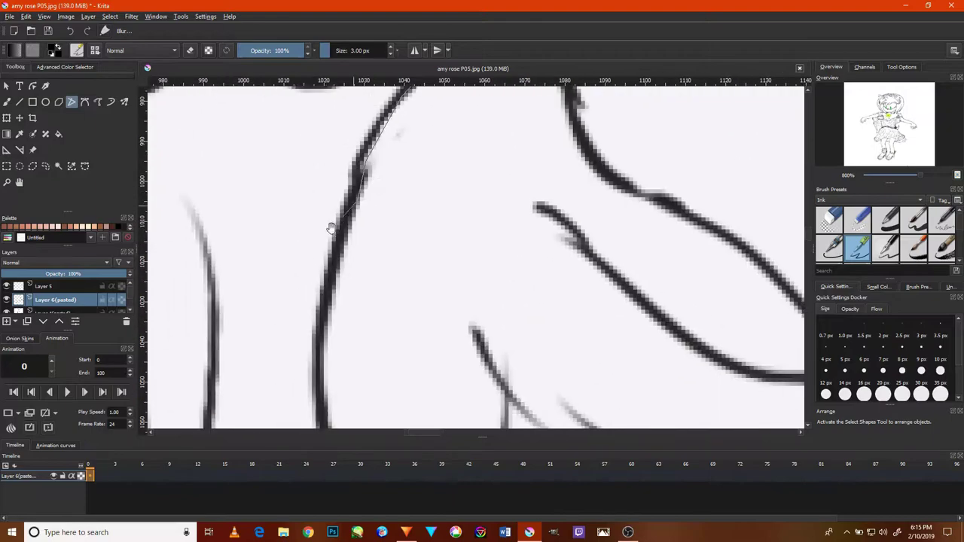
pyautogui.moveTo(288, 338); pyautogui.dragTo(327, 226)
pyautogui.moveTo(290, 399)
pyautogui.mouseDown()
pyautogui.moveTo(324, 316)
pyautogui.moveTo(300, 213)
pyautogui.moveTo(519, 395)
pyautogui.mouseUp()
# Trace the bust curve below the brooch as one ink line.
pyautogui.scroll(-3, 520, 399)
pyautogui.scroll(-2, 538, 334)
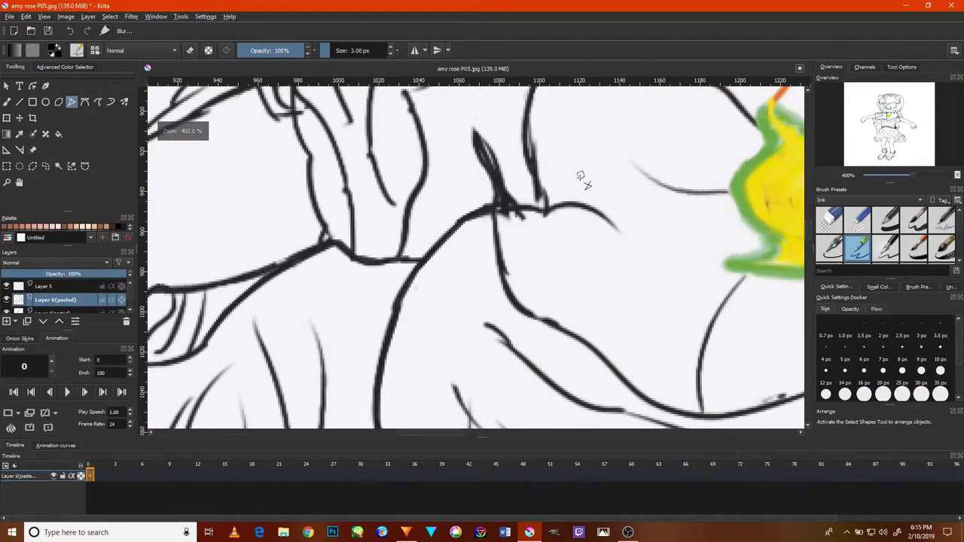
pyautogui.scroll(-3, 581, 179)
pyautogui.scroll(3, 697, 210)
pyautogui.moveTo(677, 211)
pyautogui.mouseDown()
pyautogui.moveTo(638, 254)
pyautogui.moveTo(555, 294)
pyautogui.moveTo(511, 333)
pyautogui.mouseUp()
pyautogui.moveTo(447, 324); pyautogui.dragTo(366, 337)
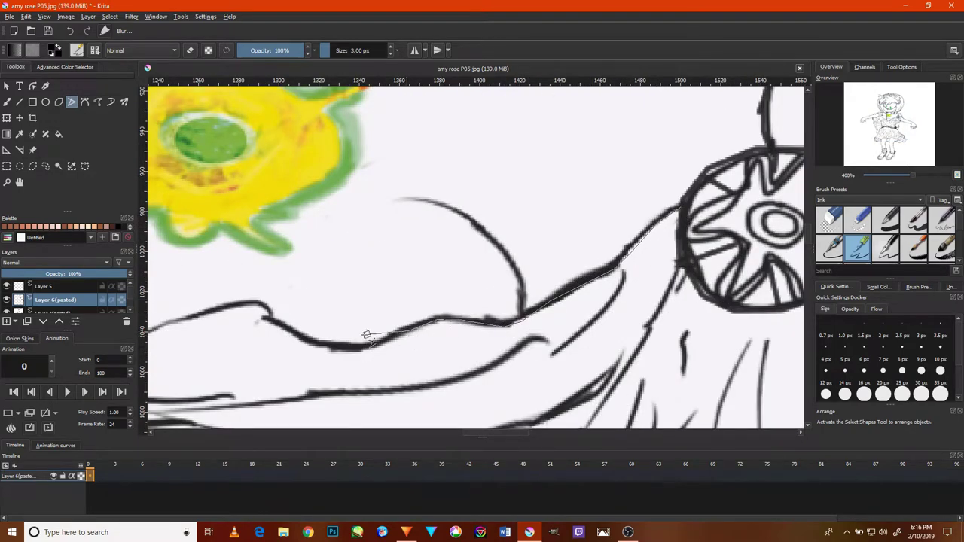
pyautogui.moveTo(276, 311); pyautogui.dragTo(459, 281)
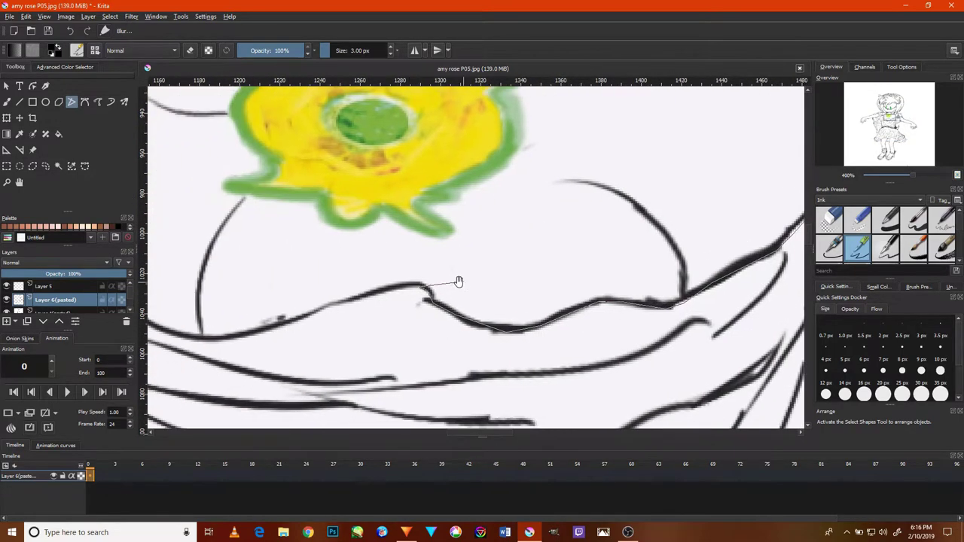
pyautogui.moveTo(393, 296)
pyautogui.mouseDown()
pyautogui.moveTo(307, 327)
pyautogui.moveTo(243, 335)
pyautogui.mouseUp()
pyautogui.moveTo(243, 335); pyautogui.dragTo(379, 320)
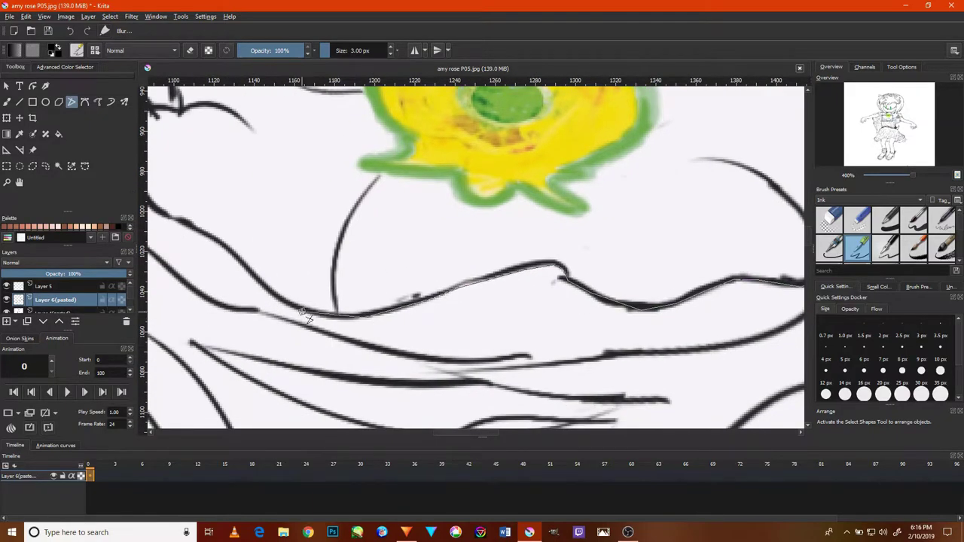
pyautogui.moveTo(253, 281); pyautogui.dragTo(258, 294)
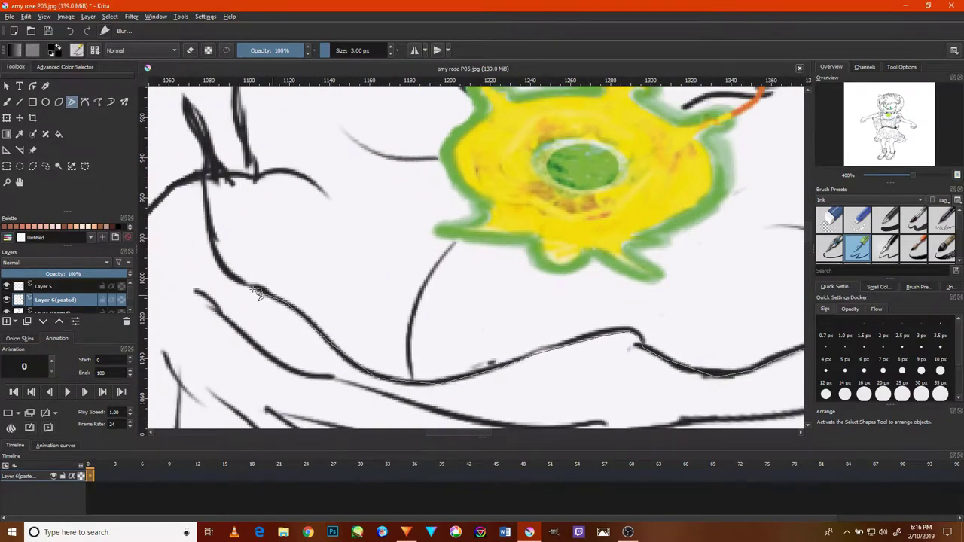
pyautogui.click(207, 175)
# Zoom out to check the inking, then return to 100% on the necklace chain.
pyautogui.press('1')
pyautogui.press('2')
pyautogui.press('1')
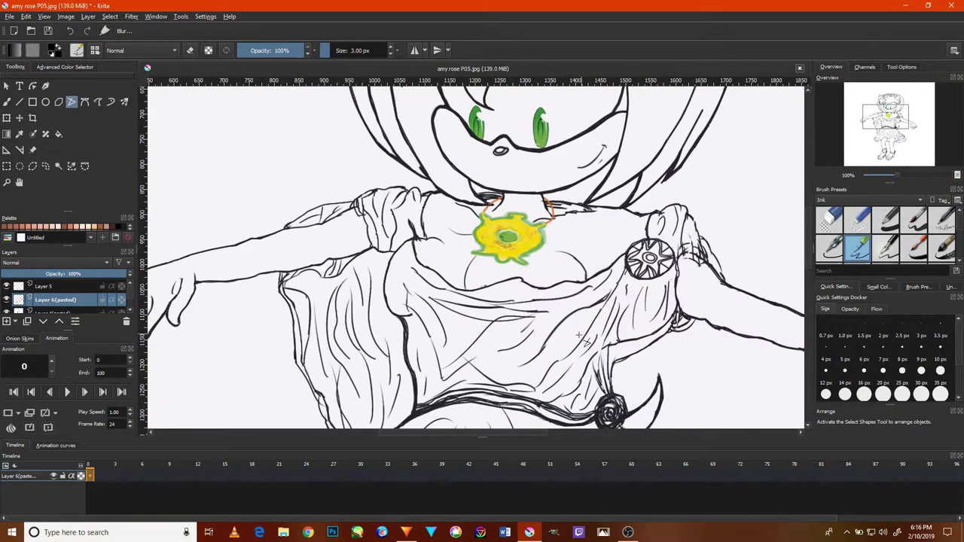
pyautogui.scroll(-1, 584, 341)
pyautogui.scroll(-1, 584, 340)
pyautogui.scroll(7, 562, 277)
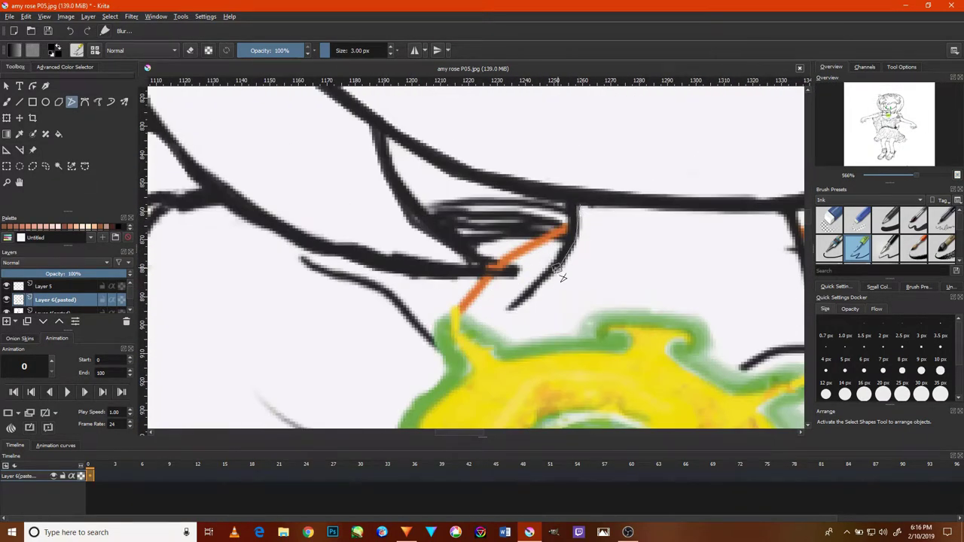
pyautogui.moveTo(688, 263); pyautogui.dragTo(523, 282)
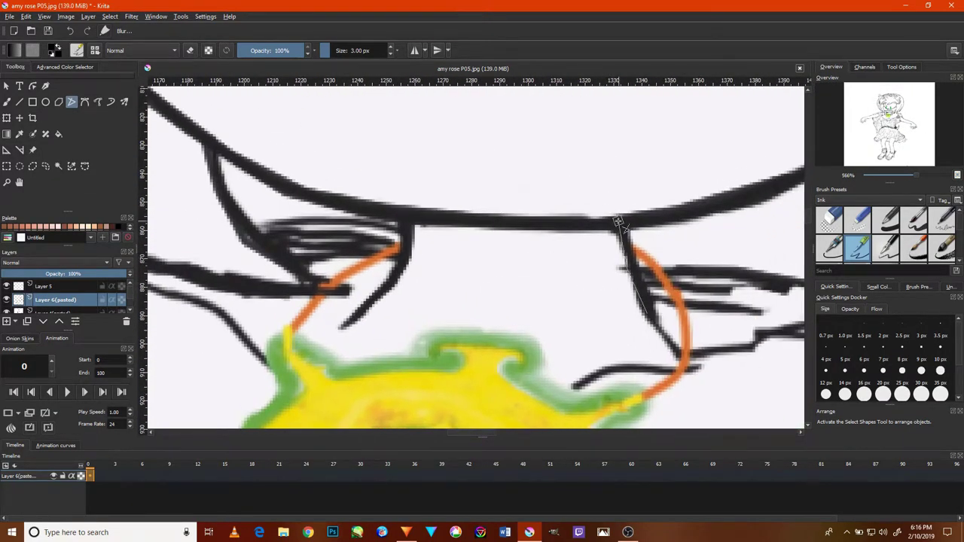
# Ink the skirt line and the skirt fold line with point-to-point strokes.
pyautogui.scroll(-3, 625, 247)
pyautogui.scroll(3, 688, 319)
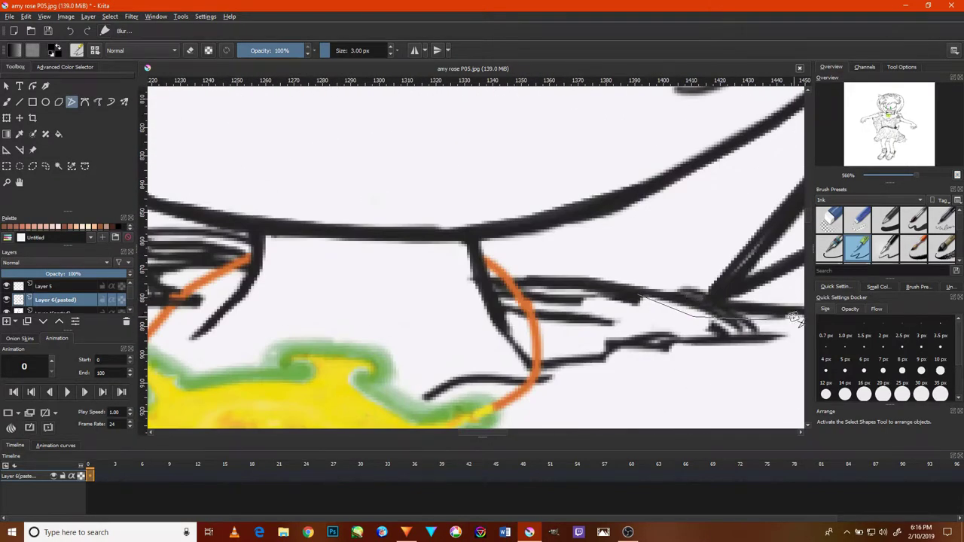
pyautogui.scroll(-5, 751, 320)
pyautogui.scroll(2, 723, 329)
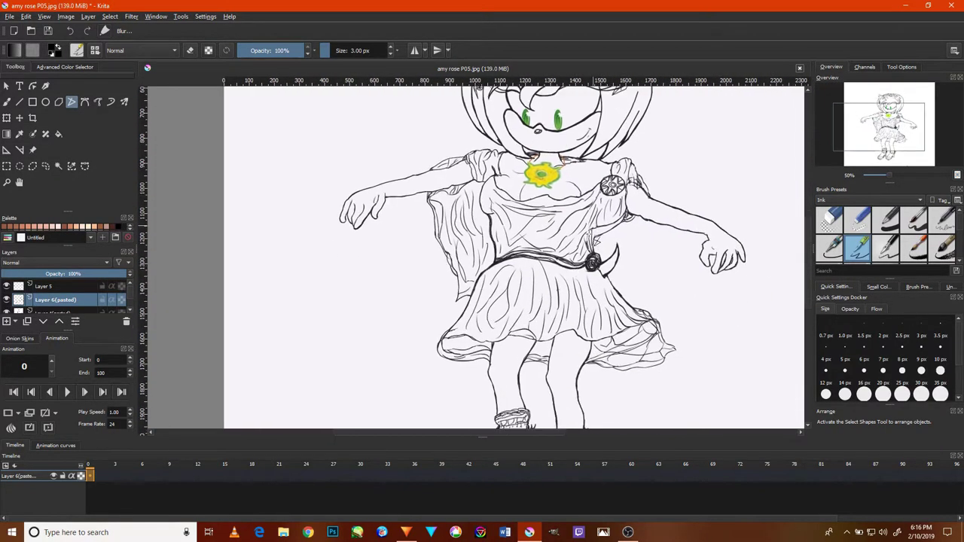
pyautogui.scroll(1, 535, 324)
pyautogui.scroll(3, 535, 324)
pyautogui.scroll(1, 492, 355)
pyautogui.click(419, 345)
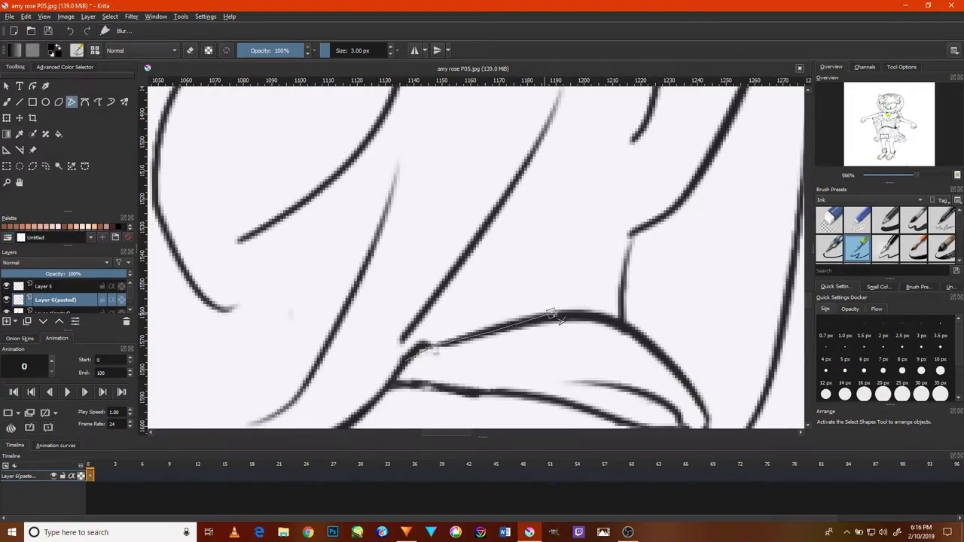
pyautogui.click(573, 318)
pyautogui.doubleClick(626, 330)
pyautogui.click(326, 248)
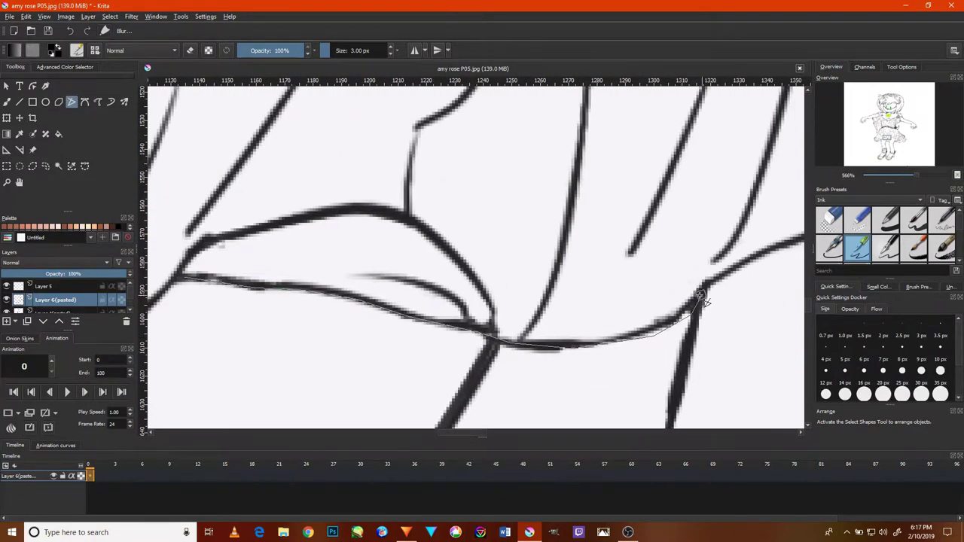
pyautogui.doubleClick(682, 321)
# Redraw the diagonal belt line under the rose brooch as a single ink stroke.
pyautogui.scroll(-5, 682, 322)
pyautogui.scroll(2, 437, 368)
pyautogui.scroll(-2, 437, 367)
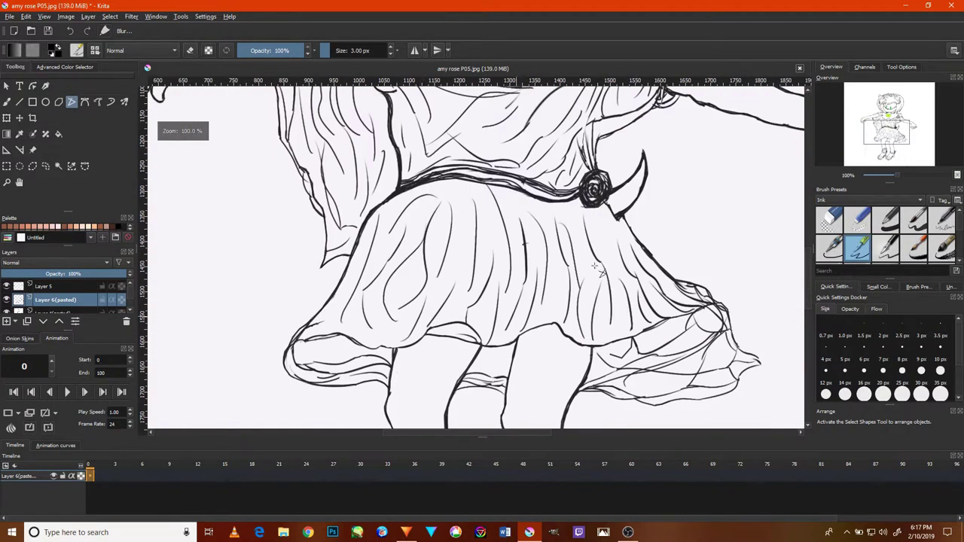
pyautogui.scroll(2, 651, 186)
pyautogui.scroll(3, 560, 263)
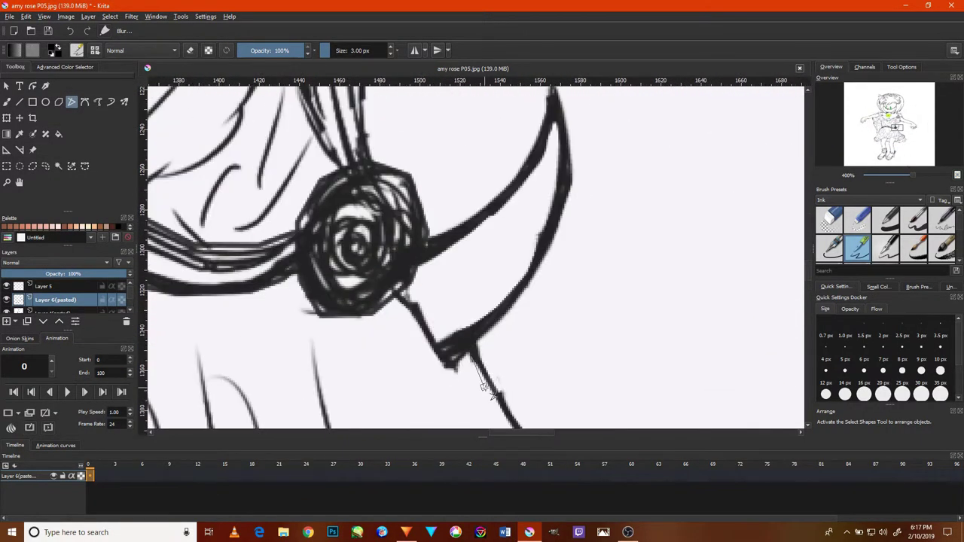
pyautogui.moveTo(486, 353); pyautogui.dragTo(467, 271)
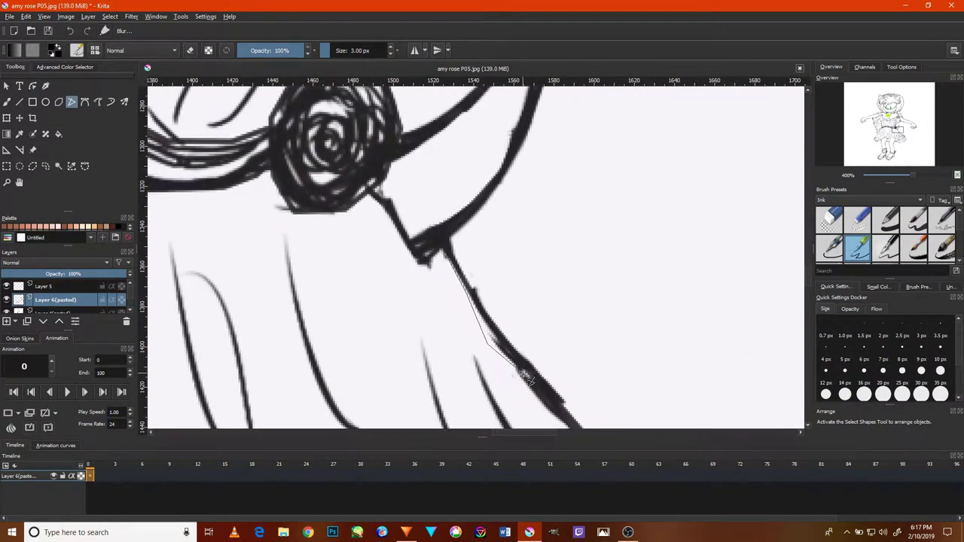
pyautogui.doubleClick(463, 269)
pyautogui.scroll(-5, 510, 283)
pyautogui.scroll(1, 452, 361)
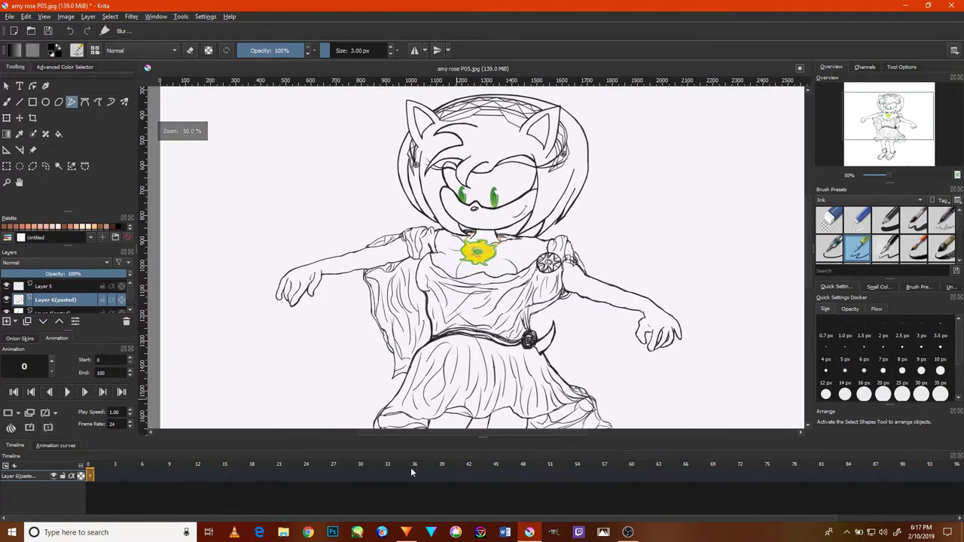
pyautogui.click(627, 533)
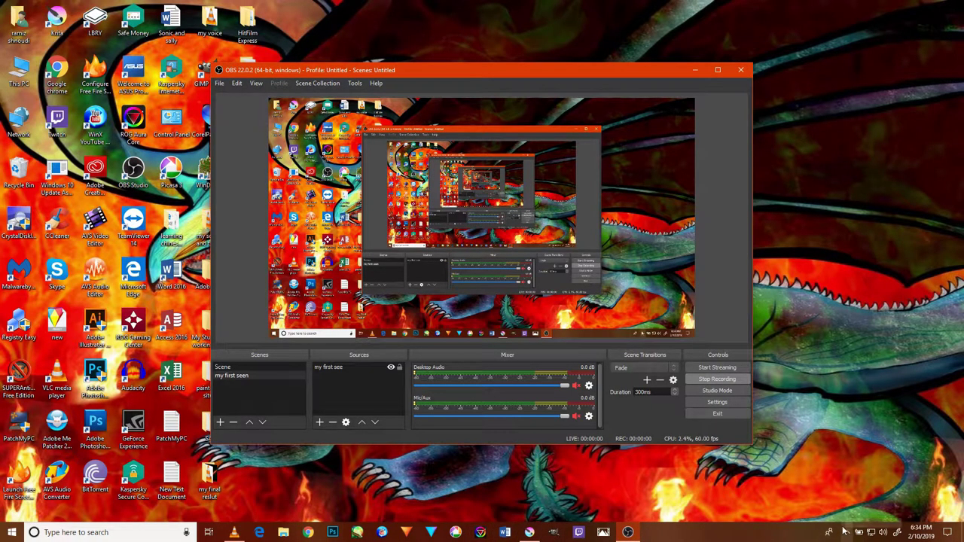
# Minimize OBS, restore it from the tray overflow, then return to Krita.
pyautogui.click(701, 70)
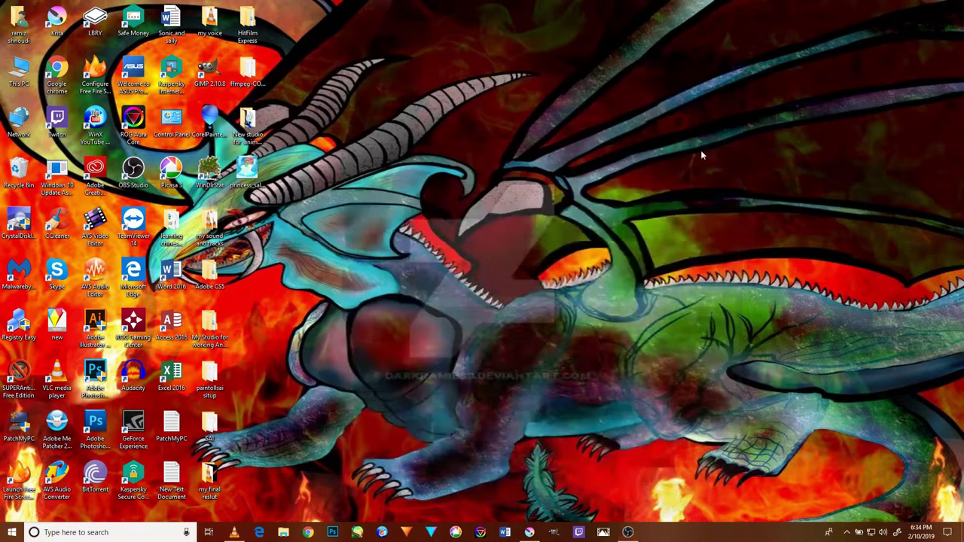
pyautogui.click(845, 531)
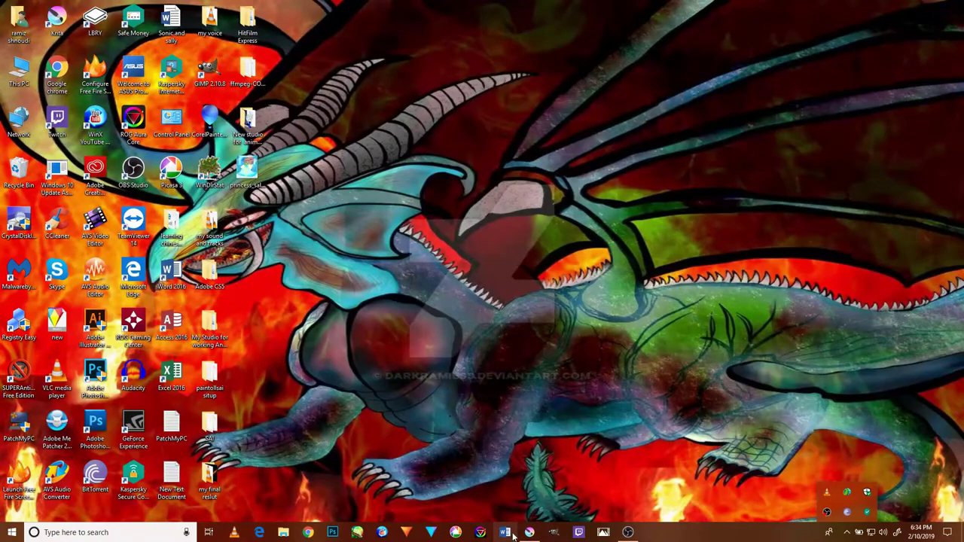
pyautogui.click(631, 531)
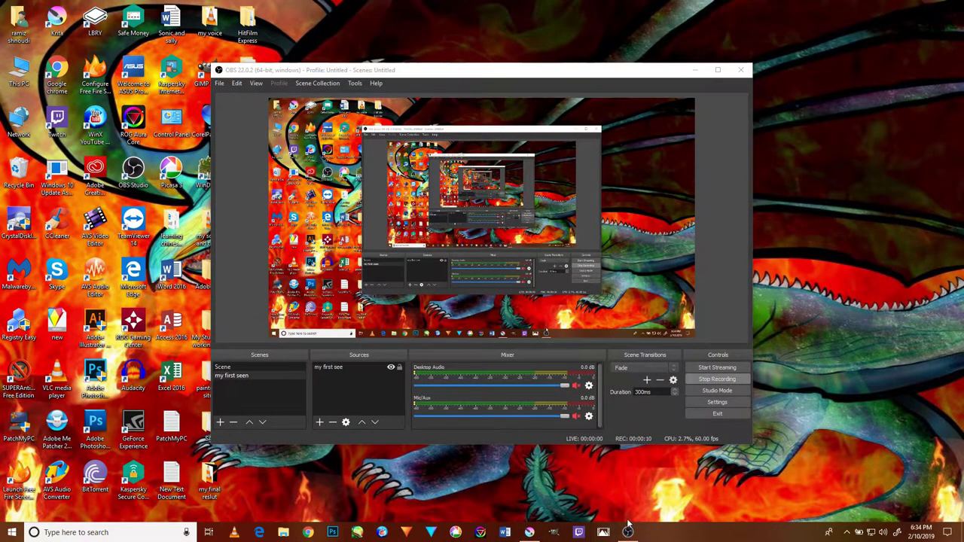
pyautogui.click(530, 532)
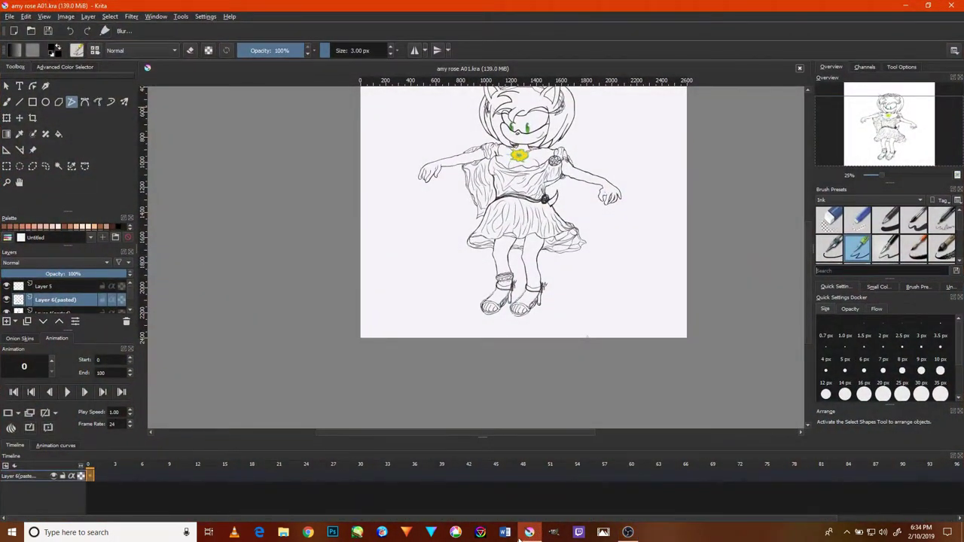
# Zoom in on the legs and skirt hem and retrace the left leg's inner edge.
pyautogui.scroll(3, 557, 295)
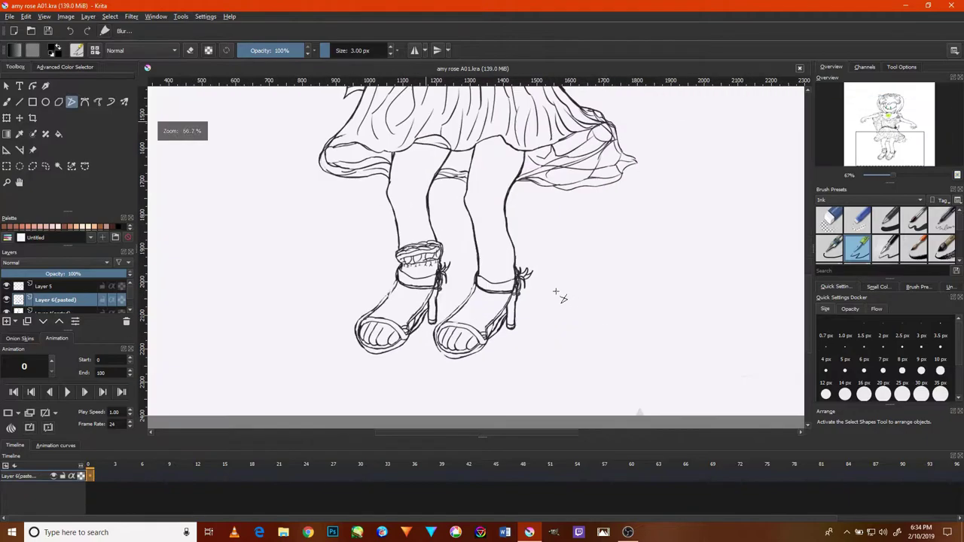
pyautogui.scroll(5, 515, 265)
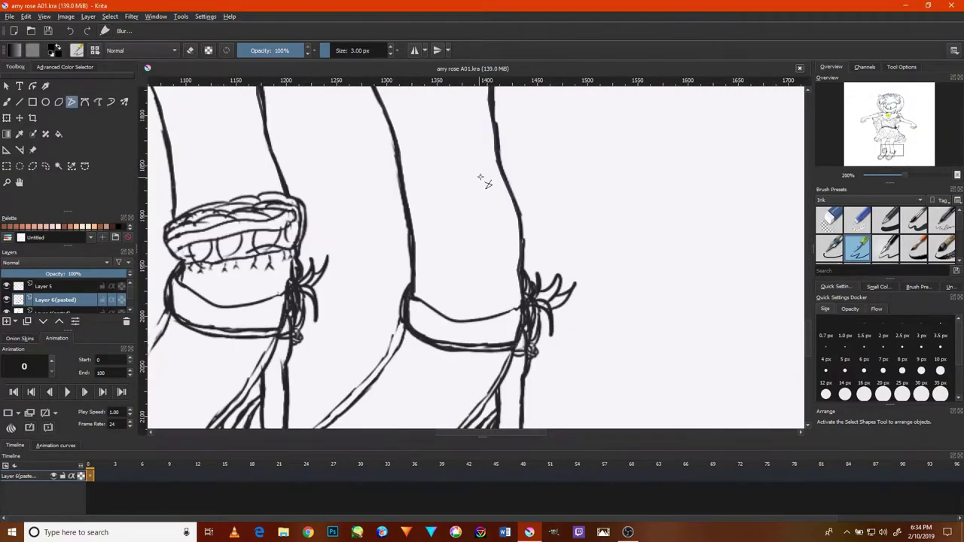
pyautogui.moveTo(482, 181); pyautogui.dragTo(525, 399)
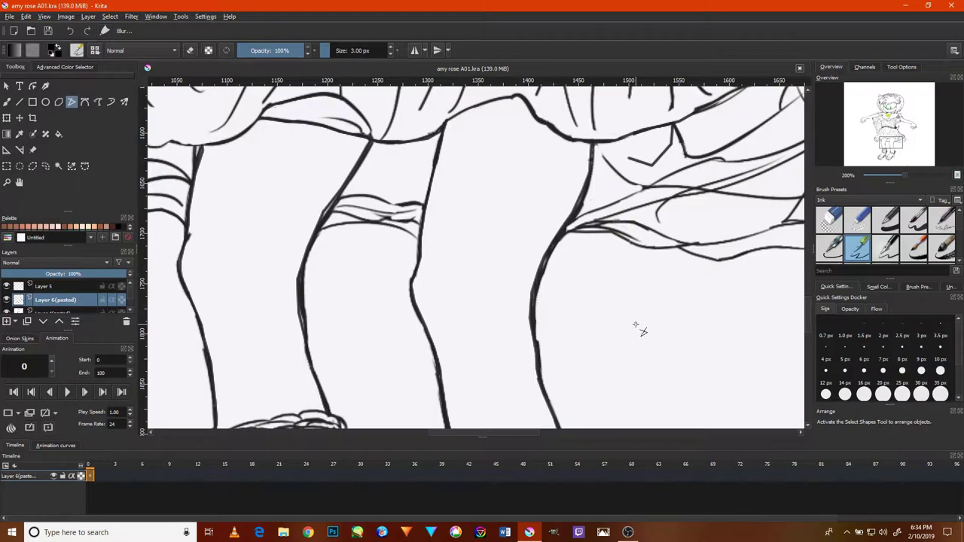
pyautogui.scroll(1, 452, 209)
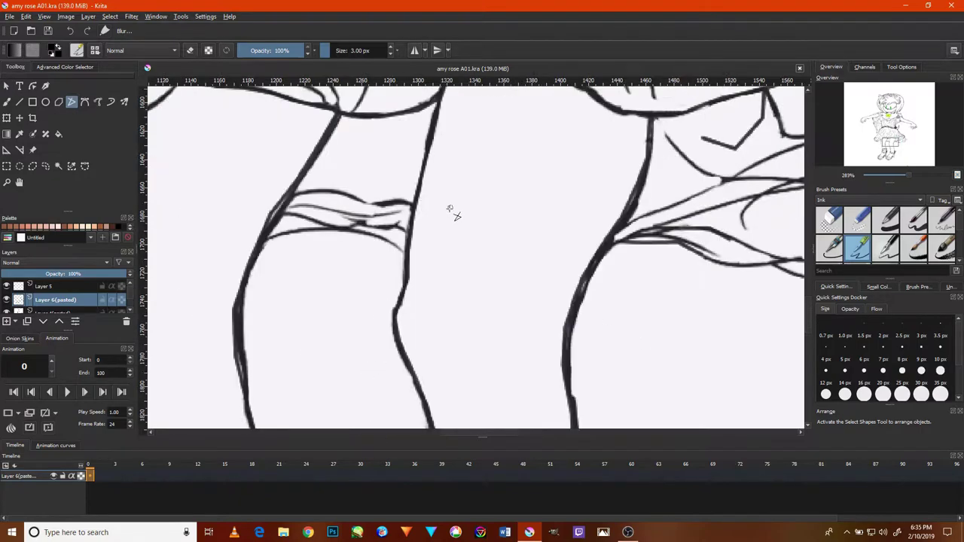
pyautogui.scroll(2, 449, 213)
pyautogui.scroll(-1, 447, 217)
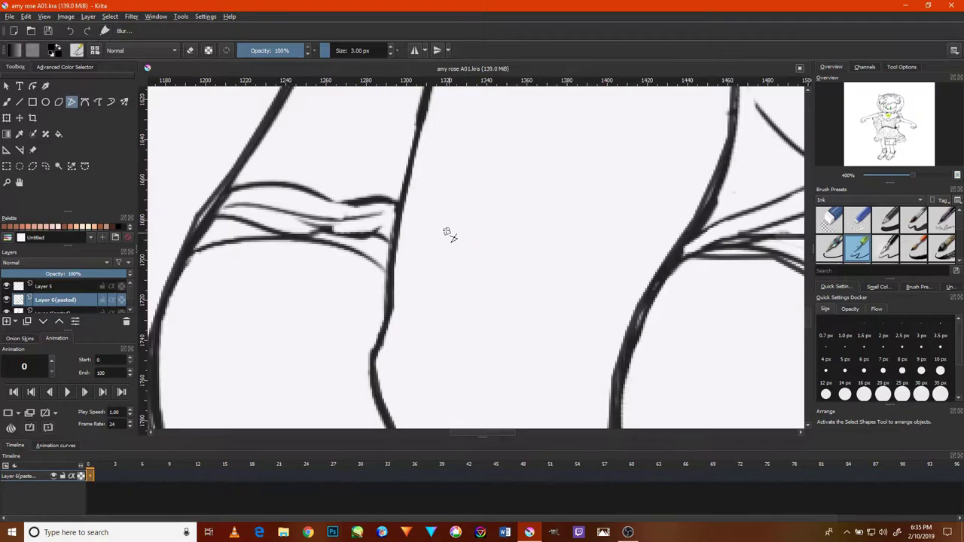
pyautogui.moveTo(440, 211); pyautogui.dragTo(407, 244)
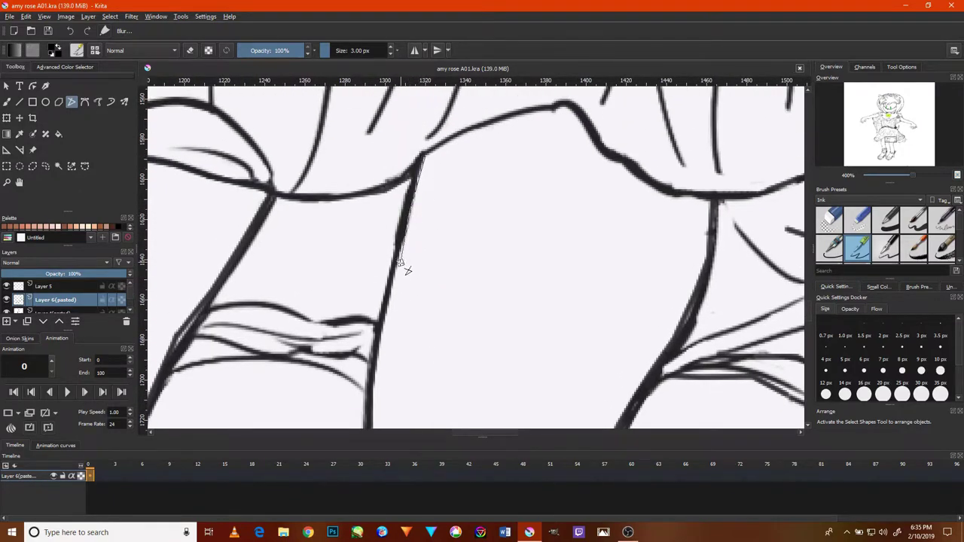
pyautogui.moveTo(391, 322); pyautogui.dragTo(429, 246)
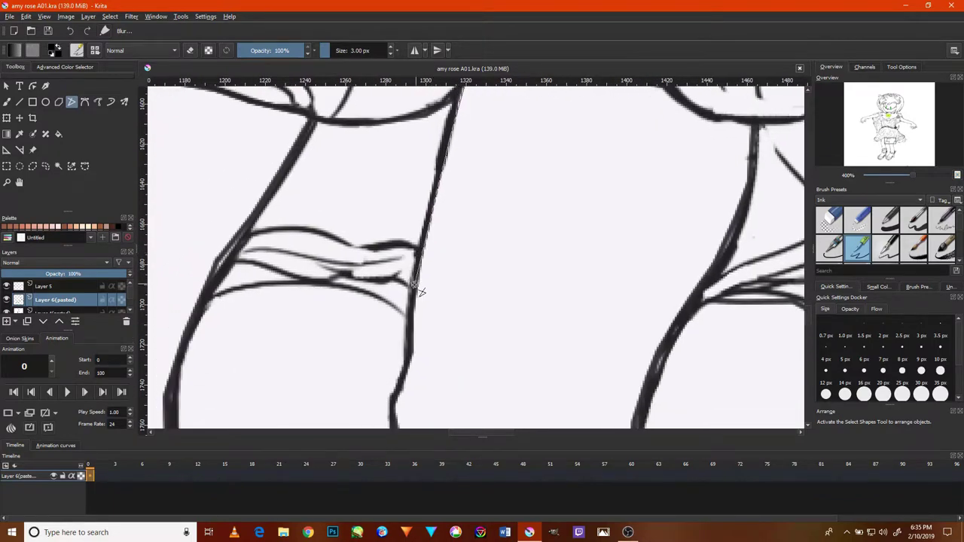
pyautogui.moveTo(413, 317)
pyautogui.mouseDown()
pyautogui.moveTo(407, 374)
pyautogui.moveTo(419, 320)
pyautogui.mouseUp()
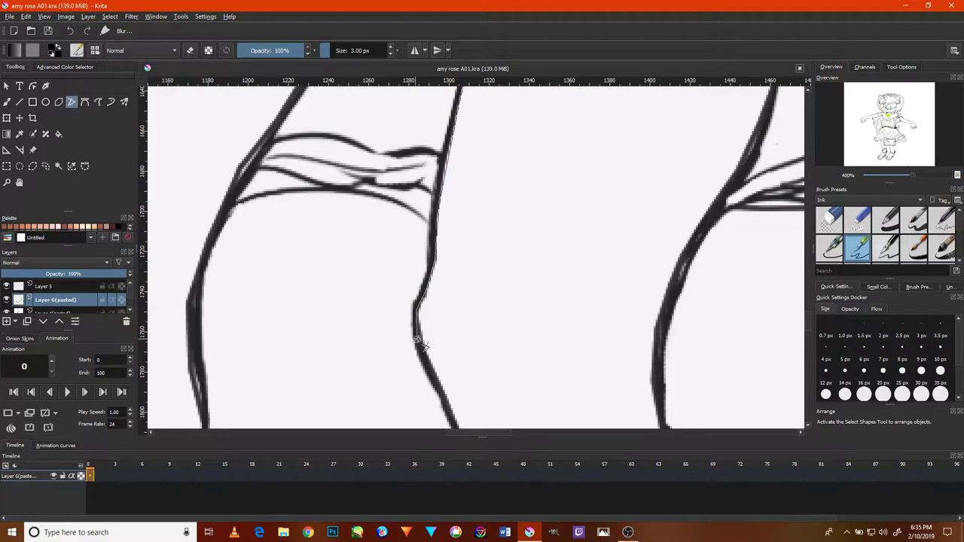
# Continue the leg contour down toward the ankle and ink the shin line.
pyautogui.moveTo(481, 405); pyautogui.dragTo(473, 315)
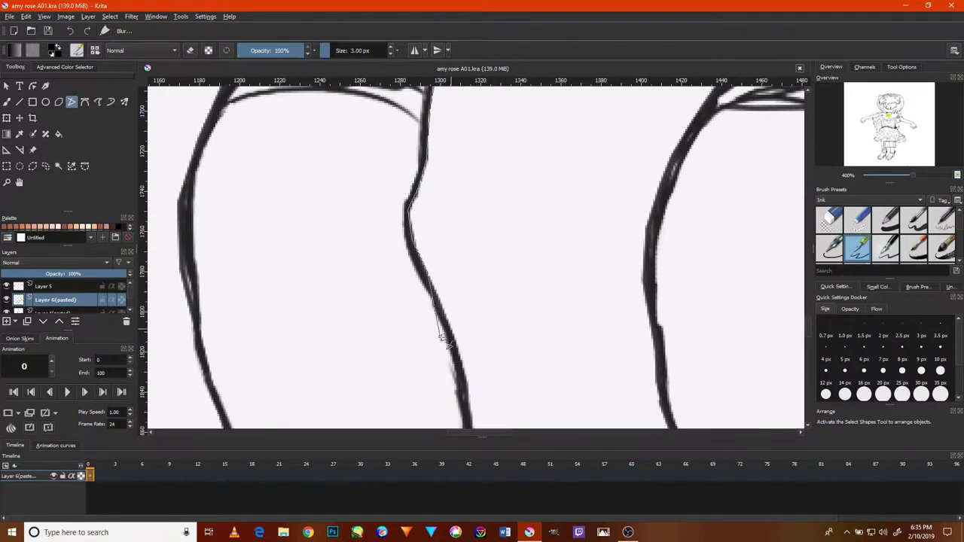
pyautogui.moveTo(432, 285)
pyautogui.mouseDown()
pyautogui.moveTo(465, 368)
pyautogui.moveTo(472, 245)
pyautogui.mouseUp()
pyautogui.moveTo(469, 284)
pyautogui.mouseDown()
pyautogui.moveTo(488, 382)
pyautogui.moveTo(491, 292)
pyautogui.mouseUp()
pyautogui.moveTo(486, 285); pyautogui.dragTo(503, 349)
pyautogui.moveTo(508, 397)
pyautogui.mouseDown()
pyautogui.moveTo(505, 302)
pyautogui.moveTo(518, 348)
pyautogui.moveTo(495, 380)
pyautogui.mouseUp()
pyautogui.moveTo(468, 250); pyautogui.dragTo(468, 308)
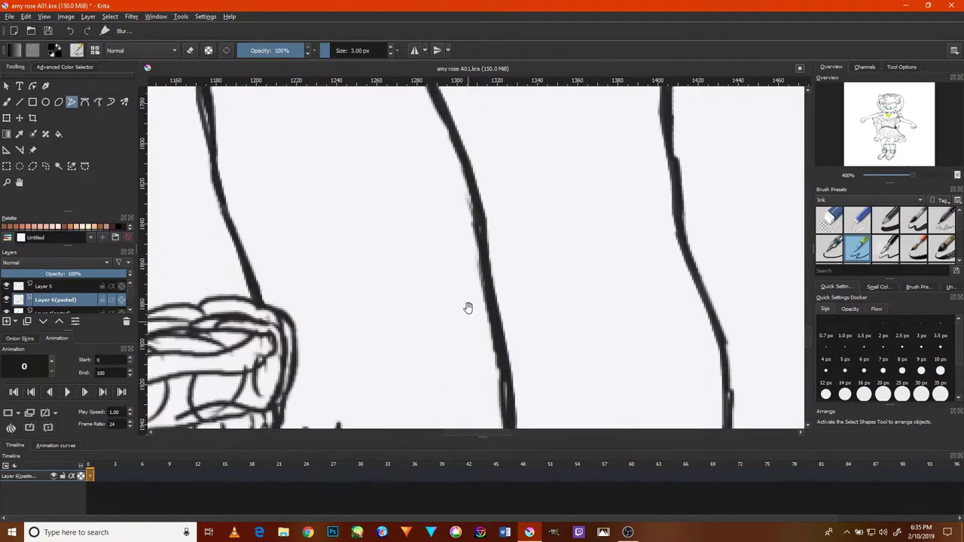
pyautogui.moveTo(479, 213); pyautogui.dragTo(465, 173)
pyautogui.moveTo(454, 139)
pyautogui.mouseDown()
pyautogui.moveTo(441, 119)
pyautogui.moveTo(458, 180)
pyautogui.mouseUp()
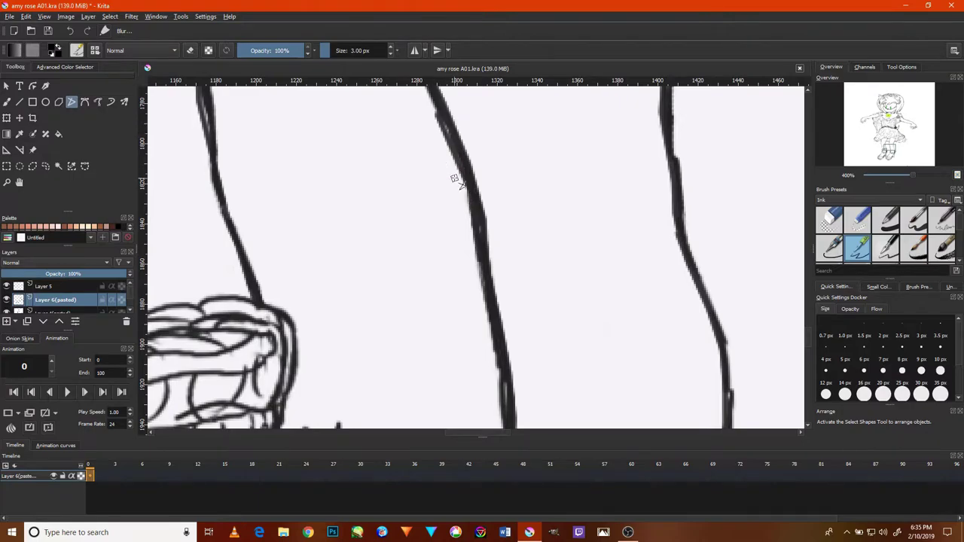
# Re-ink the right leg's outer line and the left leg line up to the skirt hem.
pyautogui.moveTo(551, 275); pyautogui.dragTo(459, 276)
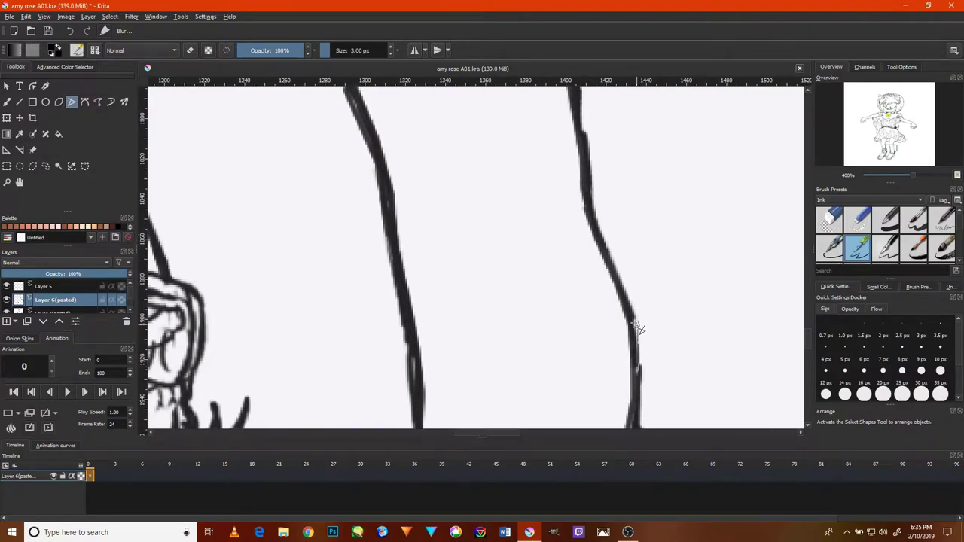
pyautogui.moveTo(585, 225); pyautogui.dragTo(594, 266)
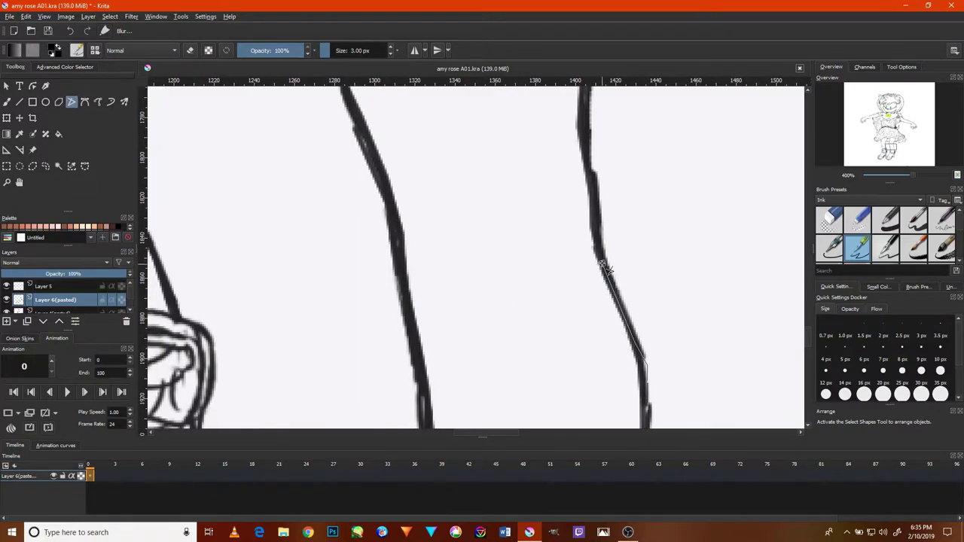
pyautogui.moveTo(628, 317)
pyautogui.mouseDown()
pyautogui.moveTo(606, 207)
pyautogui.moveTo(595, 272)
pyautogui.moveTo(608, 127)
pyautogui.mouseUp()
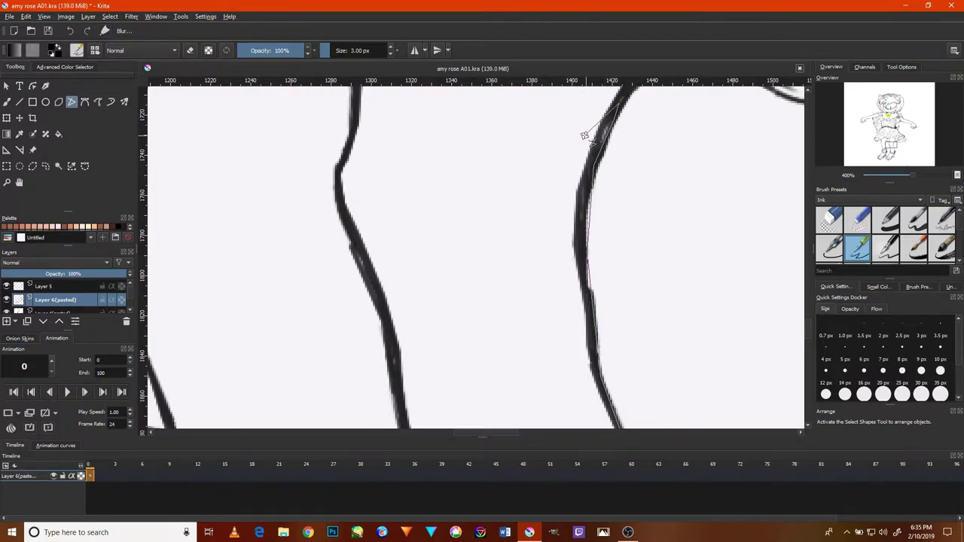
pyautogui.moveTo(585, 135); pyautogui.dragTo(575, 153)
pyautogui.moveTo(369, 210); pyautogui.dragTo(395, 265)
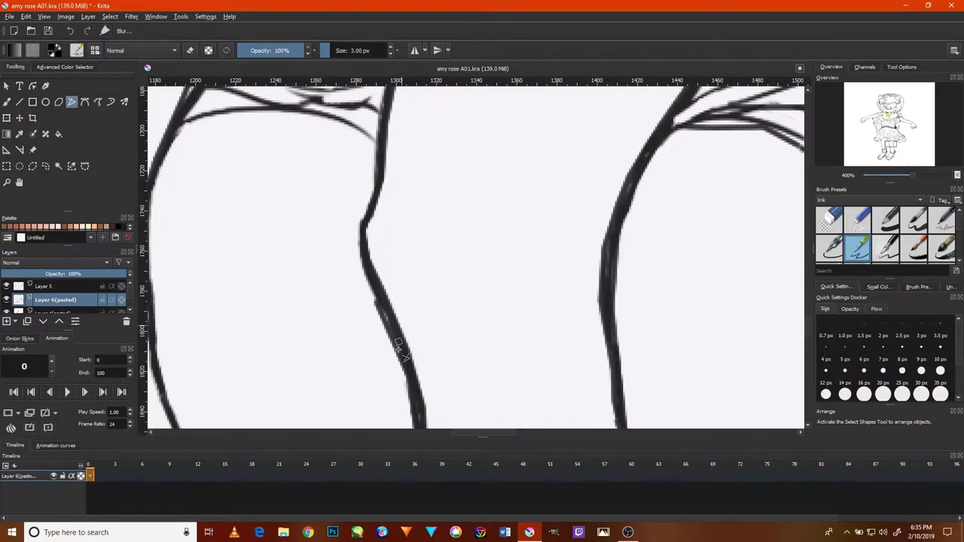
pyautogui.moveTo(402, 372); pyautogui.dragTo(390, 328)
pyautogui.moveTo(355, 235); pyautogui.dragTo(370, 213)
pyautogui.moveTo(381, 148)
pyautogui.mouseDown()
pyautogui.moveTo(382, 118)
pyautogui.moveTo(373, 132)
pyautogui.mouseUp()
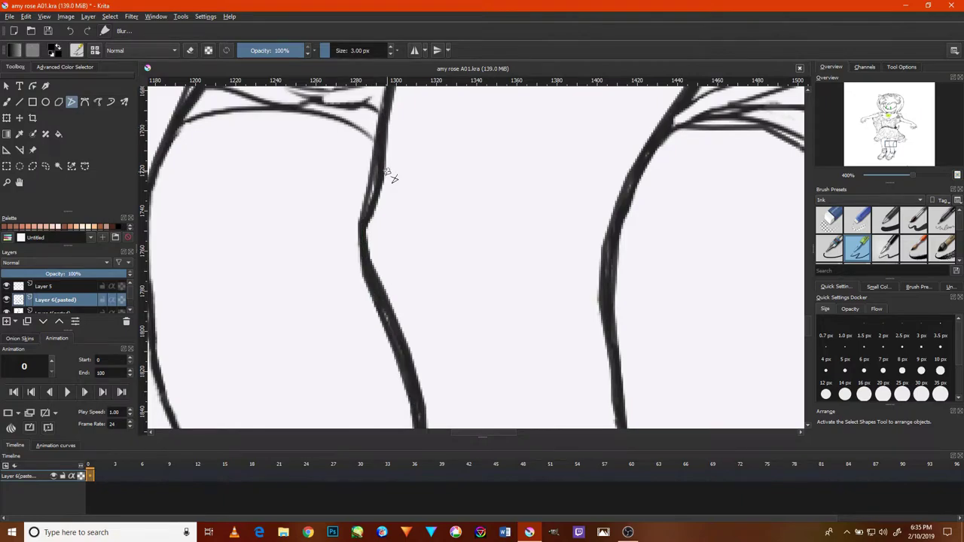
# Trace the leg's outer contour down to the ankle cuff.
pyautogui.scroll(-2, 403, 320)
pyautogui.scroll(-2, 407, 316)
pyautogui.scroll(2, 407, 316)
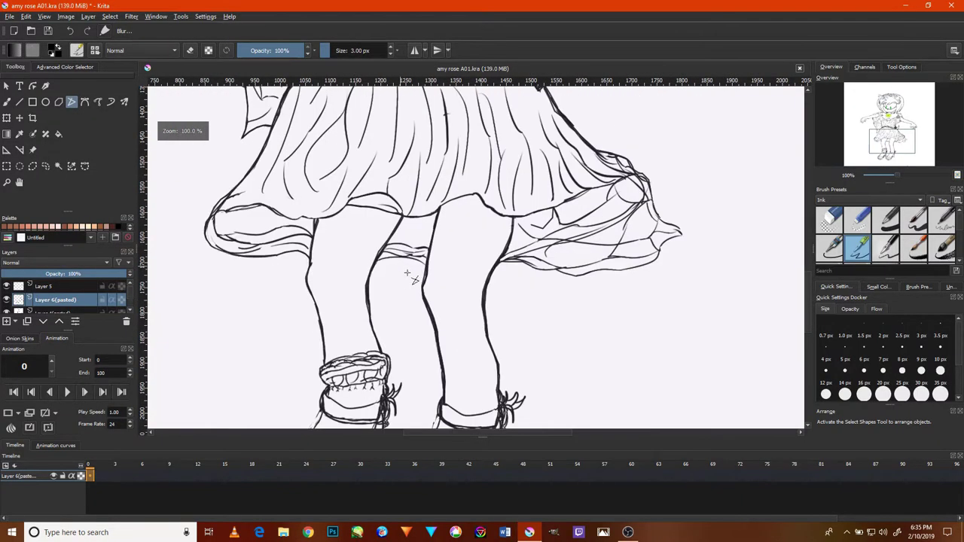
pyautogui.scroll(1, 392, 339)
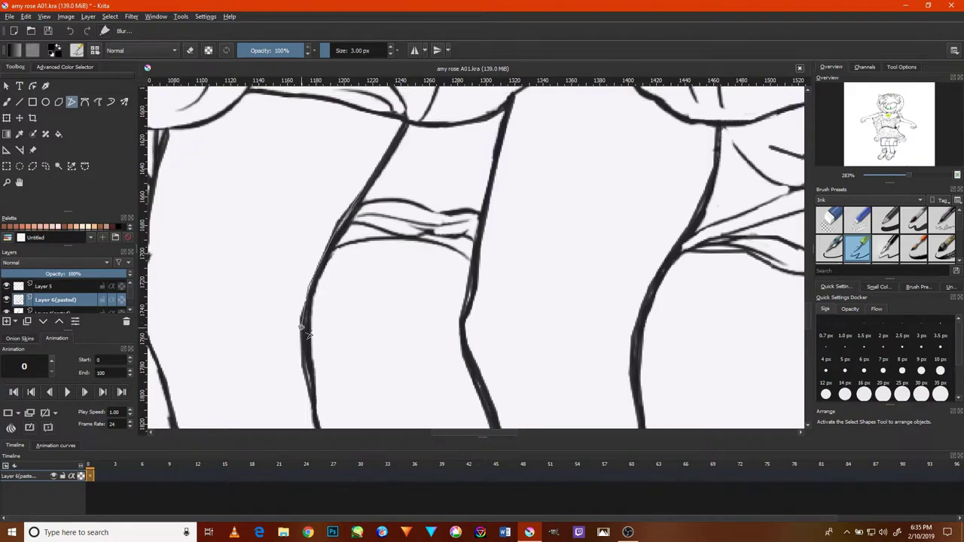
pyautogui.moveTo(317, 375)
pyautogui.mouseDown()
pyautogui.moveTo(315, 387)
pyautogui.moveTo(326, 286)
pyautogui.mouseUp()
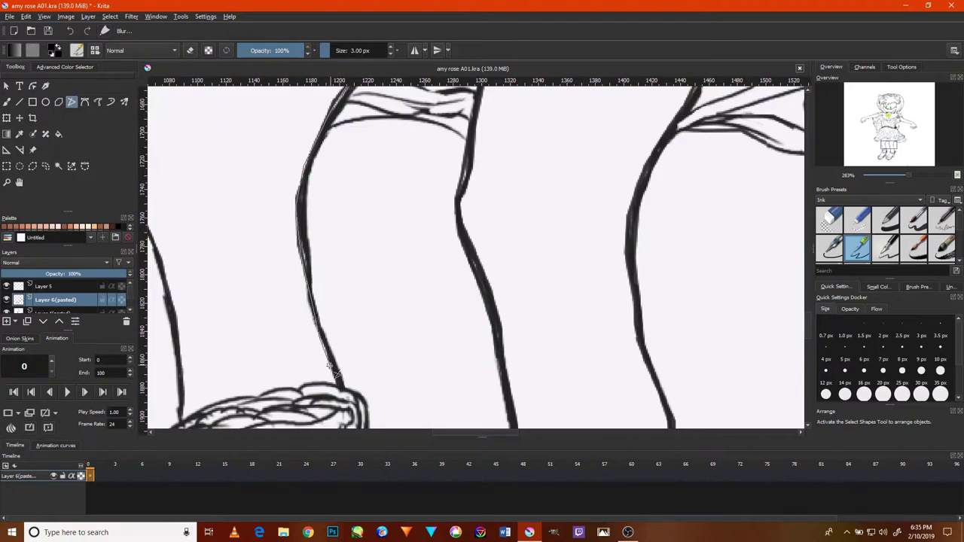
pyautogui.moveTo(340, 388); pyautogui.dragTo(344, 389)
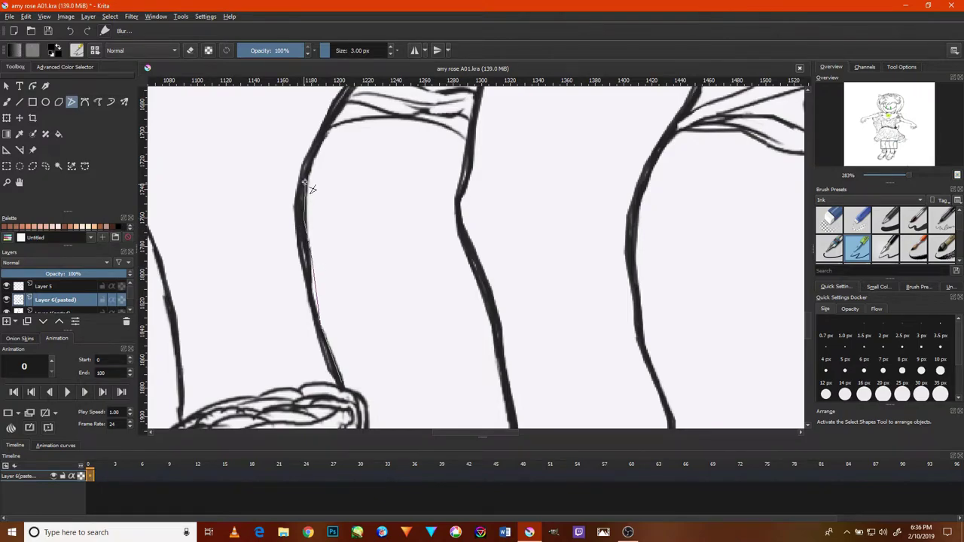
# Zoom in and ink the first traced contour at the top of the left leg.
pyautogui.scroll(1, 313, 196)
pyautogui.scroll(1, 313, 195)
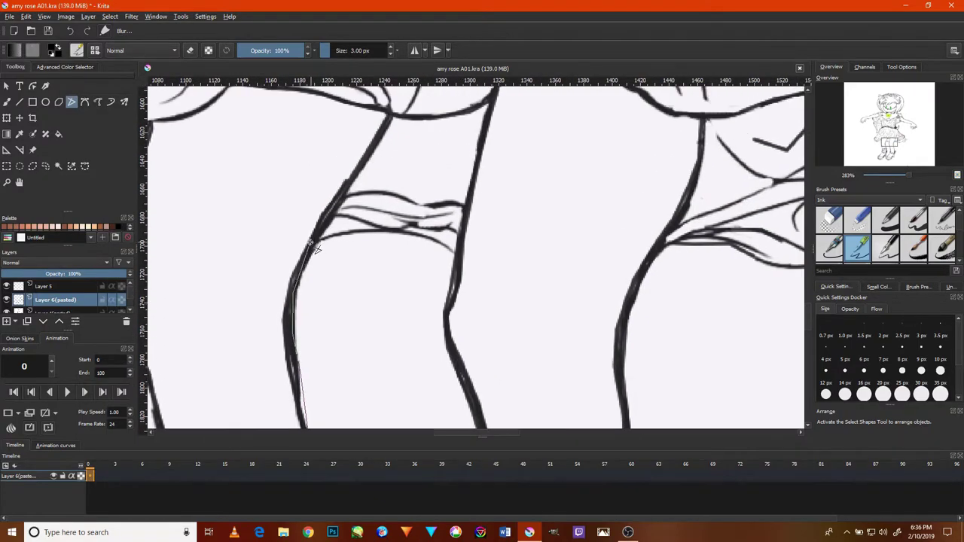
pyautogui.moveTo(314, 195); pyautogui.dragTo(342, 197)
pyautogui.moveTo(375, 133); pyautogui.dragTo(379, 139)
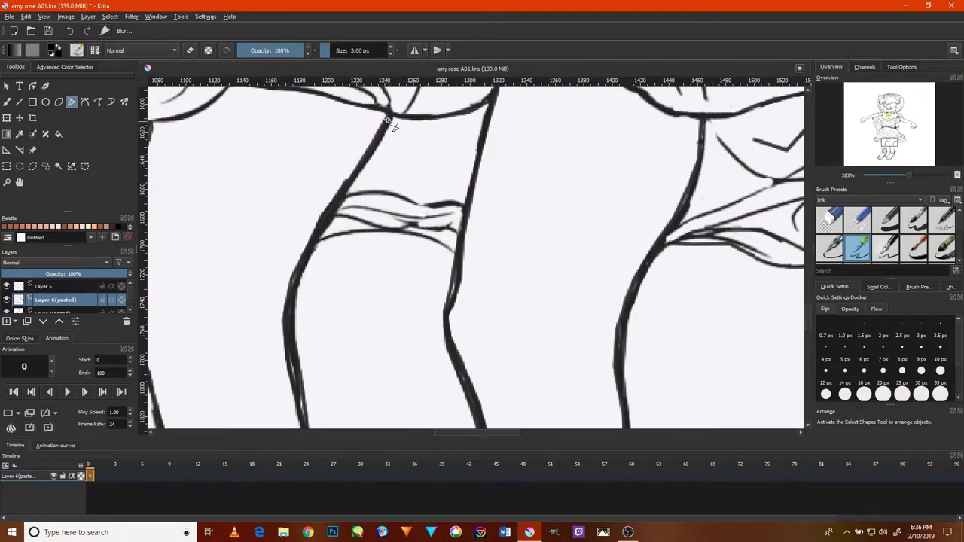
# Trace the next stretch of left-leg contour down toward the sandal and finish it as ink.
pyautogui.moveTo(347, 181); pyautogui.dragTo(323, 219)
pyautogui.moveTo(299, 313); pyautogui.dragTo(293, 323)
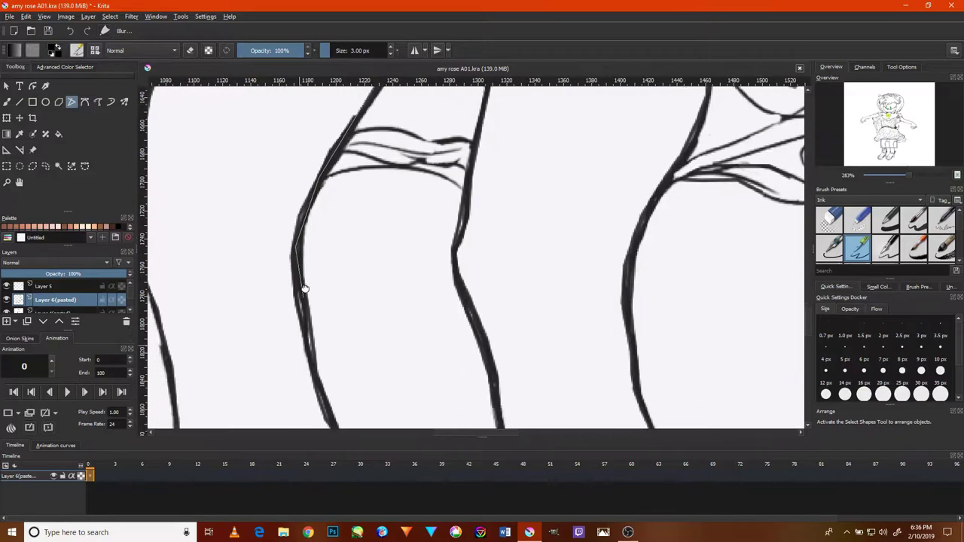
pyautogui.moveTo(308, 356); pyautogui.dragTo(314, 305)
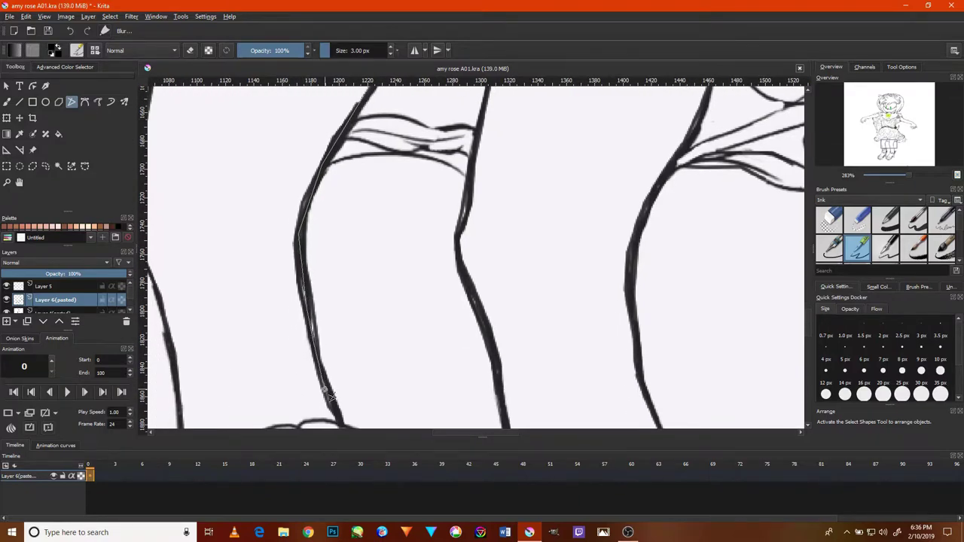
pyautogui.moveTo(330, 397); pyautogui.dragTo(310, 332)
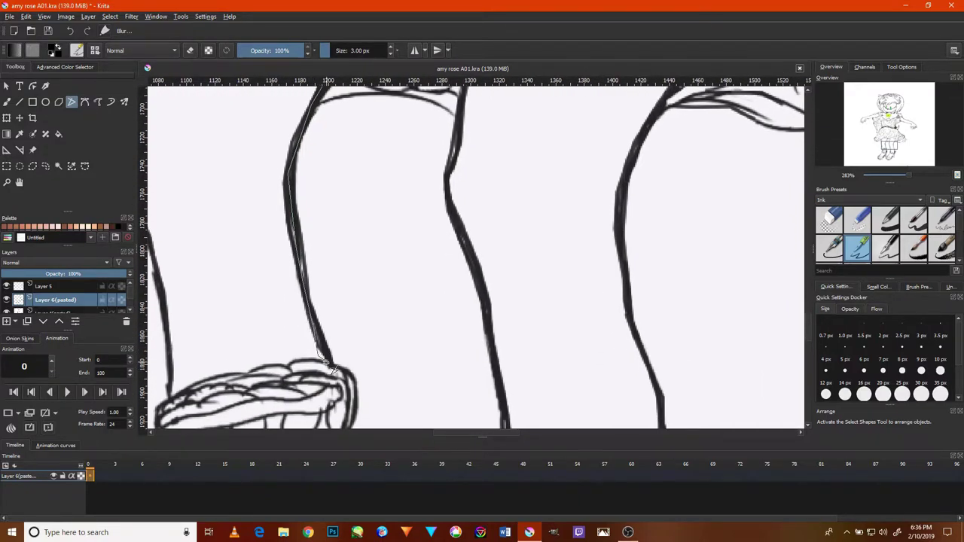
pyautogui.moveTo(326, 364); pyautogui.dragTo(359, 316)
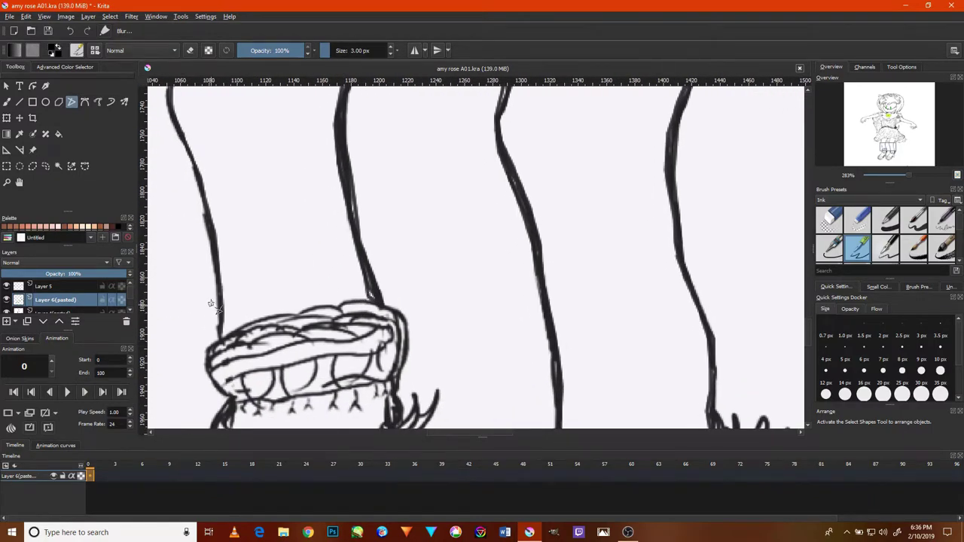
pyautogui.scroll(3, 211, 303)
pyautogui.scroll(-2, 215, 286)
pyautogui.scroll(2, 206, 327)
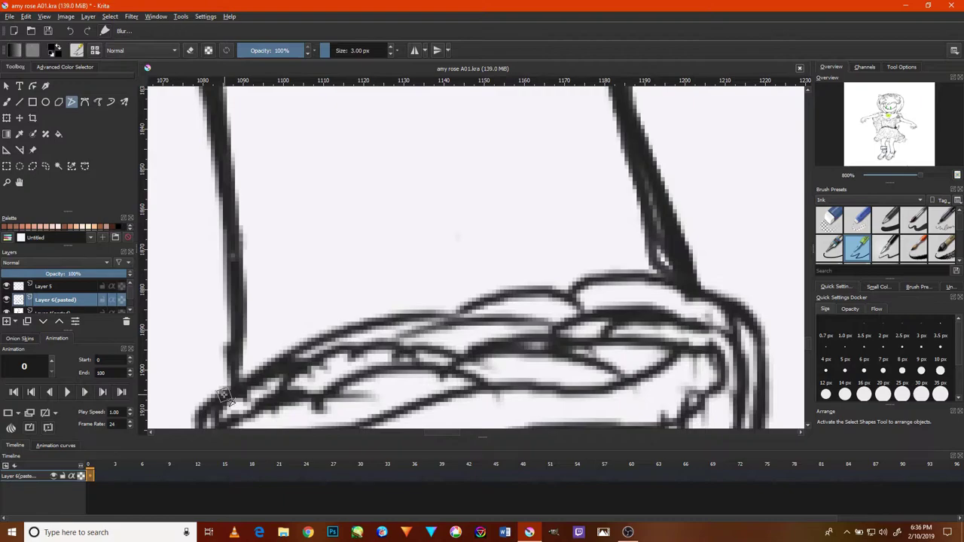
# Ink a leg contour running up from the sandal to the skirt hem.
pyautogui.moveTo(224, 396); pyautogui.dragTo(226, 253)
pyautogui.moveTo(217, 232)
pyautogui.mouseDown()
pyautogui.moveTo(233, 279)
pyautogui.moveTo(219, 179)
pyautogui.moveTo(239, 322)
pyautogui.mouseUp()
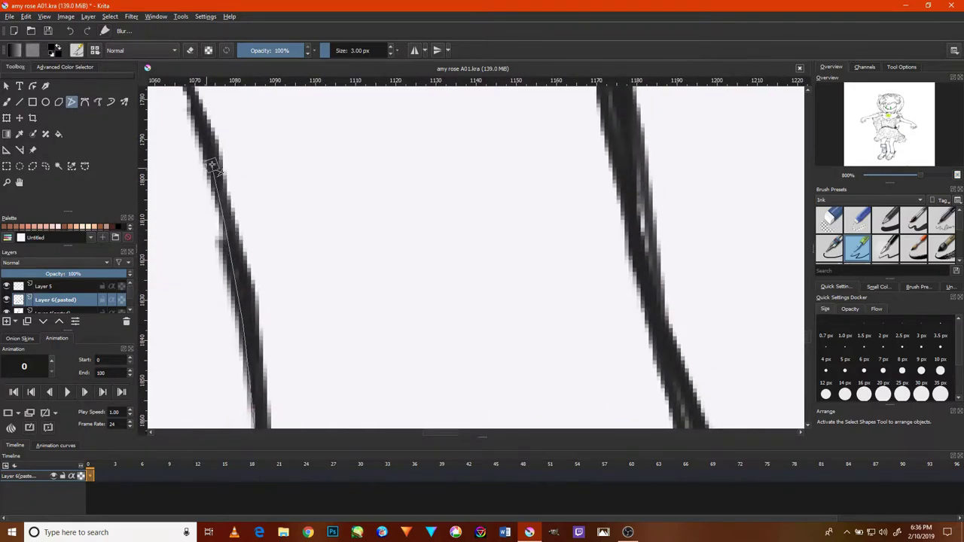
pyautogui.moveTo(209, 190); pyautogui.dragTo(240, 297)
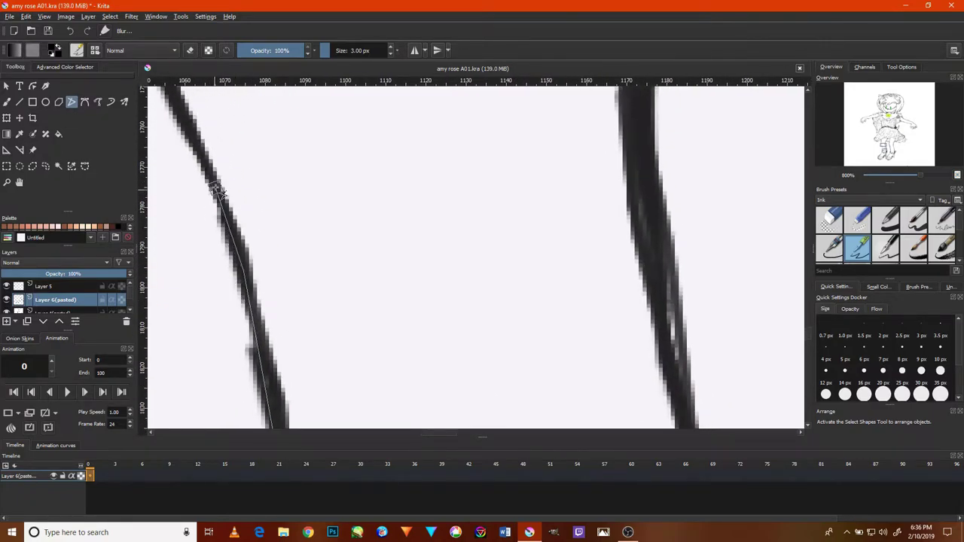
pyautogui.moveTo(188, 139); pyautogui.dragTo(256, 290)
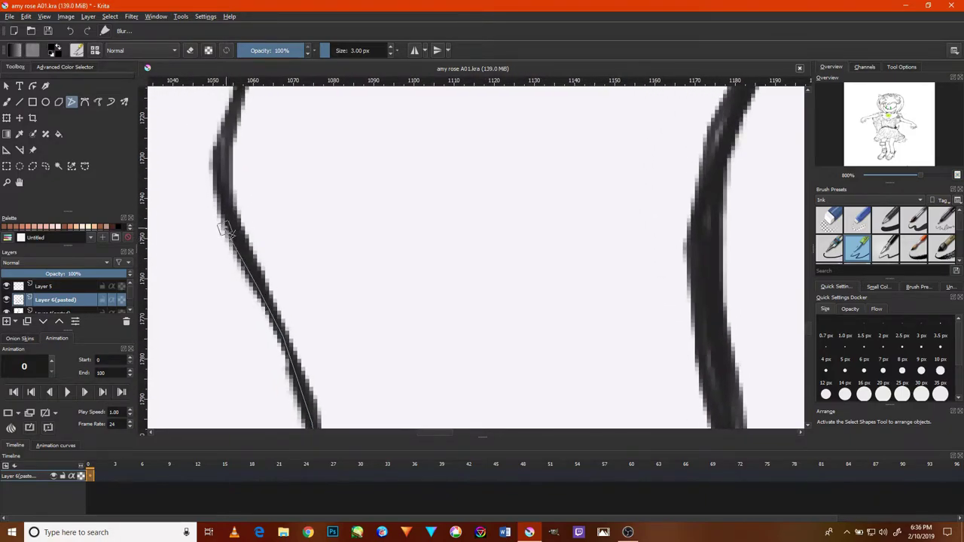
pyautogui.moveTo(217, 164); pyautogui.dragTo(221, 215)
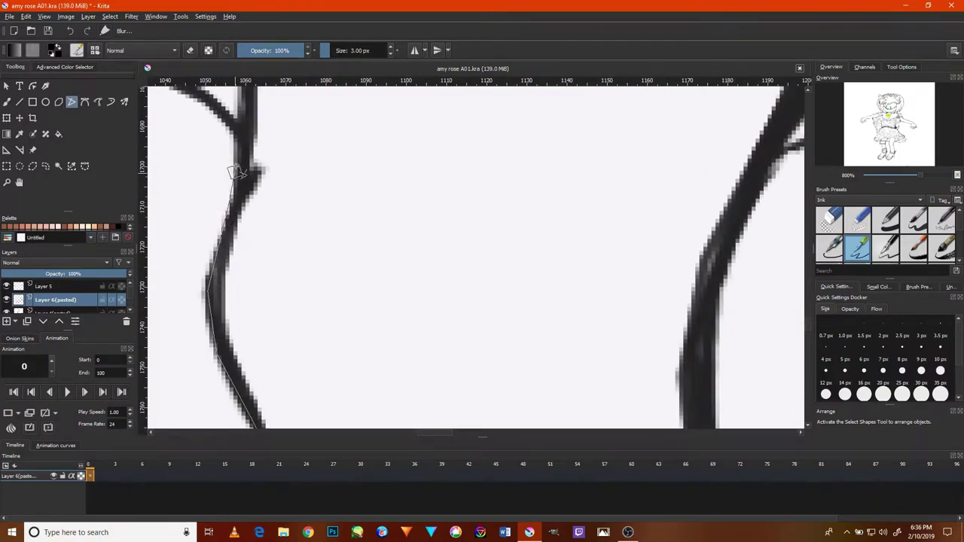
pyautogui.moveTo(236, 167); pyautogui.dragTo(238, 248)
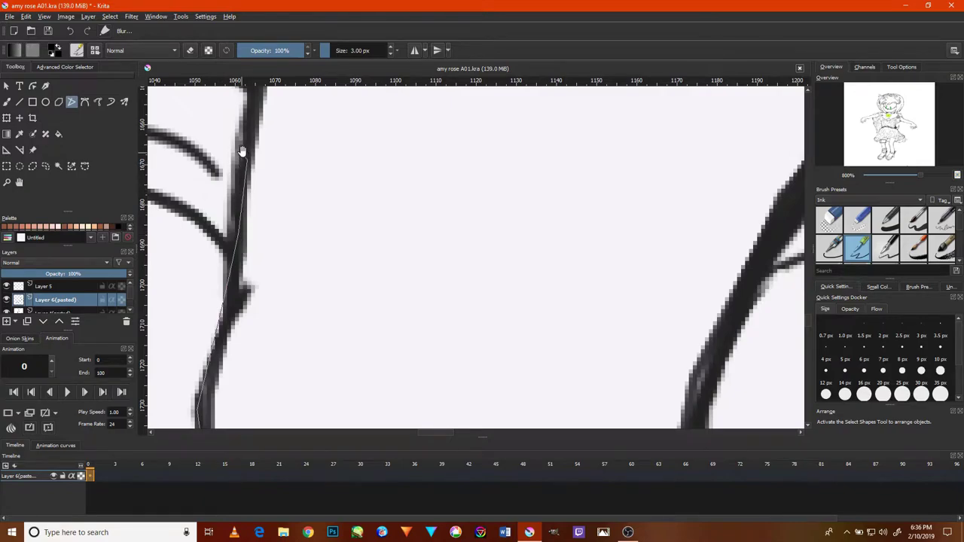
pyautogui.moveTo(241, 158); pyautogui.dragTo(242, 218)
pyautogui.moveTo(264, 126); pyautogui.dragTo(253, 209)
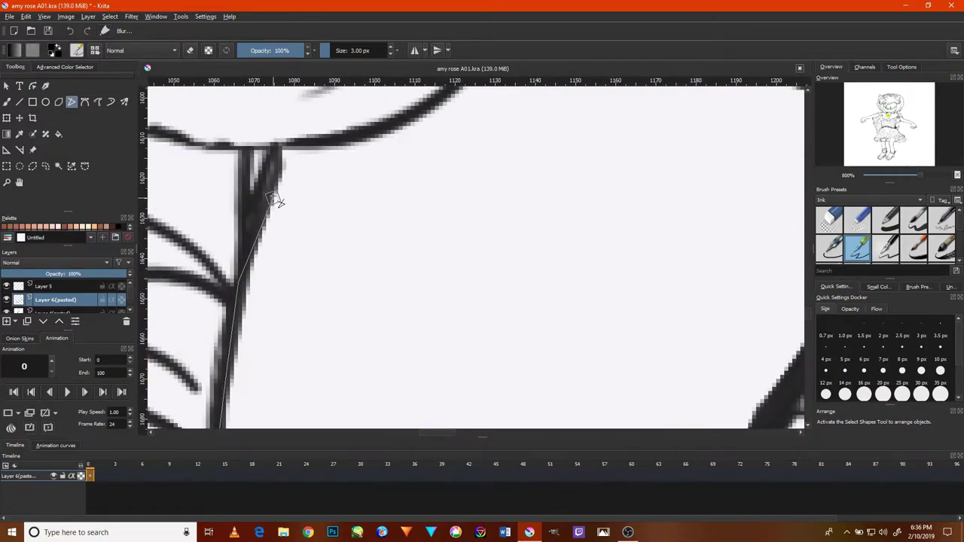
pyautogui.doubleClick(275, 161)
# Ink a second leg contour from the skirt hem down to where it meets the sandal strap.
pyautogui.scroll(3, 305, 264)
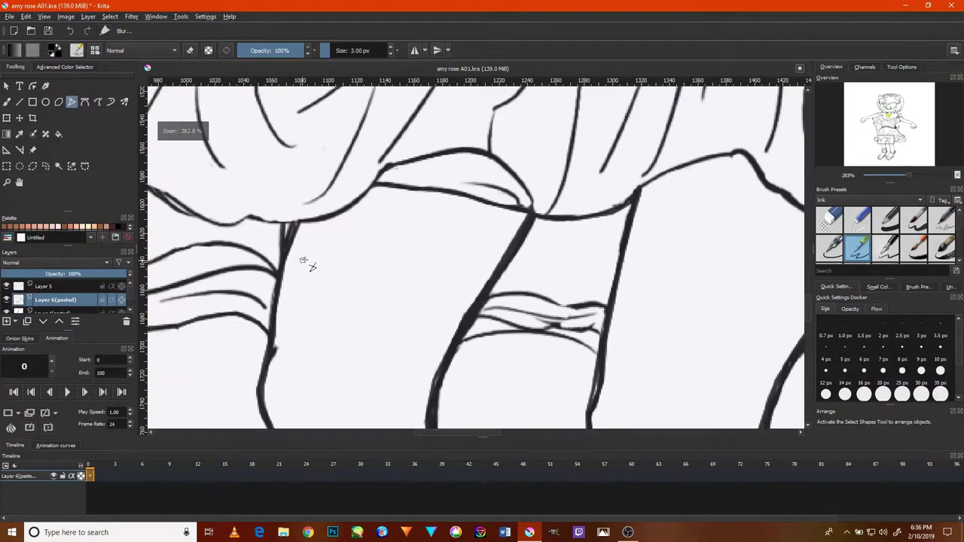
pyautogui.scroll(4, 305, 265)
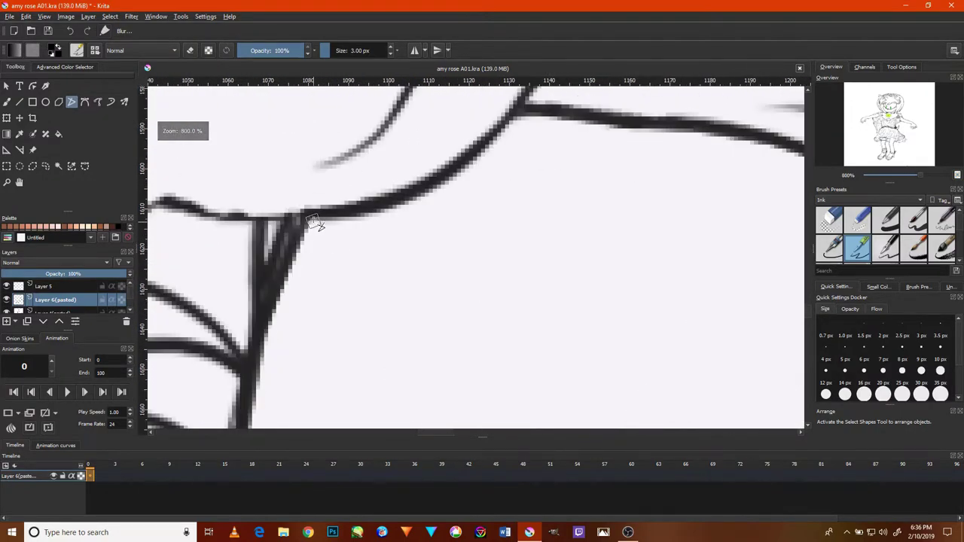
pyautogui.click(315, 217)
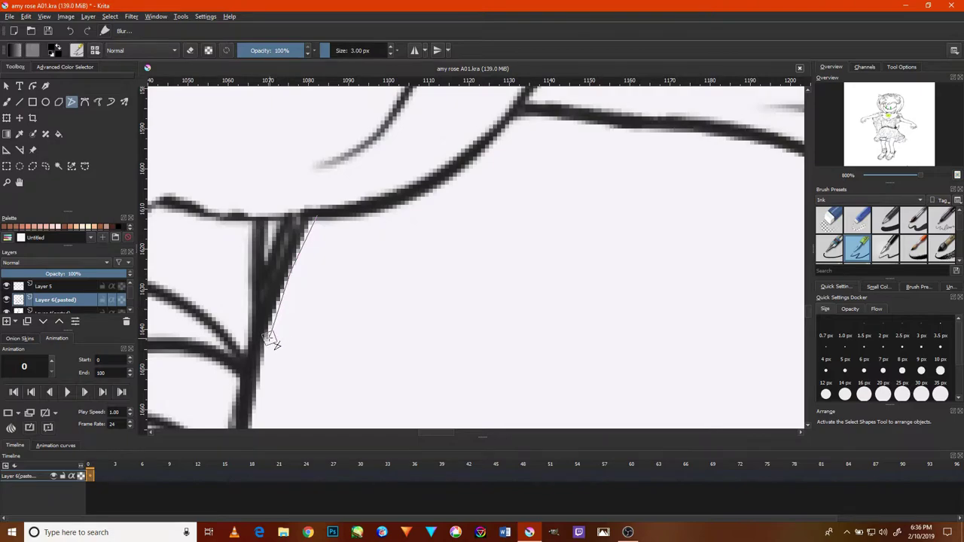
pyautogui.moveTo(271, 347); pyautogui.dragTo(297, 201)
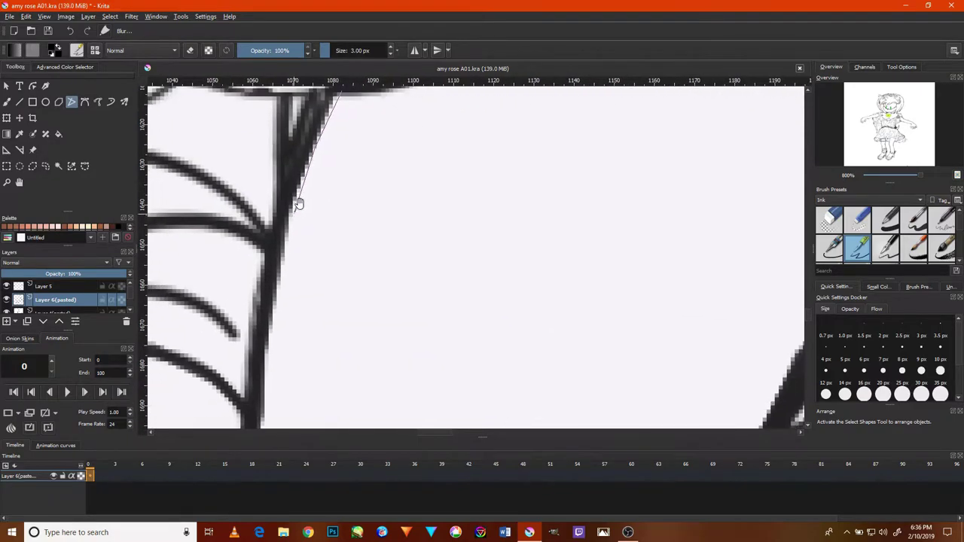
pyautogui.moveTo(267, 368); pyautogui.dragTo(289, 244)
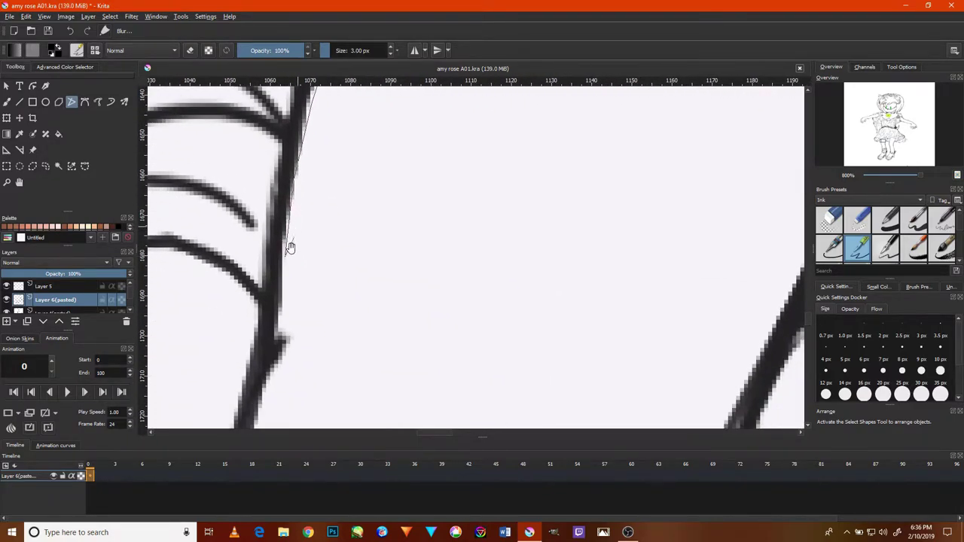
pyautogui.moveTo(274, 361); pyautogui.dragTo(283, 275)
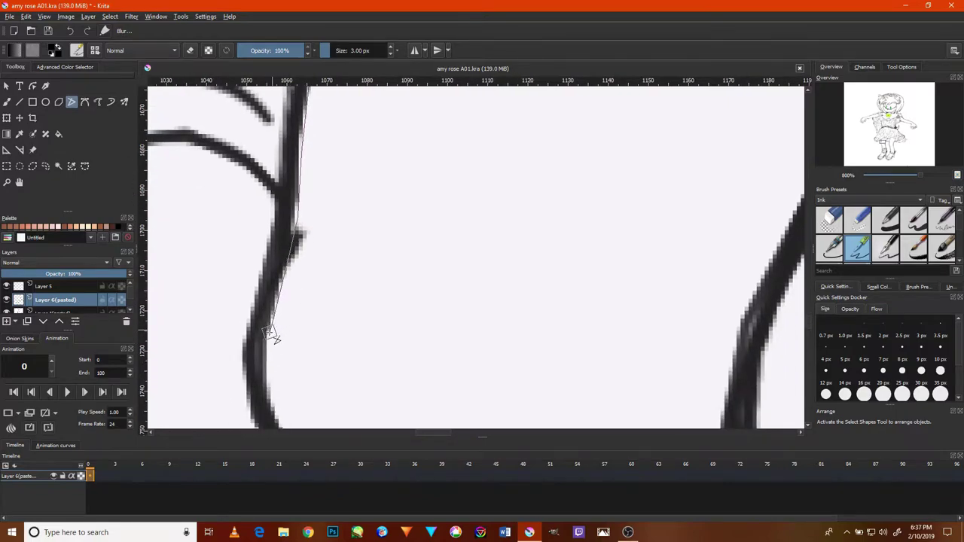
pyautogui.moveTo(269, 387); pyautogui.dragTo(261, 318)
pyautogui.moveTo(273, 358); pyautogui.dragTo(253, 274)
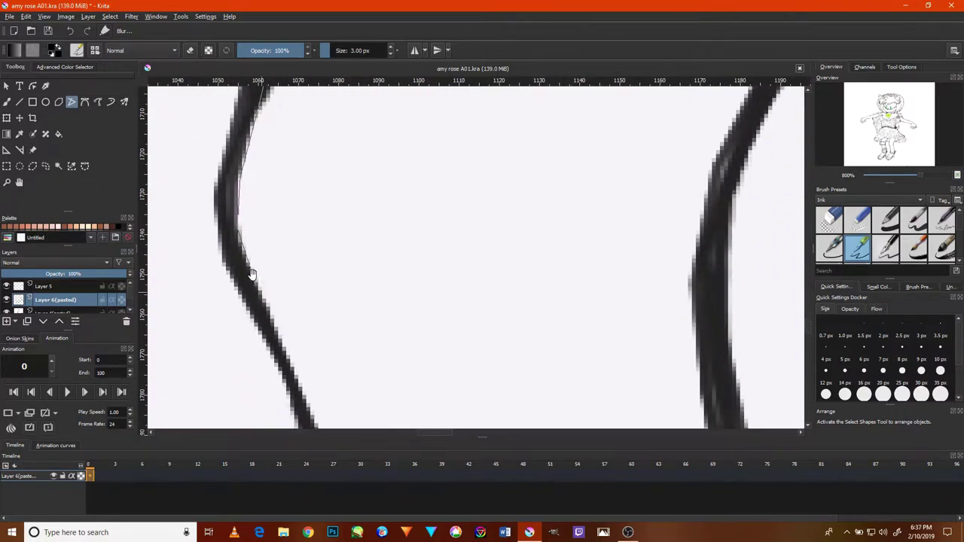
pyautogui.moveTo(301, 394); pyautogui.dragTo(281, 312)
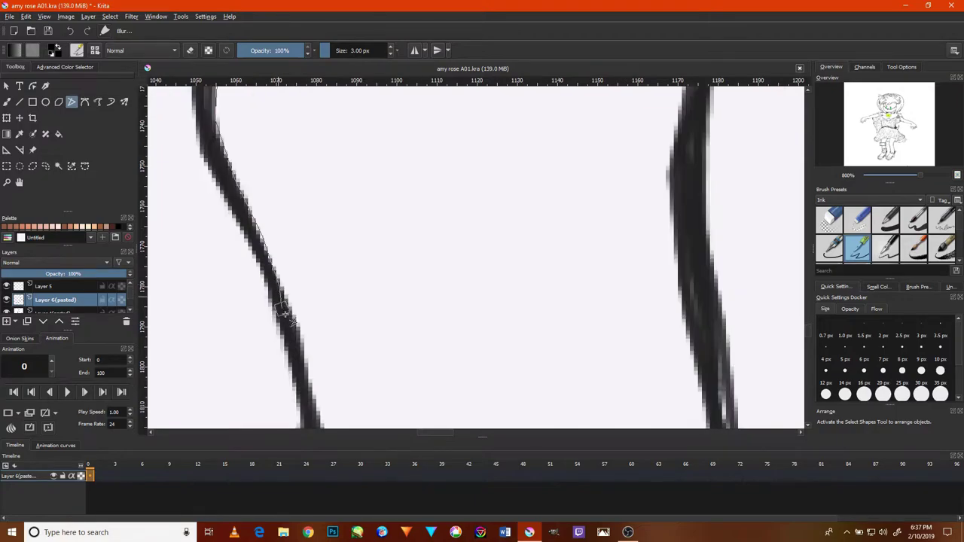
pyautogui.moveTo(314, 398); pyautogui.dragTo(300, 271)
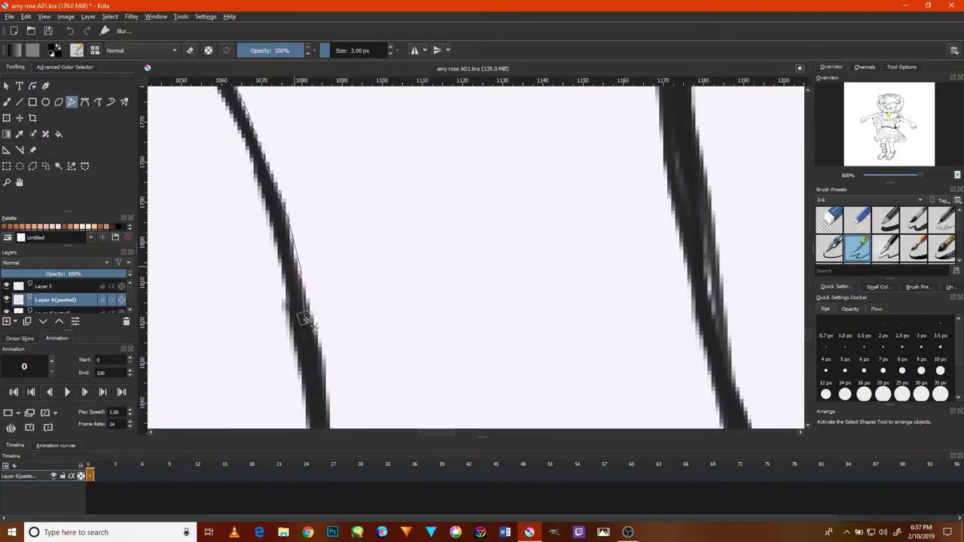
pyautogui.moveTo(327, 387); pyautogui.dragTo(318, 263)
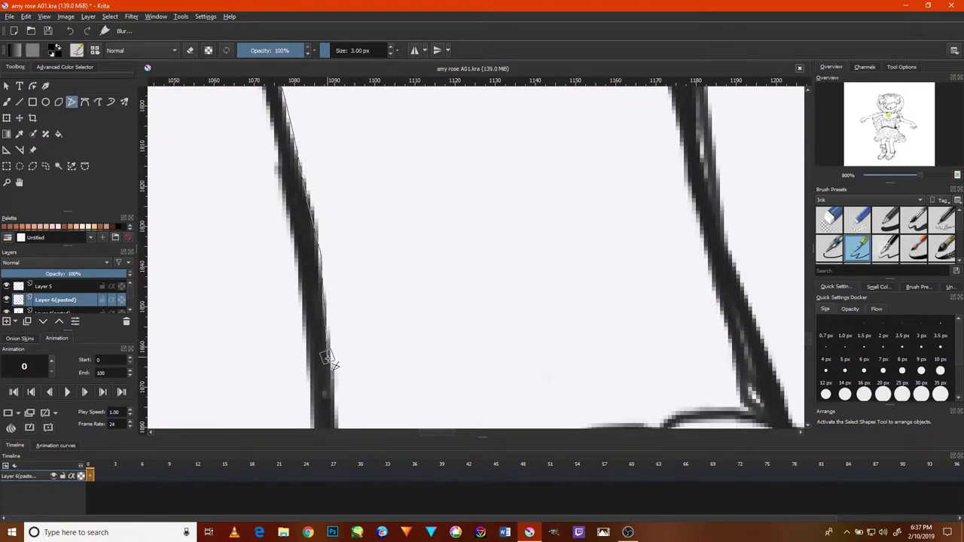
pyautogui.moveTo(335, 385); pyautogui.dragTo(325, 288)
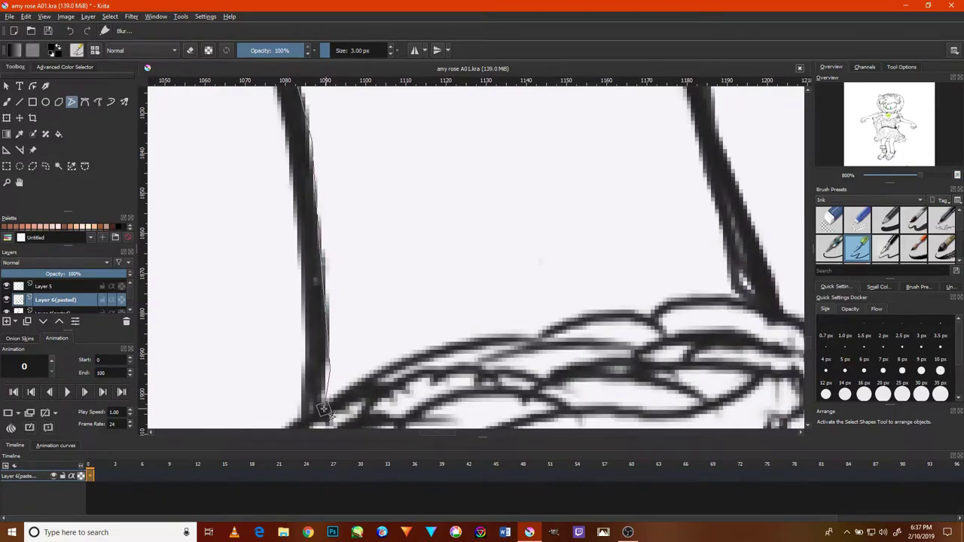
pyautogui.doubleClick(327, 403)
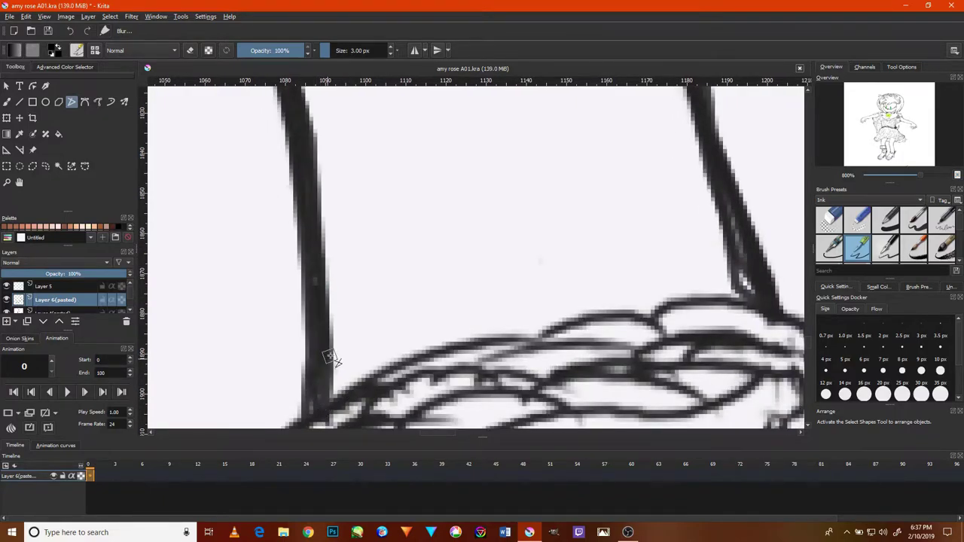
pyautogui.scroll(-3, 332, 359)
pyautogui.scroll(-2, 343, 366)
# Ink the first curve of the skirt's flared frill tip over the sketch.
pyautogui.scroll(2, 350, 372)
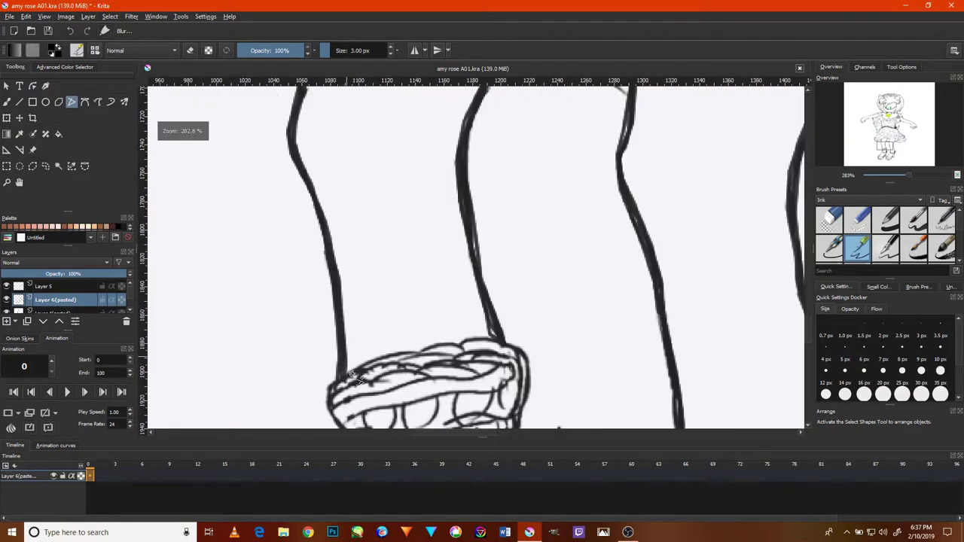
pyautogui.scroll(-1, 354, 377)
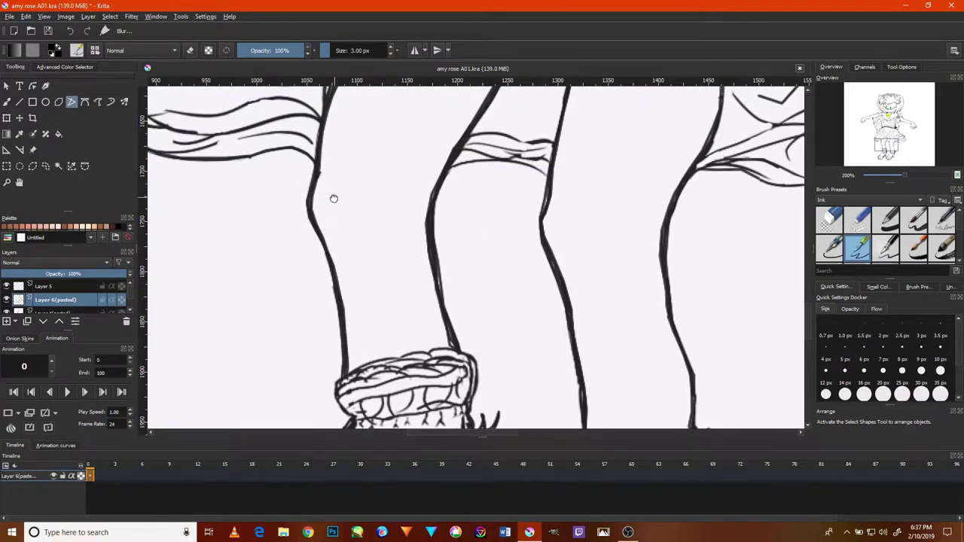
pyautogui.moveTo(334, 198); pyautogui.dragTo(508, 269)
pyautogui.scroll(1, 377, 240)
pyautogui.scroll(2, 381, 219)
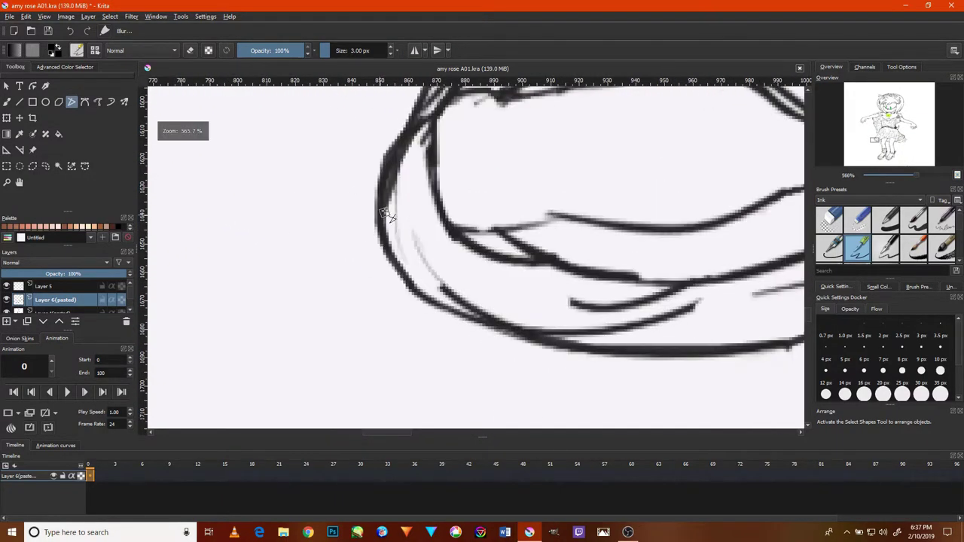
pyautogui.moveTo(381, 213)
pyautogui.mouseDown()
pyautogui.moveTo(400, 285)
pyautogui.moveTo(596, 354)
pyautogui.moveTo(732, 360)
pyautogui.moveTo(577, 362)
pyautogui.moveTo(622, 366)
pyautogui.moveTo(734, 339)
pyautogui.moveTo(681, 322)
pyautogui.moveTo(650, 276)
pyautogui.mouseUp()
pyautogui.moveTo(784, 301)
pyautogui.mouseDown()
pyautogui.moveTo(660, 309)
pyautogui.moveTo(547, 287)
pyautogui.moveTo(641, 266)
pyautogui.moveTo(714, 266)
pyautogui.moveTo(635, 286)
pyautogui.mouseUp()
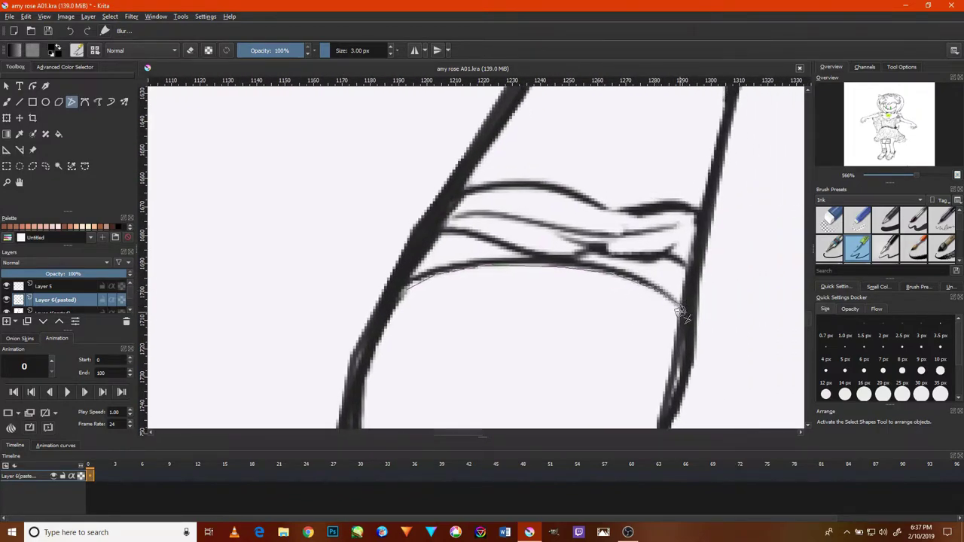
pyautogui.moveTo(679, 311); pyautogui.dragTo(674, 311)
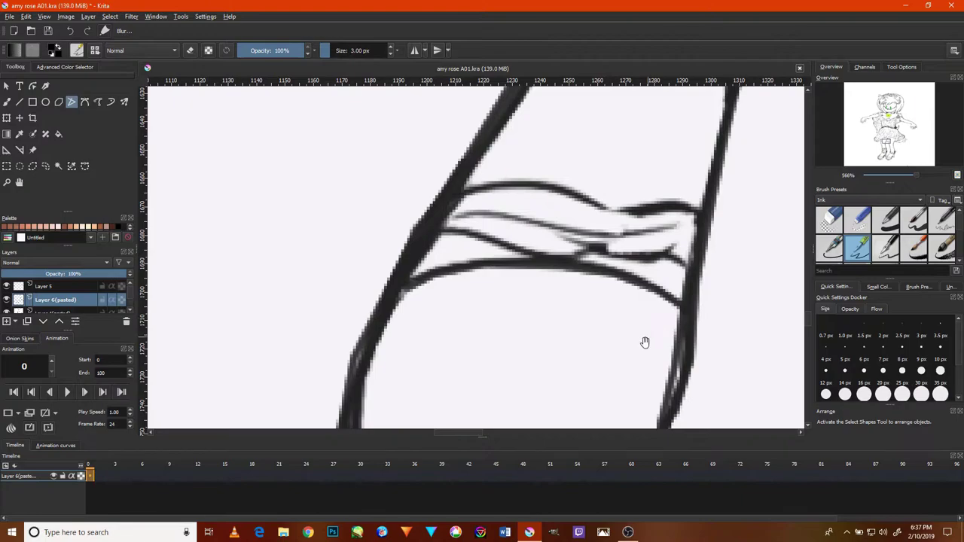
# Trace a second line along the frill's lower curve and up around the pointed skirt tip.
pyautogui.moveTo(645, 342)
pyautogui.mouseDown()
pyautogui.moveTo(583, 279)
pyautogui.moveTo(421, 280)
pyautogui.mouseUp()
pyautogui.moveTo(601, 284); pyautogui.dragTo(472, 307)
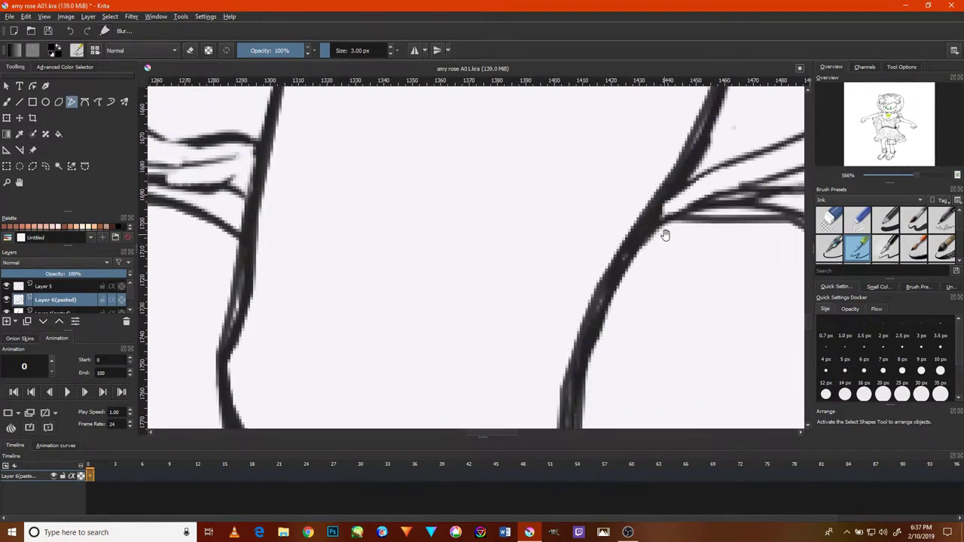
pyautogui.moveTo(665, 235)
pyautogui.mouseDown()
pyautogui.moveTo(621, 273)
pyautogui.moveTo(679, 265)
pyautogui.mouseUp()
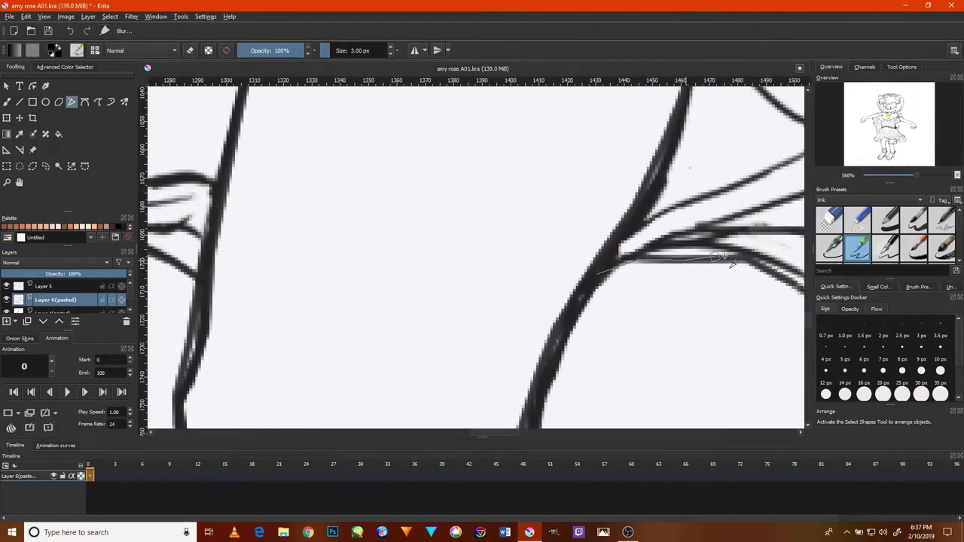
pyautogui.moveTo(764, 271)
pyautogui.mouseDown()
pyautogui.moveTo(711, 304)
pyautogui.moveTo(673, 310)
pyautogui.moveTo(748, 329)
pyautogui.moveTo(655, 332)
pyautogui.moveTo(704, 320)
pyautogui.mouseUp()
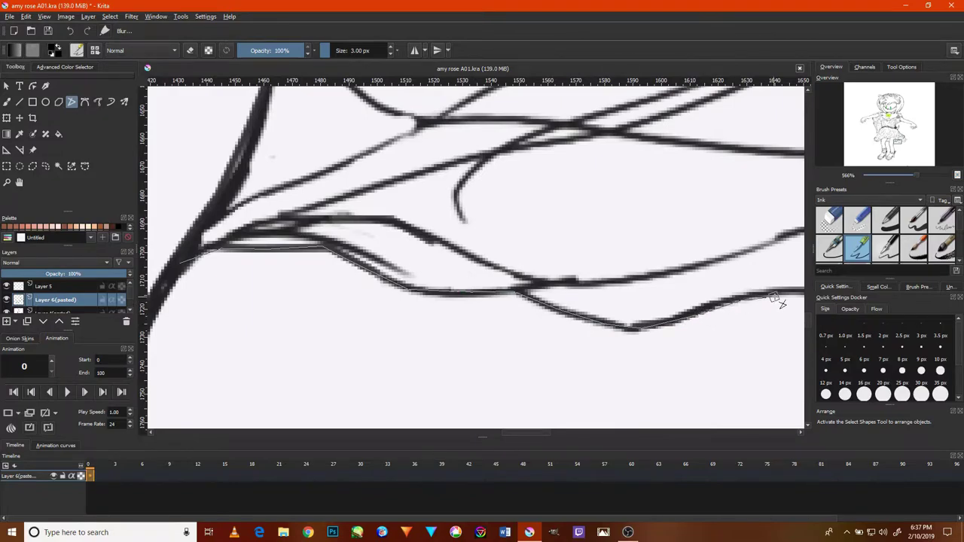
pyautogui.moveTo(780, 303); pyautogui.dragTo(639, 322)
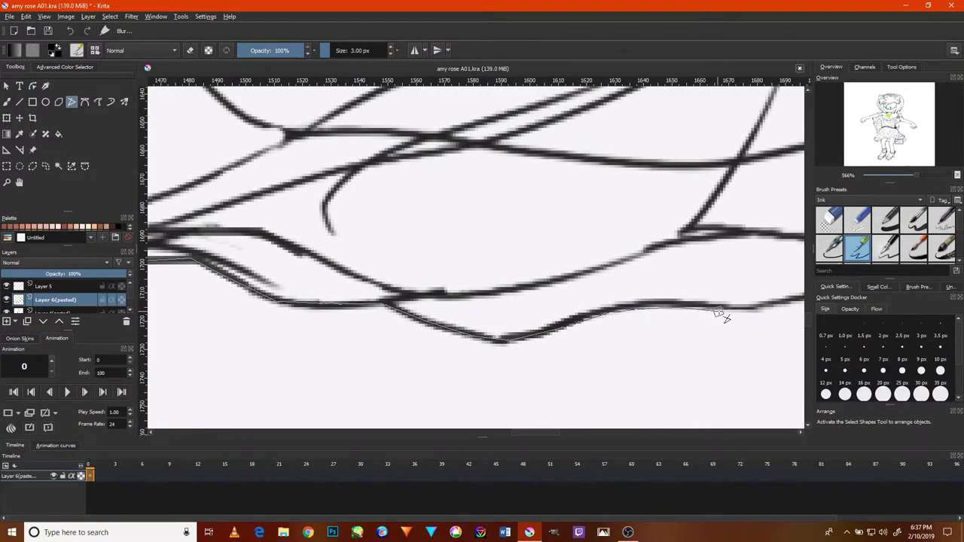
pyautogui.moveTo(766, 308)
pyautogui.mouseDown()
pyautogui.moveTo(646, 314)
pyautogui.moveTo(766, 296)
pyautogui.moveTo(613, 337)
pyautogui.moveTo(686, 309)
pyautogui.moveTo(710, 237)
pyautogui.moveTo(691, 294)
pyautogui.mouseUp()
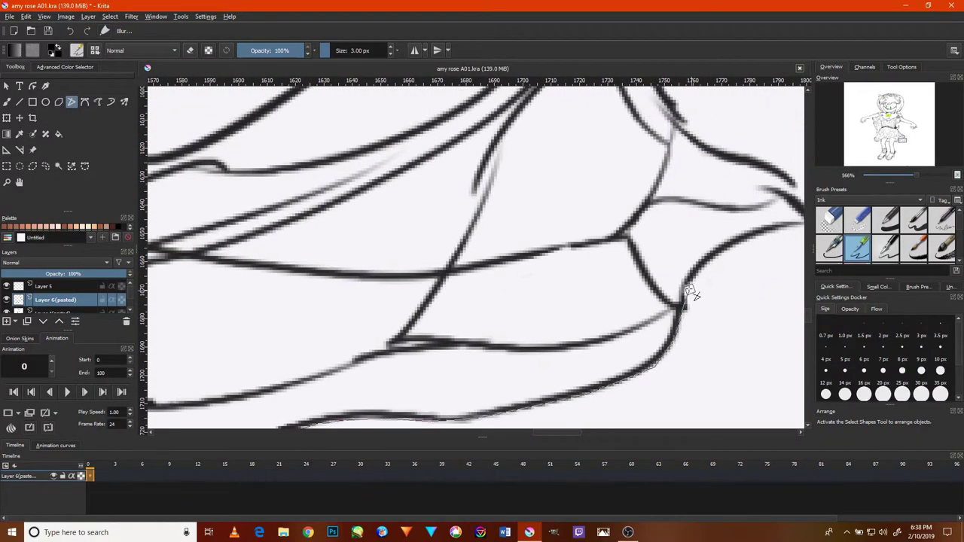
pyautogui.moveTo(753, 240)
pyautogui.mouseDown()
pyautogui.moveTo(642, 279)
pyautogui.moveTo(693, 264)
pyautogui.mouseUp()
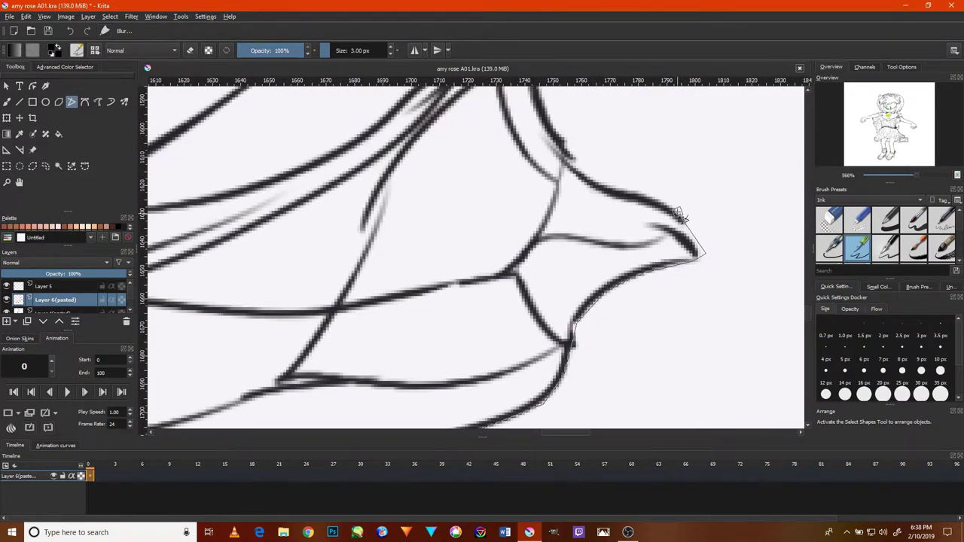
pyautogui.moveTo(679, 216)
pyautogui.mouseDown()
pyautogui.moveTo(580, 173)
pyautogui.moveTo(570, 150)
pyautogui.moveTo(574, 175)
pyautogui.mouseUp()
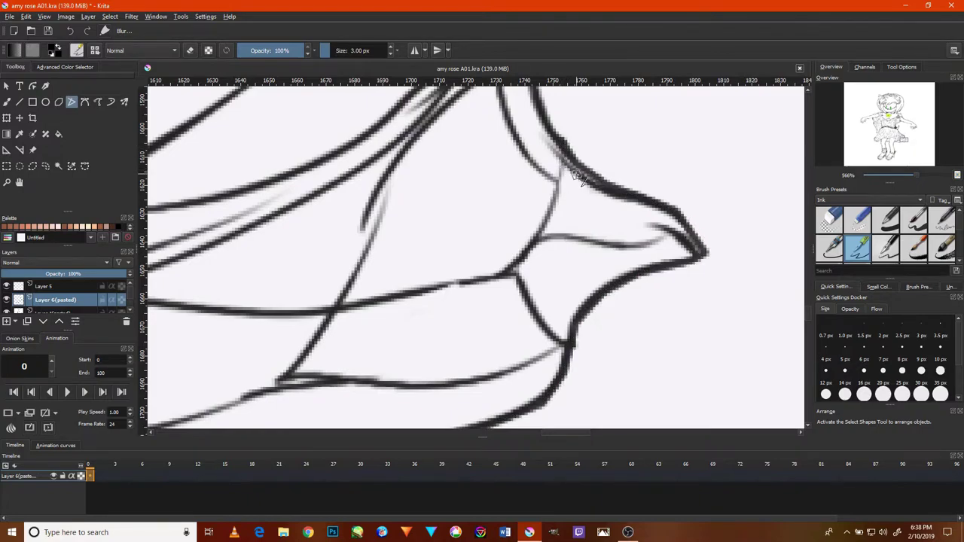
# Zoom in on the skirt's bottom hem and start placing curve points leftward along it.
pyautogui.scroll(-3, 580, 177)
pyautogui.scroll(-2, 576, 173)
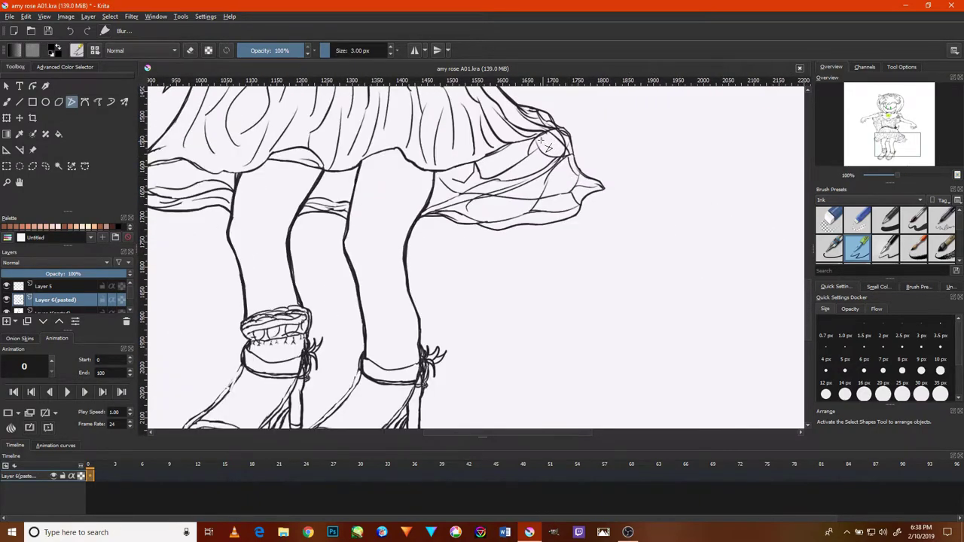
pyautogui.scroll(2, 547, 147)
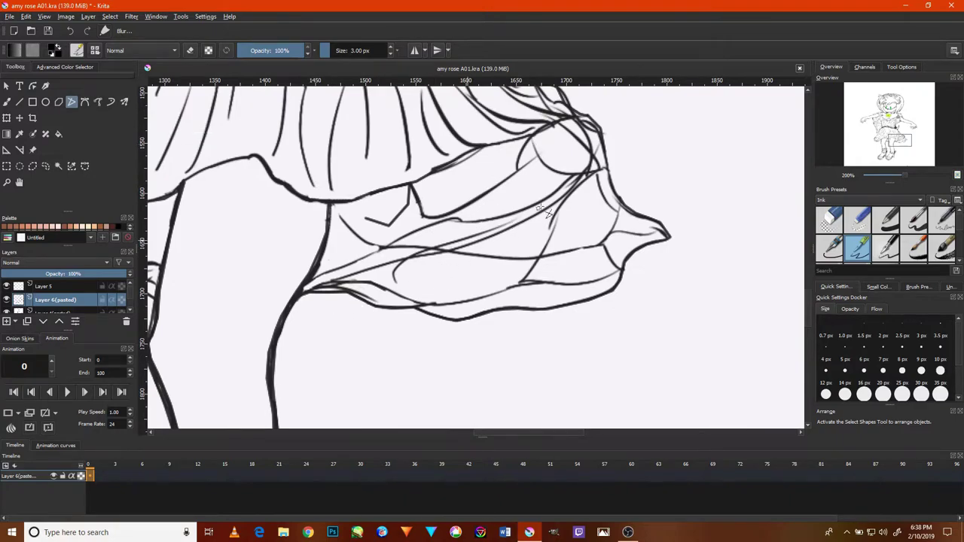
pyautogui.moveTo(460, 253); pyautogui.dragTo(511, 287)
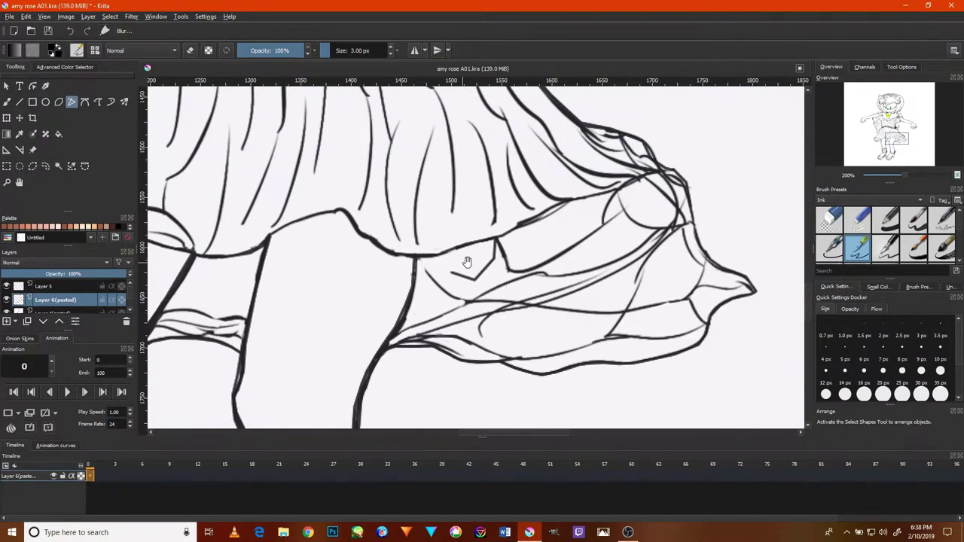
pyautogui.moveTo(467, 261)
pyautogui.mouseDown()
pyautogui.moveTo(477, 302)
pyautogui.moveTo(503, 281)
pyautogui.mouseUp()
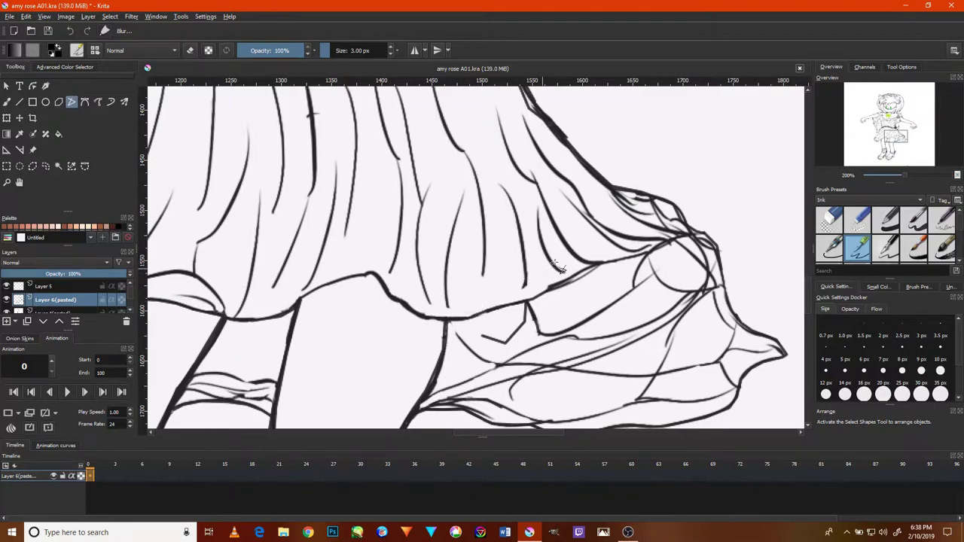
pyautogui.scroll(3, 614, 249)
pyautogui.scroll(2, 632, 252)
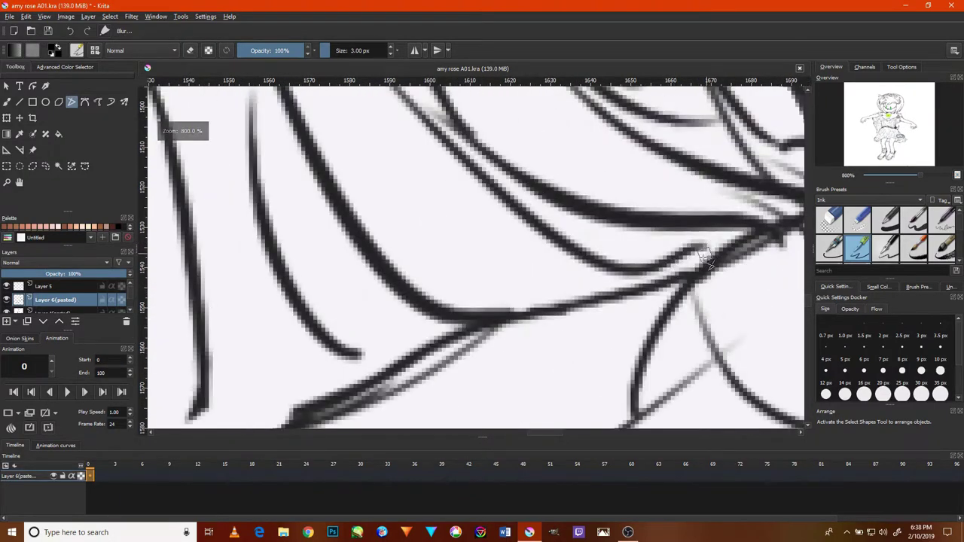
pyautogui.click(482, 323)
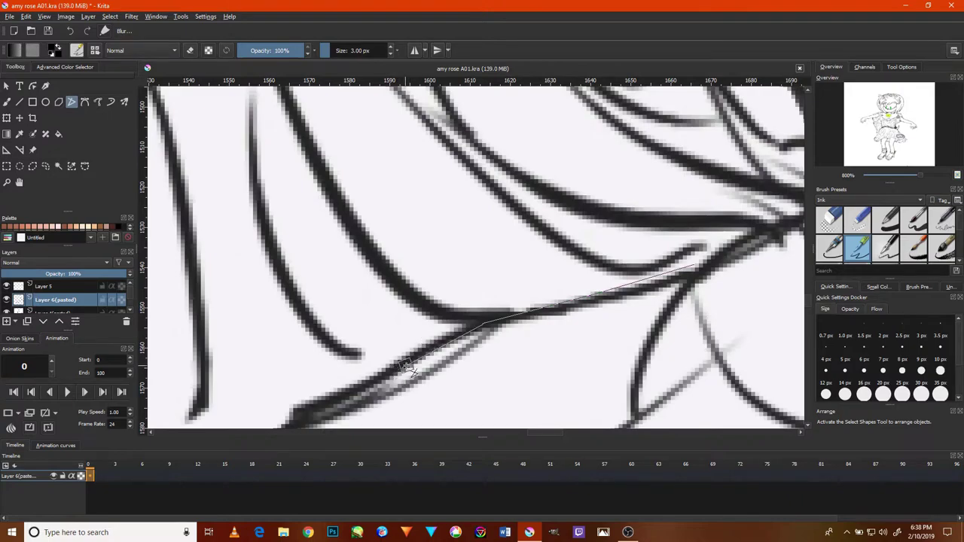
pyautogui.moveTo(404, 369); pyautogui.dragTo(488, 298)
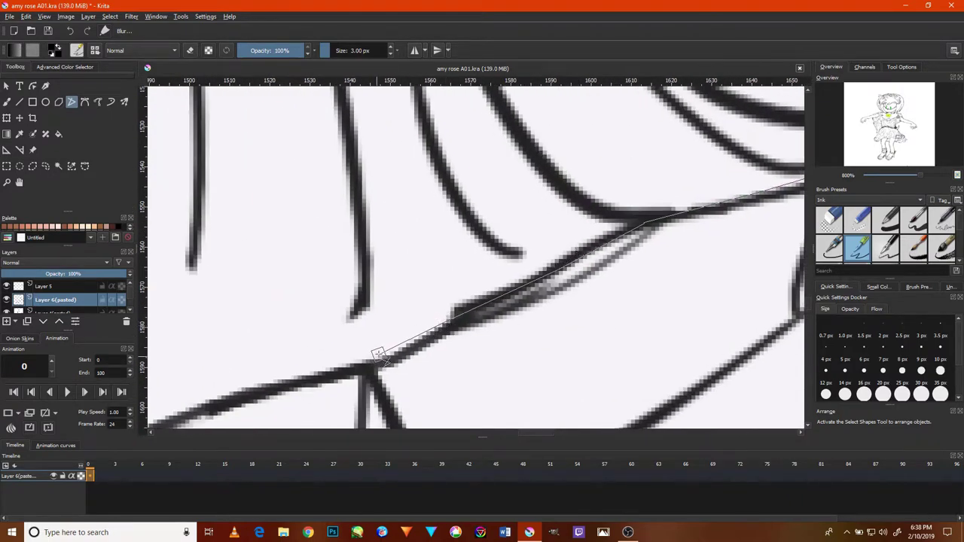
pyautogui.moveTo(281, 399); pyautogui.dragTo(537, 292)
pyautogui.click(538, 294)
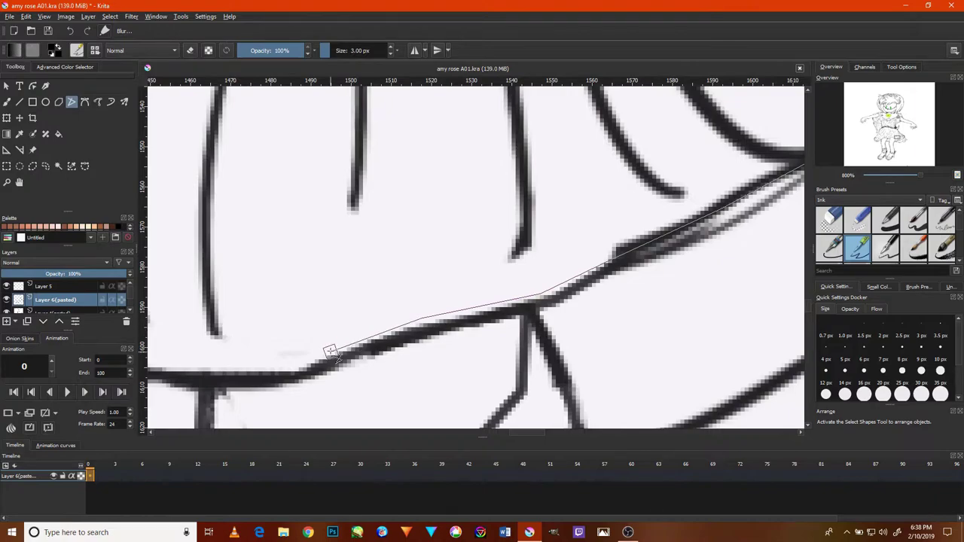
pyautogui.click(286, 369)
# Continue points through the hem's dips and rises, finishing the first hem curve as ink.
pyautogui.moveTo(279, 366); pyautogui.dragTo(476, 321)
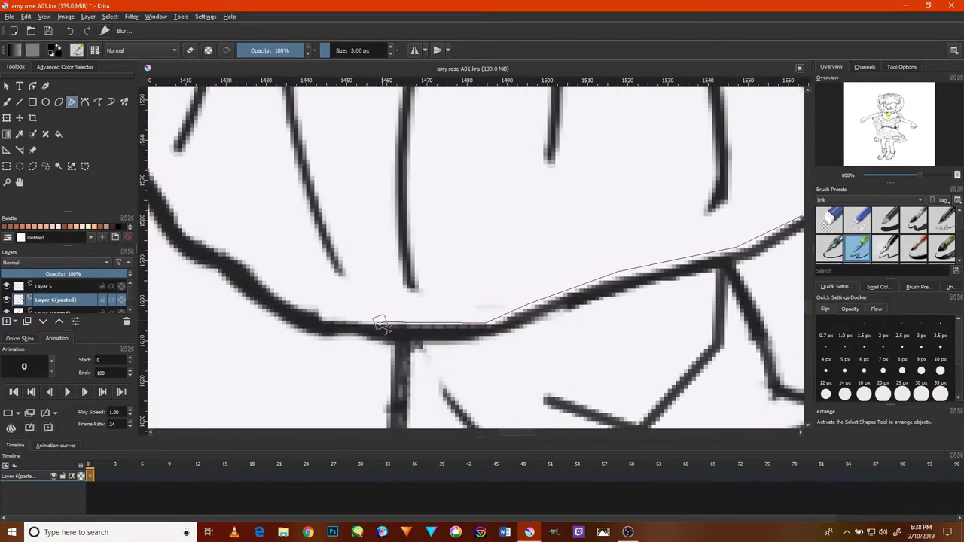
pyautogui.click(311, 315)
pyautogui.moveTo(251, 250); pyautogui.dragTo(301, 322)
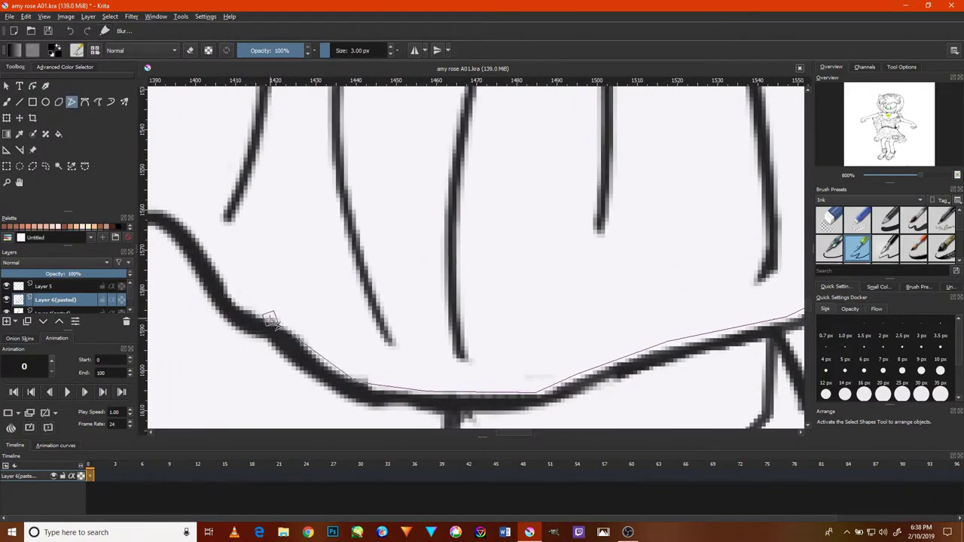
pyautogui.click(233, 292)
pyautogui.click(206, 242)
pyautogui.moveTo(172, 220); pyautogui.dragTo(331, 305)
pyautogui.click(331, 303)
pyautogui.click(290, 300)
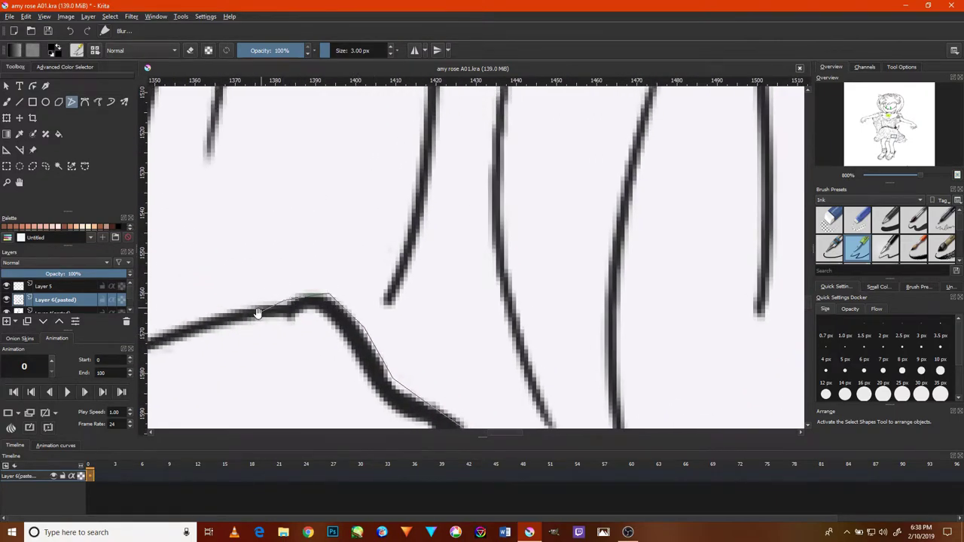
pyautogui.moveTo(202, 313); pyautogui.dragTo(352, 260)
pyautogui.click(340, 269)
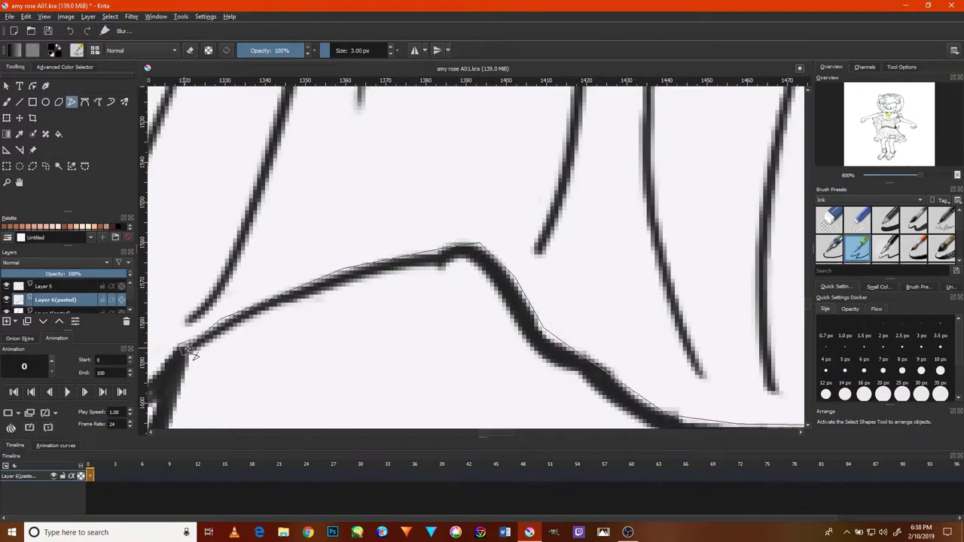
pyautogui.doubleClick(198, 348)
# Ink a second curve along the next section of the wavy hem.
pyautogui.moveTo(257, 320); pyautogui.dragTo(445, 246)
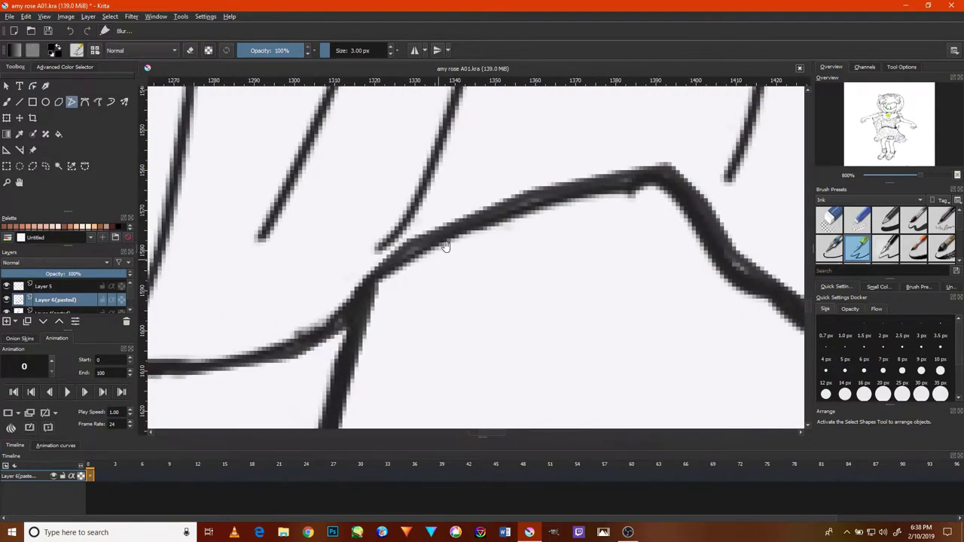
pyautogui.click(364, 273)
pyautogui.moveTo(258, 347); pyautogui.dragTo(396, 297)
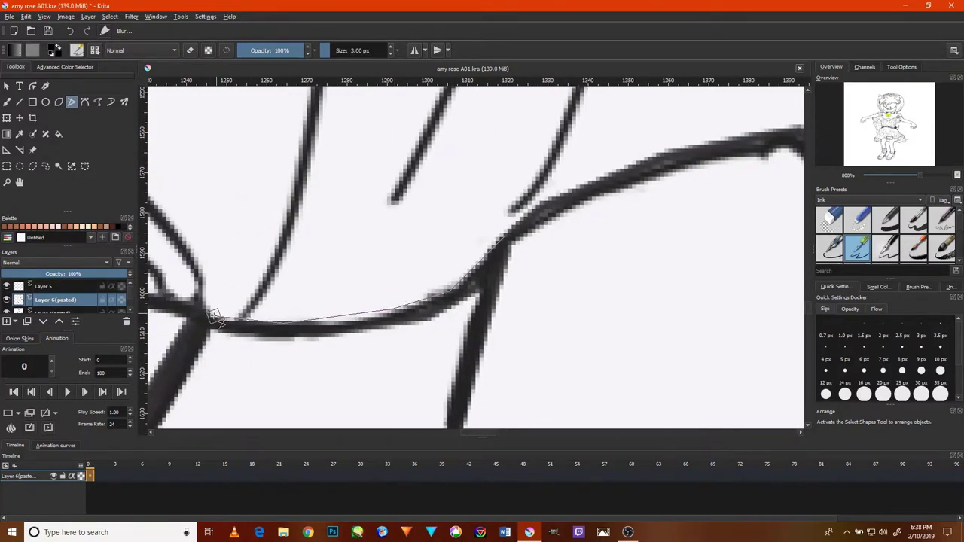
pyautogui.moveTo(215, 316); pyautogui.dragTo(402, 311)
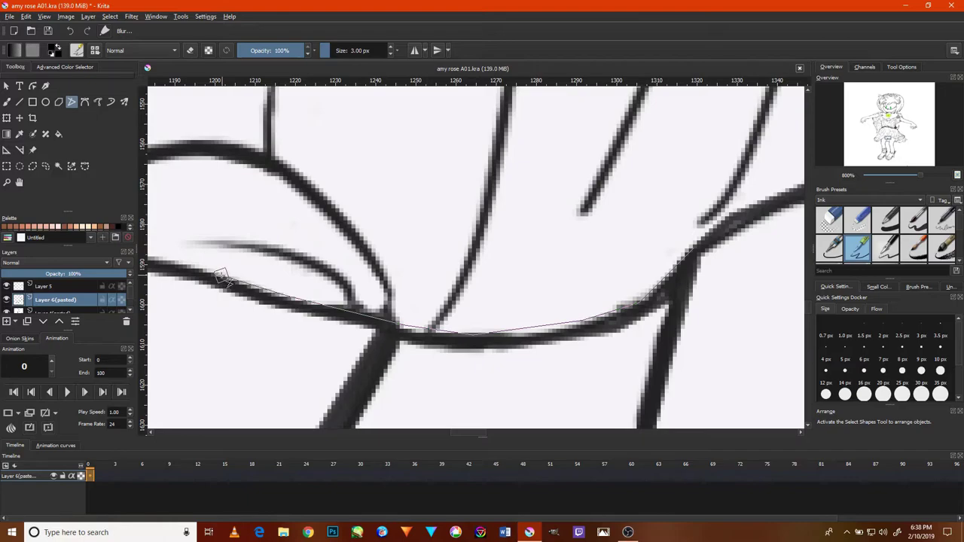
pyautogui.moveTo(223, 277); pyautogui.dragTo(434, 314)
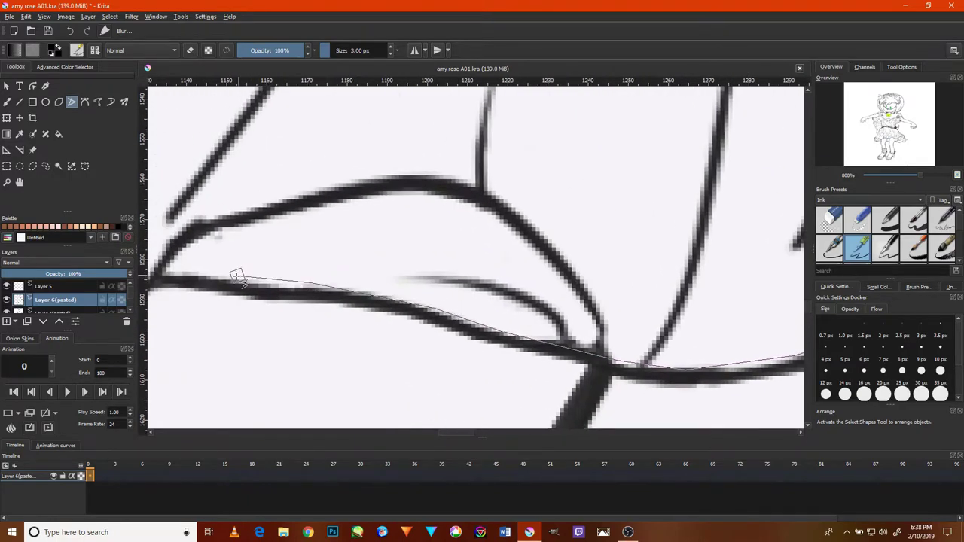
pyautogui.doubleClick(167, 288)
pyautogui.moveTo(218, 303); pyautogui.dragTo(591, 308)
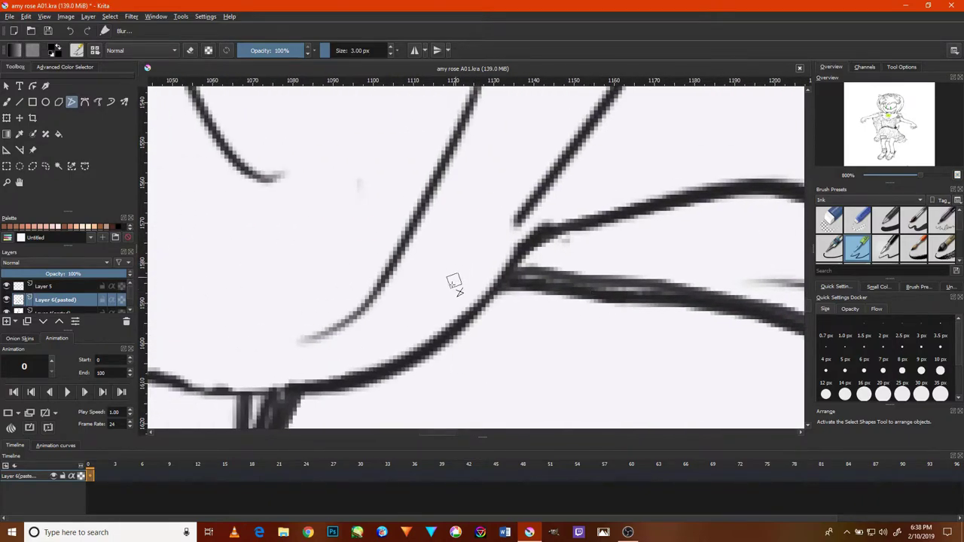
# Trace the hem line from the line junction leftward and commit it as ink with Enter.
pyautogui.scroll(-2, 433, 313)
pyautogui.scroll(-2, 436, 308)
pyautogui.scroll(2, 448, 305)
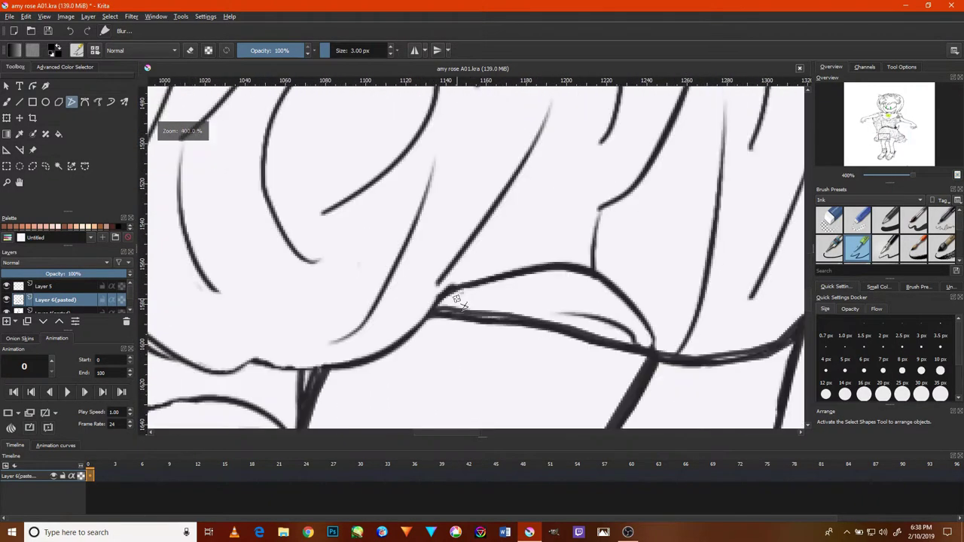
pyautogui.scroll(2, 444, 300)
pyautogui.click(437, 295)
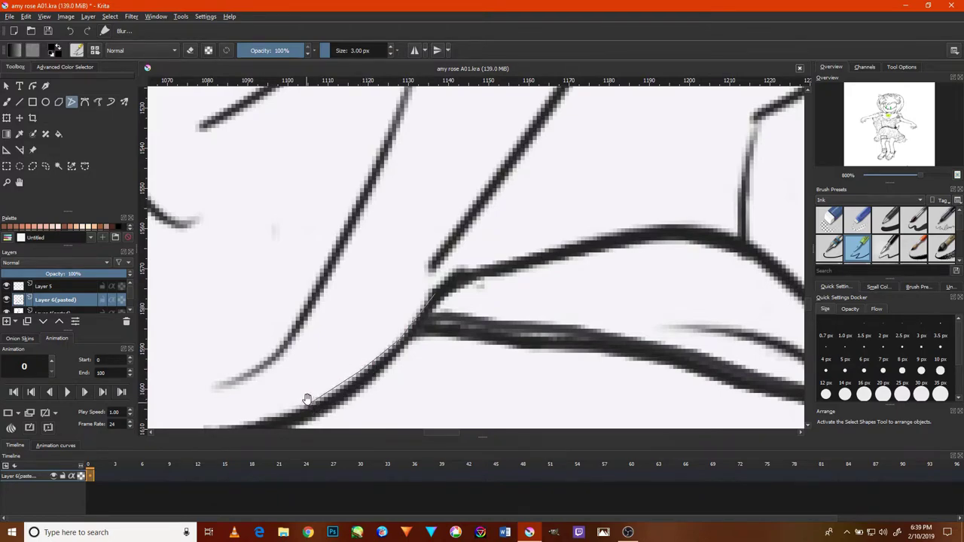
pyautogui.moveTo(307, 399); pyautogui.dragTo(484, 297)
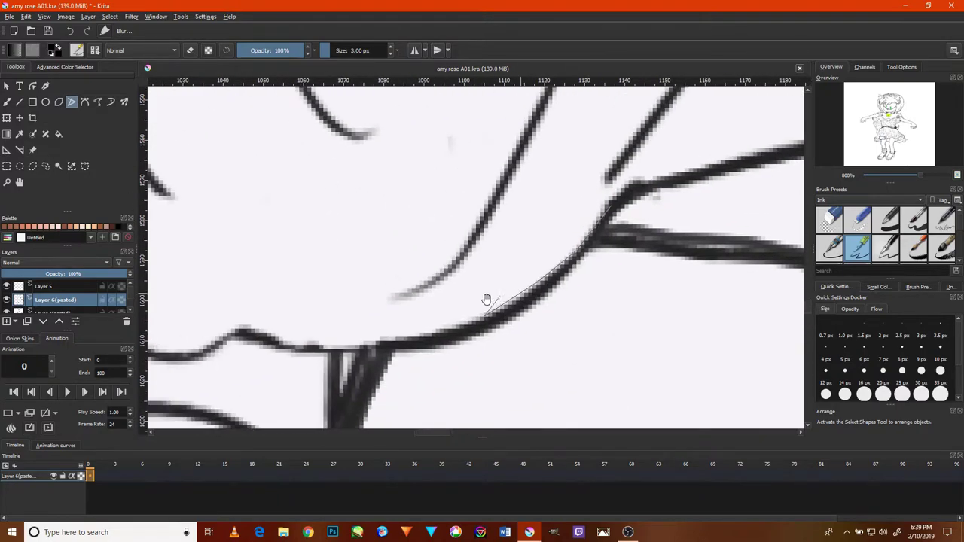
pyautogui.click(309, 349)
pyautogui.moveTo(222, 350); pyautogui.dragTo(380, 339)
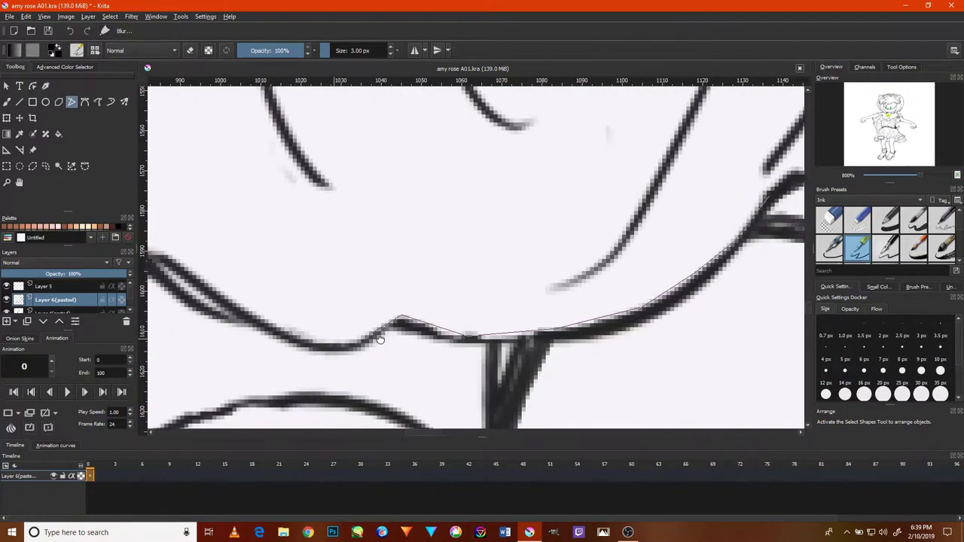
pyautogui.click(336, 346)
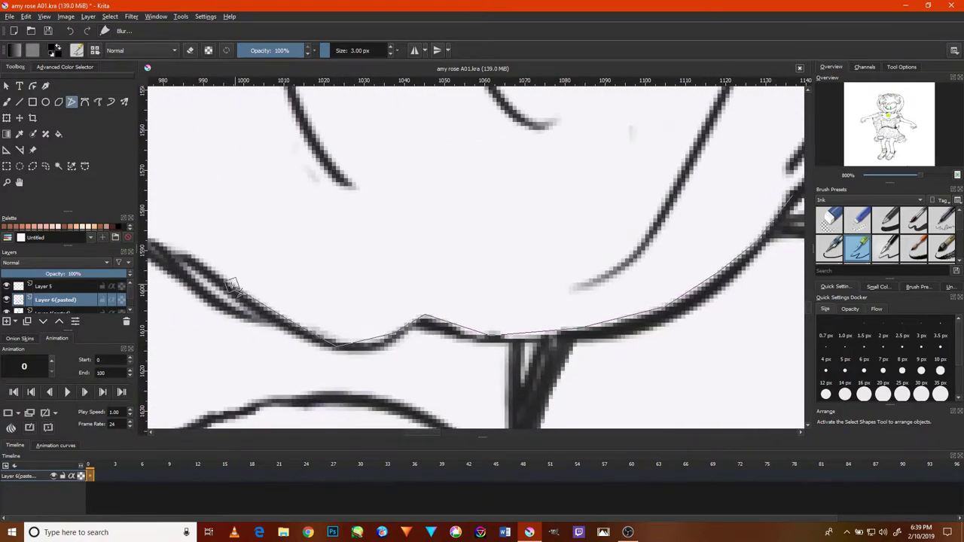
pyautogui.moveTo(233, 285); pyautogui.dragTo(385, 345)
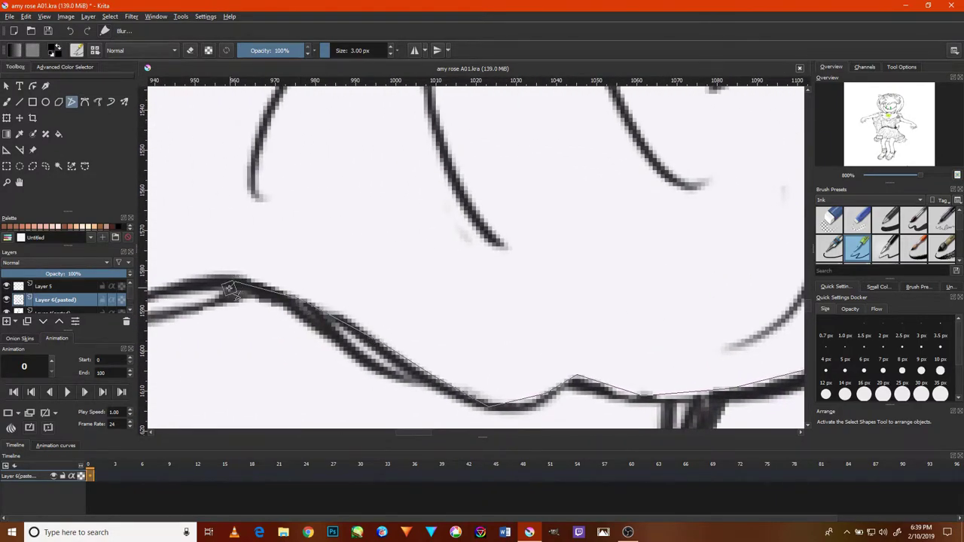
pyautogui.press('Return')
# Ink a short fold line across the skirt hem.
pyautogui.scroll(2, 249, 297)
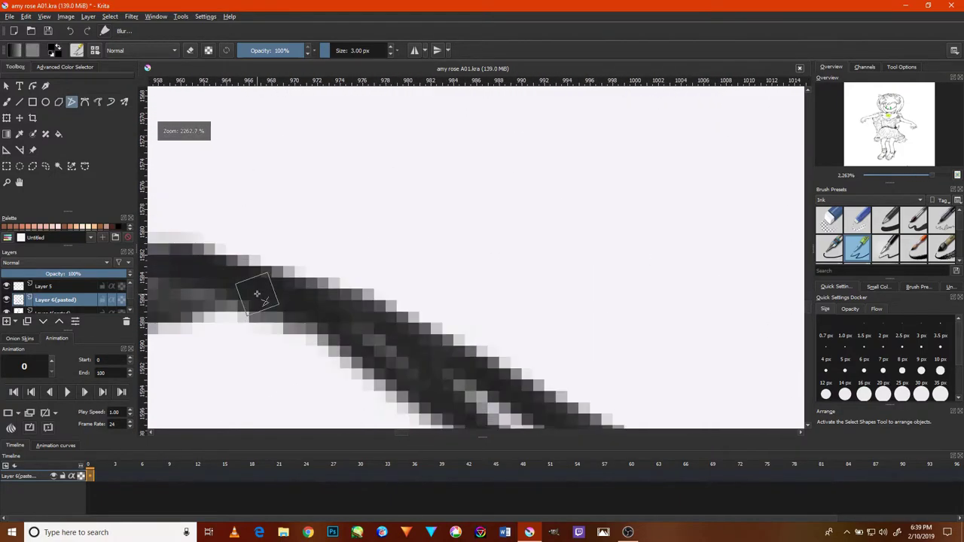
pyautogui.scroll(-4, 249, 297)
pyautogui.scroll(-2, 249, 297)
pyautogui.scroll(-2, 241, 301)
pyautogui.scroll(3, 241, 301)
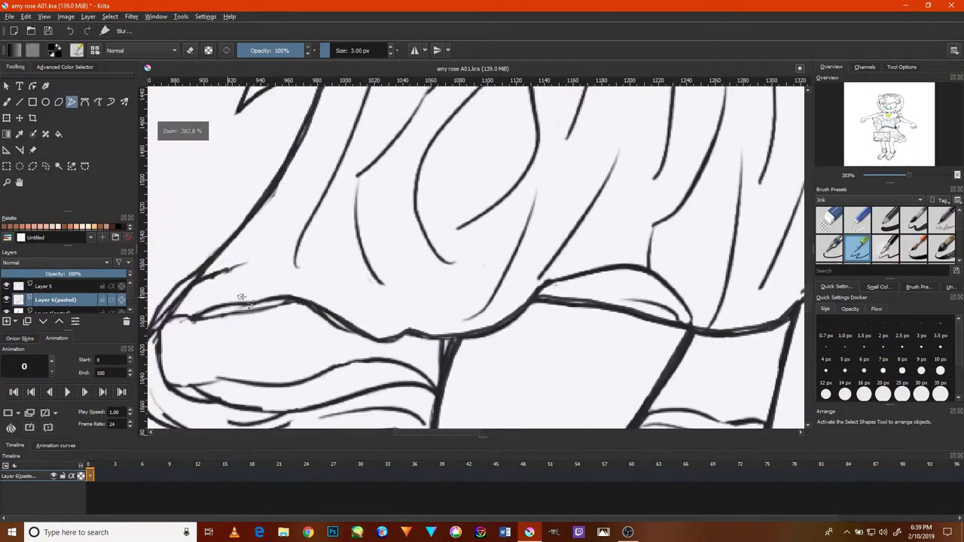
pyautogui.scroll(3, 241, 301)
pyautogui.scroll(-2, 324, 302)
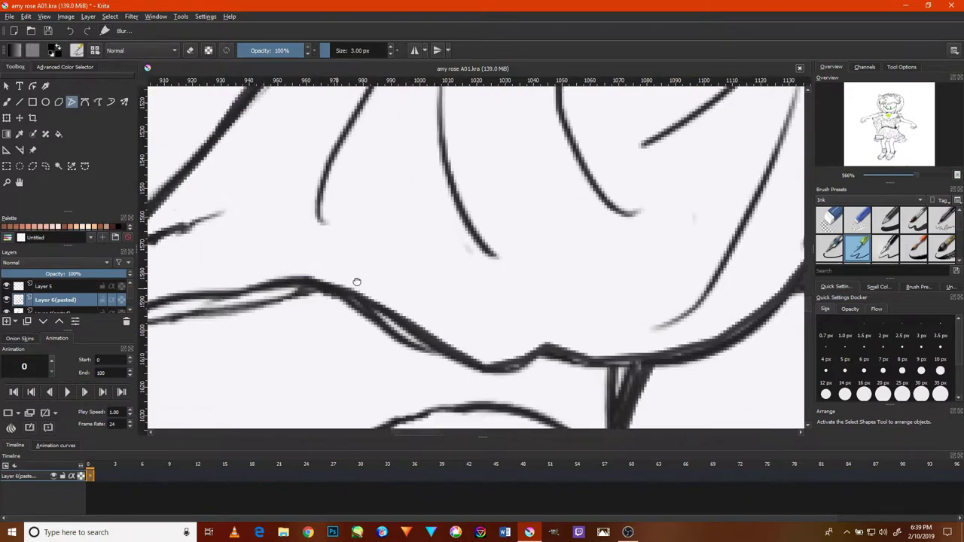
pyautogui.scroll(2, 226, 292)
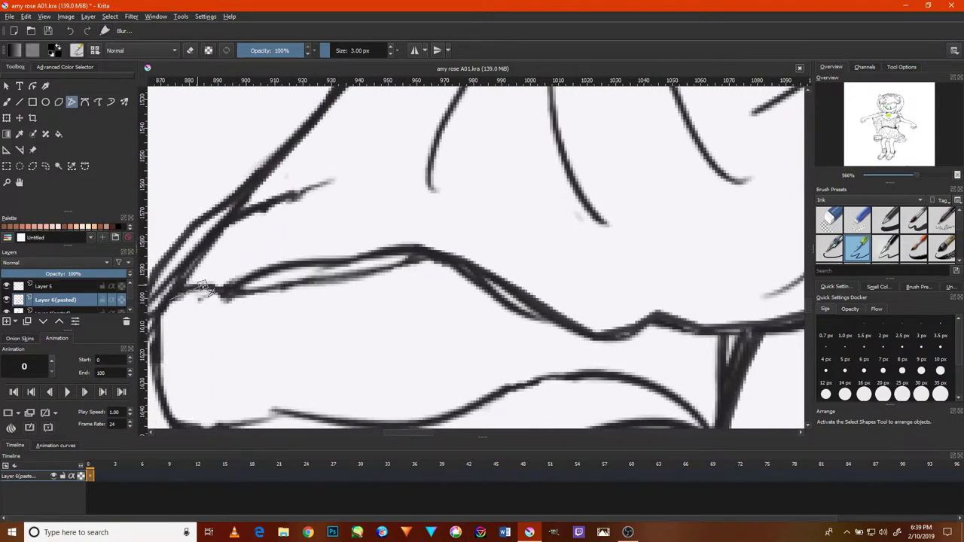
pyautogui.click(226, 295)
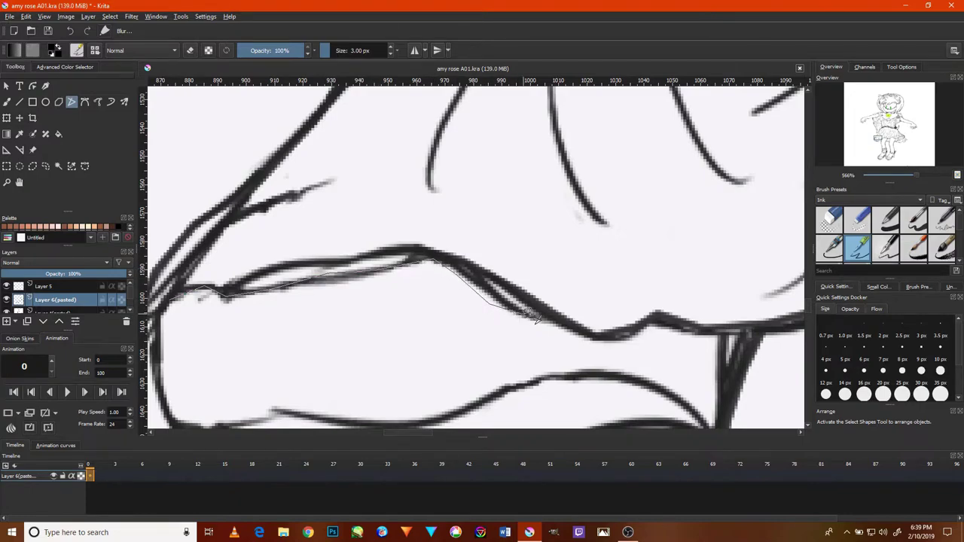
pyautogui.doubleClick(531, 284)
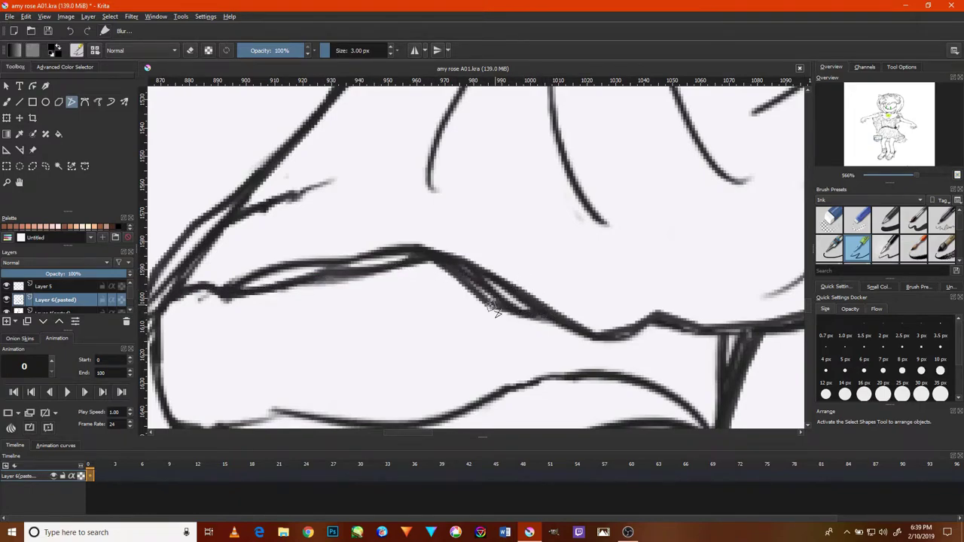
# Finish the stroke along the skirt's lower-left edge, then zoom out toward the legs and sandals.
pyautogui.keyDown('ctrl'); pyautogui.scroll(-3, 494, 309); pyautogui.keyUp('ctrl')
pyautogui.keyDown('ctrl'); pyautogui.scroll(-3, 494, 308); pyautogui.keyUp('ctrl')
pyautogui.keyDown('ctrl'); pyautogui.scroll(-2, 493, 309); pyautogui.keyUp('ctrl')
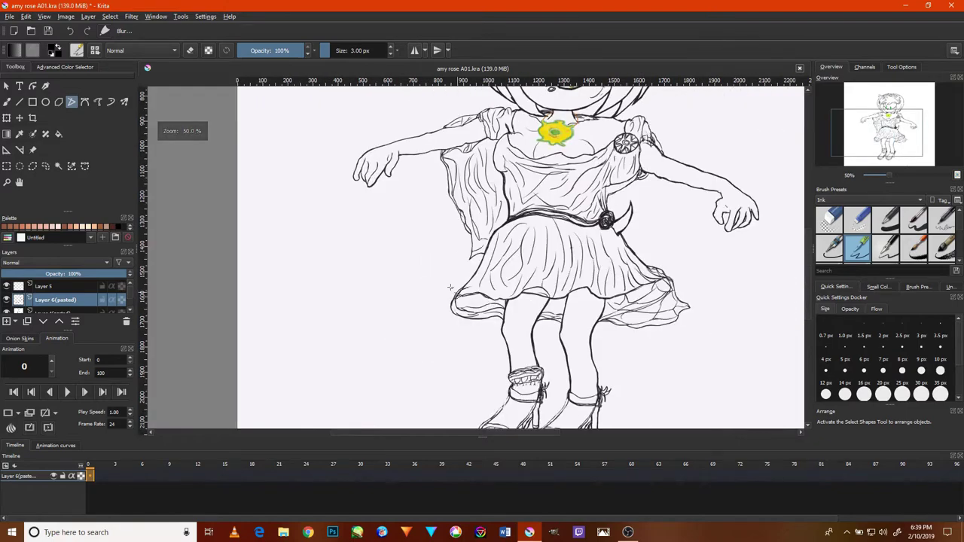
pyautogui.keyDown('ctrl'); pyautogui.scroll(3, 450, 286); pyautogui.keyUp('ctrl')
pyautogui.keyDown('ctrl'); pyautogui.scroll(3, 451, 287); pyautogui.keyUp('ctrl')
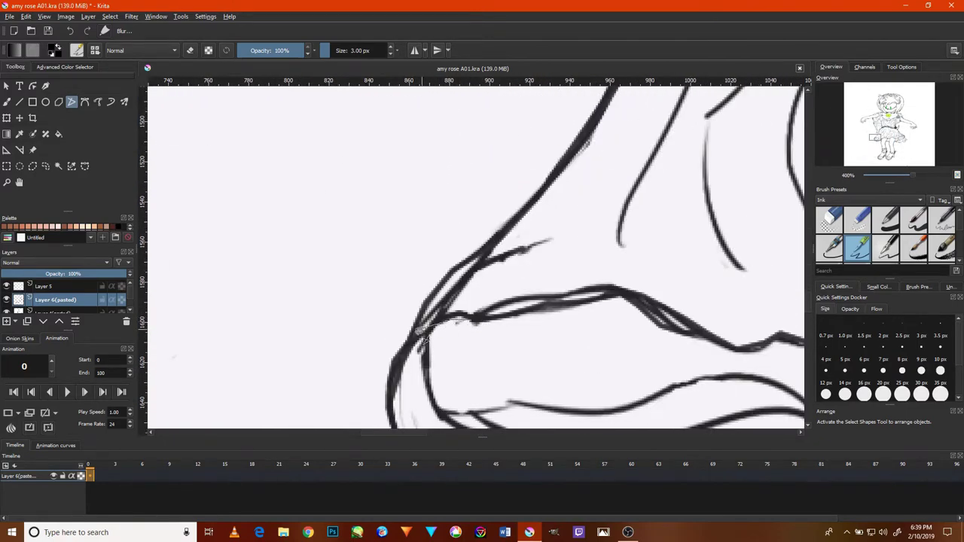
pyautogui.doubleClick(393, 422)
pyautogui.keyDown('ctrl'); pyautogui.scroll(-1, 456, 354); pyautogui.keyUp('ctrl')
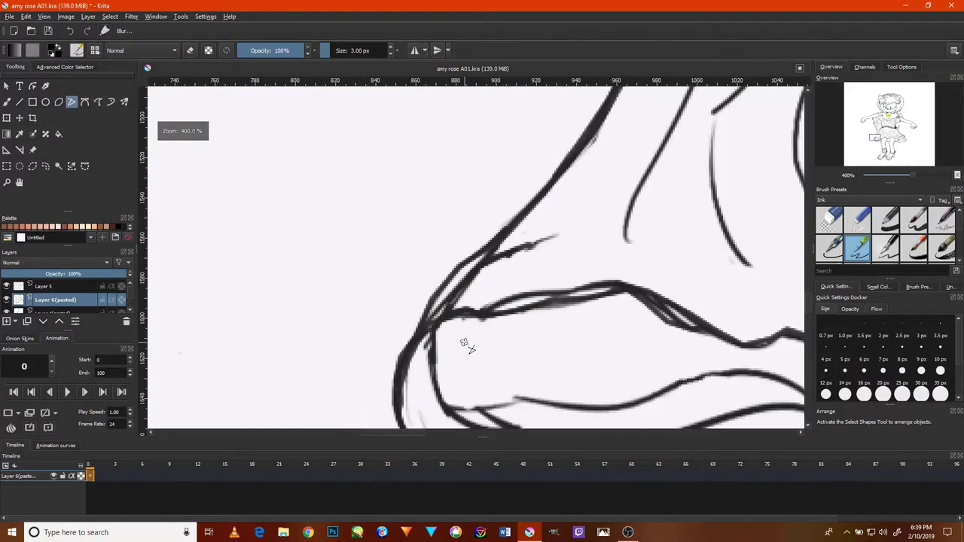
pyautogui.keyDown('ctrl'); pyautogui.scroll(-2, 460, 350); pyautogui.keyUp('ctrl')
pyautogui.keyDown('ctrl'); pyautogui.scroll(-2, 464, 345); pyautogui.keyUp('ctrl')
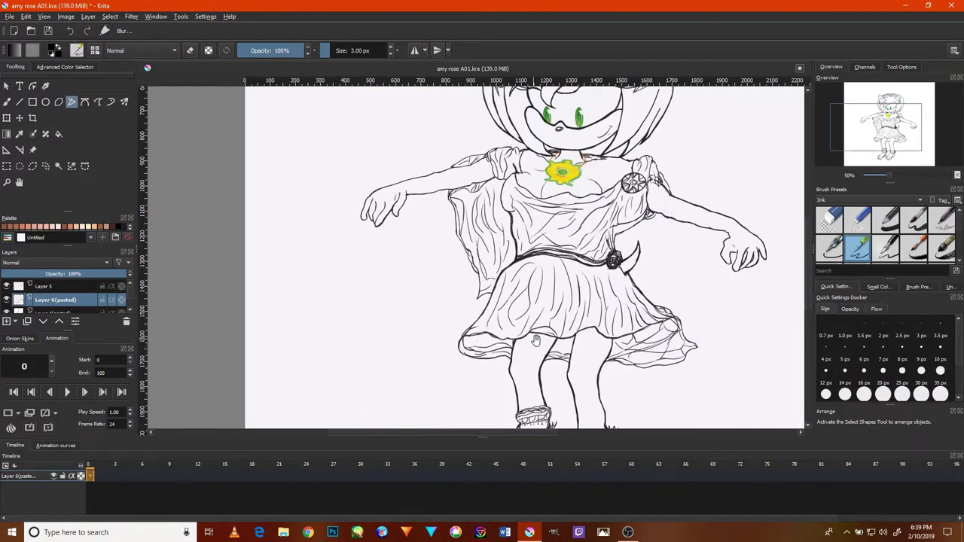
pyautogui.moveTo(534, 331); pyautogui.dragTo(542, 197)
# Trace the leg outline down toward the sandal with bezier nodes.
pyautogui.keyDown('ctrl'); pyautogui.scroll(2, 558, 298); pyautogui.keyUp('ctrl')
pyautogui.keyDown('ctrl'); pyautogui.scroll(3, 561, 297); pyautogui.keyUp('ctrl')
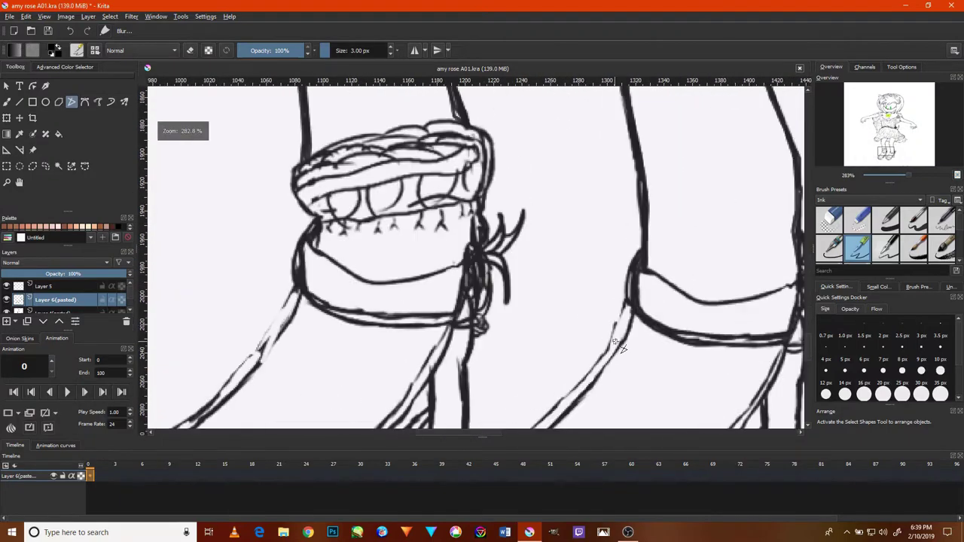
pyautogui.keyDown('ctrl'); pyautogui.scroll(2, 610, 286); pyautogui.keyUp('ctrl')
pyautogui.keyDown('ctrl'); pyautogui.scroll(2, 648, 256); pyautogui.keyUp('ctrl')
pyautogui.click(649, 223)
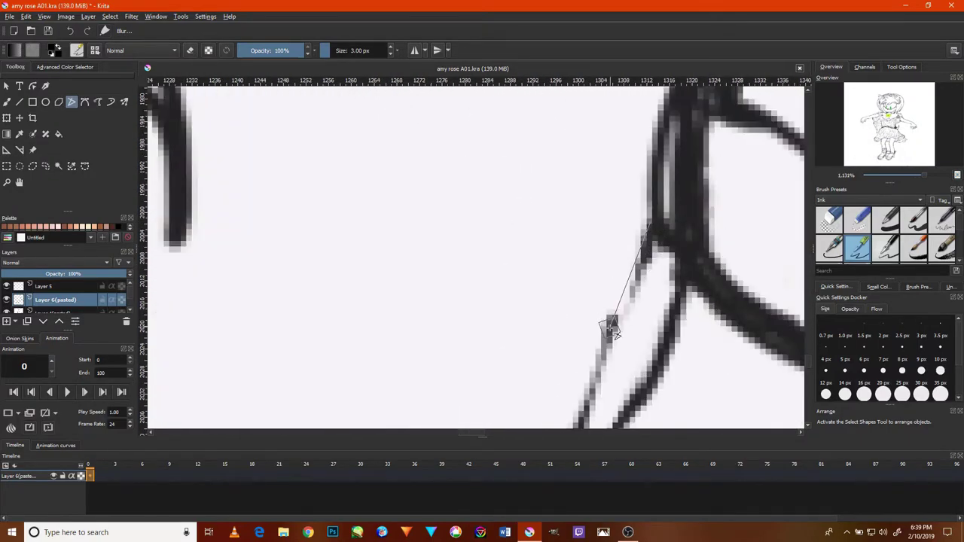
pyautogui.moveTo(591, 356); pyautogui.dragTo(667, 221)
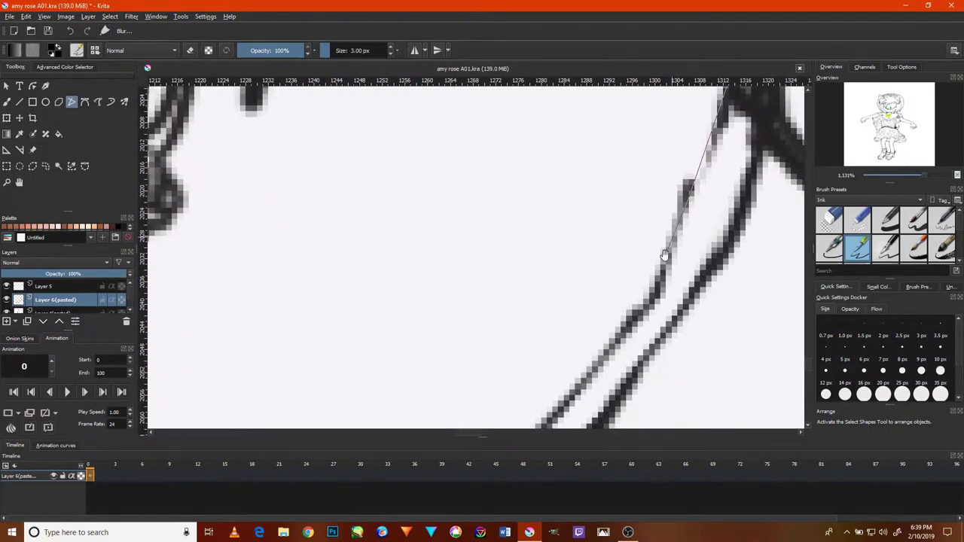
pyautogui.moveTo(595, 367); pyautogui.dragTo(696, 239)
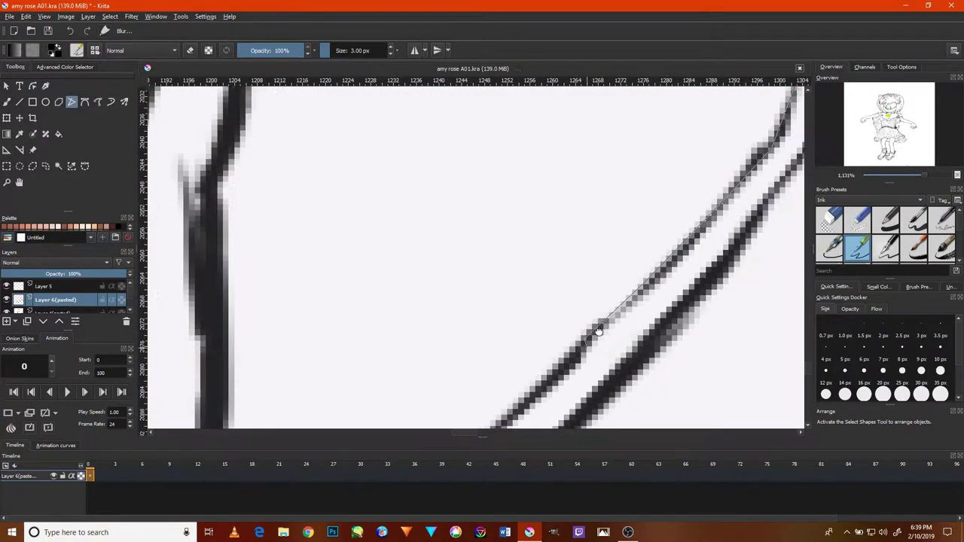
pyautogui.moveTo(561, 374); pyautogui.dragTo(629, 306)
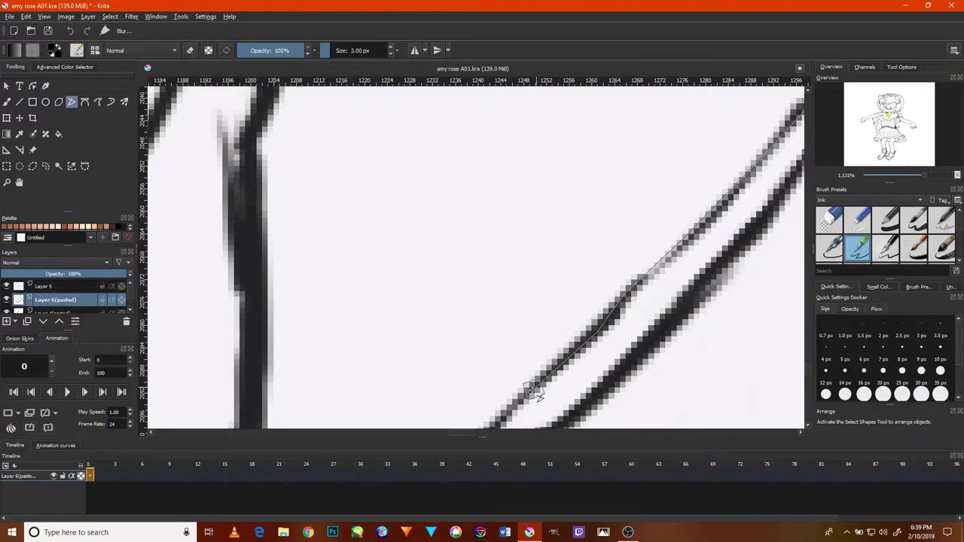
pyautogui.moveTo(536, 382); pyautogui.dragTo(585, 308)
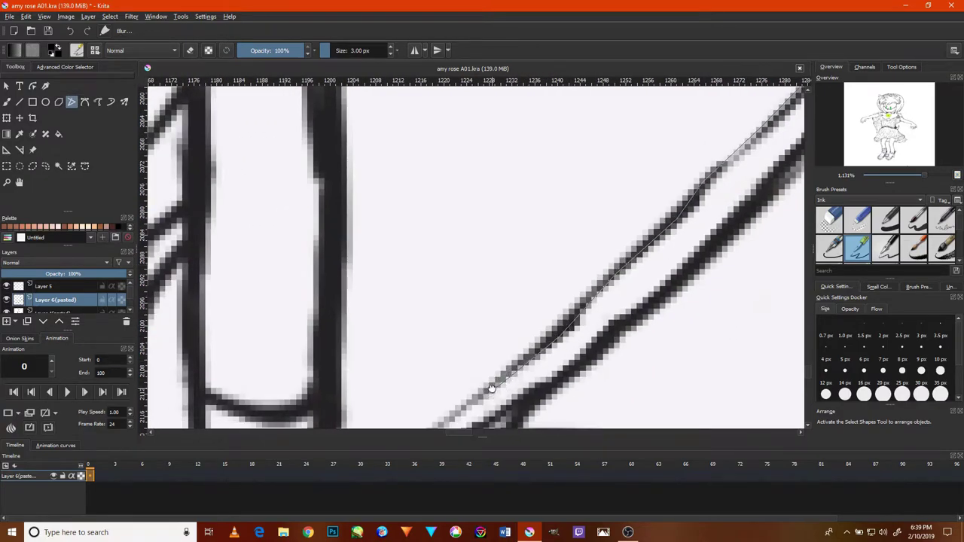
pyautogui.moveTo(486, 385); pyautogui.dragTo(527, 328)
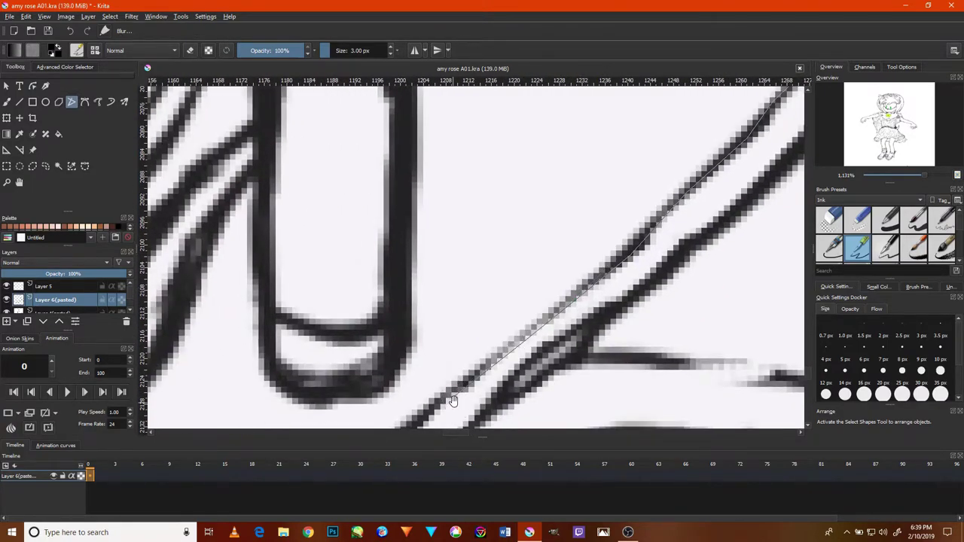
pyautogui.moveTo(454, 397); pyautogui.dragTo(509, 323)
pyautogui.click(479, 317)
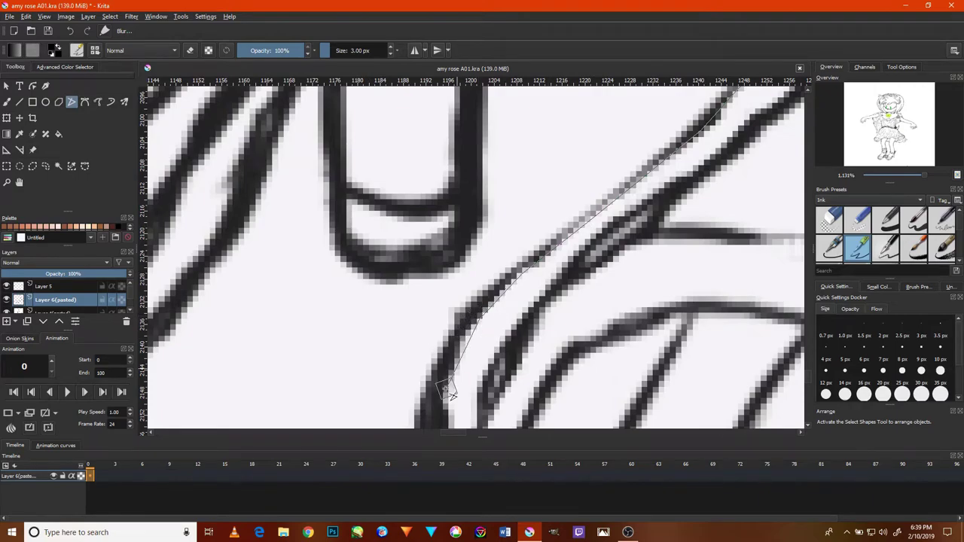
# Continue the outline around the heel and underside of the foot to the toes, committing it as ink.
pyautogui.moveTo(442, 416); pyautogui.dragTo(452, 301)
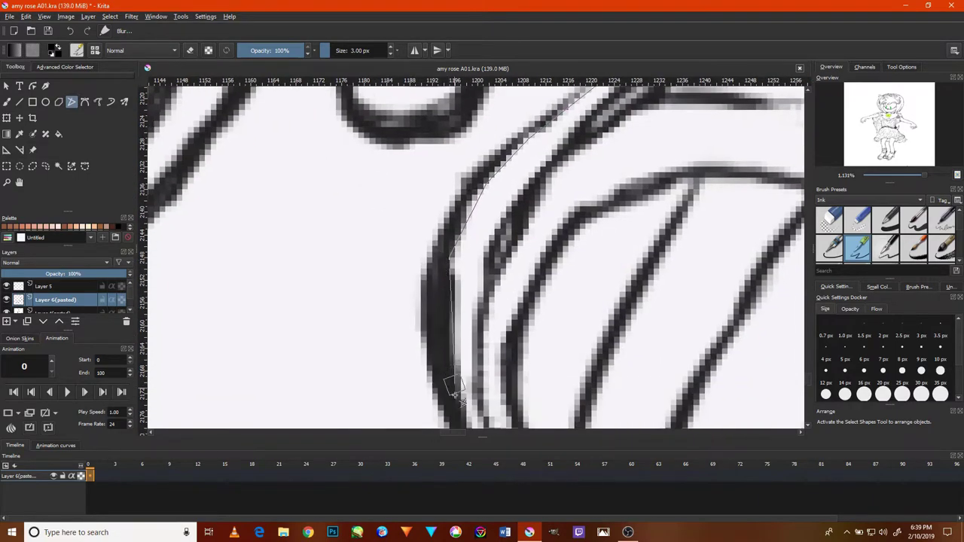
pyautogui.moveTo(456, 377); pyautogui.dragTo(463, 286)
pyautogui.moveTo(467, 369); pyautogui.dragTo(413, 256)
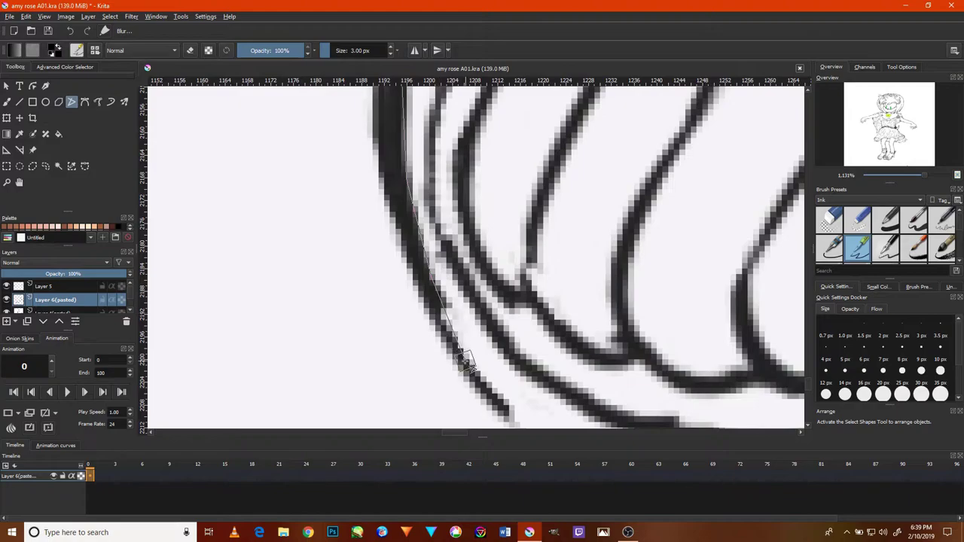
pyautogui.moveTo(467, 369); pyautogui.dragTo(413, 256)
pyautogui.click(467, 359)
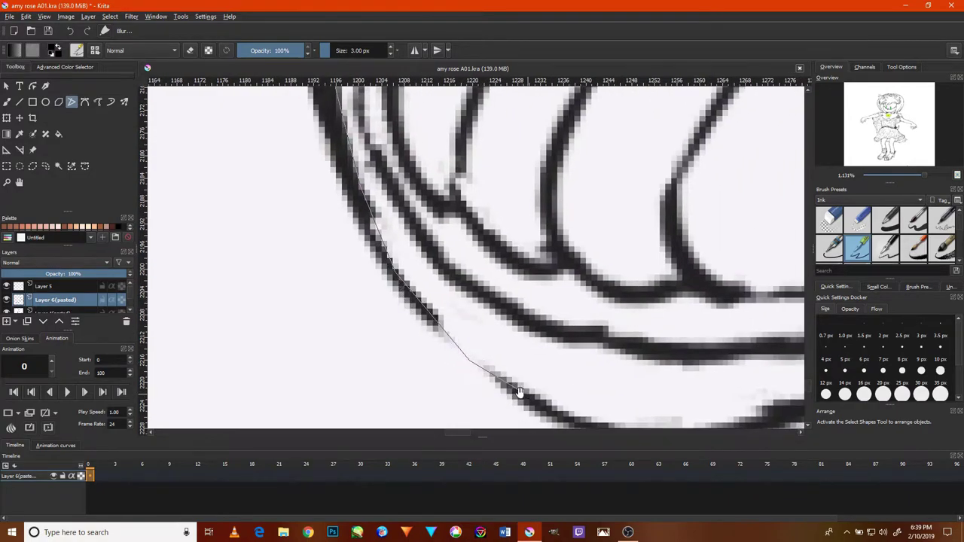
pyautogui.moveTo(519, 392); pyautogui.dragTo(456, 348)
pyautogui.click(640, 392)
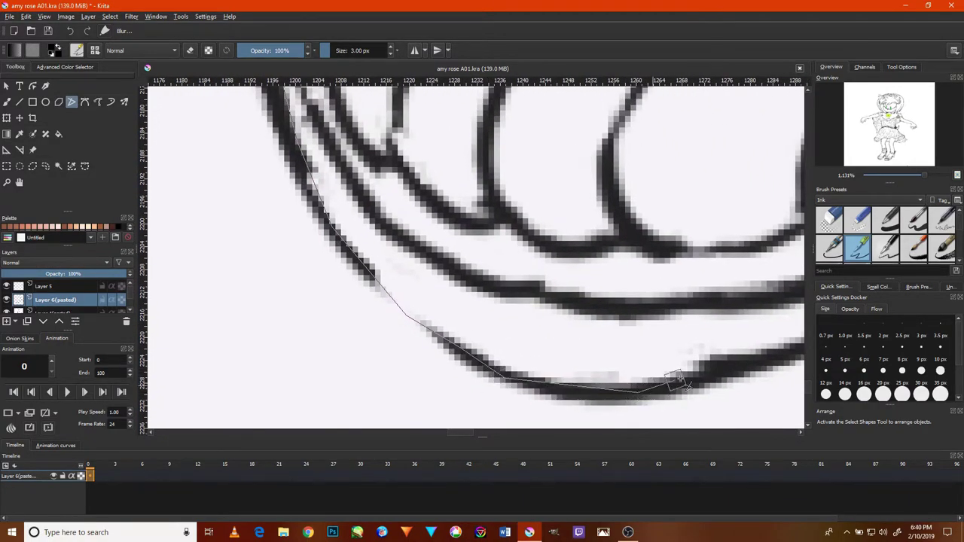
pyautogui.moveTo(731, 366); pyautogui.dragTo(555, 374)
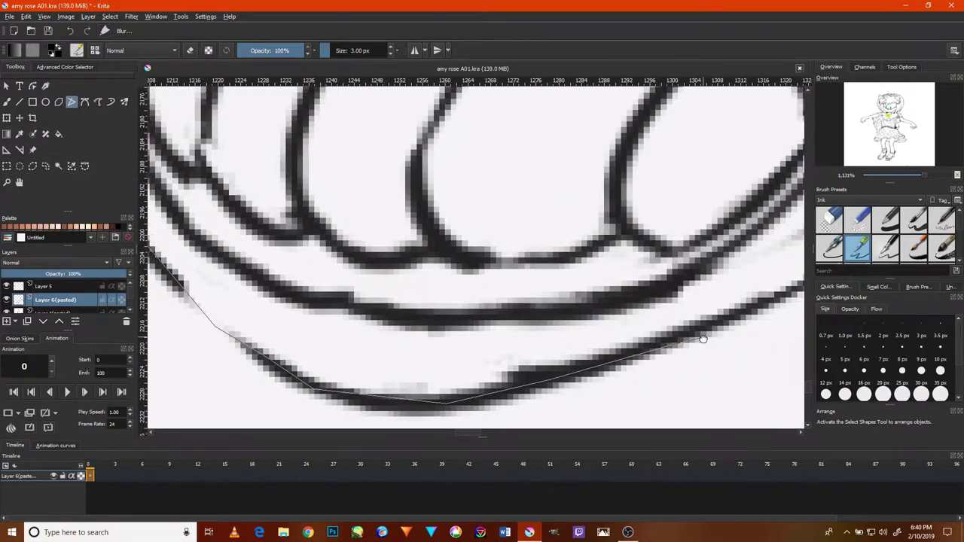
pyautogui.moveTo(702, 339); pyautogui.dragTo(653, 344)
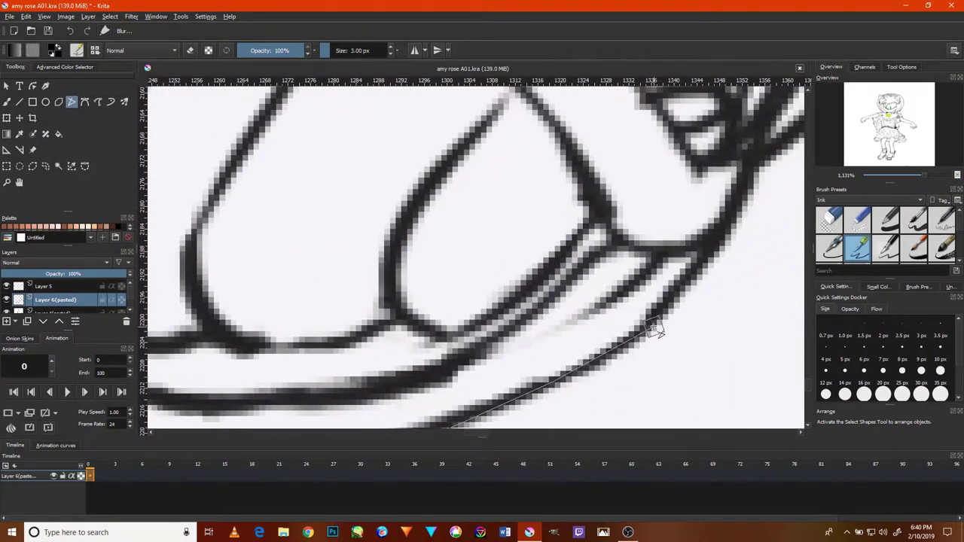
pyautogui.click(653, 327)
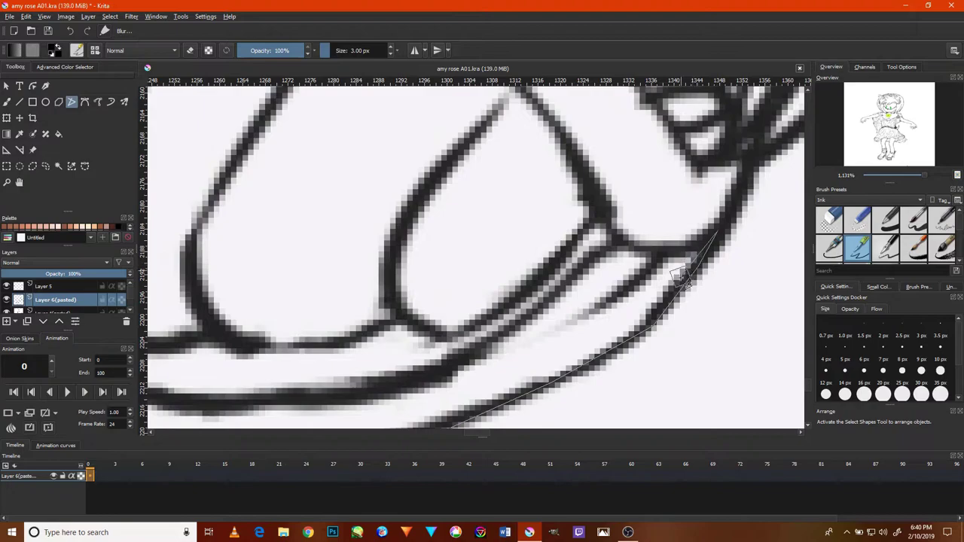
pyautogui.doubleClick(676, 292)
# Start a new path along the toe line and lower foot outline.
pyautogui.scroll(-5, 639, 309)
pyautogui.scroll(4, 639, 309)
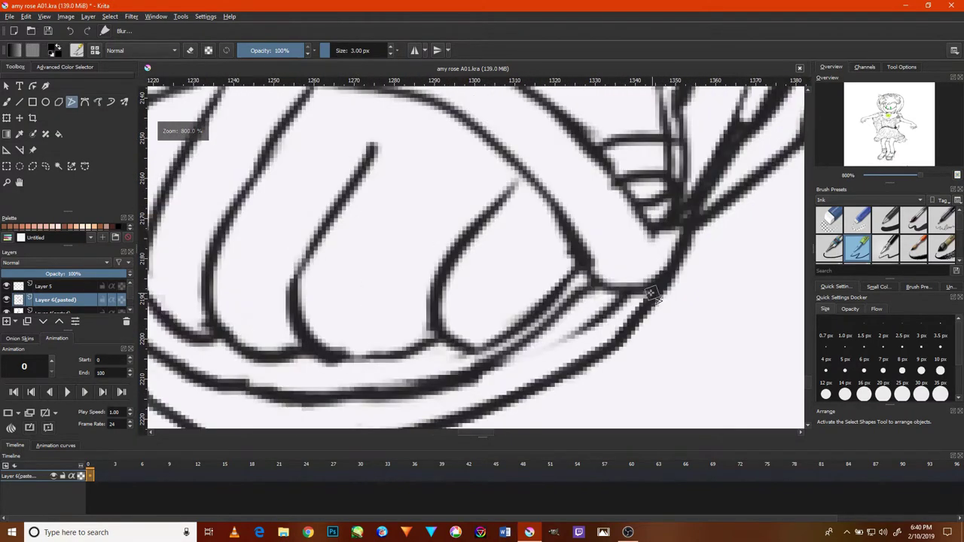
pyautogui.click(625, 300)
pyautogui.click(570, 333)
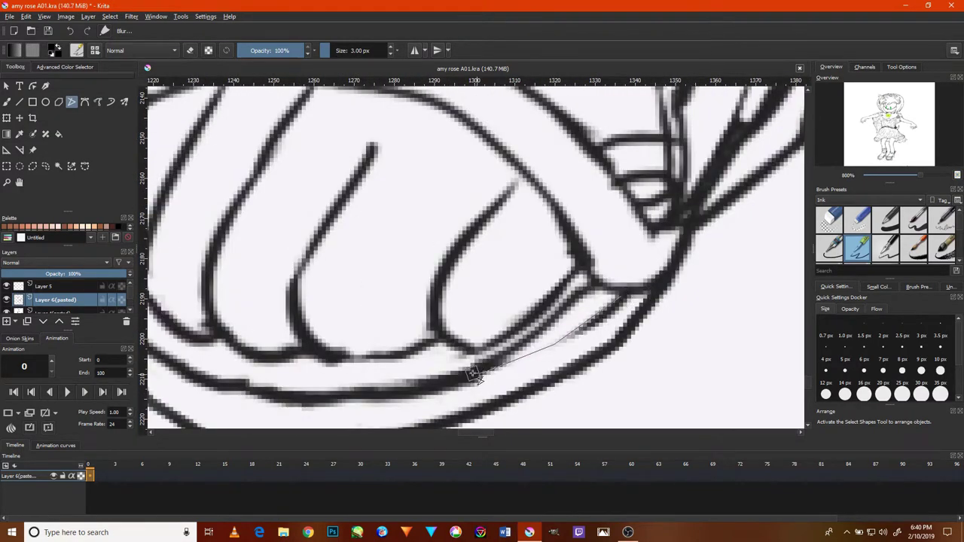
pyautogui.click(386, 396)
pyautogui.moveTo(291, 399); pyautogui.dragTo(416, 414)
pyautogui.click(421, 418)
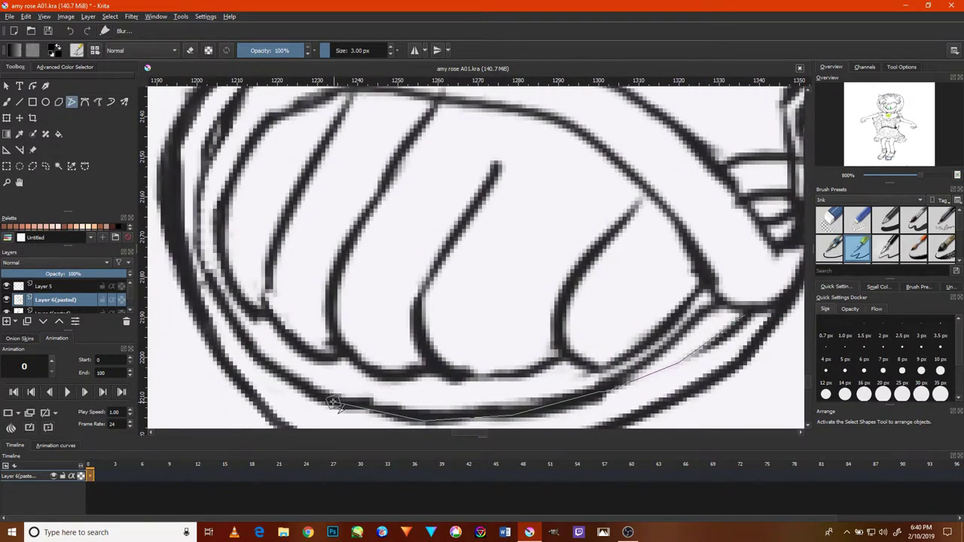
pyautogui.click(254, 363)
# Extend that path up the left outline to the strap and commit it as ink.
pyautogui.click(203, 161)
pyautogui.moveTo(203, 162); pyautogui.dragTo(177, 290)
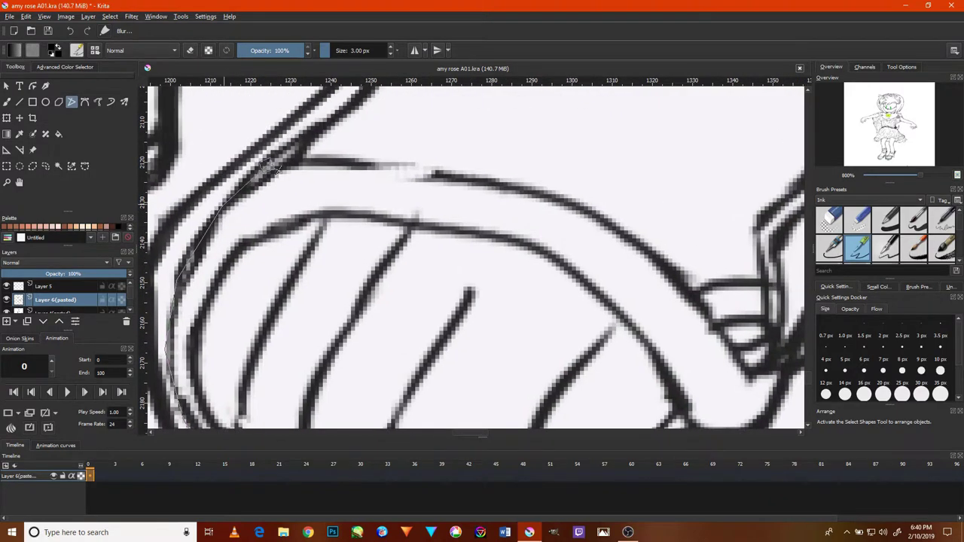
pyautogui.moveTo(320, 125); pyautogui.dragTo(248, 241)
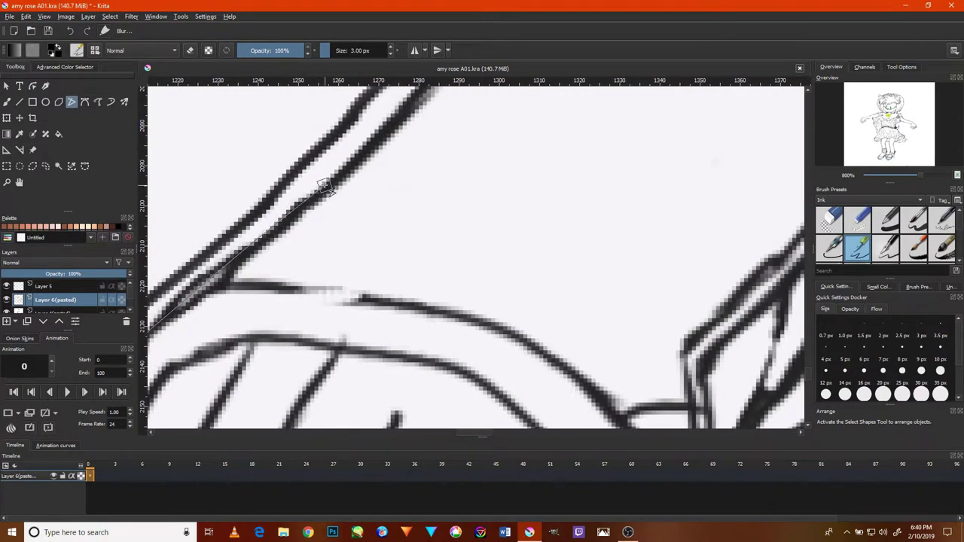
pyautogui.scroll(5, 355, 168)
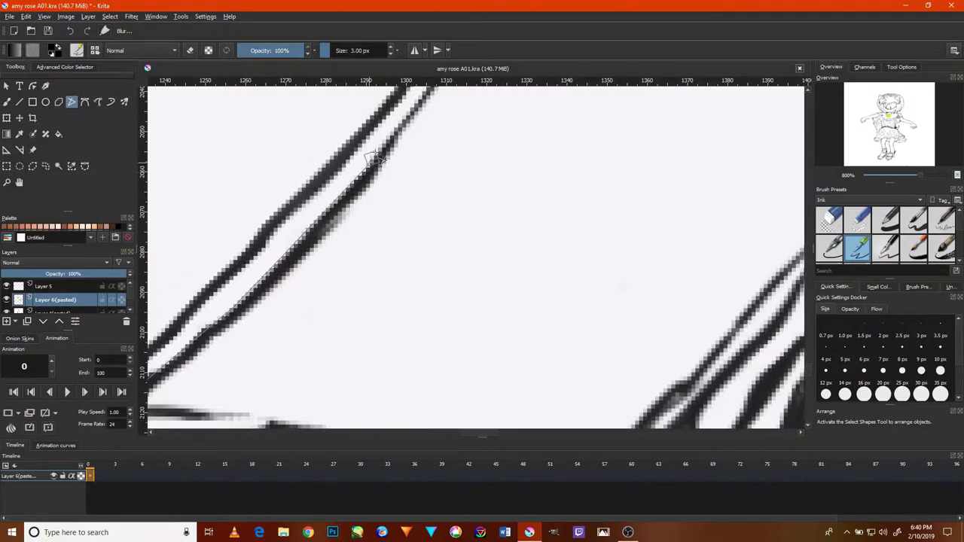
pyautogui.hscroll(3, 369, 192)
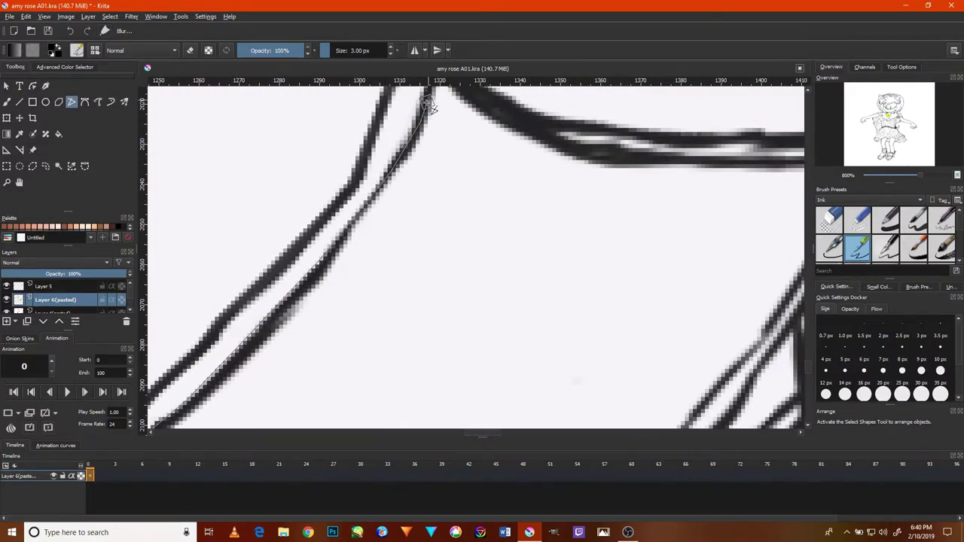
pyautogui.moveTo(427, 98); pyautogui.dragTo(383, 205)
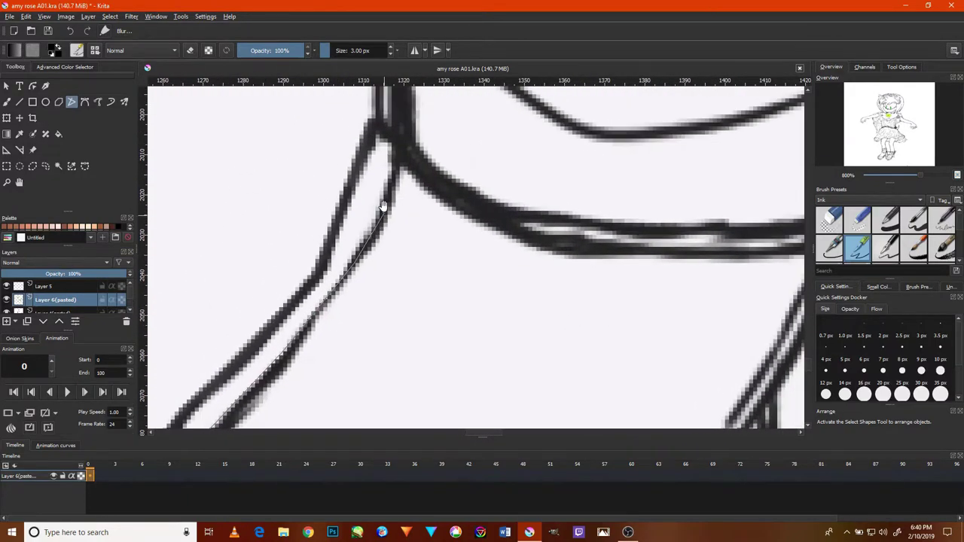
pyautogui.doubleClick(389, 150)
# Ink the lower and upper sandal strap lines as separate strokes.
pyautogui.click(467, 220)
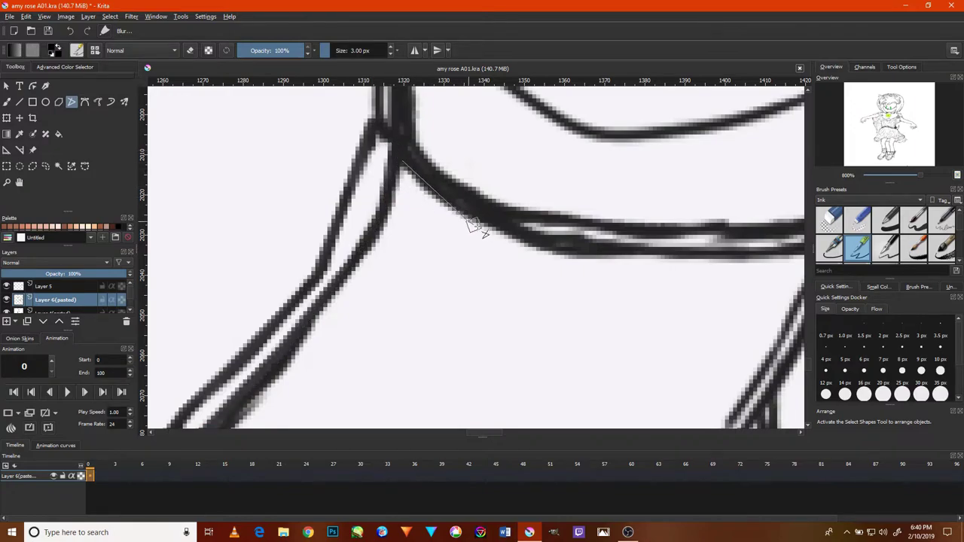
pyautogui.click(537, 247)
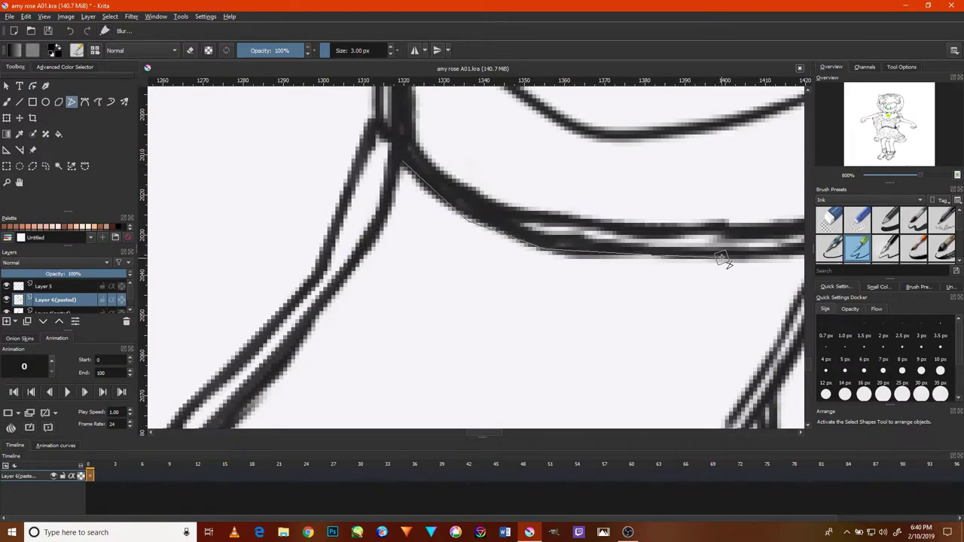
pyautogui.moveTo(727, 259); pyautogui.dragTo(689, 277)
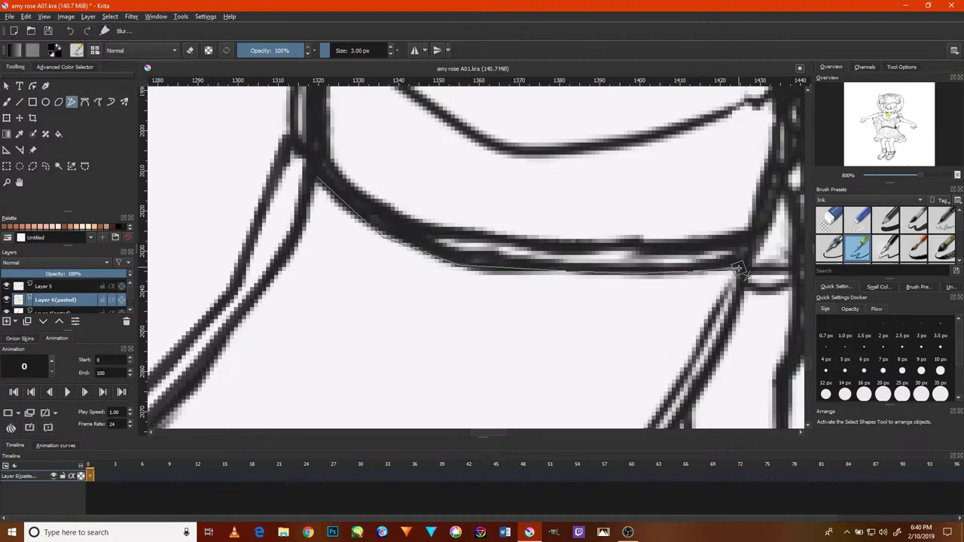
pyautogui.doubleClick(725, 243)
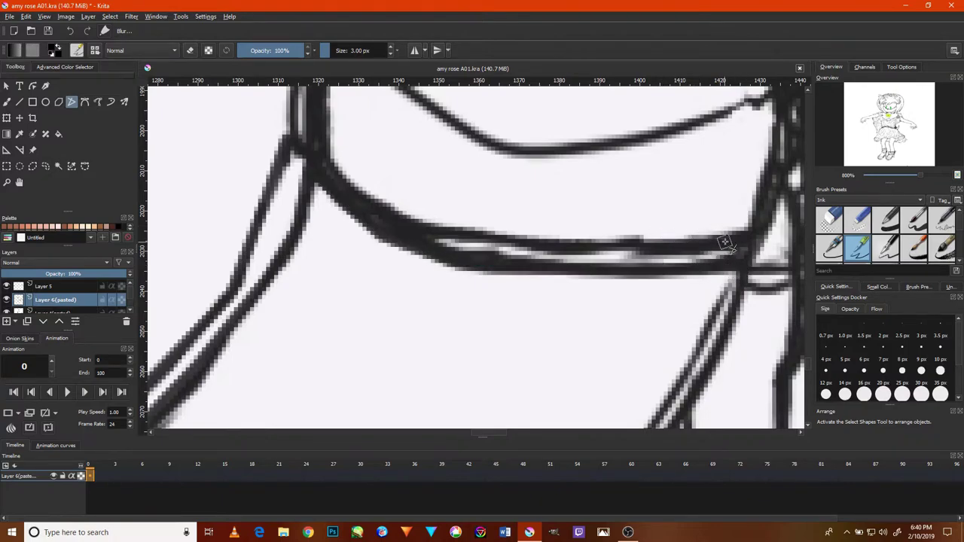
pyautogui.click(744, 229)
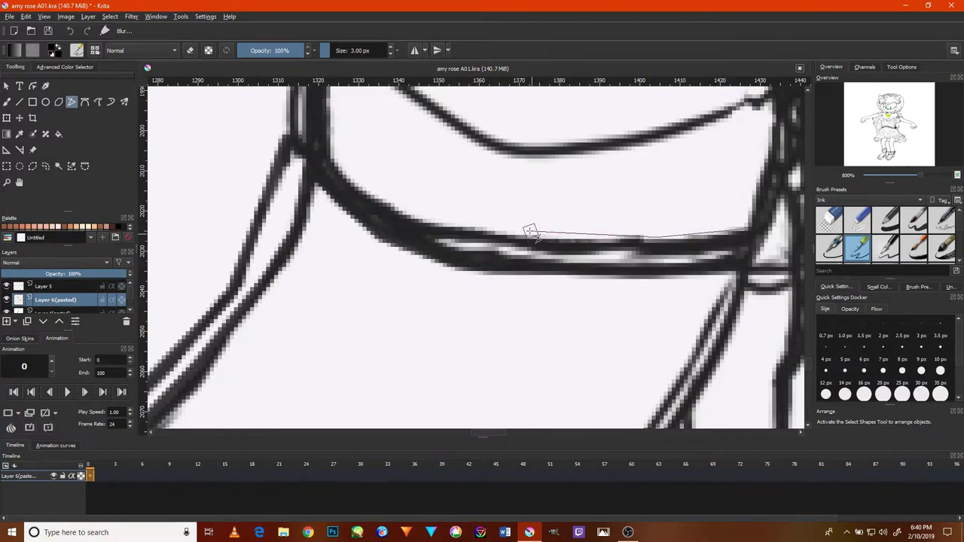
pyautogui.click(424, 224)
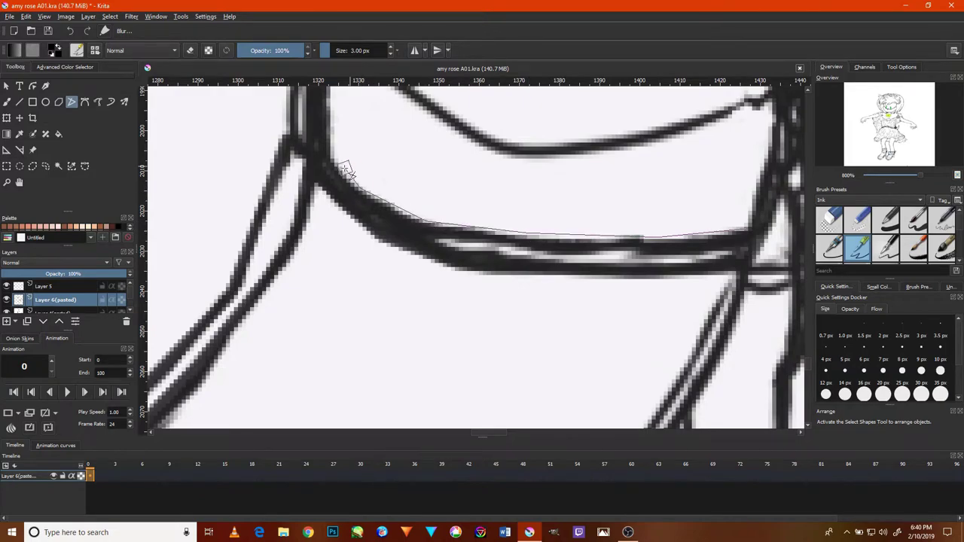
pyautogui.doubleClick(338, 168)
# Ink the next sketch curve and extend it with another curved stroke.
pyautogui.moveTo(485, 179); pyautogui.dragTo(425, 299)
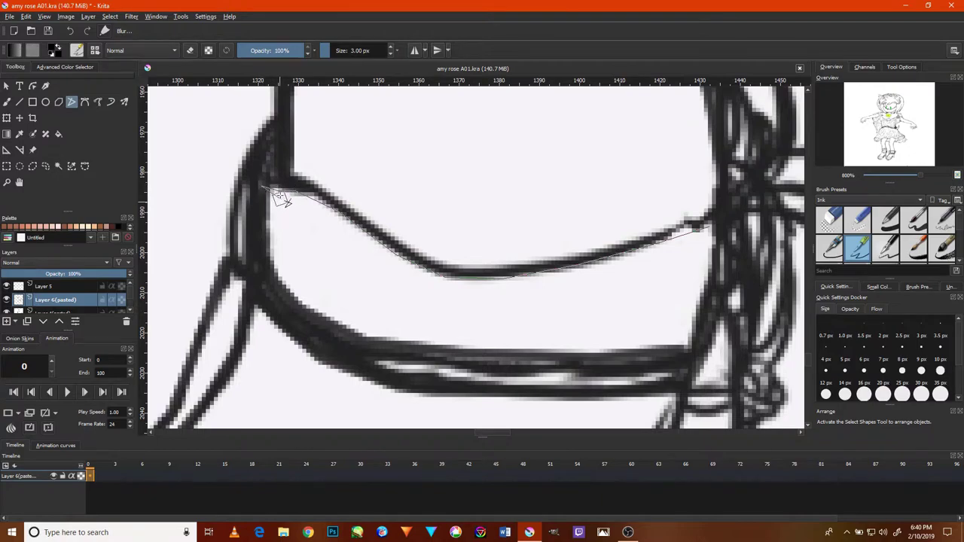
pyautogui.doubleClick(264, 193)
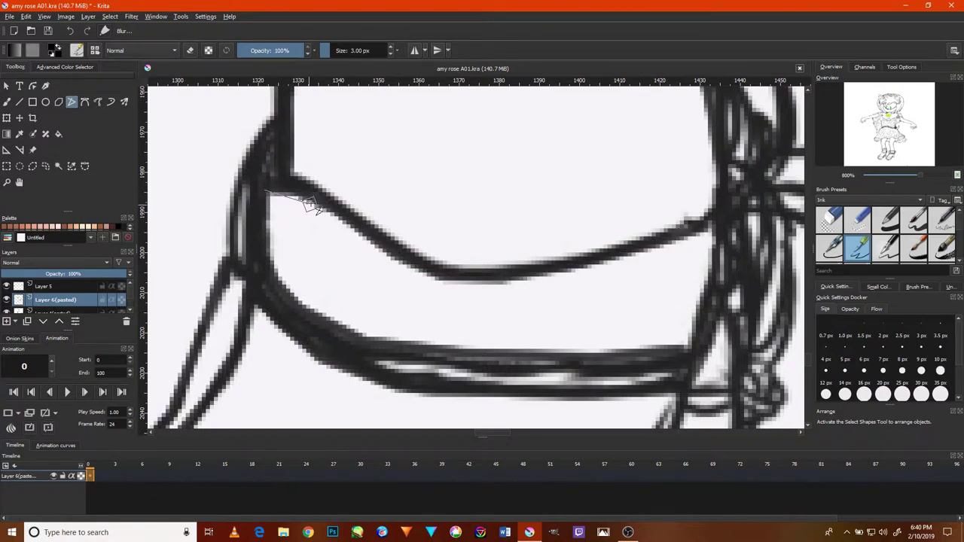
pyautogui.click(437, 281)
pyautogui.click(503, 285)
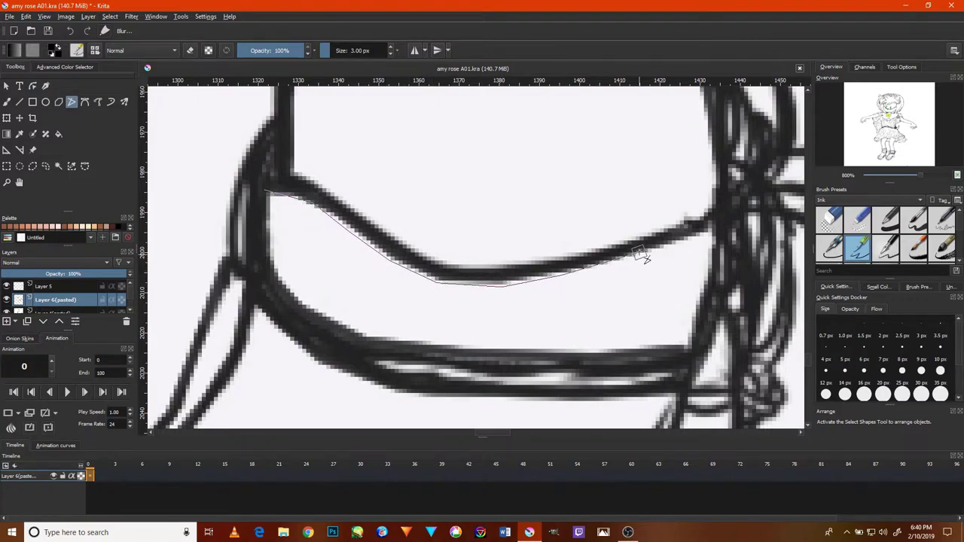
pyautogui.doubleClick(713, 225)
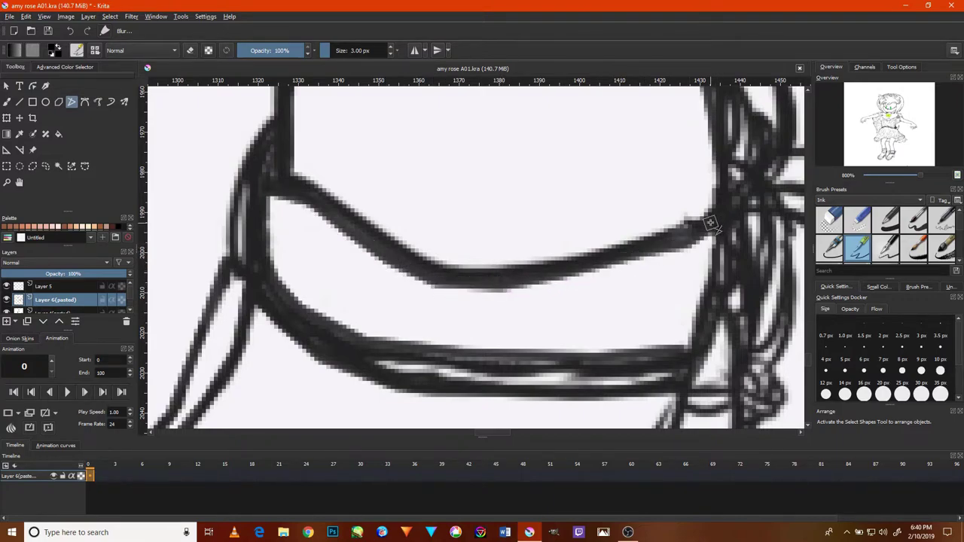
# Ink a short line down the strap's right edge.
pyautogui.scroll(1, 585, 337)
pyautogui.scroll(-3, 633, 327)
pyautogui.scroll(2, 649, 359)
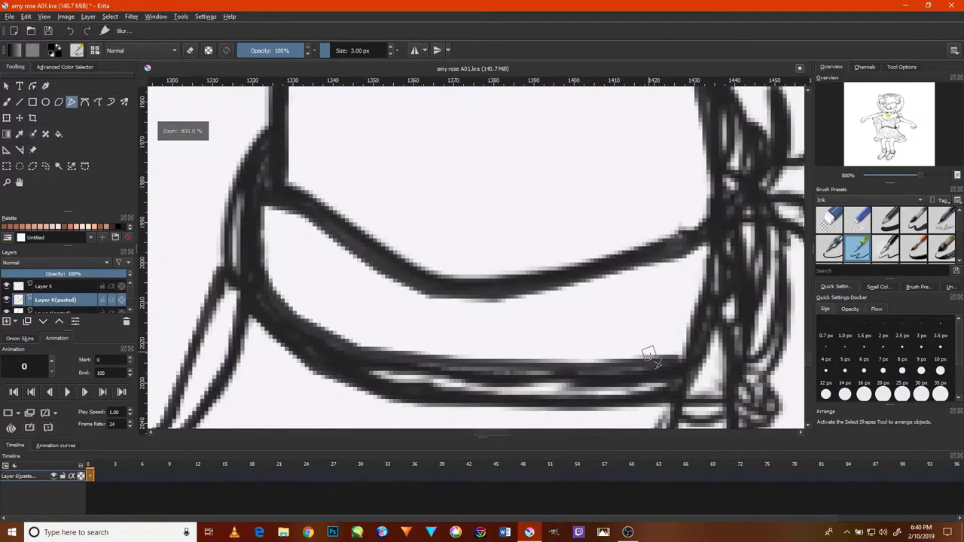
pyautogui.click(677, 367)
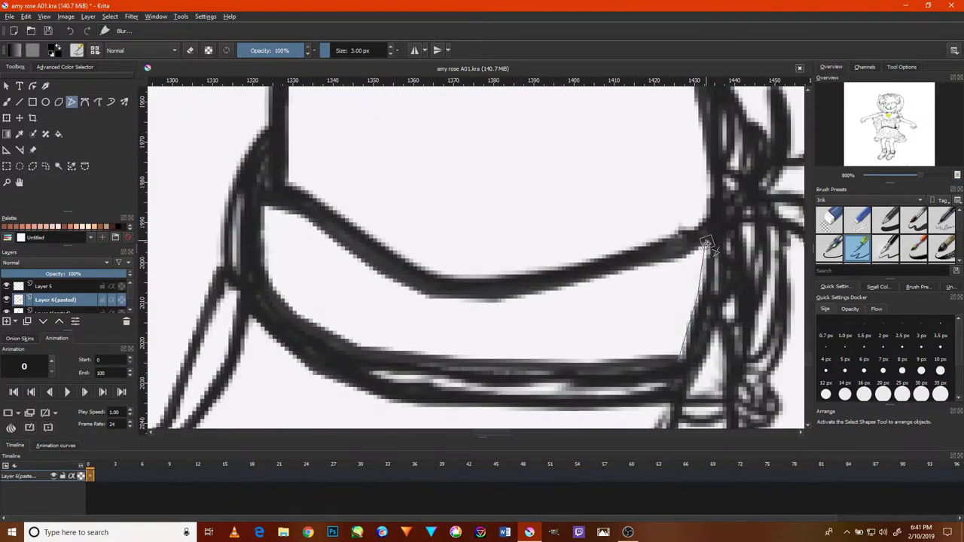
pyautogui.doubleClick(696, 277)
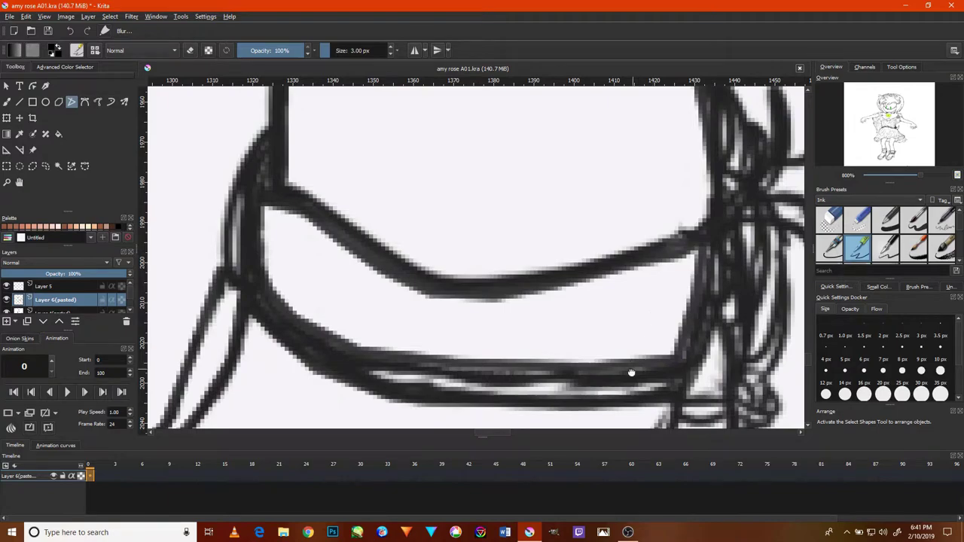
# Trace the diagonal edge to its corner and commit it as ink.
pyautogui.moveTo(631, 372); pyautogui.dragTo(682, 243)
pyautogui.click(701, 178)
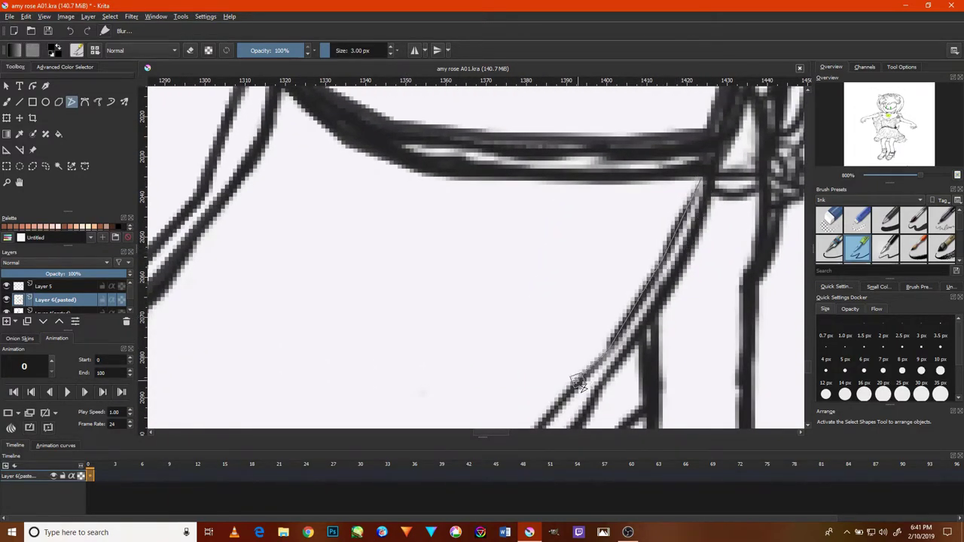
pyautogui.moveTo(580, 384); pyautogui.dragTo(646, 286)
pyautogui.moveTo(576, 361); pyautogui.dragTo(643, 268)
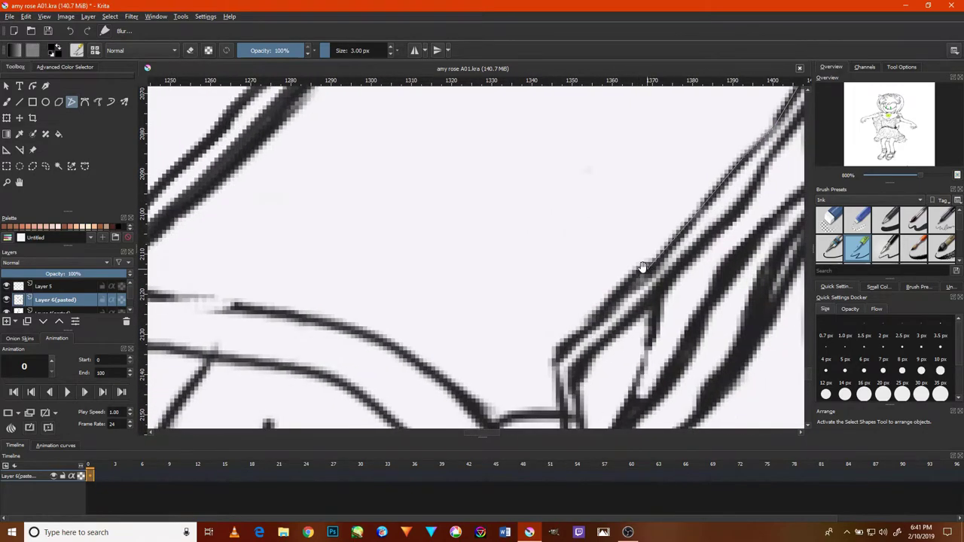
pyautogui.moveTo(557, 361); pyautogui.dragTo(572, 271)
pyautogui.click(570, 256)
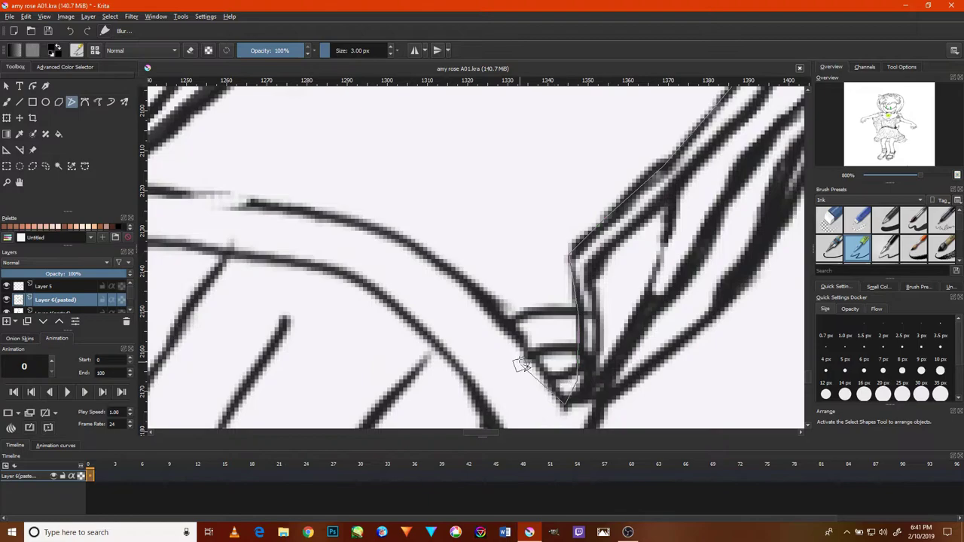
pyautogui.doubleClick(557, 404)
# Ink the arching curve continuing from the previous stroke's end.
pyautogui.click(561, 408)
pyautogui.click(520, 336)
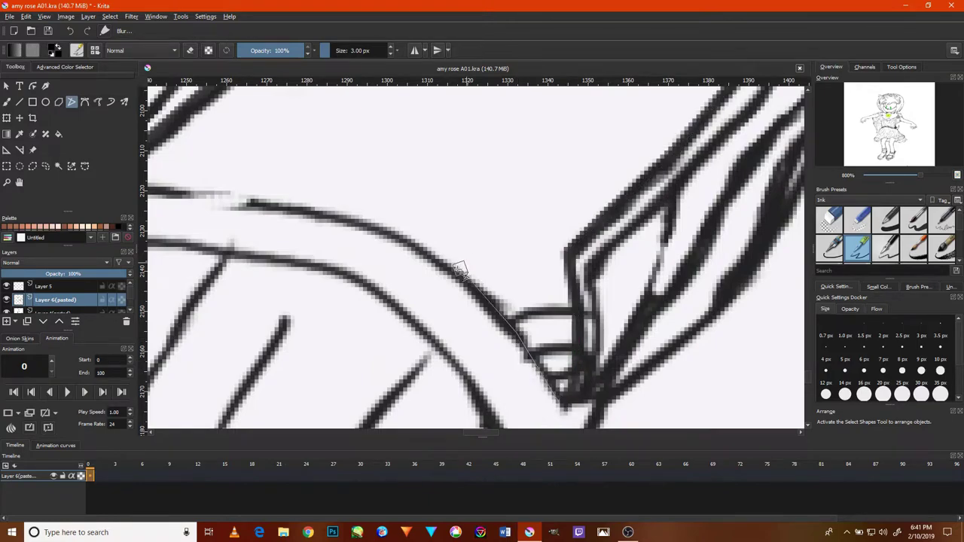
pyautogui.click(354, 219)
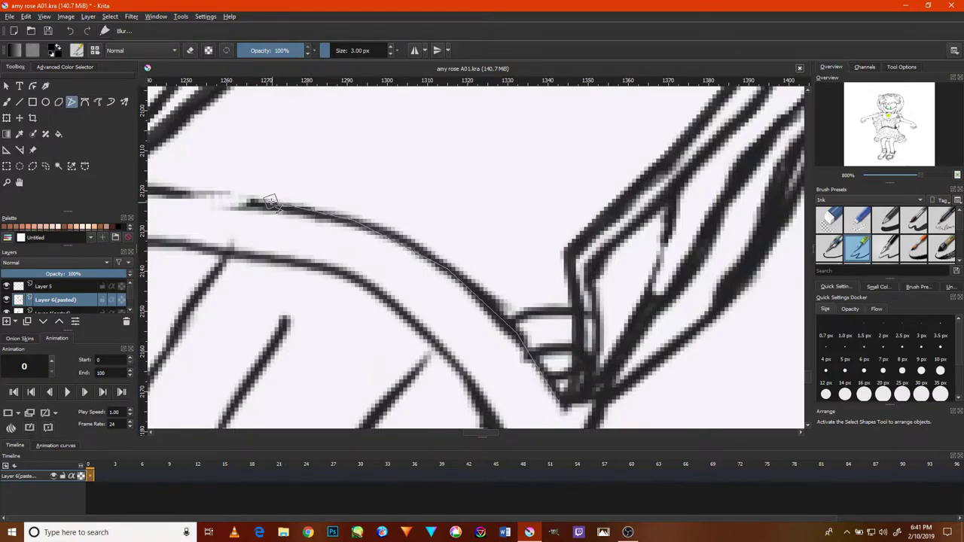
pyautogui.hscroll(-3, 282, 220)
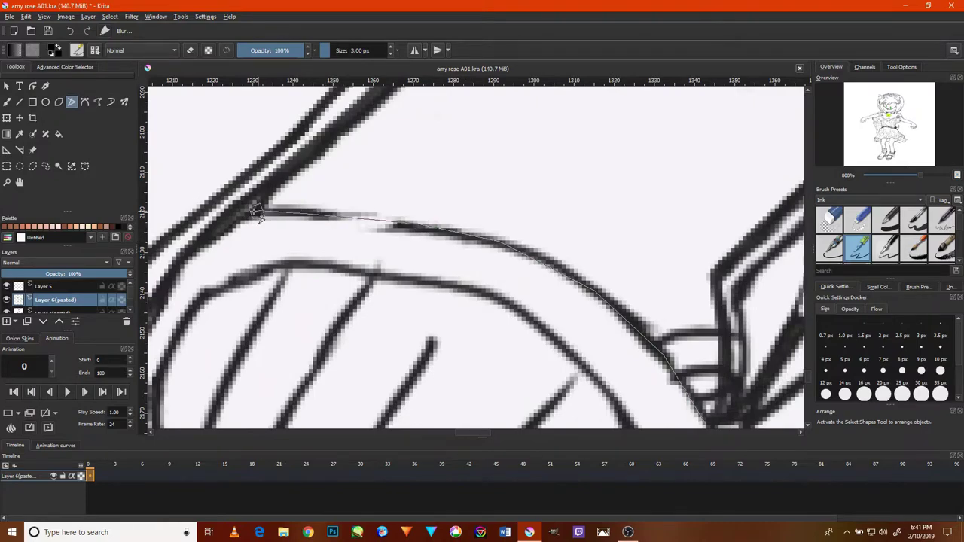
pyautogui.press('Return')
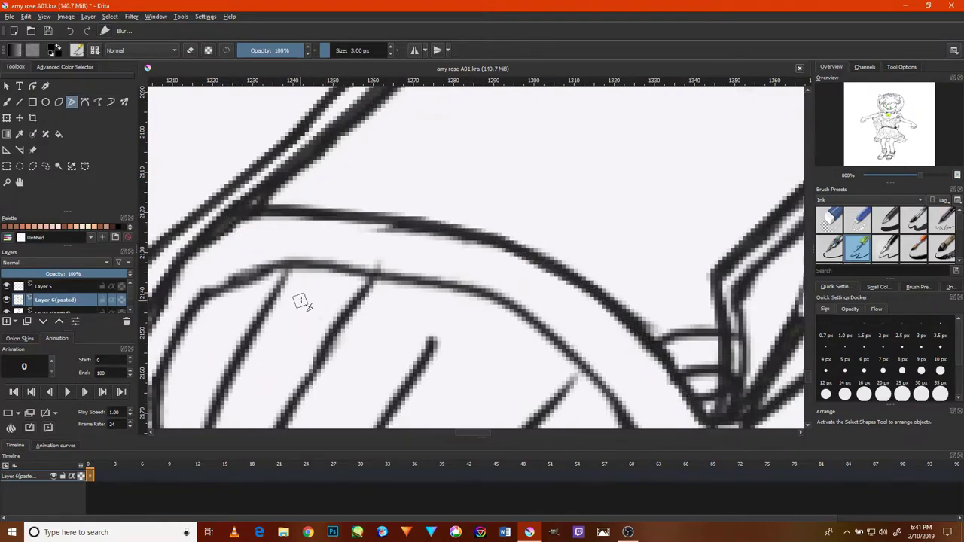
pyautogui.scroll(2, 331, 290)
pyautogui.scroll(-5, 328, 282)
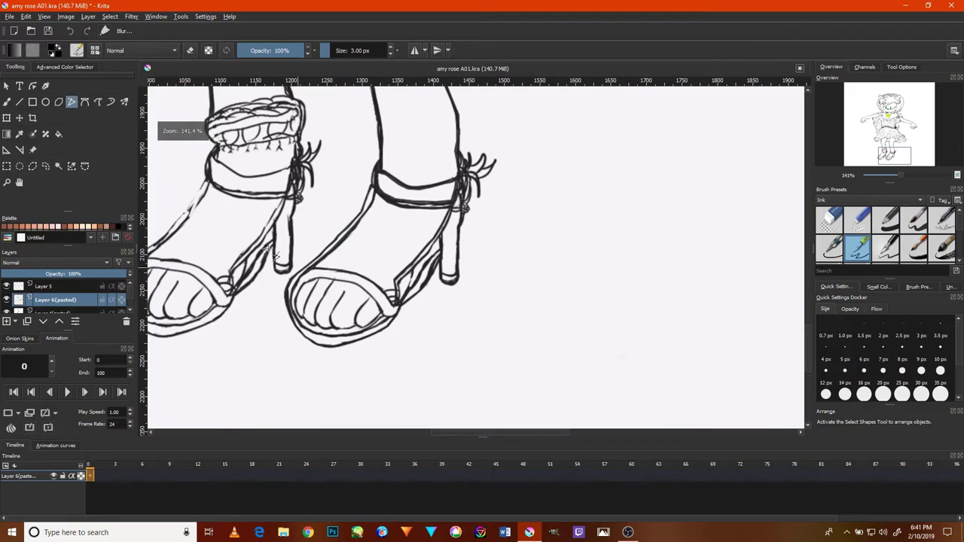
# Begin tracing the curving strap line across the right sandal.
pyautogui.scroll(3, 310, 339)
pyautogui.scroll(3, 310, 339)
pyautogui.click(425, 360)
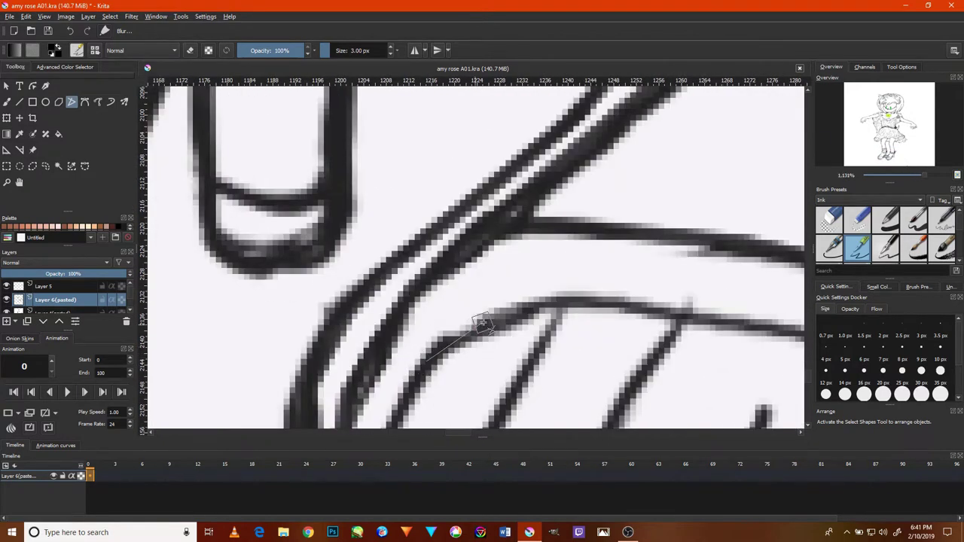
pyautogui.click(487, 320)
pyautogui.click(626, 309)
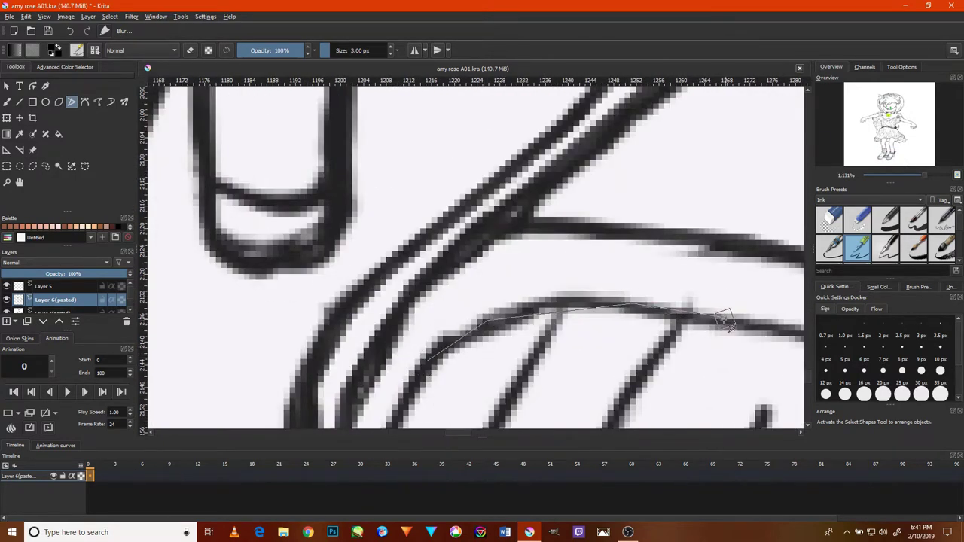
pyautogui.hscroll(5, 656, 308)
pyautogui.scroll(-2, 656, 308)
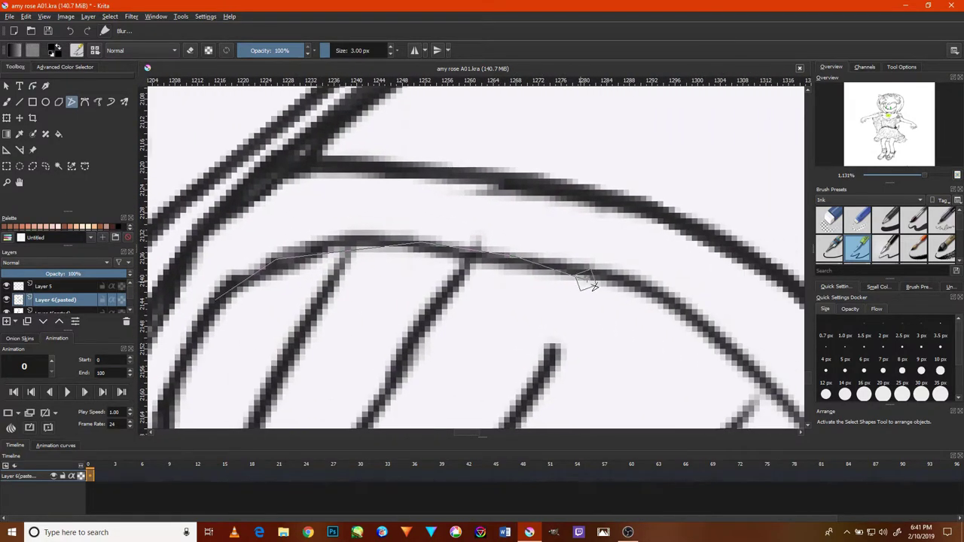
pyautogui.click(608, 265)
# Continue the strap line through its bend and commit it as ink.
pyautogui.scroll(-3, 685, 319)
pyautogui.hscroll(2, 686, 319)
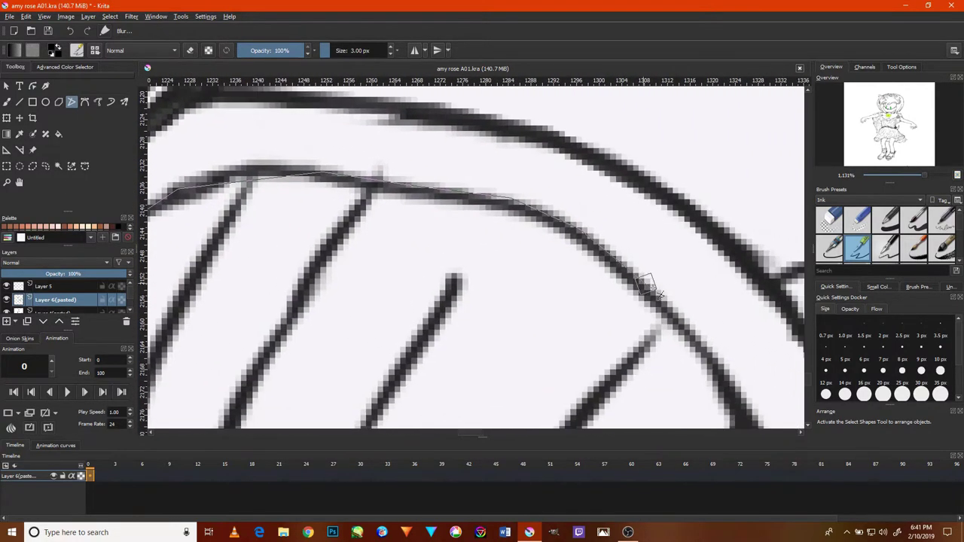
pyautogui.scroll(-3, 694, 308)
pyautogui.hscroll(1, 694, 308)
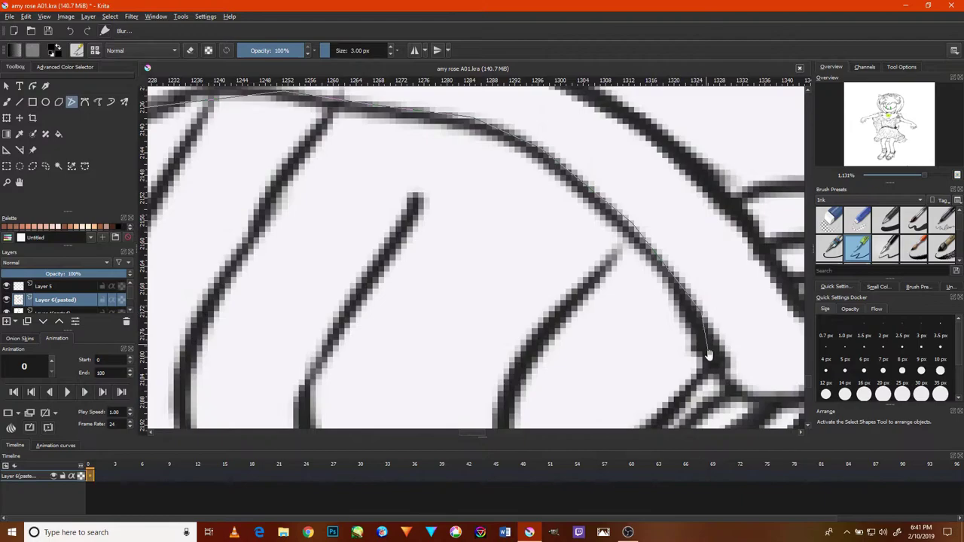
pyautogui.scroll(-1, 695, 309)
pyautogui.hscroll(1, 695, 309)
pyautogui.click(681, 332)
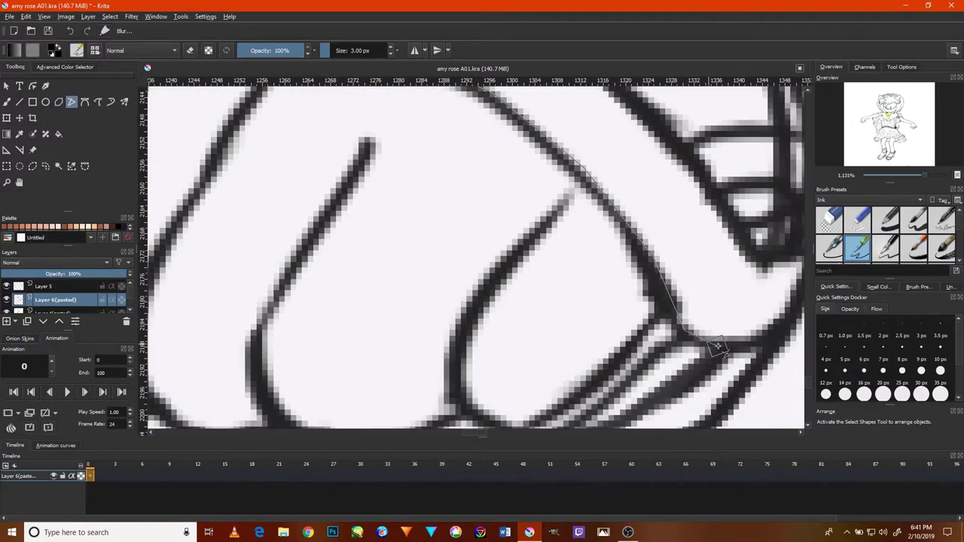
pyautogui.click(776, 338)
pyautogui.hscroll(2, 775, 338)
pyautogui.scroll(1, 775, 338)
pyautogui.click(706, 296)
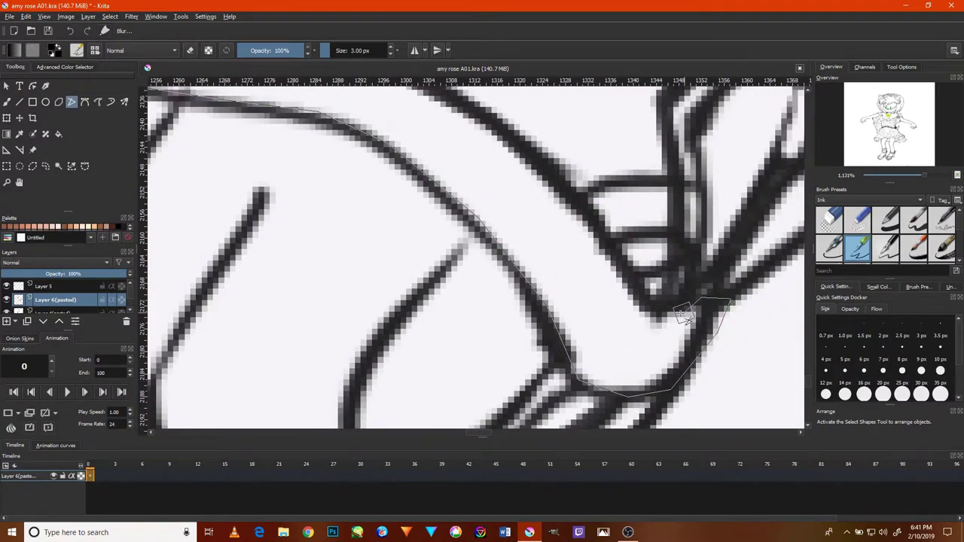
pyautogui.doubleClick(649, 305)
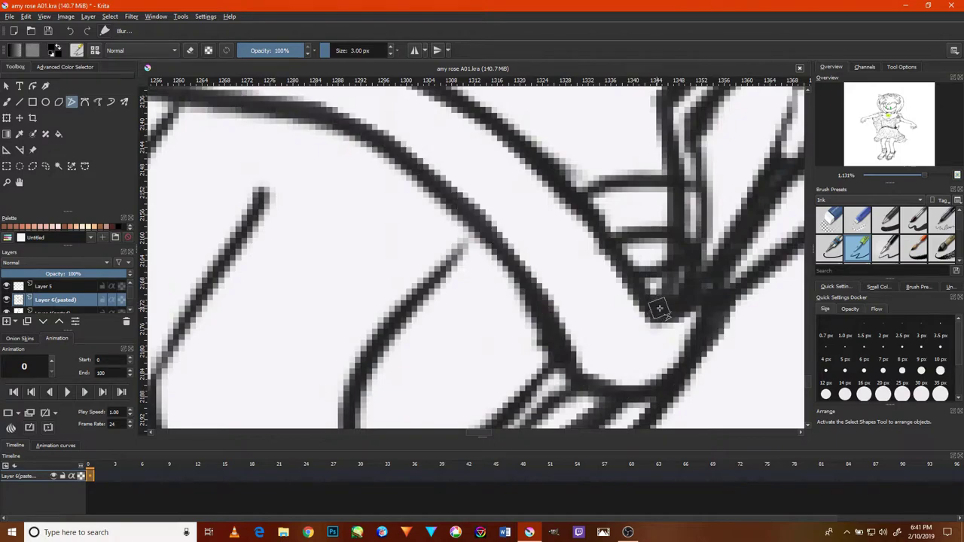
# Thicken the strap edge with filled ink strokes along the line.
pyautogui.scroll(-4, 685, 317)
pyautogui.scroll(1, 700, 318)
pyautogui.scroll(3, 708, 318)
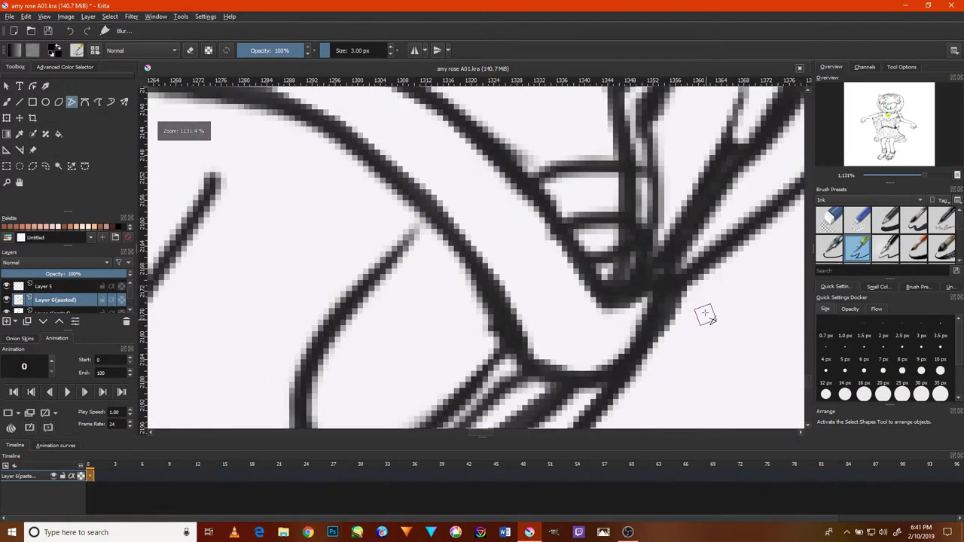
pyautogui.moveTo(707, 308)
pyautogui.mouseDown()
pyautogui.moveTo(578, 366)
pyautogui.moveTo(729, 241)
pyautogui.moveTo(626, 381)
pyautogui.moveTo(759, 139)
pyautogui.mouseUp()
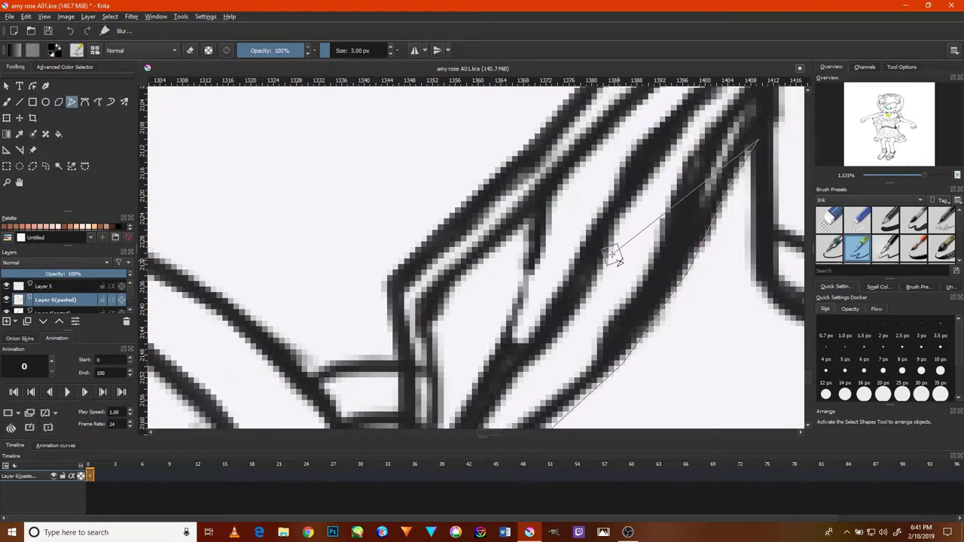
pyautogui.moveTo(756, 140); pyautogui.dragTo(544, 313)
pyautogui.moveTo(497, 354); pyautogui.dragTo(541, 232)
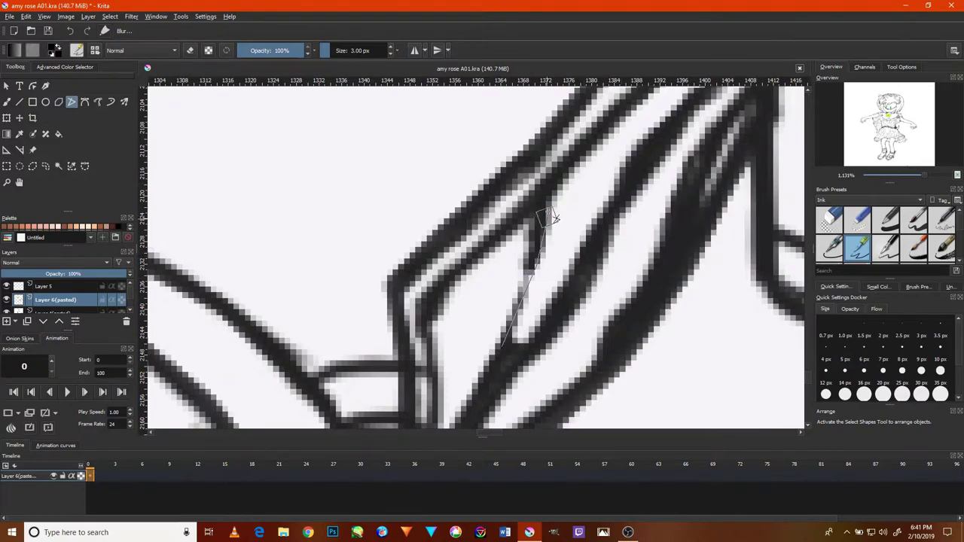
pyautogui.moveTo(497, 348); pyautogui.dragTo(535, 299)
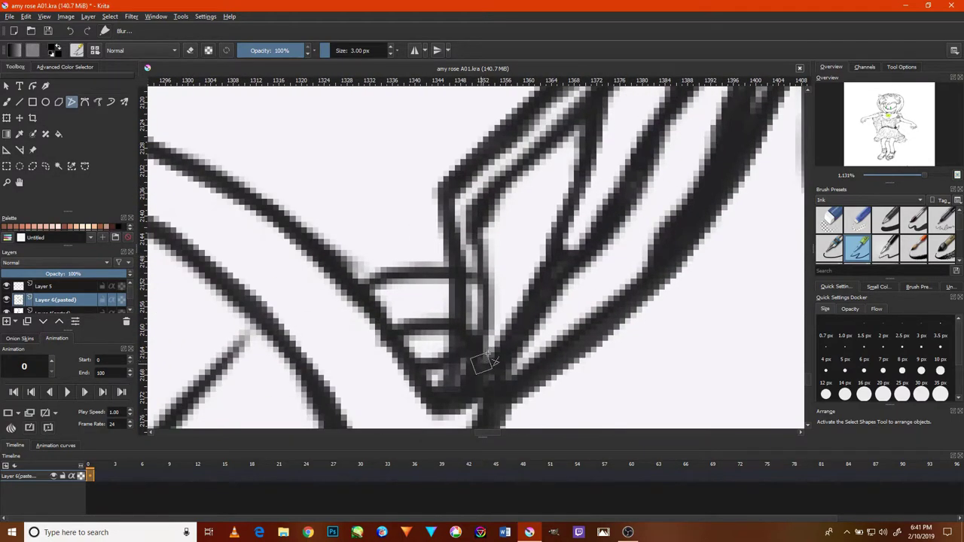
pyautogui.moveTo(486, 363)
pyautogui.mouseDown()
pyautogui.moveTo(577, 136)
pyautogui.moveTo(491, 230)
pyautogui.moveTo(461, 375)
pyautogui.moveTo(450, 192)
pyautogui.moveTo(505, 143)
pyautogui.mouseUp()
pyautogui.moveTo(404, 370)
pyautogui.mouseDown()
pyautogui.moveTo(561, 167)
pyautogui.moveTo(438, 314)
pyautogui.moveTo(594, 142)
pyautogui.moveTo(479, 307)
pyautogui.moveTo(590, 127)
pyautogui.moveTo(538, 283)
pyautogui.mouseUp()
pyautogui.moveTo(553, 248)
pyautogui.mouseDown()
pyautogui.moveTo(479, 354)
pyautogui.moveTo(512, 276)
pyautogui.moveTo(399, 385)
pyautogui.mouseUp()
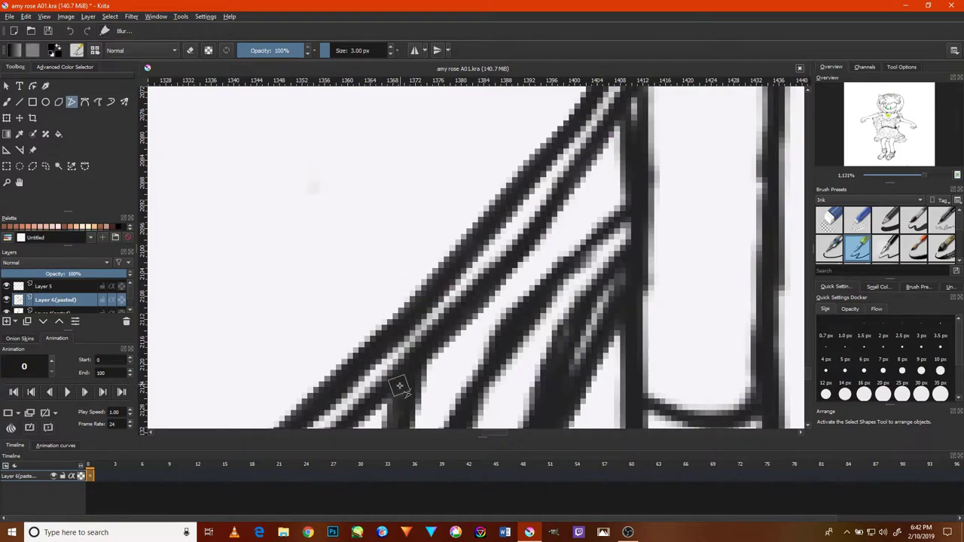
# Fill the heel's lower edge and bottom curve to thicken it.
pyautogui.scroll(-5, 522, 288)
pyautogui.scroll(2, 545, 354)
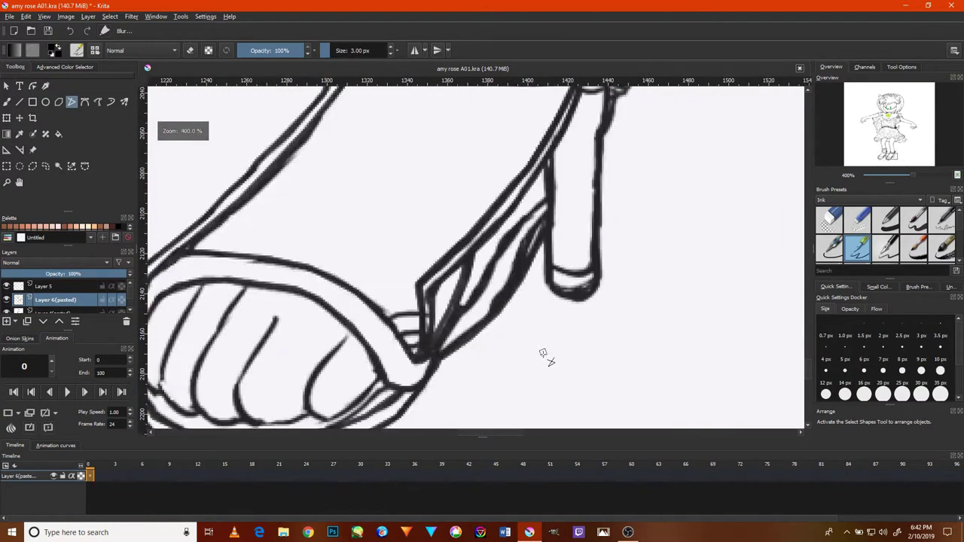
pyautogui.scroll(2, 544, 354)
pyautogui.scroll(2, 687, 258)
pyautogui.moveTo(710, 233)
pyautogui.mouseDown()
pyautogui.moveTo(695, 271)
pyautogui.moveTo(652, 318)
pyautogui.moveTo(592, 325)
pyautogui.moveTo(534, 300)
pyautogui.moveTo(494, 253)
pyautogui.moveTo(514, 253)
pyautogui.mouseUp()
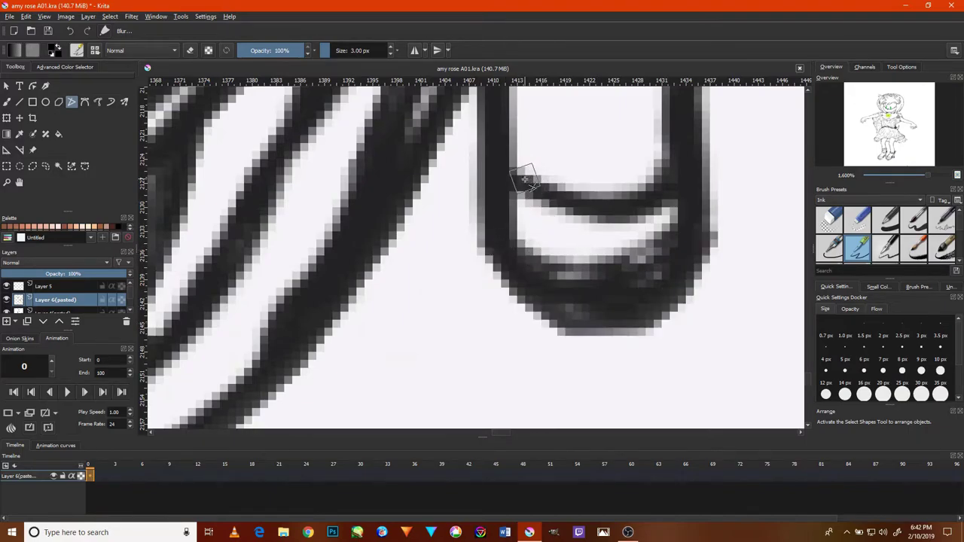
pyautogui.moveTo(512, 178)
pyautogui.mouseDown()
pyautogui.moveTo(670, 146)
pyautogui.moveTo(667, 172)
pyautogui.mouseUp()
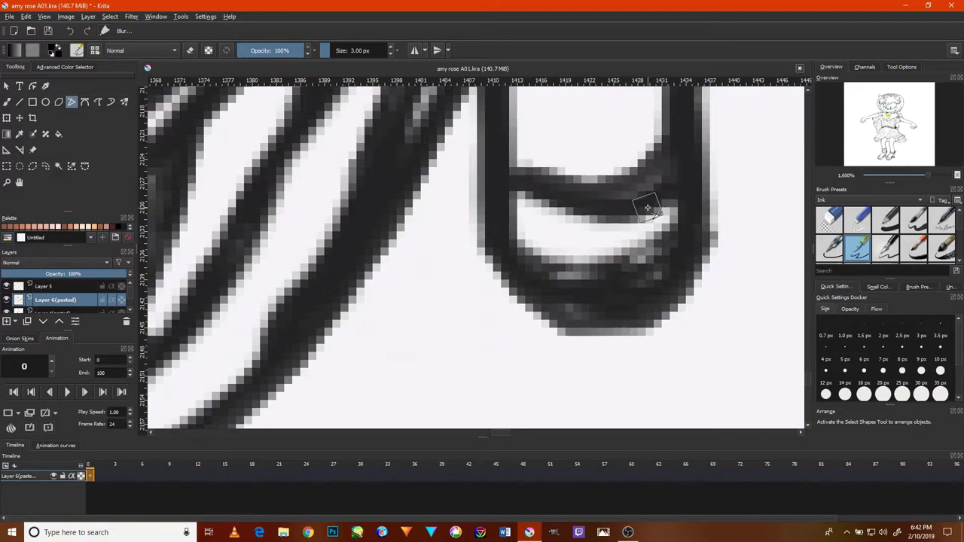
# Thicken the vertical heel line and the U-shaped heel bottom with ink.
pyautogui.scroll(-2, 645, 200)
pyautogui.scroll(-2, 640, 188)
pyautogui.scroll(1, 636, 214)
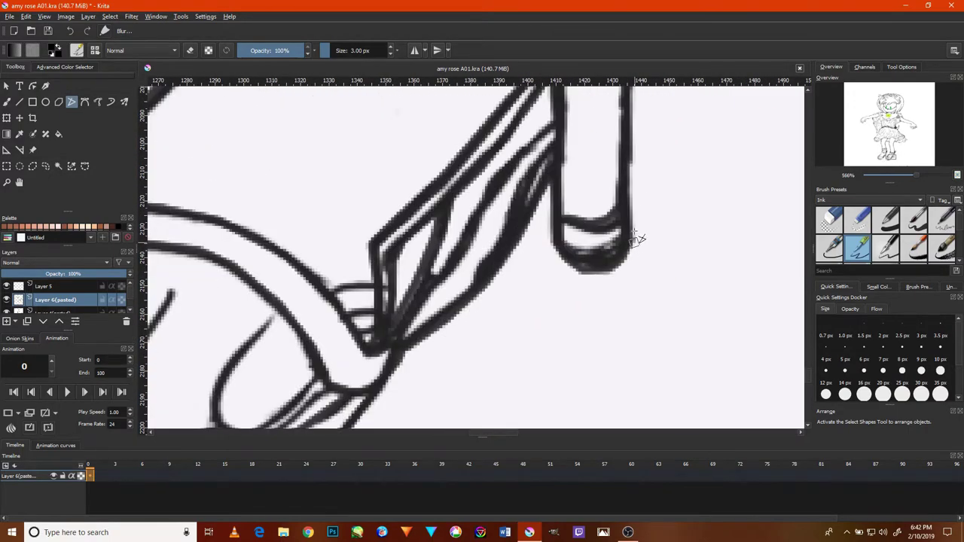
pyautogui.moveTo(625, 166); pyautogui.dragTo(610, 348)
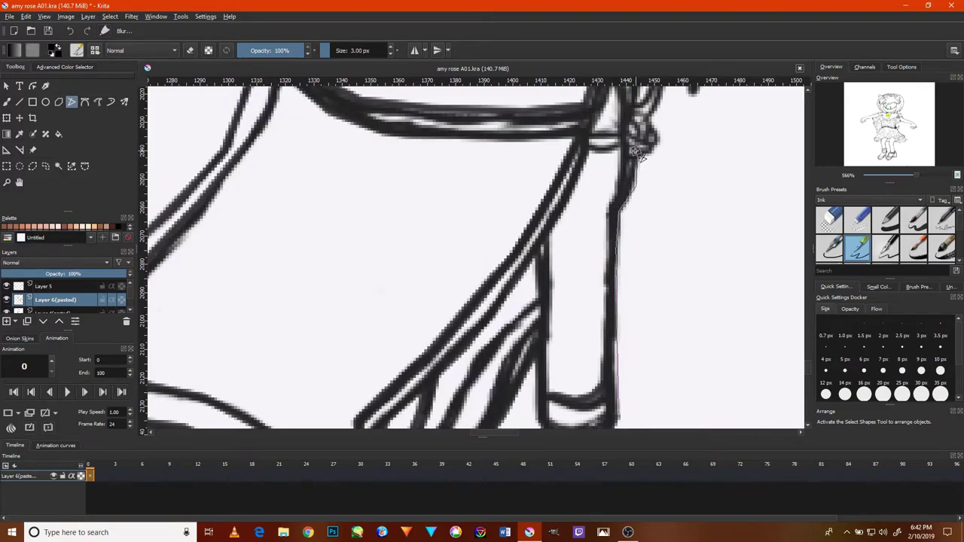
pyautogui.moveTo(625, 166); pyautogui.dragTo(579, 215)
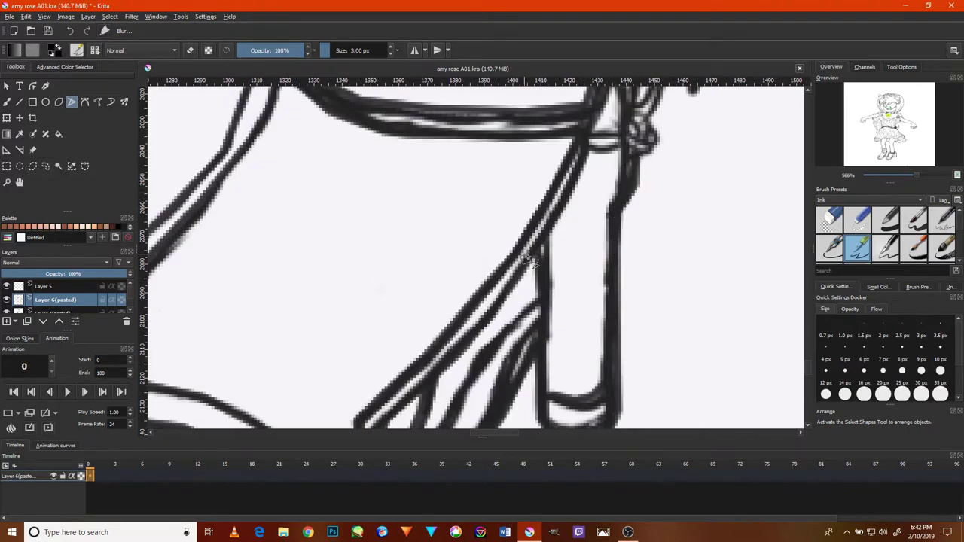
pyautogui.scroll(-3, 539, 362)
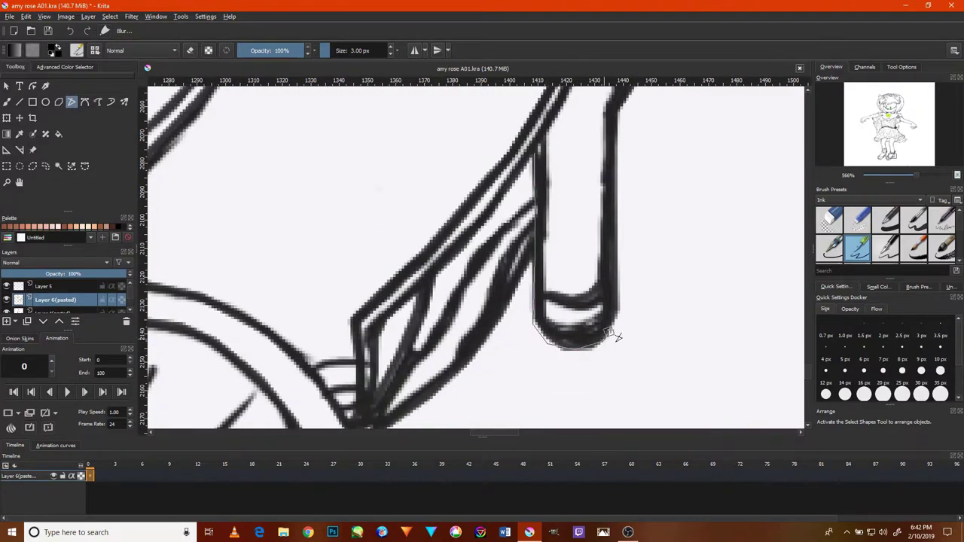
pyautogui.moveTo(608, 294); pyautogui.dragTo(601, 282)
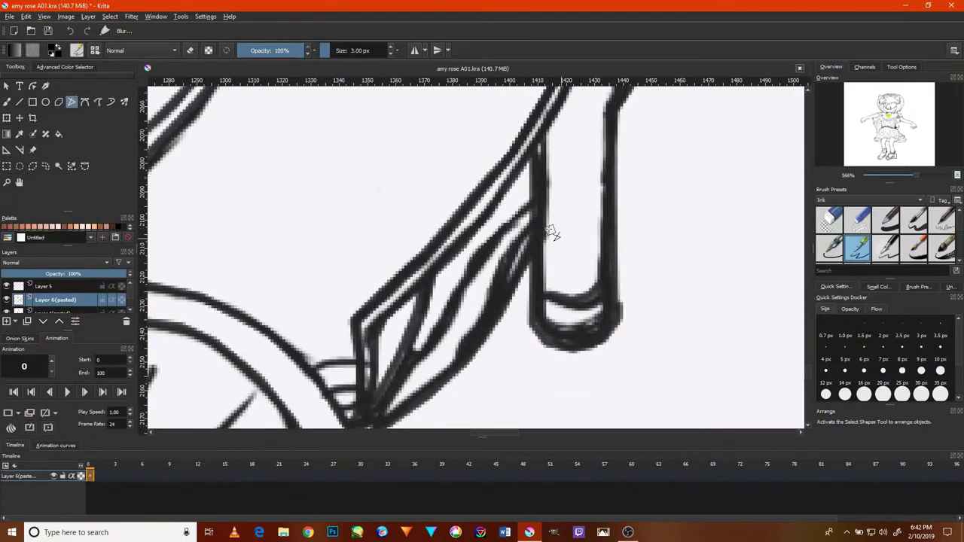
# Thicken the diagonal double strap line with filled ink.
pyautogui.scroll(5, 565, 219)
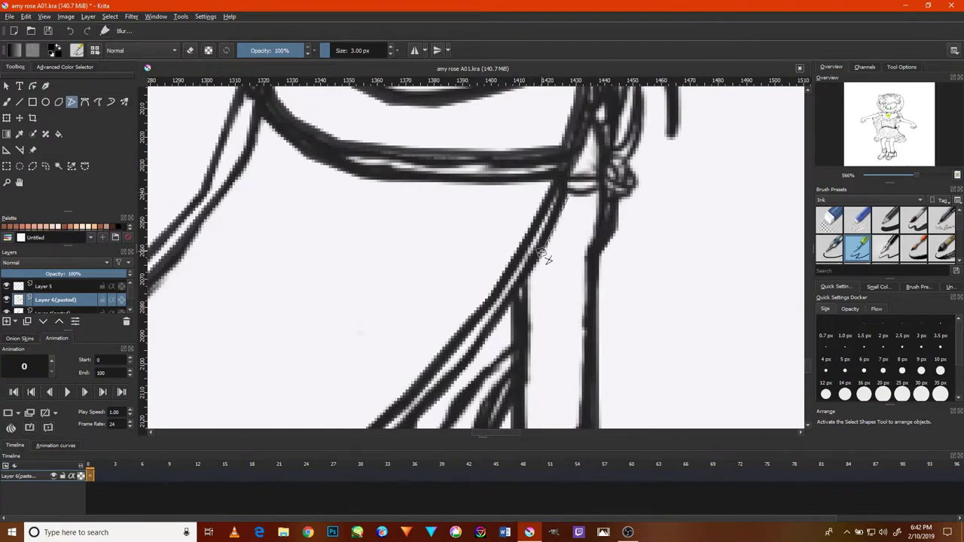
pyautogui.moveTo(509, 312); pyautogui.dragTo(463, 339)
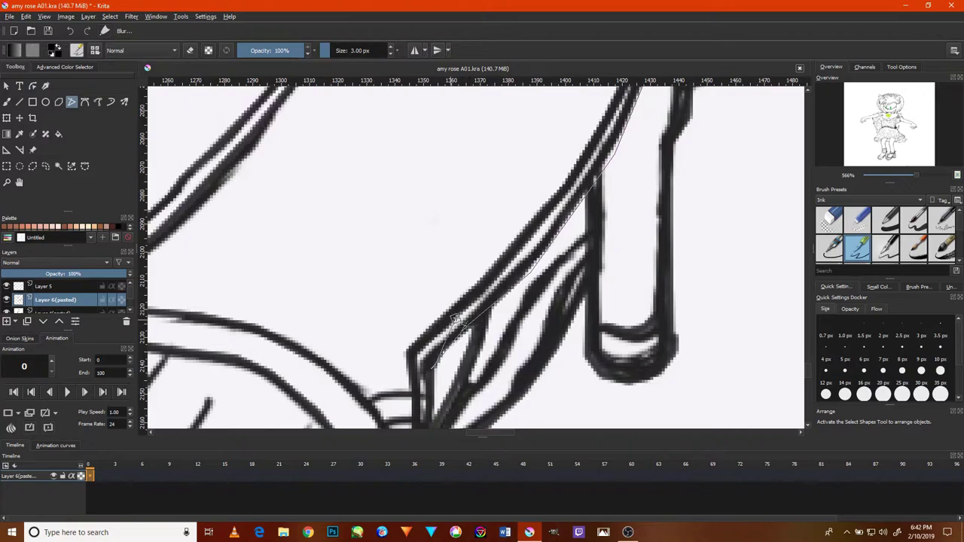
pyautogui.moveTo(444, 363); pyautogui.dragTo(466, 315)
pyautogui.scroll(-3, 466, 305)
# Ink the next strap curve, including its kink, as one bezier stroke.
pyautogui.scroll(-2, 465, 309)
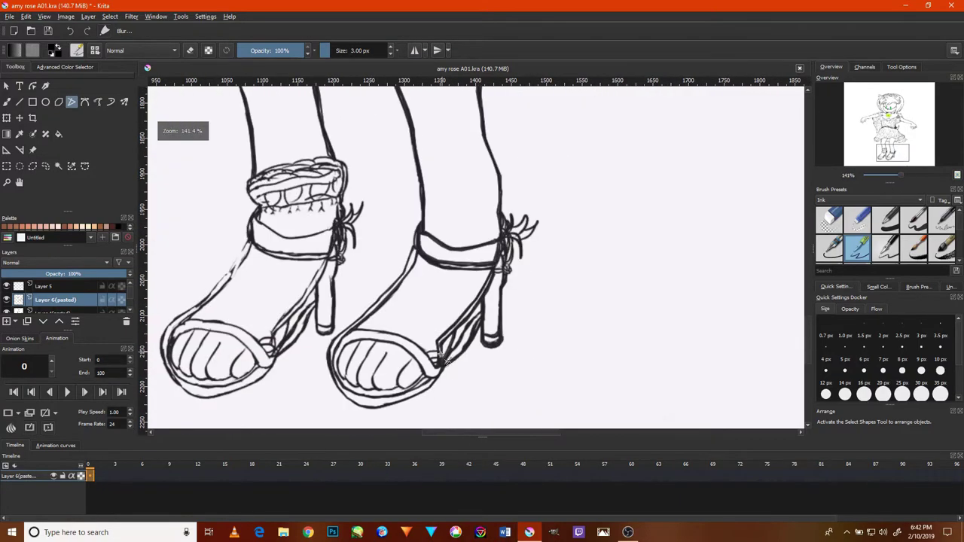
pyautogui.scroll(4, 259, 303)
pyautogui.scroll(3, 254, 300)
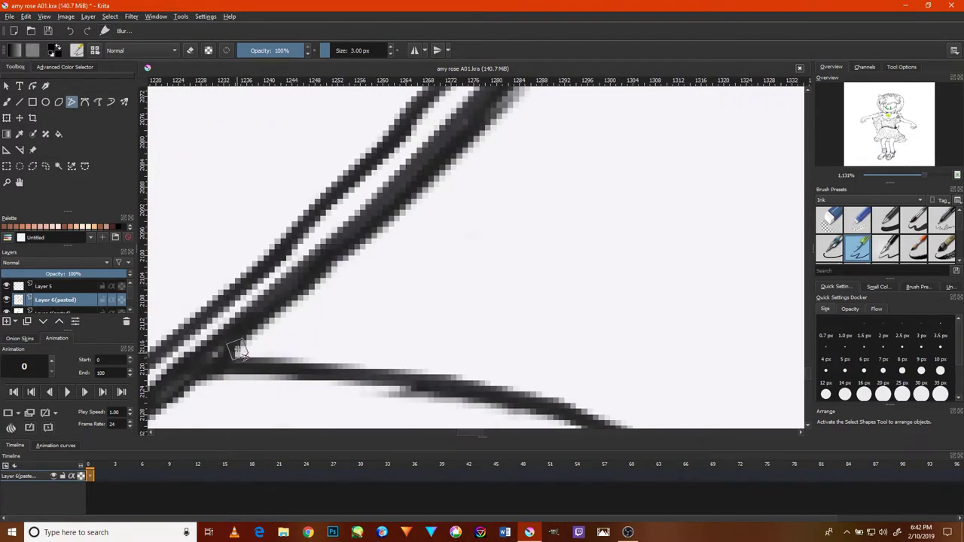
pyautogui.click(240, 348)
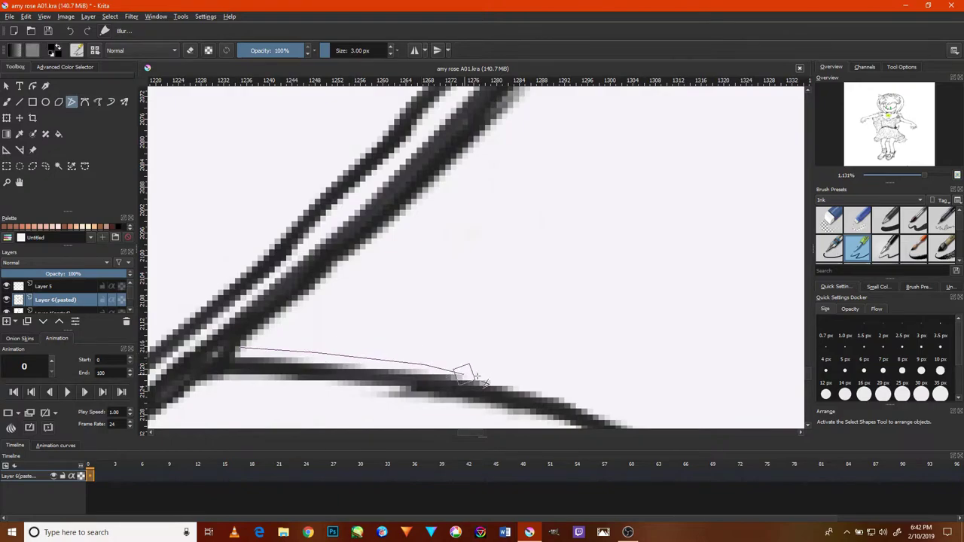
pyautogui.click(540, 385)
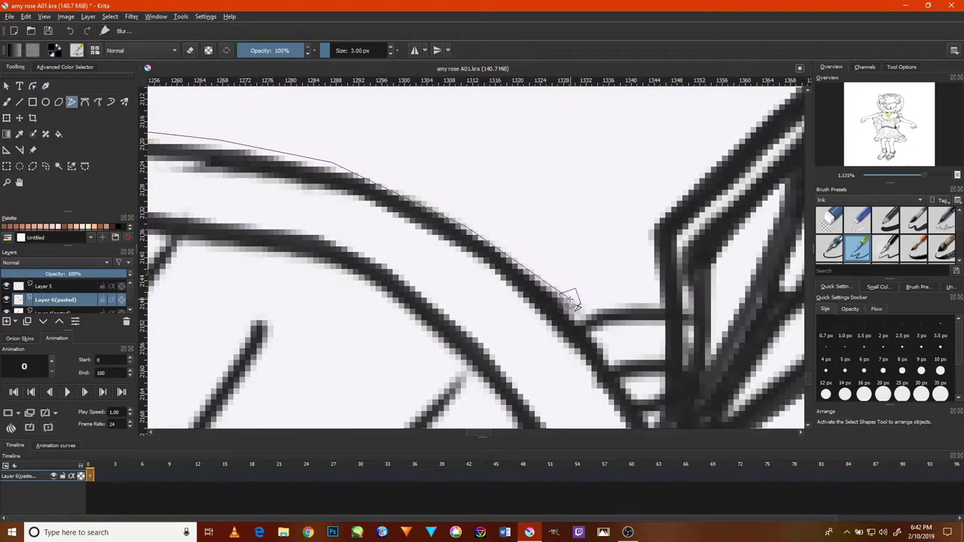
pyautogui.click(575, 302)
pyautogui.doubleClick(575, 329)
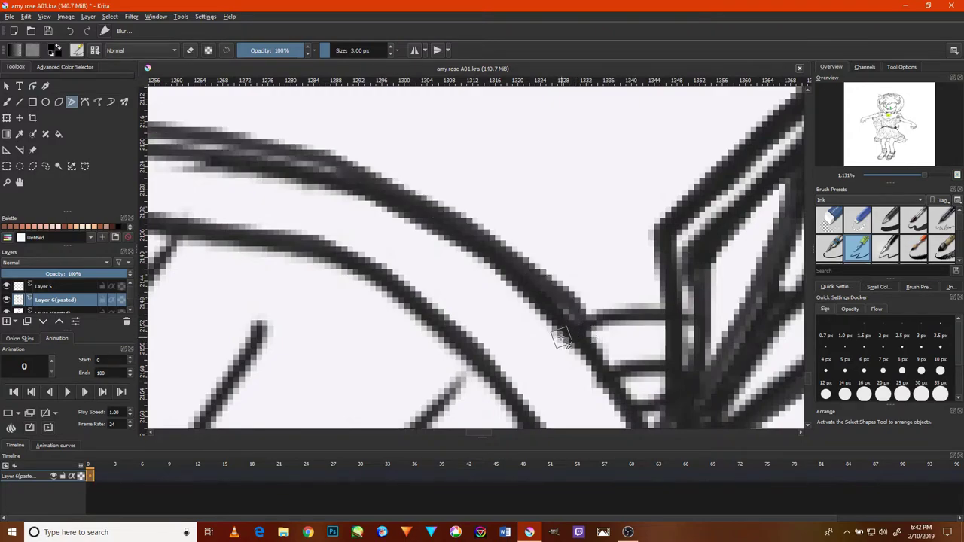
# Ink a second curve doubling the toe-strap edge above the toes.
pyautogui.keyDown('ctrl'); pyautogui.scroll(-5, 527, 316); pyautogui.keyUp('ctrl')
pyautogui.keyDown('ctrl'); pyautogui.scroll(2, 477, 295); pyautogui.keyUp('ctrl')
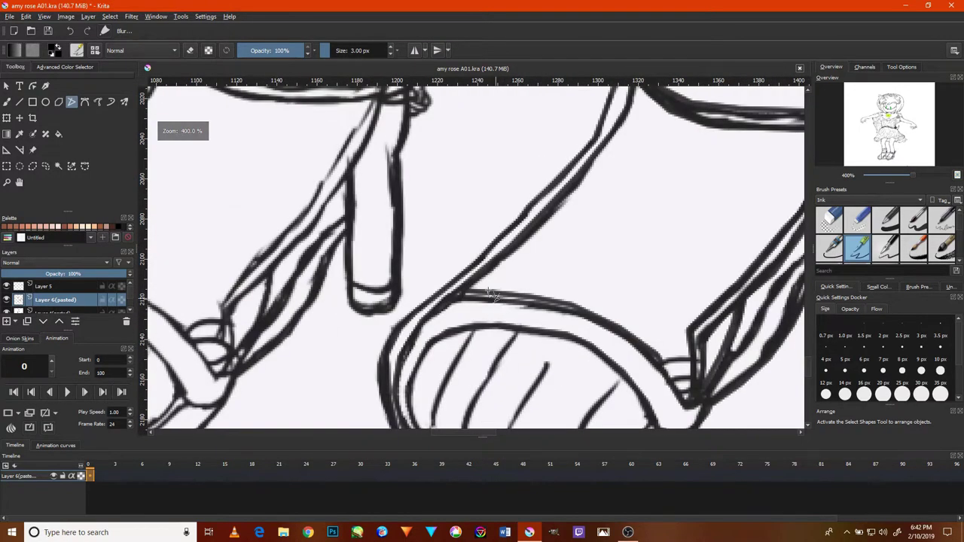
pyautogui.keyDown('ctrl'); pyautogui.scroll(2, 483, 299); pyautogui.keyUp('ctrl')
pyautogui.click(437, 303)
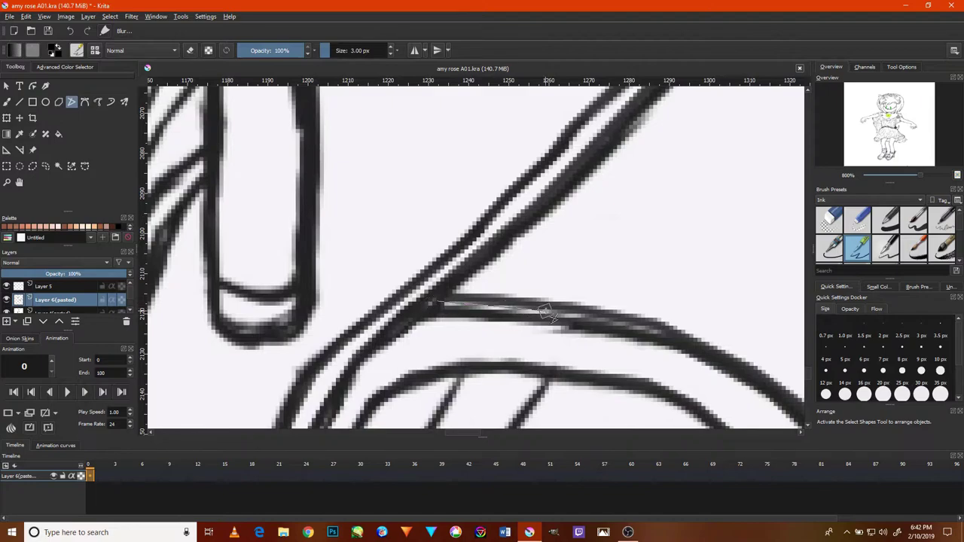
pyautogui.click(692, 345)
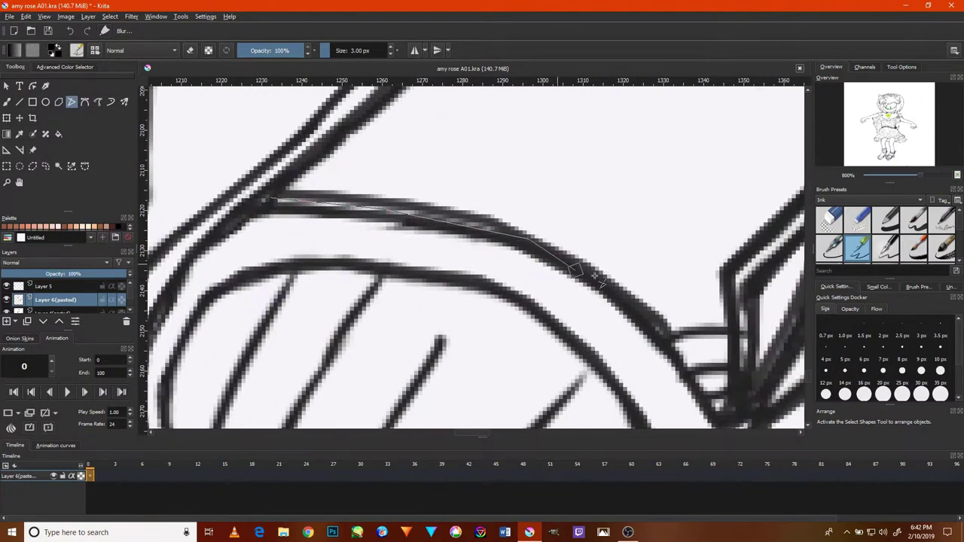
pyautogui.click(654, 314)
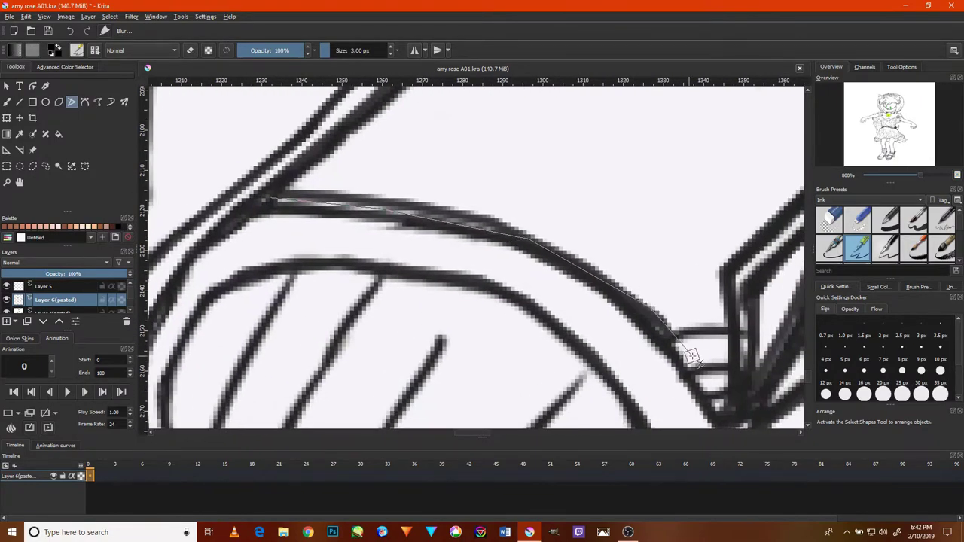
pyautogui.doubleClick(713, 402)
pyautogui.scroll(-1, 708, 392)
pyautogui.scroll(-1, 707, 392)
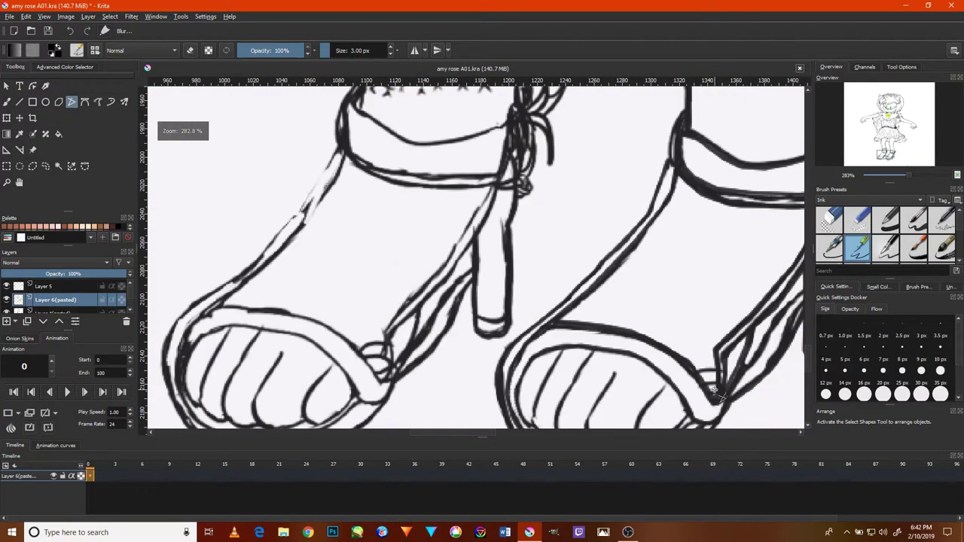
pyautogui.scroll(-1, 708, 393)
pyautogui.scroll(3, 659, 387)
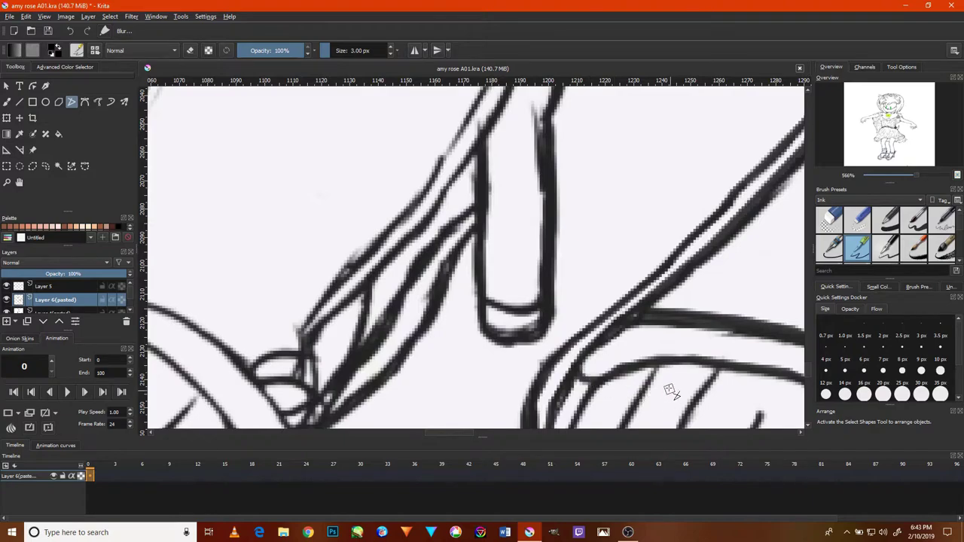
# Ink the first two toe outlines of the right foot with bezier strokes.
pyautogui.scroll(-1, 669, 391)
pyautogui.scroll(-1, 669, 391)
pyautogui.scroll(1, 667, 398)
pyautogui.scroll(1, 648, 399)
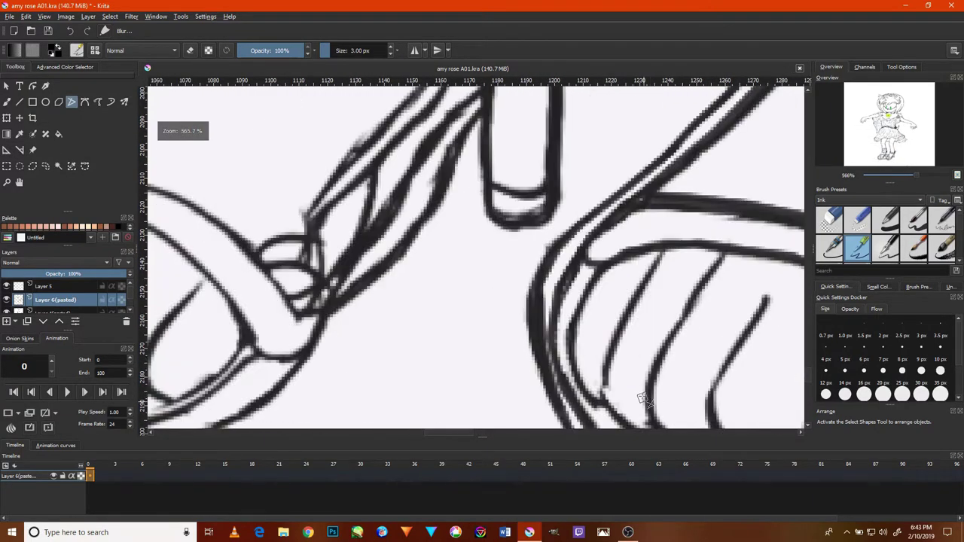
pyautogui.click(727, 258)
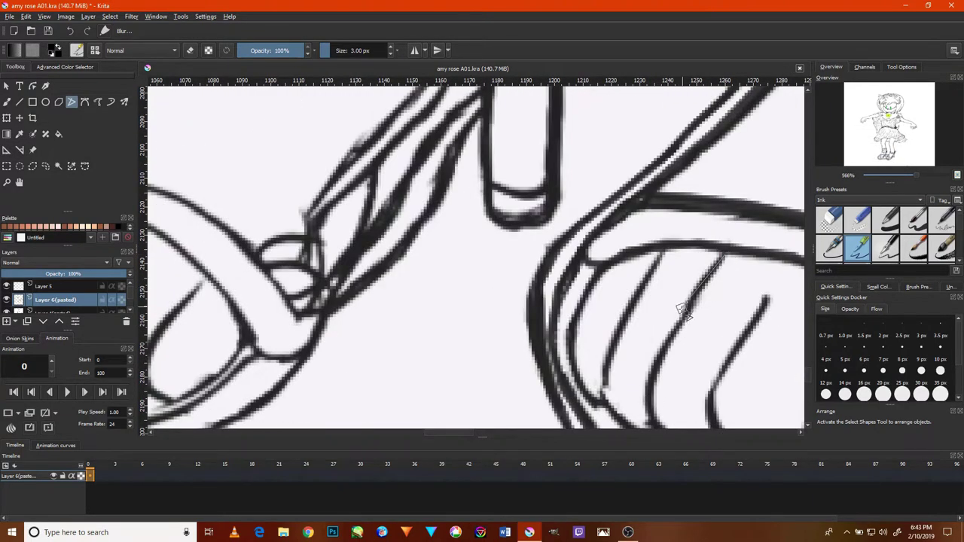
pyautogui.click(656, 361)
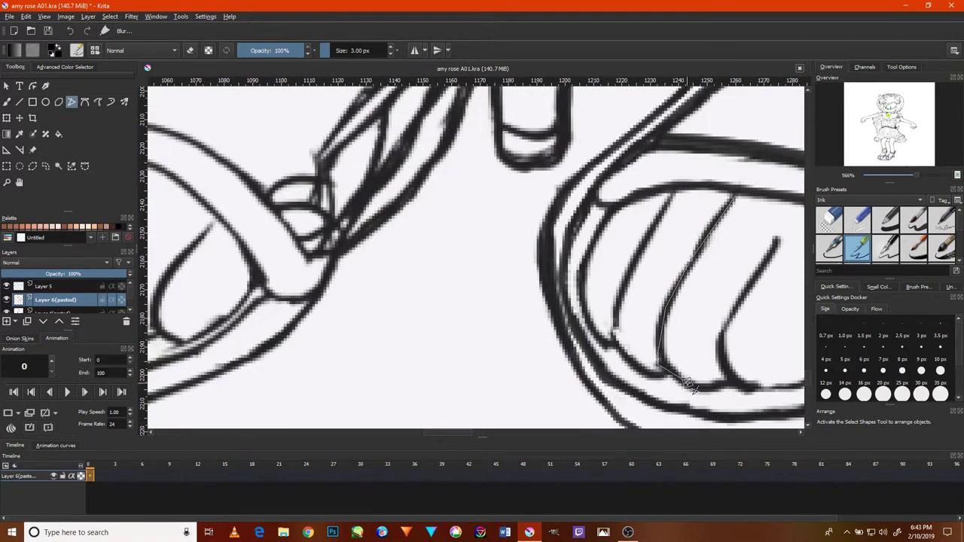
pyautogui.doubleClick(617, 349)
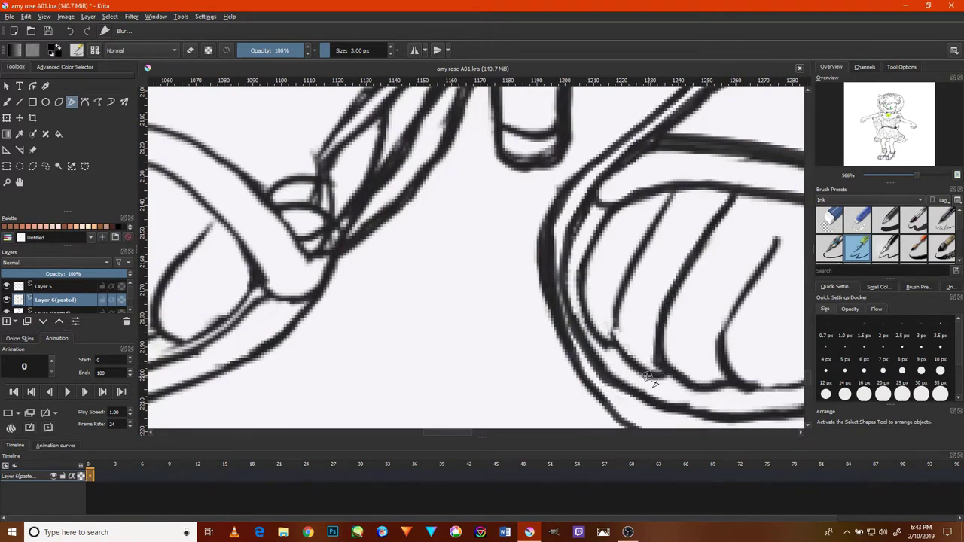
pyautogui.doubleClick(626, 288)
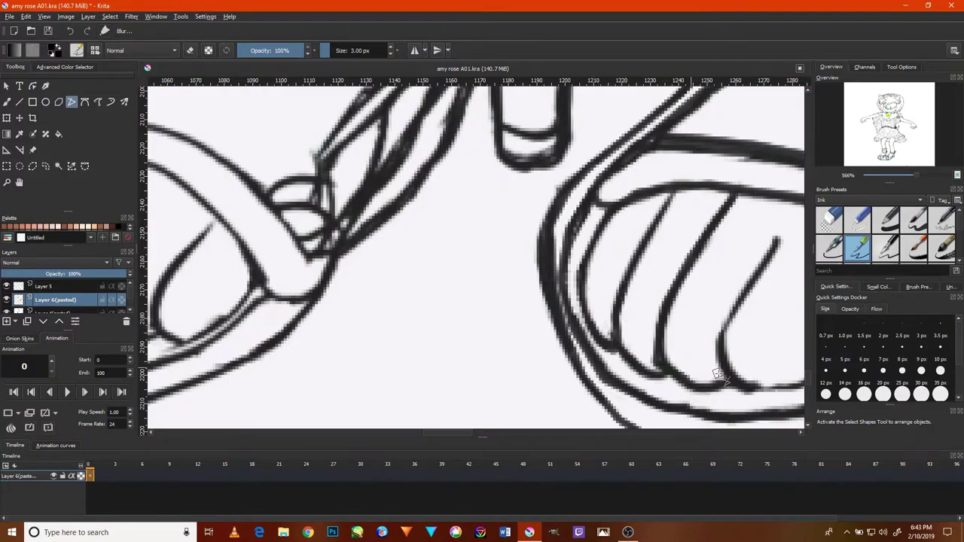
# Ink the next toes' outlines and their lower curves inside the sandal.
pyautogui.moveTo(719, 376); pyautogui.dragTo(611, 332)
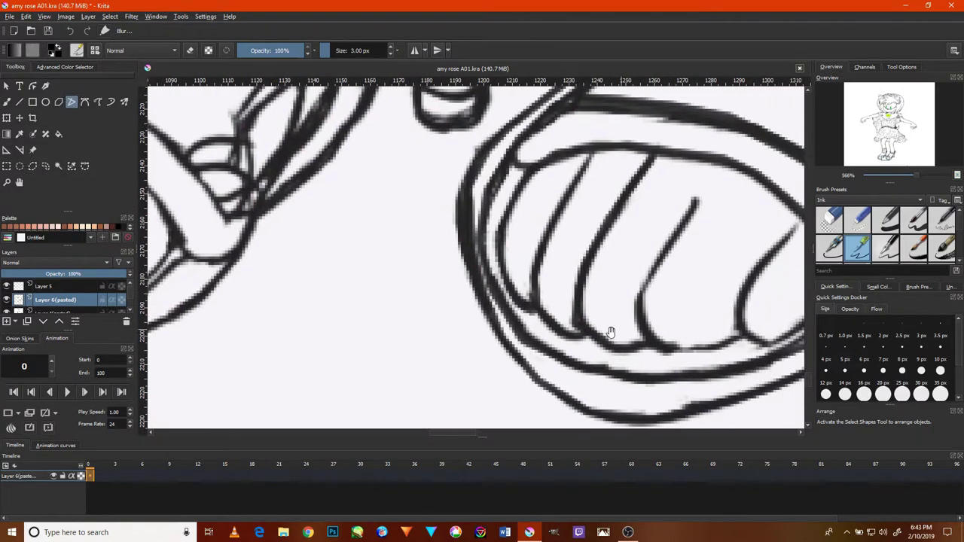
pyautogui.click(745, 341)
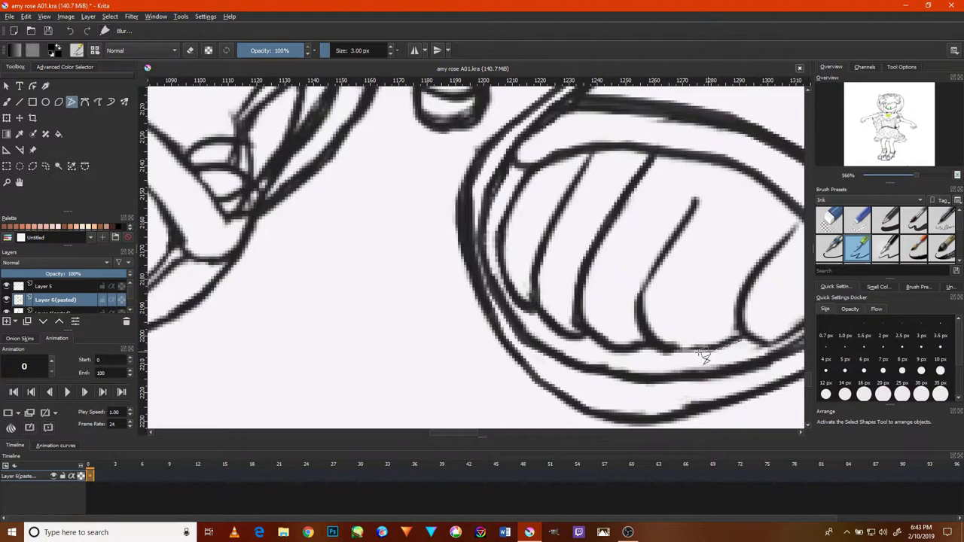
pyautogui.doubleClick(656, 343)
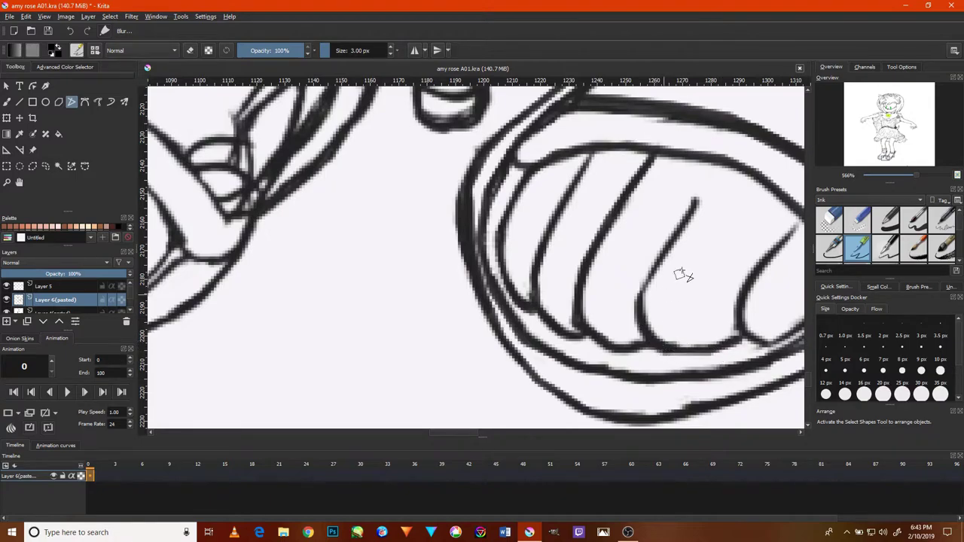
pyautogui.click(708, 183)
pyautogui.doubleClick(645, 314)
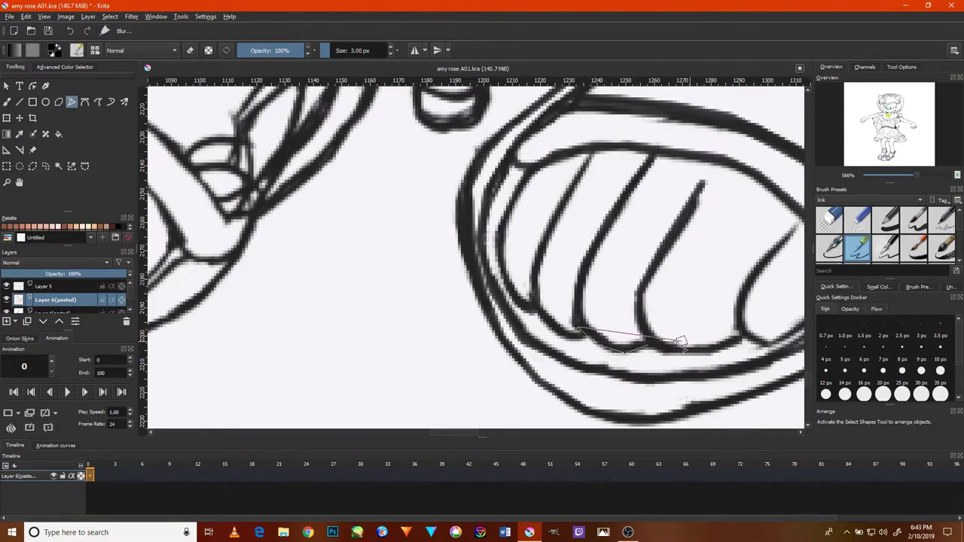
pyautogui.doubleClick(633, 345)
# Ink the last outer toe and the sole's lower curve beneath the toes.
pyautogui.moveTo(729, 352); pyautogui.dragTo(643, 345)
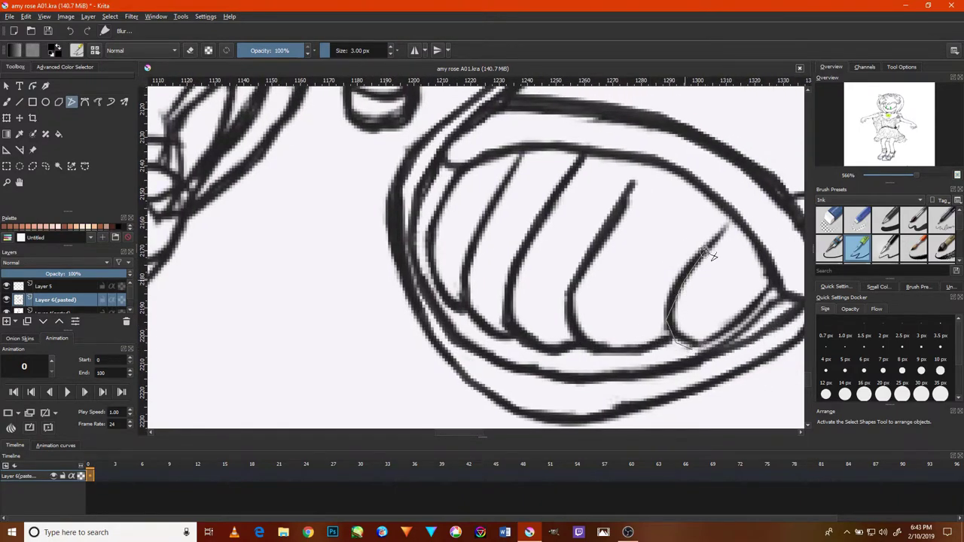
pyautogui.click(725, 238)
pyautogui.press('Return')
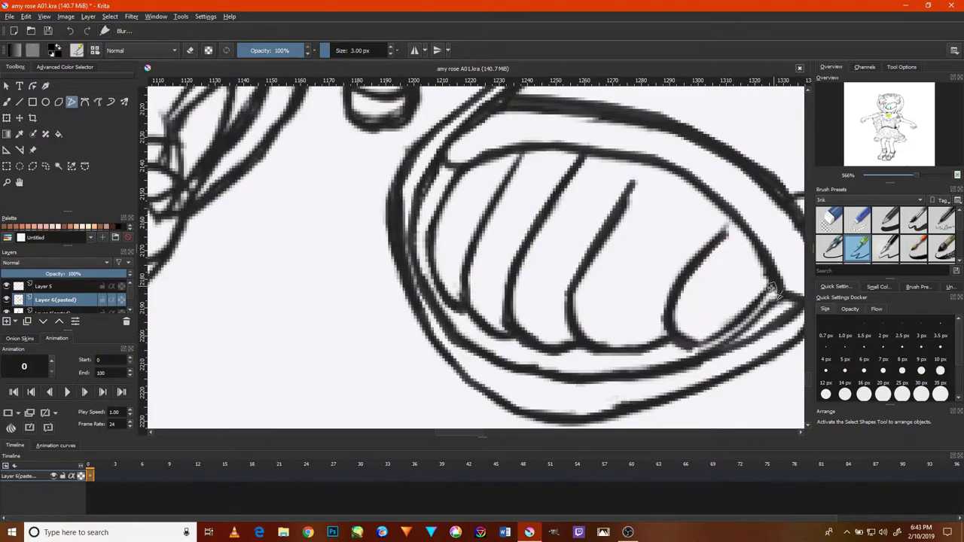
pyautogui.doubleClick(697, 352)
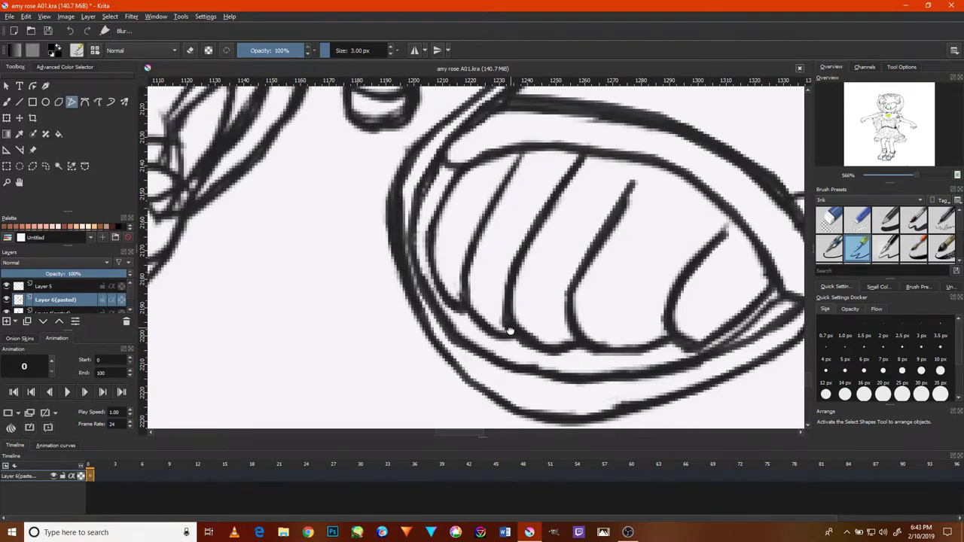
pyautogui.moveTo(509, 332); pyautogui.dragTo(437, 251)
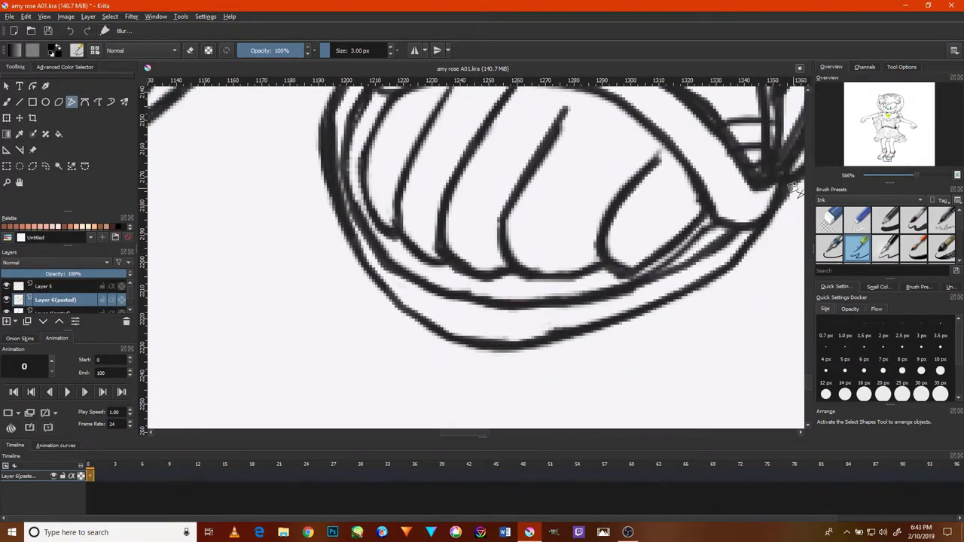
pyautogui.moveTo(772, 226)
pyautogui.mouseDown()
pyautogui.moveTo(680, 305)
pyautogui.moveTo(597, 338)
pyautogui.moveTo(497, 360)
pyautogui.moveTo(377, 297)
pyautogui.moveTo(335, 218)
pyautogui.moveTo(323, 129)
pyautogui.moveTo(319, 172)
pyautogui.mouseUp()
pyautogui.moveTo(500, 256)
pyautogui.mouseDown()
pyautogui.moveTo(516, 276)
pyautogui.moveTo(465, 346)
pyautogui.moveTo(471, 317)
pyautogui.moveTo(471, 329)
pyautogui.moveTo(447, 308)
pyautogui.moveTo(465, 292)
pyautogui.mouseUp()
# Place bezier points along the sandal's side strap down to the sole's outer edge.
pyautogui.scroll(-4, 448, 309)
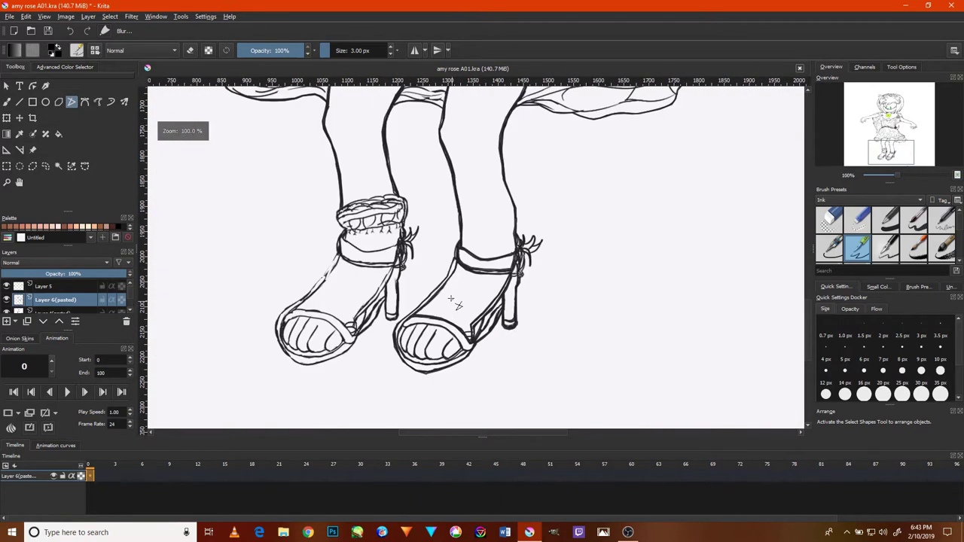
pyautogui.scroll(1, 413, 270)
pyautogui.scroll(2, 433, 291)
pyautogui.scroll(1, 599, 233)
pyautogui.scroll(1, 599, 234)
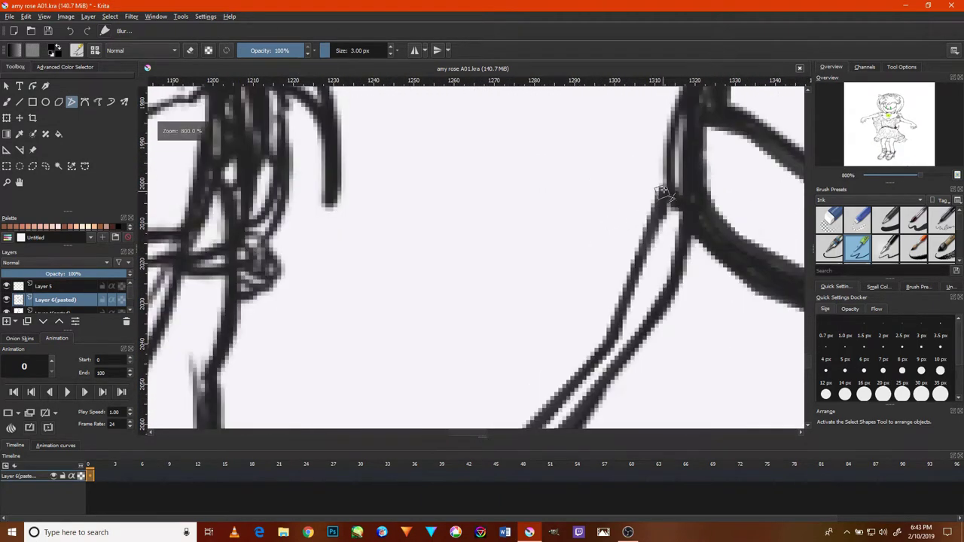
pyautogui.click(663, 179)
pyautogui.click(605, 333)
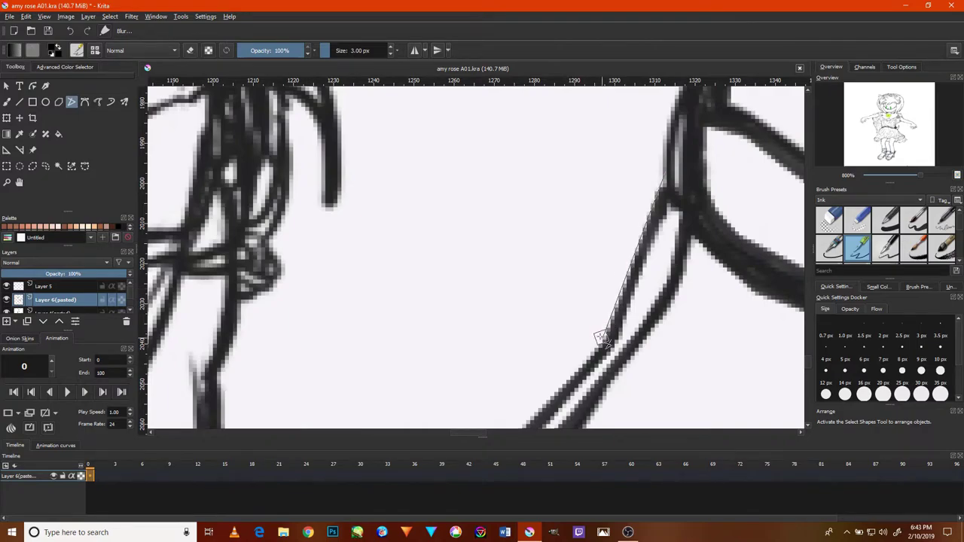
pyautogui.moveTo(586, 351); pyautogui.dragTo(705, 194)
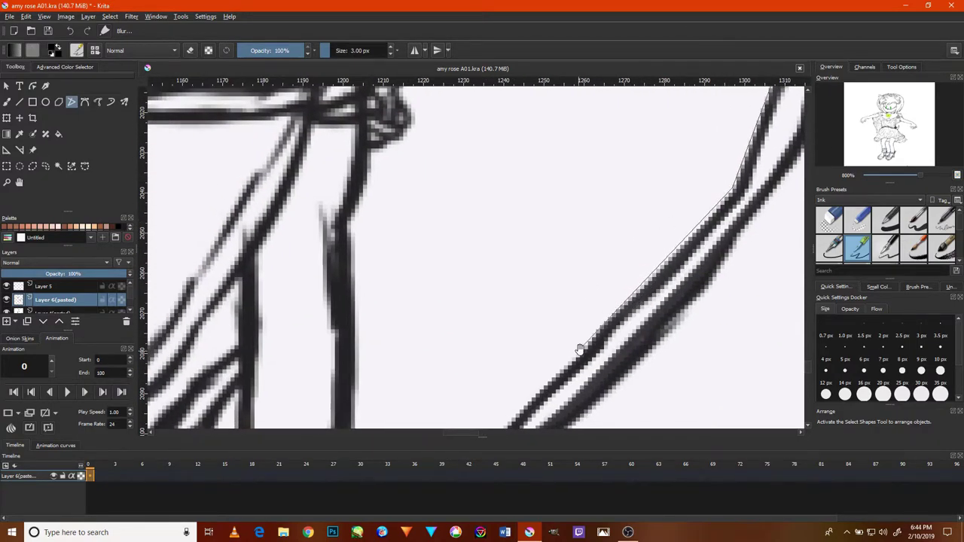
pyautogui.moveTo(580, 348); pyautogui.dragTo(740, 160)
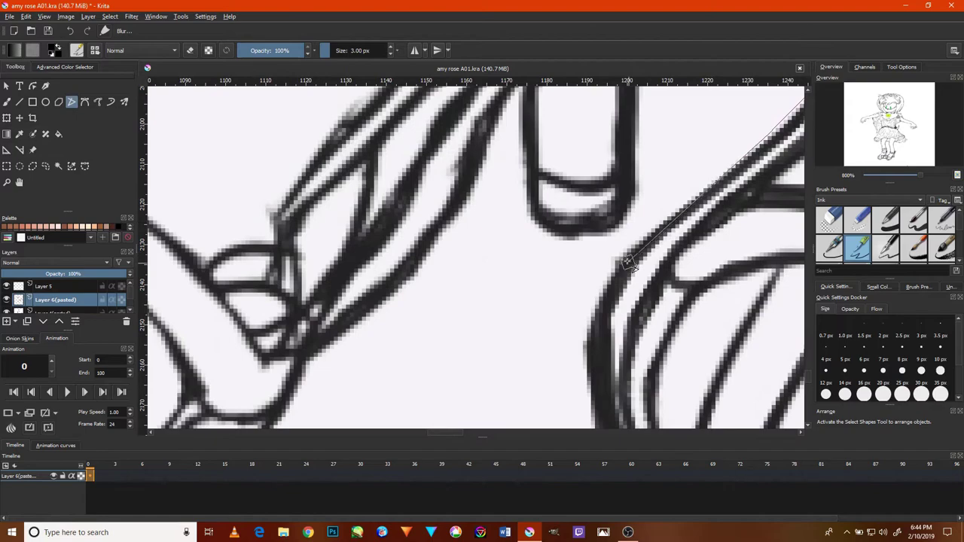
pyautogui.click(616, 256)
pyautogui.click(586, 311)
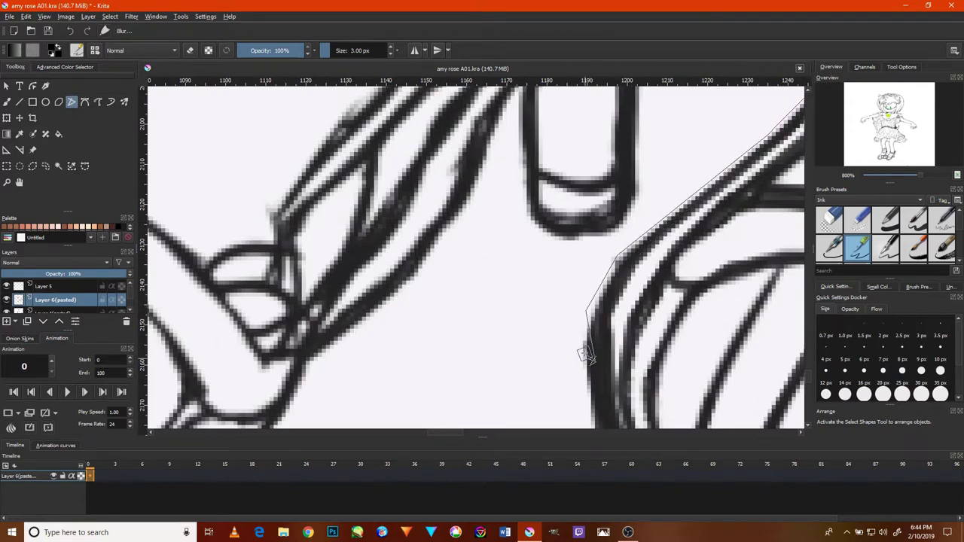
# Trace a line down the sandal strap and commit it as ink.
pyautogui.scroll(-3, 595, 346)
pyautogui.scroll(2, 602, 347)
pyautogui.scroll(-5, 625, 343)
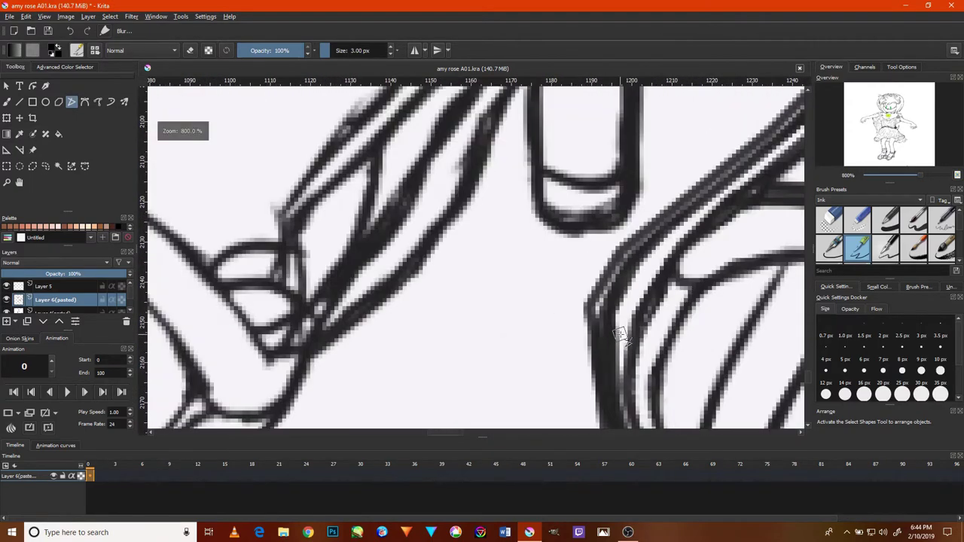
pyautogui.scroll(3, 614, 326)
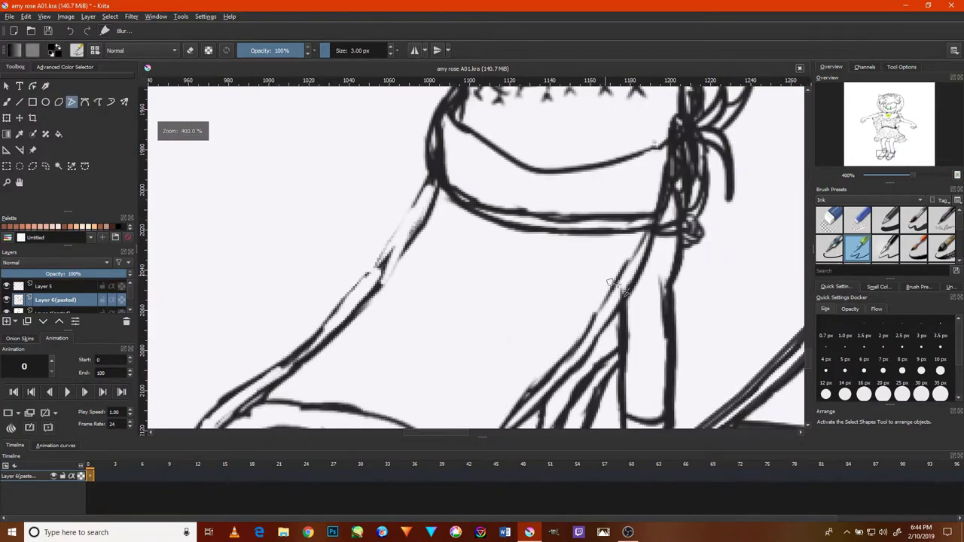
pyautogui.scroll(2, 632, 264)
pyautogui.moveTo(637, 231); pyautogui.dragTo(604, 284)
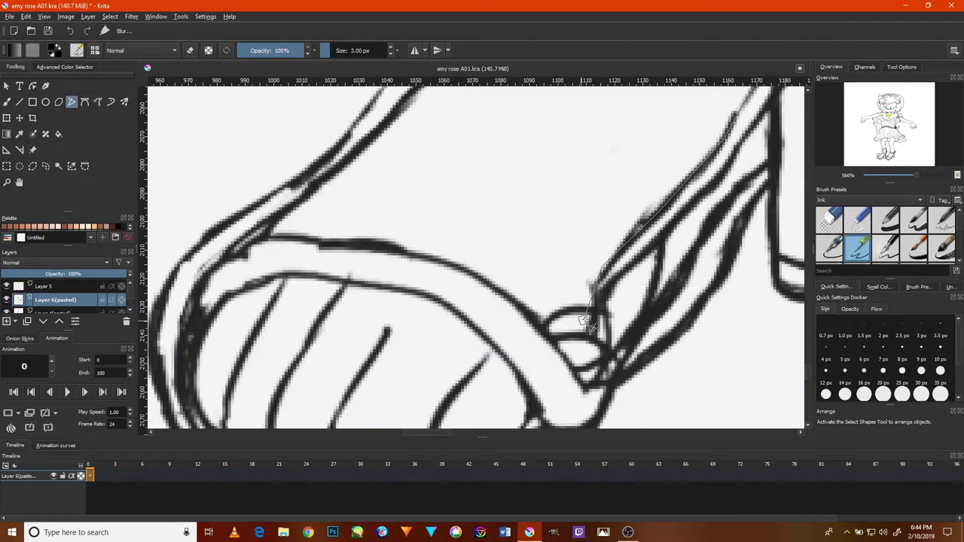
pyautogui.moveTo(581, 346); pyautogui.dragTo(584, 345)
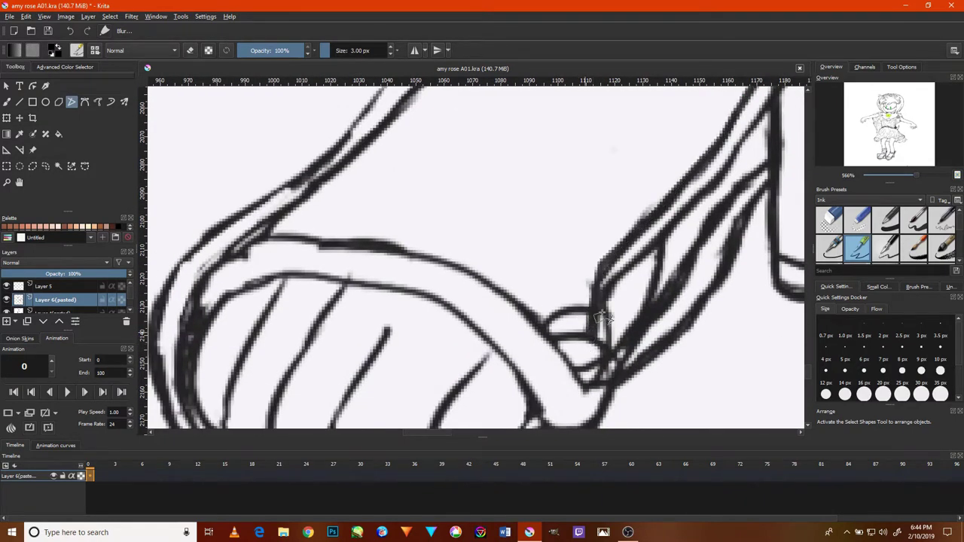
# Ink the strap's upper end with a bent stroke.
pyautogui.moveTo(676, 253); pyautogui.dragTo(633, 226)
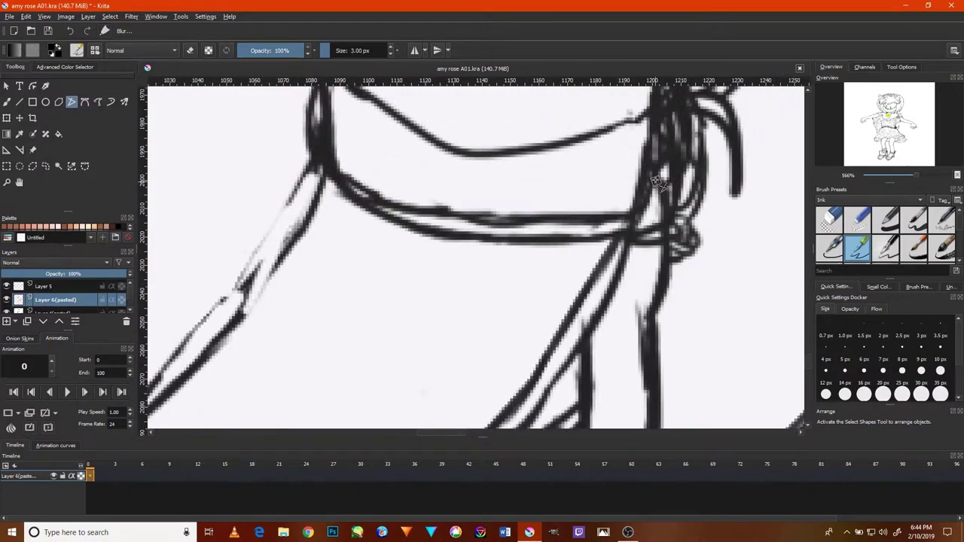
pyautogui.moveTo(580, 362); pyautogui.dragTo(595, 294)
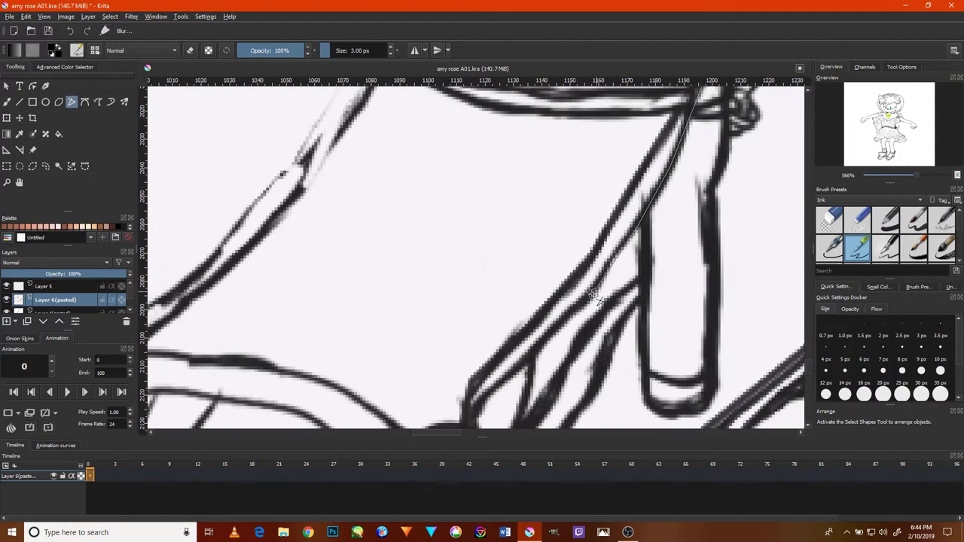
pyautogui.moveTo(467, 426); pyautogui.dragTo(566, 290)
pyautogui.click(566, 290)
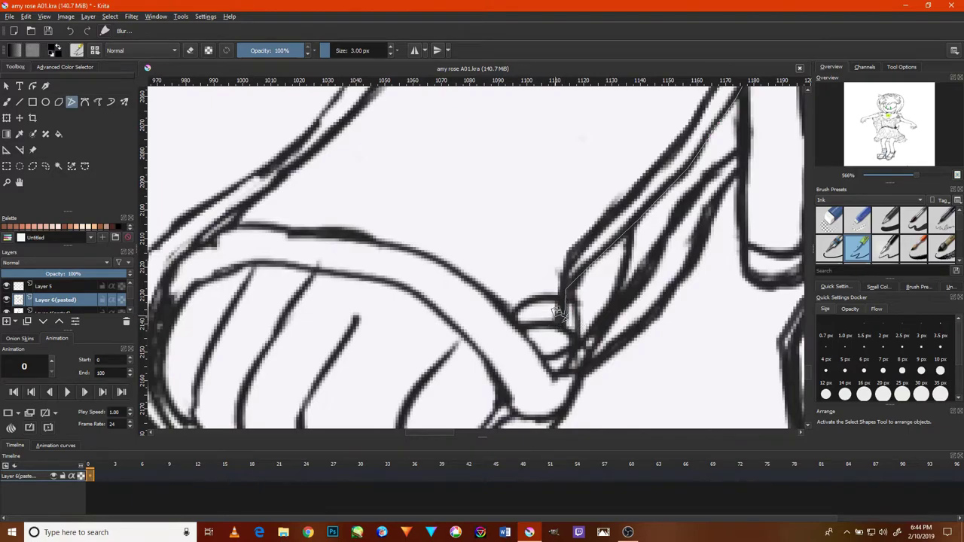
pyautogui.doubleClick(557, 312)
# Outline the strap's bottom end and up its left side.
pyautogui.moveTo(710, 248); pyautogui.dragTo(613, 370)
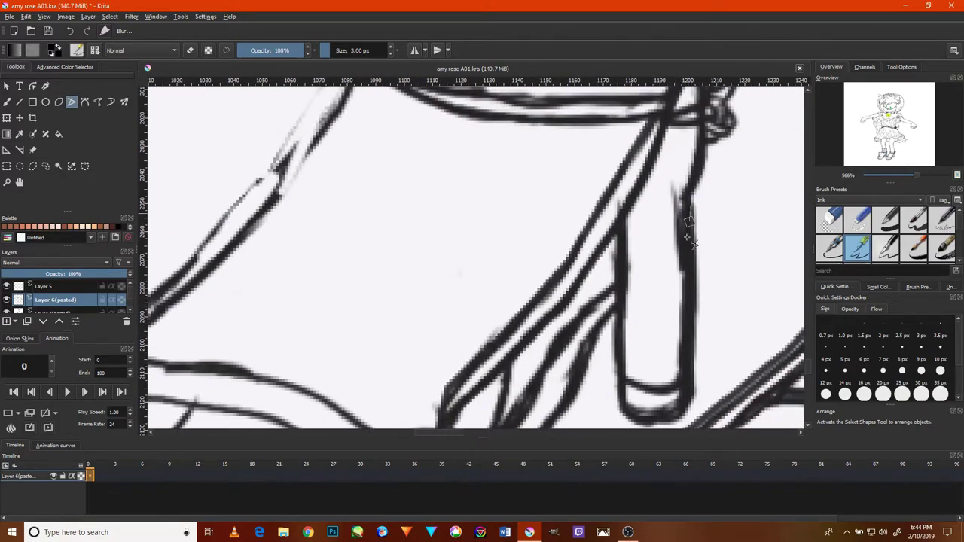
pyautogui.scroll(-2, 693, 332)
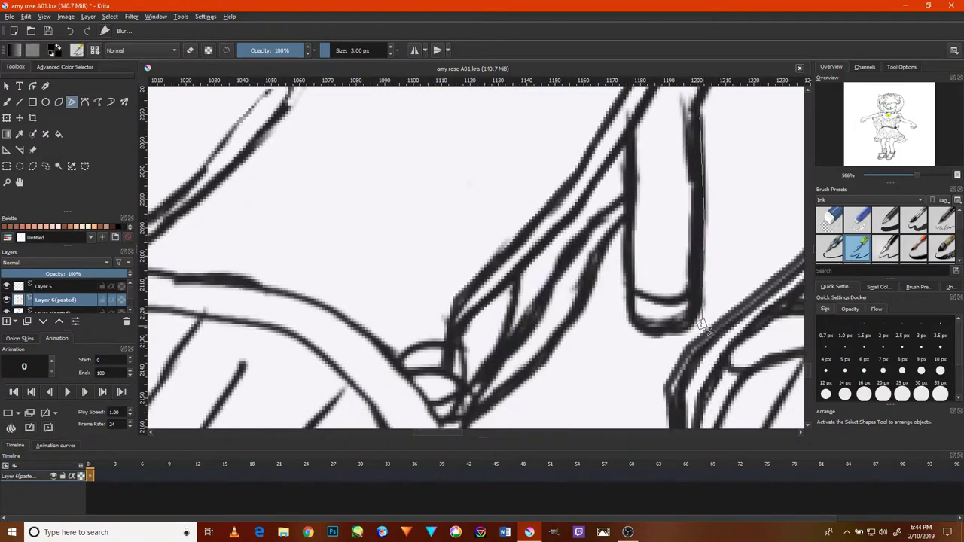
pyautogui.click(701, 327)
pyautogui.click(639, 338)
pyautogui.click(628, 323)
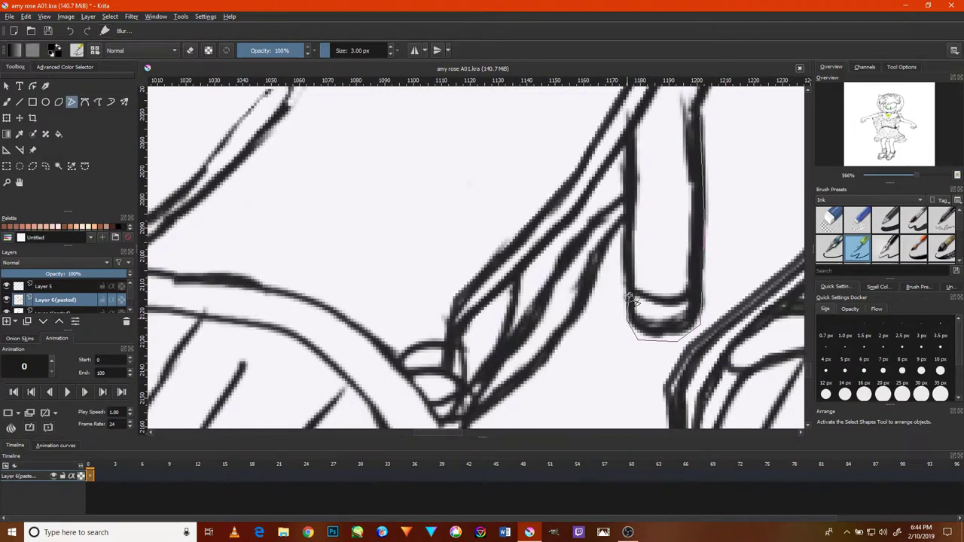
pyautogui.doubleClick(612, 232)
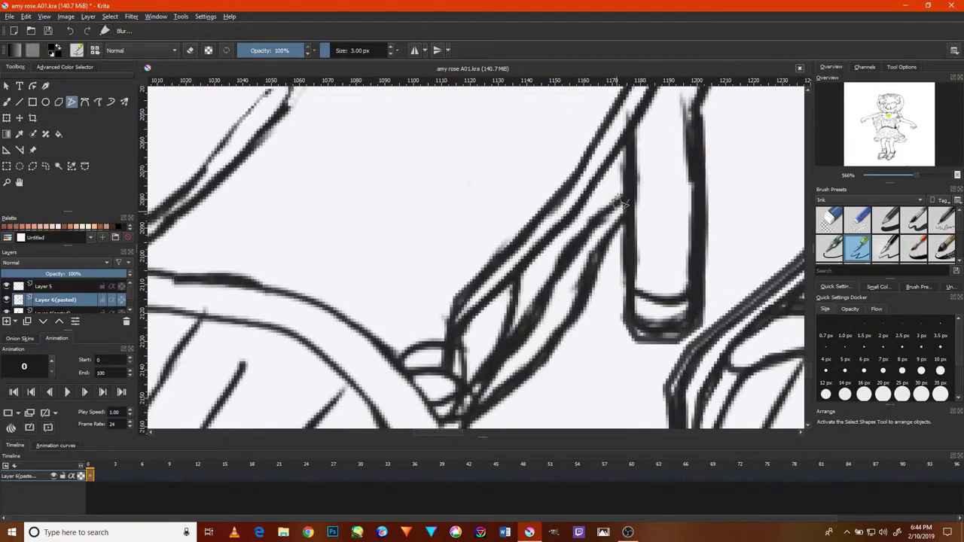
# Ink the strap's left edge, bottom corner and inside bottom line.
pyautogui.click(624, 145)
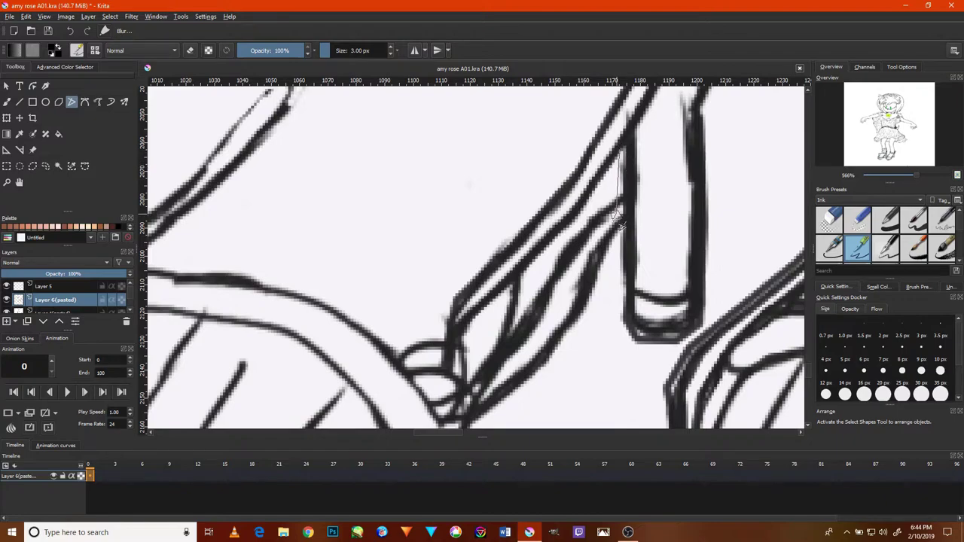
pyautogui.click(616, 311)
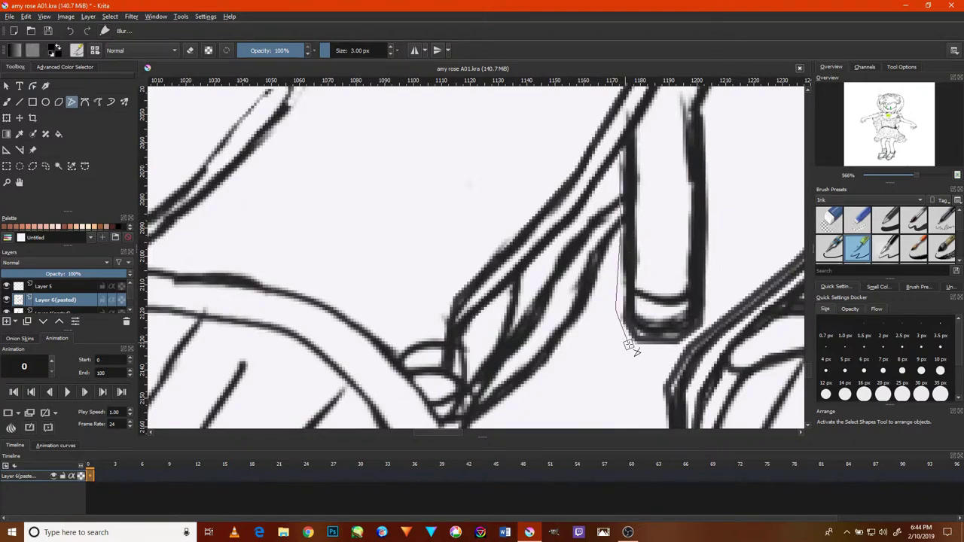
pyautogui.doubleClick(703, 292)
pyautogui.click(633, 284)
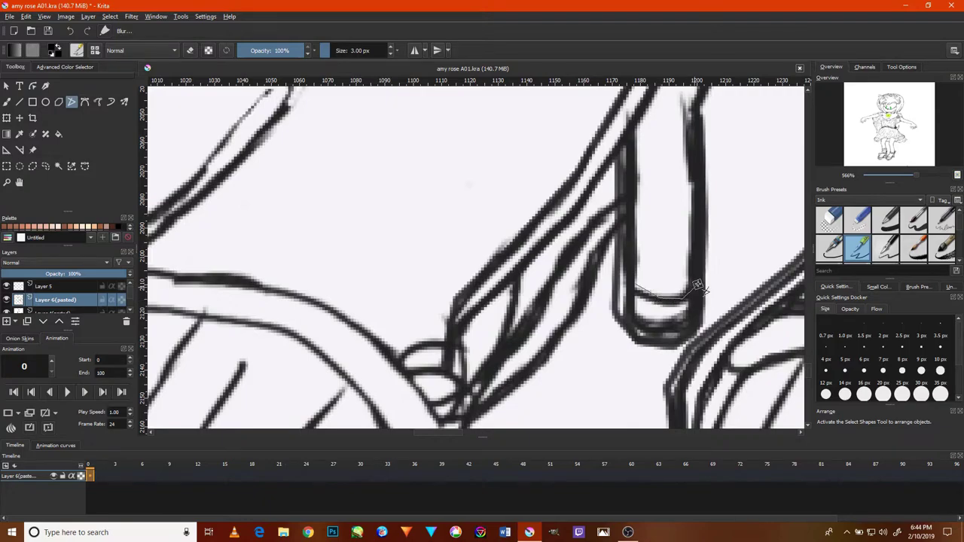
pyautogui.doubleClick(689, 285)
# Ink the strap edge up toward the ankle tie and the lower strap line.
pyautogui.scroll(-5, 681, 289)
pyautogui.scroll(2, 693, 275)
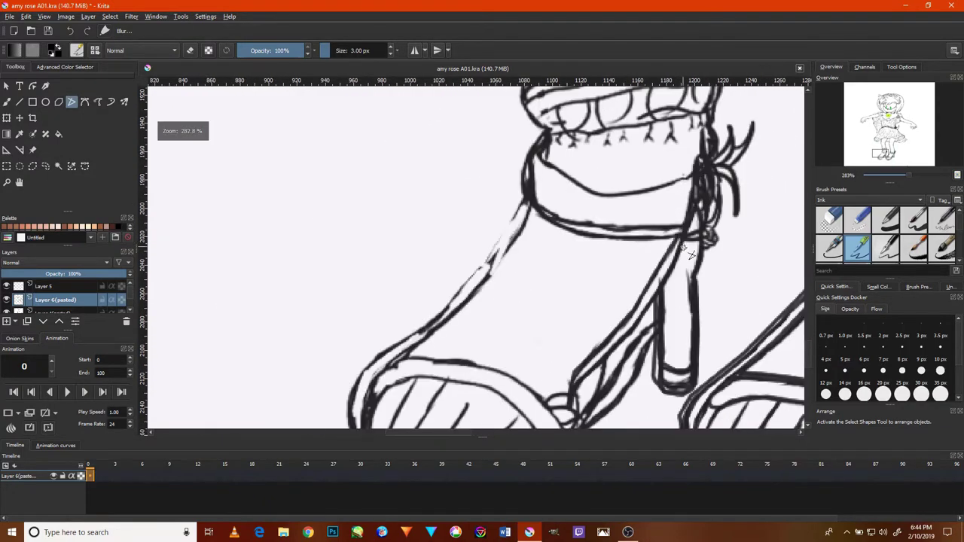
pyautogui.scroll(2, 693, 278)
pyautogui.scroll(2, 699, 286)
pyautogui.click(707, 281)
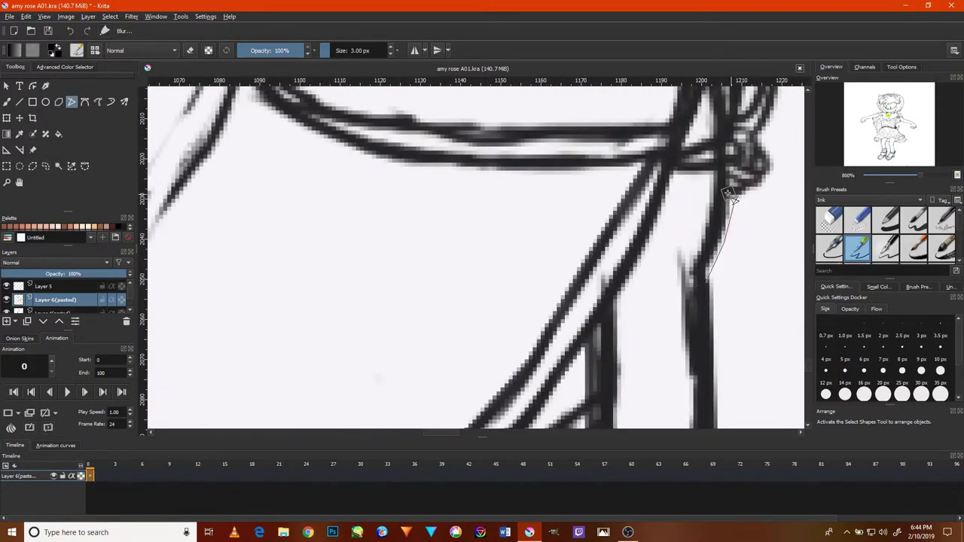
pyautogui.click(727, 197)
pyautogui.doubleClick(700, 246)
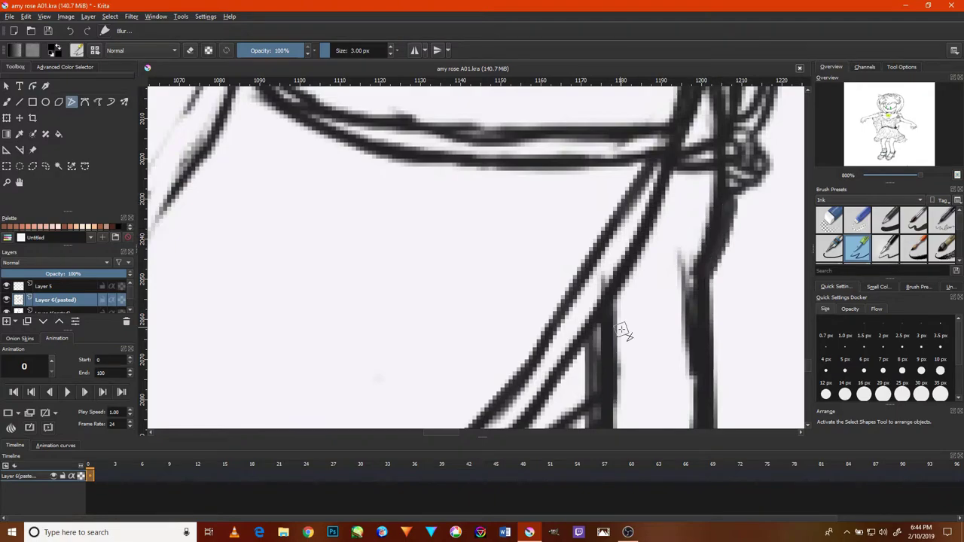
pyautogui.moveTo(622, 331)
pyautogui.mouseDown()
pyautogui.moveTo(619, 268)
pyautogui.moveTo(594, 348)
pyautogui.mouseUp()
pyautogui.doubleClick(576, 355)
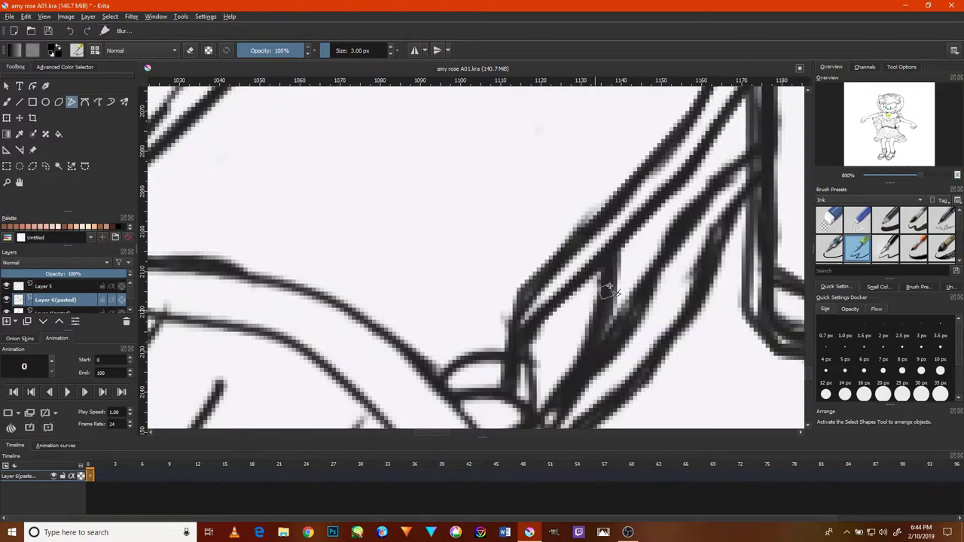
# Begin a bezier line down the leg from the sock cuff.
pyautogui.scroll(-5, 565, 319)
pyautogui.scroll(3, 529, 188)
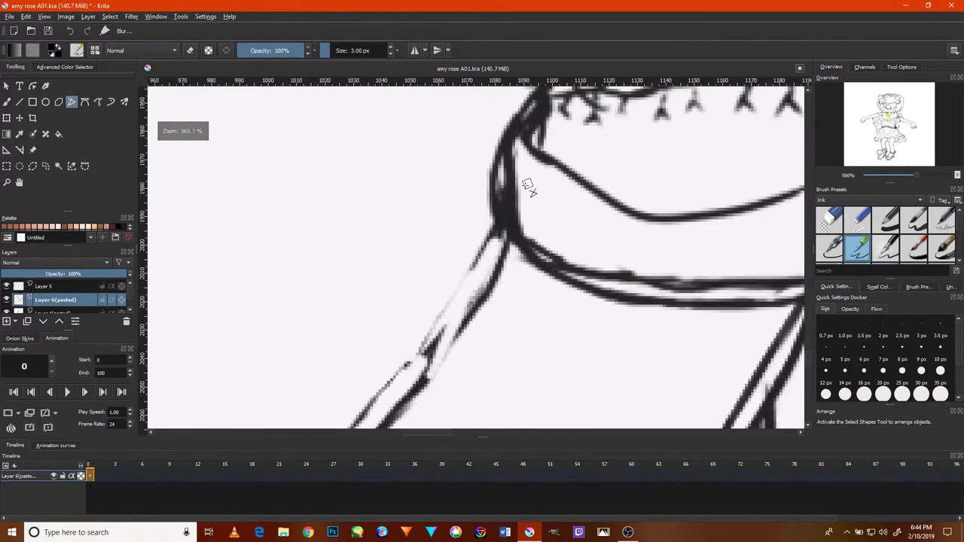
pyautogui.scroll(2, 500, 226)
pyautogui.click(500, 226)
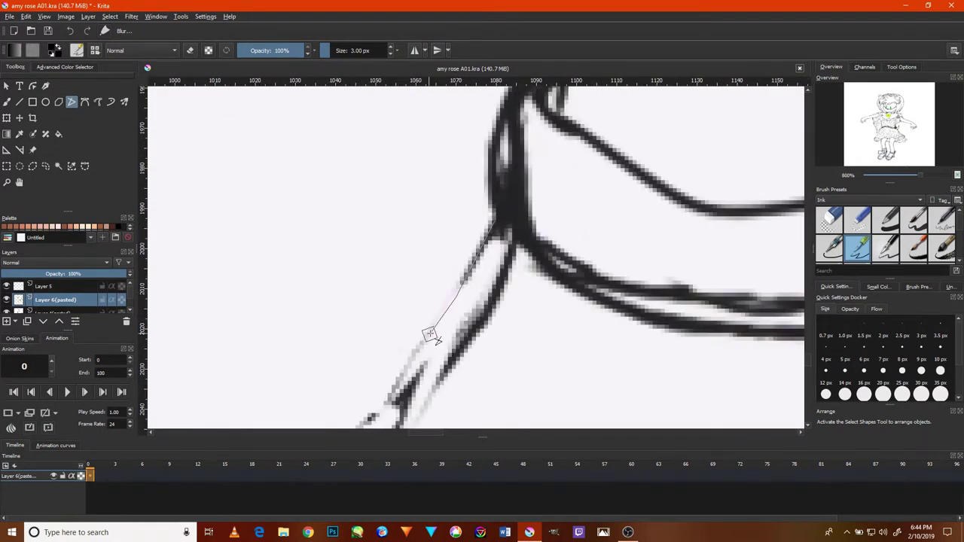
pyautogui.scroll(3, 436, 325)
pyautogui.scroll(-5, 435, 325)
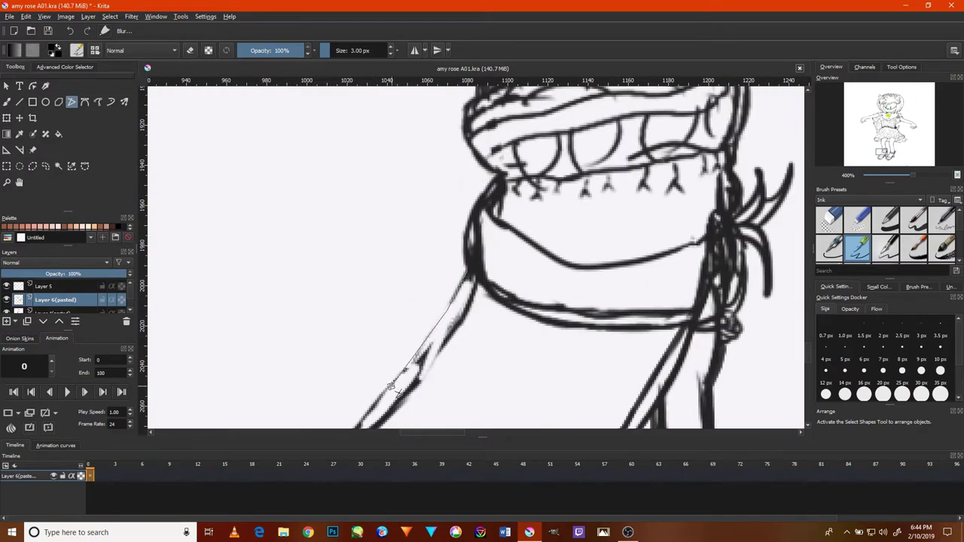
# Ink the outline around the toe area and the inner toe-opening line.
pyautogui.moveTo(407, 368); pyautogui.dragTo(532, 239)
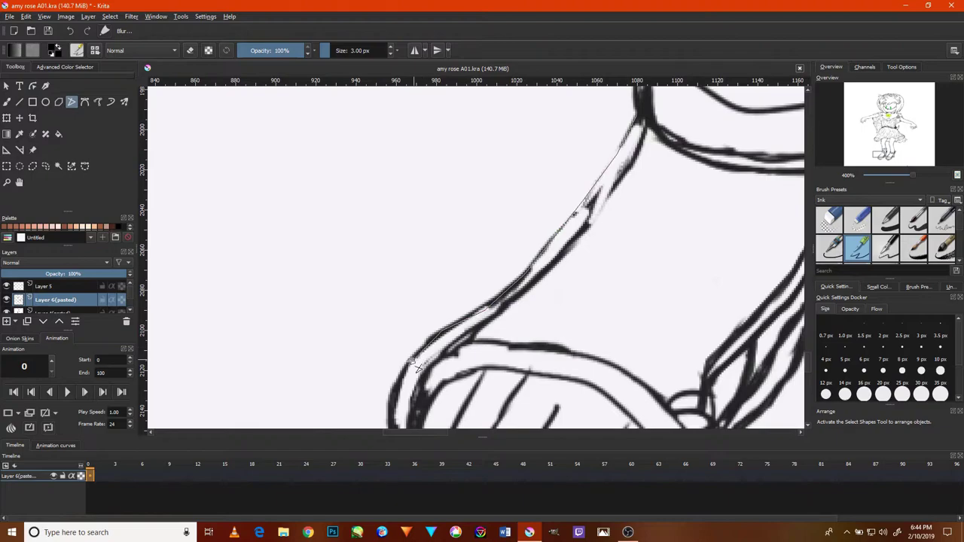
pyautogui.moveTo(416, 365); pyautogui.dragTo(455, 309)
pyautogui.moveTo(449, 354); pyautogui.dragTo(439, 294)
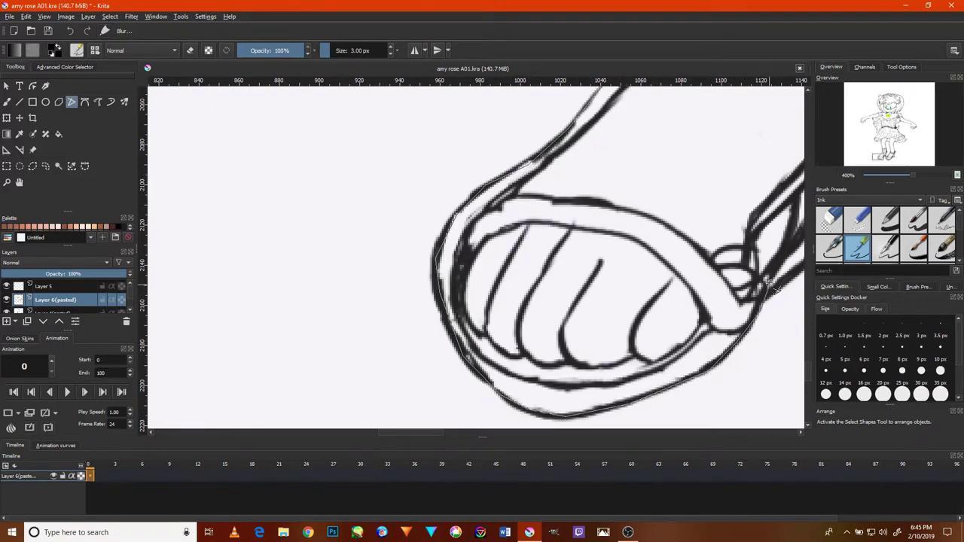
pyautogui.doubleClick(728, 289)
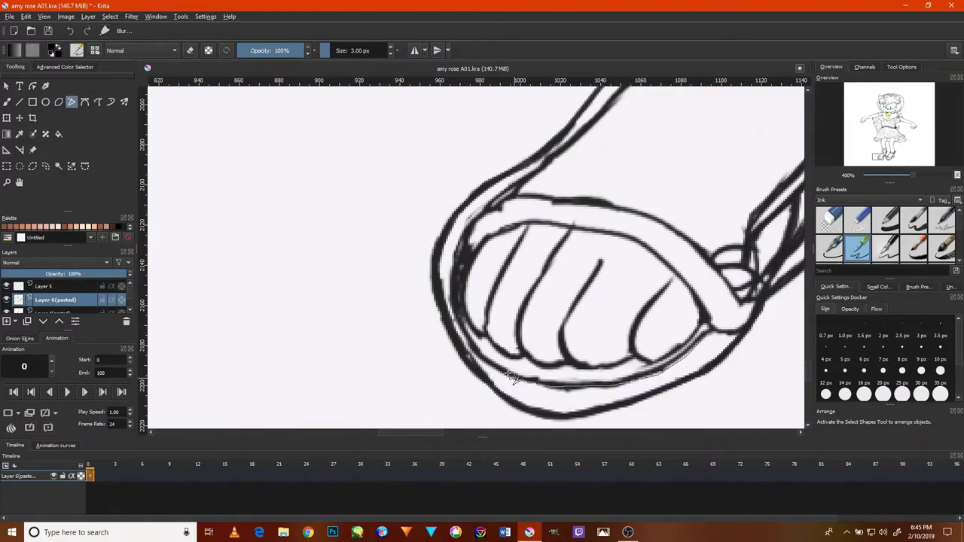
pyautogui.click(459, 263)
pyautogui.doubleClick(519, 205)
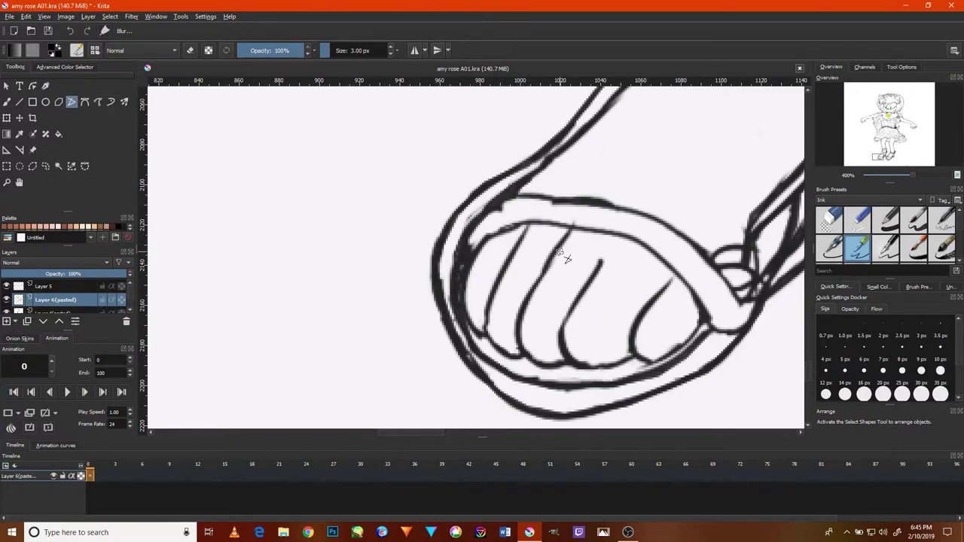
# Ink one long curved outline along the foot's lower and upper edges.
pyautogui.moveTo(666, 325); pyautogui.dragTo(591, 331)
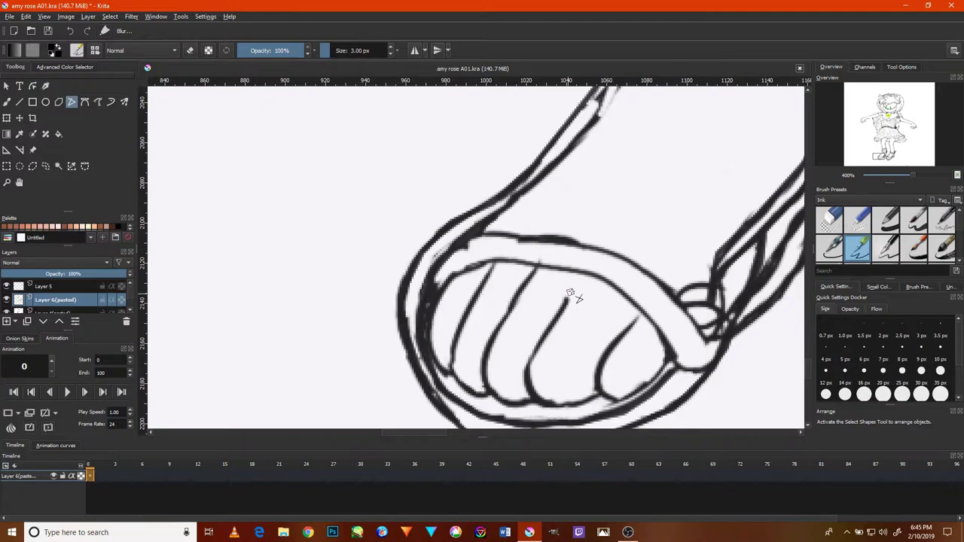
pyautogui.scroll(-5, 570, 295)
pyautogui.scroll(4, 599, 293)
pyautogui.scroll(2, 578, 375)
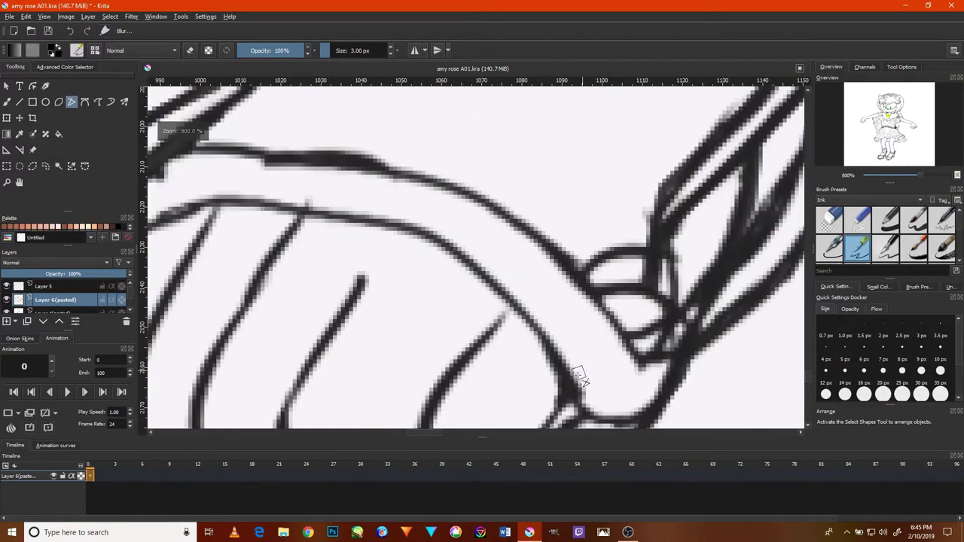
pyautogui.click(581, 393)
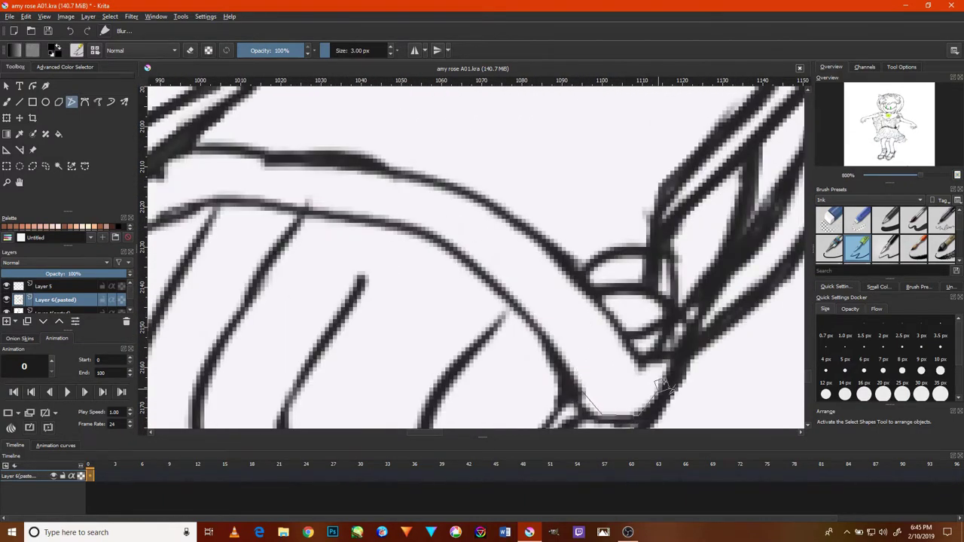
pyautogui.click(667, 368)
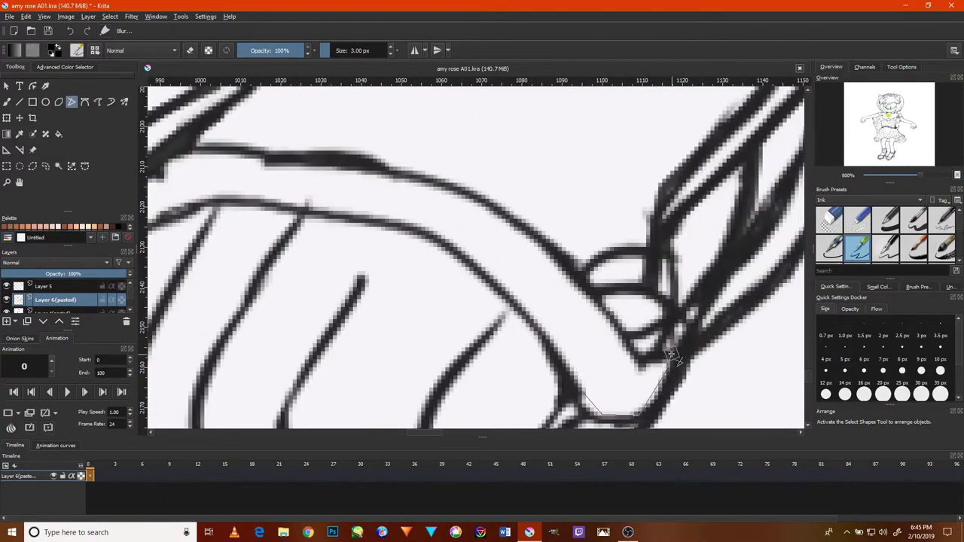
pyautogui.click(556, 238)
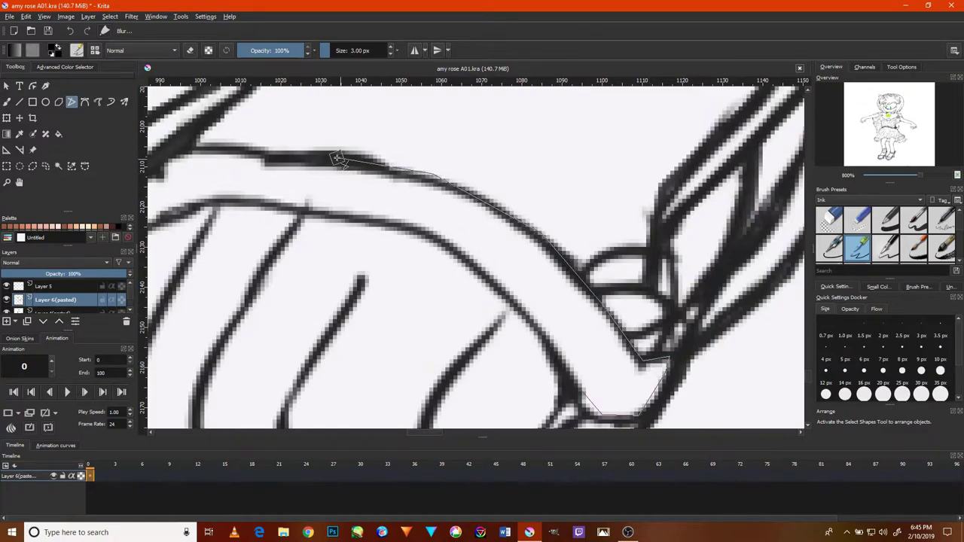
pyautogui.moveTo(259, 160); pyautogui.dragTo(366, 183)
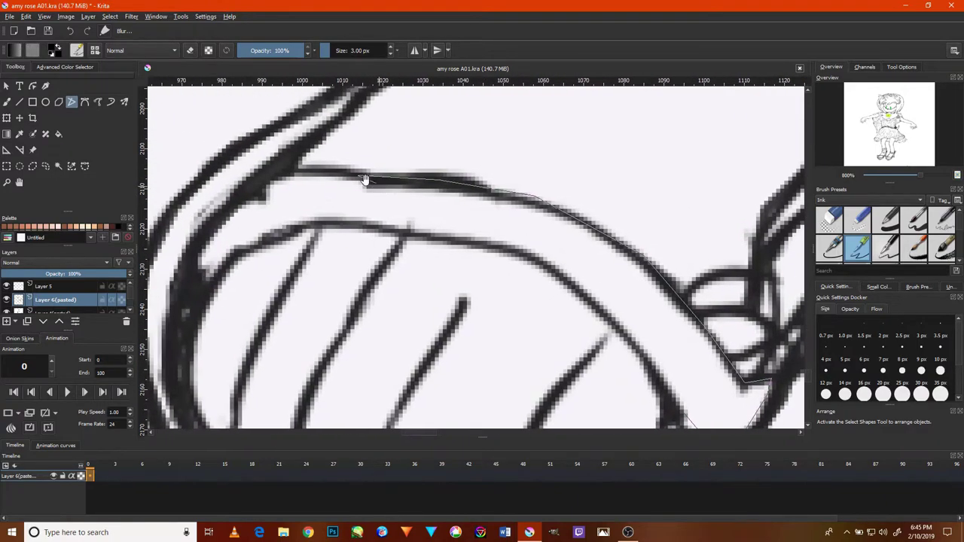
pyautogui.click(288, 169)
pyautogui.click(185, 276)
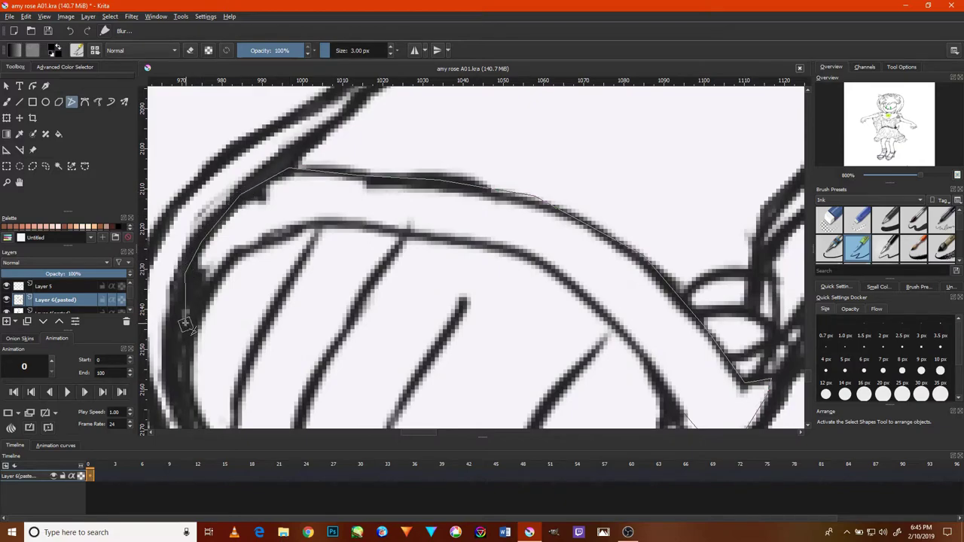
pyautogui.doubleClick(182, 280)
# Ink the inner curve toward the strap and a line along the leg edge.
pyautogui.click(222, 268)
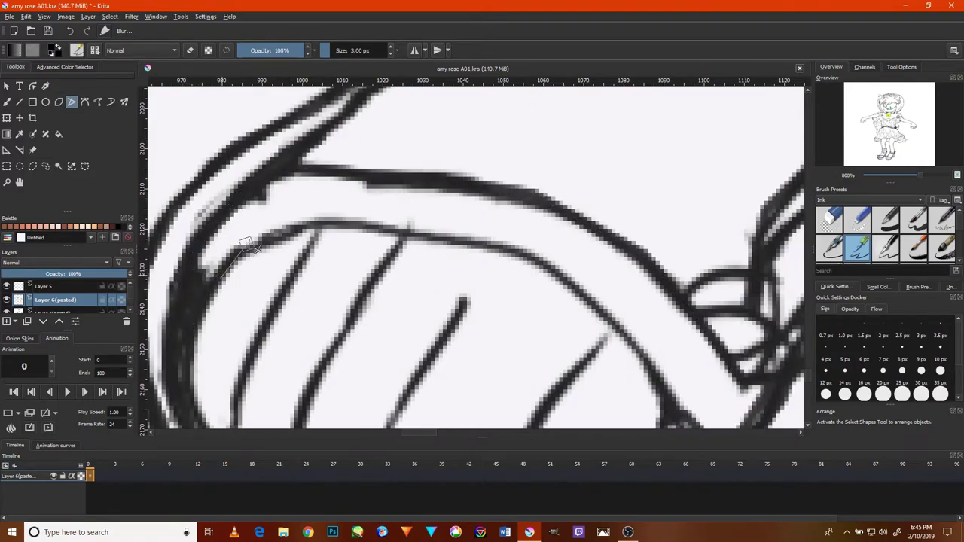
pyautogui.click(335, 217)
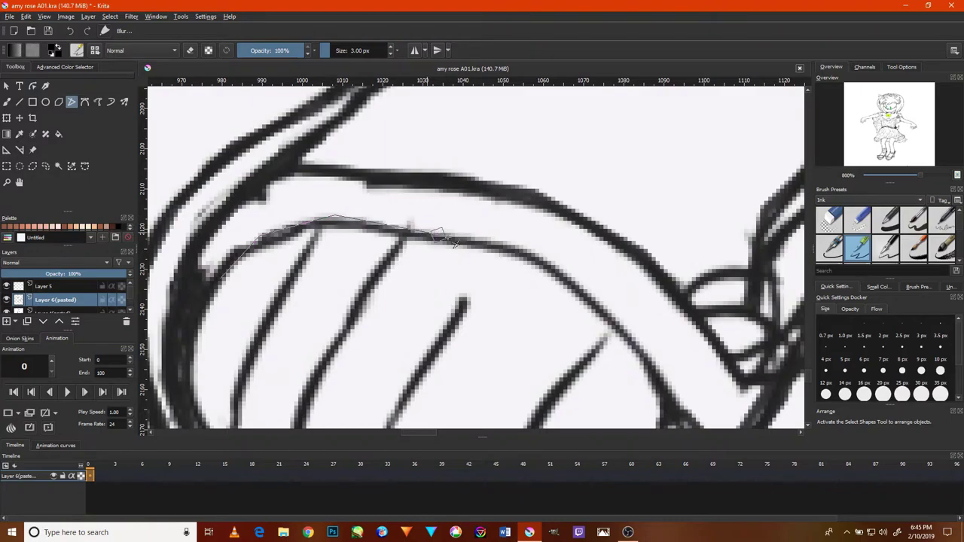
pyautogui.click(536, 255)
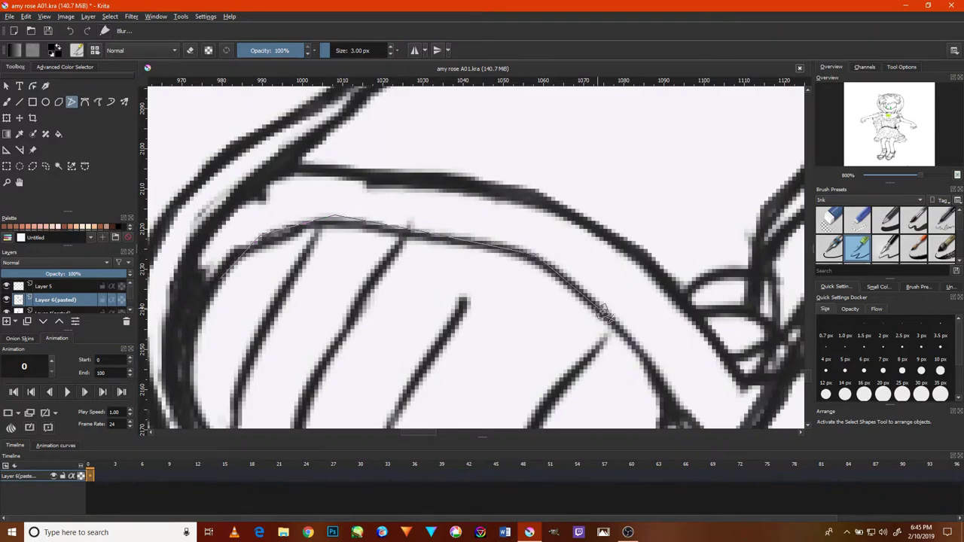
pyautogui.doubleClick(663, 388)
pyautogui.scroll(3, 482, 301)
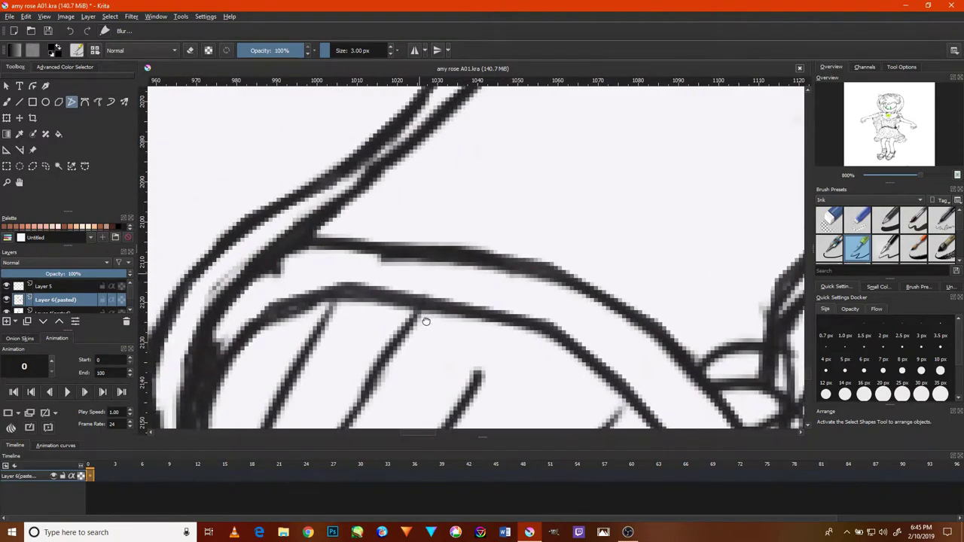
pyautogui.scroll(1, 424, 323)
pyautogui.click(350, 249)
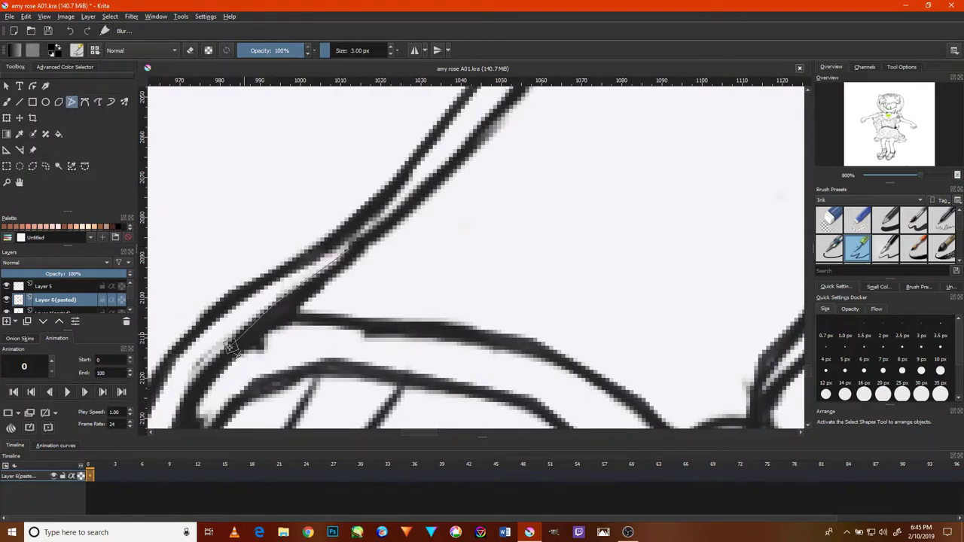
pyautogui.doubleClick(198, 388)
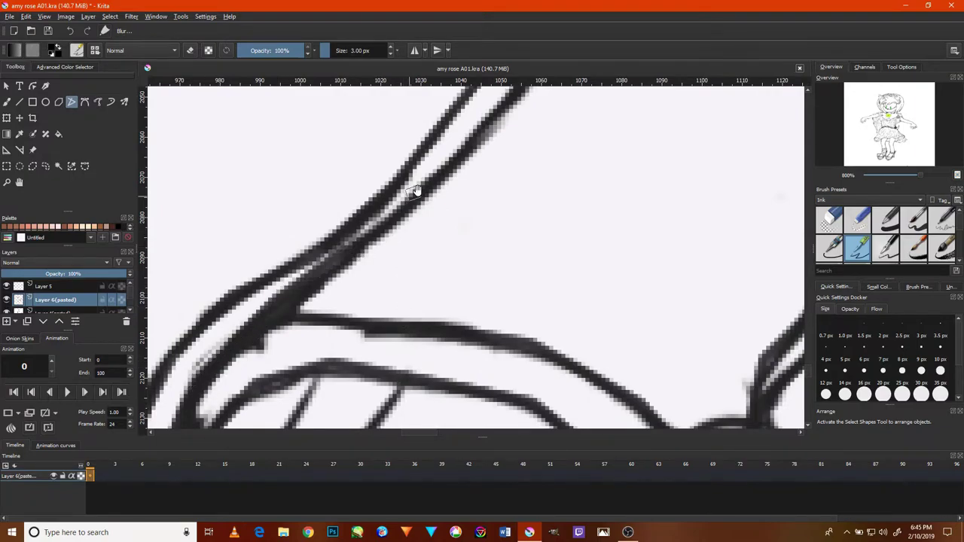
# Trace the right-hand strap line with a bent bezier path up to its upper junction.
pyautogui.moveTo(416, 189); pyautogui.dragTo(315, 353)
pyautogui.click(404, 274)
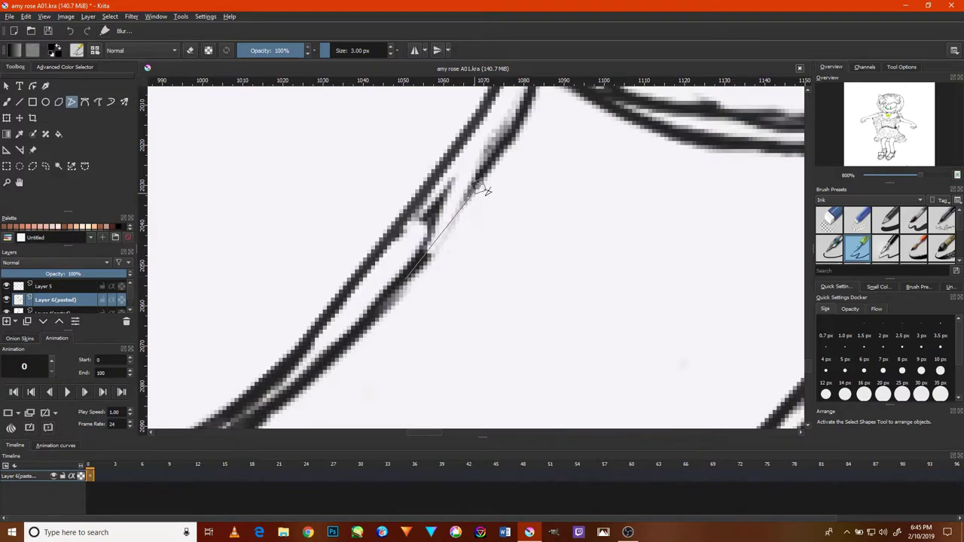
pyautogui.moveTo(516, 118); pyautogui.dragTo(485, 215)
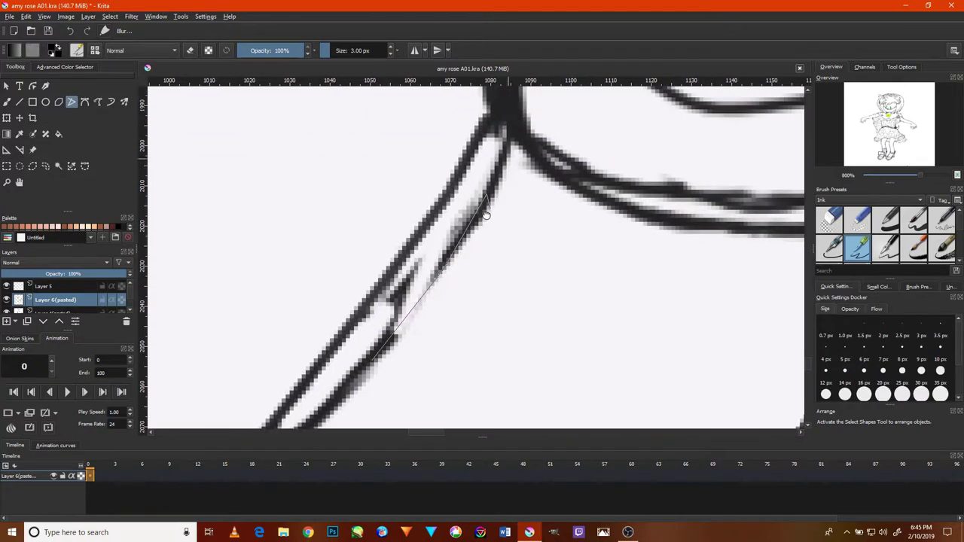
pyautogui.click(511, 143)
pyautogui.press('Return')
pyautogui.click(415, 267)
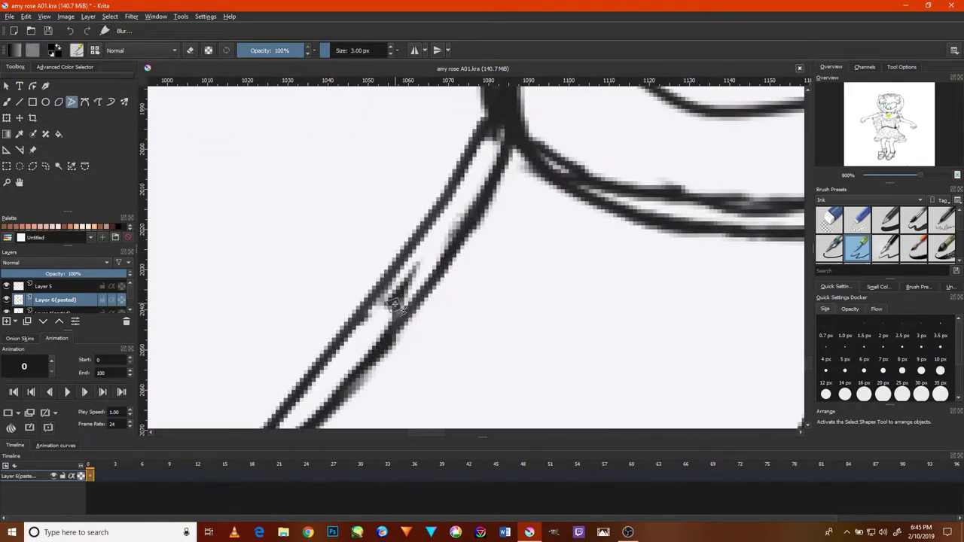
# With an 8 px eraser on Layer 4(pasted), erase the stray grey marks between the lines.
pyautogui.press('e')
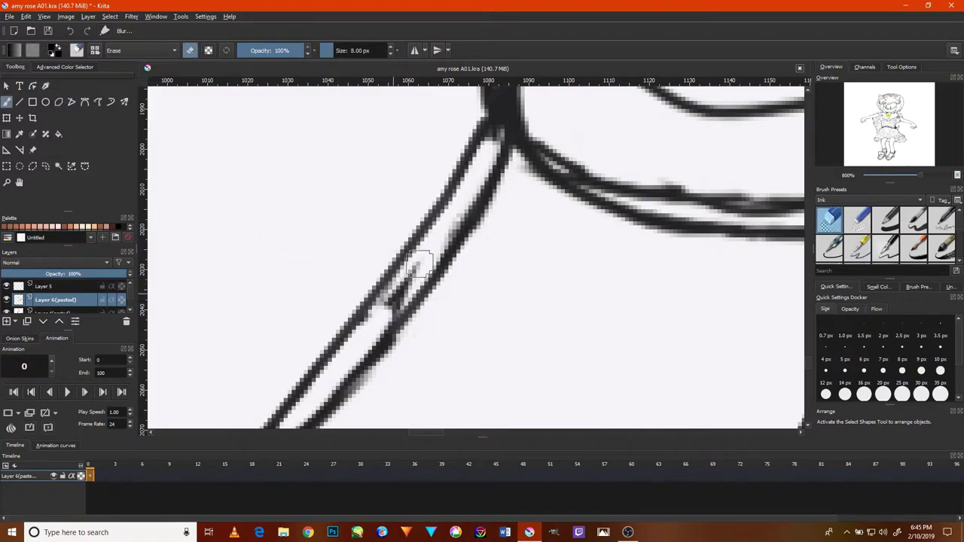
pyautogui.click(64, 287)
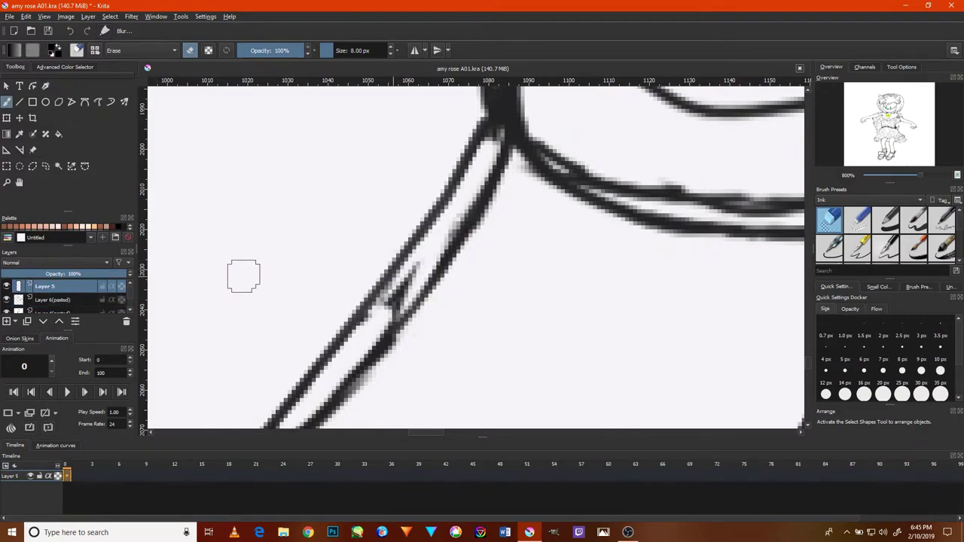
pyautogui.click(6, 300)
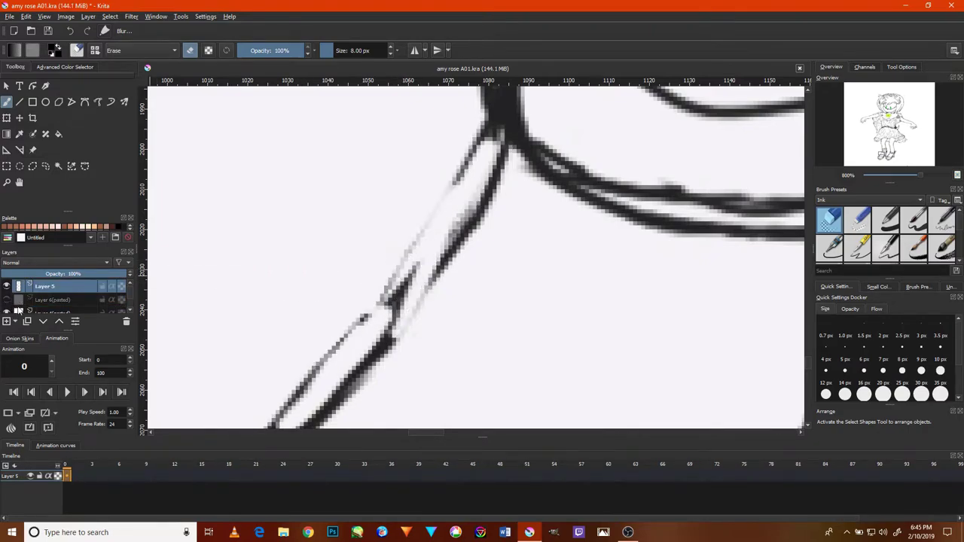
pyautogui.click(8, 299)
pyautogui.scroll(-1, 19, 303)
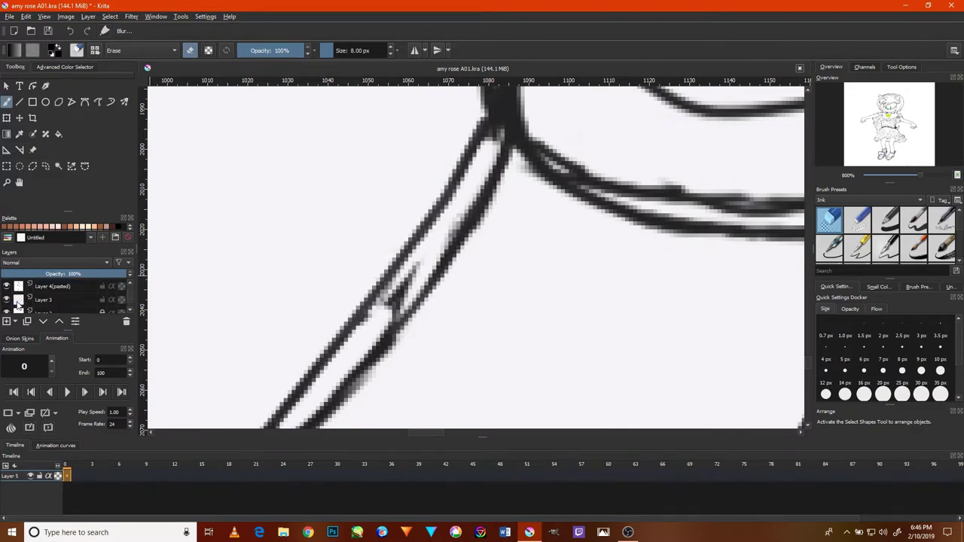
pyautogui.click(29, 288)
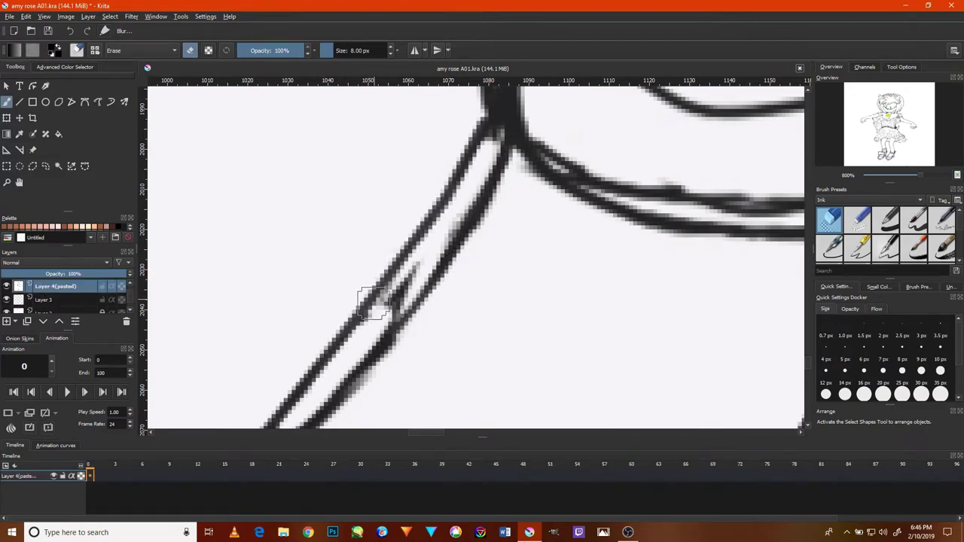
pyautogui.moveTo(415, 271)
pyautogui.mouseDown()
pyautogui.moveTo(384, 314)
pyautogui.moveTo(438, 238)
pyautogui.moveTo(359, 310)
pyautogui.mouseUp()
# Re-ink the right-hand line as one solid stroke with the 3 px ink pen.
pyautogui.press('e')
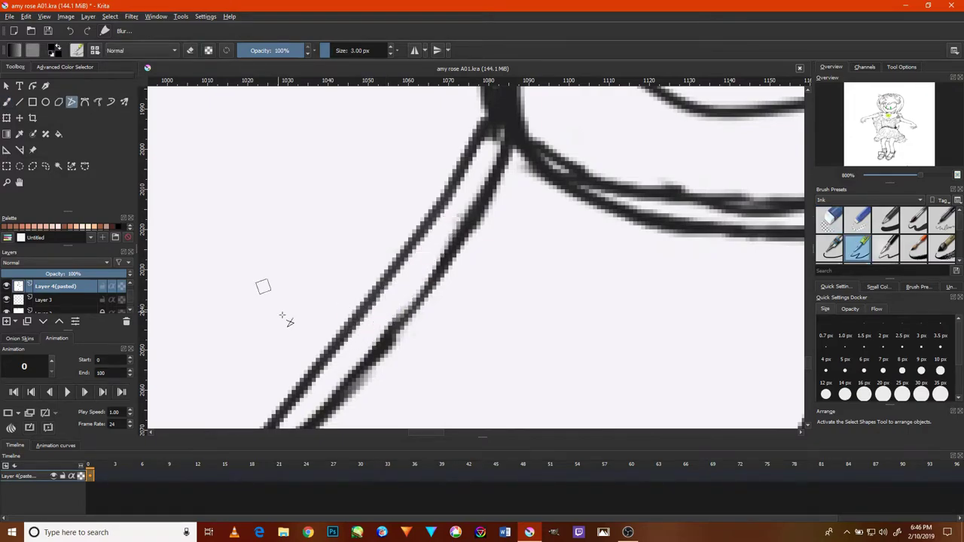
pyautogui.moveTo(512, 153)
pyautogui.mouseDown()
pyautogui.moveTo(476, 236)
pyautogui.moveTo(411, 320)
pyautogui.mouseUp()
pyautogui.click(382, 358)
pyautogui.moveTo(444, 351); pyautogui.dragTo(583, 215)
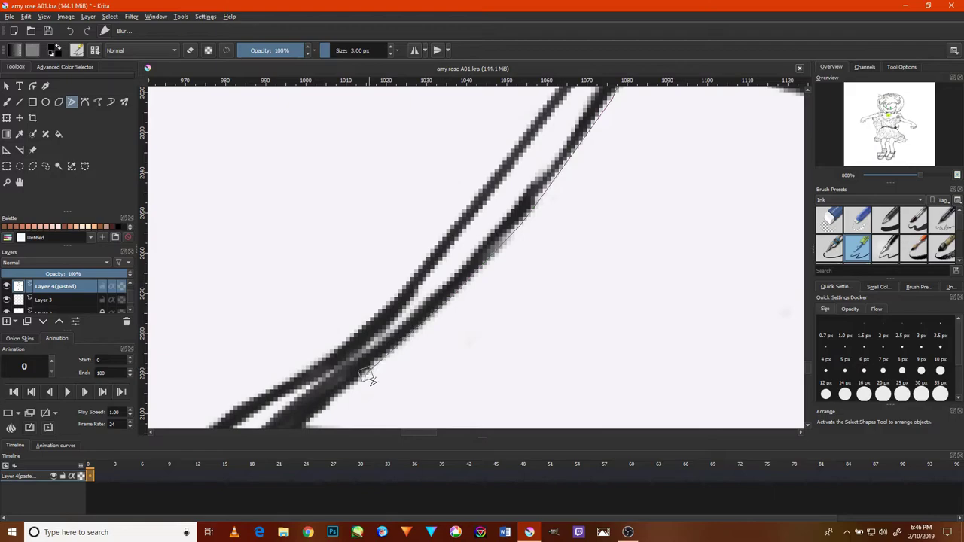
pyautogui.press('Return')
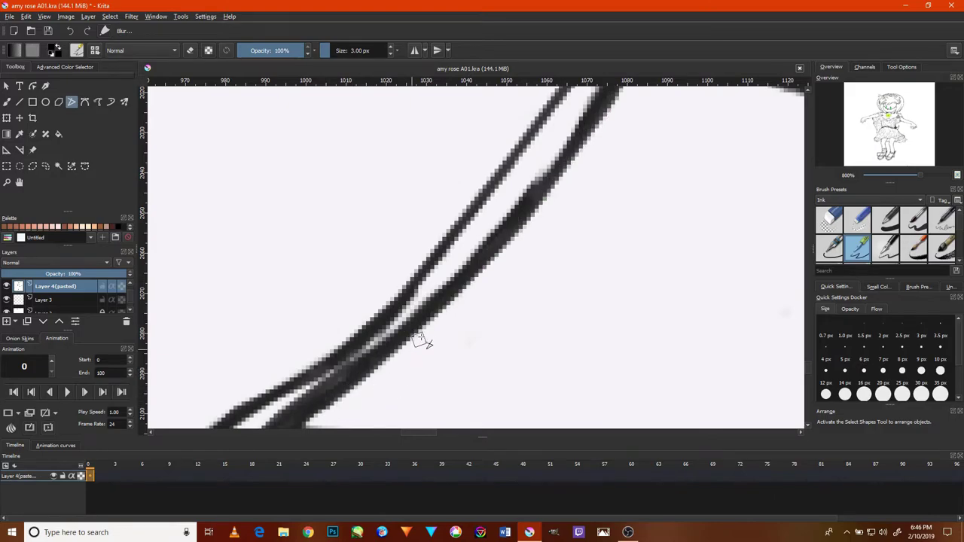
pyautogui.scroll(-4, 419, 341)
pyautogui.scroll(2, 557, 173)
pyautogui.scroll(2, 559, 172)
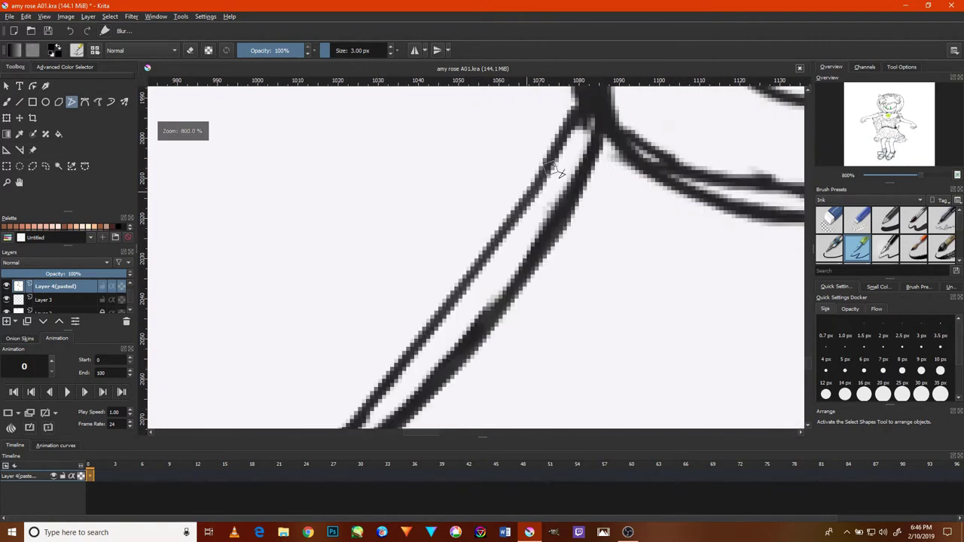
pyautogui.click(581, 119)
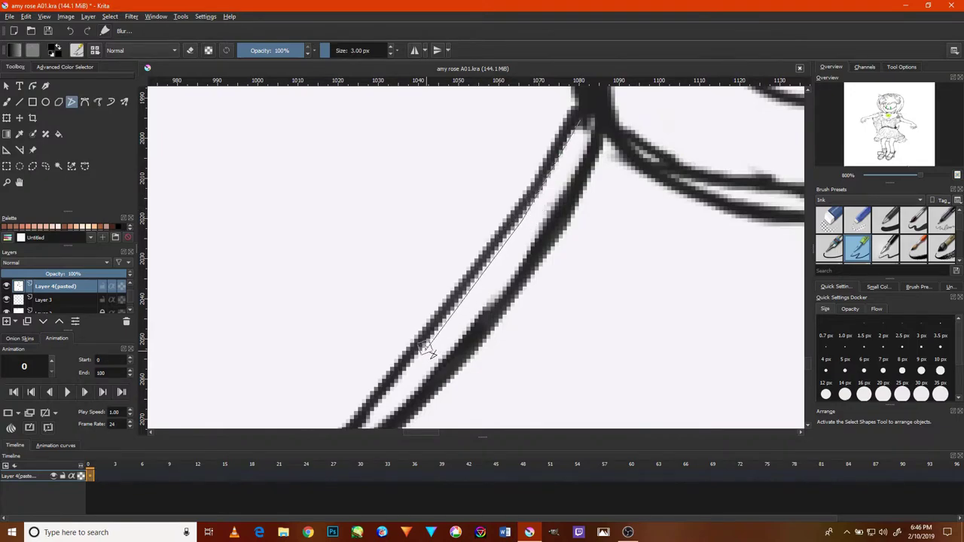
# Place Bezier points down the line and around the front of the sandal's toe curve.
pyautogui.moveTo(409, 387); pyautogui.dragTo(570, 204)
pyautogui.click(465, 303)
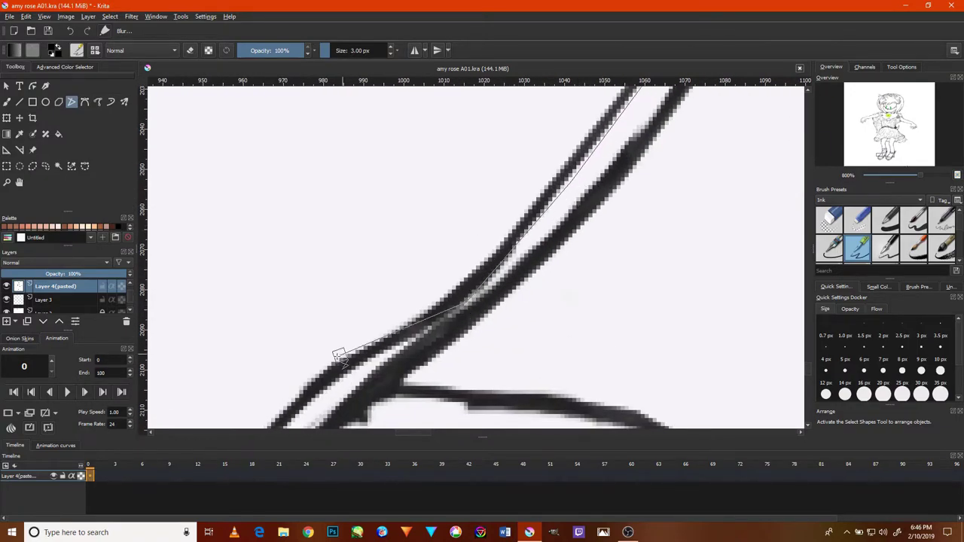
pyautogui.moveTo(340, 376); pyautogui.dragTo(515, 193)
pyautogui.click(426, 281)
pyautogui.moveTo(415, 319); pyautogui.dragTo(436, 258)
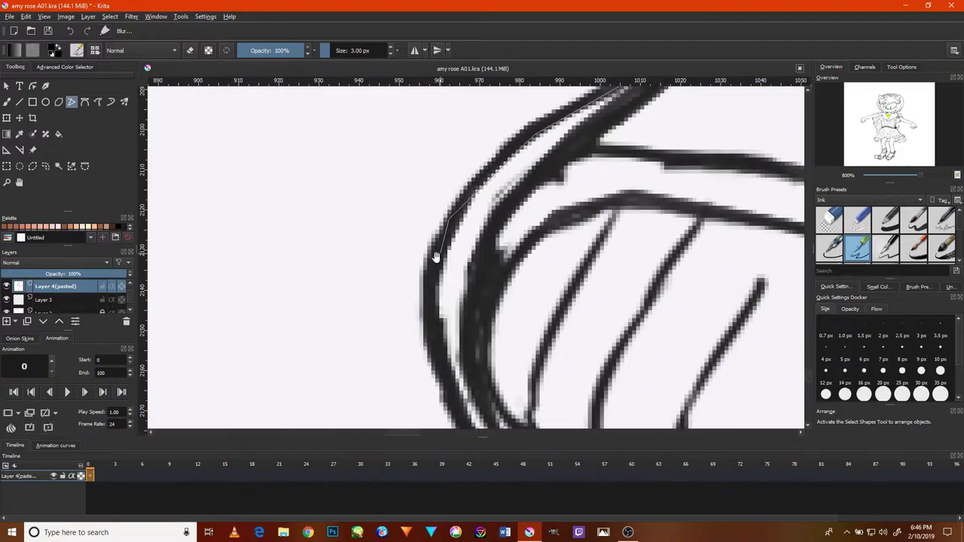
pyautogui.click(433, 345)
pyautogui.moveTo(457, 396); pyautogui.dragTo(419, 236)
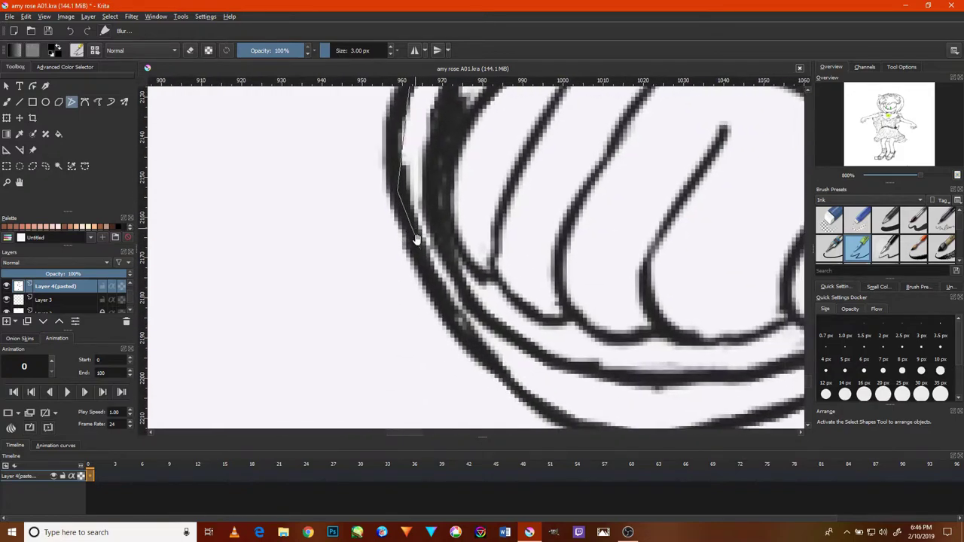
pyautogui.click(460, 345)
# Continue along the bottom of the sole and up the right side, finishing the toe outline stroke.
pyautogui.moveTo(500, 376); pyautogui.dragTo(460, 312)
pyautogui.click(527, 353)
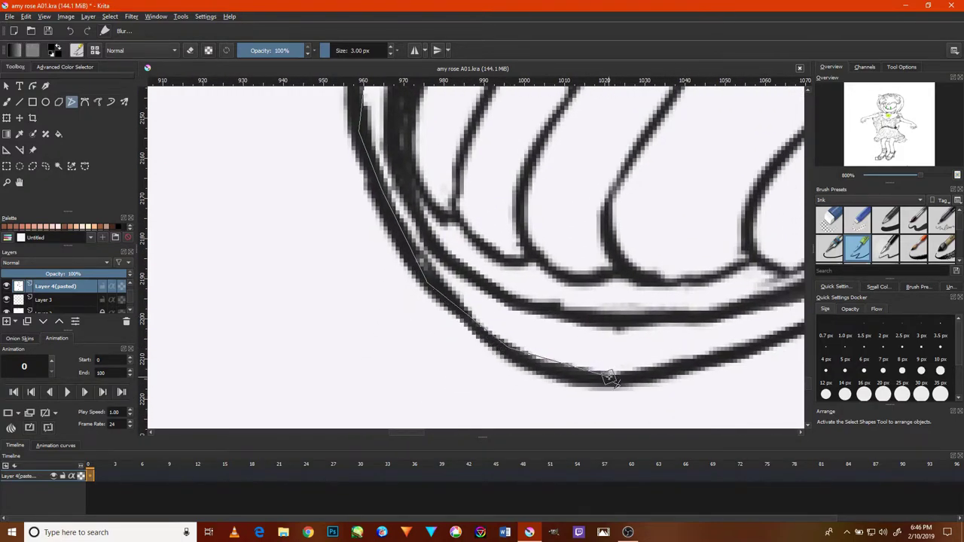
pyautogui.click(608, 377)
pyautogui.moveTo(798, 324); pyautogui.dragTo(666, 354)
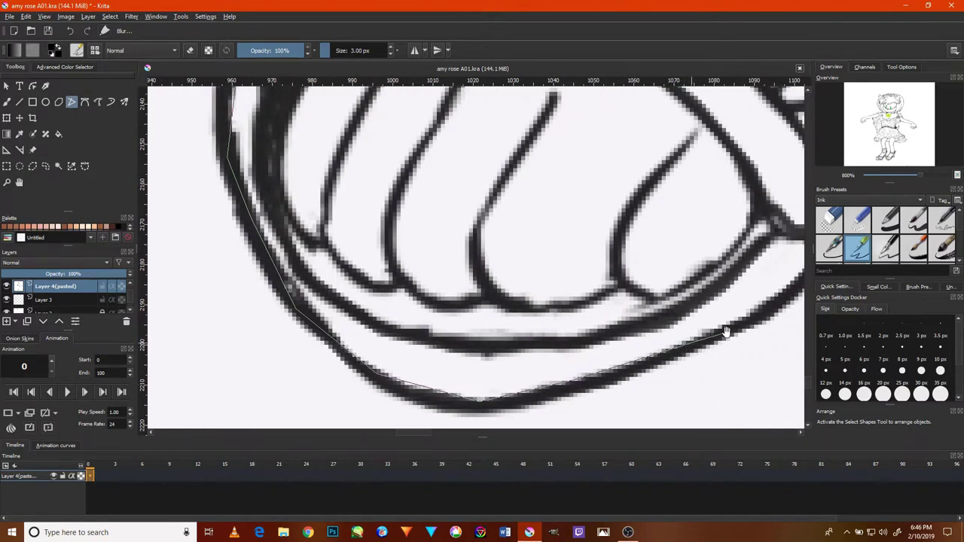
pyautogui.moveTo(725, 332); pyautogui.dragTo(619, 369)
pyautogui.click(654, 340)
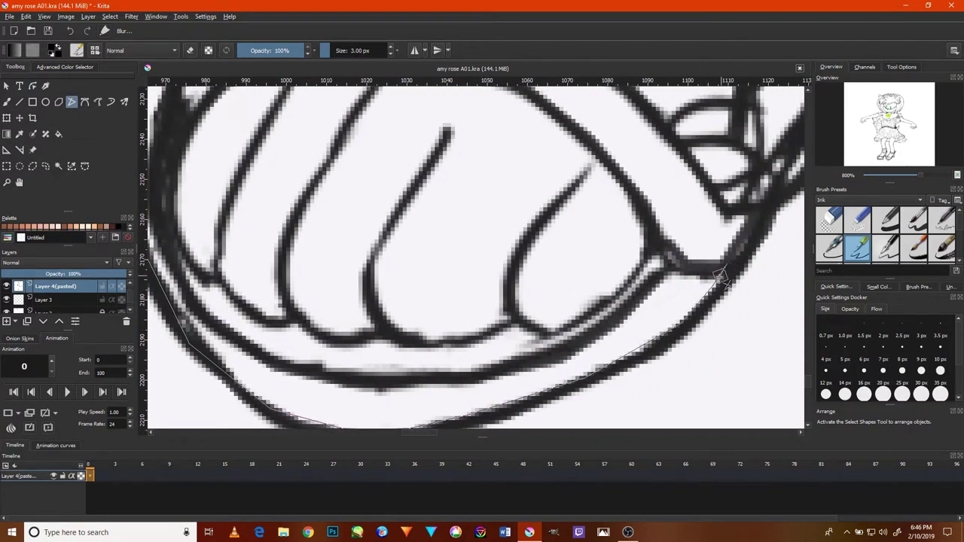
pyautogui.doubleClick(700, 290)
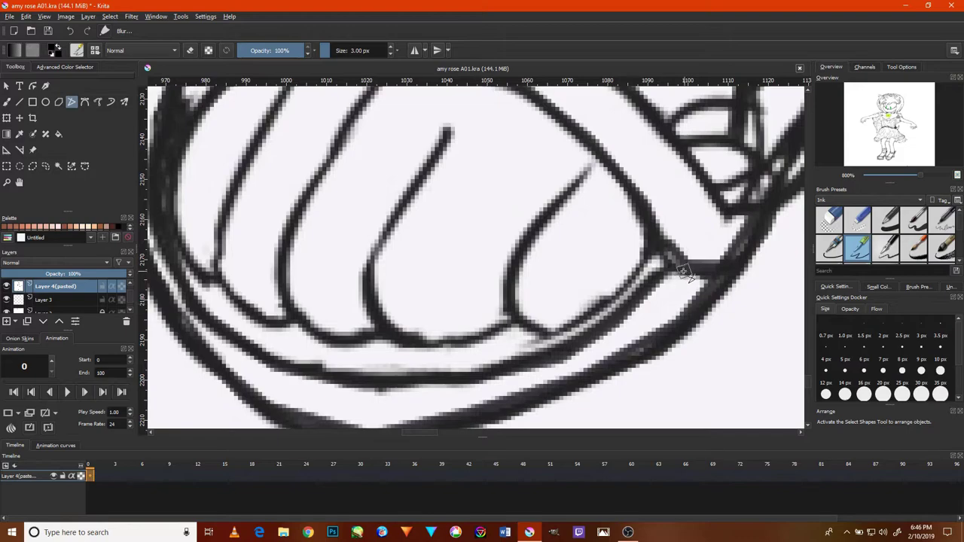
# Start a new path on the inner toe curve, tracing leftward and up the left side.
pyautogui.click(664, 265)
pyautogui.click(672, 265)
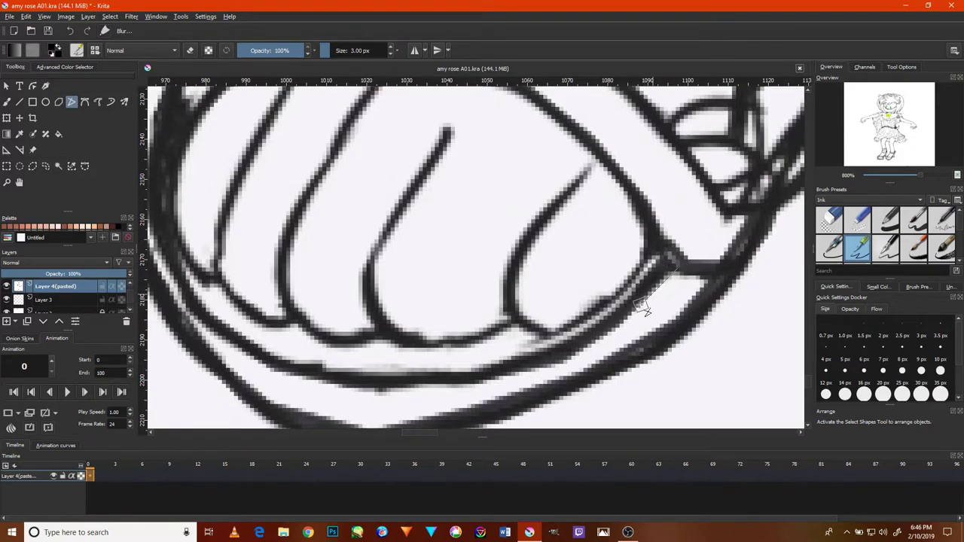
pyautogui.click(581, 356)
pyautogui.click(493, 383)
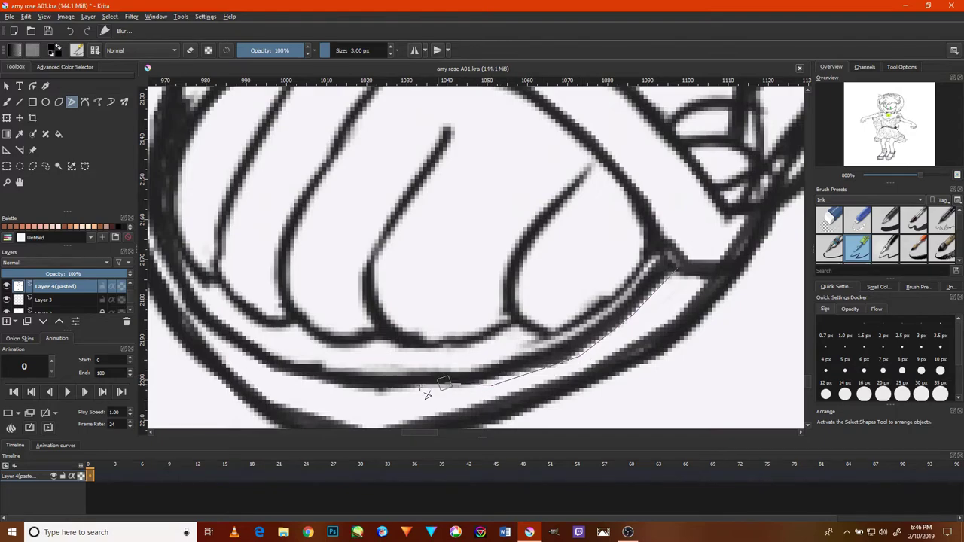
pyautogui.click(384, 389)
pyautogui.click(285, 378)
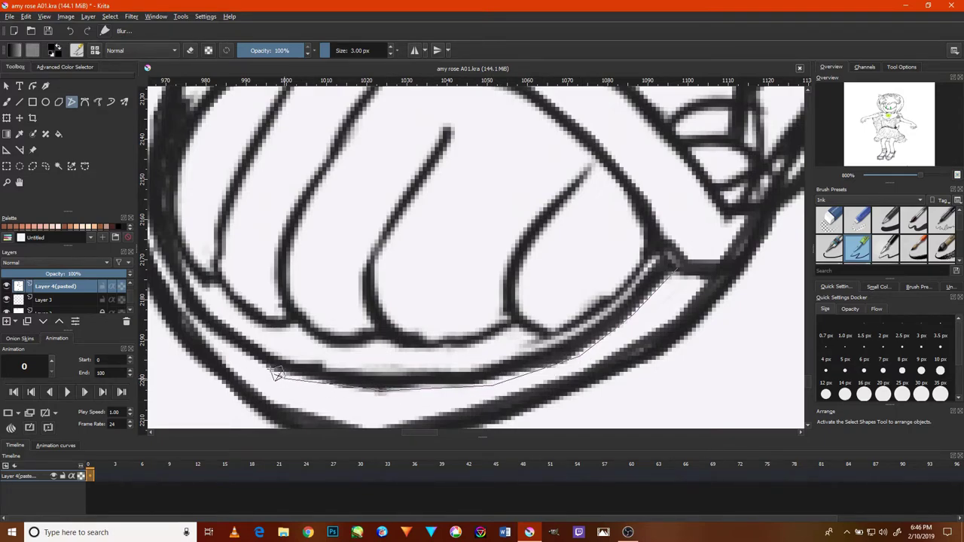
pyautogui.click(206, 330)
pyautogui.click(183, 295)
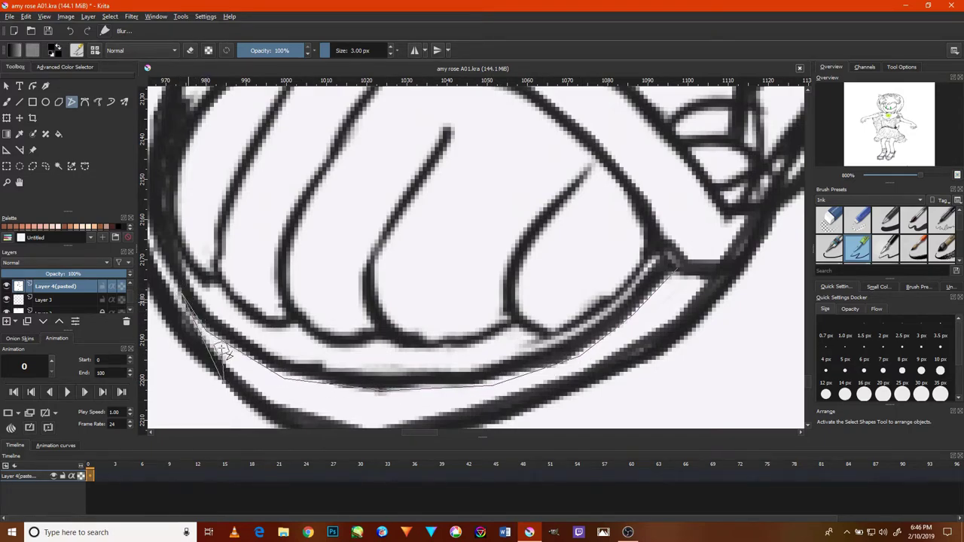
pyautogui.scroll(3, 200, 319)
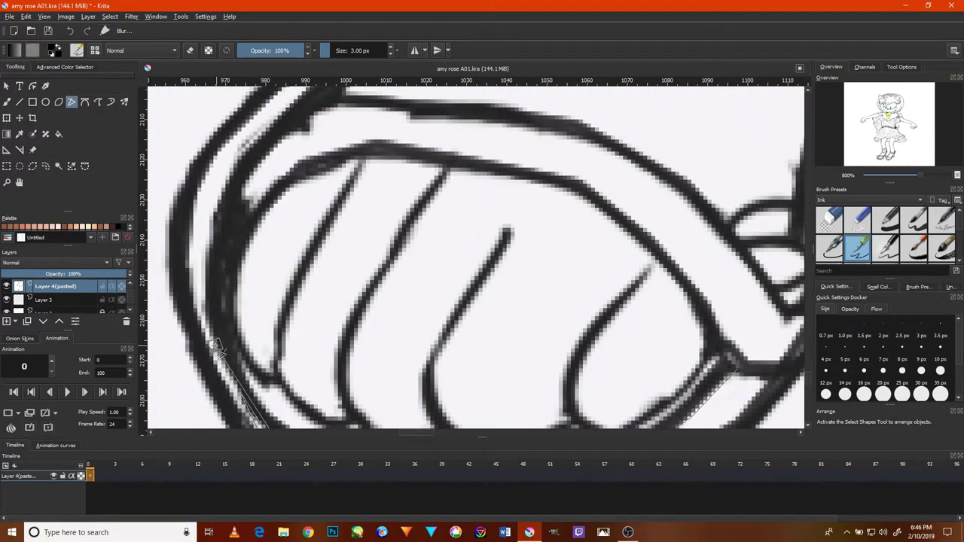
# Cancel the unfinished inner-curve path and undo the last stroke near the toe.
pyautogui.press('Escape')
pyautogui.keyDown('ctrl'); pyautogui.scroll(-4, 282, 358); pyautogui.keyUp('ctrl')
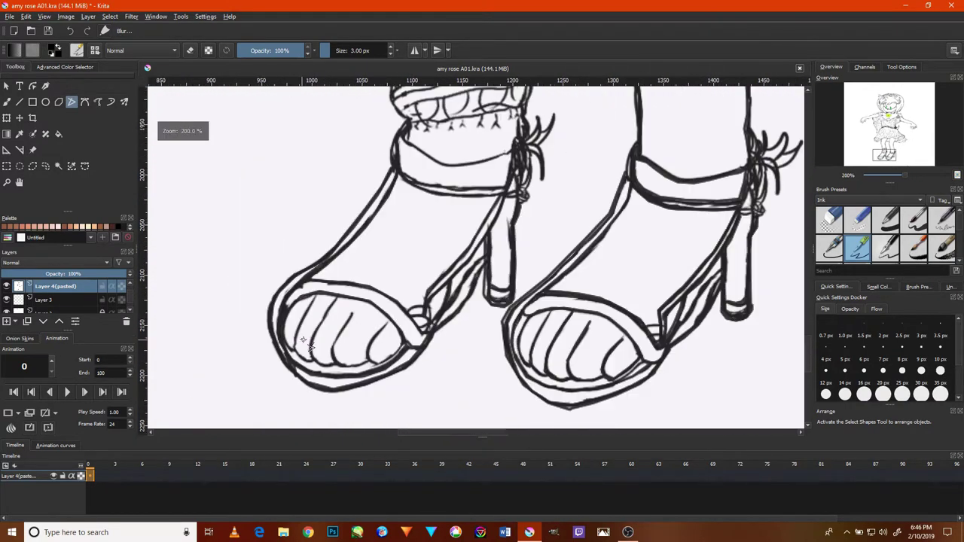
pyautogui.keyDown('ctrl'); pyautogui.scroll(1, 297, 354); pyautogui.keyUp('ctrl')
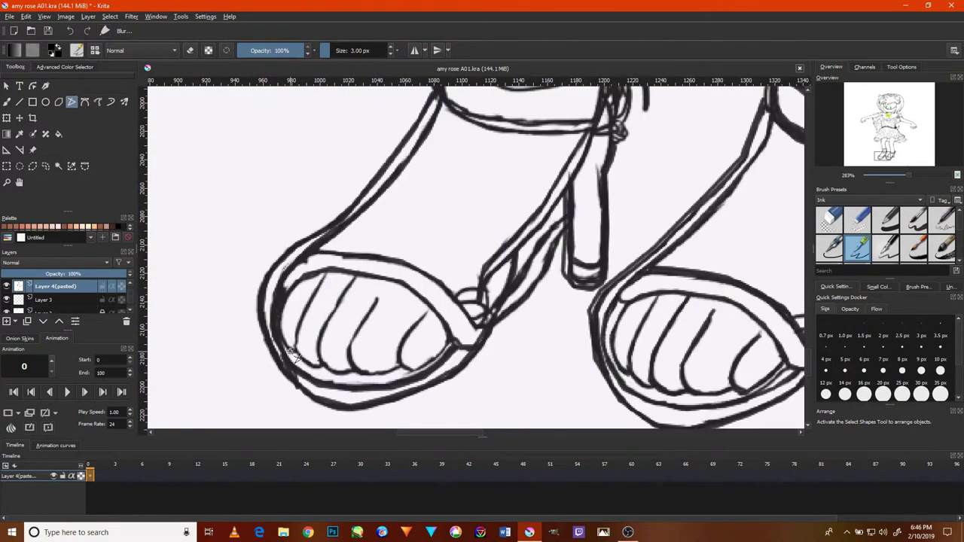
pyautogui.click(70, 31)
pyautogui.keyDown('ctrl'); pyautogui.scroll(-1, 387, 320); pyautogui.keyUp('ctrl')
pyautogui.keyDown('ctrl'); pyautogui.scroll(3, 444, 343); pyautogui.keyUp('ctrl')
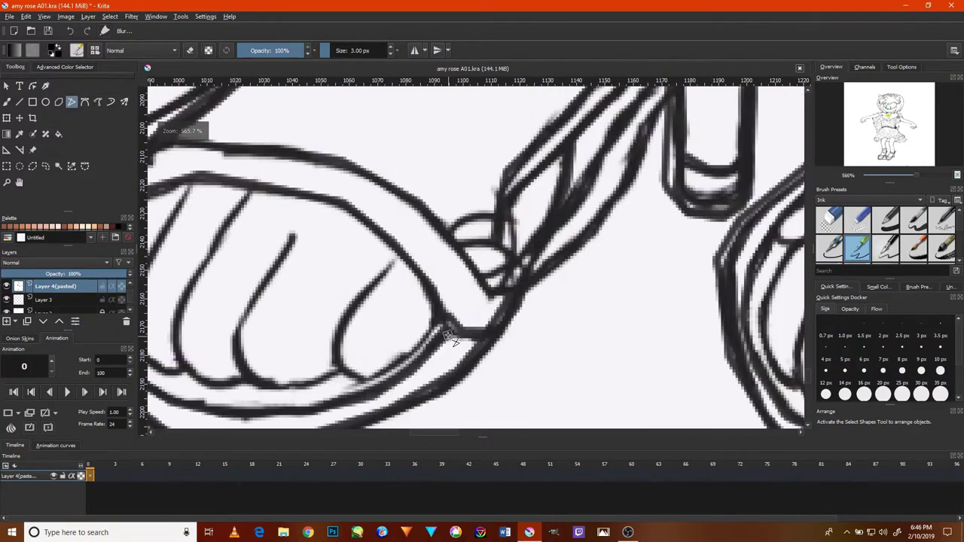
# Trace the lower toe outline and ink the first toe line.
pyautogui.moveTo(424, 370); pyautogui.dragTo(259, 423)
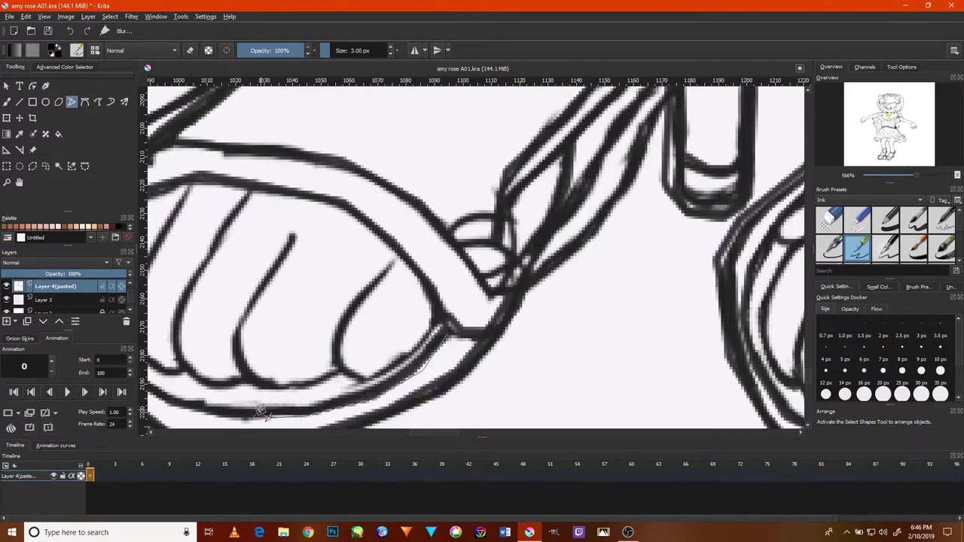
pyautogui.hscroll(-5, 260, 411)
pyautogui.moveTo(260, 411)
pyautogui.mouseDown()
pyautogui.moveTo(352, 391)
pyautogui.moveTo(267, 331)
pyautogui.moveTo(256, 249)
pyautogui.moveTo(247, 301)
pyautogui.mouseUp()
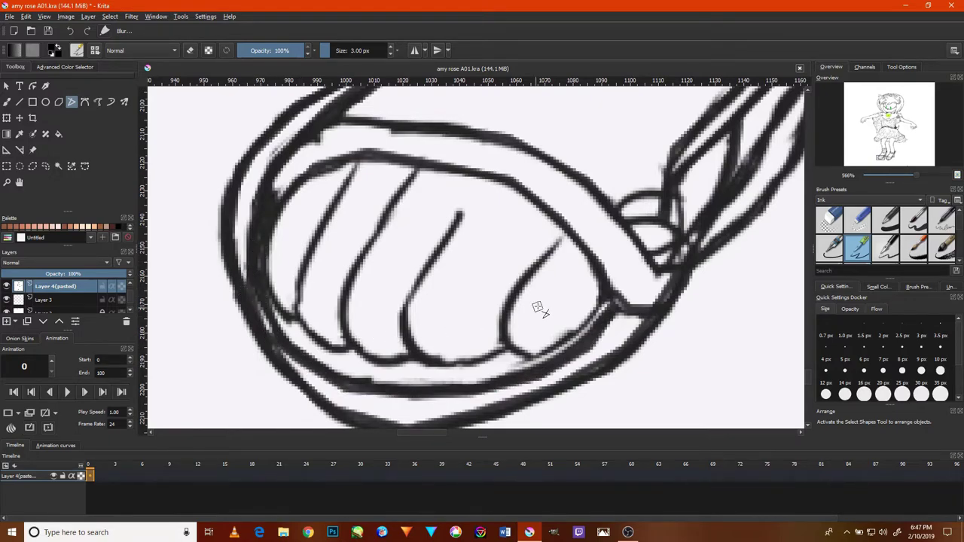
pyautogui.moveTo(570, 261)
pyautogui.mouseDown()
pyautogui.moveTo(564, 297)
pyautogui.moveTo(487, 379)
pyautogui.mouseUp()
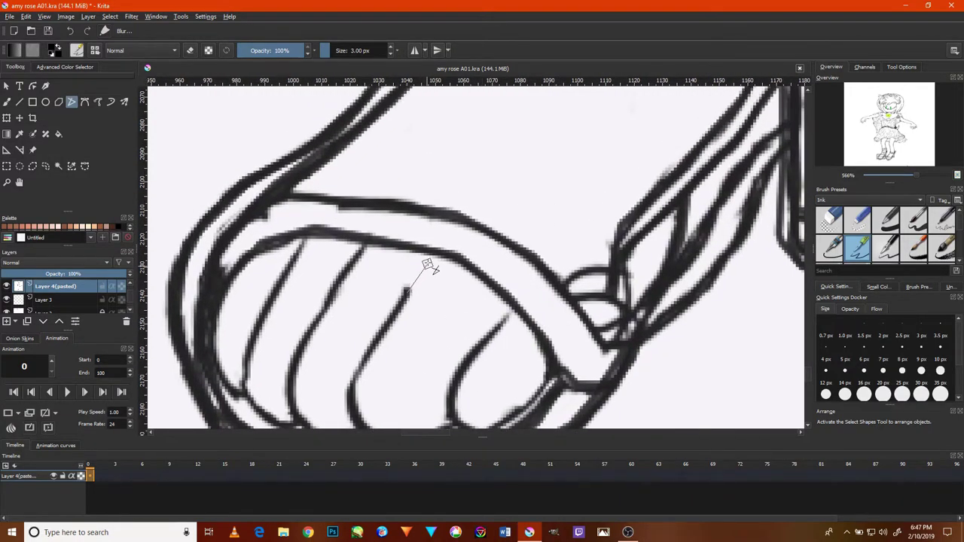
pyautogui.moveTo(419, 268); pyautogui.dragTo(427, 259)
pyautogui.moveTo(379, 336); pyautogui.dragTo(348, 410)
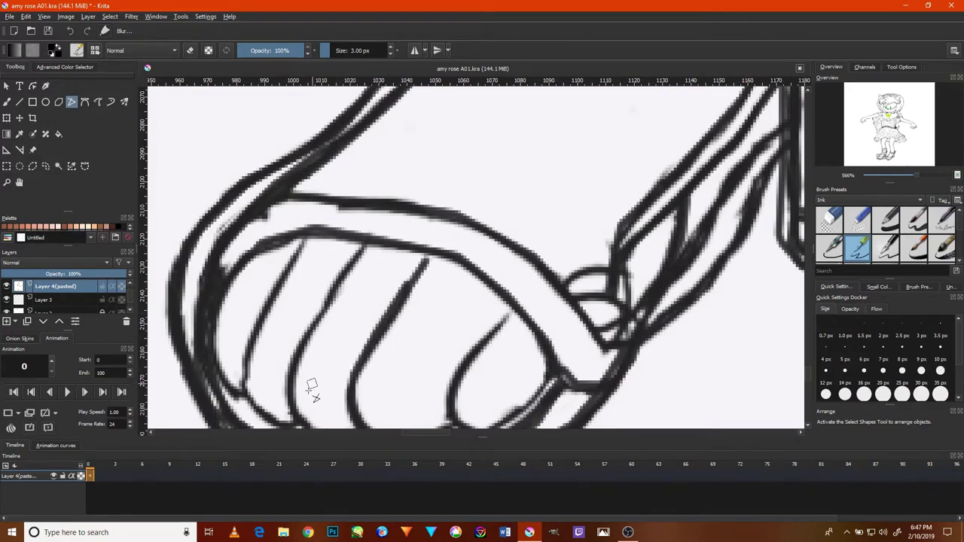
# Ink the remaining toe lines, including the curved and leftmost ones.
pyautogui.moveTo(292, 374); pyautogui.dragTo(343, 295)
pyautogui.moveTo(371, 246); pyautogui.dragTo(369, 244)
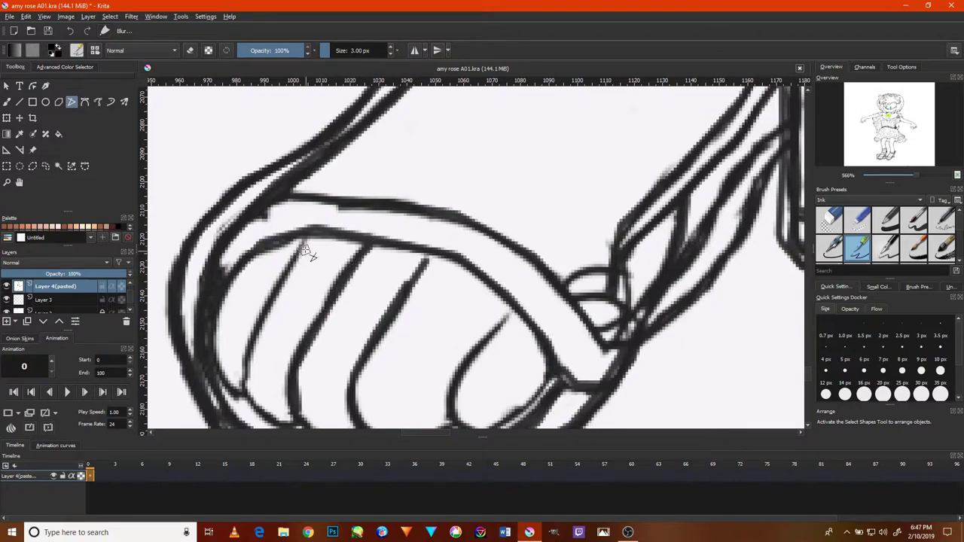
pyautogui.moveTo(305, 246); pyautogui.dragTo(245, 372)
pyautogui.moveTo(299, 426); pyautogui.dragTo(299, 421)
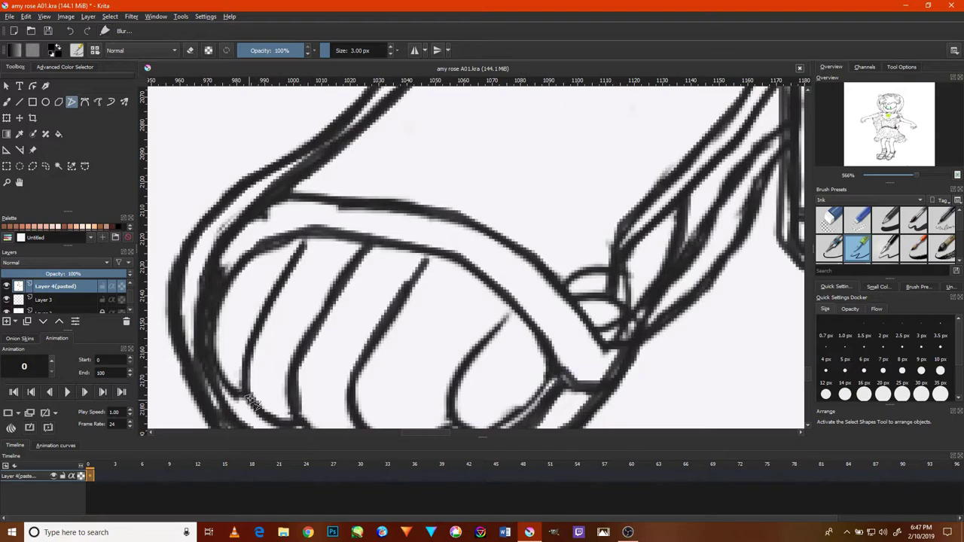
pyautogui.moveTo(215, 366); pyautogui.dragTo(212, 352)
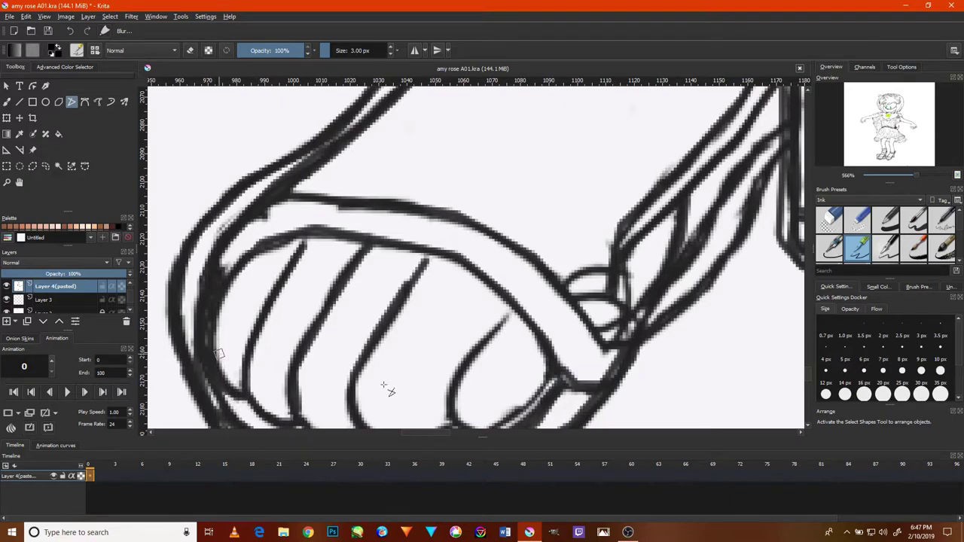
# Ink the curves under the left toes and the right toes.
pyautogui.moveTo(447, 334); pyautogui.dragTo(456, 240)
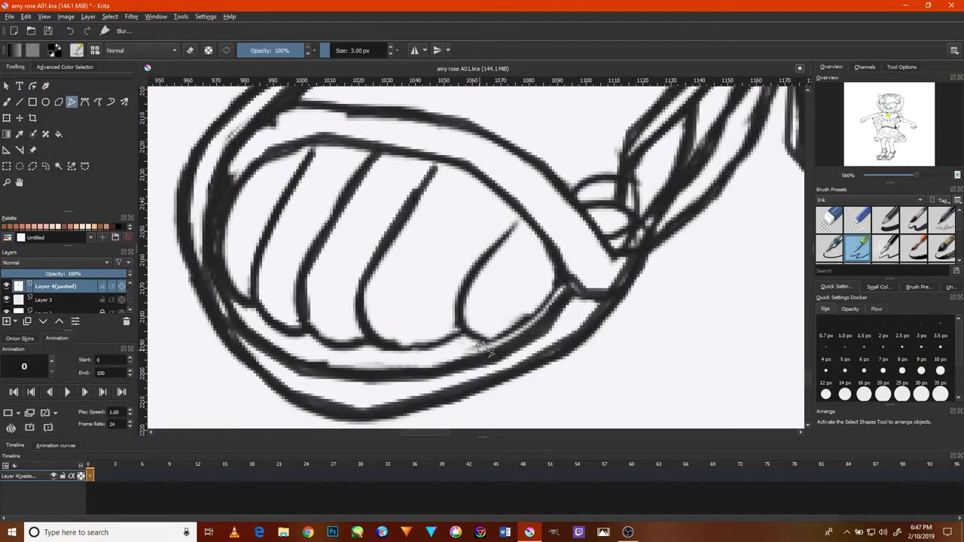
pyautogui.moveTo(419, 348); pyautogui.dragTo(360, 337)
pyautogui.moveTo(306, 314)
pyautogui.mouseDown()
pyautogui.moveTo(303, 329)
pyautogui.moveTo(277, 321)
pyautogui.moveTo(256, 296)
pyautogui.mouseUp()
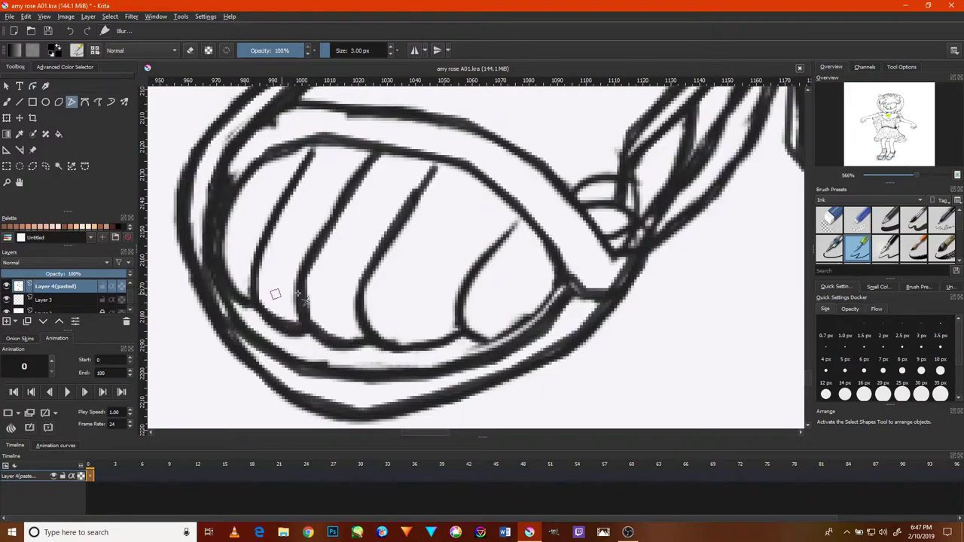
pyautogui.moveTo(476, 342)
pyautogui.mouseDown()
pyautogui.moveTo(538, 319)
pyautogui.moveTo(570, 288)
pyautogui.mouseUp()
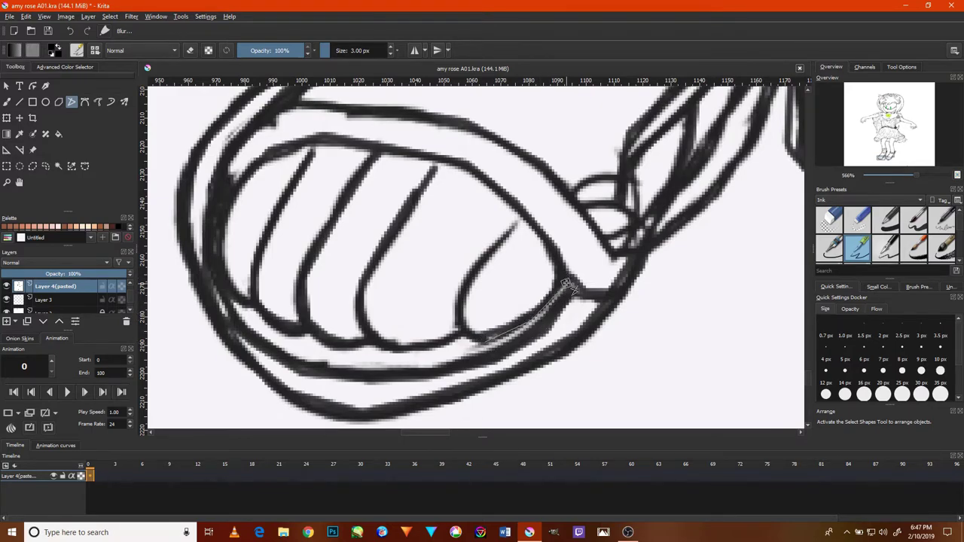
pyautogui.moveTo(549, 319); pyautogui.dragTo(537, 326)
# Trace the curve above the toes around the toe opening and commit it as an ink stroke.
pyautogui.moveTo(586, 272); pyautogui.dragTo(521, 420)
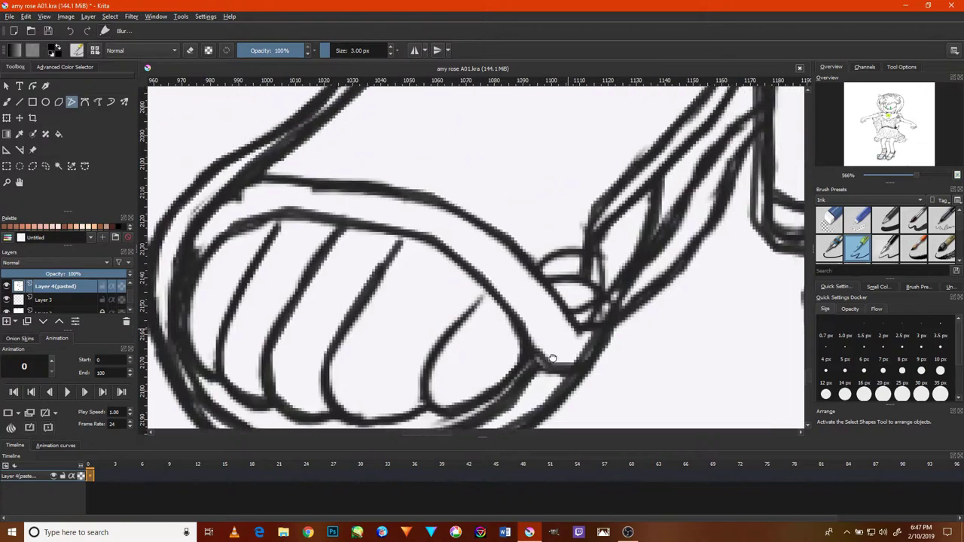
pyautogui.moveTo(215, 241)
pyautogui.mouseDown()
pyautogui.moveTo(406, 265)
pyautogui.moveTo(476, 309)
pyautogui.mouseUp()
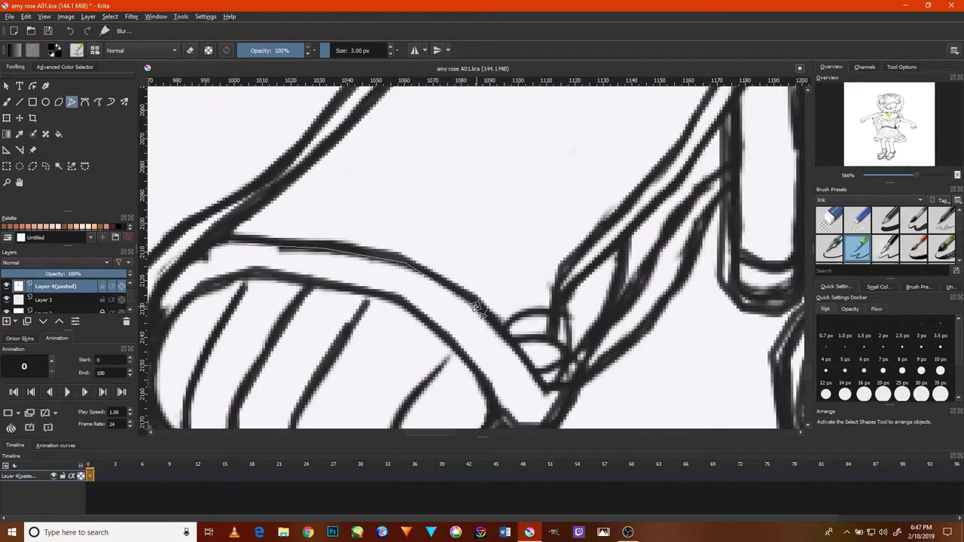
pyautogui.moveTo(524, 356)
pyautogui.mouseDown()
pyautogui.moveTo(553, 402)
pyautogui.moveTo(563, 382)
pyautogui.mouseUp()
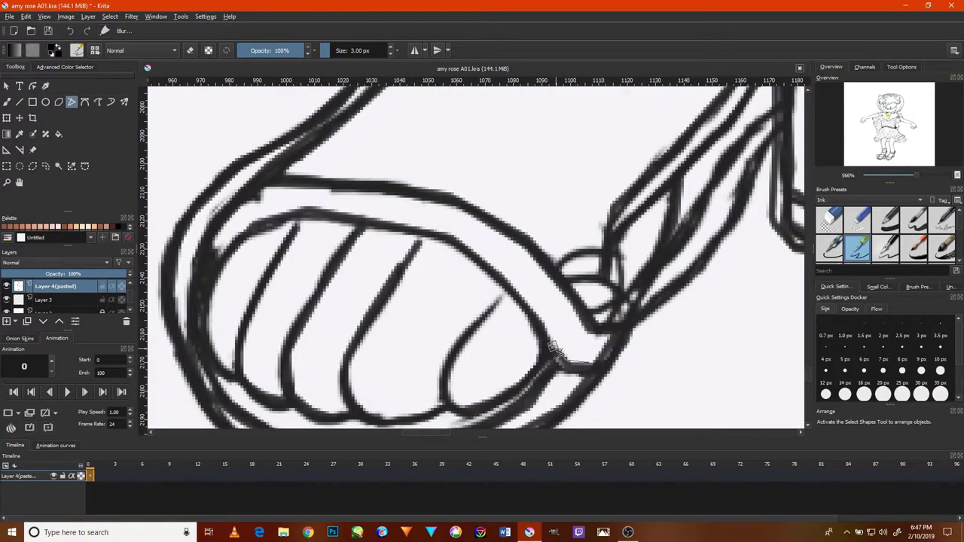
pyautogui.moveTo(552, 346); pyautogui.dragTo(544, 308)
pyautogui.moveTo(509, 274)
pyautogui.mouseDown()
pyautogui.moveTo(427, 216)
pyautogui.moveTo(350, 207)
pyautogui.moveTo(259, 214)
pyautogui.moveTo(230, 241)
pyautogui.moveTo(226, 228)
pyautogui.mouseUp()
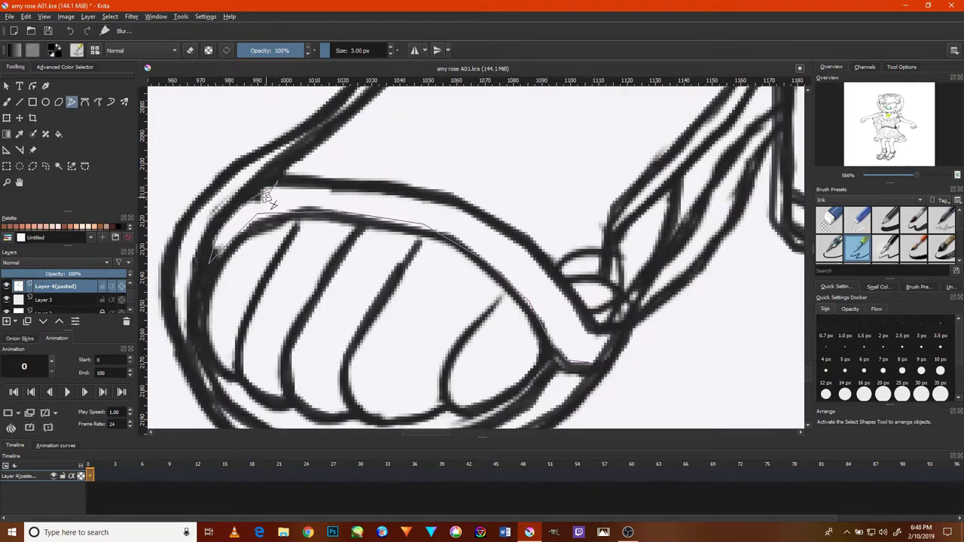
pyautogui.press('Return')
# Ink the diagonal strap edge from the junction up to its corner.
pyautogui.scroll(-2, 401, 274)
pyautogui.scroll(-3, 409, 269)
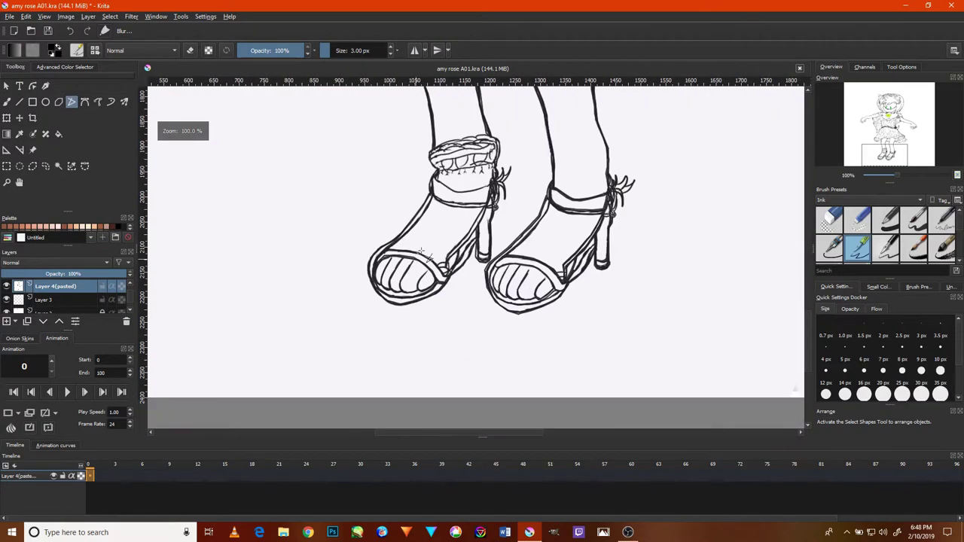
pyautogui.scroll(3, 421, 302)
pyautogui.scroll(3, 480, 320)
pyautogui.scroll(1, 480, 320)
pyautogui.click(433, 316)
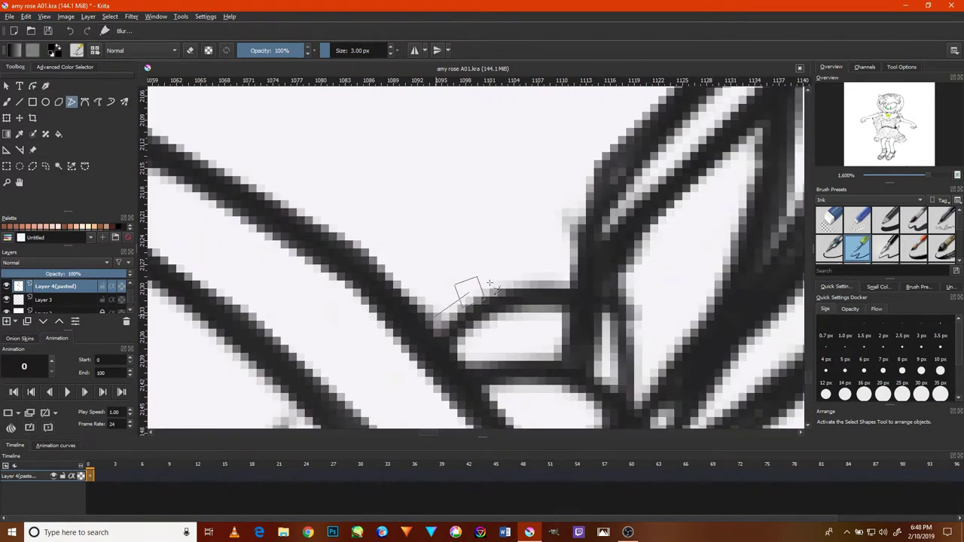
pyautogui.click(531, 273)
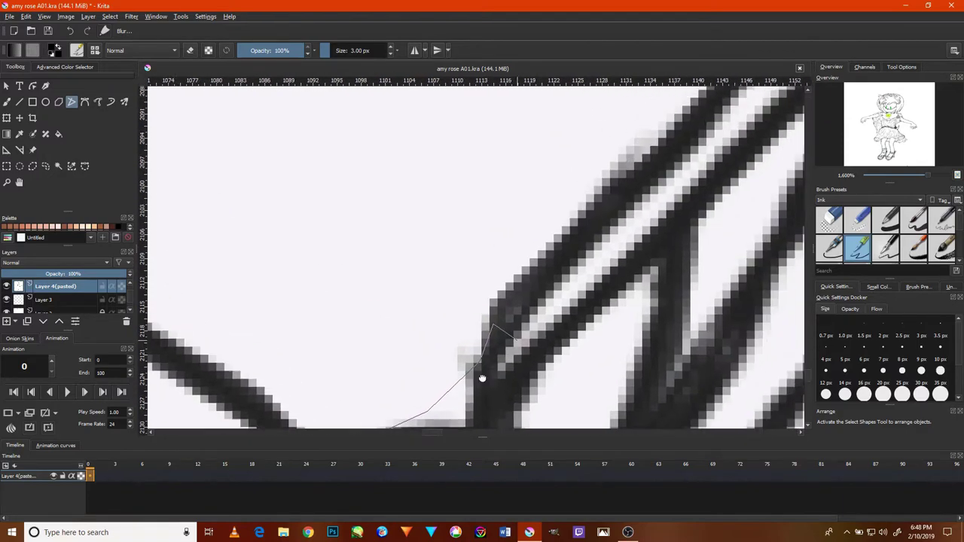
pyautogui.moveTo(576, 215); pyautogui.dragTo(484, 377)
pyautogui.moveTo(555, 254)
pyautogui.mouseDown()
pyautogui.moveTo(495, 369)
pyautogui.moveTo(549, 269)
pyautogui.moveTo(490, 403)
pyautogui.mouseUp()
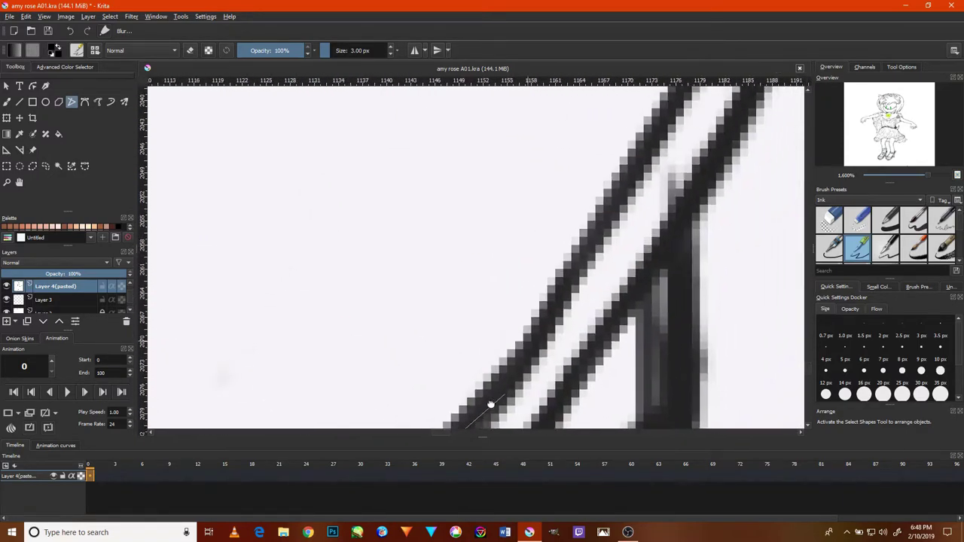
pyautogui.click(602, 189)
pyautogui.moveTo(624, 161); pyautogui.dragTo(566, 254)
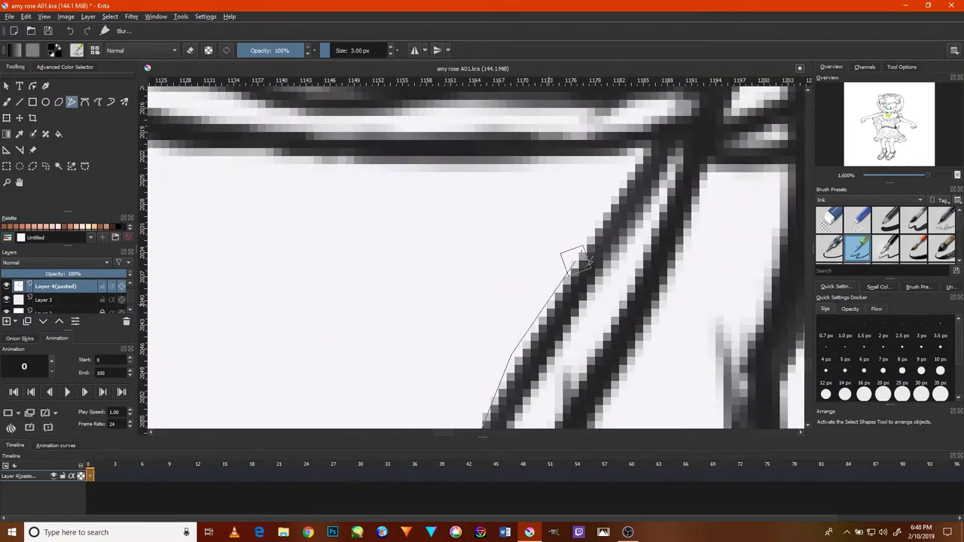
pyautogui.doubleClick(640, 160)
# Ink a stroke down the ankle strap edge.
pyautogui.scroll(-3, 640, 160)
pyautogui.scroll(-3, 636, 240)
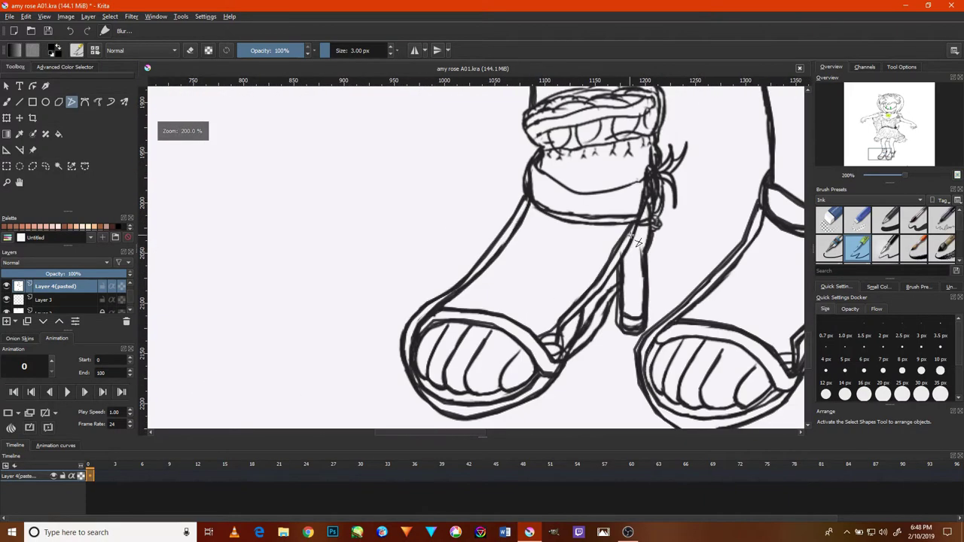
pyautogui.scroll(3, 606, 314)
pyautogui.scroll(2, 608, 305)
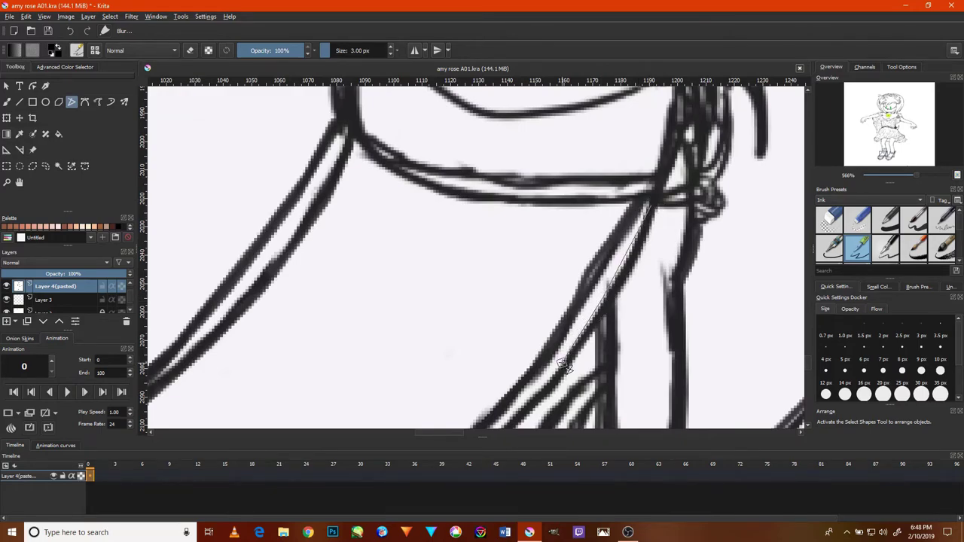
pyautogui.moveTo(568, 369); pyautogui.dragTo(640, 264)
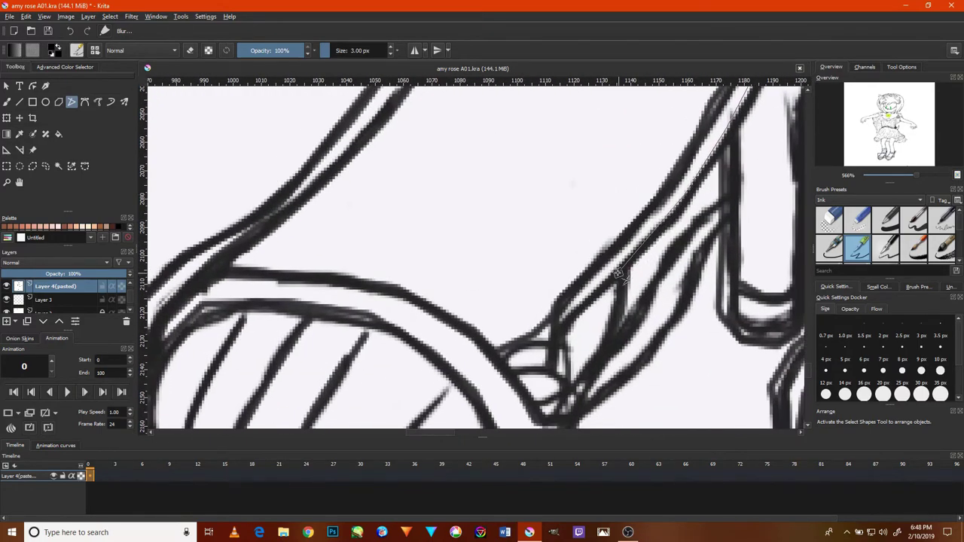
pyautogui.doubleClick(532, 339)
# Ink the strap top and the short strap edge beside the toes.
pyautogui.click(210, 288)
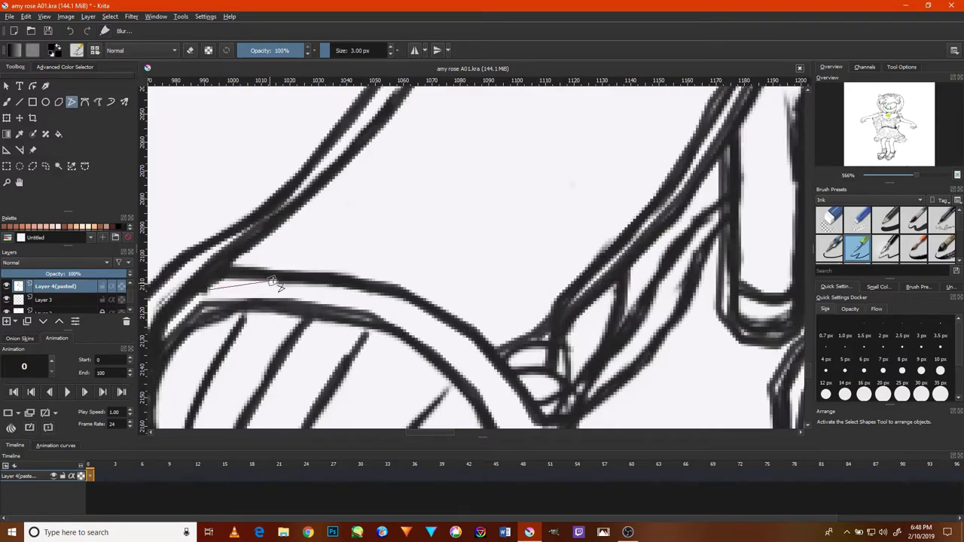
pyautogui.doubleClick(312, 286)
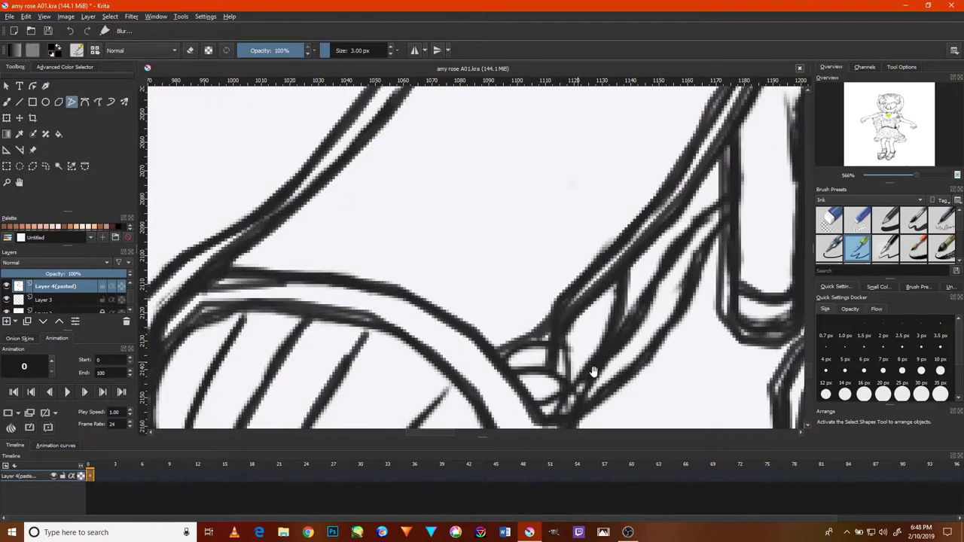
pyautogui.moveTo(594, 372); pyautogui.dragTo(574, 251)
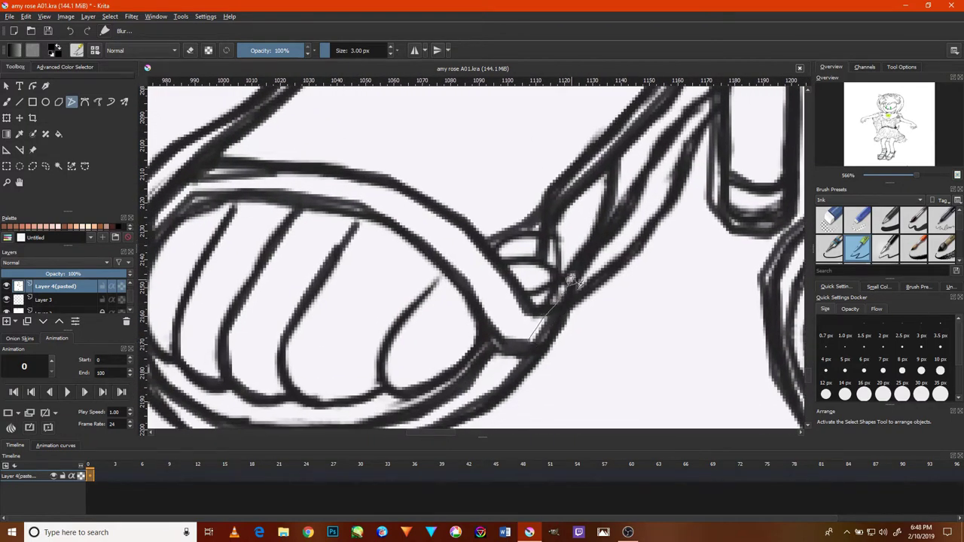
pyautogui.doubleClick(578, 295)
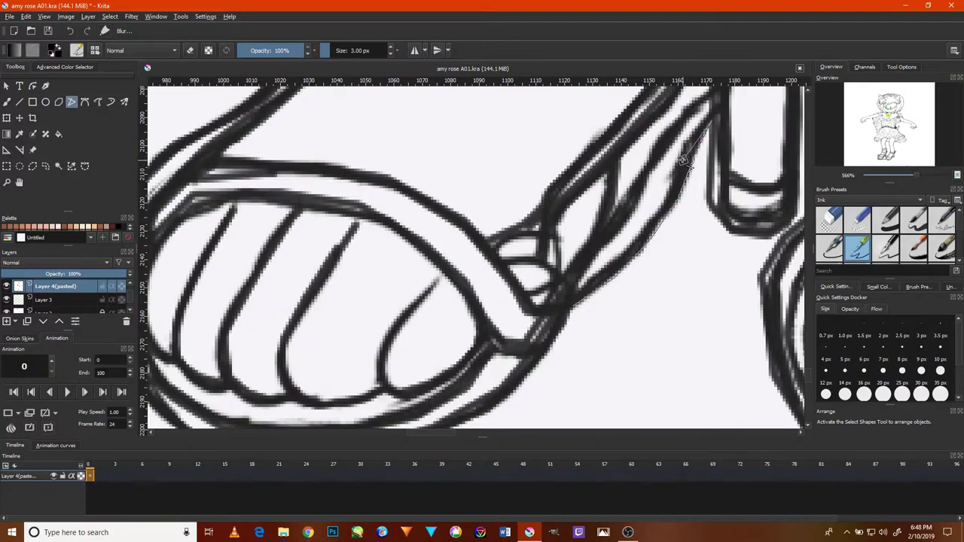
# Ink polyline strokes along the sandal's front strap.
pyautogui.click(712, 121)
pyautogui.doubleClick(652, 154)
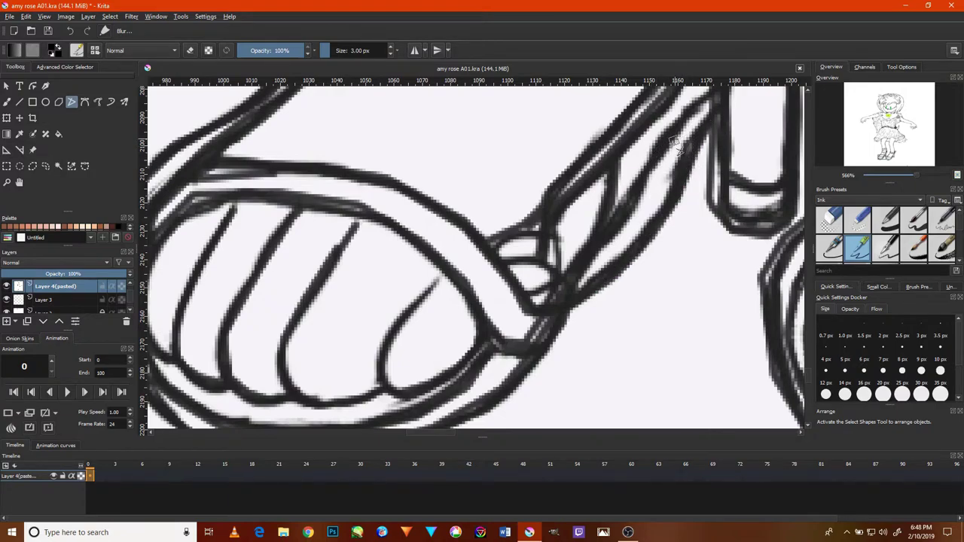
pyautogui.click(681, 158)
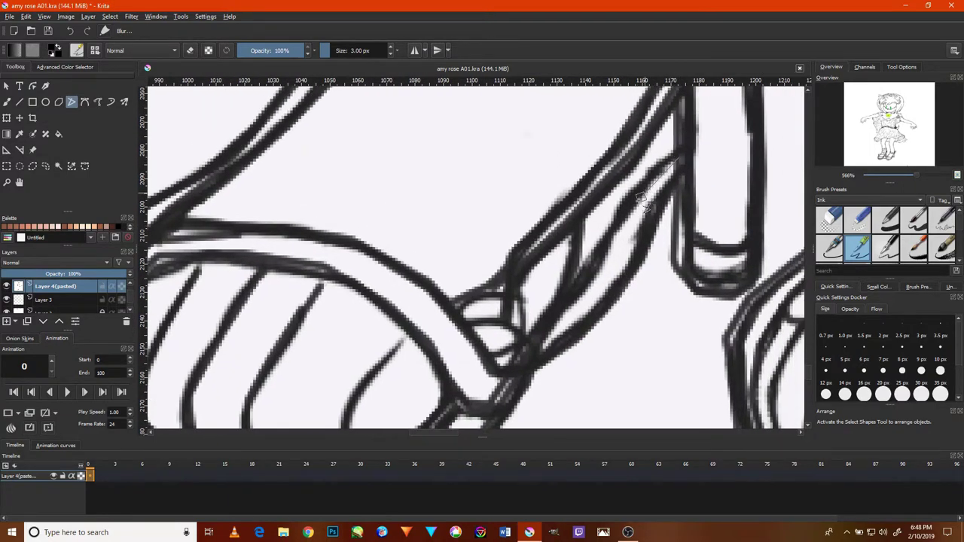
pyautogui.doubleClick(552, 308)
pyautogui.scroll(-3, 605, 278)
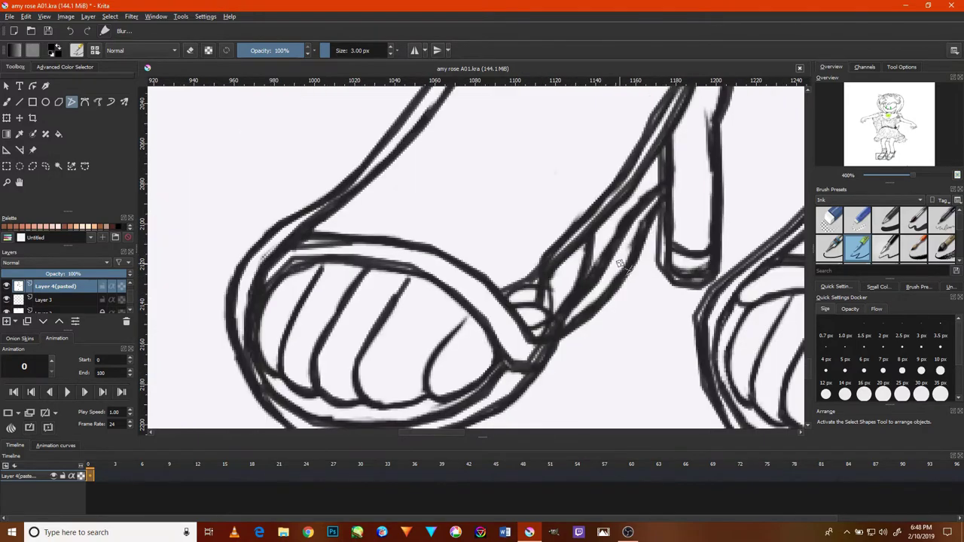
pyautogui.scroll(-3, 604, 279)
pyautogui.scroll(4, 671, 208)
pyautogui.scroll(2, 548, 325)
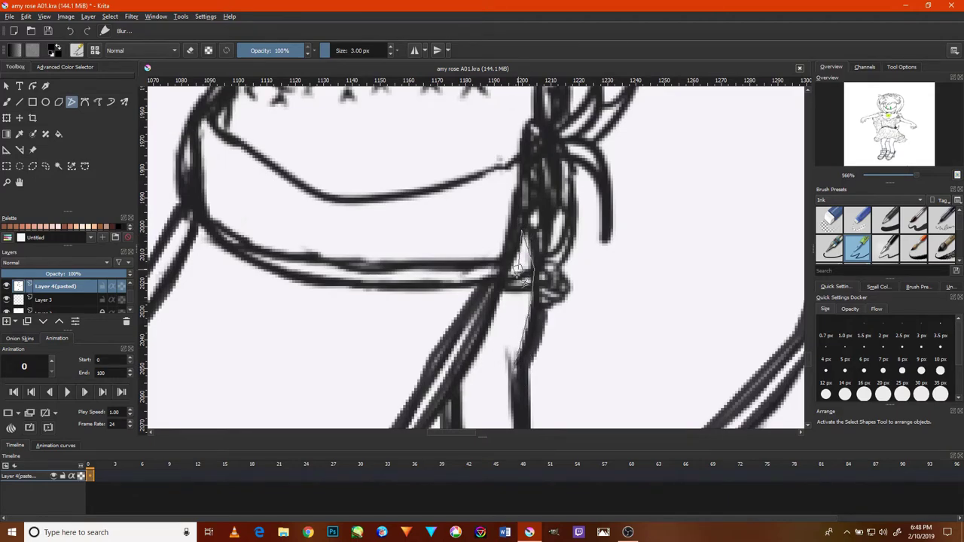
pyautogui.doubleClick(530, 309)
pyautogui.scroll(2, 492, 244)
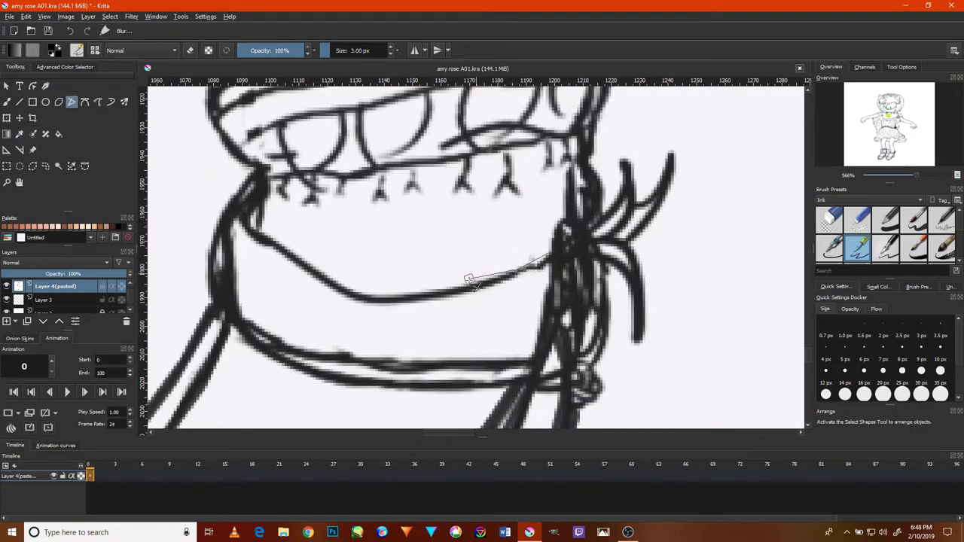
# Ink the upper and lower curves of the ankle strap.
pyautogui.click(354, 294)
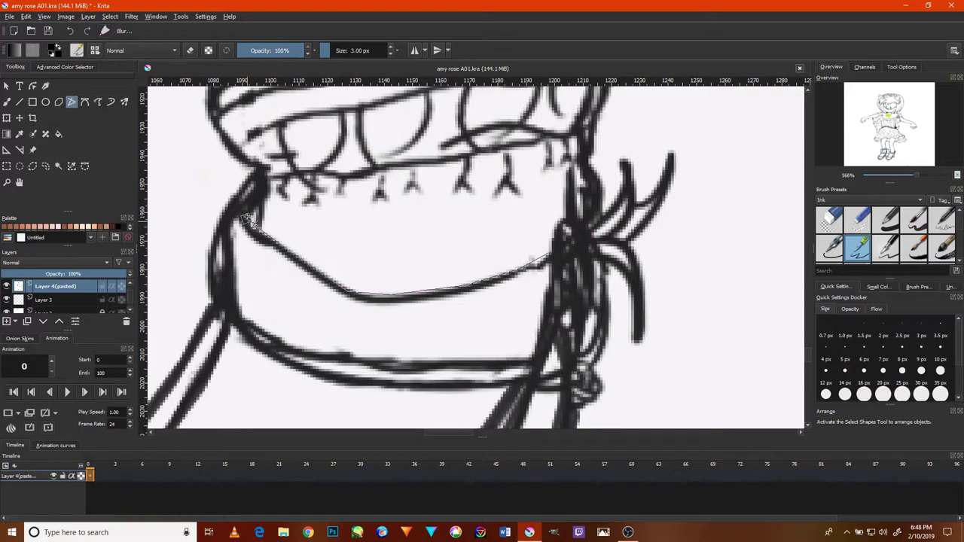
pyautogui.doubleClick(251, 241)
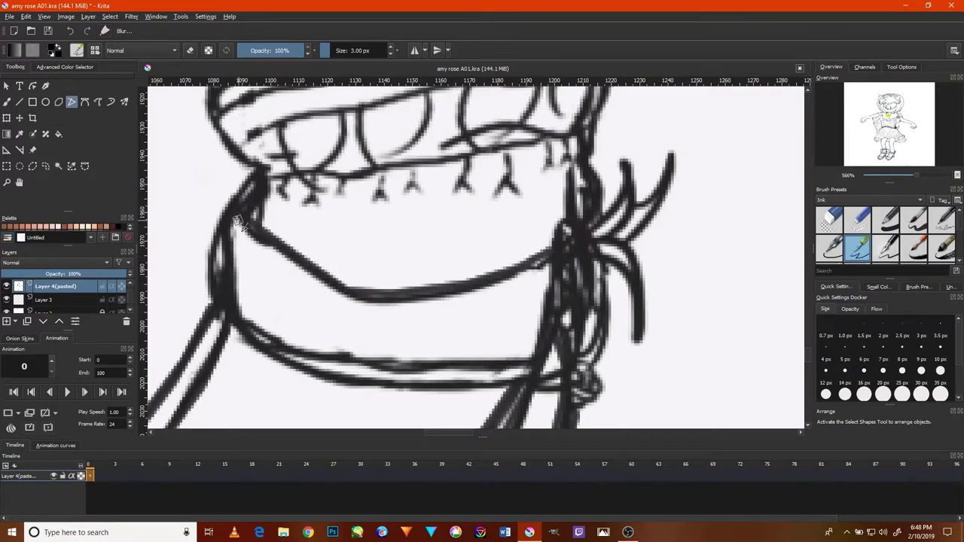
pyautogui.click(350, 299)
pyautogui.click(404, 305)
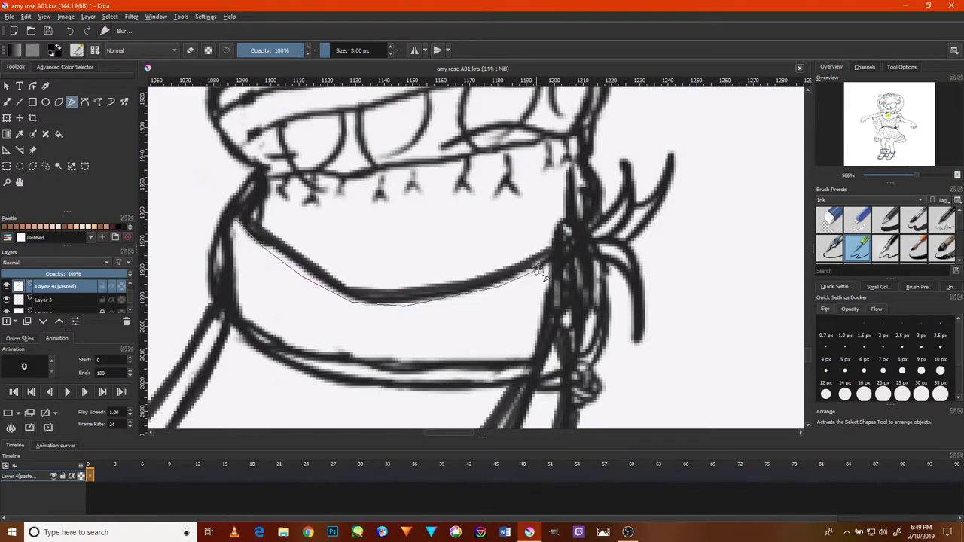
pyautogui.doubleClick(554, 258)
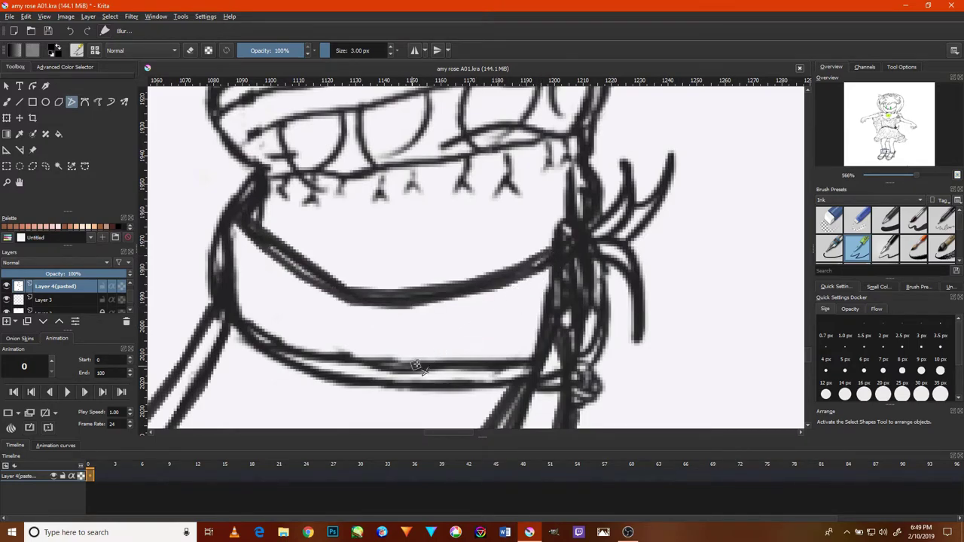
pyautogui.scroll(-5, 422, 352)
pyautogui.scroll(-1, 437, 362)
pyautogui.scroll(5, 447, 370)
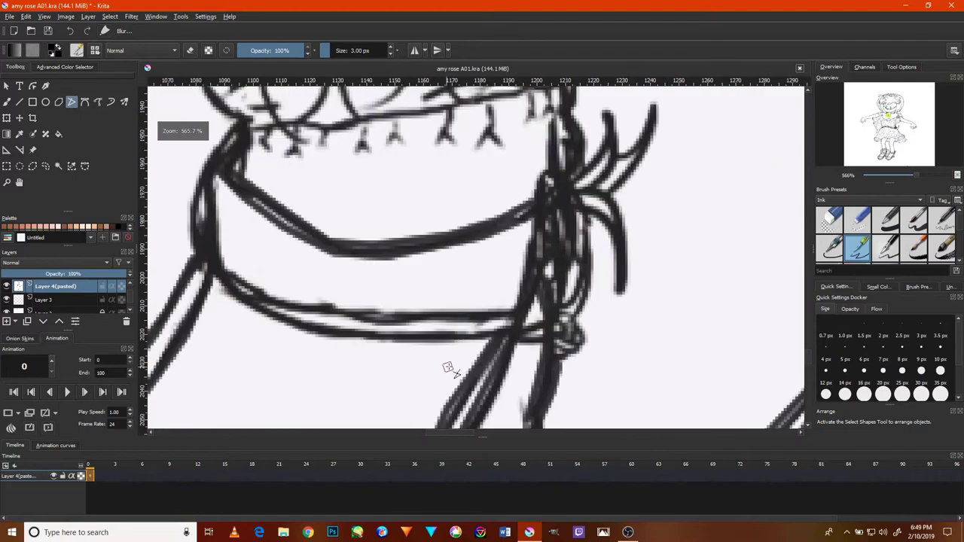
pyautogui.scroll(3, 520, 305)
# Ink the ankle band line and its lower edge below the sock frill.
pyautogui.click(557, 263)
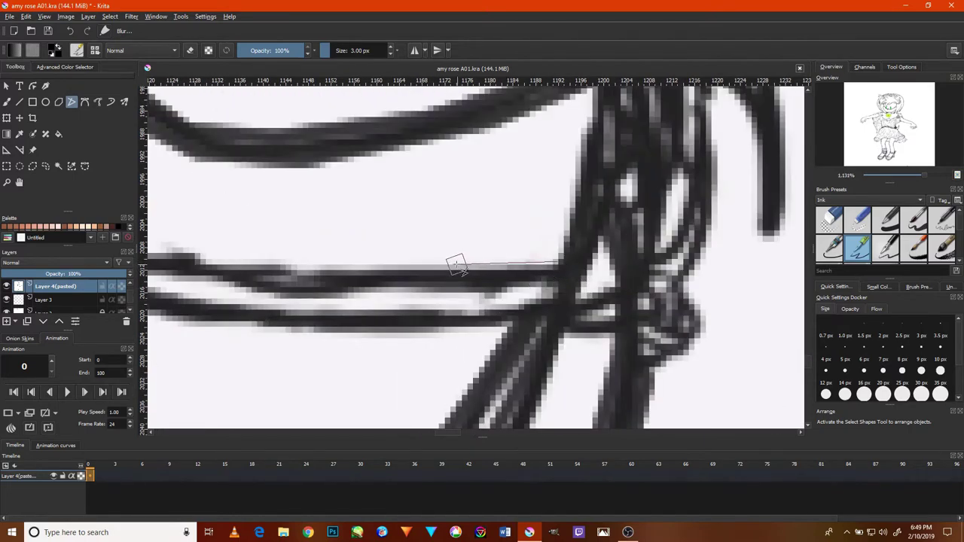
pyautogui.scroll(2, 346, 282)
pyautogui.hscroll(-5, 361, 290)
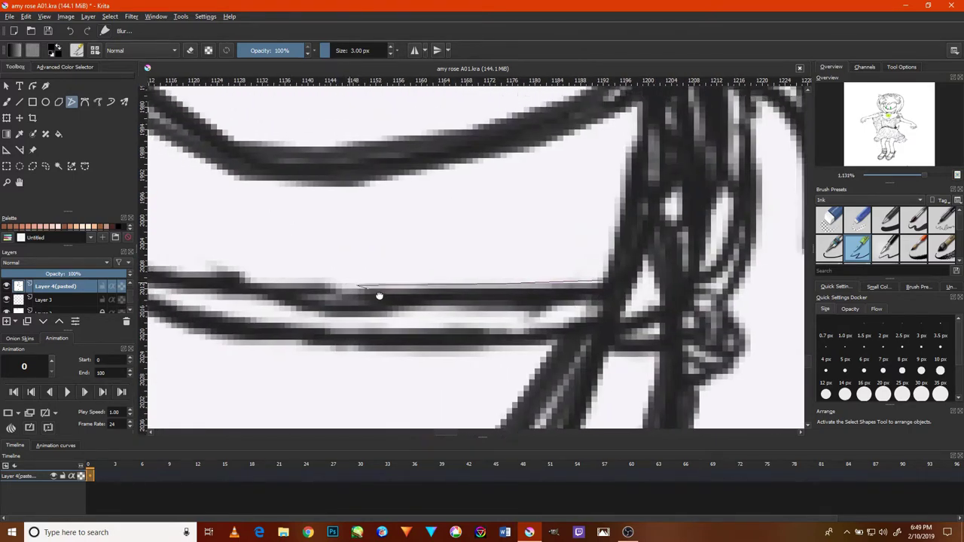
pyautogui.click(347, 345)
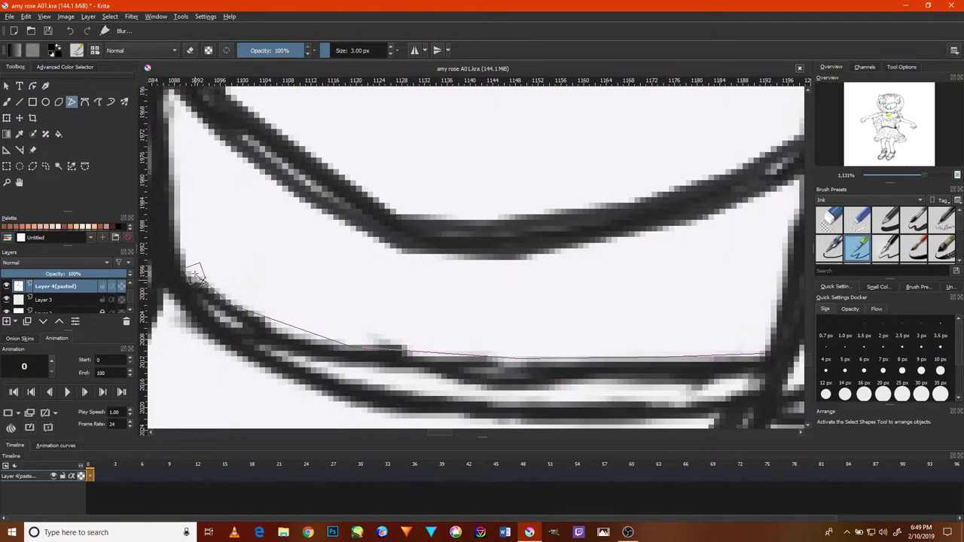
pyautogui.doubleClick(170, 280)
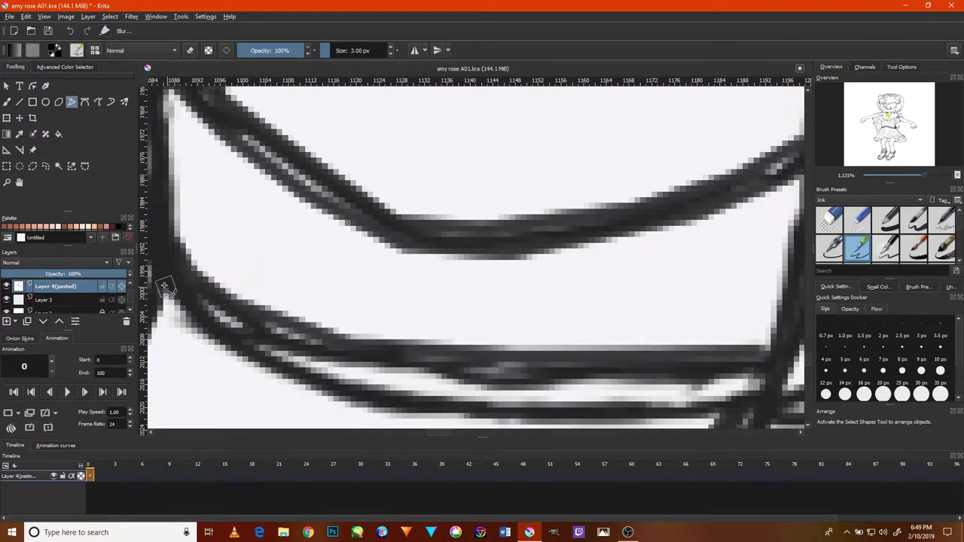
pyautogui.click(229, 358)
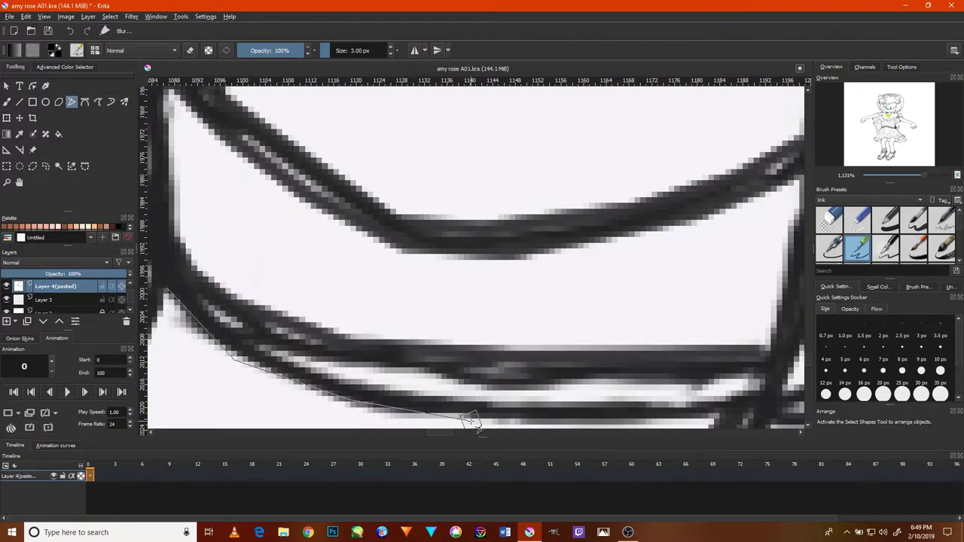
pyautogui.moveTo(479, 410); pyautogui.dragTo(431, 327)
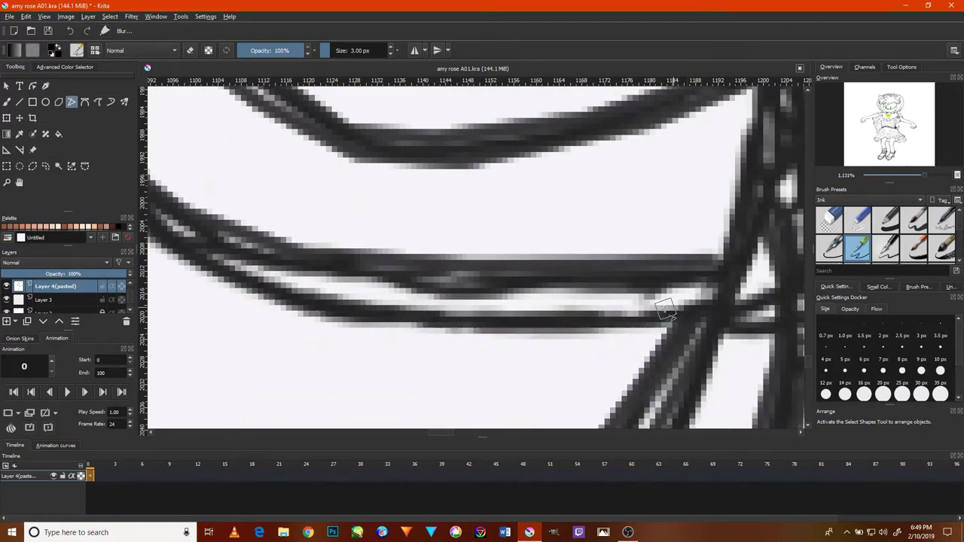
pyautogui.moveTo(676, 317); pyautogui.dragTo(657, 309)
# Close the gap in the ankle strap's edge line with a short ink stroke.
pyautogui.scroll(-4, 657, 309)
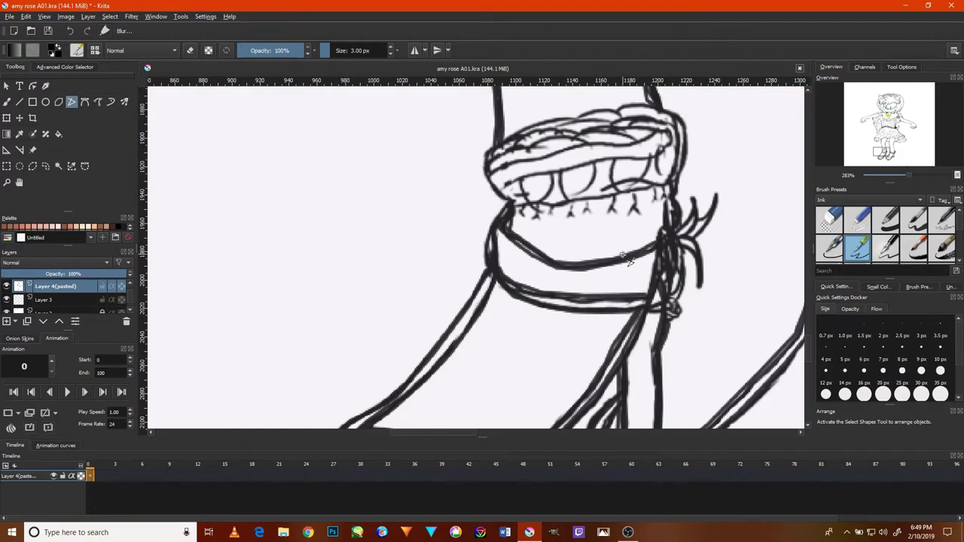
pyautogui.scroll(-1, 565, 286)
pyautogui.scroll(4, 592, 335)
pyautogui.moveTo(558, 392); pyautogui.dragTo(674, 188)
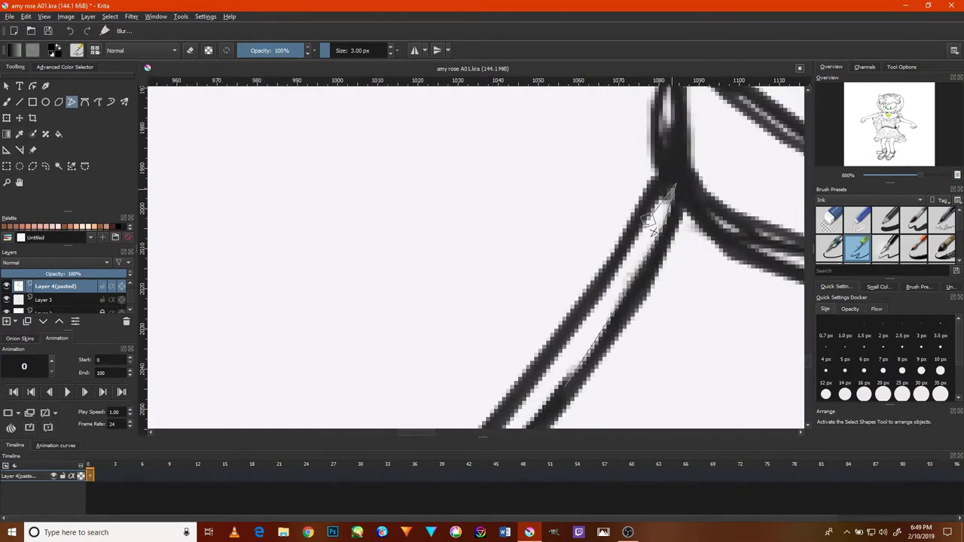
pyautogui.moveTo(673, 225); pyautogui.dragTo(570, 341)
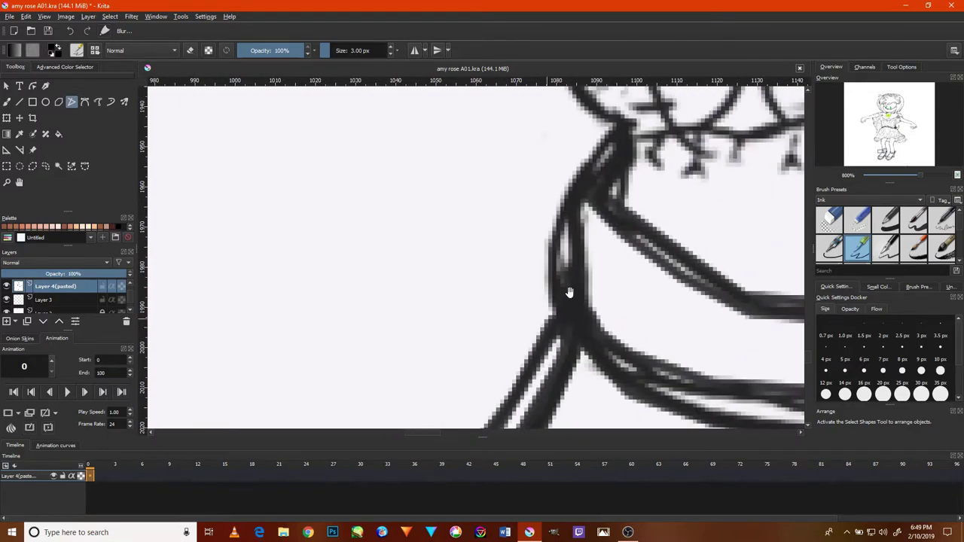
pyautogui.moveTo(576, 273); pyautogui.dragTo(572, 279)
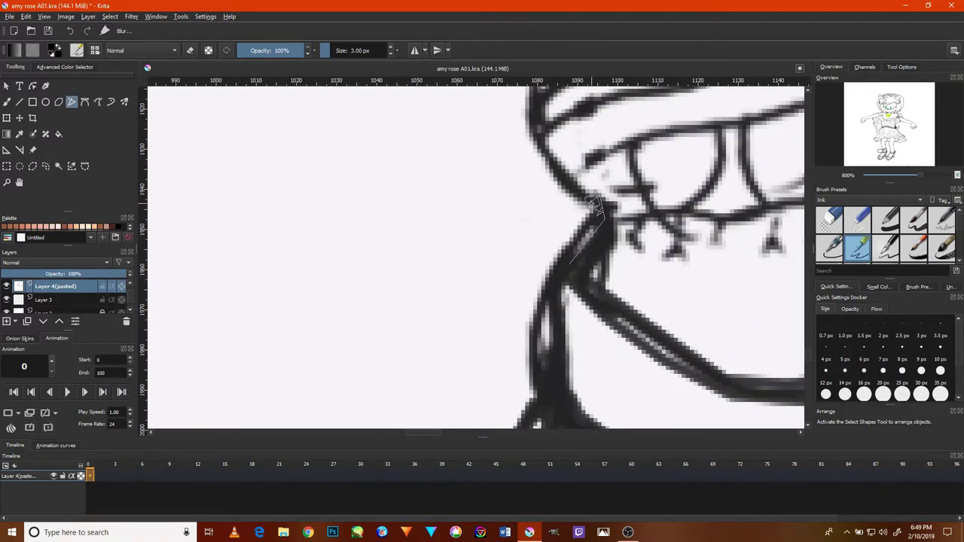
pyautogui.scroll(-3, 603, 288)
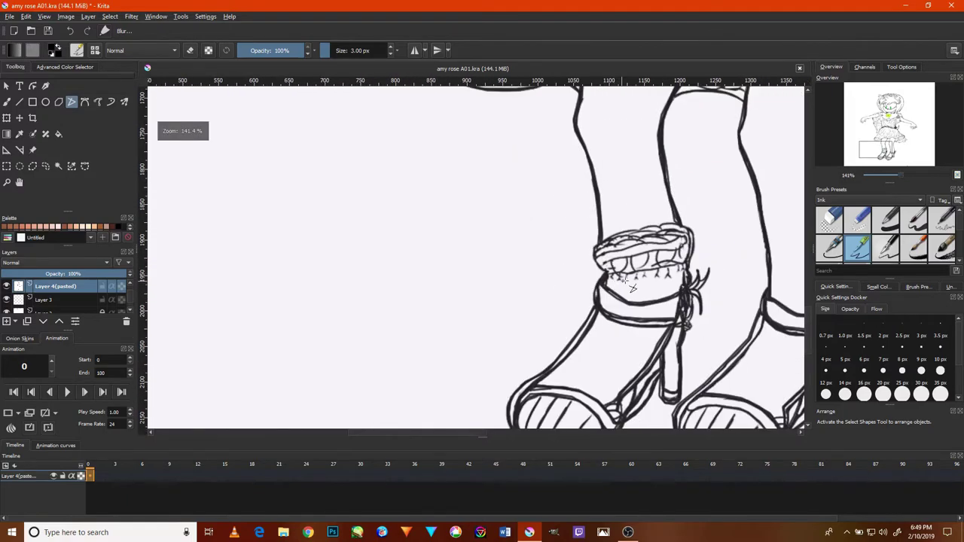
pyautogui.scroll(2, 489, 339)
pyautogui.scroll(1, 452, 362)
# Ink two polyline strokes along the sock frill's upper edge.
pyautogui.click(454, 357)
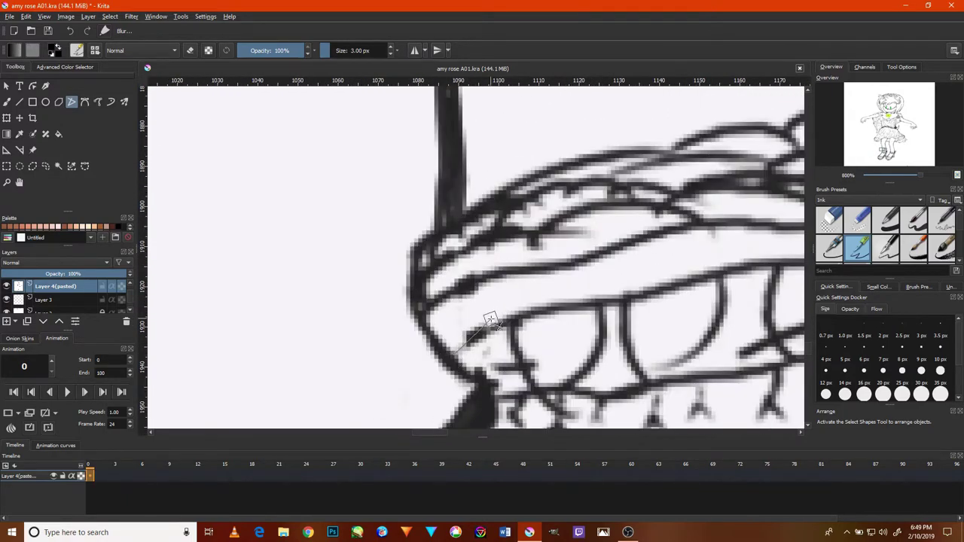
pyautogui.click(495, 322)
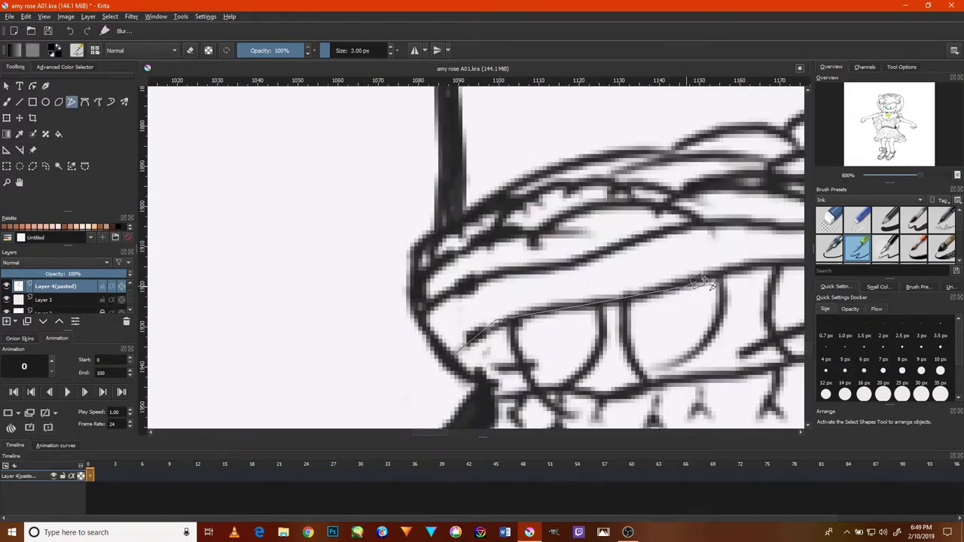
pyautogui.click(756, 265)
pyautogui.moveTo(700, 271); pyautogui.dragTo(512, 293)
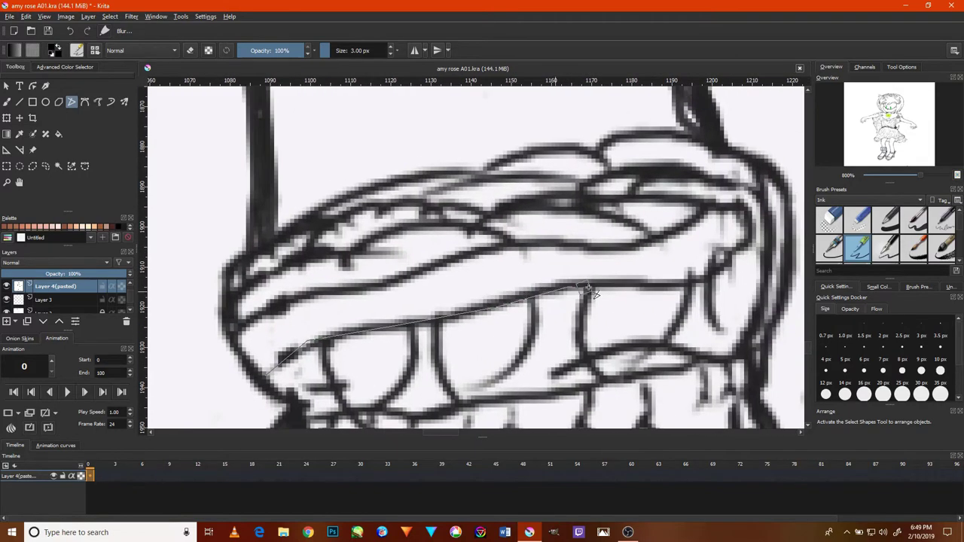
pyautogui.click(729, 264)
pyautogui.doubleClick(661, 243)
pyautogui.click(234, 330)
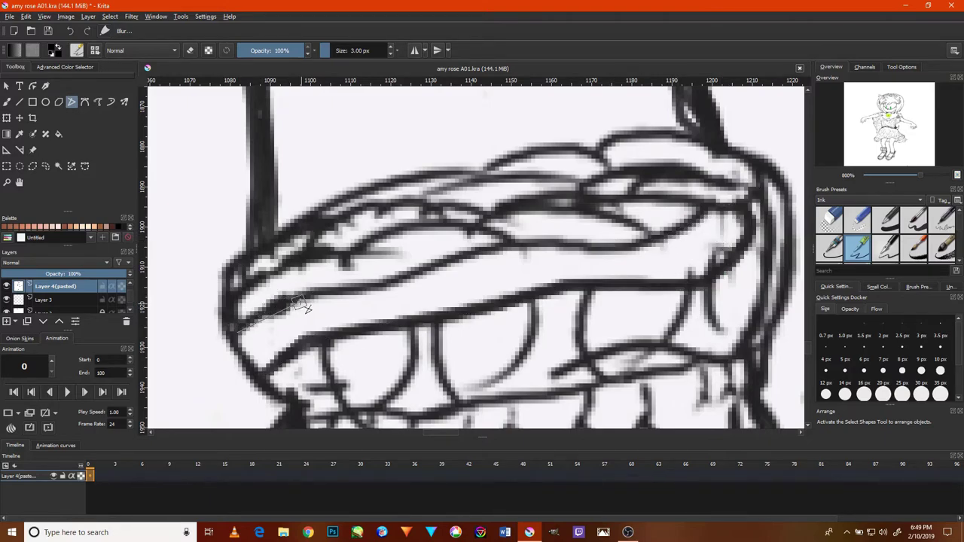
pyautogui.click(465, 254)
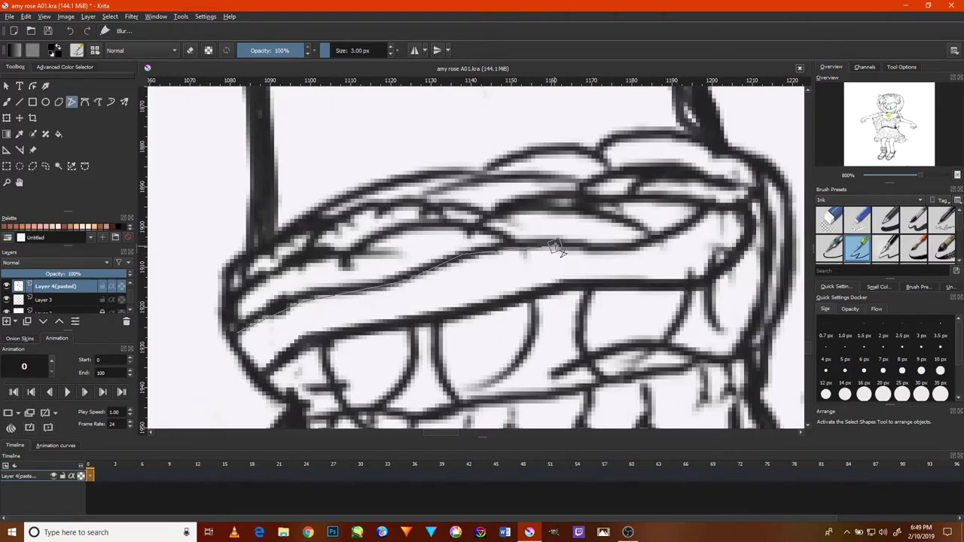
pyautogui.click(606, 253)
pyautogui.doubleClick(672, 236)
# Ink a polyline along the sock frill's lower edge.
pyautogui.moveTo(412, 299); pyautogui.dragTo(490, 188)
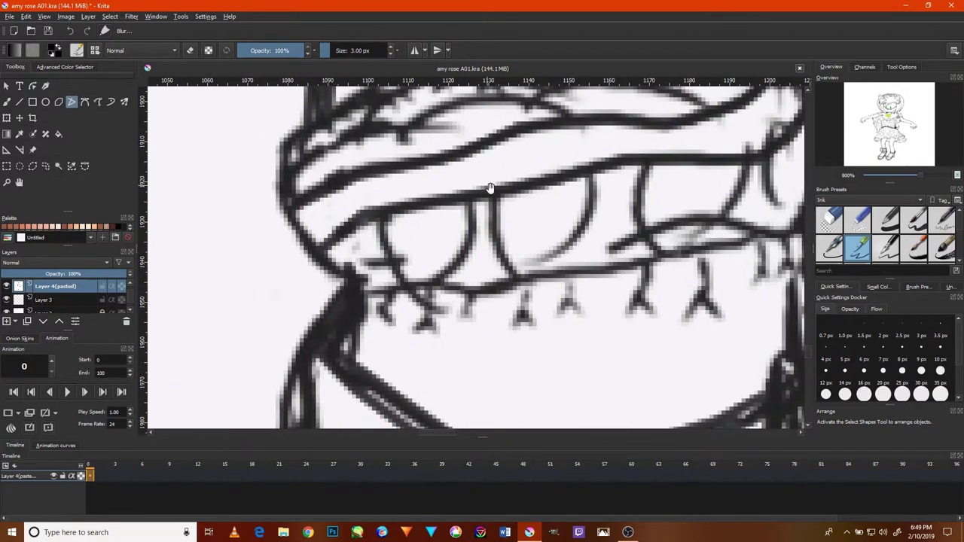
pyautogui.click(362, 297)
pyautogui.click(423, 284)
pyautogui.click(485, 295)
pyautogui.click(538, 280)
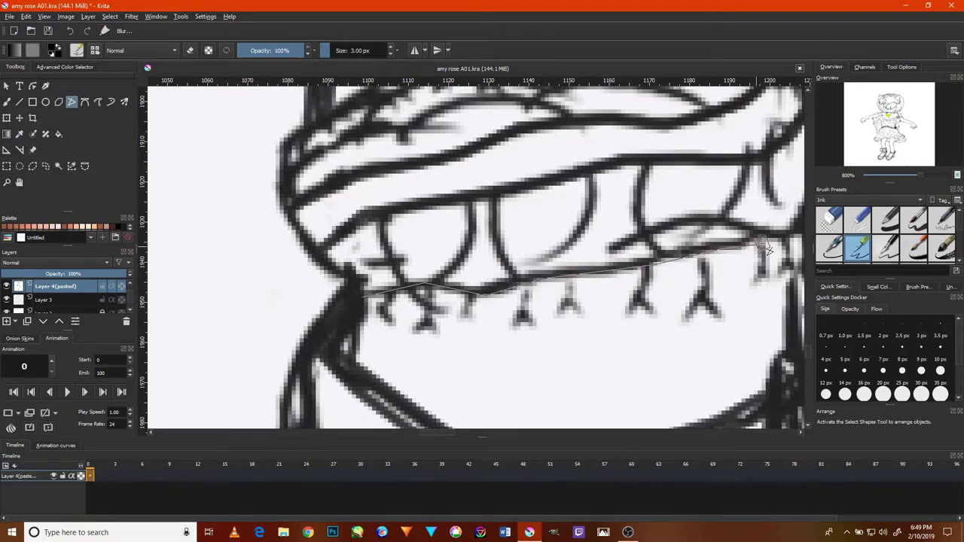
pyautogui.doubleClick(789, 232)
# Ink the sandal strap lines running toward the heel.
pyautogui.scroll(-2, 690, 260)
pyautogui.scroll(-1, 700, 316)
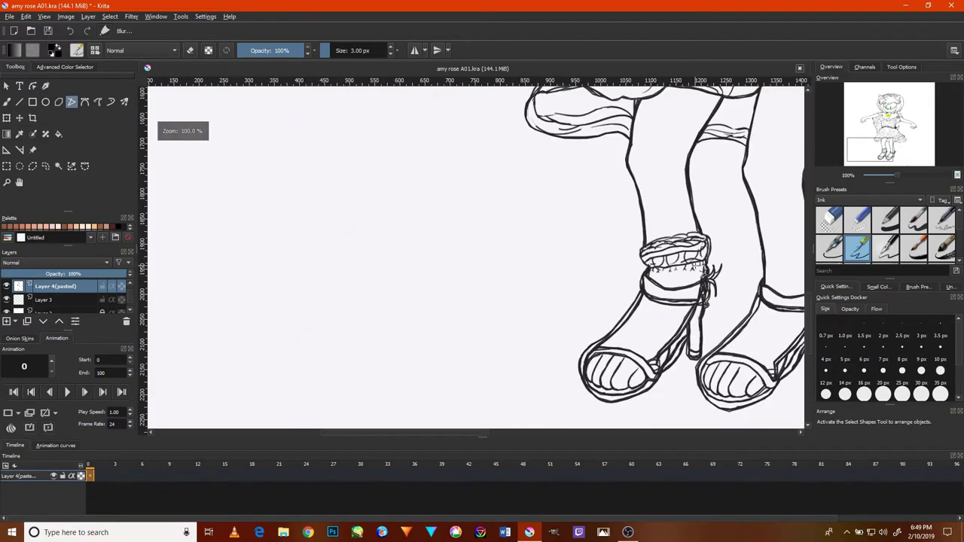
pyautogui.scroll(-3, 700, 324)
pyautogui.scroll(2, 700, 331)
pyautogui.scroll(2, 698, 329)
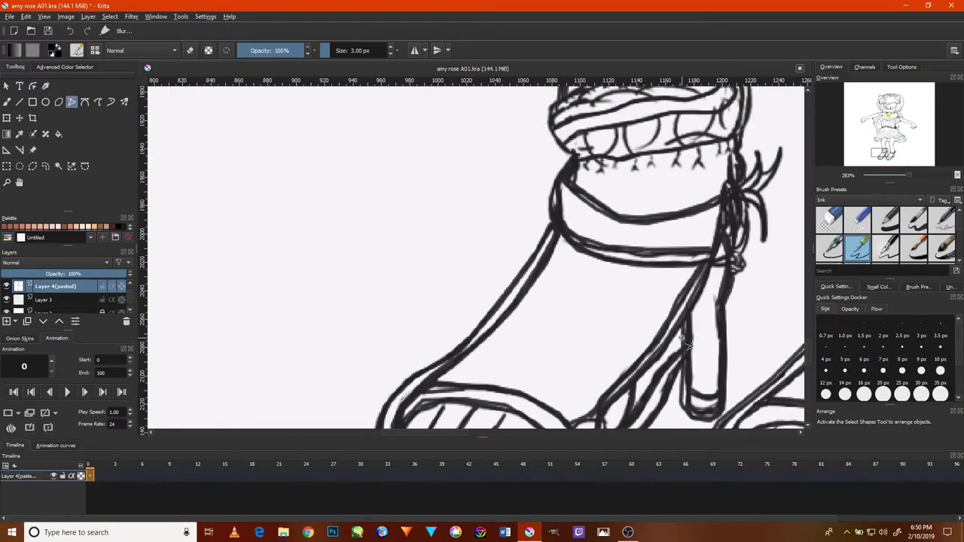
pyautogui.moveTo(675, 338)
pyautogui.mouseDown()
pyautogui.moveTo(504, 205)
pyautogui.moveTo(490, 298)
pyautogui.mouseUp()
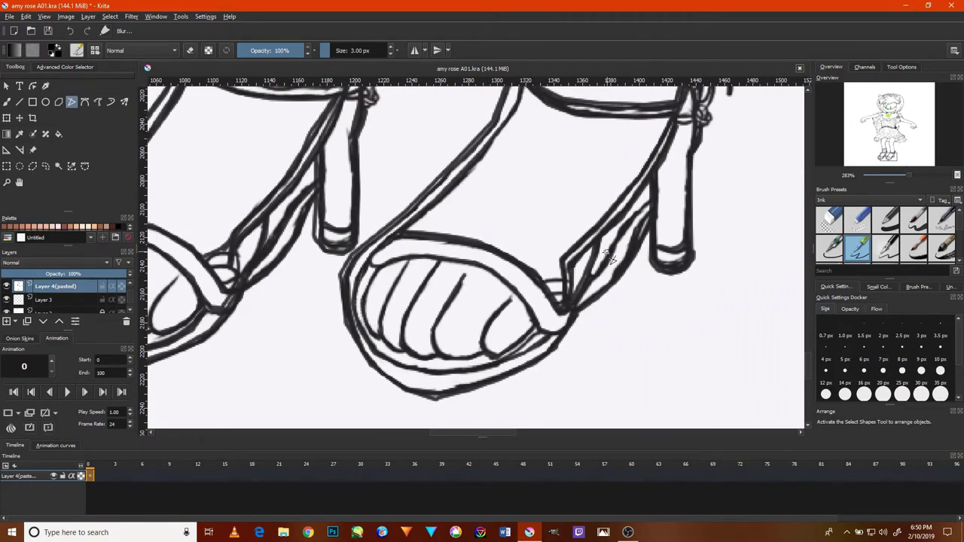
pyautogui.scroll(2, 610, 258)
pyautogui.scroll(1, 610, 258)
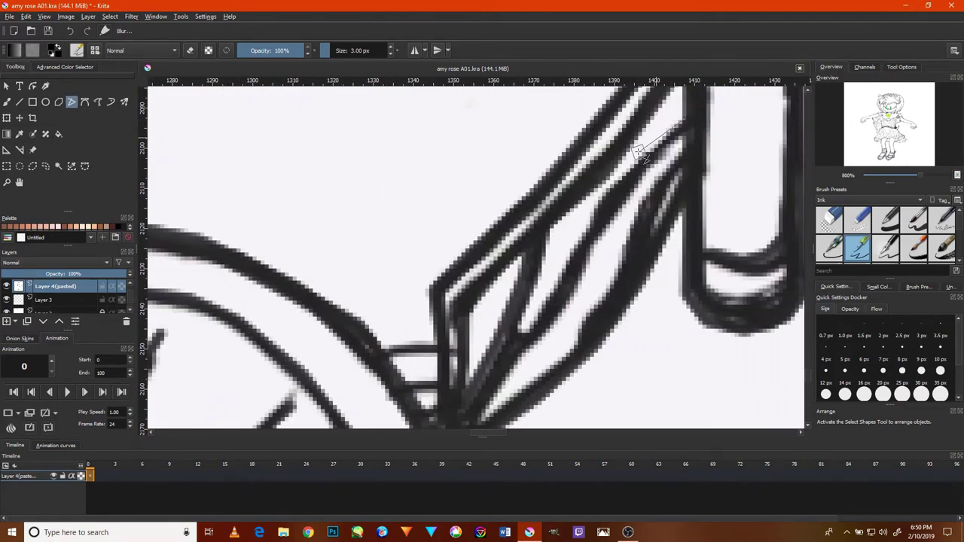
pyautogui.moveTo(638, 151)
pyautogui.mouseDown()
pyautogui.moveTo(536, 322)
pyautogui.moveTo(510, 335)
pyautogui.moveTo(537, 344)
pyautogui.mouseUp()
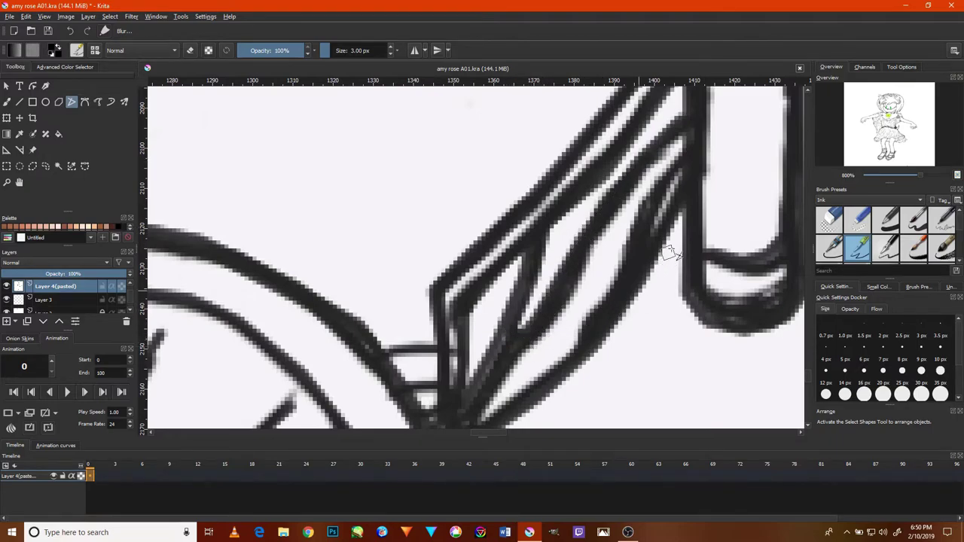
pyautogui.moveTo(491, 419)
pyautogui.mouseDown()
pyautogui.moveTo(587, 329)
pyautogui.moveTo(568, 343)
pyautogui.mouseUp()
# Finish an ink curve along the edge of the sandal's toe opening.
pyautogui.scroll(2, 574, 343)
pyautogui.scroll(3, 640, 338)
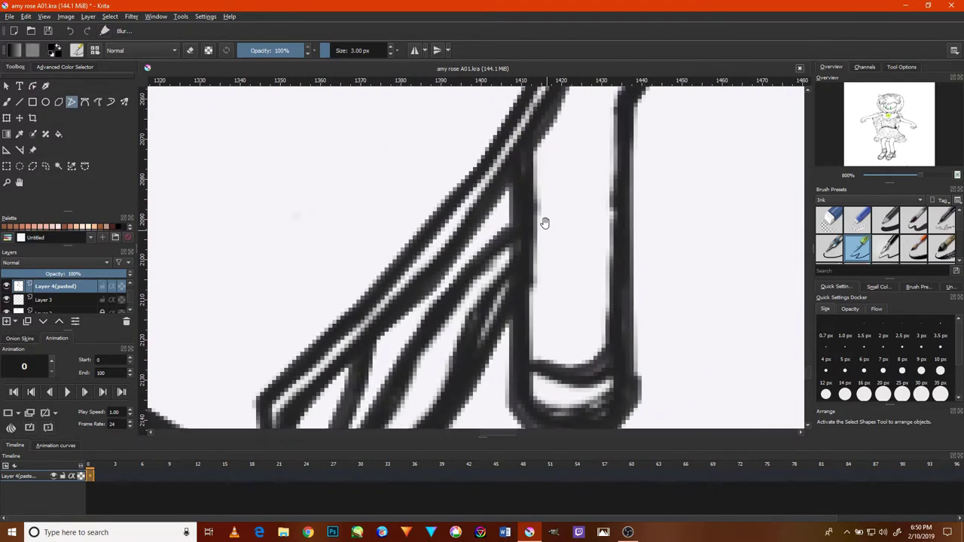
pyautogui.scroll(3, 544, 221)
pyautogui.scroll(-2, 555, 322)
pyautogui.scroll(-4, 545, 322)
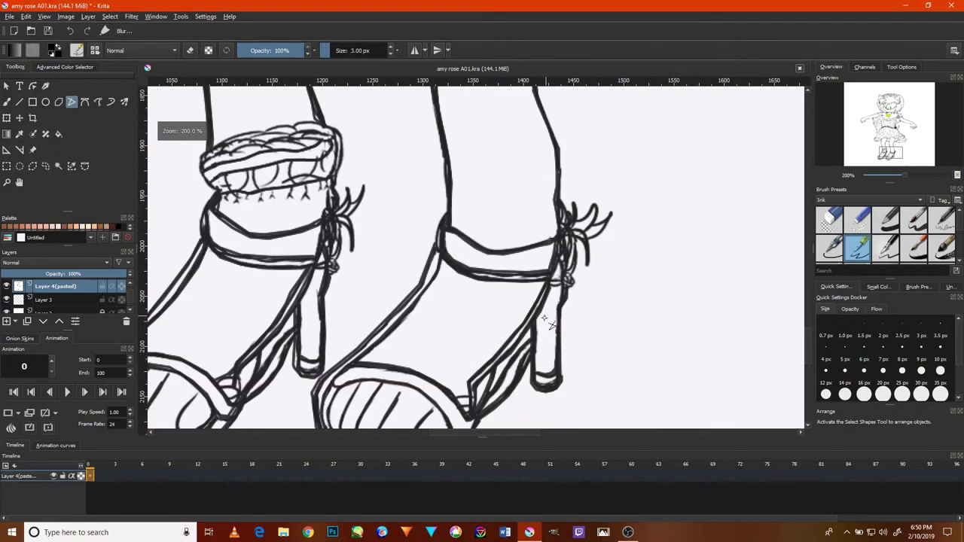
pyautogui.scroll(-1, 503, 301)
pyautogui.scroll(1, 461, 336)
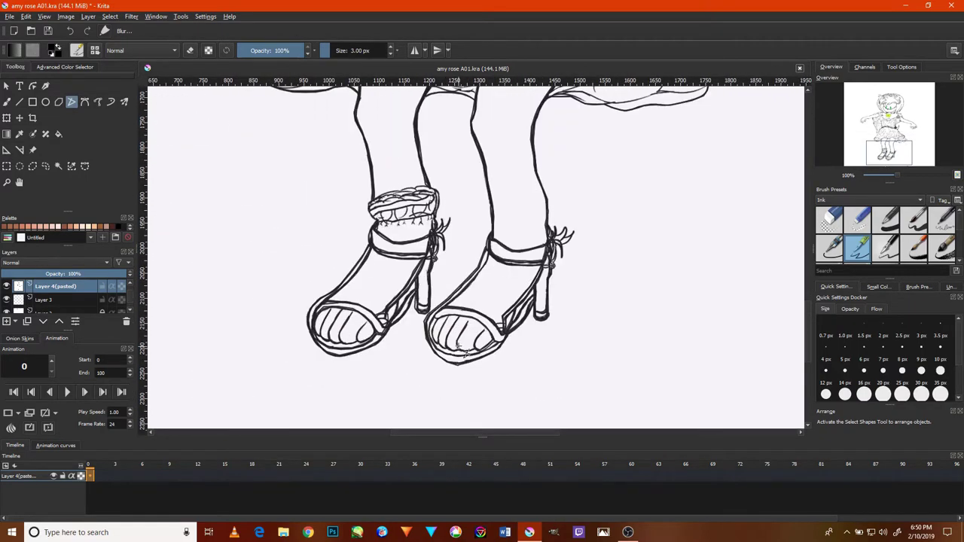
pyautogui.hscroll(-3, 527, 316)
pyautogui.scroll(-2, 556, 263)
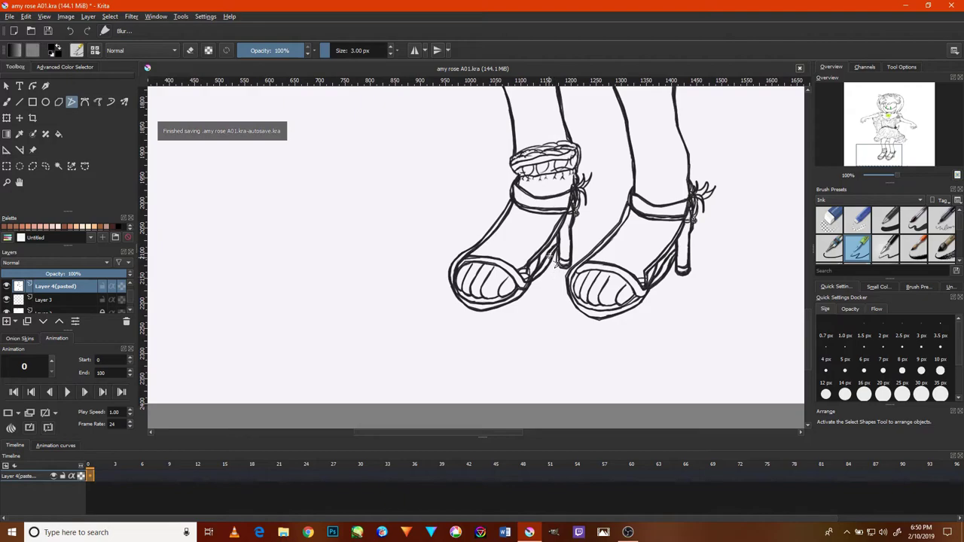
pyautogui.scroll(-5, 502, 261)
pyautogui.scroll(8, 572, 316)
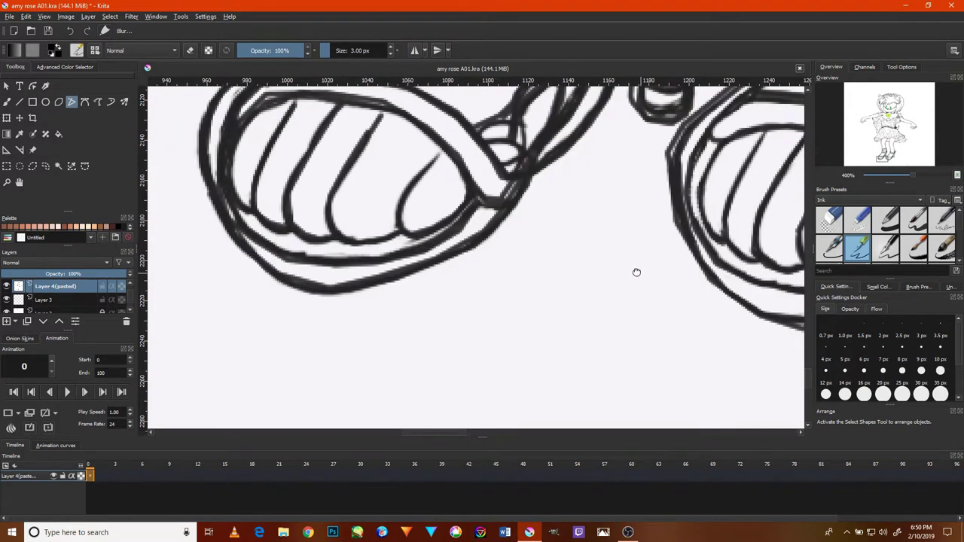
pyautogui.hscroll(5, 625, 282)
pyautogui.scroll(2, 599, 353)
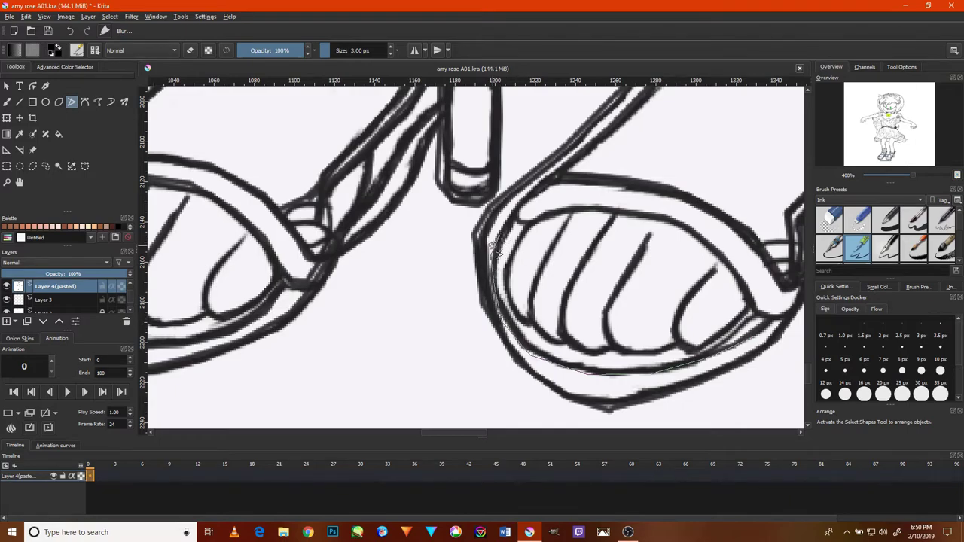
pyautogui.doubleClick(495, 268)
# Ink the left sandal's strap curve where the toe strap meets the side strap.
pyautogui.moveTo(439, 261); pyautogui.dragTo(597, 276)
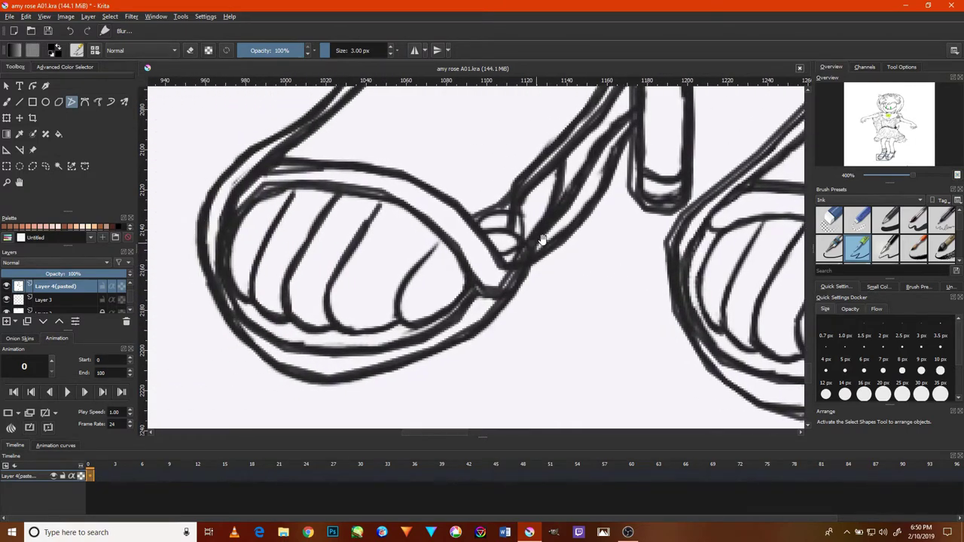
pyautogui.moveTo(621, 219)
pyautogui.mouseDown()
pyautogui.moveTo(569, 251)
pyautogui.moveTo(501, 338)
pyautogui.mouseUp()
pyautogui.moveTo(406, 381); pyautogui.dragTo(550, 269)
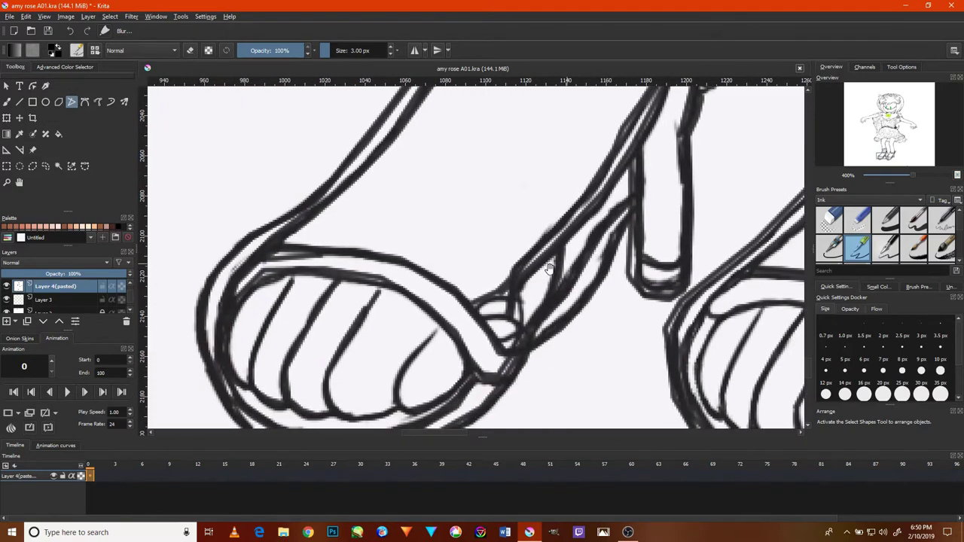
pyautogui.scroll(-3, 487, 280)
pyautogui.scroll(4, 482, 290)
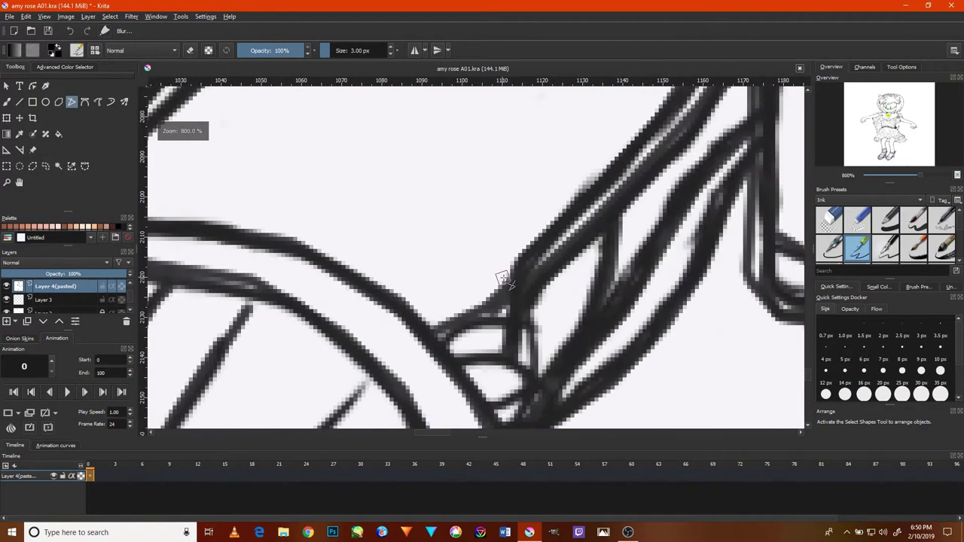
pyautogui.click(475, 302)
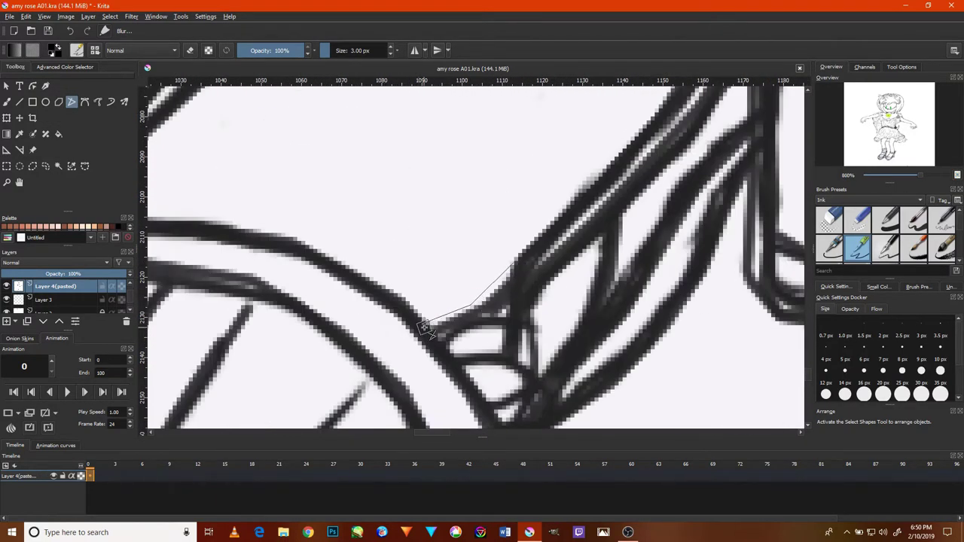
pyautogui.doubleClick(426, 327)
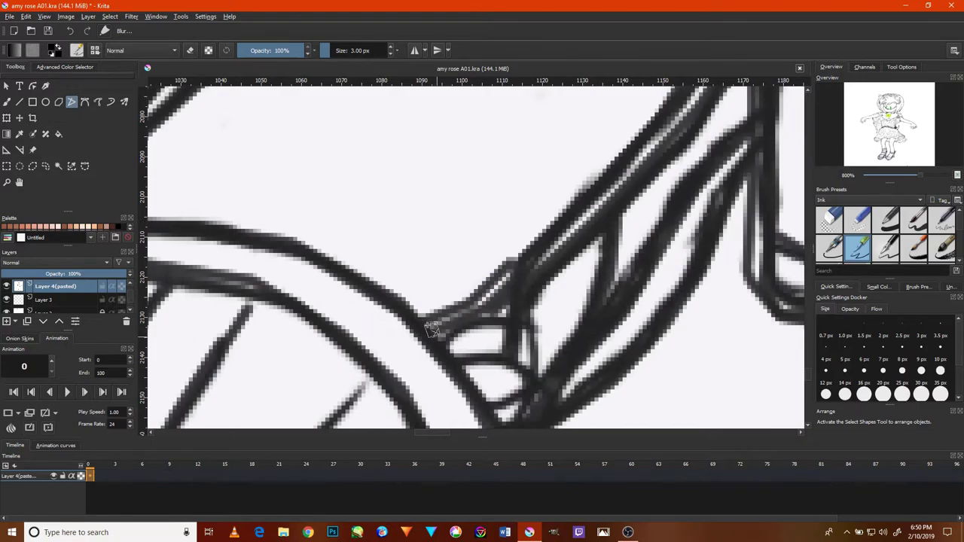
pyautogui.click(508, 263)
pyautogui.scroll(-2, 497, 293)
pyautogui.scroll(-4, 501, 294)
pyautogui.scroll(2, 540, 297)
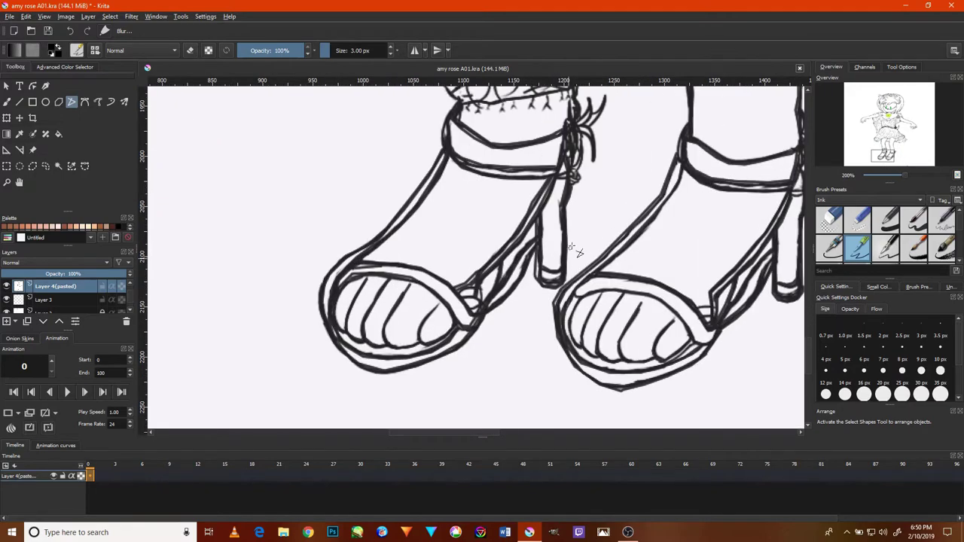
# Pan up from the sandals past the skirt and belt to the bodice.
pyautogui.moveTo(620, 215)
pyautogui.mouseDown()
pyautogui.moveTo(505, 329)
pyautogui.moveTo(529, 280)
pyautogui.moveTo(458, 278)
pyautogui.mouseUp()
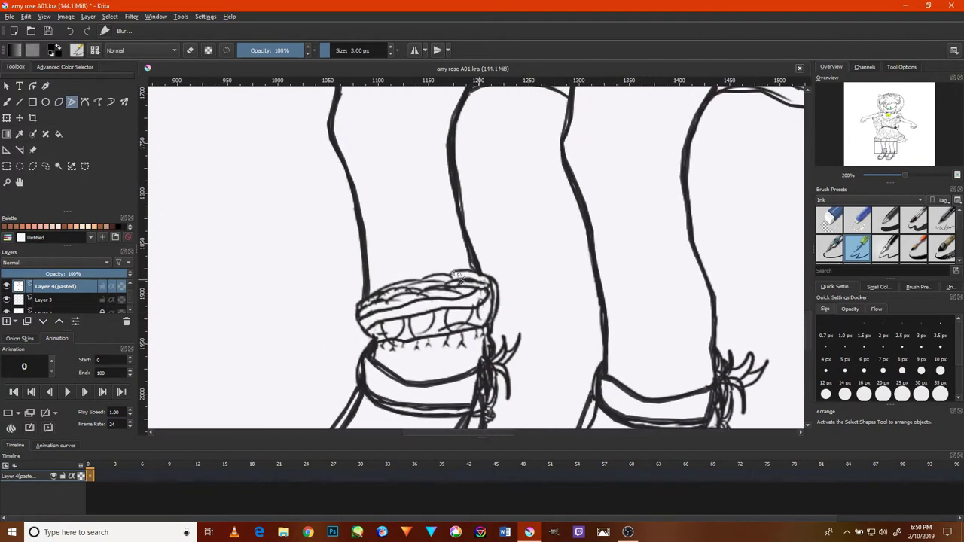
pyautogui.scroll(-1, 450, 263)
pyautogui.scroll(-2, 452, 248)
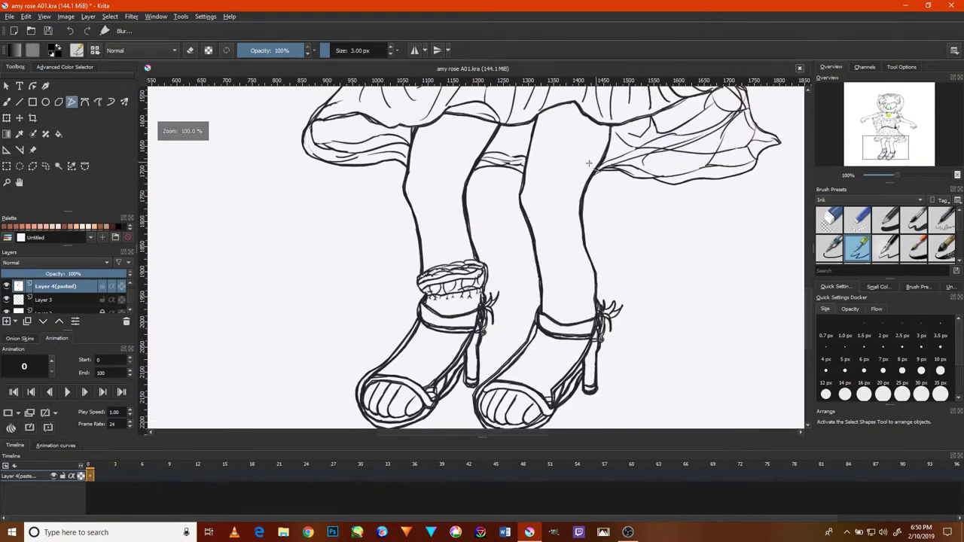
pyautogui.moveTo(614, 155); pyautogui.dragTo(595, 279)
pyautogui.moveTo(580, 135); pyautogui.dragTo(577, 241)
pyautogui.moveTo(587, 173); pyautogui.dragTo(598, 281)
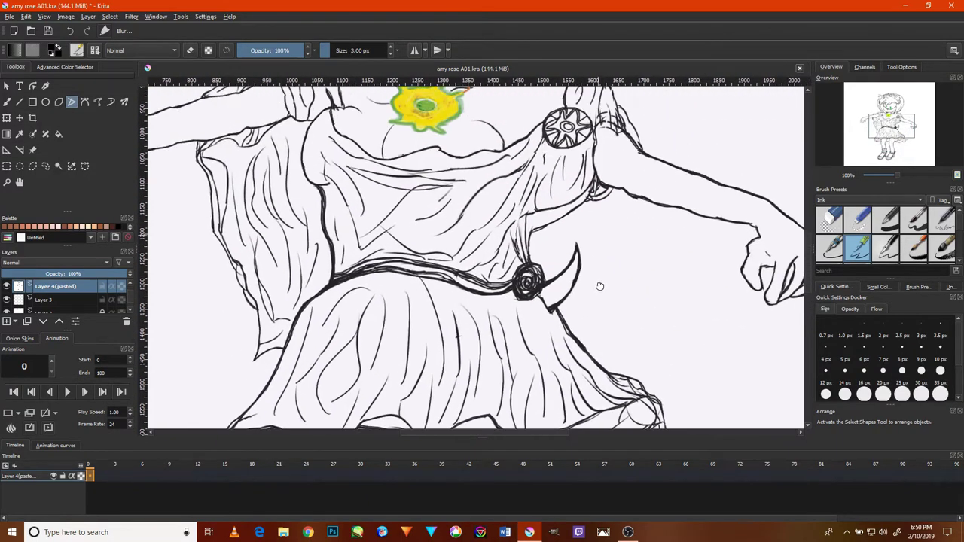
pyautogui.moveTo(558, 196); pyautogui.dragTo(601, 287)
pyautogui.moveTo(525, 235); pyautogui.dragTo(615, 235)
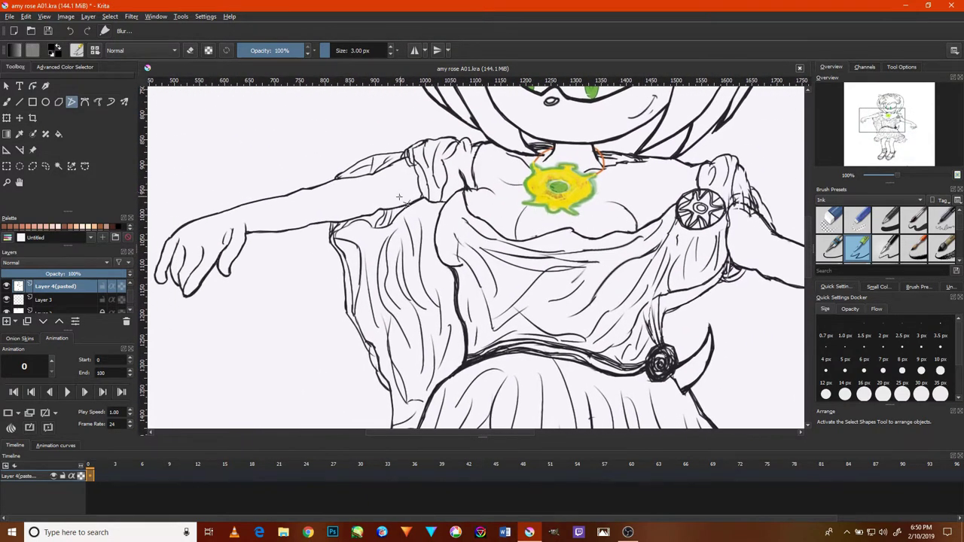
# Zoom in and follow the arm up to center the shoulder brooch and sleeve.
pyautogui.scroll(2, 399, 198)
pyautogui.scroll(-3, 437, 215)
pyautogui.scroll(1, 602, 245)
pyautogui.scroll(1, 647, 286)
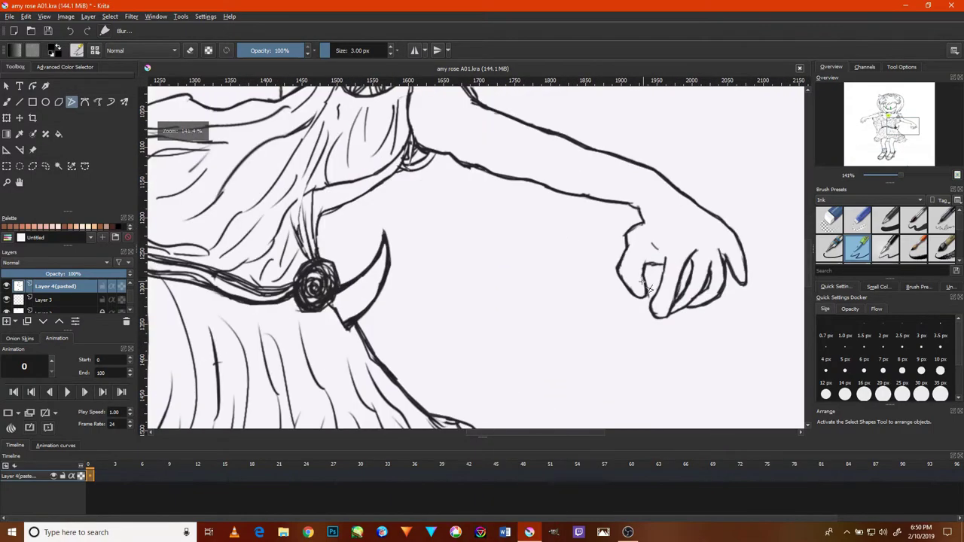
pyautogui.scroll(2, 646, 286)
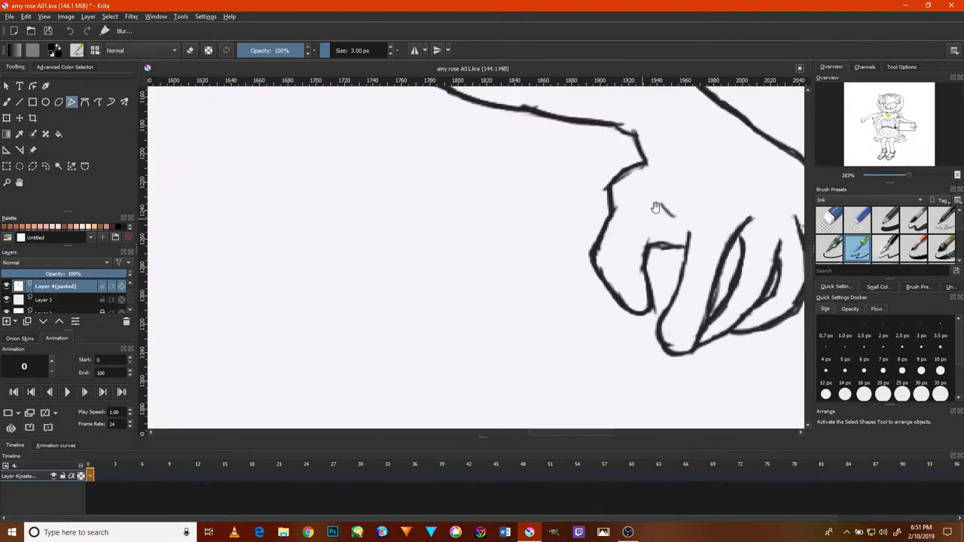
pyautogui.moveTo(655, 208); pyautogui.dragTo(577, 269)
pyautogui.moveTo(511, 206); pyautogui.dragTo(670, 334)
pyautogui.moveTo(457, 204); pyautogui.dragTo(525, 270)
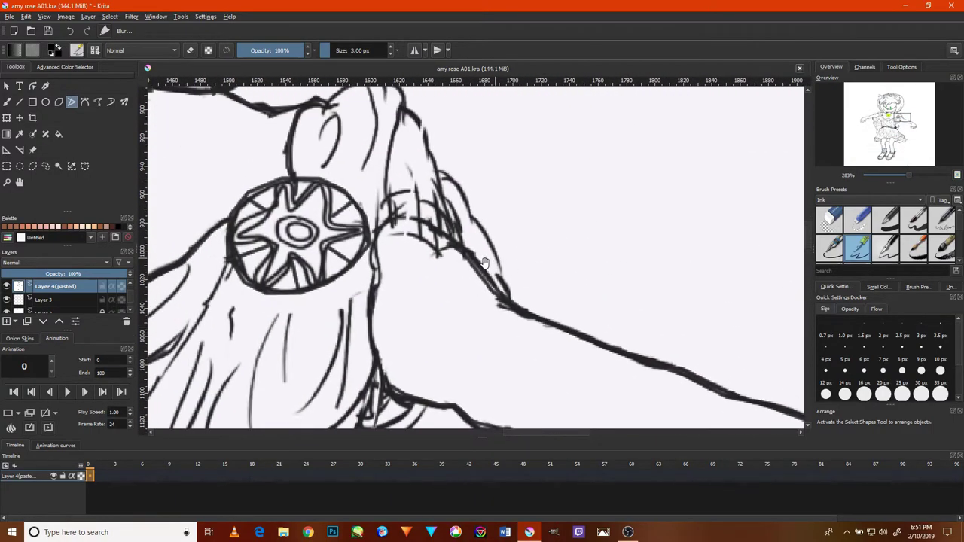
pyautogui.moveTo(431, 240); pyautogui.dragTo(491, 266)
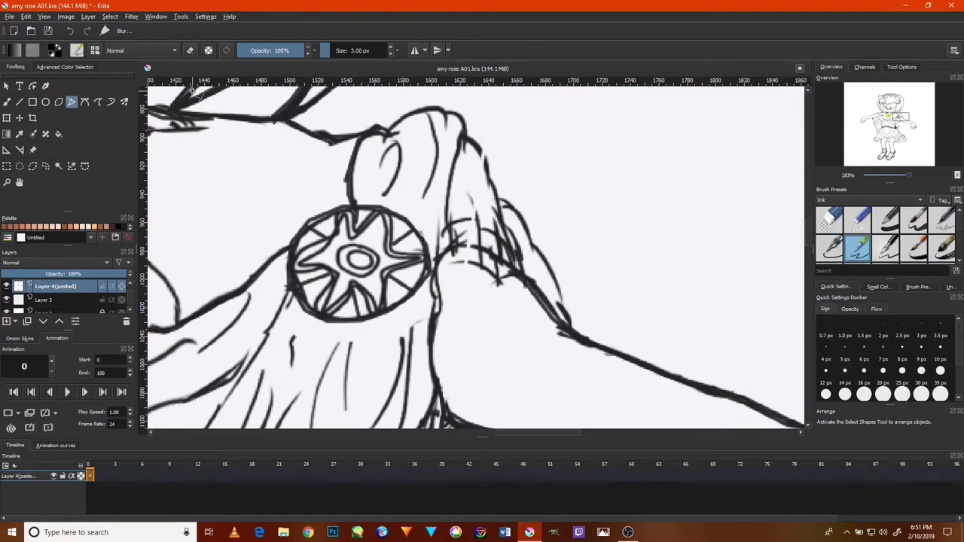
# Erase the stray sketch lines between the brooch and arm with a slightly larger eraser.
pyautogui.press('e')
pyautogui.scroll(2, 461, 276)
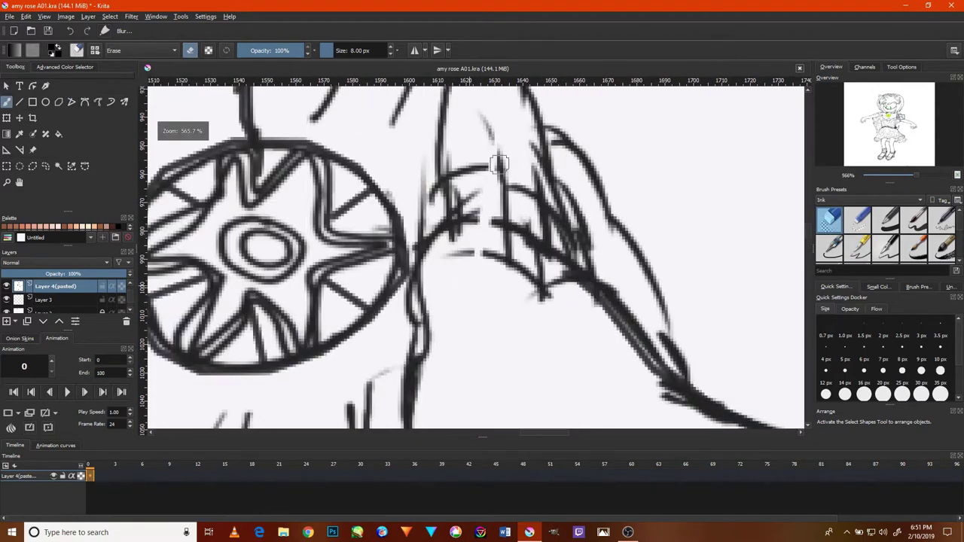
pyautogui.moveTo(498, 164)
pyautogui.mouseDown()
pyautogui.moveTo(467, 136)
pyautogui.moveTo(465, 158)
pyautogui.moveTo(520, 282)
pyautogui.moveTo(576, 260)
pyautogui.moveTo(542, 233)
pyautogui.moveTo(527, 276)
pyautogui.moveTo(533, 198)
pyautogui.moveTo(564, 178)
pyautogui.moveTo(490, 118)
pyautogui.moveTo(509, 141)
pyautogui.mouseUp()
pyautogui.press(']')
pyautogui.press(']')
pyautogui.press(']')
pyautogui.press(']')
pyautogui.moveTo(573, 230); pyautogui.dragTo(542, 172)
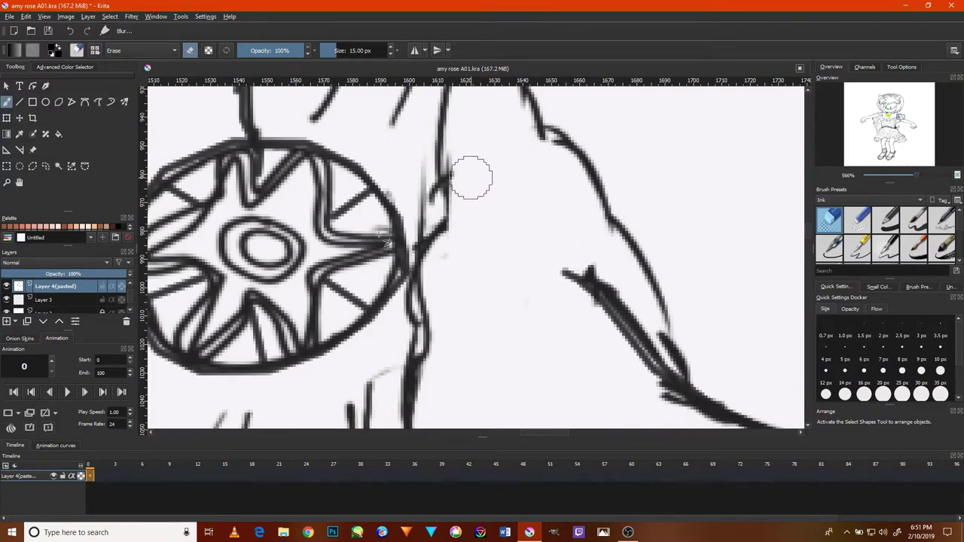
# Ink vertical and curved fold lines on the puffed sleeve beside the brooch.
pyautogui.press('/')
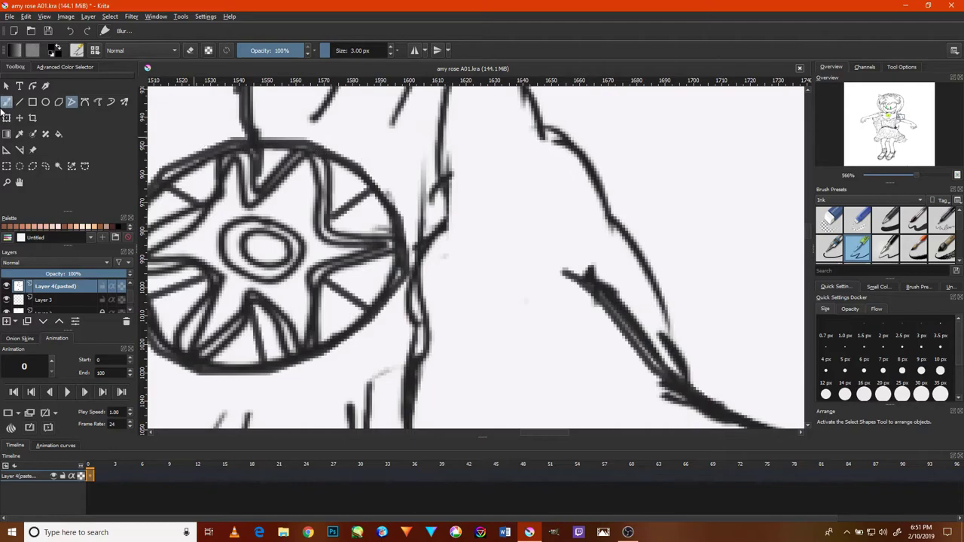
pyautogui.scroll(-2, 482, 243)
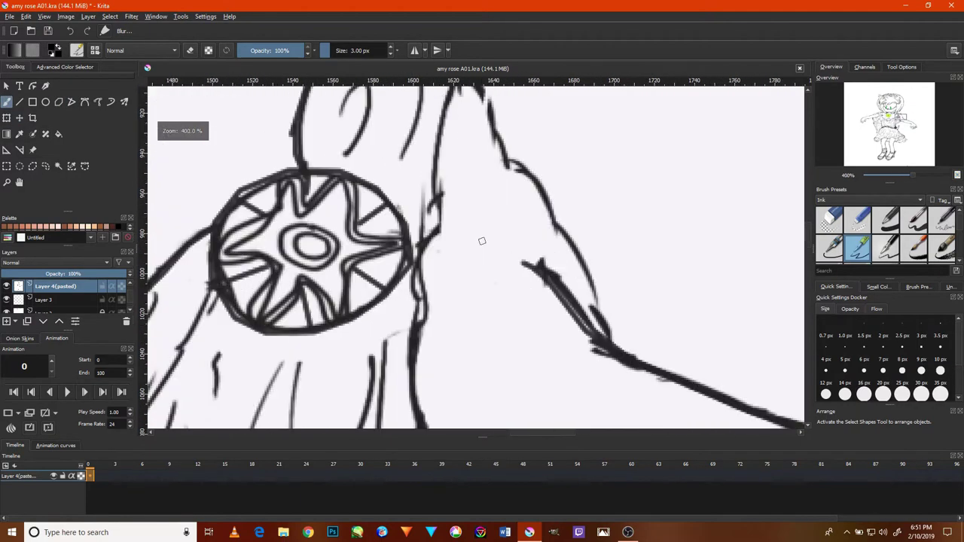
pyautogui.moveTo(465, 279); pyautogui.dragTo(471, 150)
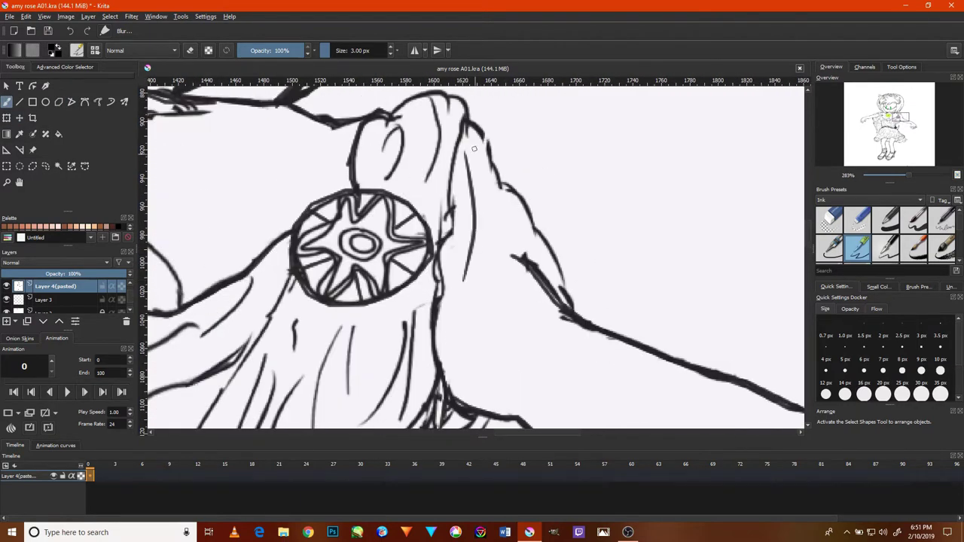
pyautogui.moveTo(433, 285); pyautogui.dragTo(546, 260)
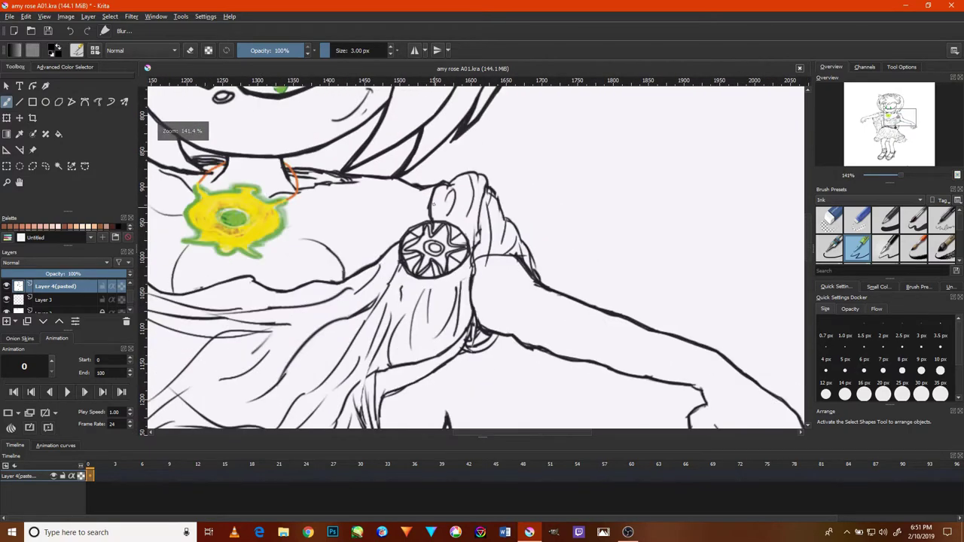
pyautogui.scroll(2, 445, 217)
pyautogui.moveTo(498, 156); pyautogui.dragTo(505, 266)
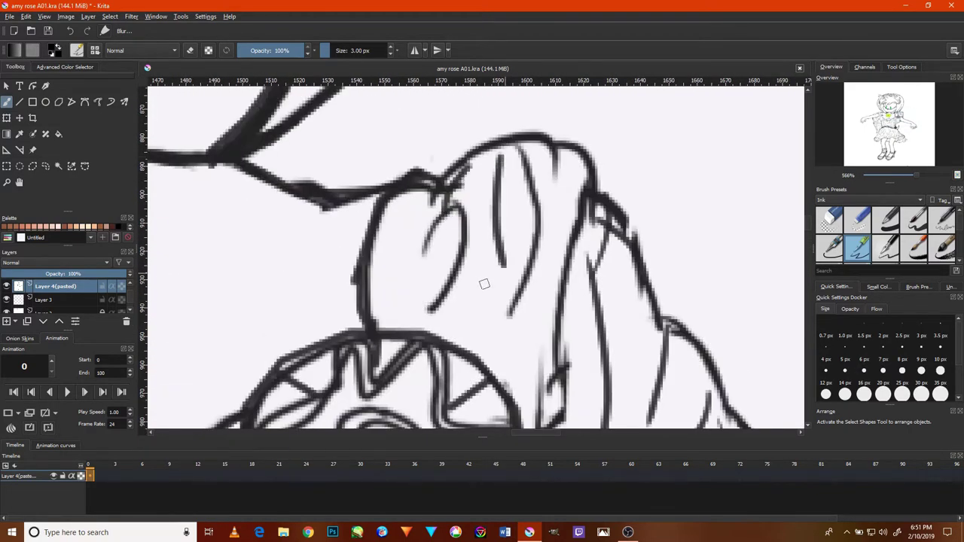
pyautogui.moveTo(417, 292)
pyautogui.mouseDown()
pyautogui.moveTo(425, 184)
pyautogui.moveTo(410, 301)
pyautogui.mouseUp()
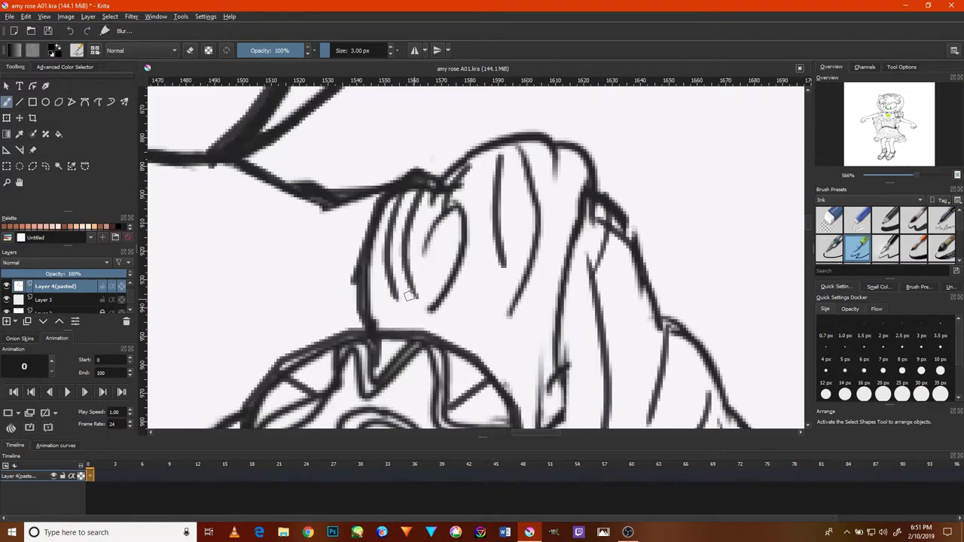
pyautogui.press('1')
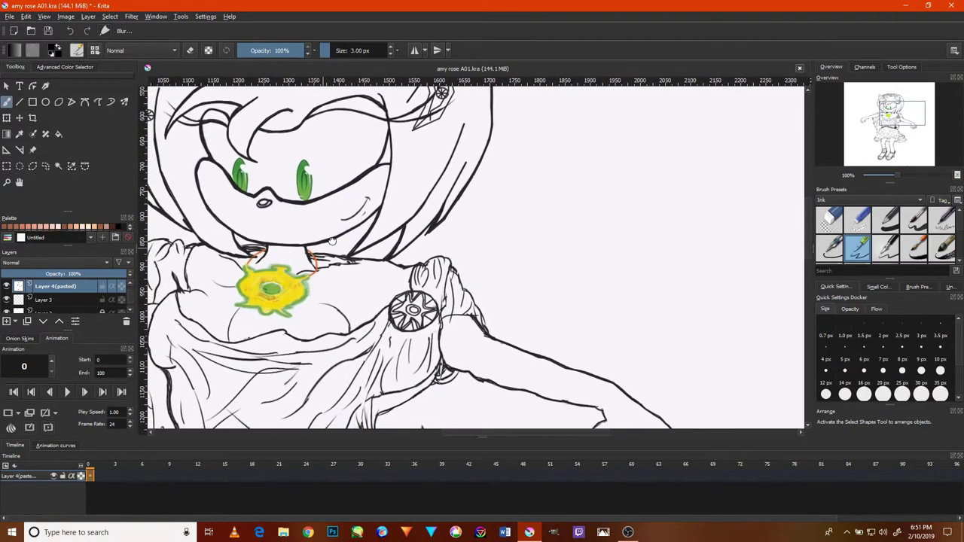
pyautogui.scroll(-3, 309, 258)
pyautogui.scroll(-3, 386, 213)
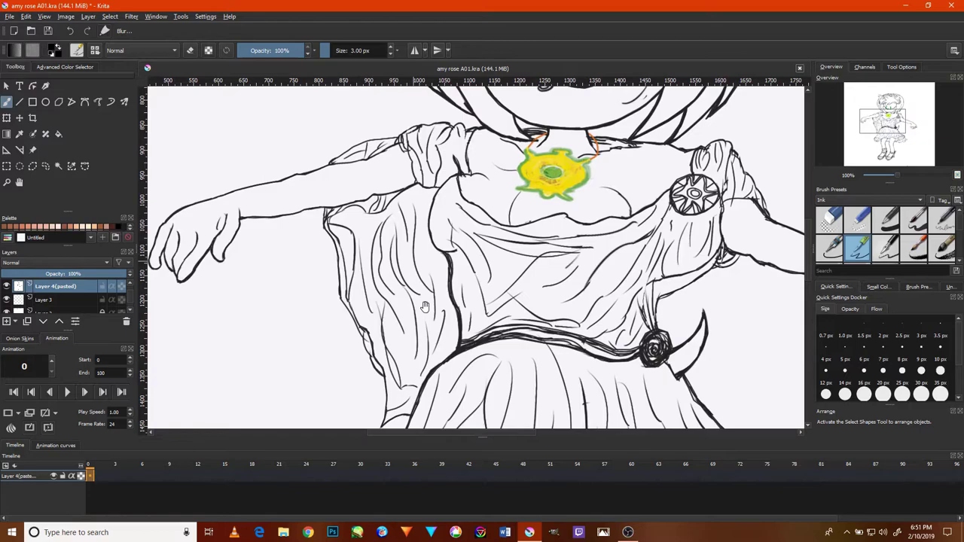
pyautogui.moveTo(424, 307); pyautogui.dragTo(432, 237)
# Erase the stray stub on a skirt fold line with the 15 px eraser, then return to the 3 px ink pen.
pyautogui.scroll(-3, 558, 207)
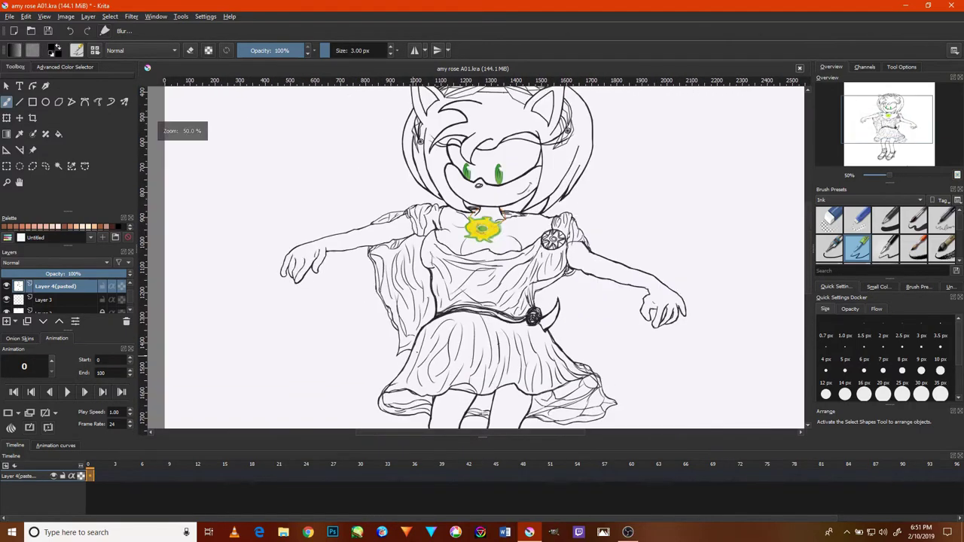
pyautogui.scroll(5, 558, 208)
pyautogui.moveTo(588, 198)
pyautogui.mouseDown()
pyautogui.moveTo(464, 304)
pyautogui.moveTo(543, 113)
pyautogui.mouseUp()
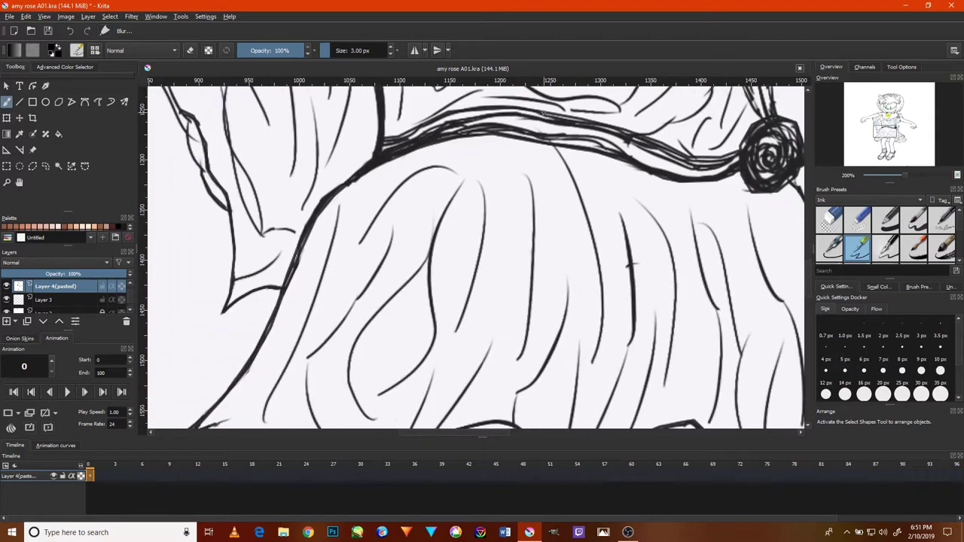
pyautogui.press('e')
pyautogui.scroll(3, 595, 262)
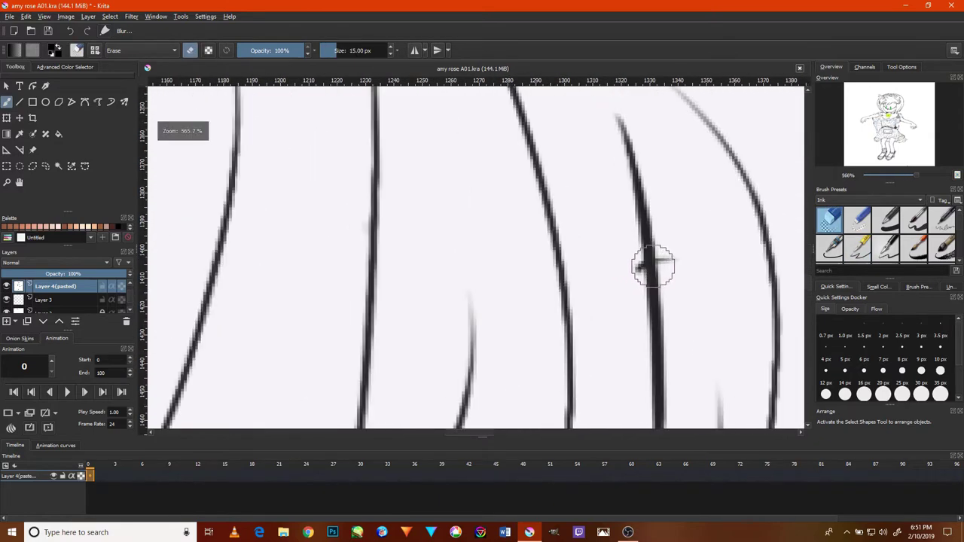
pyautogui.moveTo(684, 246); pyautogui.dragTo(652, 256)
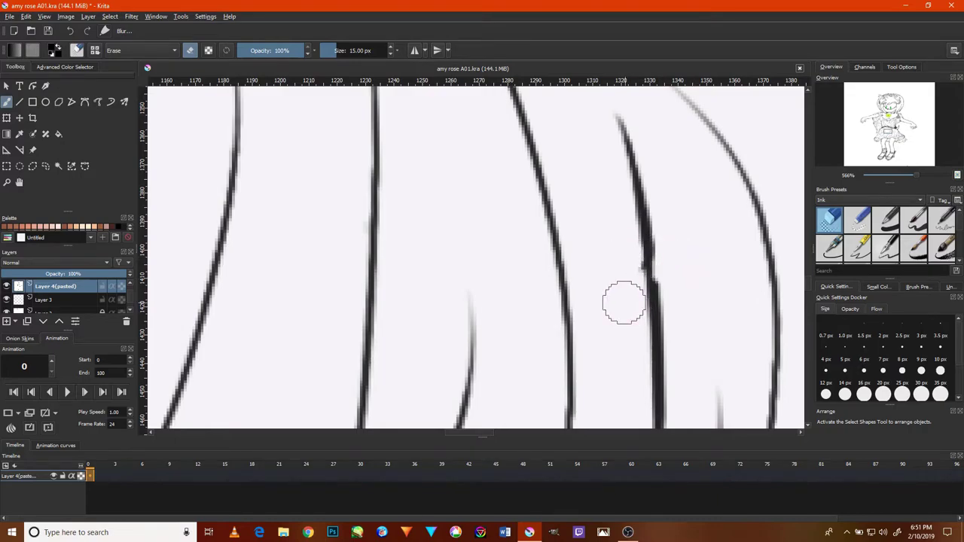
pyautogui.scroll(-4, 625, 300)
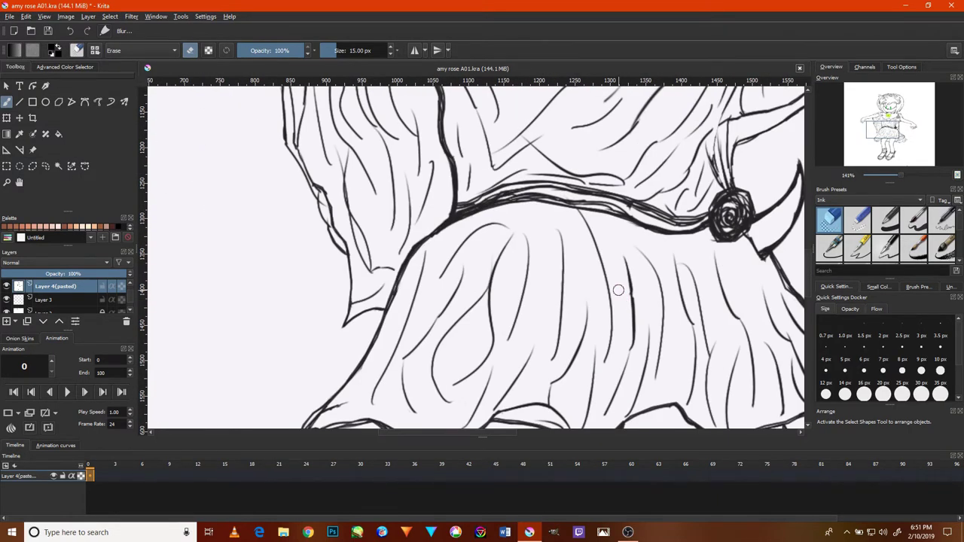
pyautogui.press('e')
pyautogui.moveTo(617, 290)
pyautogui.mouseDown()
pyautogui.moveTo(482, 265)
pyautogui.moveTo(497, 316)
pyautogui.moveTo(482, 354)
pyautogui.moveTo(558, 286)
pyautogui.mouseUp()
# Smooth and darken the lower-right line beside the waist rose ornament.
pyautogui.moveTo(489, 354); pyautogui.dragTo(522, 273)
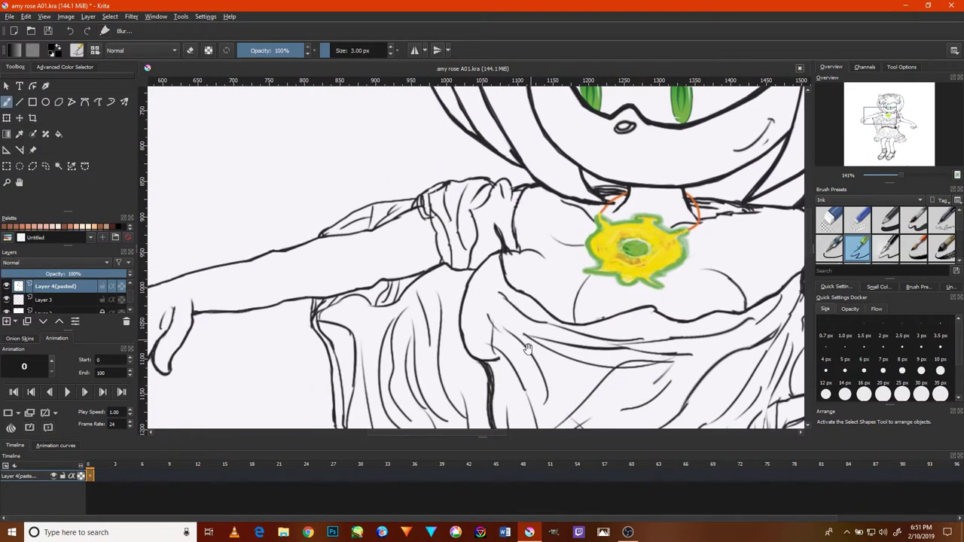
pyautogui.moveTo(492, 404)
pyautogui.mouseDown()
pyautogui.moveTo(509, 341)
pyautogui.moveTo(505, 279)
pyautogui.mouseUp()
pyautogui.moveTo(496, 324)
pyautogui.mouseDown()
pyautogui.moveTo(513, 320)
pyautogui.moveTo(498, 249)
pyautogui.mouseUp()
pyautogui.moveTo(530, 294); pyautogui.dragTo(520, 203)
pyautogui.moveTo(497, 354); pyautogui.dragTo(485, 269)
pyautogui.moveTo(504, 331); pyautogui.dragTo(512, 243)
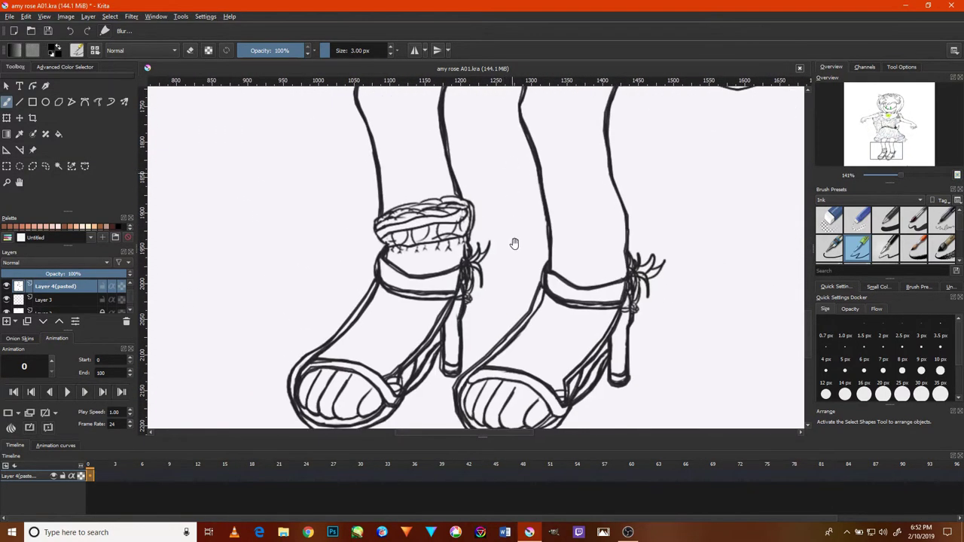
pyautogui.moveTo(509, 301); pyautogui.dragTo(506, 222)
pyautogui.moveTo(611, 185)
pyautogui.mouseDown()
pyautogui.moveTo(610, 206)
pyautogui.moveTo(520, 344)
pyautogui.mouseUp()
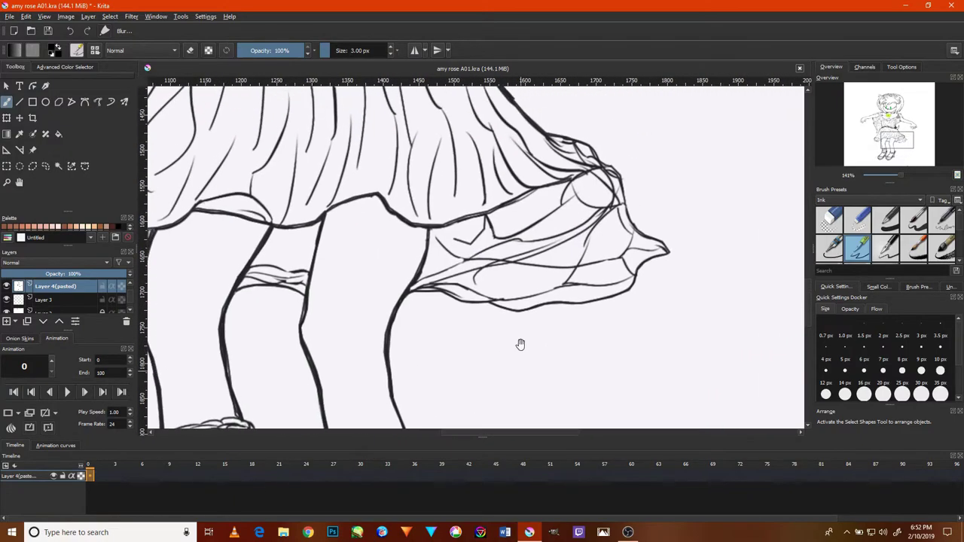
pyautogui.moveTo(507, 231); pyautogui.dragTo(527, 286)
pyautogui.moveTo(527, 173); pyautogui.dragTo(585, 248)
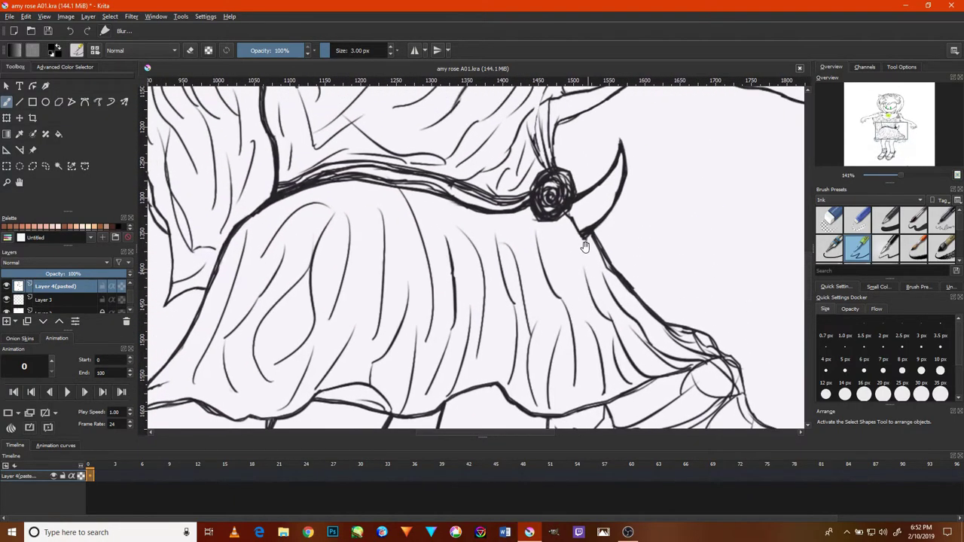
pyautogui.moveTo(579, 186); pyautogui.dragTo(583, 238)
pyautogui.moveTo(609, 144); pyautogui.dragTo(590, 235)
pyautogui.scroll(2, 564, 257)
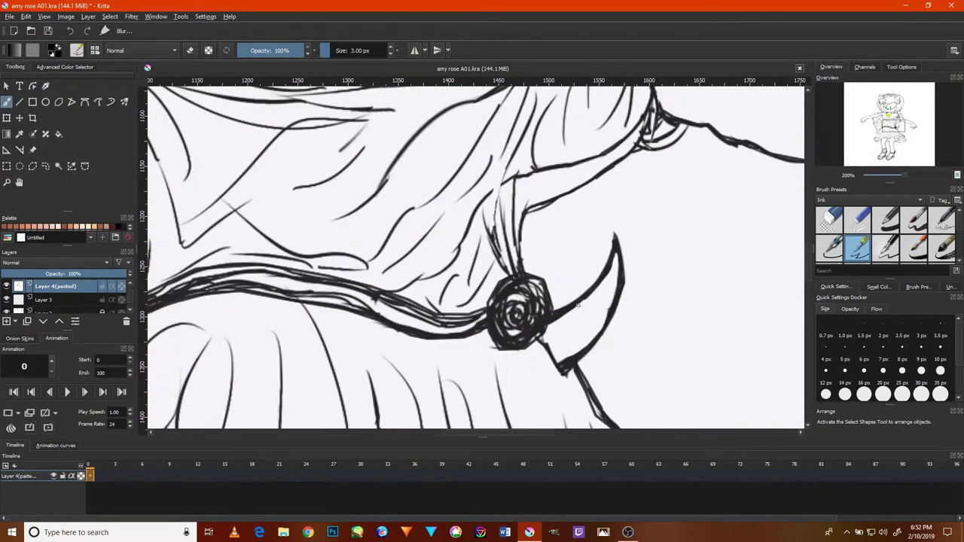
pyautogui.scroll(2, 550, 286)
pyautogui.scroll(1, 534, 316)
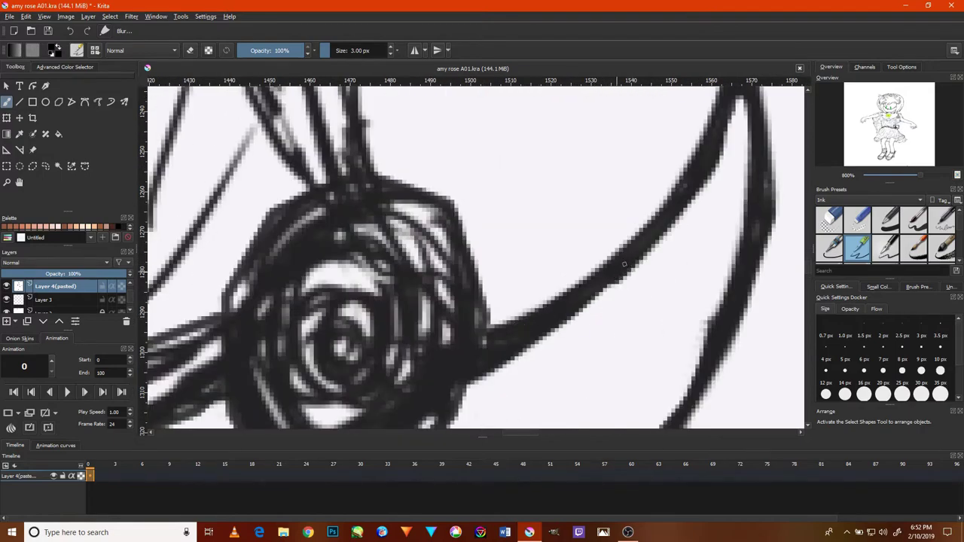
pyautogui.moveTo(623, 265); pyautogui.dragTo(526, 340)
pyautogui.moveTo(588, 324); pyautogui.dragTo(690, 209)
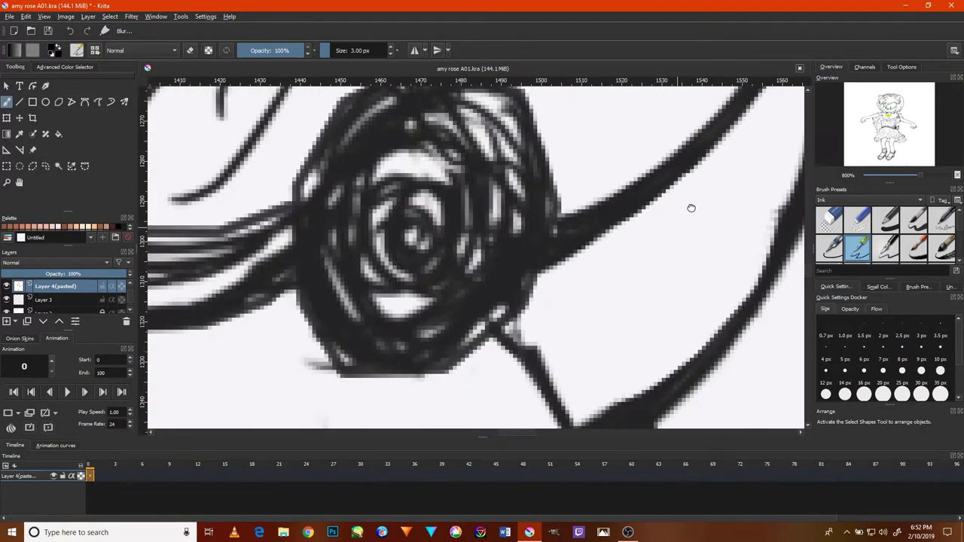
pyautogui.moveTo(617, 390); pyautogui.dragTo(732, 263)
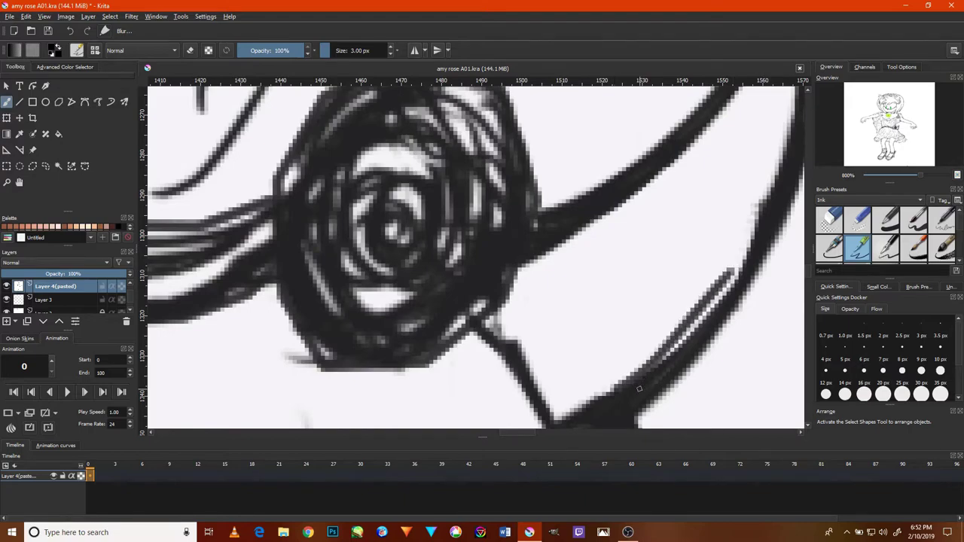
pyautogui.moveTo(639, 388); pyautogui.dragTo(753, 250)
pyautogui.moveTo(656, 384)
pyautogui.mouseDown()
pyautogui.moveTo(734, 268)
pyautogui.moveTo(715, 269)
pyautogui.moveTo(671, 387)
pyautogui.mouseUp()
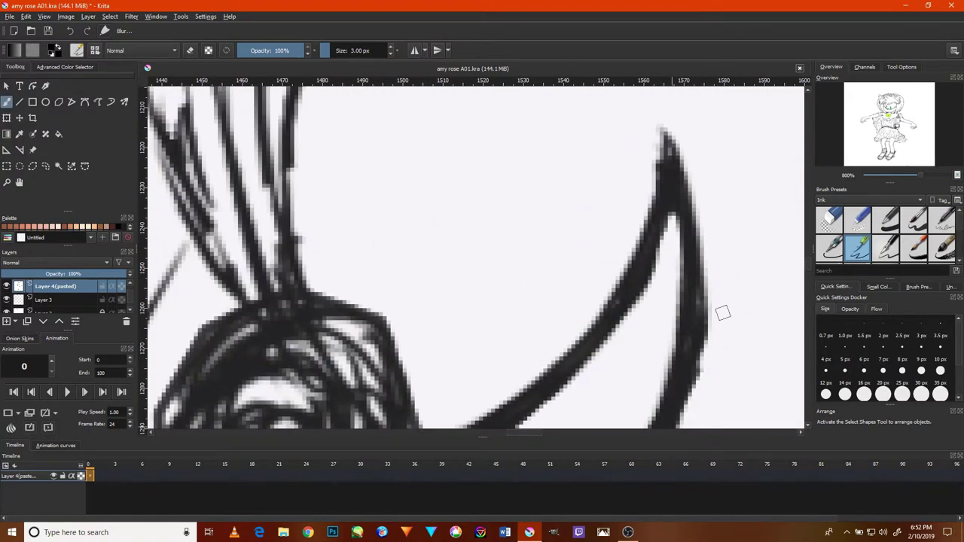
# Thicken the crescent hook beside the rose, merging its top strands into one dark point.
pyautogui.moveTo(723, 312)
pyautogui.mouseDown()
pyautogui.moveTo(704, 331)
pyautogui.moveTo(701, 213)
pyautogui.mouseUp()
pyautogui.moveTo(695, 331); pyautogui.dragTo(687, 174)
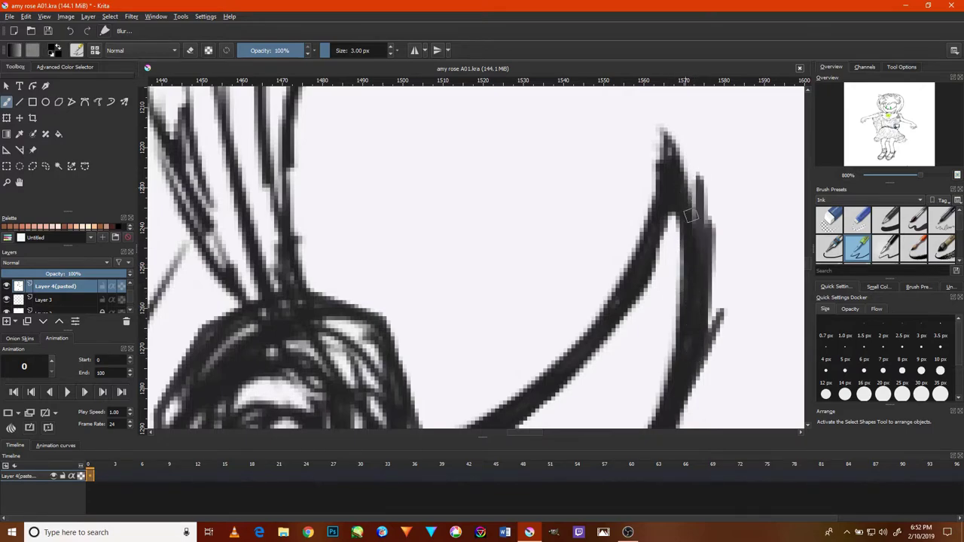
pyautogui.moveTo(698, 289); pyautogui.dragTo(683, 145)
pyautogui.moveTo(688, 243); pyautogui.dragTo(683, 139)
pyautogui.moveTo(682, 202); pyautogui.dragTo(664, 124)
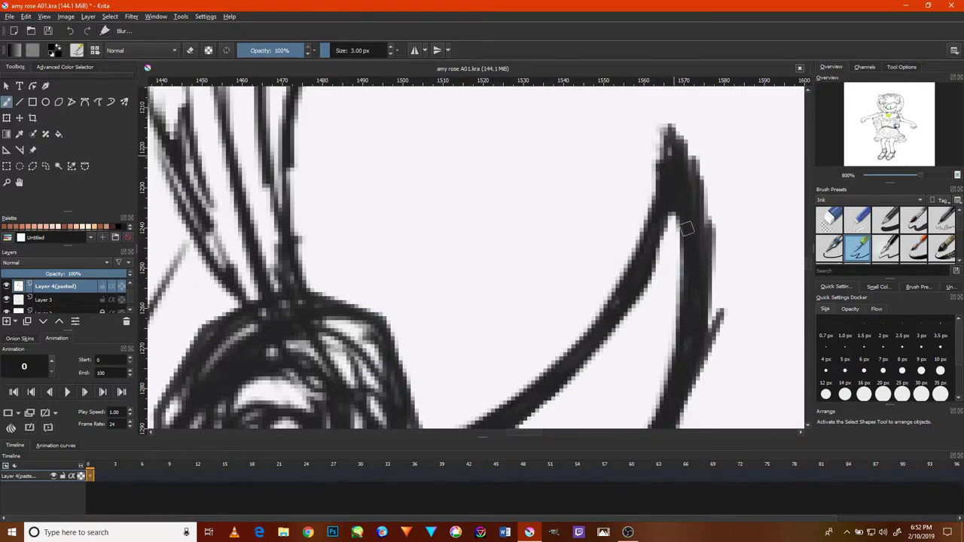
pyautogui.moveTo(695, 346)
pyautogui.mouseDown()
pyautogui.moveTo(693, 146)
pyautogui.moveTo(690, 261)
pyautogui.moveTo(685, 174)
pyautogui.mouseUp()
pyautogui.moveTo(698, 332); pyautogui.dragTo(686, 165)
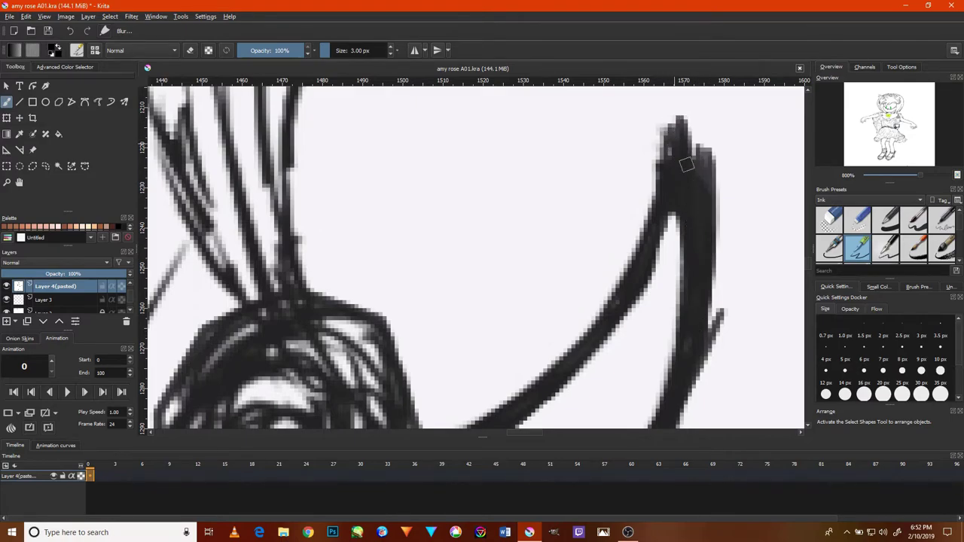
pyautogui.scroll(1, 663, 267)
pyautogui.scroll(-5, 663, 267)
pyautogui.scroll(-1, 663, 267)
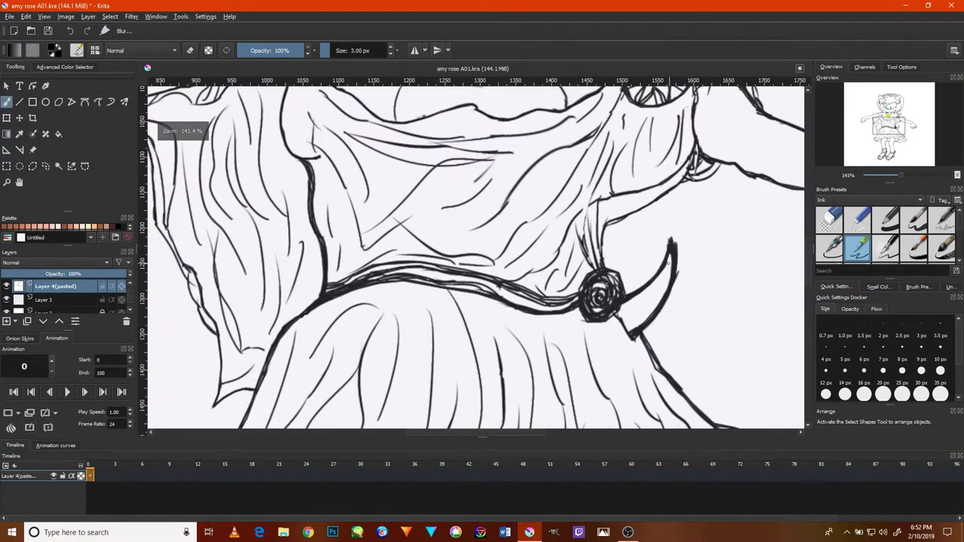
pyautogui.scroll(5, 674, 275)
pyautogui.moveTo(680, 189); pyautogui.dragTo(667, 146)
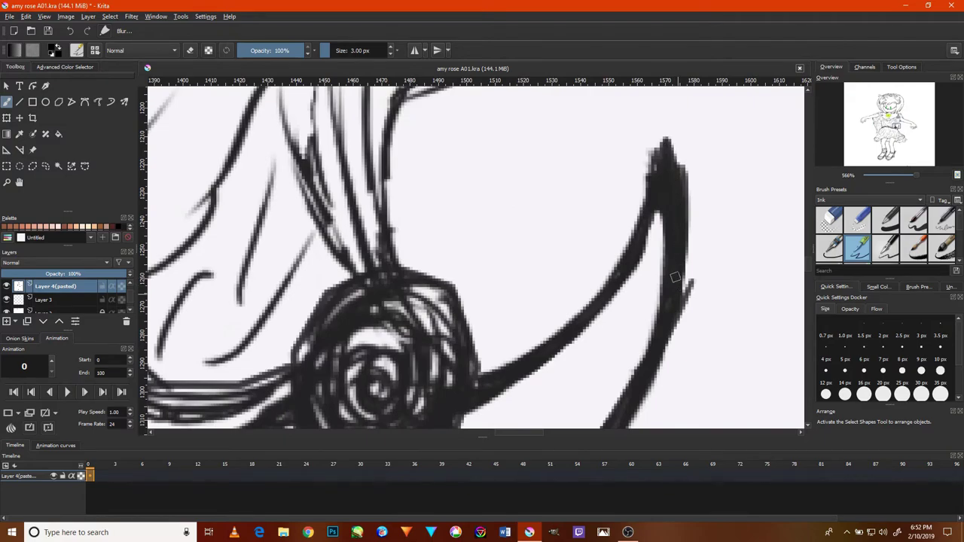
# Reinforce the converging diagonal lines near the face where they meet.
pyautogui.scroll(-3, 650, 188)
pyautogui.scroll(-4, 649, 188)
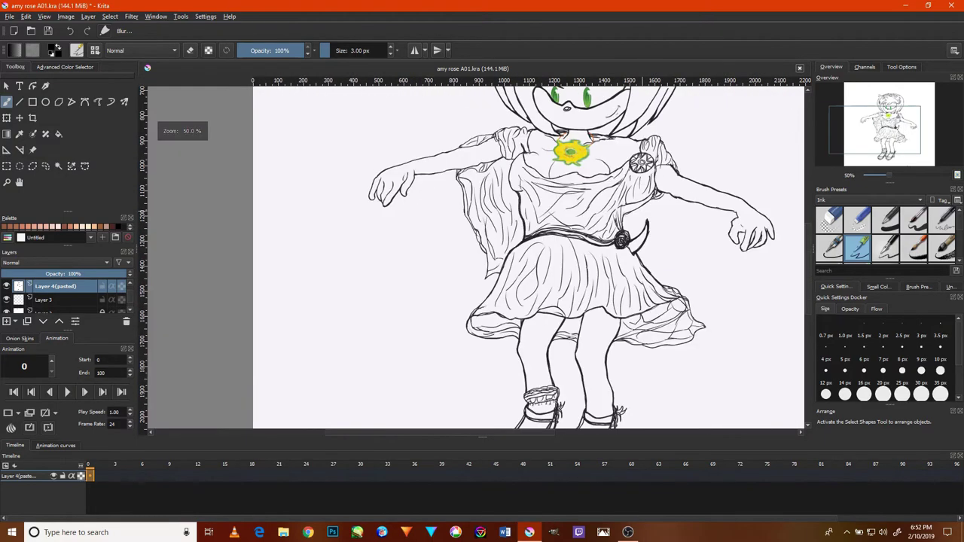
pyautogui.scroll(2, 592, 138)
pyautogui.scroll(2, 527, 226)
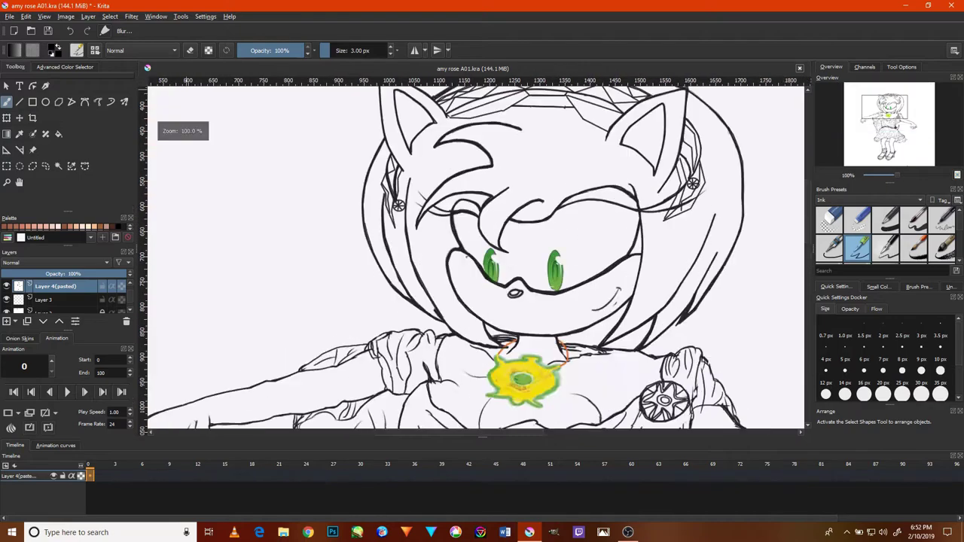
pyautogui.scroll(1, 413, 341)
pyautogui.scroll(2, 414, 341)
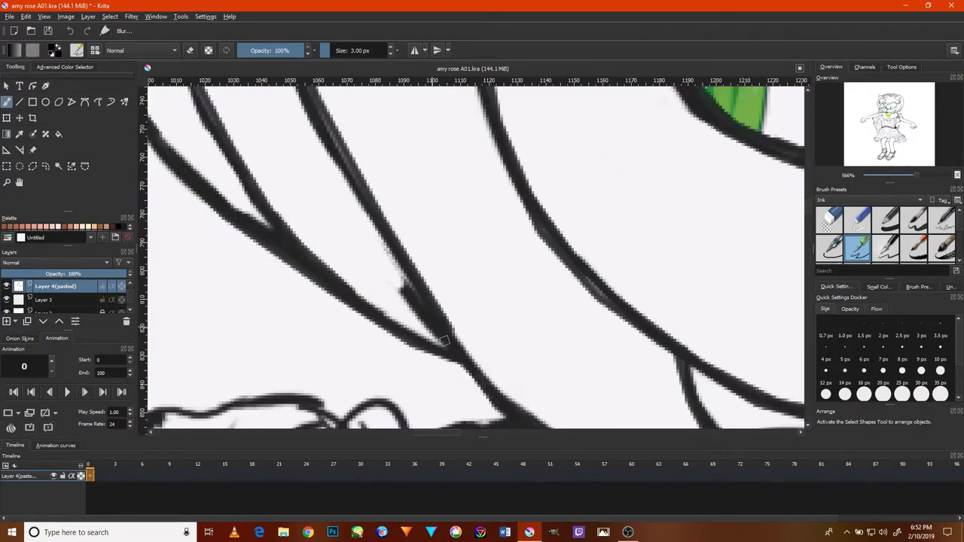
pyautogui.moveTo(455, 363); pyautogui.dragTo(509, 415)
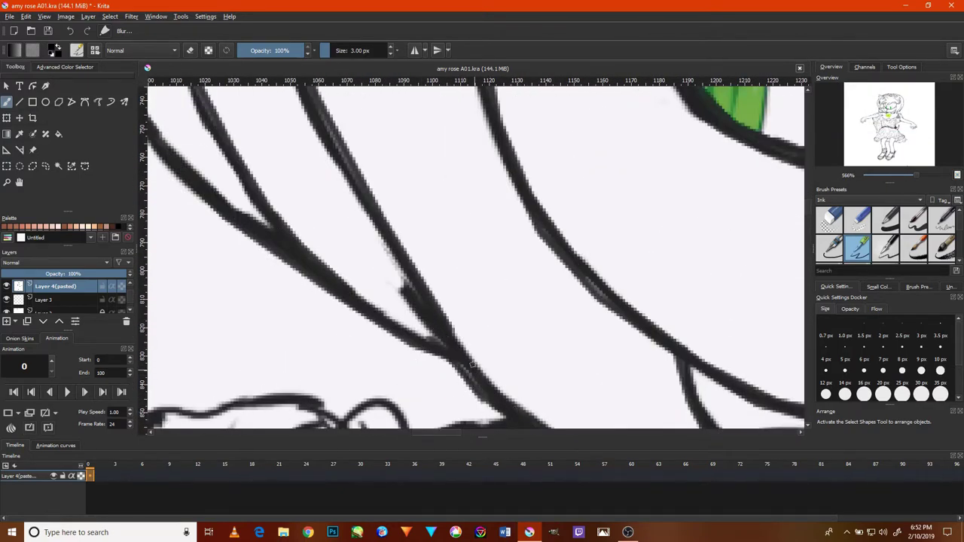
pyautogui.moveTo(401, 320); pyautogui.dragTo(435, 351)
pyautogui.scroll(-5, 433, 316)
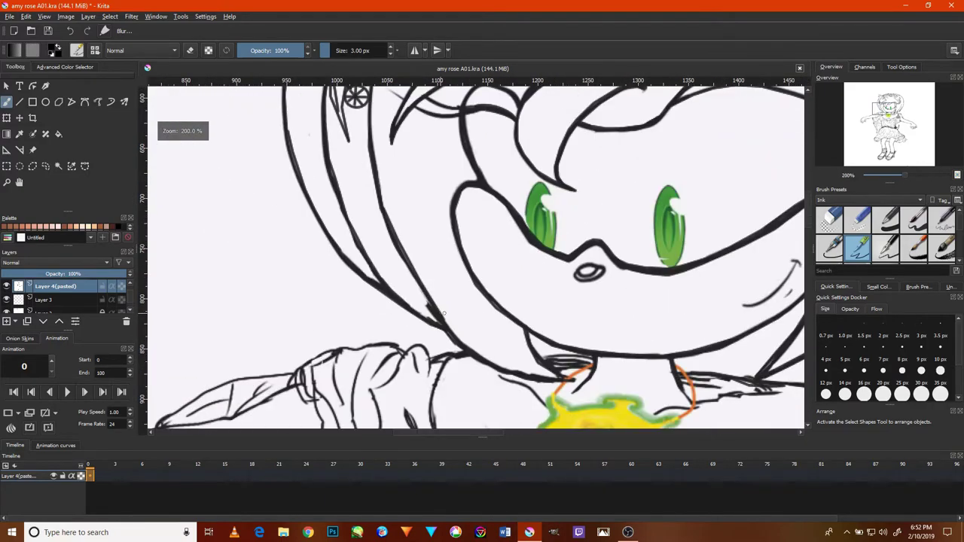
pyautogui.scroll(-2, 692, 276)
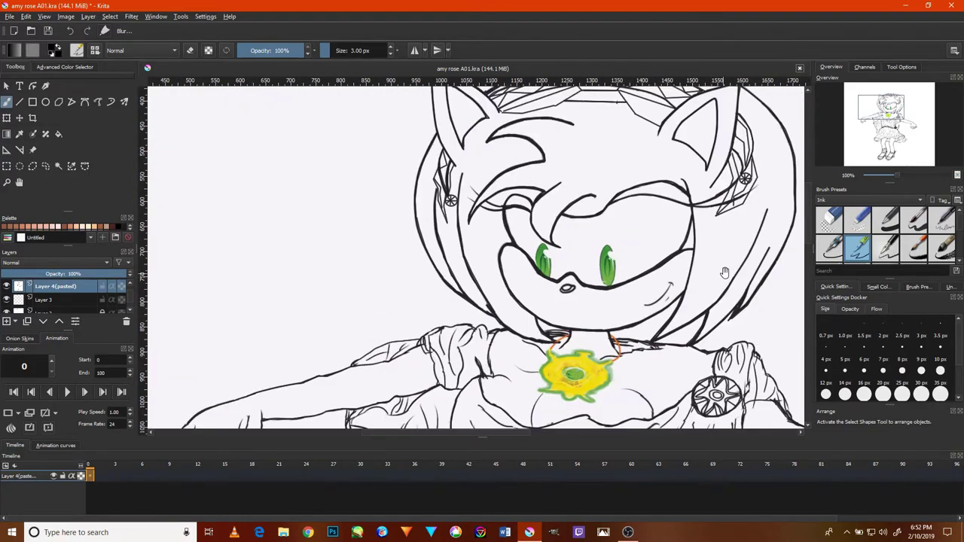
pyautogui.moveTo(724, 272); pyautogui.dragTo(558, 221)
pyautogui.moveTo(535, 184)
pyautogui.mouseDown()
pyautogui.moveTo(602, 291)
pyautogui.moveTo(554, 230)
pyautogui.mouseUp()
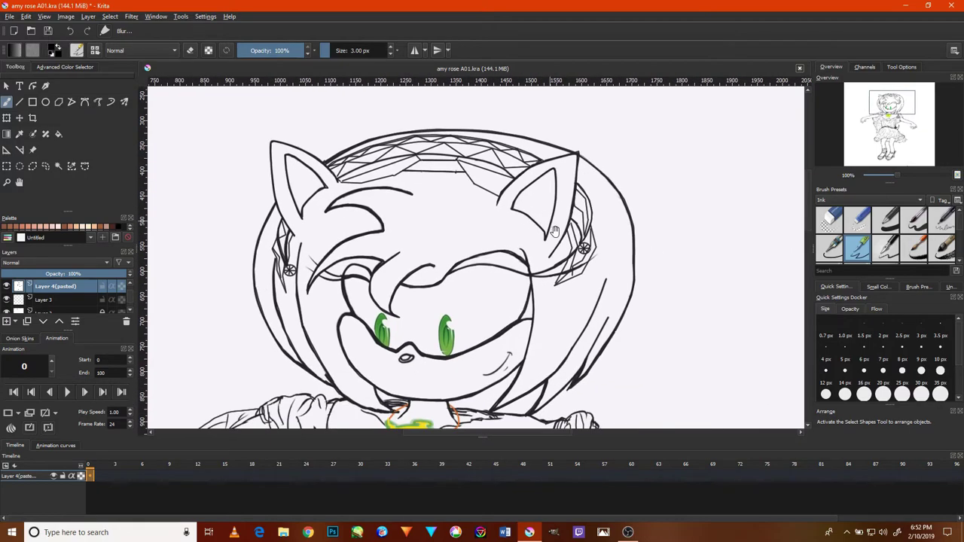
# Draw small ellipses under and beside the first ear ornament, discarding a stray test ellipse.
pyautogui.click(45, 102)
pyautogui.moveTo(454, 315); pyautogui.dragTo(539, 296)
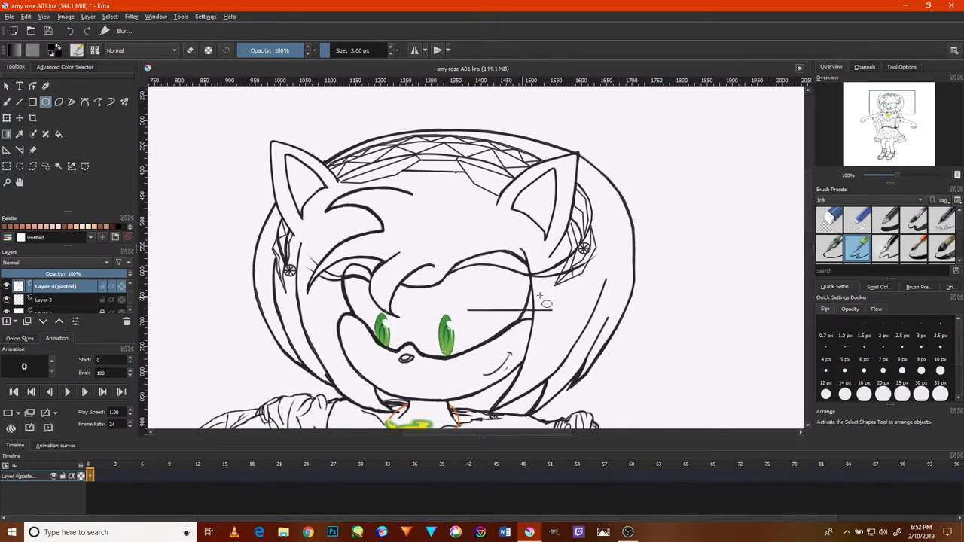
pyautogui.click(72, 31)
pyautogui.moveTo(611, 277); pyautogui.dragTo(497, 292)
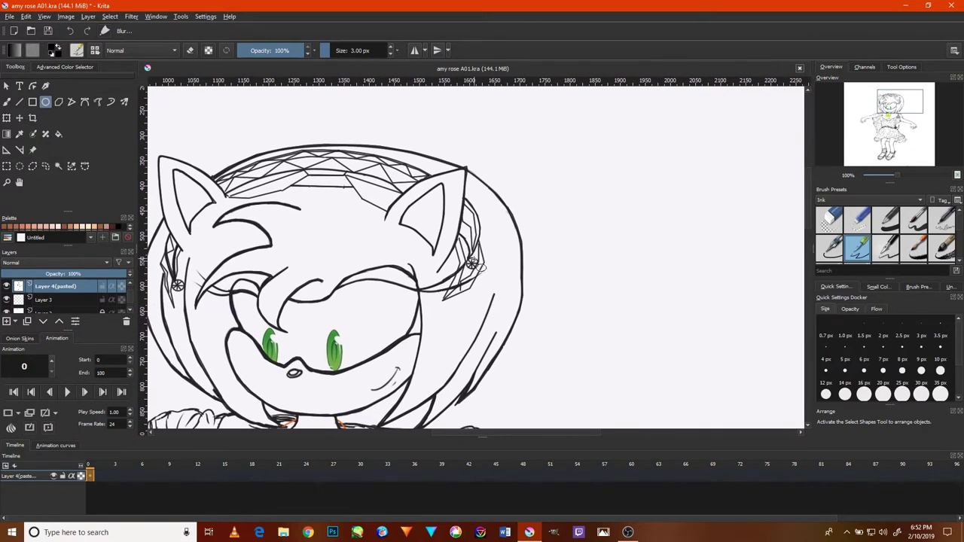
pyautogui.scroll(-3, 476, 268)
pyautogui.scroll(6, 470, 291)
pyautogui.moveTo(500, 279); pyautogui.dragTo(435, 324)
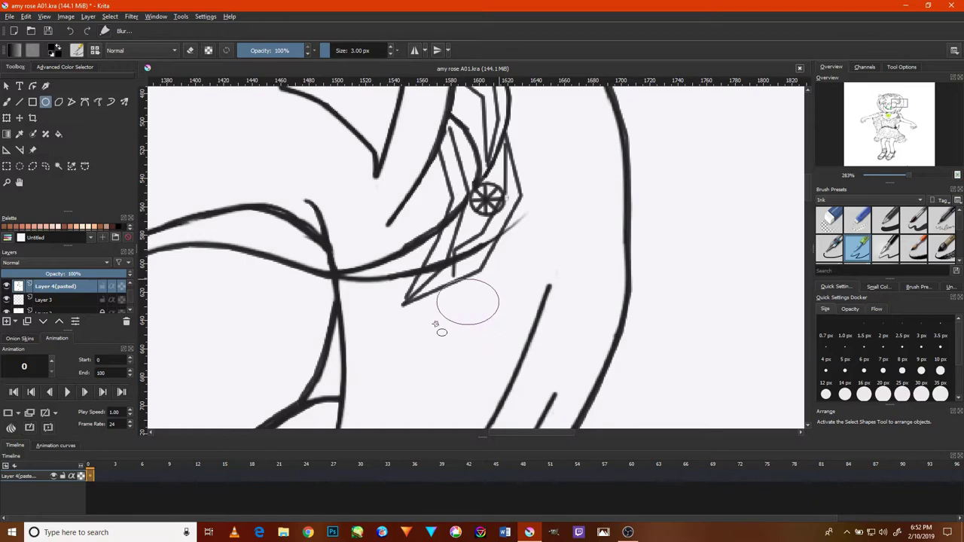
pyautogui.scroll(-4, 435, 331)
pyautogui.scroll(4, 322, 343)
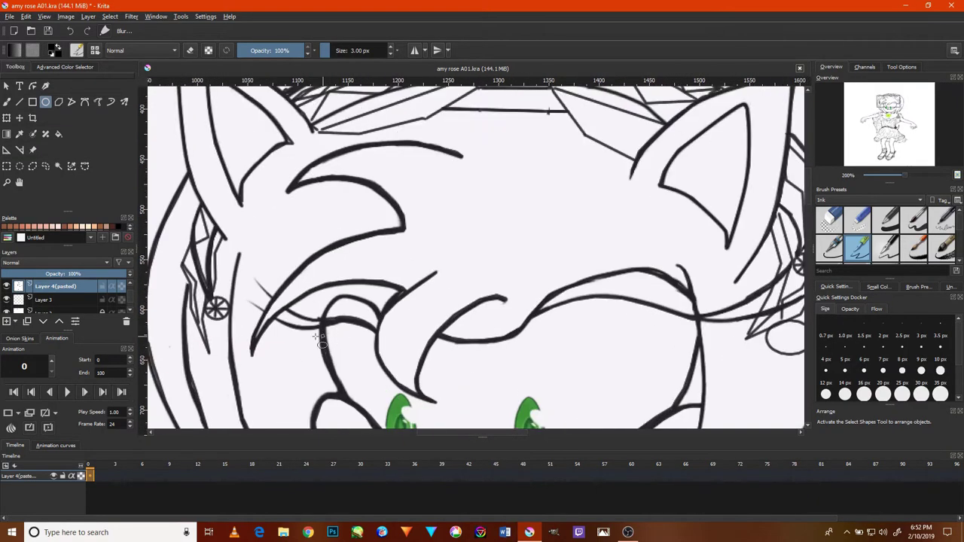
pyautogui.moveTo(189, 285); pyautogui.dragTo(157, 311)
pyautogui.scroll(-3, 458, 347)
pyautogui.scroll(3, 581, 344)
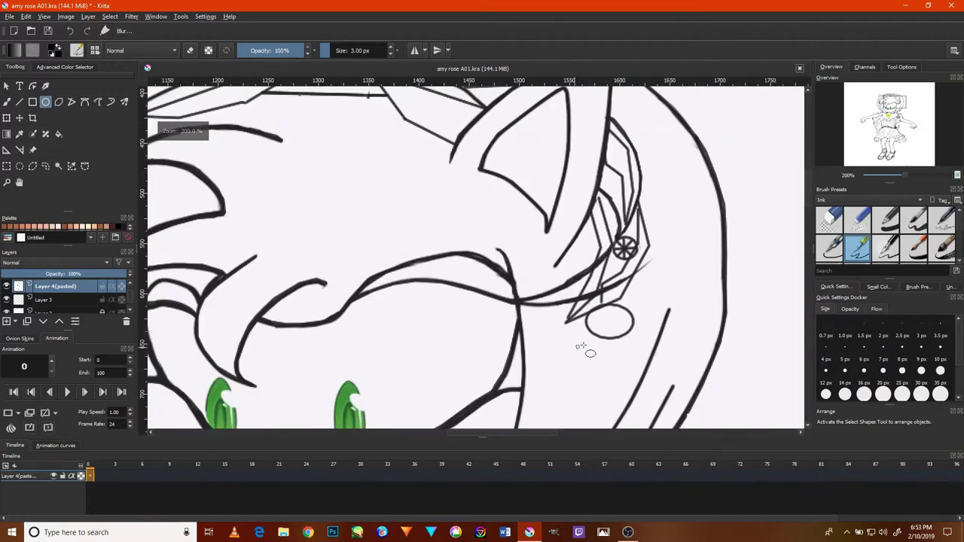
pyautogui.scroll(1, 676, 280)
pyautogui.moveTo(686, 256); pyautogui.dragTo(631, 309)
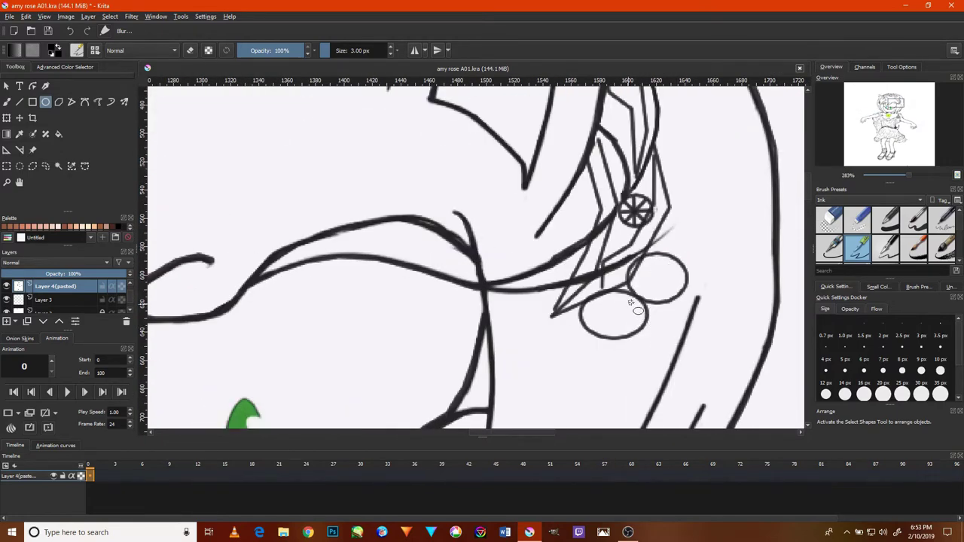
pyautogui.scroll(-3, 631, 309)
pyautogui.scroll(-2, 631, 309)
pyautogui.scroll(2, 235, 278)
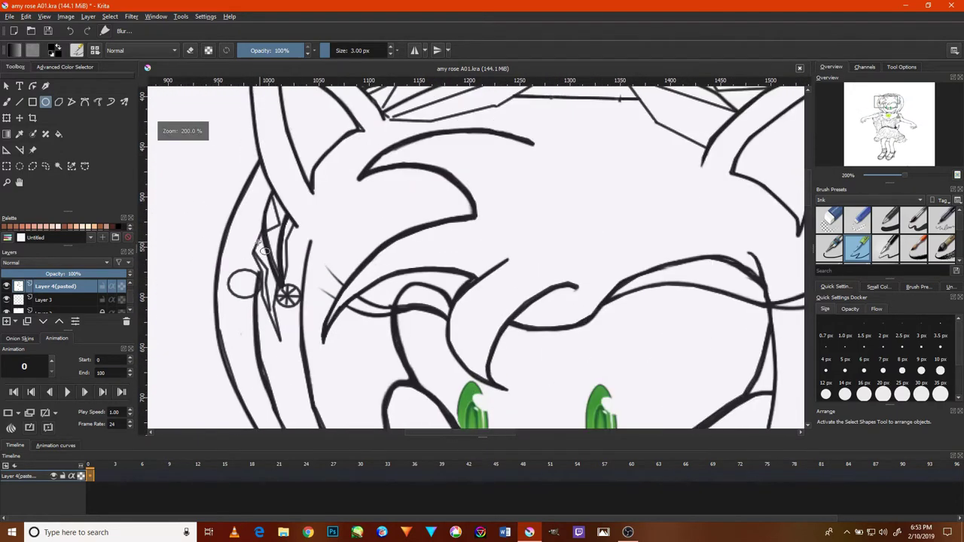
# Add small circles above and below the ornament circles.
pyautogui.moveTo(248, 243); pyautogui.dragTo(229, 265)
pyautogui.scroll(-3, 444, 303)
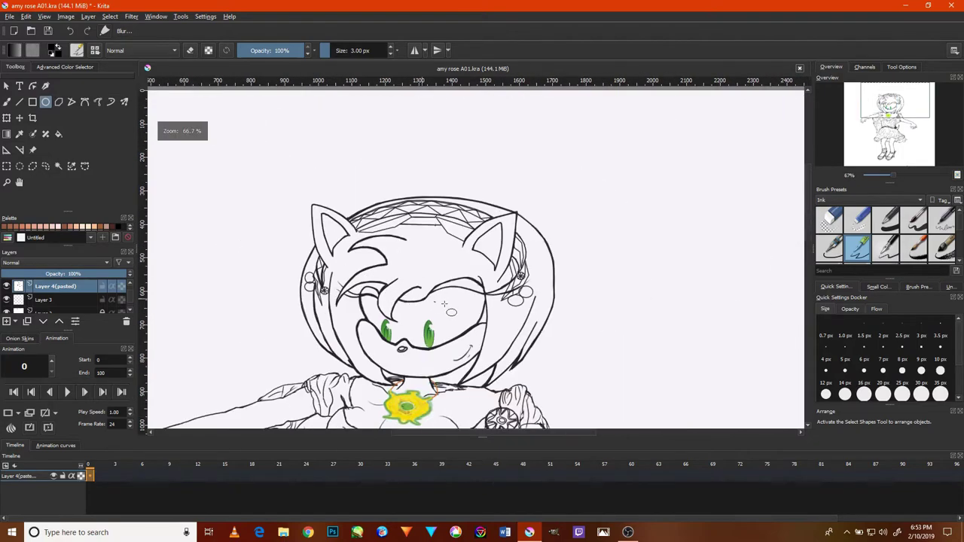
pyautogui.scroll(2, 518, 305)
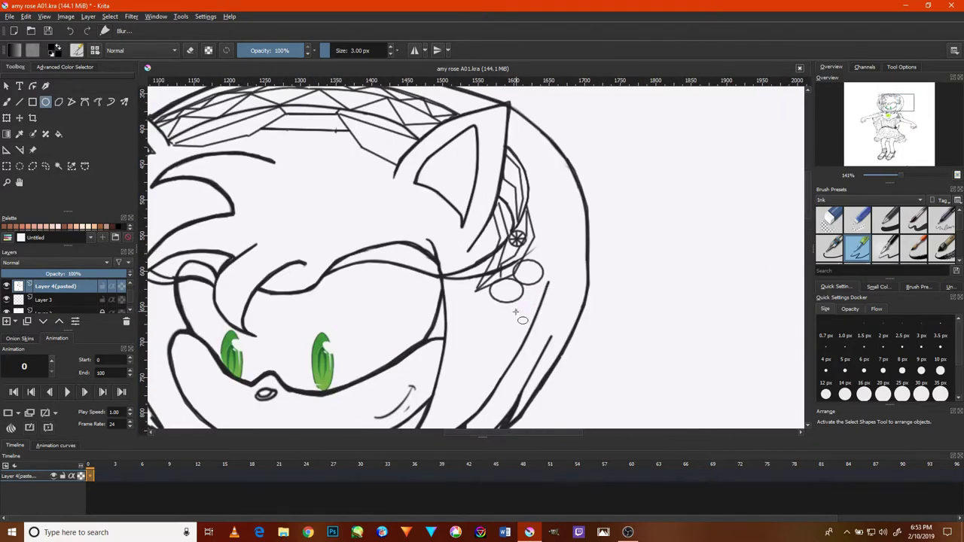
pyautogui.scroll(1, 326, 295)
pyautogui.scroll(-4, 327, 294)
pyautogui.scroll(2, 199, 281)
pyautogui.scroll(1, 215, 290)
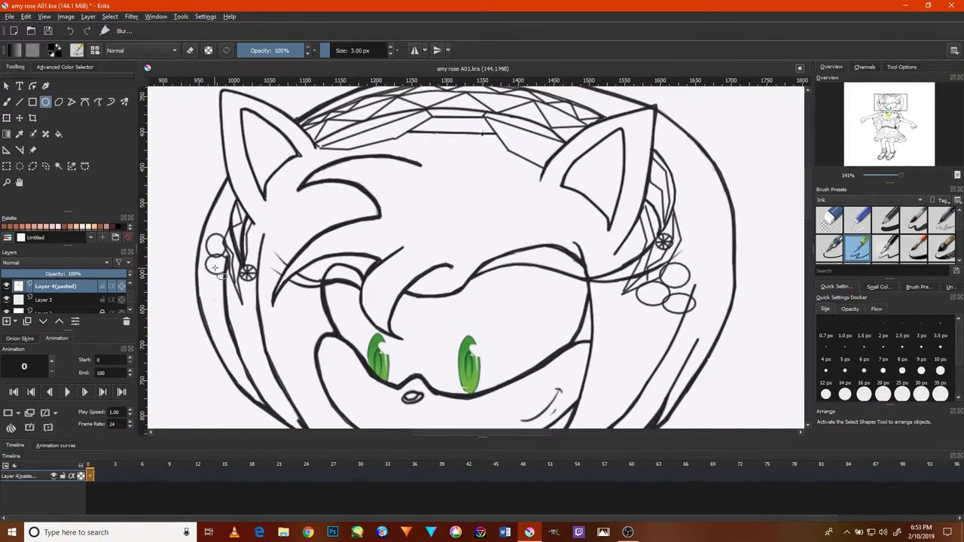
pyautogui.moveTo(232, 275); pyautogui.dragTo(214, 290)
pyautogui.scroll(1, 315, 284)
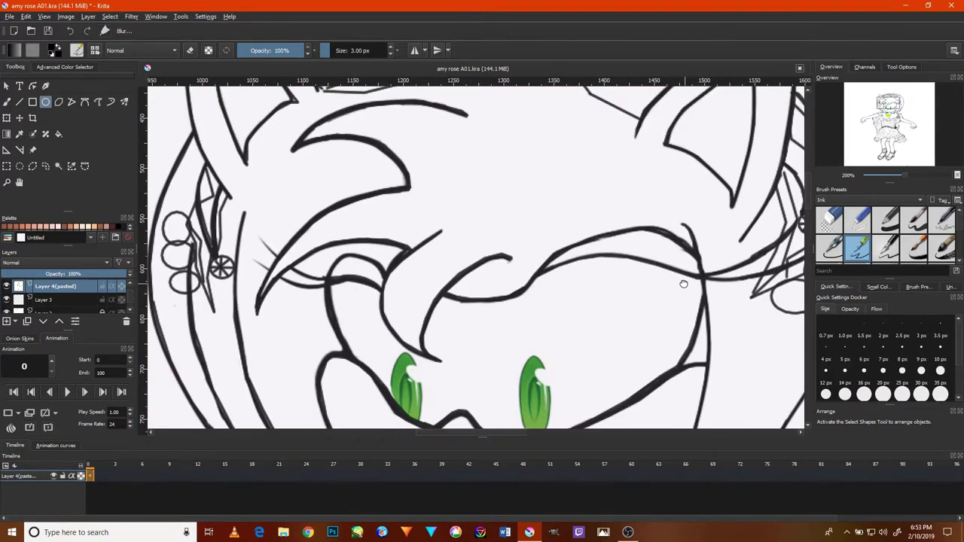
# Mirror the canvas view and add three circles beside and above the flower cluster.
pyautogui.press('m')
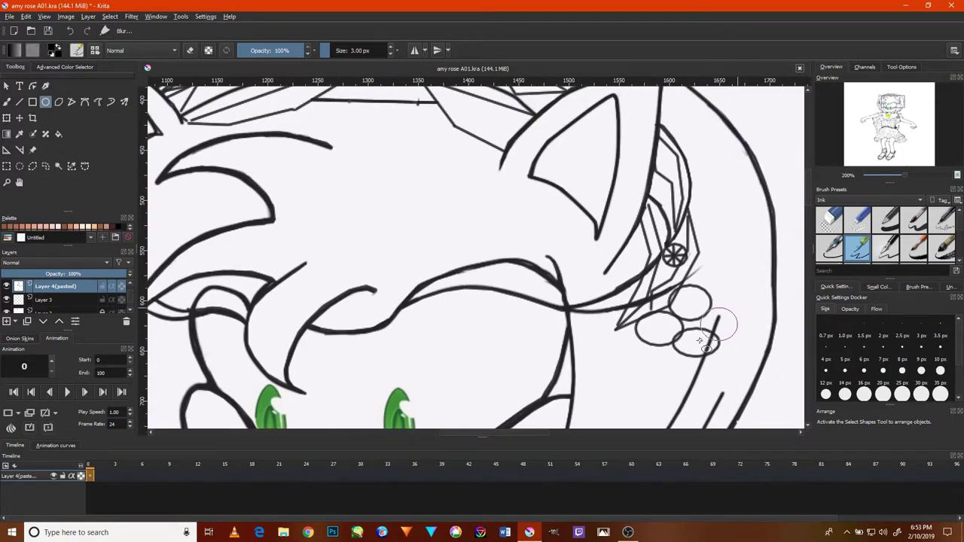
pyautogui.moveTo(740, 310); pyautogui.dragTo(701, 352)
pyautogui.moveTo(745, 274)
pyautogui.mouseDown()
pyautogui.moveTo(718, 308)
pyautogui.moveTo(706, 306)
pyautogui.mouseUp()
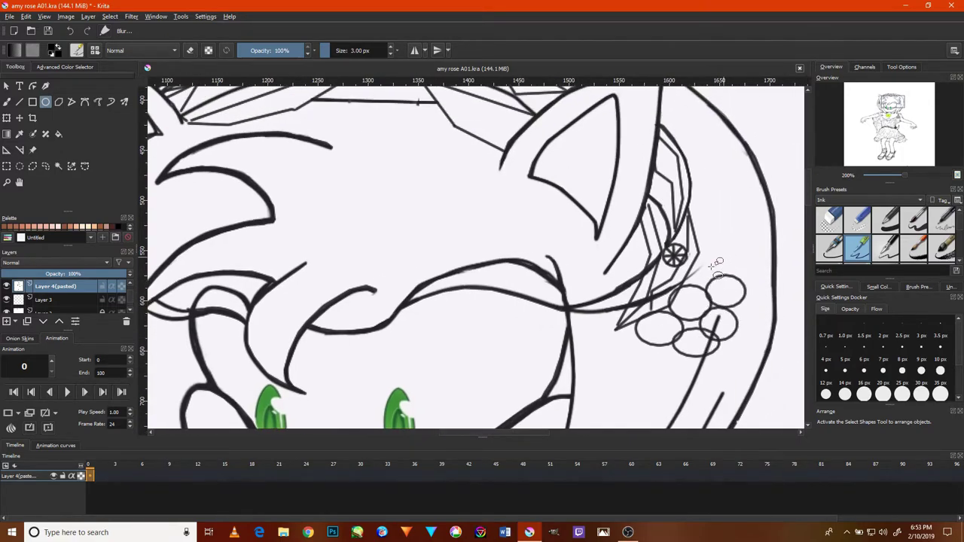
pyautogui.moveTo(722, 257); pyautogui.dragTo(688, 289)
# Build the flower cluster beside the other ear ornament with three more small circles.
pyautogui.moveTo(458, 268); pyautogui.dragTo(710, 271)
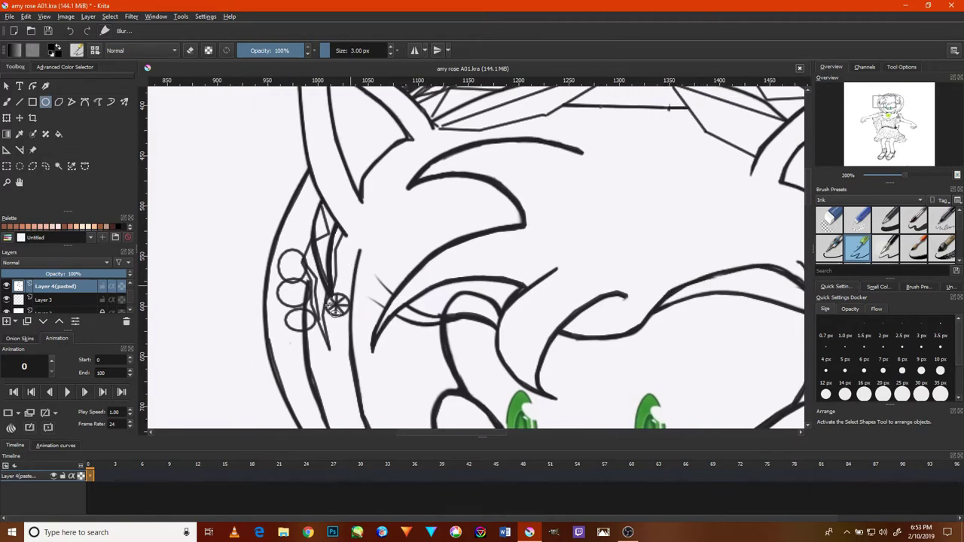
pyautogui.moveTo(294, 299); pyautogui.dragTo(264, 326)
pyautogui.moveTo(288, 268); pyautogui.dragTo(257, 299)
pyautogui.scroll(-4, 484, 293)
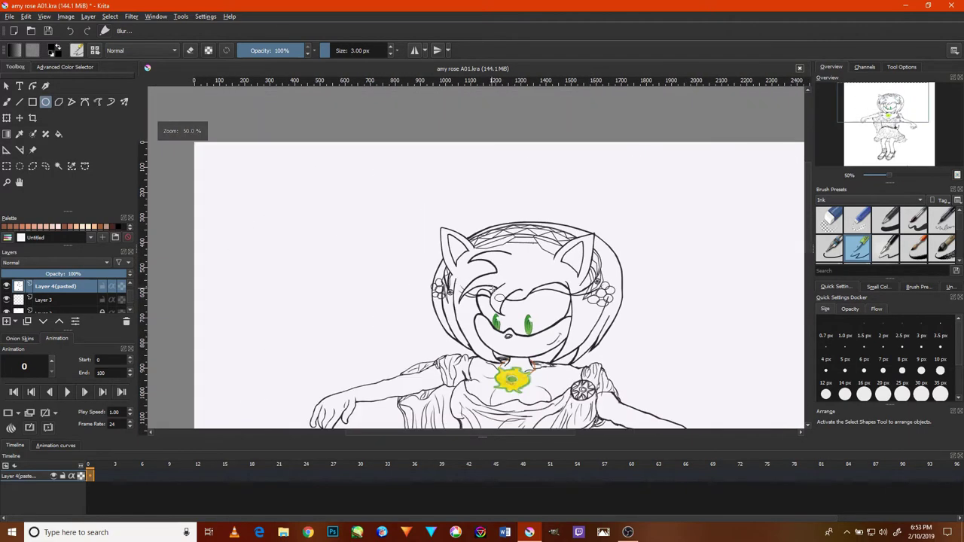
pyautogui.scroll(3, 545, 303)
pyautogui.scroll(1, 536, 373)
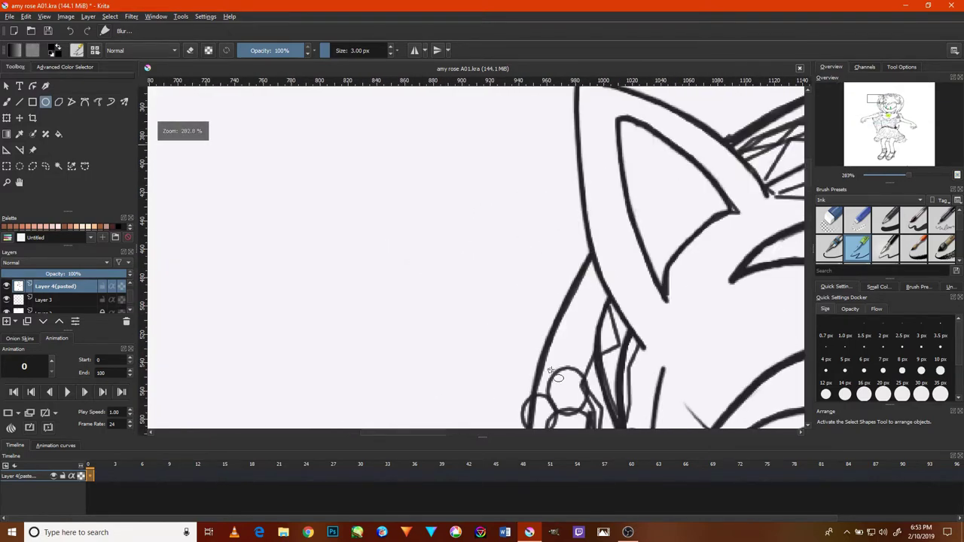
pyautogui.moveTo(566, 354); pyautogui.dragTo(524, 399)
pyautogui.scroll(-3, 603, 369)
pyautogui.scroll(-1, 646, 372)
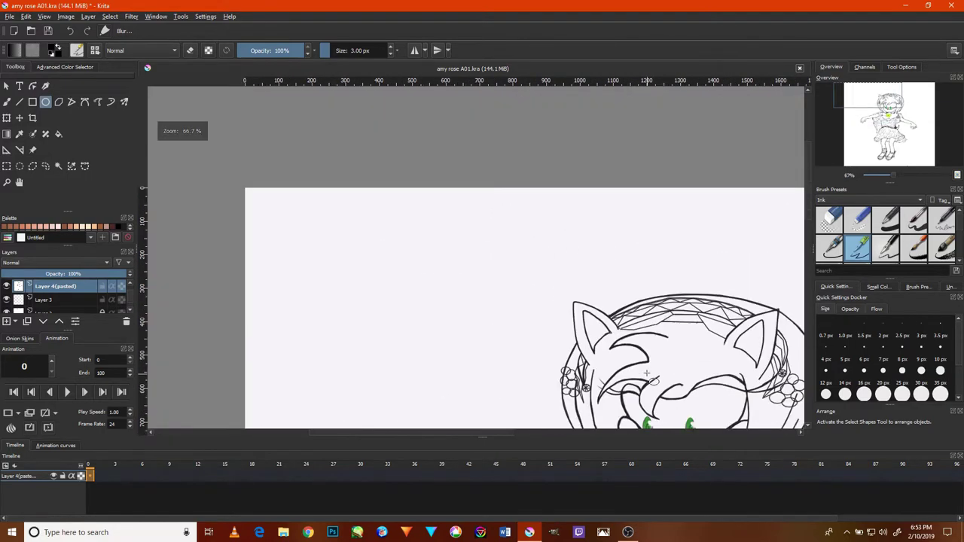
pyautogui.moveTo(655, 382); pyautogui.dragTo(578, 247)
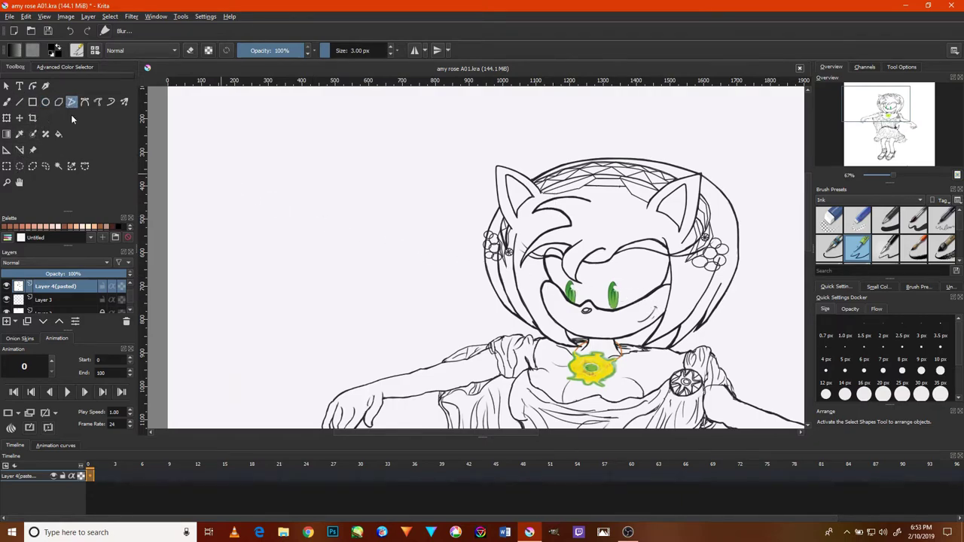
# Draw a short petal line inside the lower flower circle.
pyautogui.scroll(1, 660, 359)
pyautogui.scroll(1, 736, 329)
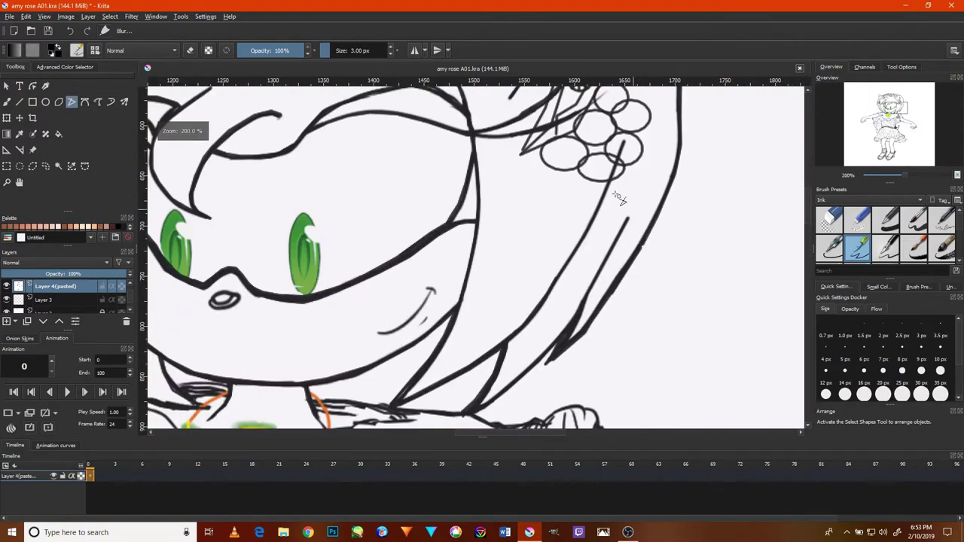
pyautogui.scroll(1, 678, 264)
pyautogui.moveTo(612, 189); pyautogui.dragTo(567, 309)
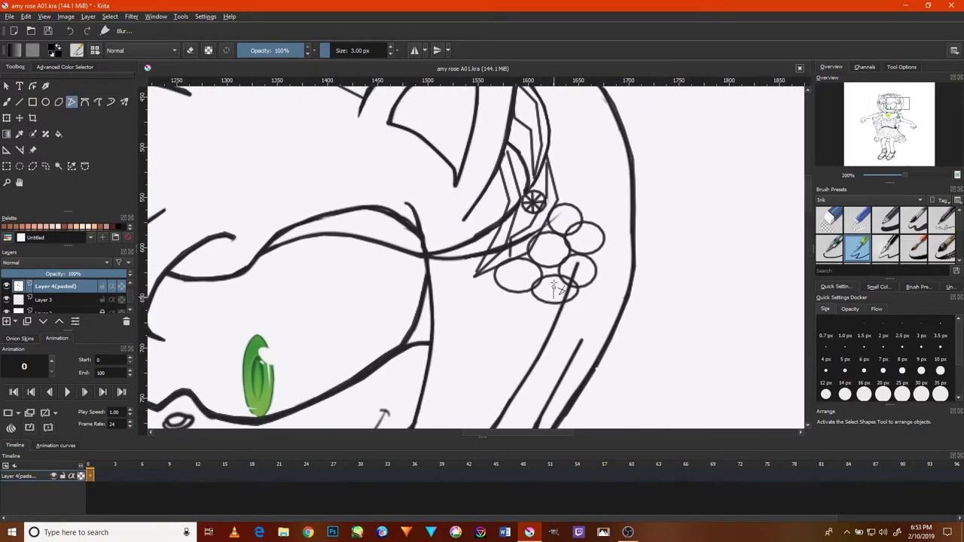
pyautogui.moveTo(554, 298); pyautogui.dragTo(556, 277)
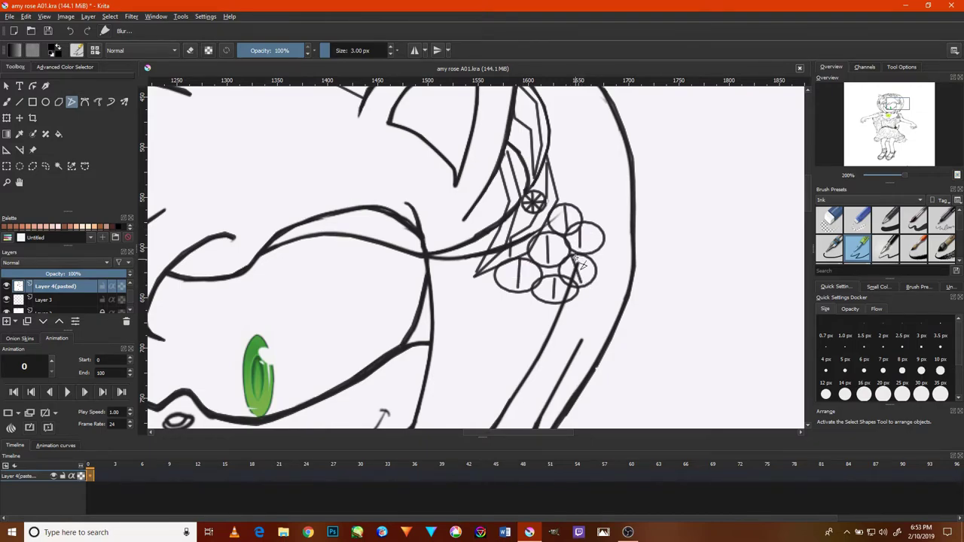
# With the view mirrored, add petal lines inside the remaining flower circles, including the upper ones.
pyautogui.hscroll(-5, 276, 255)
pyautogui.press('m')
pyautogui.hscroll(-5, 470, 285)
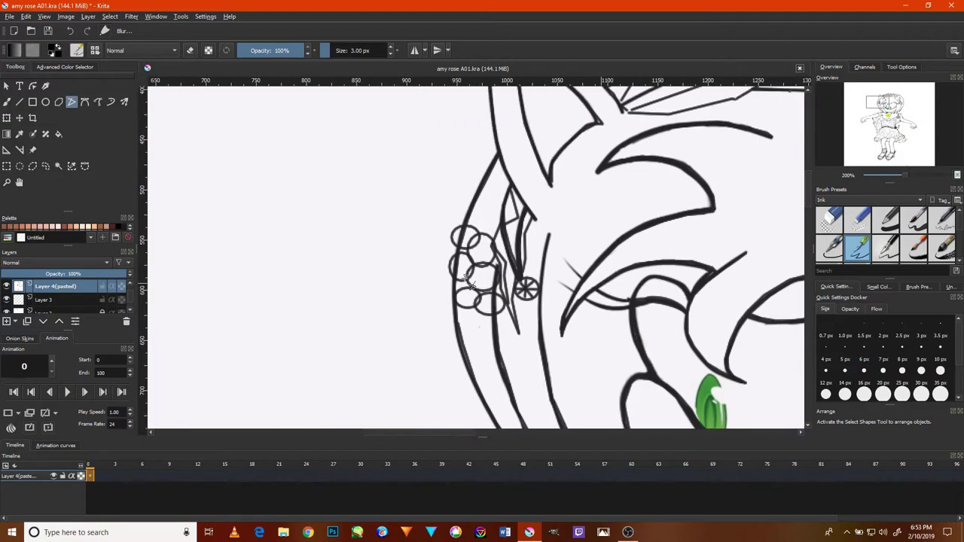
pyautogui.scroll(-2, 548, 293)
pyautogui.scroll(-1, 549, 292)
pyautogui.scroll(3, 549, 292)
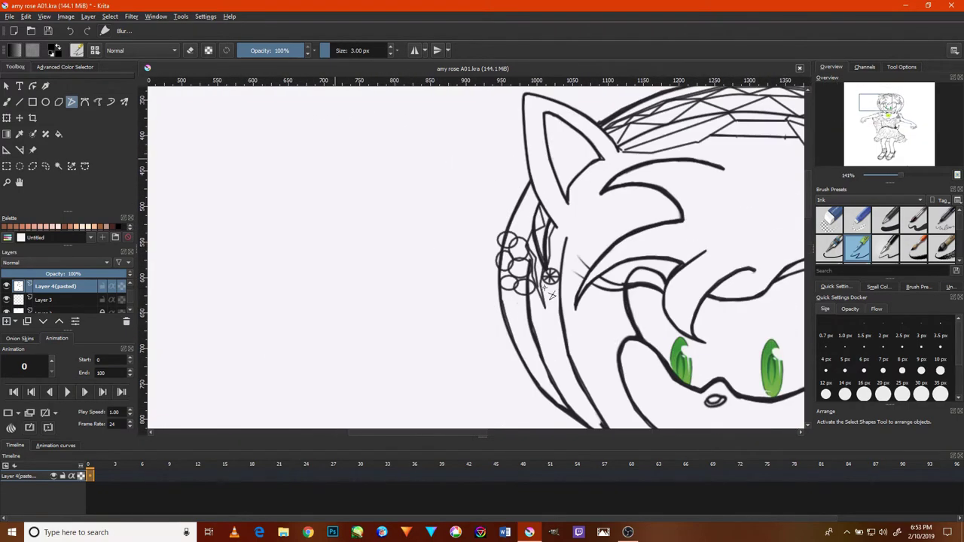
pyautogui.scroll(2, 538, 301)
pyautogui.scroll(1, 538, 308)
pyautogui.moveTo(494, 269); pyautogui.dragTo(448, 218)
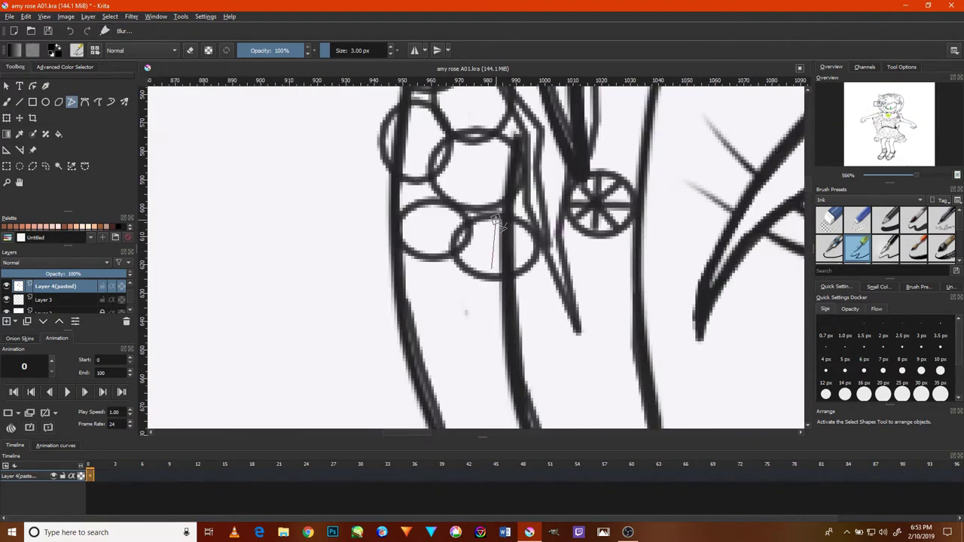
pyautogui.moveTo(419, 250); pyautogui.dragTo(435, 213)
pyautogui.moveTo(471, 187)
pyautogui.mouseDown()
pyautogui.moveTo(471, 143)
pyautogui.moveTo(457, 146)
pyautogui.mouseUp()
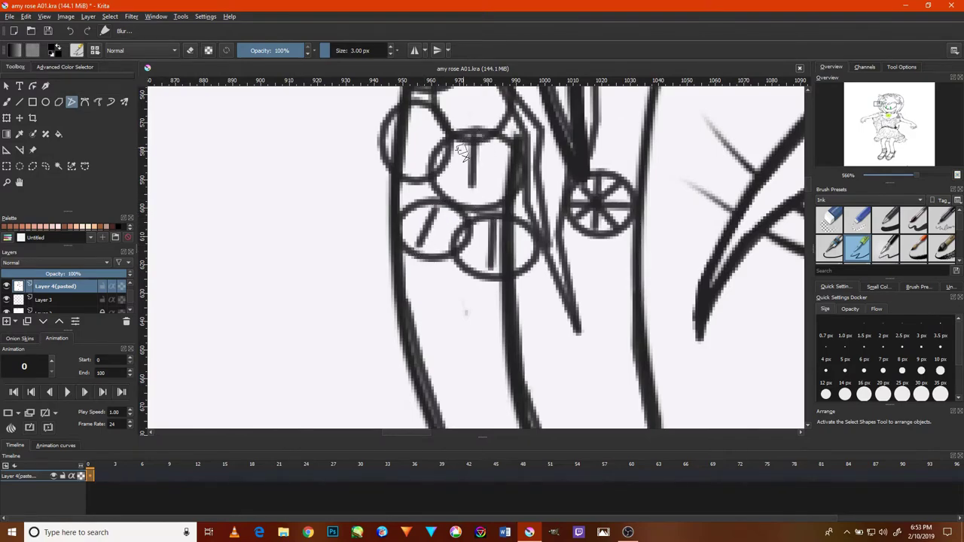
pyautogui.moveTo(410, 108)
pyautogui.mouseDown()
pyautogui.moveTo(429, 159)
pyautogui.moveTo(388, 298)
pyautogui.mouseUp()
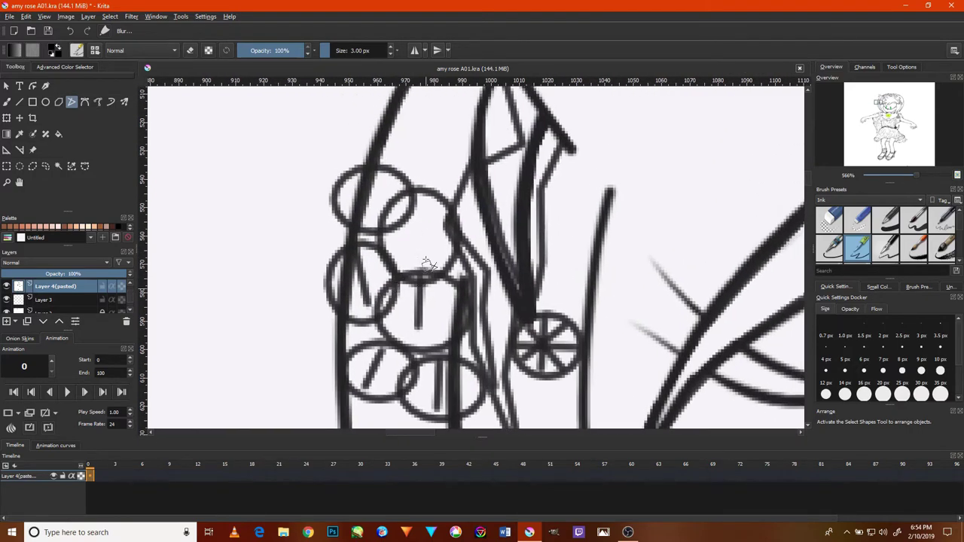
pyautogui.moveTo(415, 260)
pyautogui.mouseDown()
pyautogui.moveTo(416, 202)
pyautogui.moveTo(414, 213)
pyautogui.mouseUp()
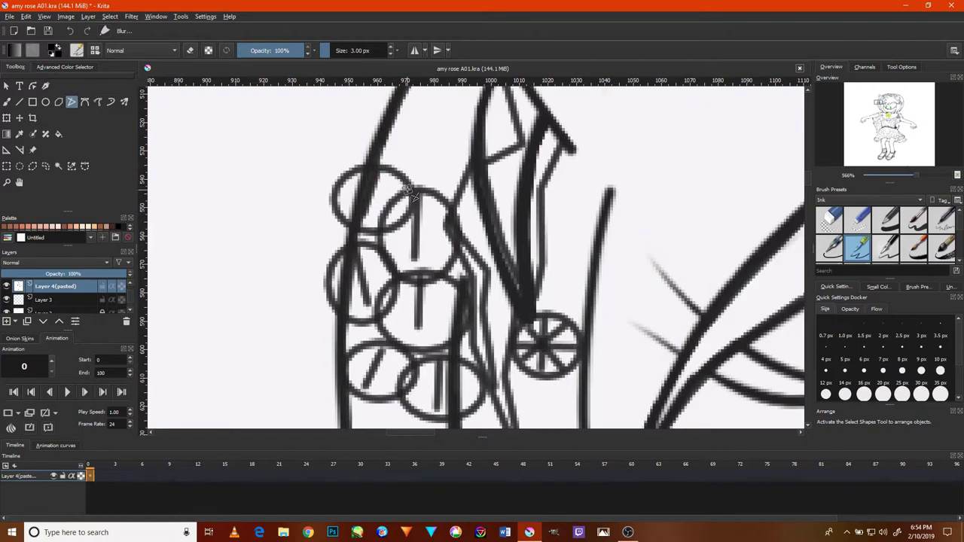
pyautogui.scroll(-4, 412, 194)
pyautogui.scroll(-2, 586, 317)
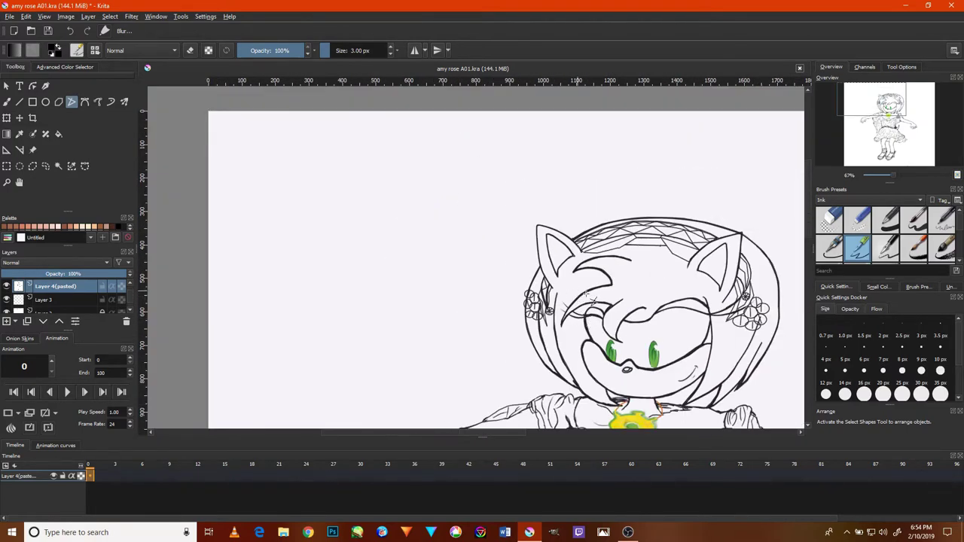
# Trace a first ink line from the curve's tip down along the curve.
pyautogui.moveTo(608, 307)
pyautogui.mouseDown()
pyautogui.moveTo(530, 274)
pyautogui.moveTo(473, 217)
pyautogui.mouseUp()
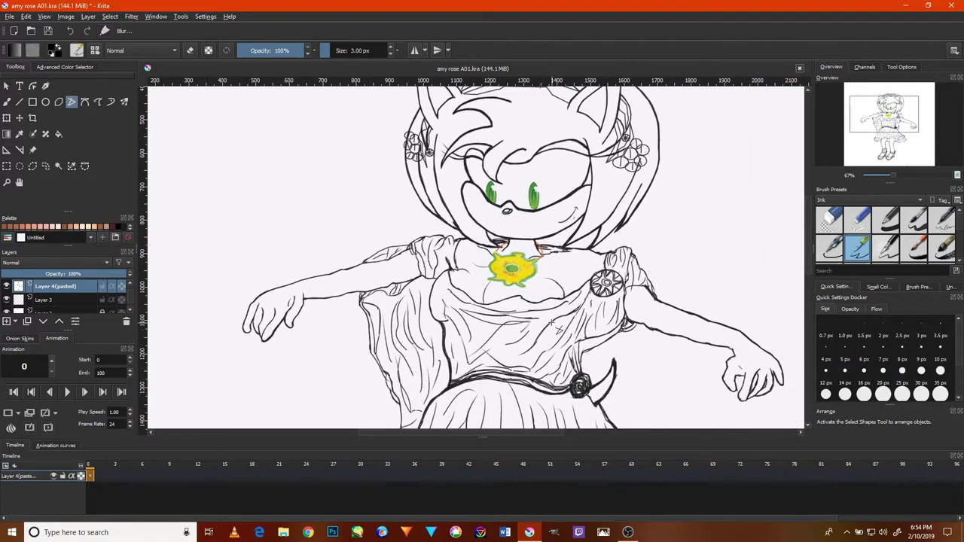
pyautogui.scroll(-4, 555, 325)
pyautogui.scroll(5, 558, 331)
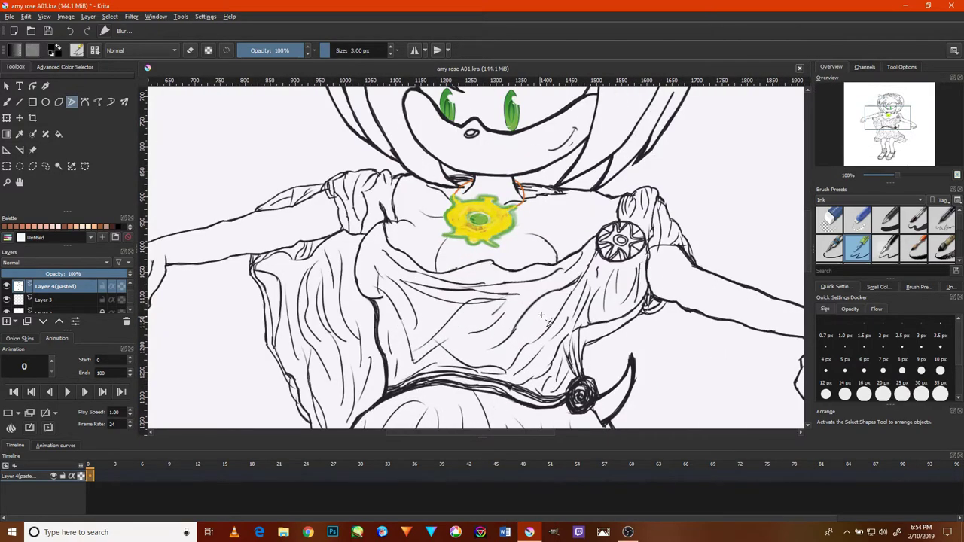
pyautogui.moveTo(569, 158); pyautogui.dragTo(529, 247)
pyautogui.scroll(-1, 531, 239)
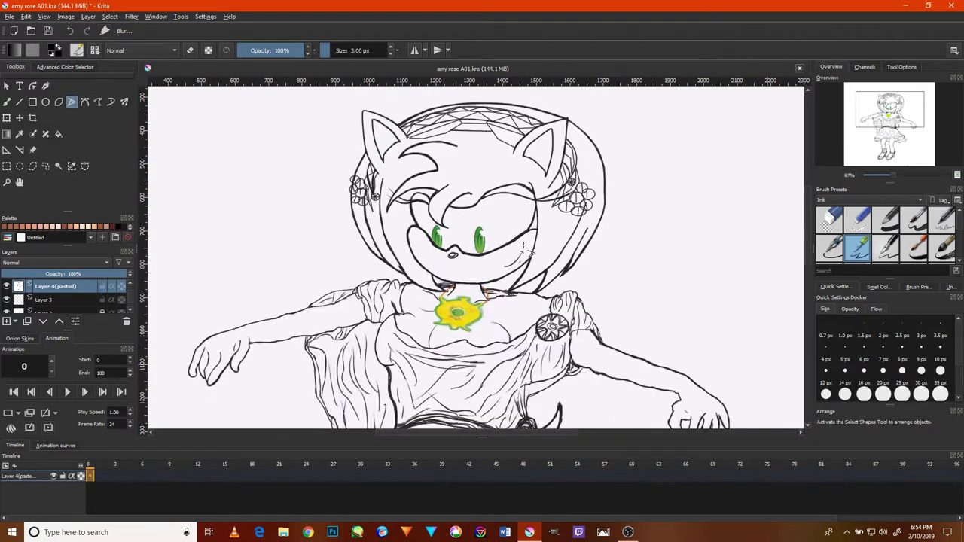
pyautogui.scroll(2, 531, 240)
pyautogui.scroll(4, 546, 241)
pyautogui.scroll(3, 561, 232)
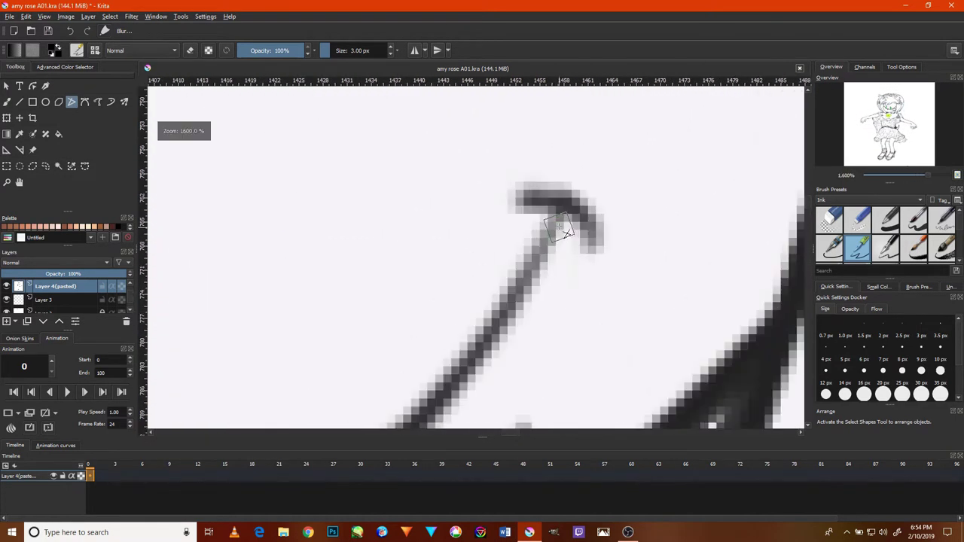
pyautogui.click(561, 224)
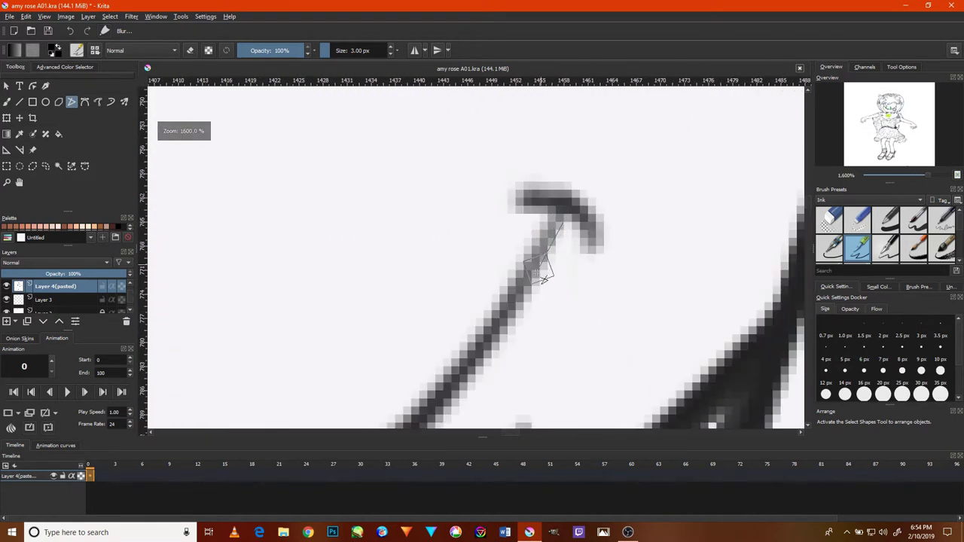
pyautogui.doubleClick(473, 355)
# Trace a second multi-point line along the curve's lower section.
pyautogui.moveTo(474, 354); pyautogui.dragTo(564, 216)
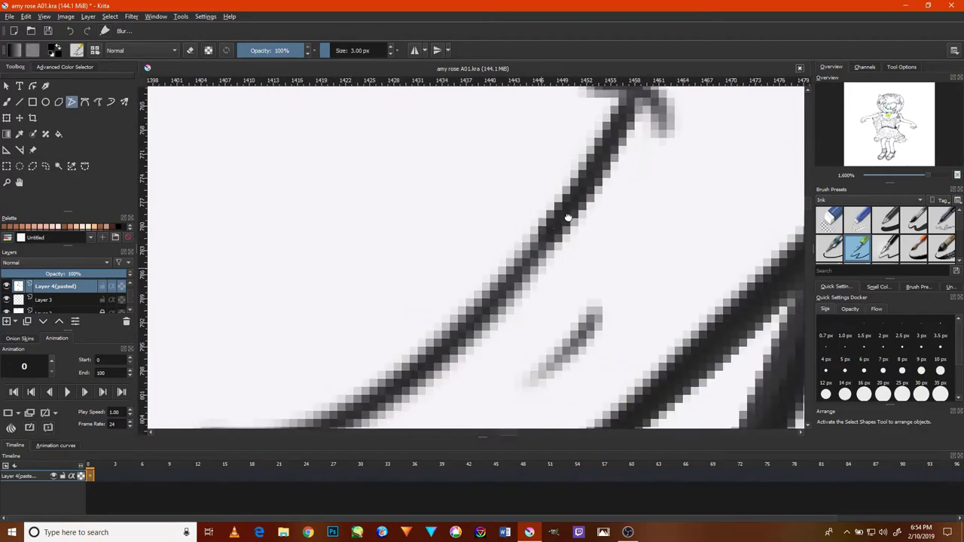
pyautogui.click(549, 238)
pyautogui.moveTo(482, 313); pyautogui.dragTo(535, 253)
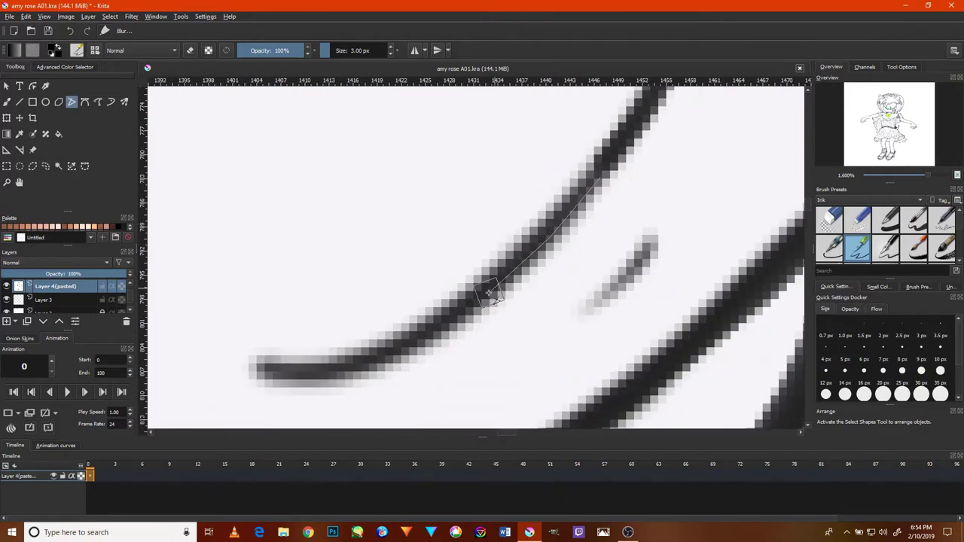
pyautogui.click(484, 298)
pyautogui.click(391, 349)
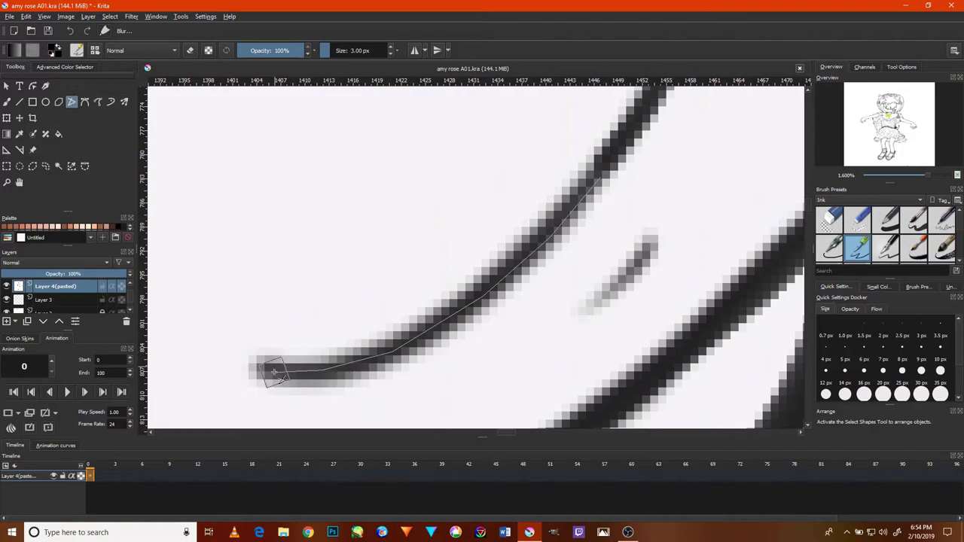
pyautogui.doubleClick(278, 380)
# Trace and commit the hooked top of the curve, then zoom back out.
pyautogui.moveTo(570, 209); pyautogui.dragTo(396, 359)
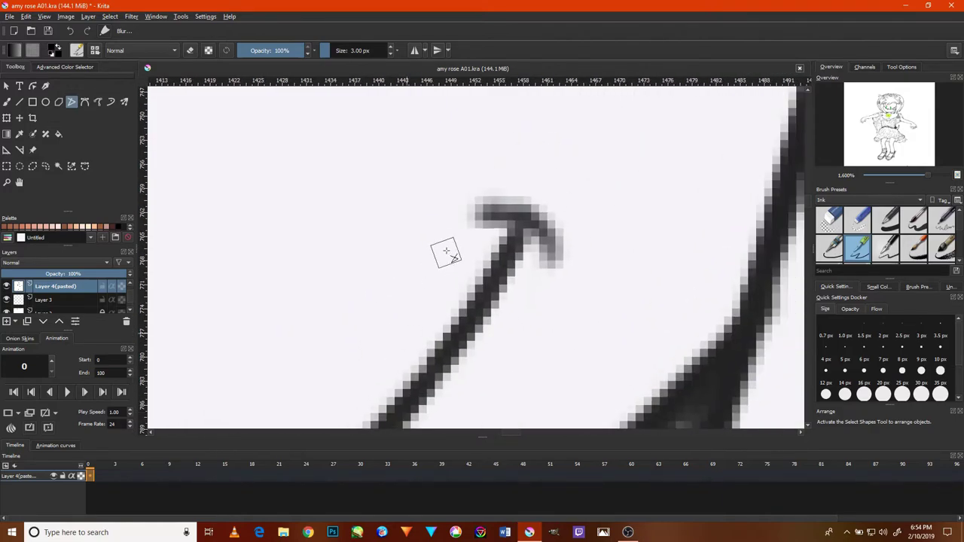
pyautogui.click(489, 217)
pyautogui.click(529, 222)
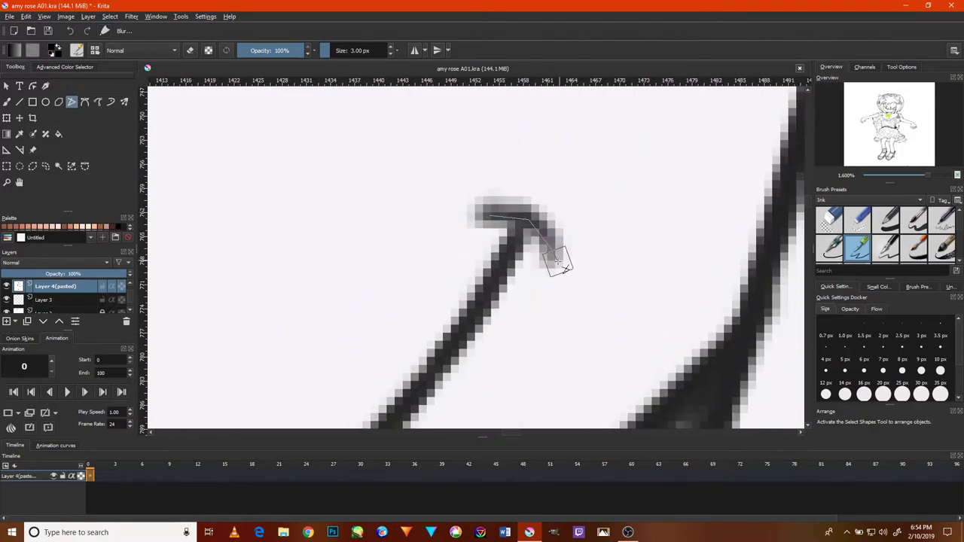
pyautogui.doubleClick(554, 262)
pyautogui.moveTo(569, 251); pyautogui.dragTo(637, 209)
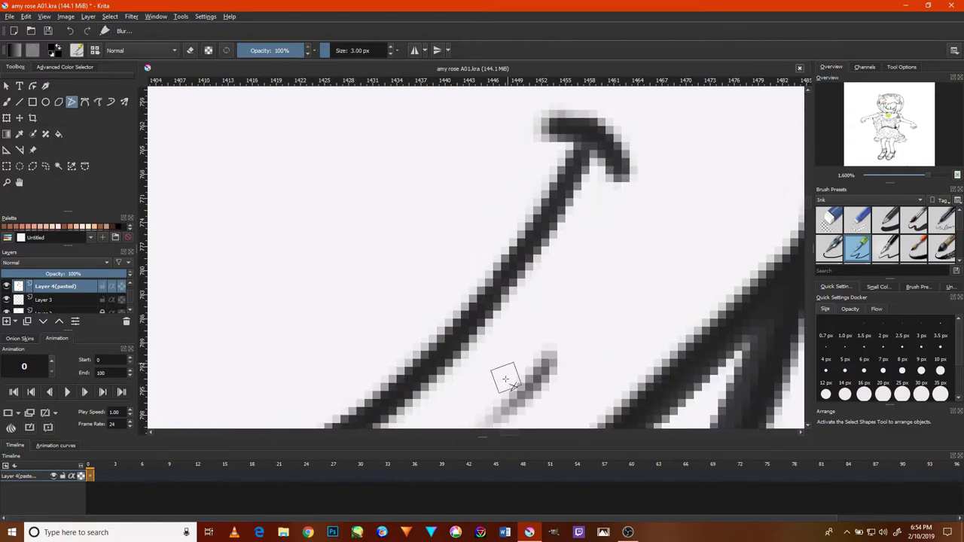
pyautogui.moveTo(530, 422); pyautogui.dragTo(570, 280)
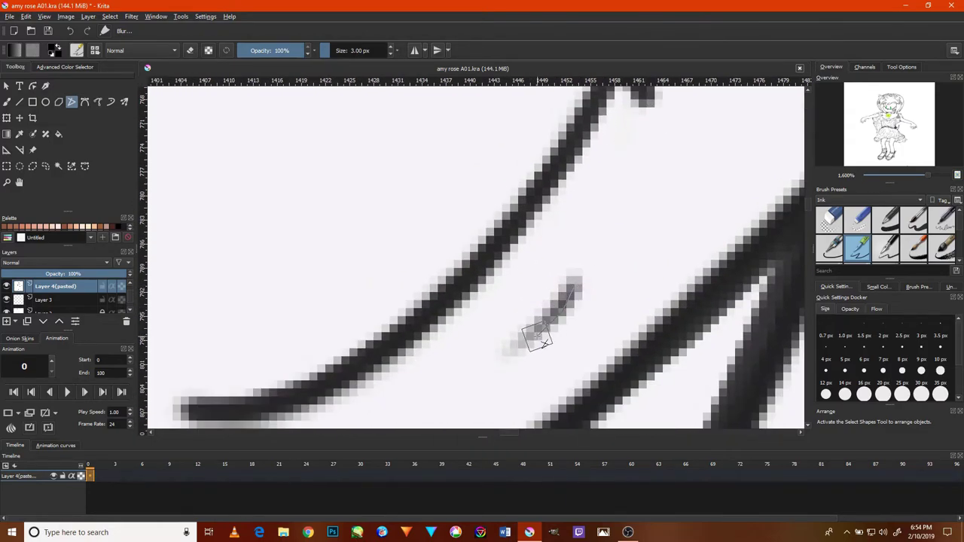
pyautogui.scroll(-5, 570, 319)
# Zoom to 400% and ink a clean stroke along the hair strand beside Amy's face.
pyautogui.scroll(-3, 570, 319)
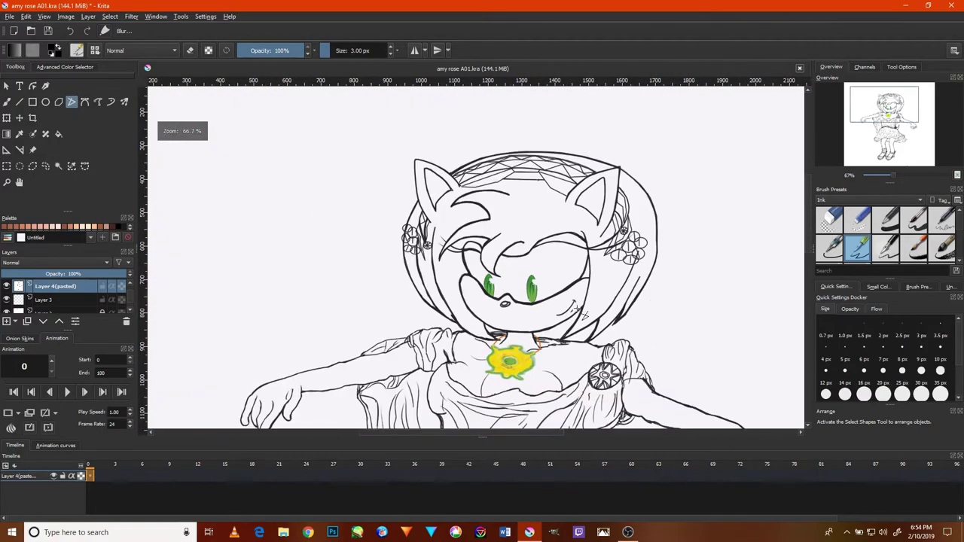
pyautogui.scroll(2, 570, 320)
pyautogui.scroll(-1, 267, 284)
pyautogui.scroll(2, 268, 285)
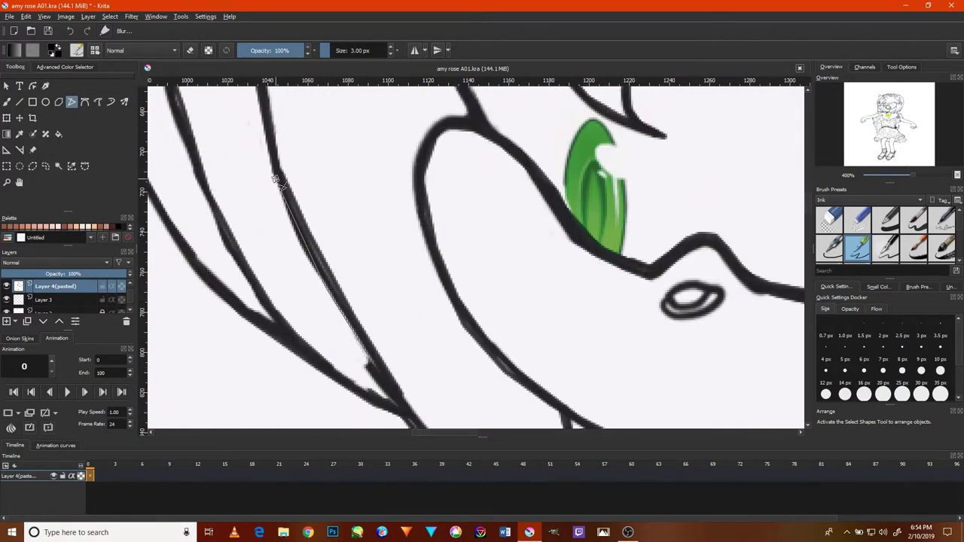
pyautogui.scroll(2, 265, 144)
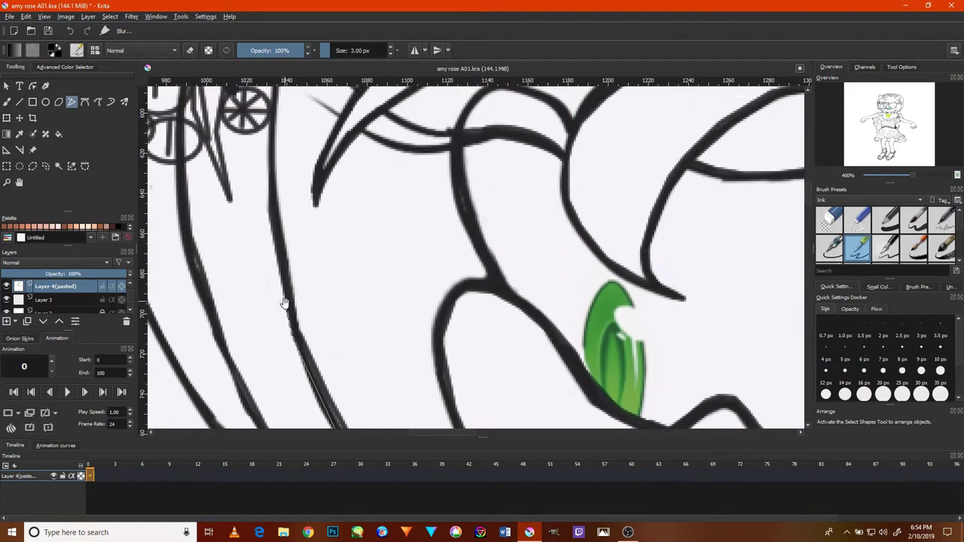
pyautogui.scroll(2, 269, 236)
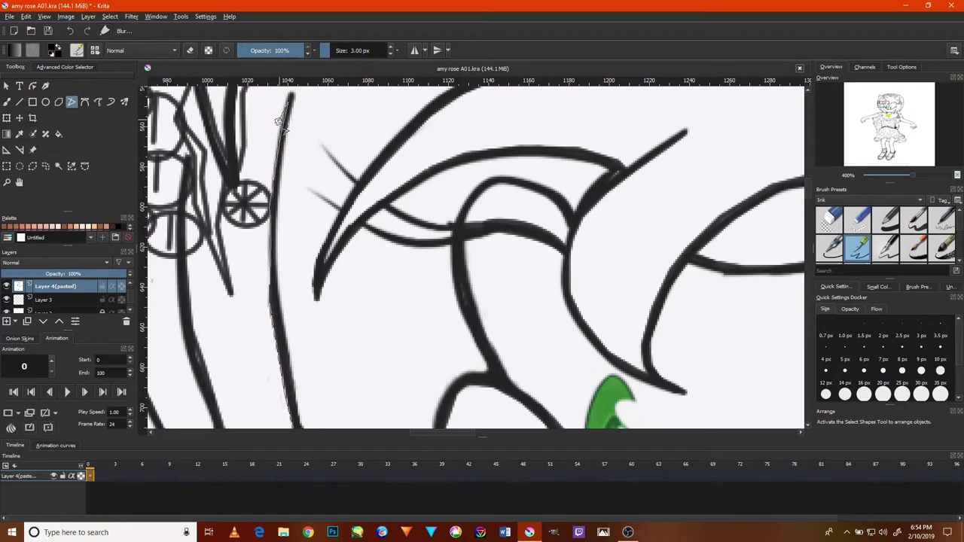
pyautogui.press('Return')
# Ink the strand line up from the V point and the long line beneath the strands.
pyautogui.scroll(-5, 369, 406)
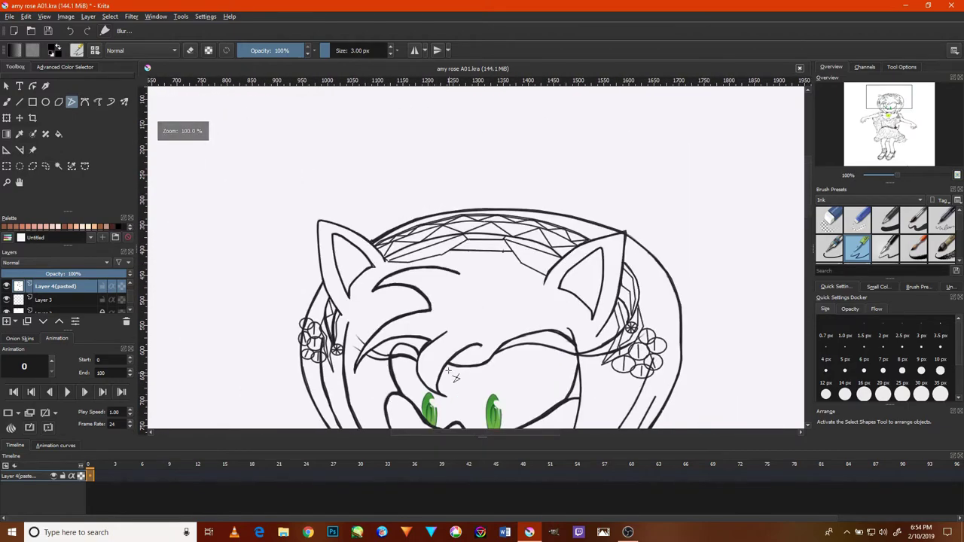
pyautogui.moveTo(473, 372); pyautogui.dragTo(467, 186)
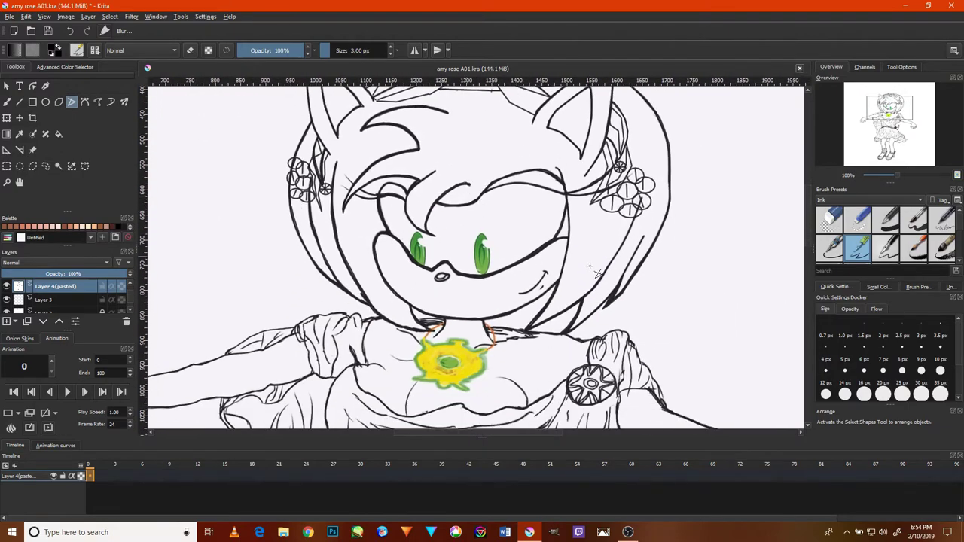
pyautogui.scroll(5, 605, 280)
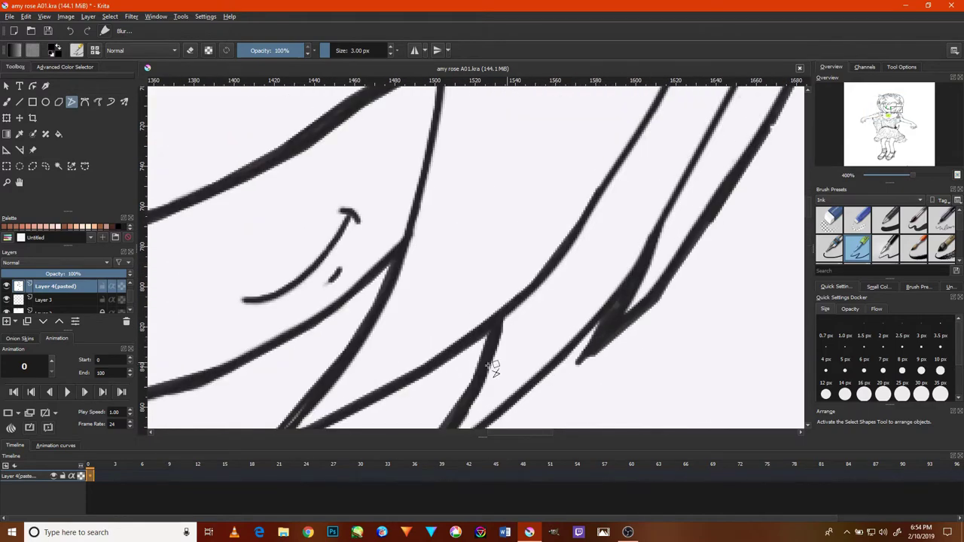
pyautogui.moveTo(452, 329); pyautogui.dragTo(553, 235)
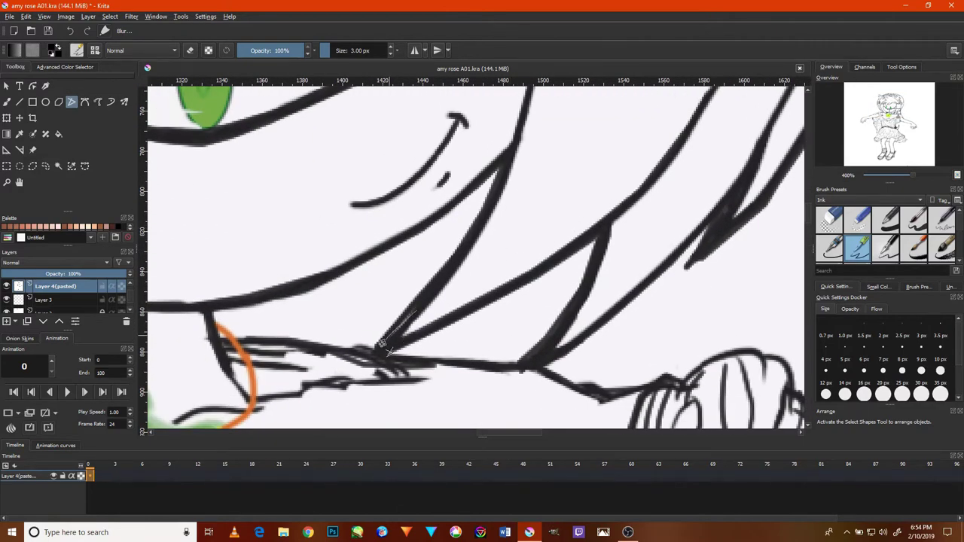
pyautogui.moveTo(414, 309); pyautogui.dragTo(369, 354)
pyautogui.moveTo(248, 342)
pyautogui.mouseDown()
pyautogui.moveTo(519, 372)
pyautogui.moveTo(593, 403)
pyautogui.mouseUp()
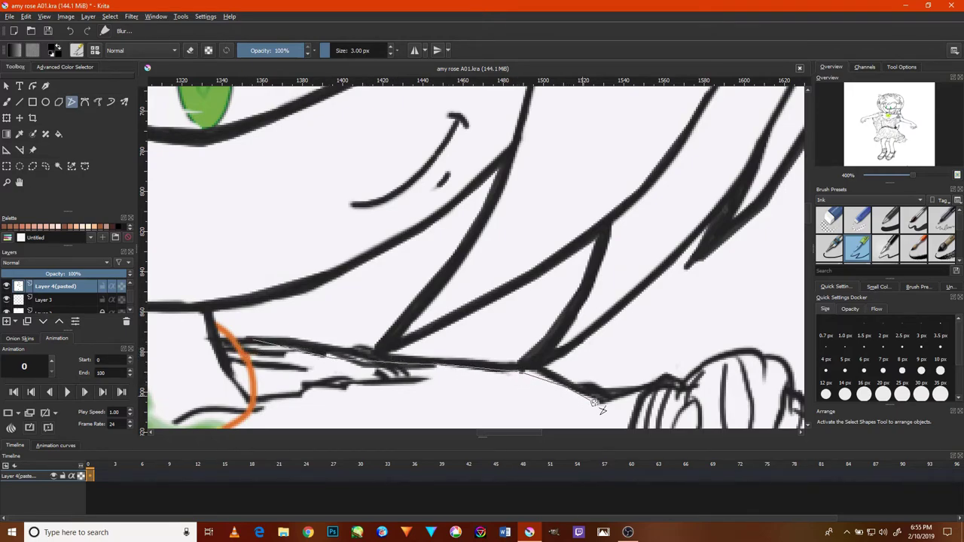
pyautogui.moveTo(647, 386); pyautogui.dragTo(641, 384)
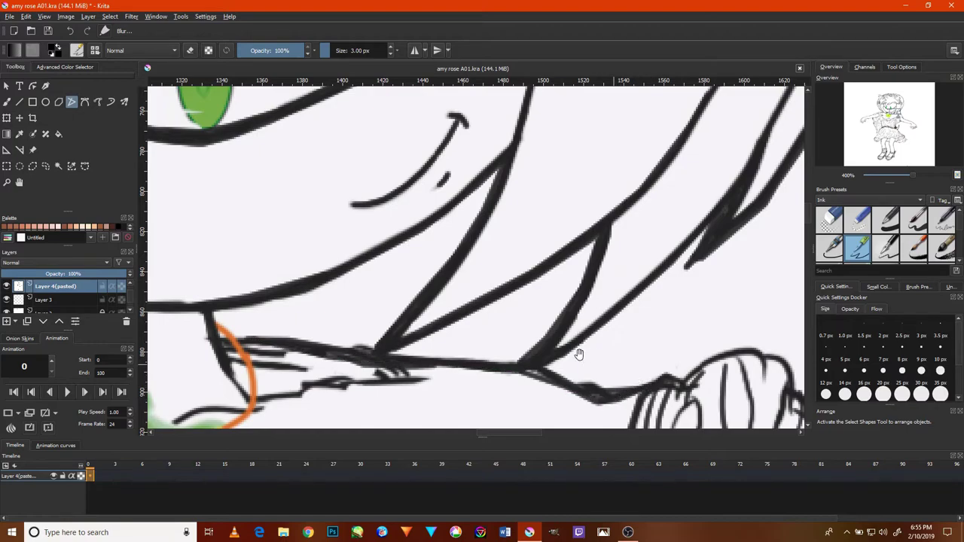
# Ink the line above the necklace running toward the necklace cord.
pyautogui.moveTo(578, 354)
pyautogui.mouseDown()
pyautogui.moveTo(660, 304)
pyautogui.moveTo(507, 263)
pyautogui.moveTo(606, 303)
pyautogui.mouseUp()
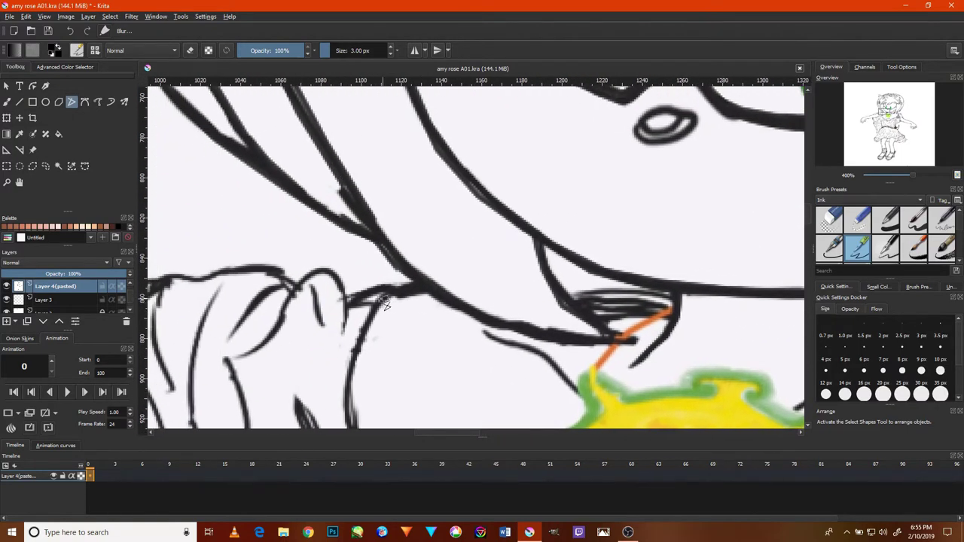
pyautogui.moveTo(419, 303); pyautogui.dragTo(599, 316)
pyautogui.scroll(-1, 595, 365)
# At 566% zoom, ink the puffed sleeve's inner contour.
pyautogui.scroll(-1, 595, 365)
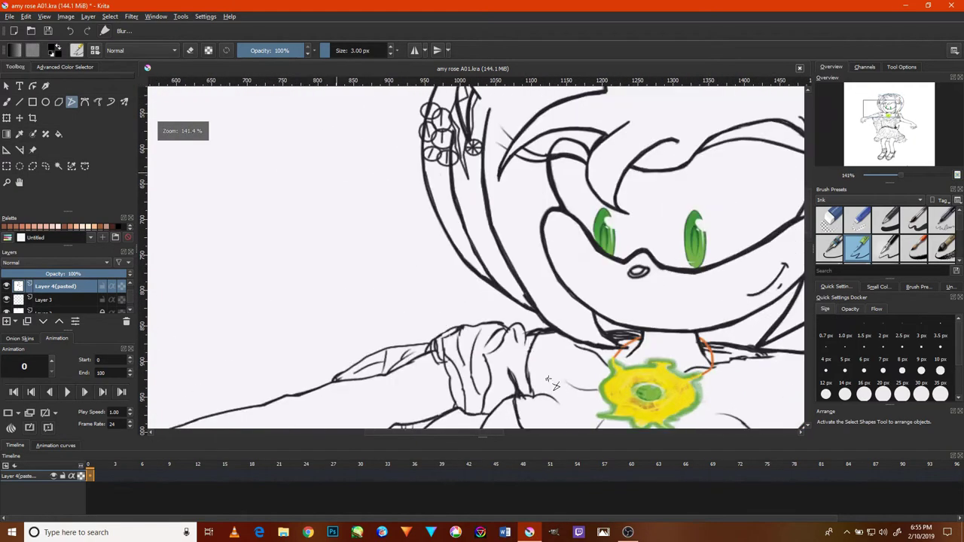
pyautogui.scroll(2, 542, 316)
pyautogui.scroll(1, 527, 301)
pyautogui.moveTo(497, 344)
pyautogui.mouseDown()
pyautogui.moveTo(480, 392)
pyautogui.moveTo(540, 376)
pyautogui.mouseUp()
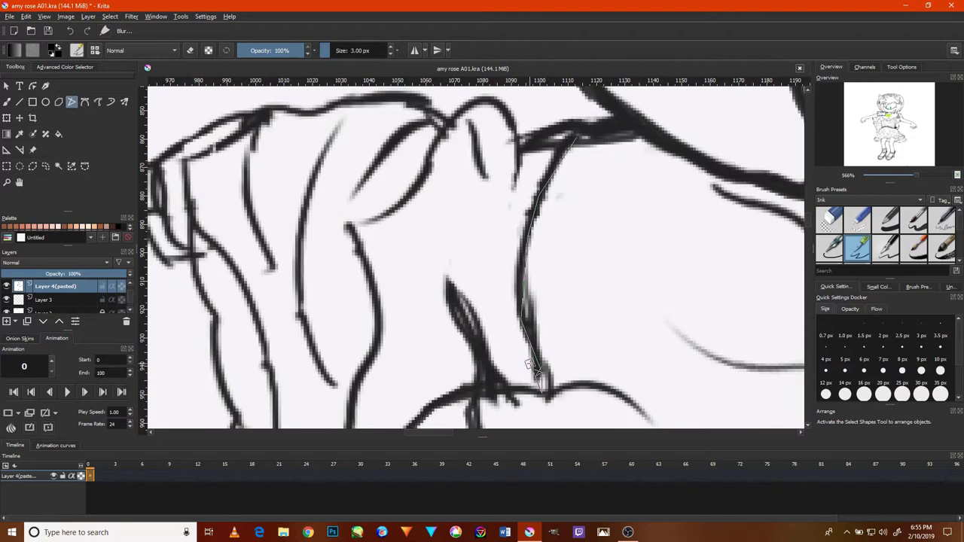
pyautogui.doubleClick(530, 359)
# Ink a clean stroke down the sleeve cuff.
pyautogui.scroll(-3, 516, 362)
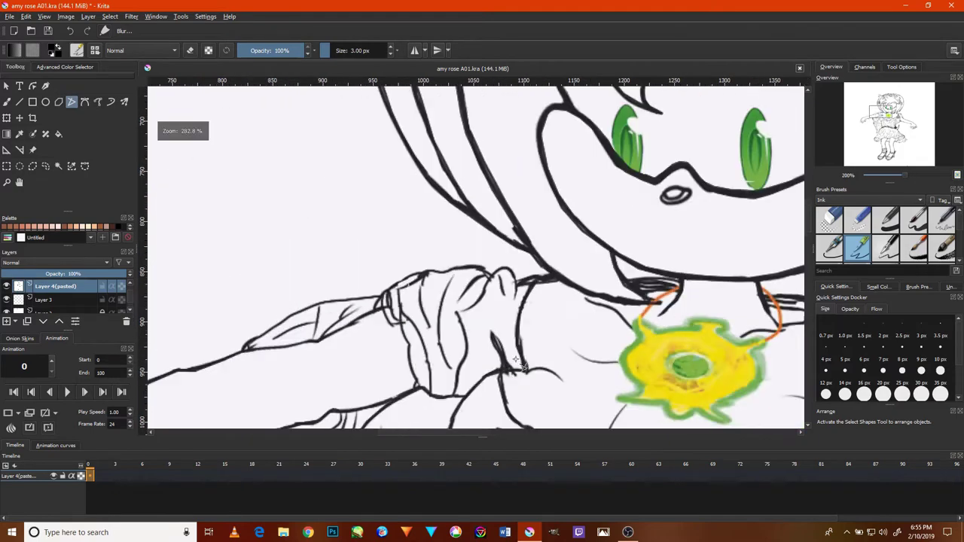
pyautogui.scroll(1, 442, 331)
pyautogui.scroll(2, 443, 332)
pyautogui.click(473, 347)
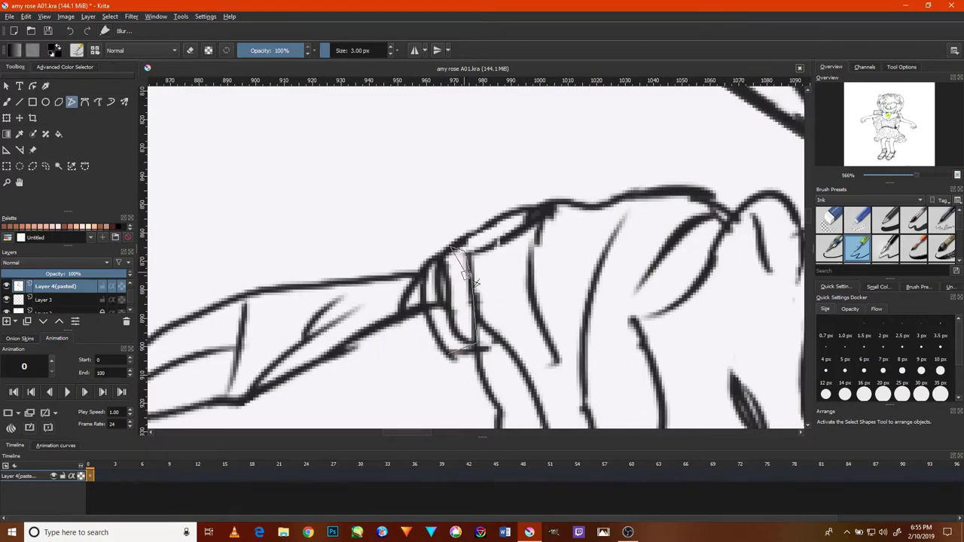
pyautogui.doubleClick(463, 251)
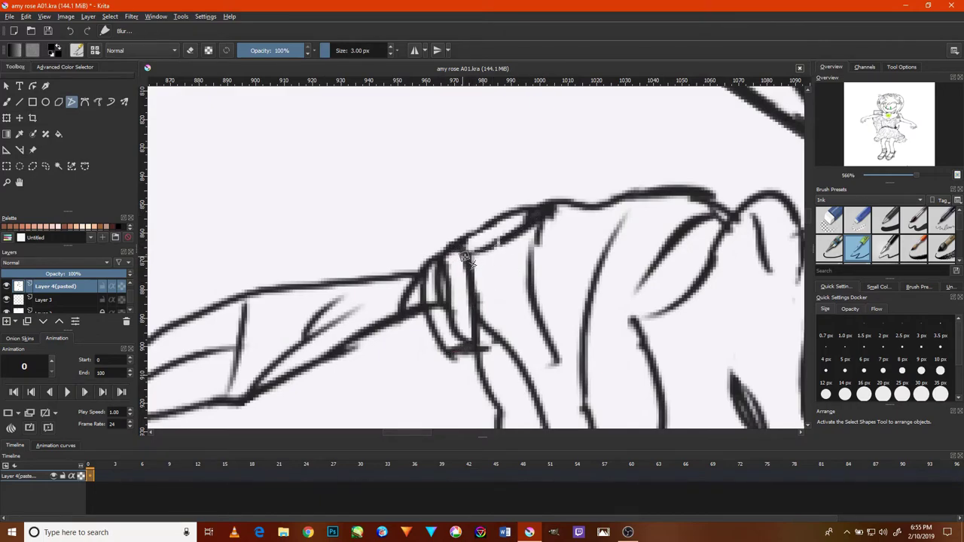
# Trace the arm's outline toward the sleeve, then zoom out to 66.7%.
pyautogui.moveTo(549, 295); pyautogui.dragTo(601, 142)
pyautogui.moveTo(559, 344); pyautogui.dragTo(551, 291)
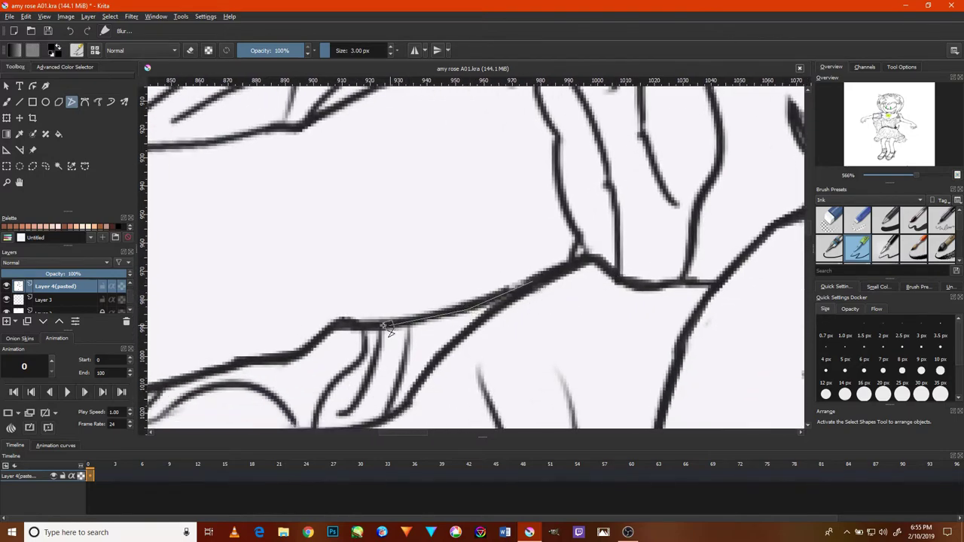
pyautogui.moveTo(514, 290)
pyautogui.mouseDown()
pyautogui.moveTo(302, 352)
pyautogui.moveTo(324, 356)
pyautogui.mouseUp()
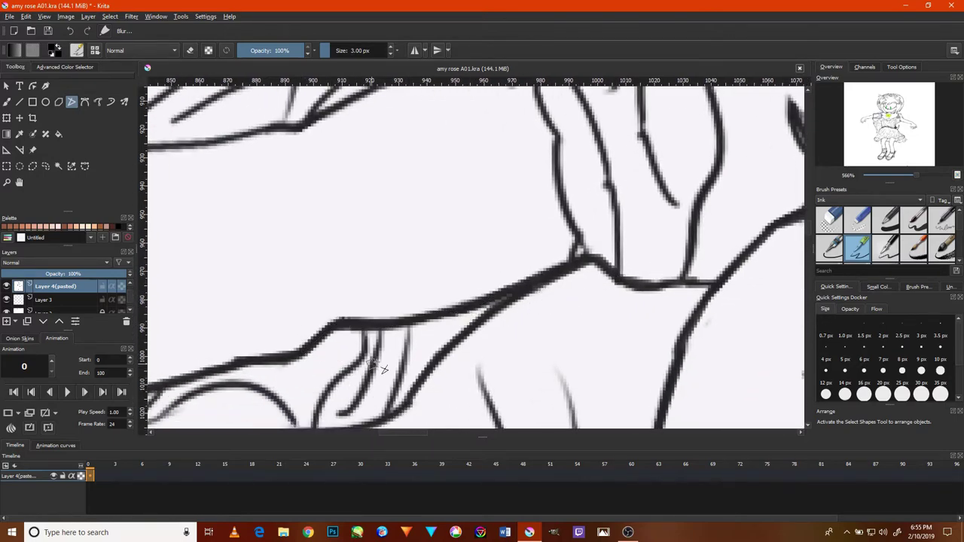
pyautogui.scroll(-10, 456, 344)
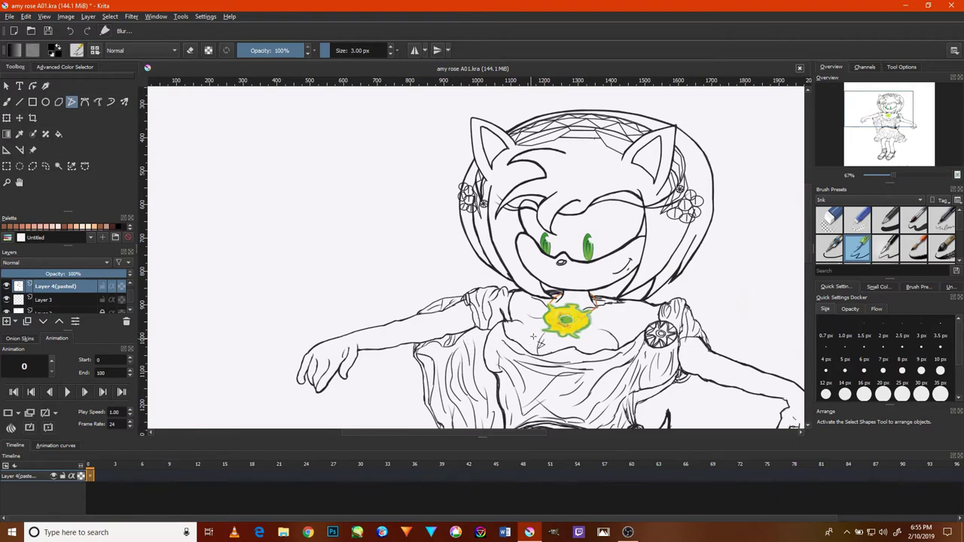
# Ink a single clean stroke along the skirt's left outline.
pyautogui.scroll(-1, 596, 325)
pyautogui.scroll(-5, 572, 316)
pyautogui.scroll(-5, 548, 310)
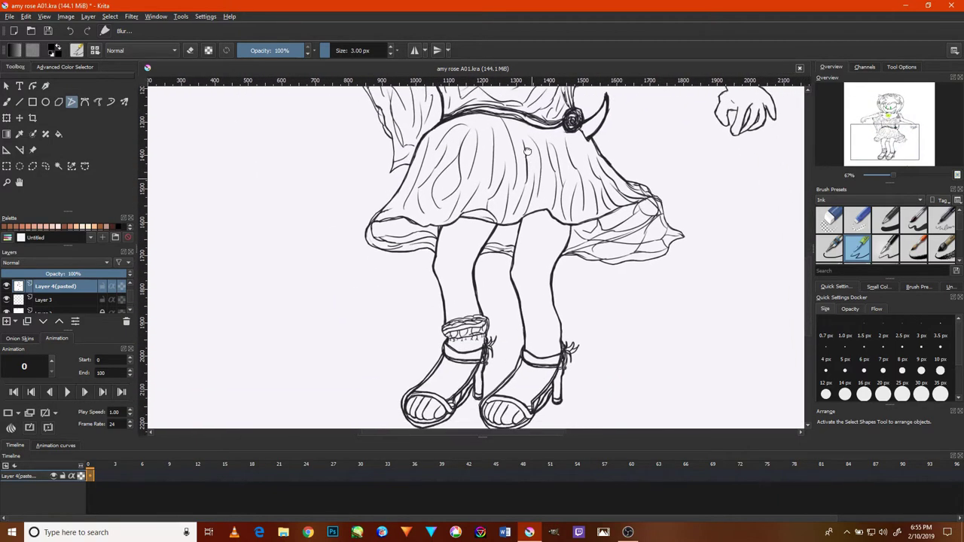
pyautogui.scroll(1, 505, 350)
pyautogui.scroll(2, 506, 360)
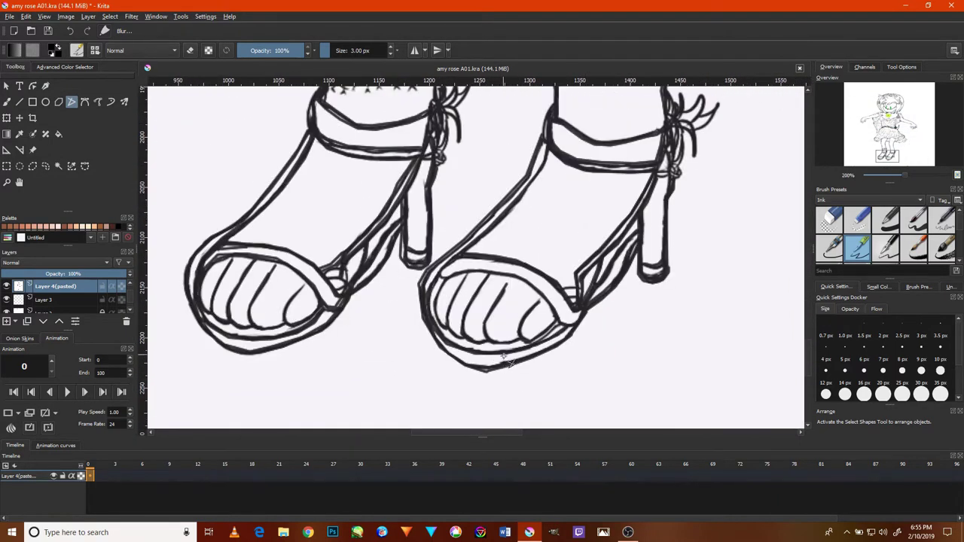
pyautogui.moveTo(578, 189); pyautogui.dragTo(585, 299)
pyautogui.moveTo(602, 229)
pyautogui.mouseDown()
pyautogui.moveTo(600, 267)
pyautogui.moveTo(622, 268)
pyautogui.moveTo(622, 316)
pyautogui.mouseUp()
pyautogui.moveTo(656, 278)
pyautogui.mouseDown()
pyautogui.moveTo(630, 272)
pyautogui.moveTo(433, 325)
pyautogui.mouseUp()
pyautogui.moveTo(467, 272)
pyautogui.mouseDown()
pyautogui.moveTo(569, 317)
pyautogui.moveTo(474, 276)
pyautogui.moveTo(730, 248)
pyautogui.mouseUp()
pyautogui.moveTo(684, 214)
pyautogui.mouseDown()
pyautogui.moveTo(617, 258)
pyautogui.moveTo(580, 264)
pyautogui.moveTo(618, 352)
pyautogui.mouseUp()
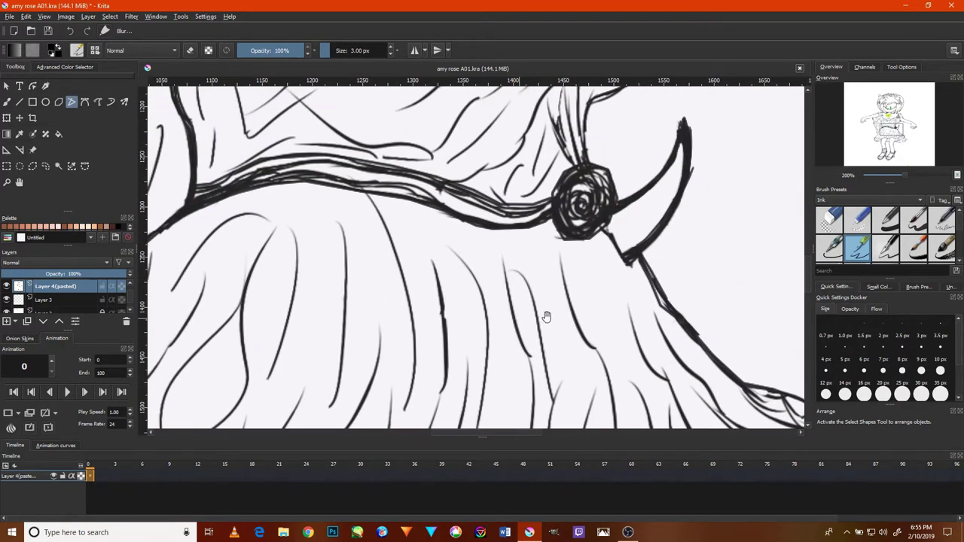
pyautogui.moveTo(546, 317); pyautogui.dragTo(576, 265)
pyautogui.moveTo(529, 286); pyautogui.dragTo(636, 256)
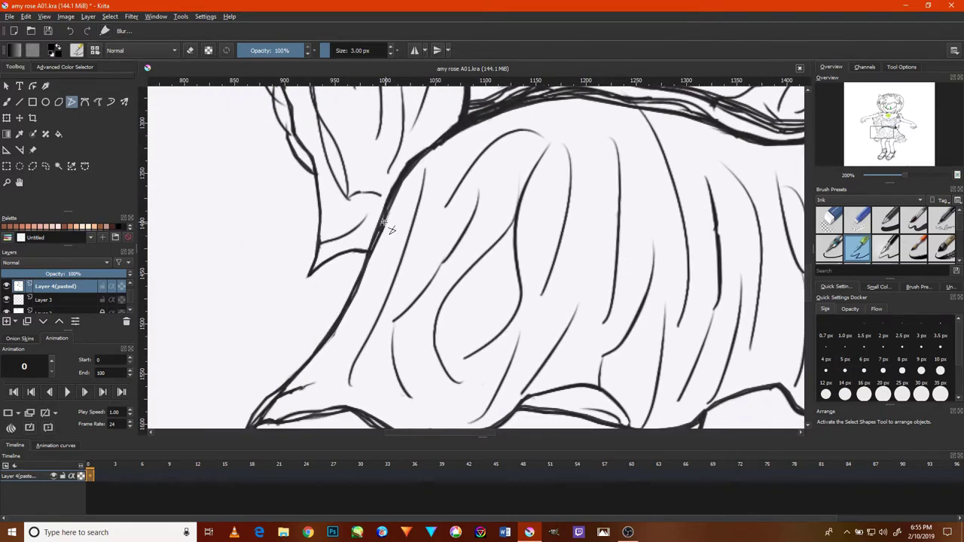
pyautogui.moveTo(384, 224); pyautogui.dragTo(360, 286)
pyautogui.moveTo(282, 378); pyautogui.dragTo(295, 360)
# Trace the dress's left contour upward, rotating the canvas for a comfortable angle.
pyautogui.moveTo(411, 365)
pyautogui.mouseDown()
pyautogui.moveTo(460, 286)
pyautogui.moveTo(509, 259)
pyautogui.moveTo(422, 271)
pyautogui.mouseUp()
pyautogui.scroll(-5, 421, 271)
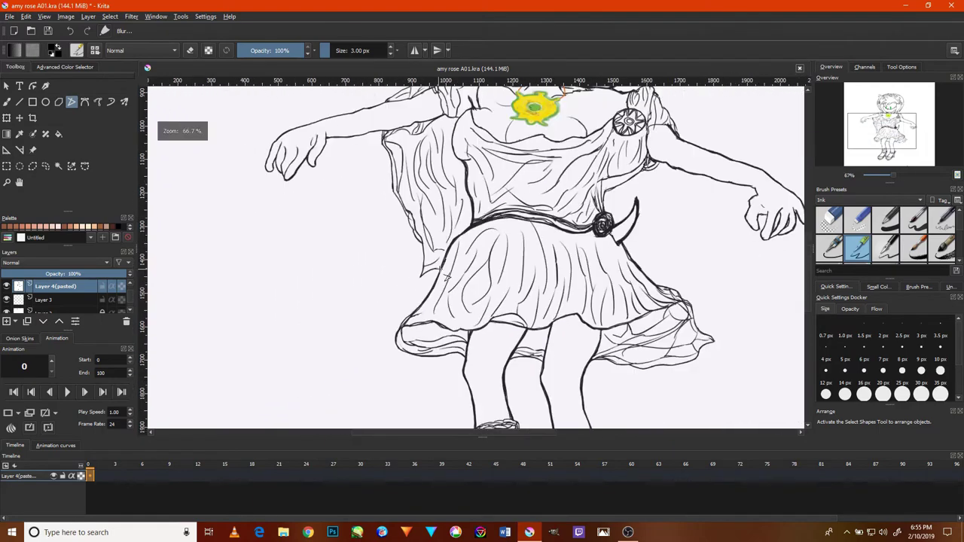
pyautogui.scroll(8, 407, 273)
pyautogui.moveTo(361, 270); pyautogui.dragTo(248, 336)
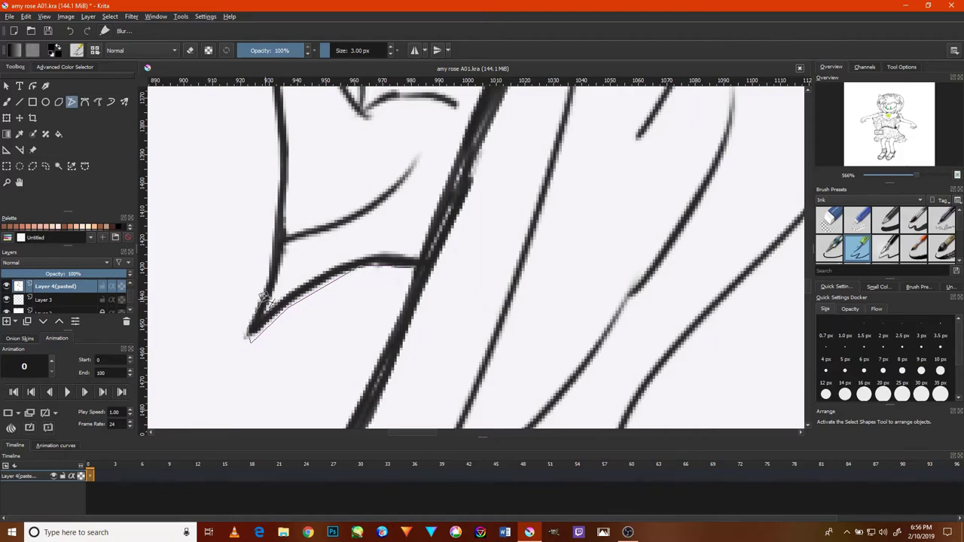
pyautogui.moveTo(265, 297); pyautogui.dragTo(281, 201)
pyautogui.press('6')
pyautogui.press('6')
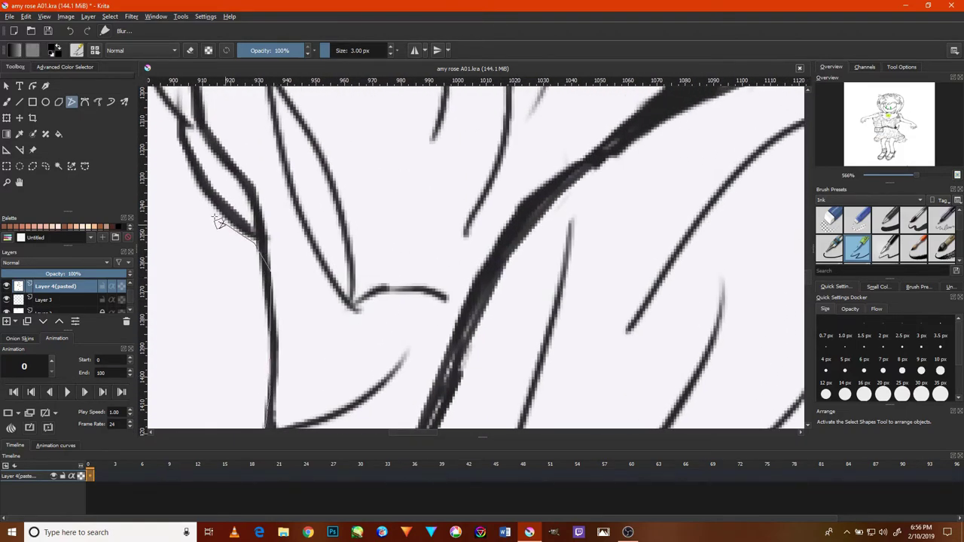
pyautogui.moveTo(192, 175)
pyautogui.mouseDown()
pyautogui.moveTo(183, 121)
pyautogui.moveTo(256, 222)
pyautogui.mouseUp()
# At 100% zoom, extend the left contour to the upper dress and commit it as black ink.
pyautogui.press('1')
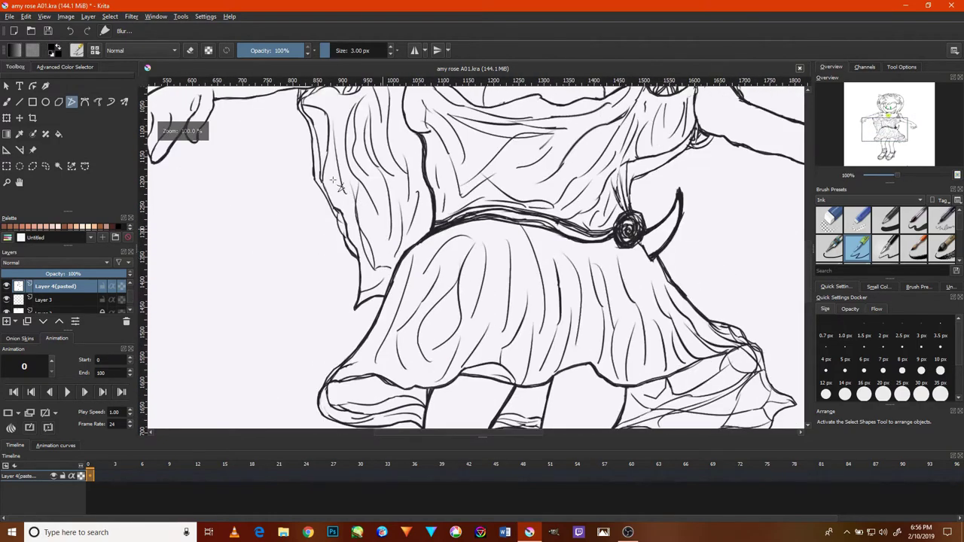
pyautogui.scroll(3, 336, 184)
pyautogui.scroll(2, 333, 269)
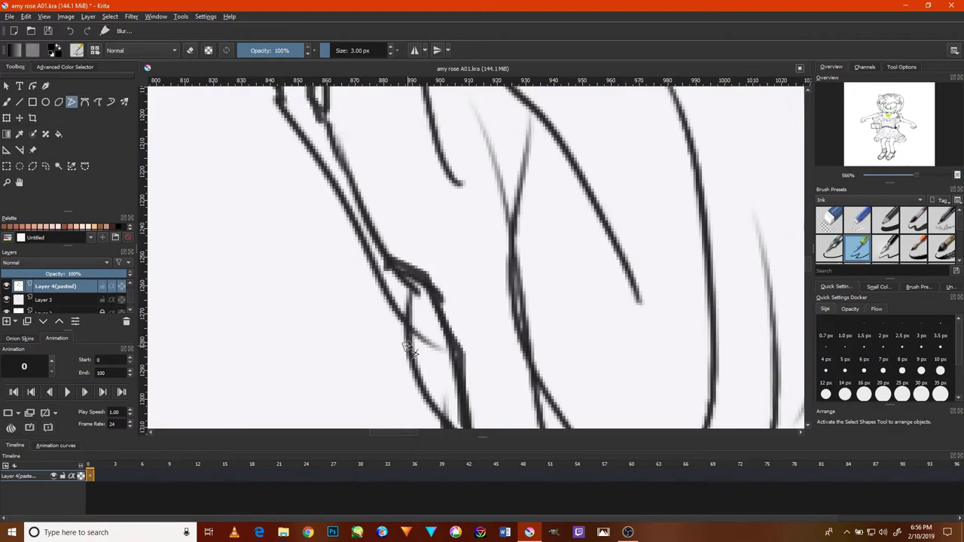
pyautogui.moveTo(384, 282)
pyautogui.mouseDown()
pyautogui.moveTo(316, 136)
pyautogui.moveTo(301, 139)
pyautogui.mouseUp()
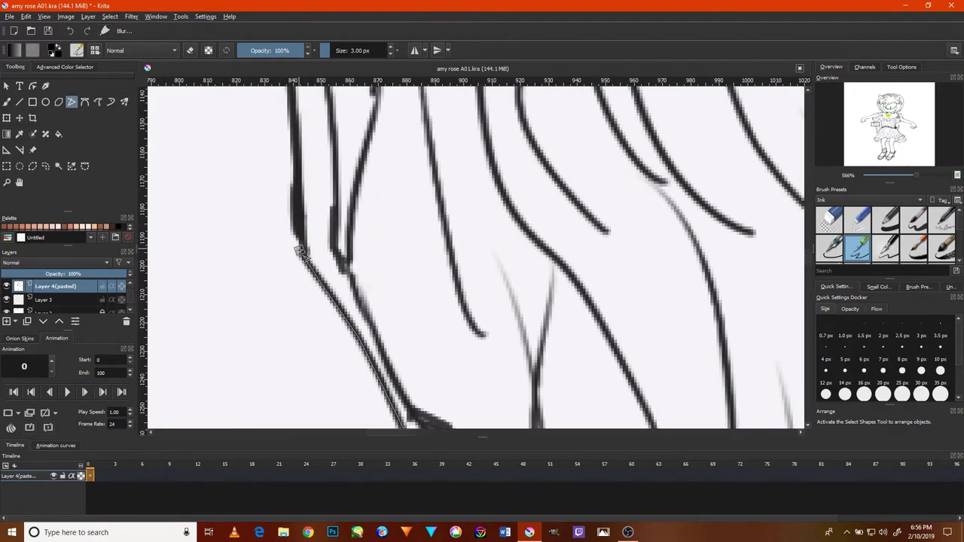
pyautogui.moveTo(280, 241)
pyautogui.mouseDown()
pyautogui.moveTo(297, 159)
pyautogui.moveTo(282, 194)
pyautogui.mouseUp()
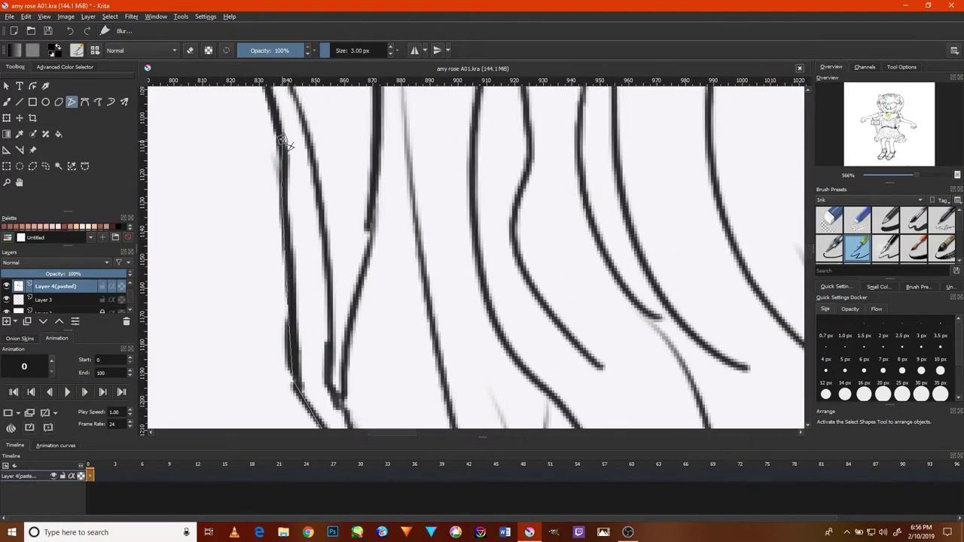
pyautogui.moveTo(281, 146)
pyautogui.mouseDown()
pyautogui.moveTo(294, 320)
pyautogui.moveTo(267, 221)
pyautogui.mouseUp()
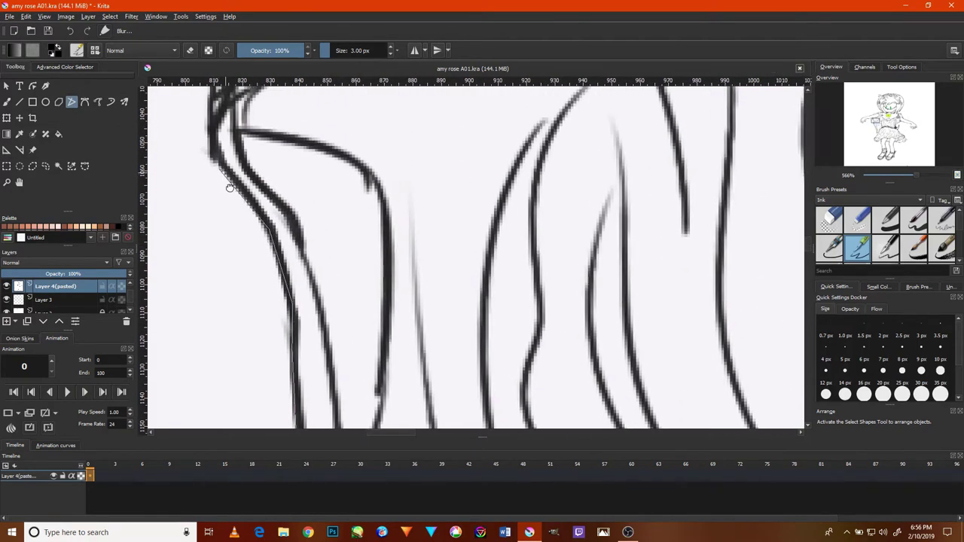
pyautogui.moveTo(216, 172)
pyautogui.mouseDown()
pyautogui.moveTo(239, 255)
pyautogui.moveTo(230, 148)
pyautogui.mouseUp()
pyautogui.scroll(-6, 374, 305)
pyautogui.scroll(2, 380, 358)
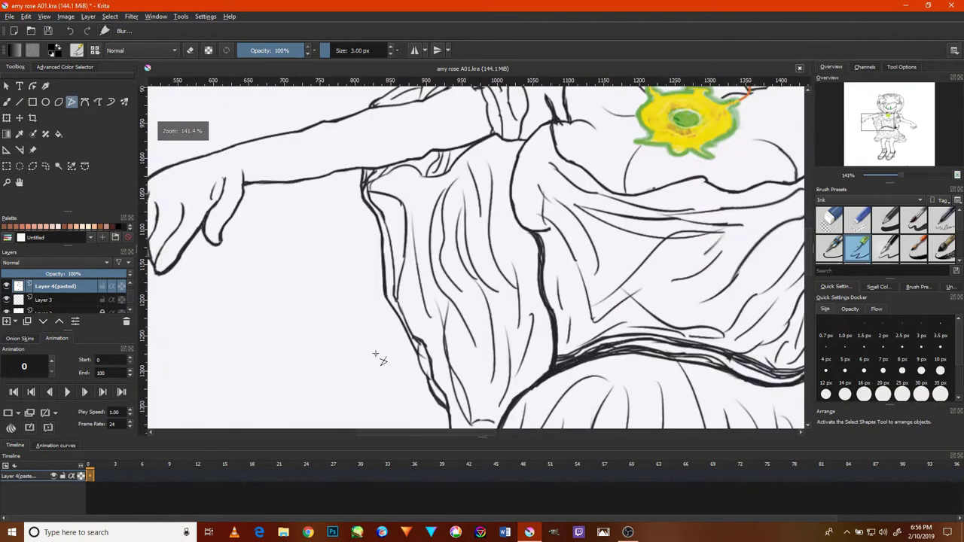
pyautogui.scroll(2, 392, 320)
pyautogui.moveTo(389, 270); pyautogui.dragTo(405, 301)
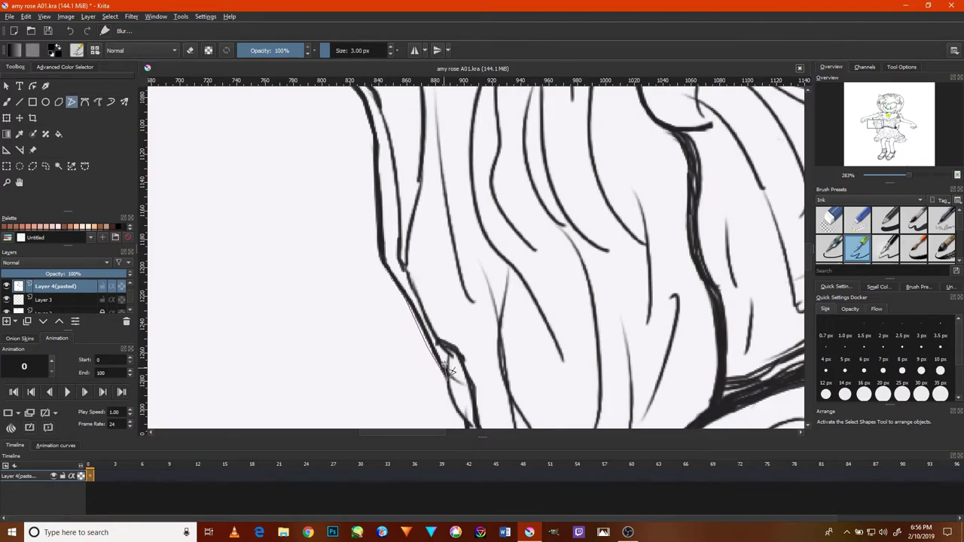
pyautogui.moveTo(445, 369); pyautogui.dragTo(447, 370)
# Trace the fold line below the necklace up toward the gem.
pyautogui.moveTo(582, 290)
pyautogui.mouseDown()
pyautogui.moveTo(531, 287)
pyautogui.moveTo(489, 379)
pyautogui.mouseUp()
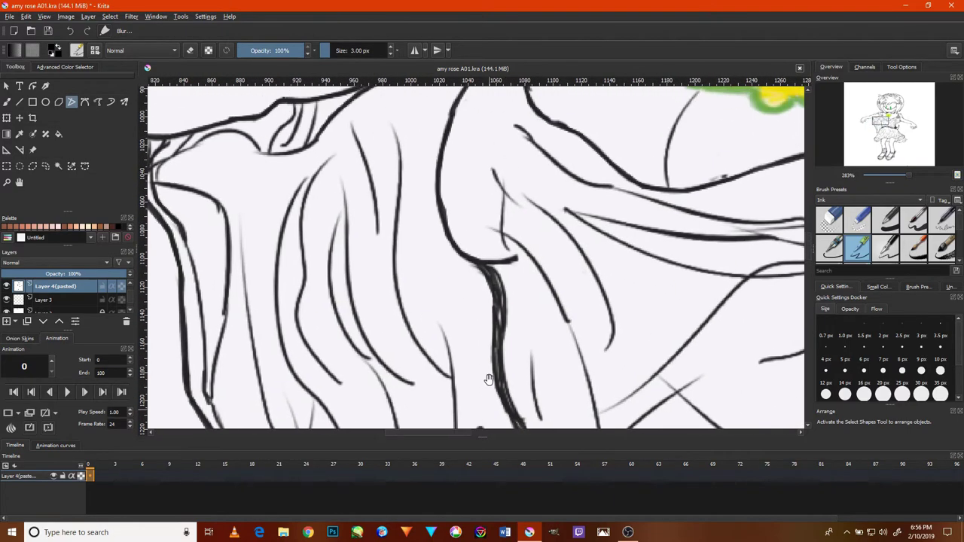
pyautogui.moveTo(519, 338); pyautogui.dragTo(440, 319)
pyautogui.scroll(-2, 534, 309)
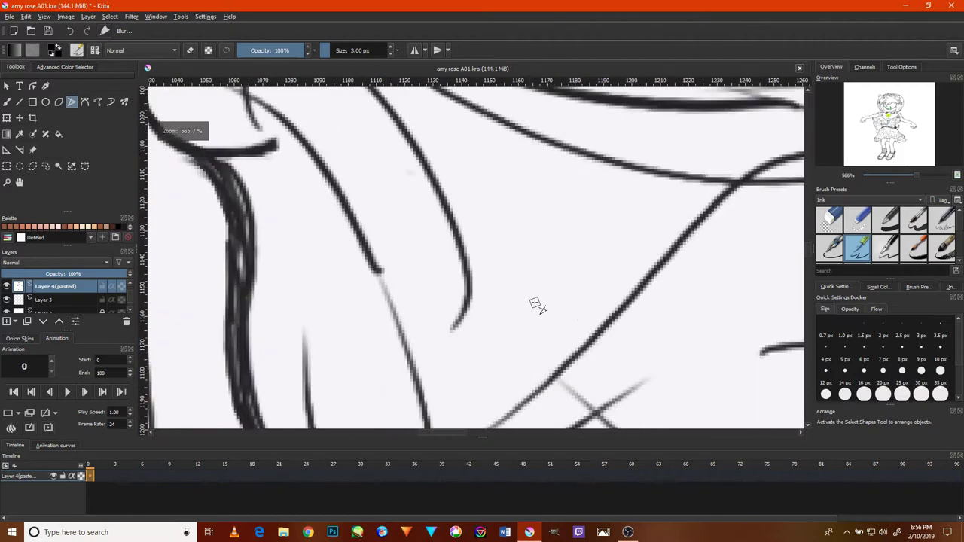
pyautogui.scroll(-2, 557, 248)
pyautogui.scroll(-2, 586, 188)
pyautogui.scroll(-2, 592, 192)
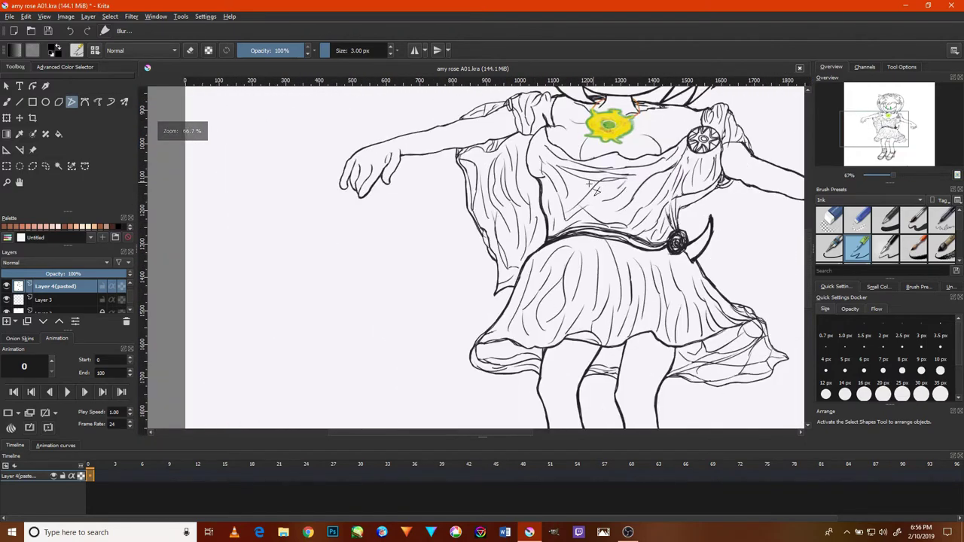
pyautogui.moveTo(608, 161)
pyautogui.mouseDown()
pyautogui.moveTo(576, 306)
pyautogui.moveTo(538, 281)
pyautogui.mouseUp()
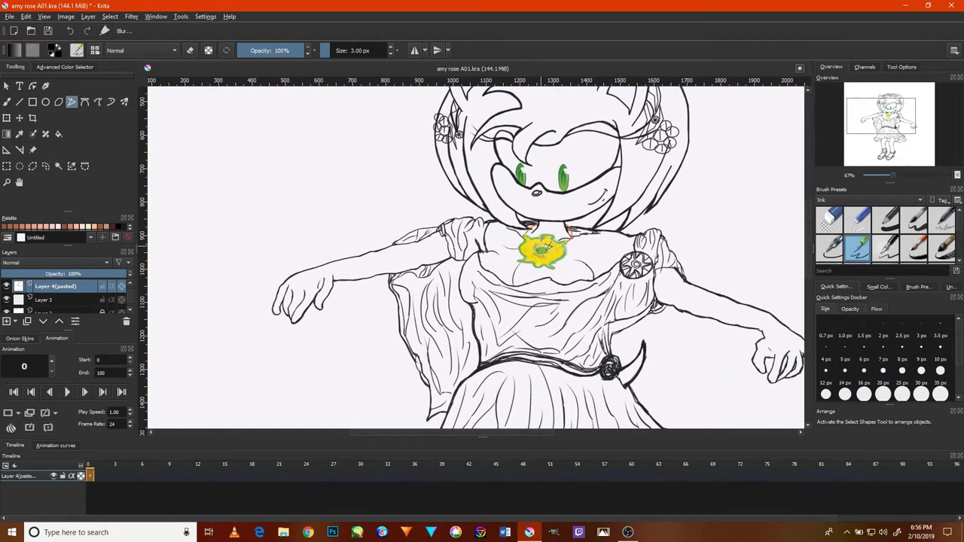
pyautogui.scroll(2, 540, 251)
pyautogui.scroll(2, 458, 397)
pyautogui.scroll(2, 461, 398)
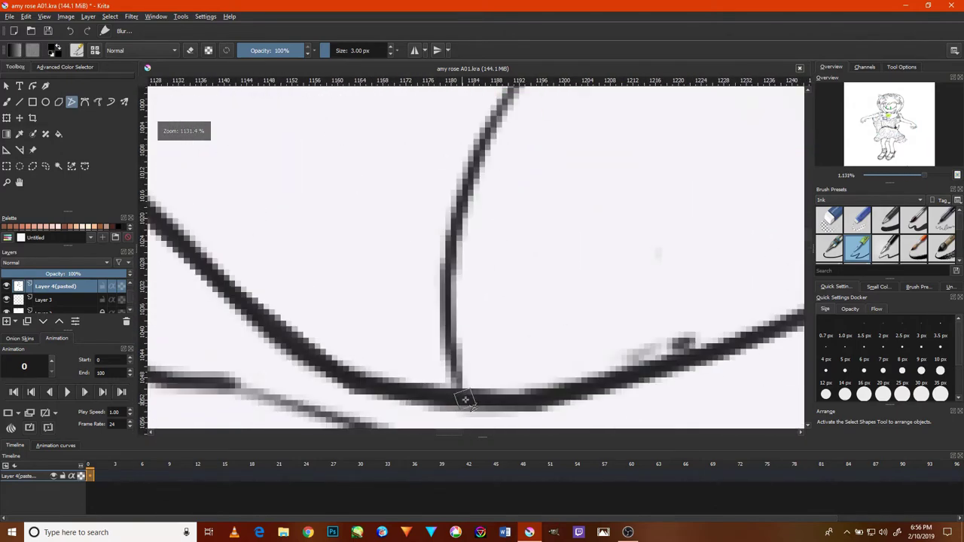
pyautogui.moveTo(459, 322)
pyautogui.mouseDown()
pyautogui.moveTo(466, 218)
pyautogui.moveTo(494, 155)
pyautogui.moveTo(443, 208)
pyautogui.moveTo(458, 395)
pyautogui.mouseUp()
# Ink the traced necklace line and continue tracing up toward the pendant.
pyautogui.moveTo(500, 263); pyautogui.dragTo(454, 323)
pyautogui.moveTo(443, 243)
pyautogui.mouseDown()
pyautogui.moveTo(533, 112)
pyautogui.moveTo(517, 144)
pyautogui.mouseUp()
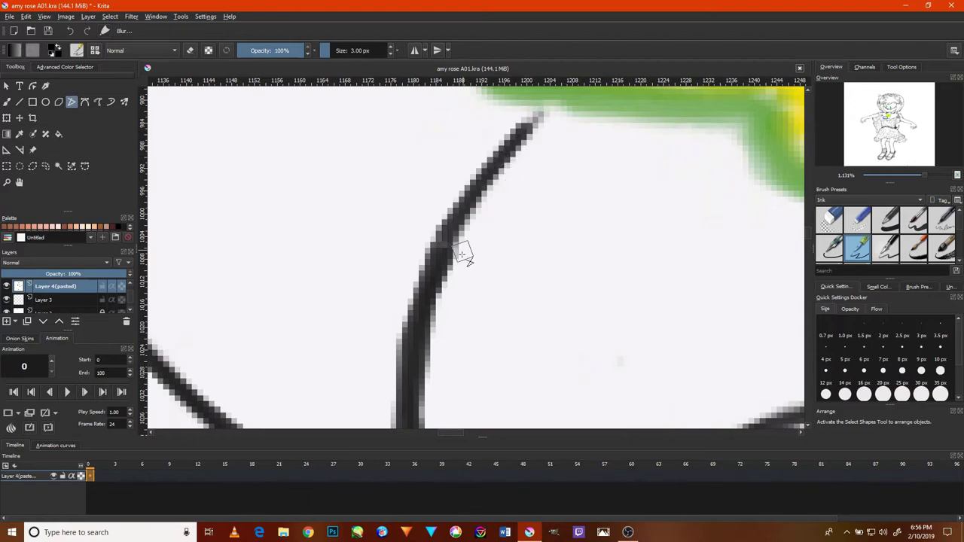
pyautogui.scroll(-4, 461, 255)
pyautogui.scroll(-3, 527, 301)
pyautogui.scroll(3, 588, 339)
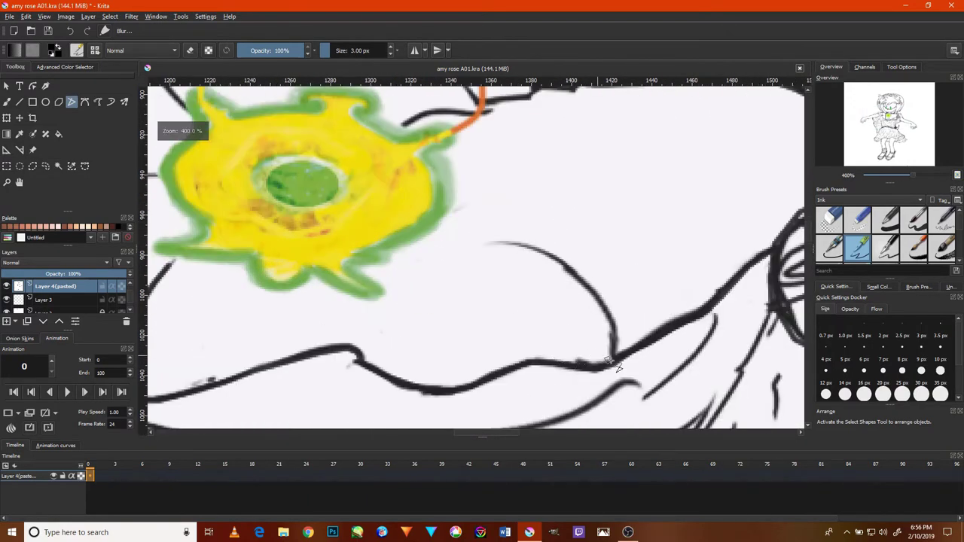
pyautogui.scroll(1, 616, 366)
# Trace and ink the chest curve beside the pendant.
pyautogui.moveTo(615, 363)
pyautogui.mouseDown()
pyautogui.moveTo(543, 224)
pyautogui.moveTo(470, 194)
pyautogui.moveTo(471, 220)
pyautogui.mouseUp()
pyautogui.scroll(2, 489, 259)
pyautogui.scroll(-4, 506, 275)
pyautogui.scroll(-2, 422, 248)
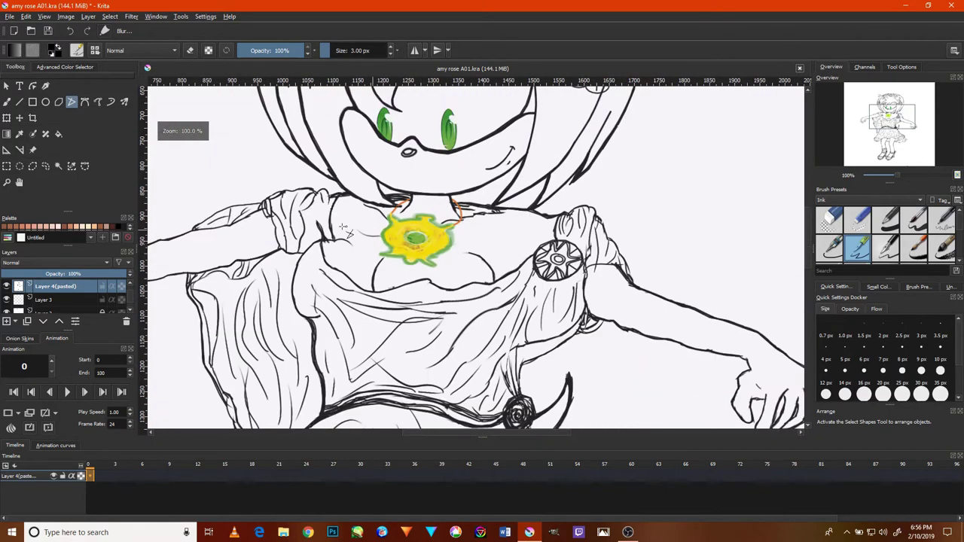
pyautogui.scroll(2, 343, 228)
pyautogui.scroll(2, 339, 241)
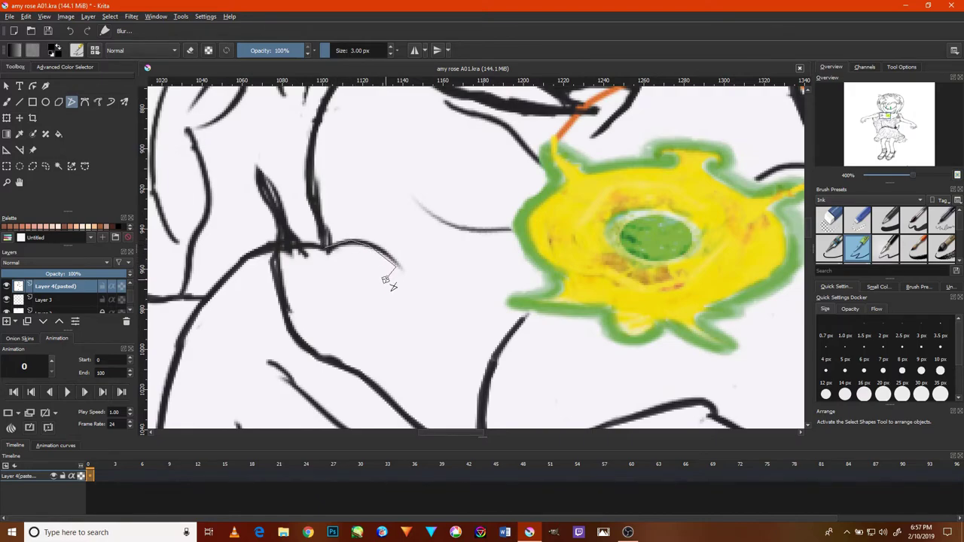
pyautogui.moveTo(382, 278); pyautogui.dragTo(390, 275)
# Place polyline points down the left sleeve's fold line.
pyautogui.scroll(-4, 429, 303)
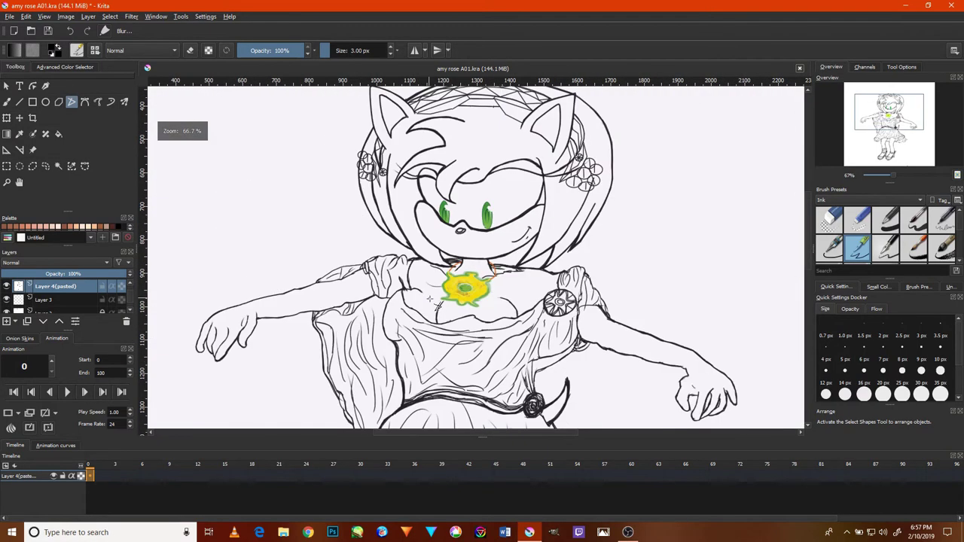
pyautogui.scroll(1, 482, 328)
pyautogui.scroll(2, 573, 332)
pyautogui.scroll(1, 633, 332)
pyautogui.scroll(-2, 633, 332)
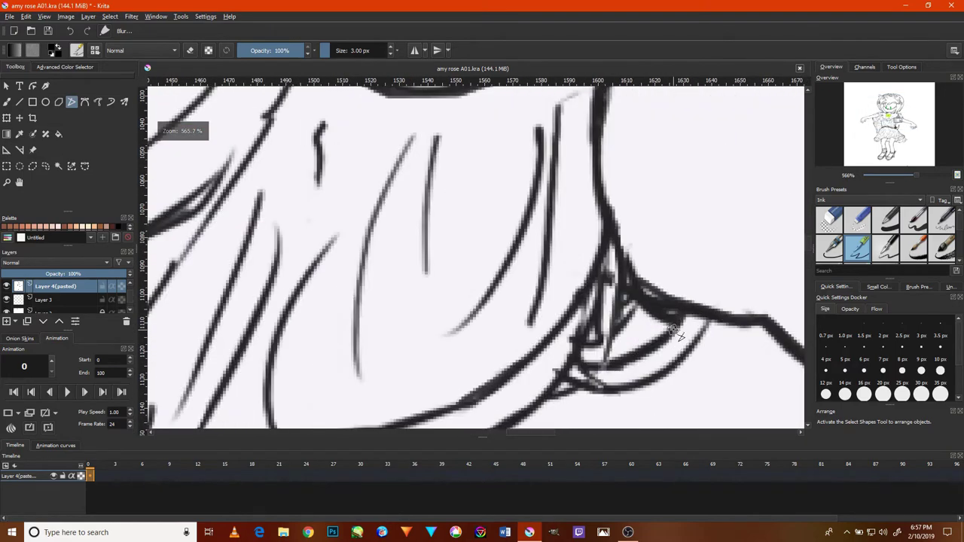
pyautogui.scroll(-1, 662, 341)
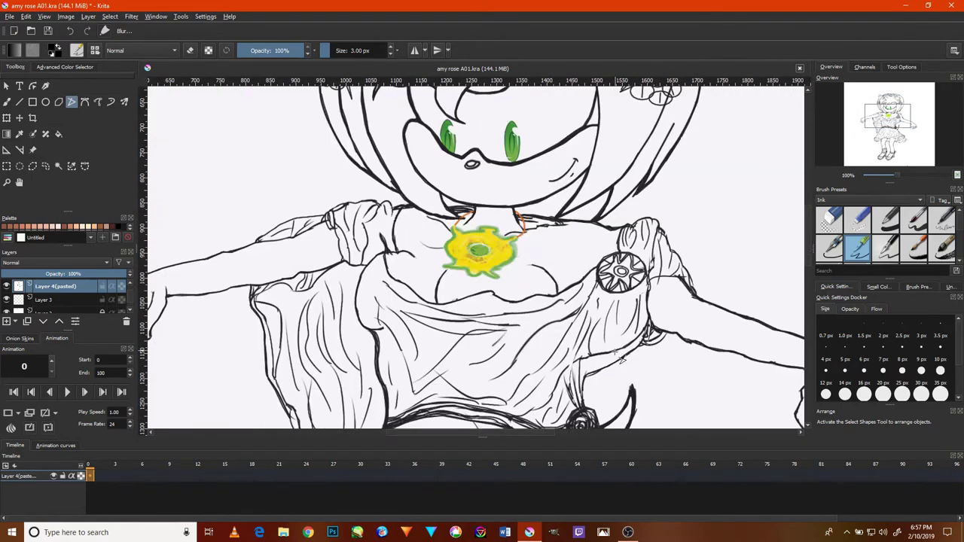
pyautogui.moveTo(435, 352); pyautogui.dragTo(526, 259)
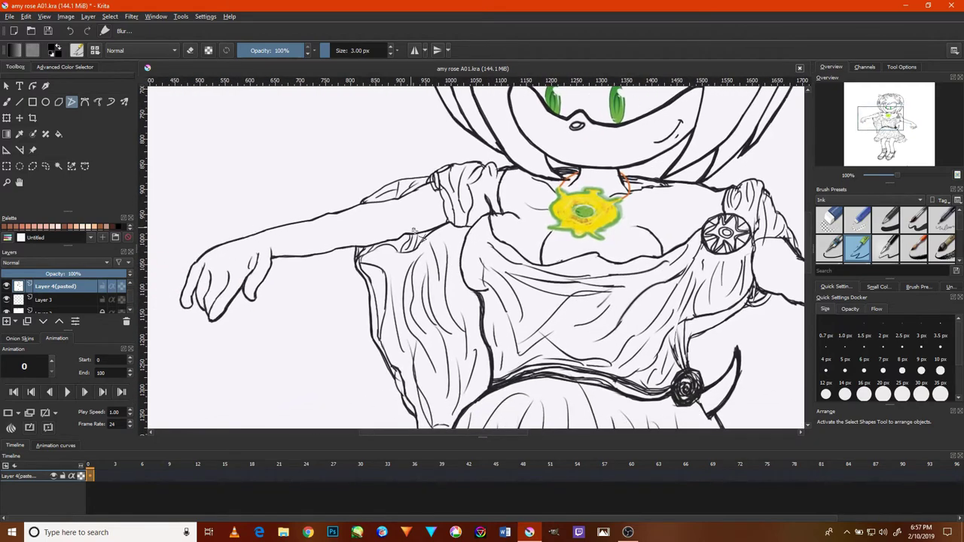
pyautogui.scroll(3, 486, 239)
pyautogui.scroll(2, 527, 207)
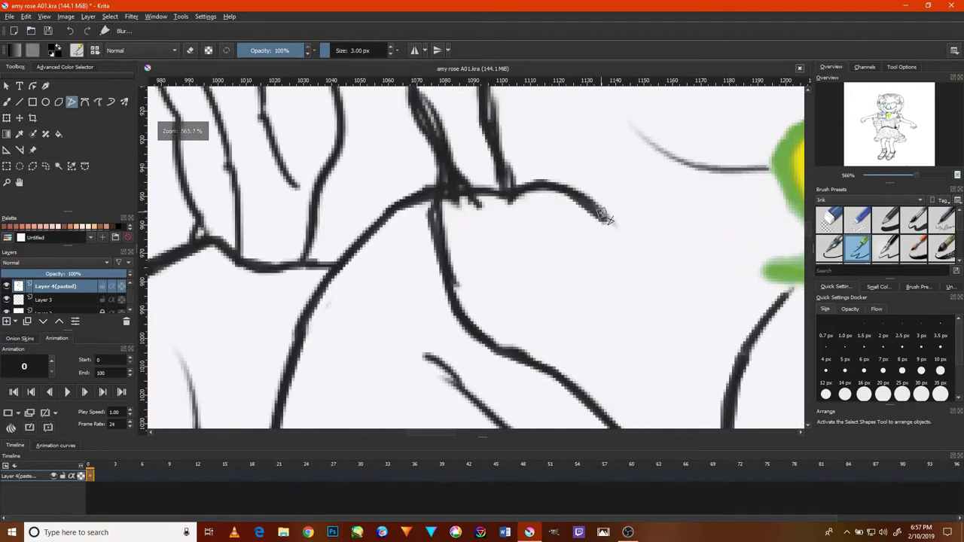
pyautogui.click(511, 185)
pyautogui.click(454, 177)
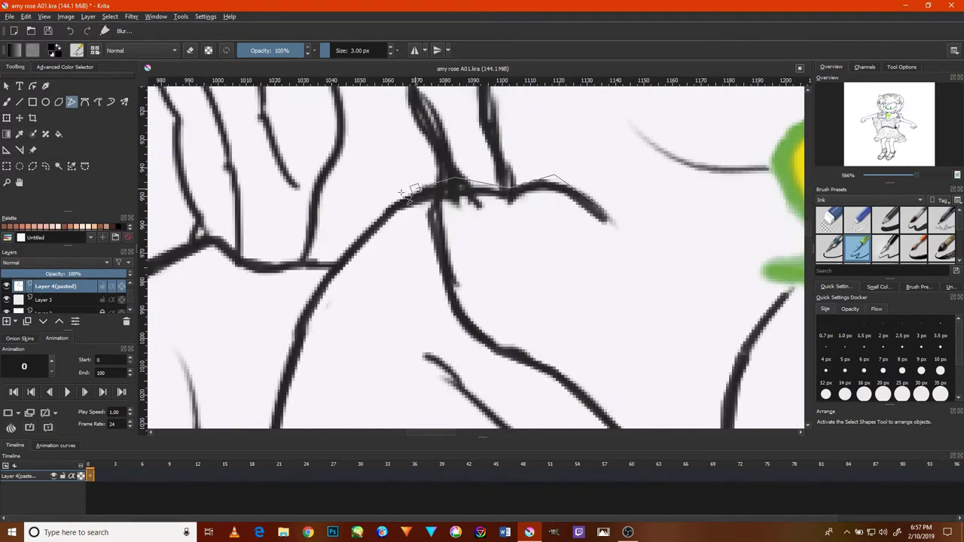
pyautogui.click(387, 209)
pyautogui.click(333, 264)
pyautogui.click(287, 336)
# Continue the polyline along the curving sleeve line and finish it as an ink stroke.
pyautogui.scroll(-3, 324, 323)
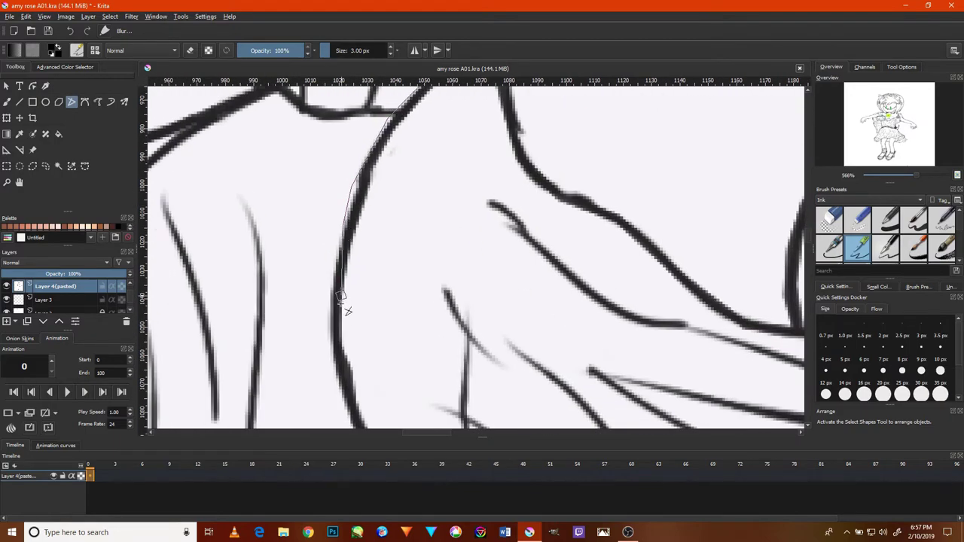
pyautogui.scroll(-3, 333, 241)
pyautogui.click(350, 269)
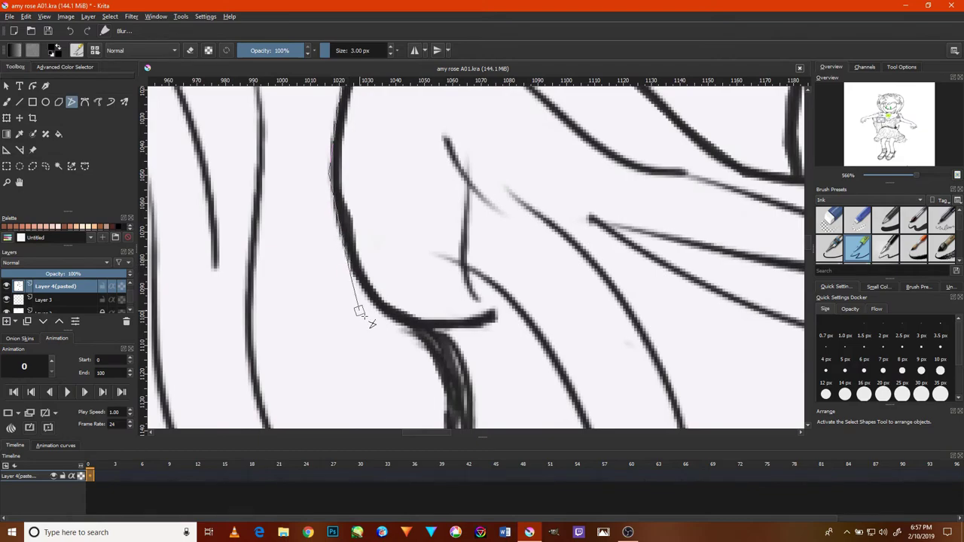
pyautogui.click(405, 325)
pyautogui.doubleClick(446, 394)
# Ink the drapery line below the shoulder brooch.
pyautogui.press('2')
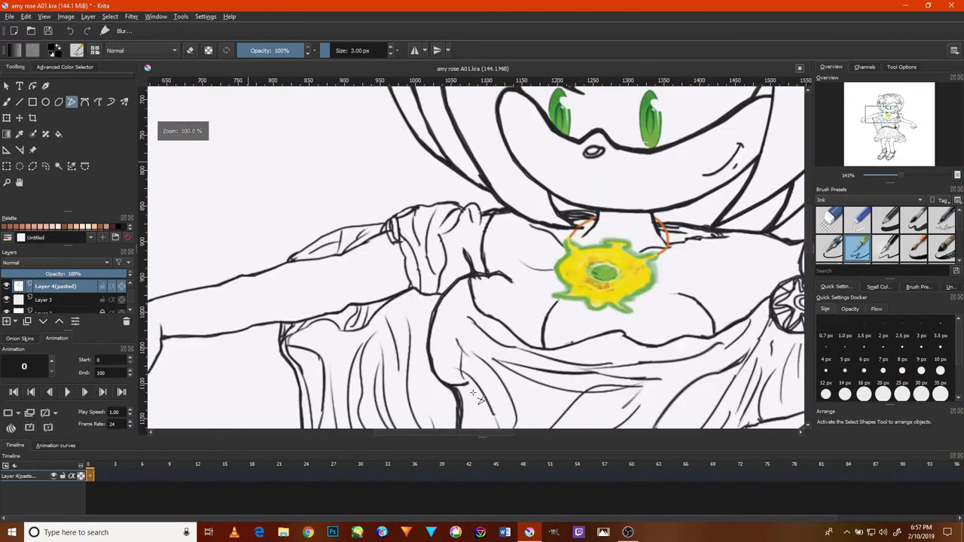
pyautogui.scroll(3, 474, 401)
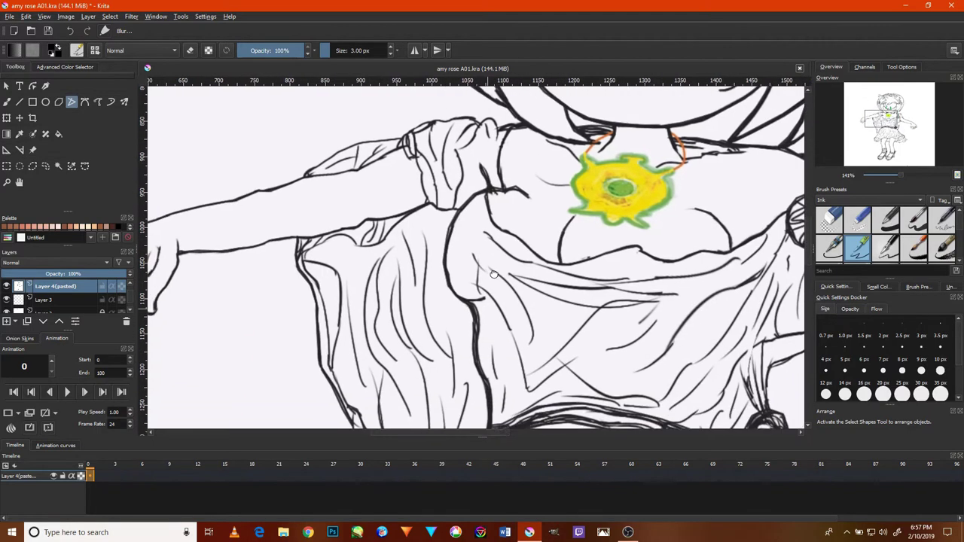
pyautogui.moveTo(475, 390)
pyautogui.mouseDown()
pyautogui.moveTo(594, 371)
pyautogui.moveTo(542, 382)
pyautogui.mouseUp()
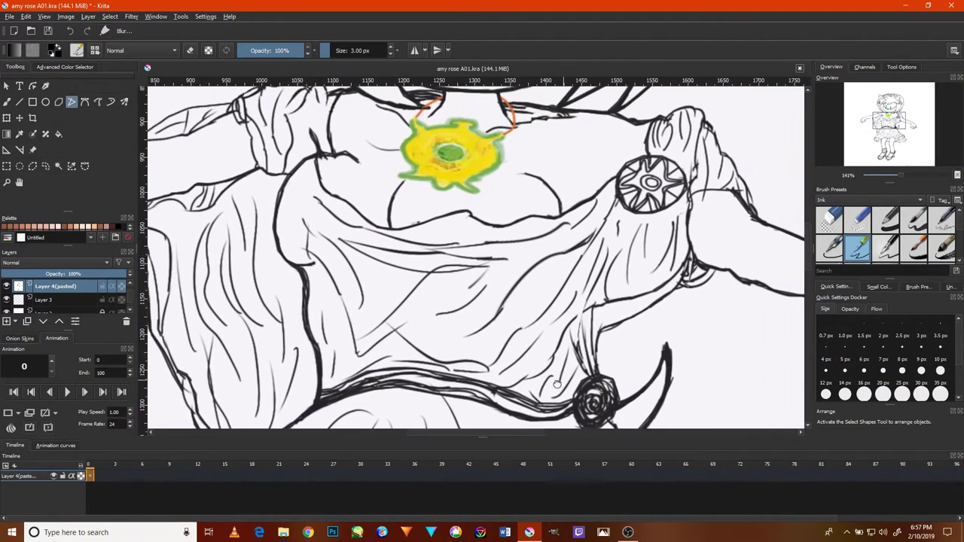
pyautogui.scroll(-2, 607, 296)
pyautogui.scroll(5, 606, 296)
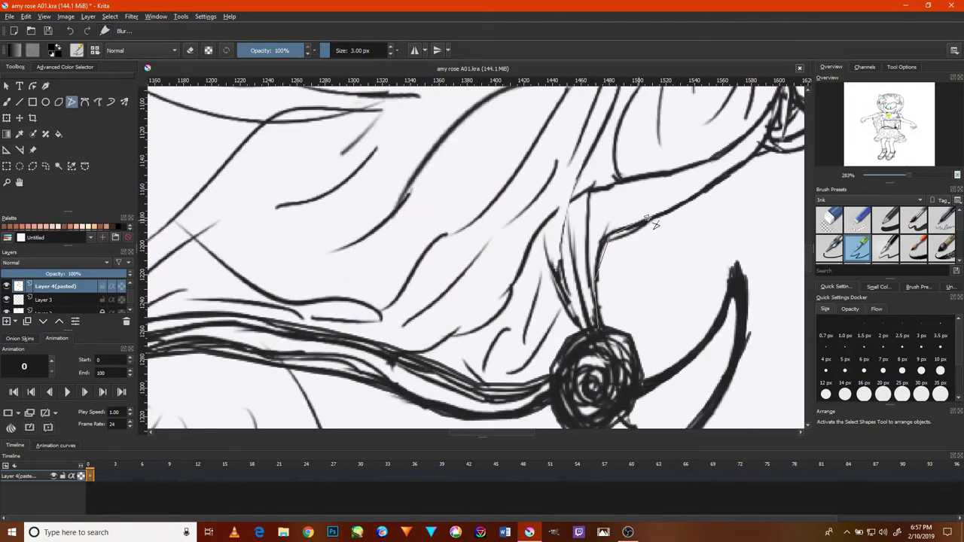
pyautogui.moveTo(711, 204); pyautogui.dragTo(738, 183)
pyautogui.moveTo(719, 199); pyautogui.dragTo(685, 256)
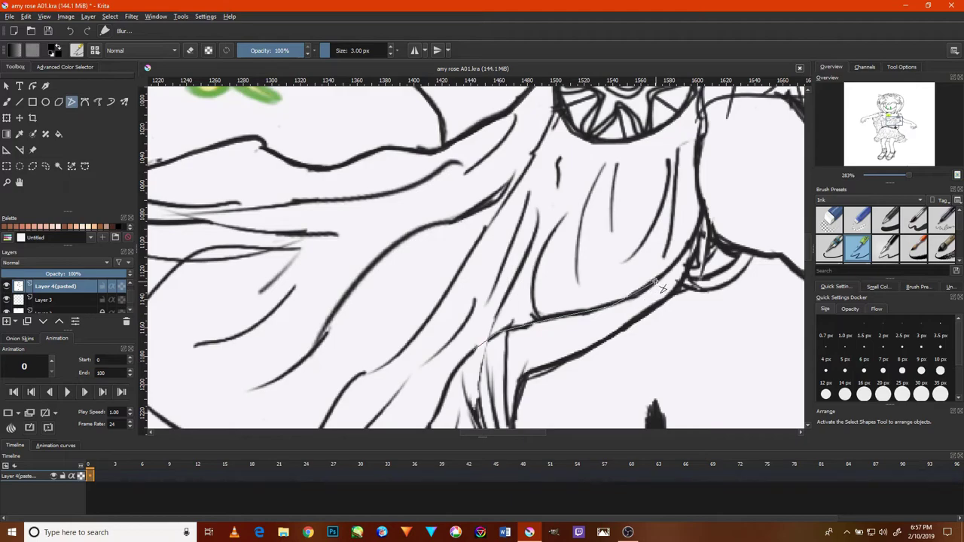
pyautogui.doubleClick(680, 162)
# Darken and extend the drapery line above the waist rose.
pyautogui.press('1')
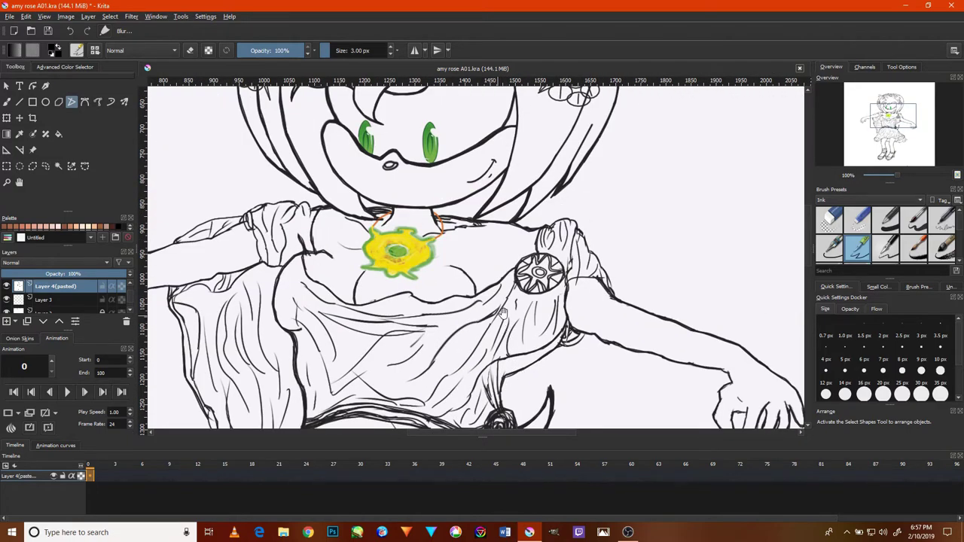
pyautogui.moveTo(503, 313); pyautogui.dragTo(616, 199)
pyautogui.scroll(3, 576, 262)
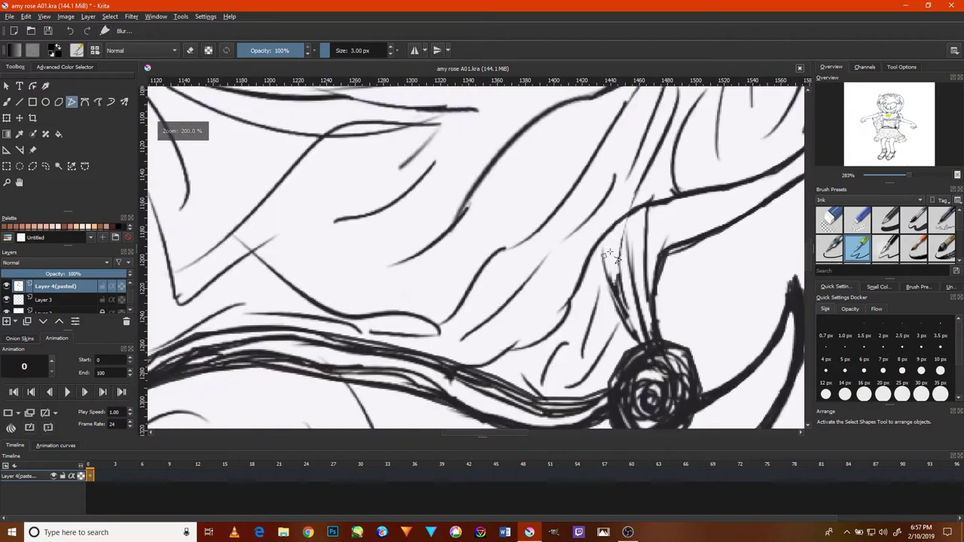
pyautogui.scroll(1, 663, 215)
pyautogui.moveTo(610, 216); pyautogui.dragTo(582, 239)
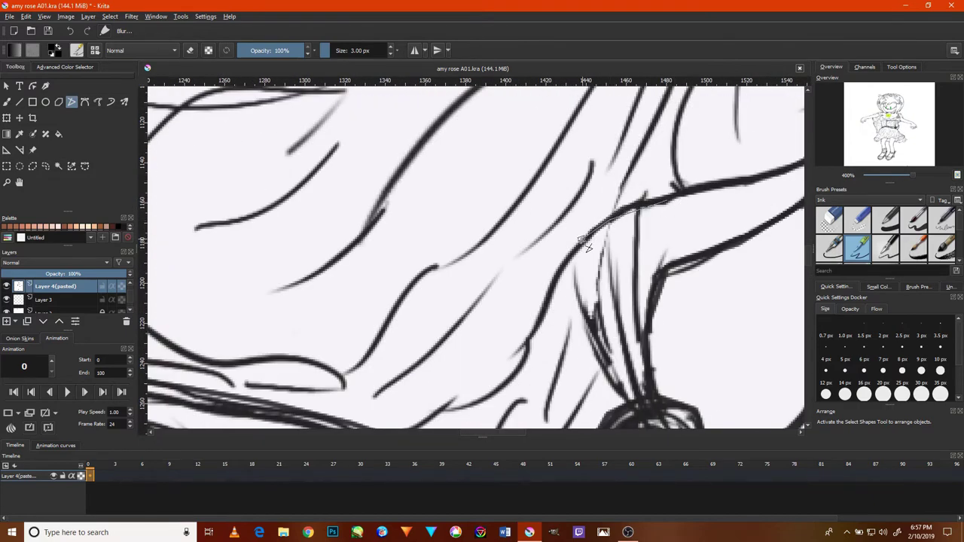
pyautogui.moveTo(558, 282); pyautogui.dragTo(540, 322)
# Ink the bodice fold running down to the belt beside the waist rose.
pyautogui.moveTo(468, 366); pyautogui.dragTo(553, 274)
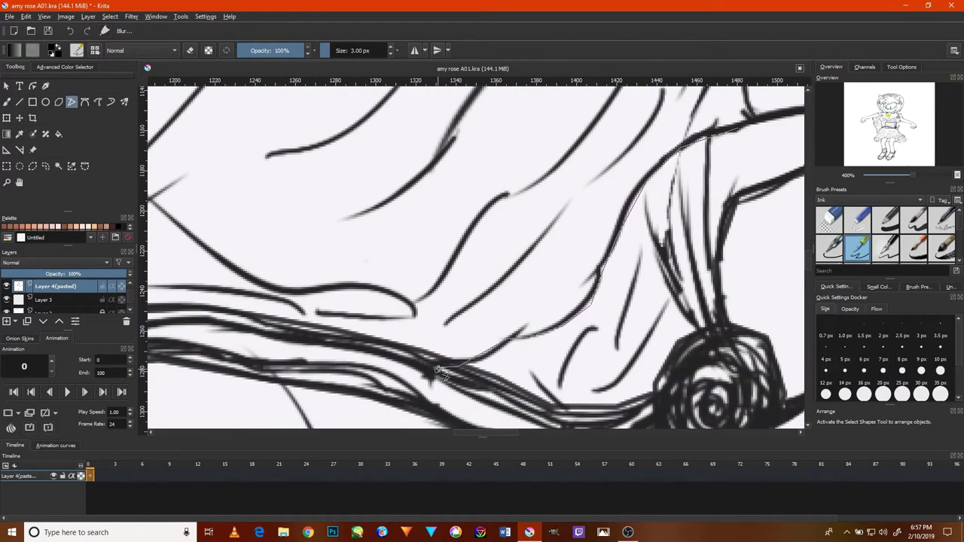
pyautogui.moveTo(455, 365); pyautogui.dragTo(456, 365)
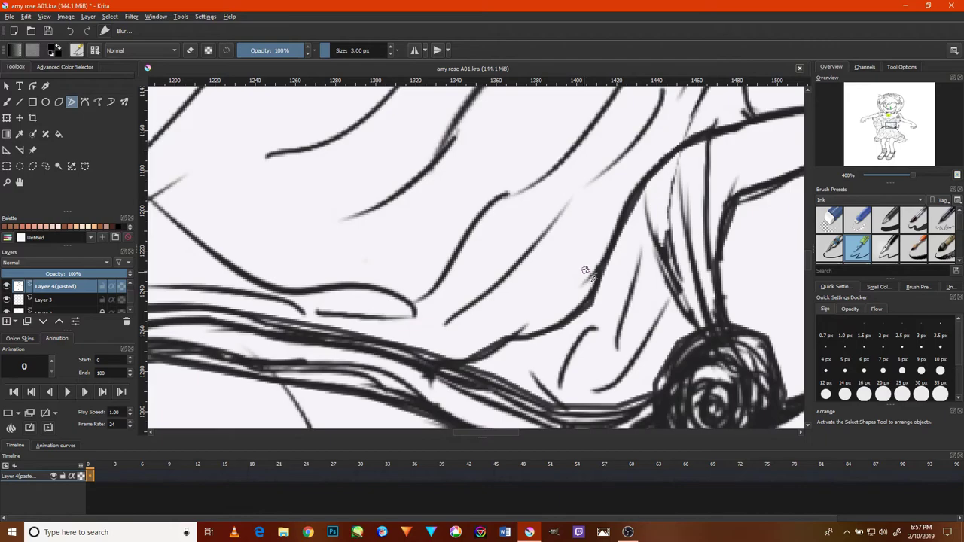
pyautogui.scroll(-3, 602, 280)
pyautogui.scroll(-1, 602, 280)
# Zoom in on the chest and start a Bezier ink line at the shoulder brooch edge.
pyautogui.scroll(1, 632, 262)
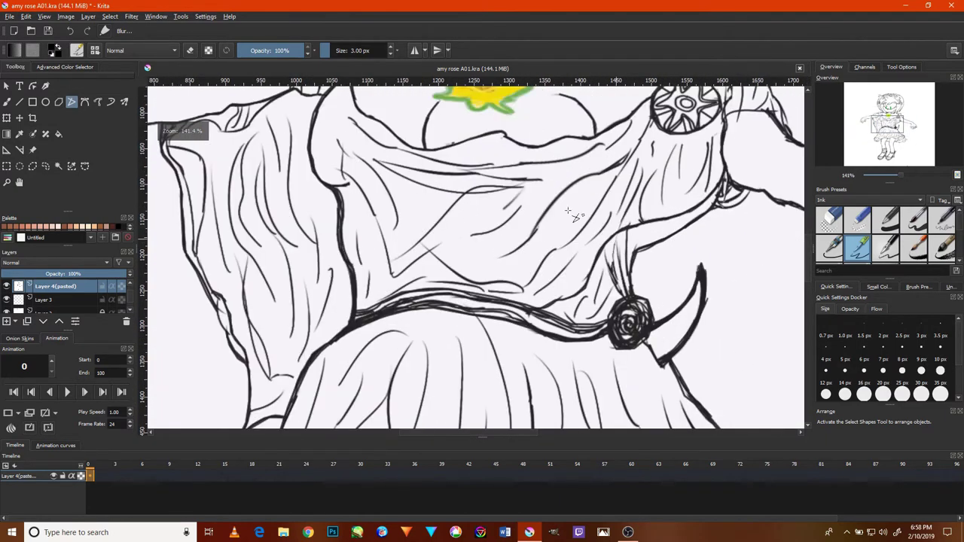
pyautogui.moveTo(570, 106)
pyautogui.mouseDown()
pyautogui.moveTo(510, 312)
pyautogui.moveTo(600, 270)
pyautogui.mouseUp()
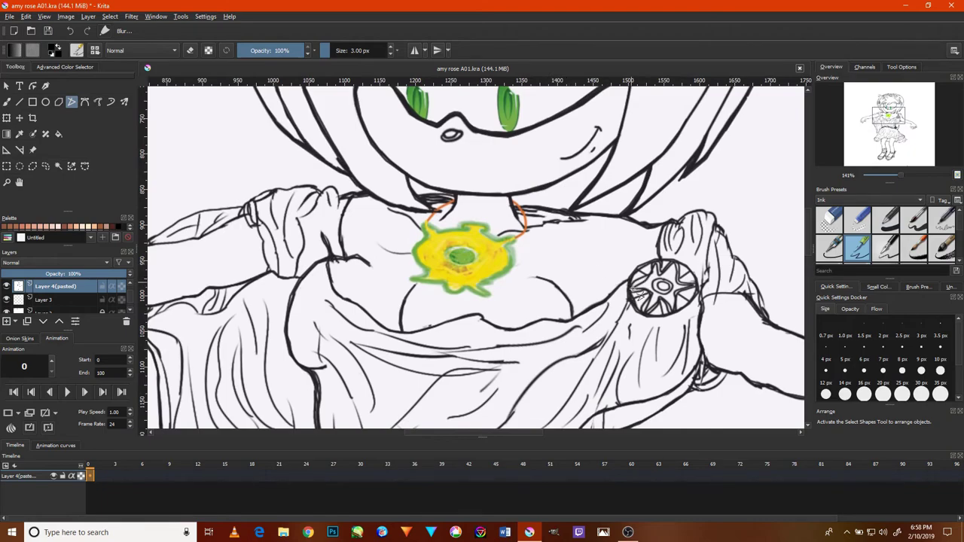
pyautogui.scroll(-1, 637, 294)
pyautogui.scroll(-2, 640, 286)
pyautogui.scroll(6, 640, 283)
pyautogui.scroll(1, 643, 271)
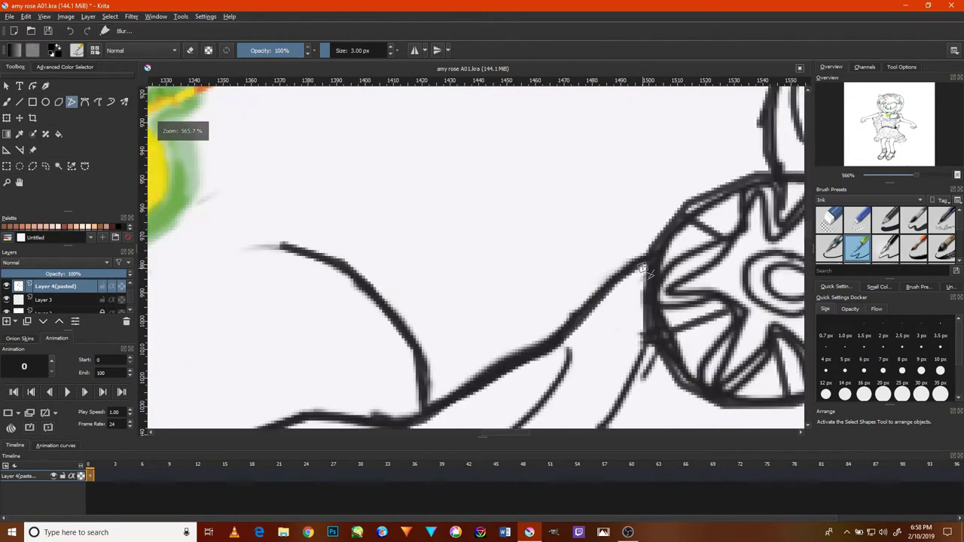
pyautogui.click(645, 263)
pyautogui.click(555, 355)
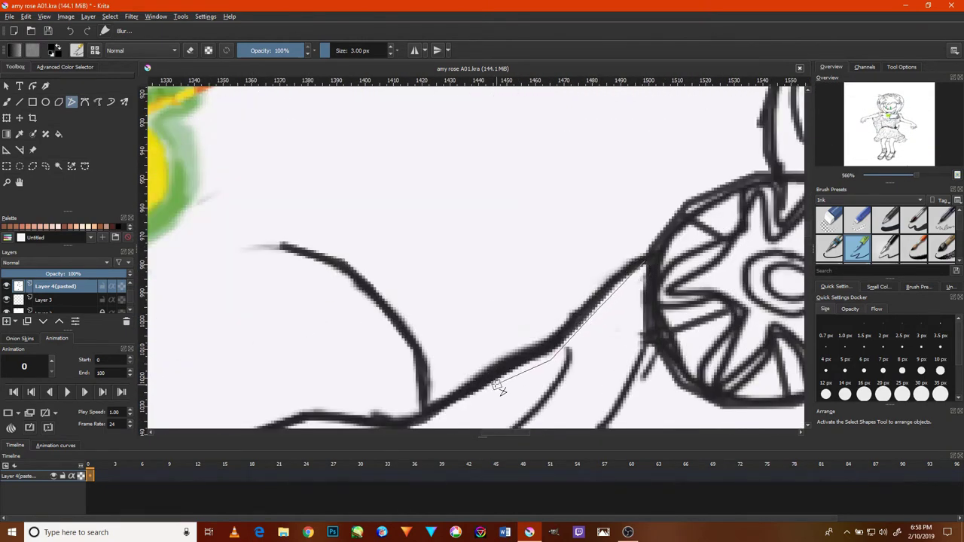
# Trace the first line across the chest contour and up toward the neck, then finish it.
pyautogui.moveTo(470, 399); pyautogui.dragTo(625, 260)
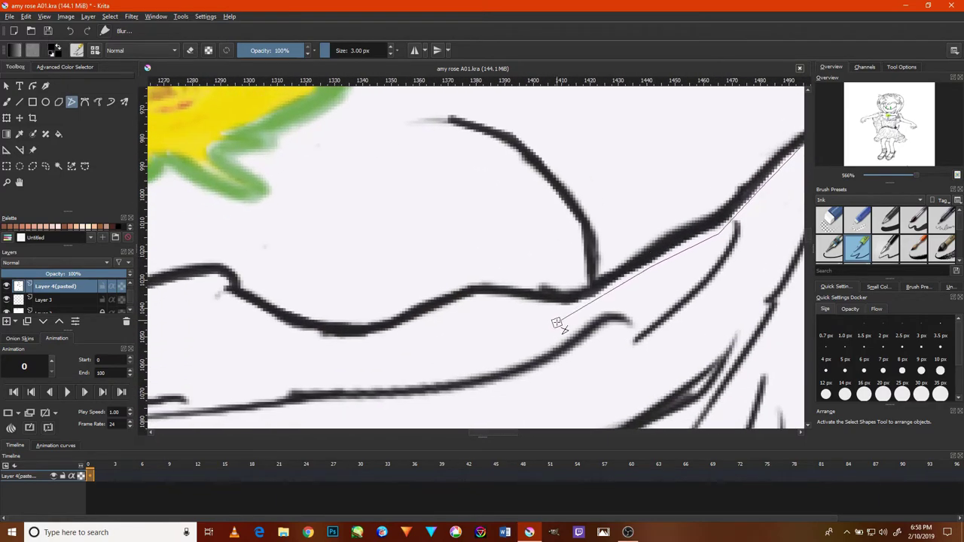
pyautogui.click(555, 308)
pyautogui.click(479, 298)
pyautogui.click(393, 332)
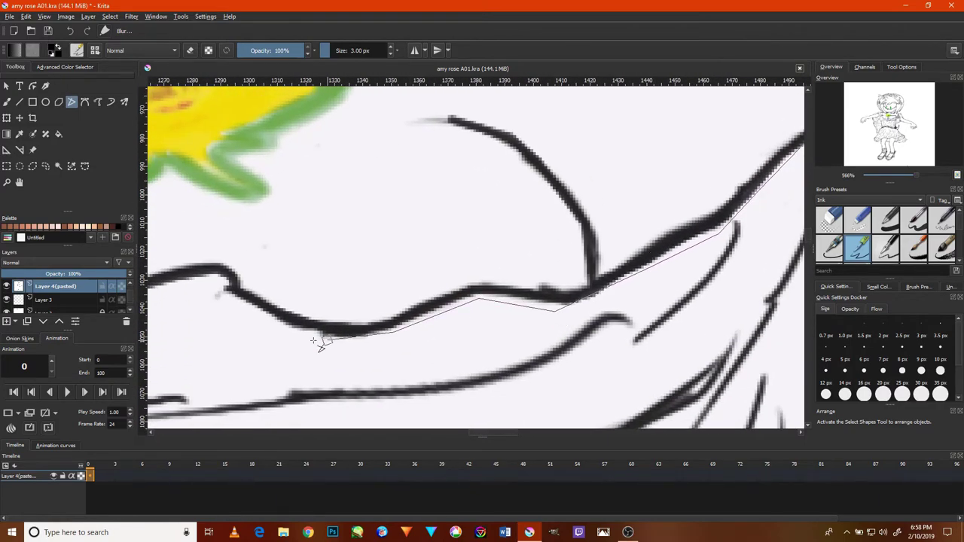
pyautogui.click(298, 336)
pyautogui.click(221, 283)
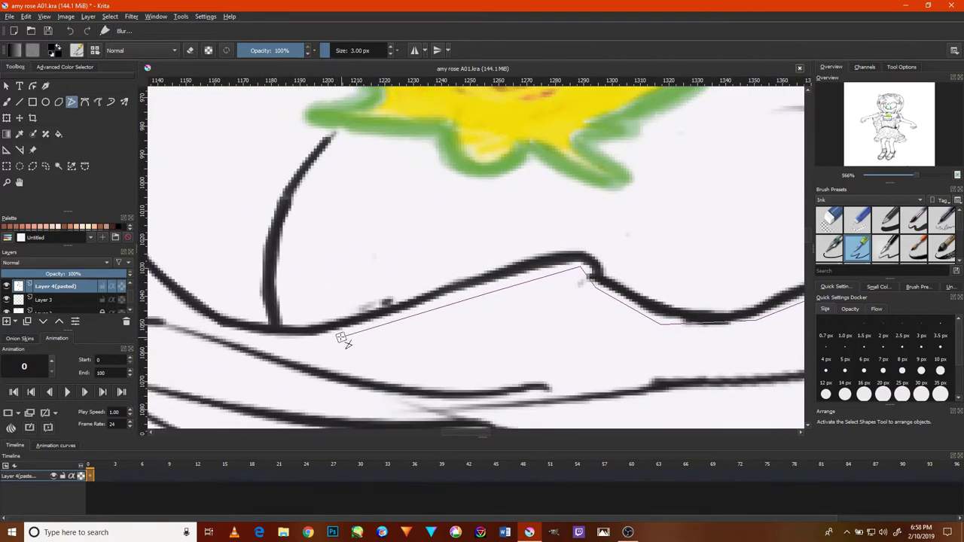
pyautogui.click(338, 334)
pyautogui.click(253, 336)
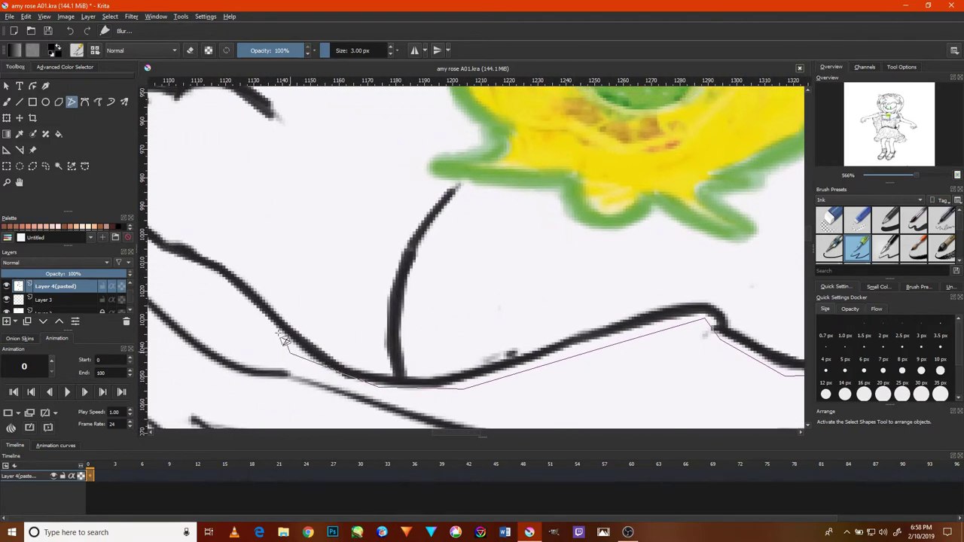
pyautogui.click(222, 280)
pyautogui.click(309, 343)
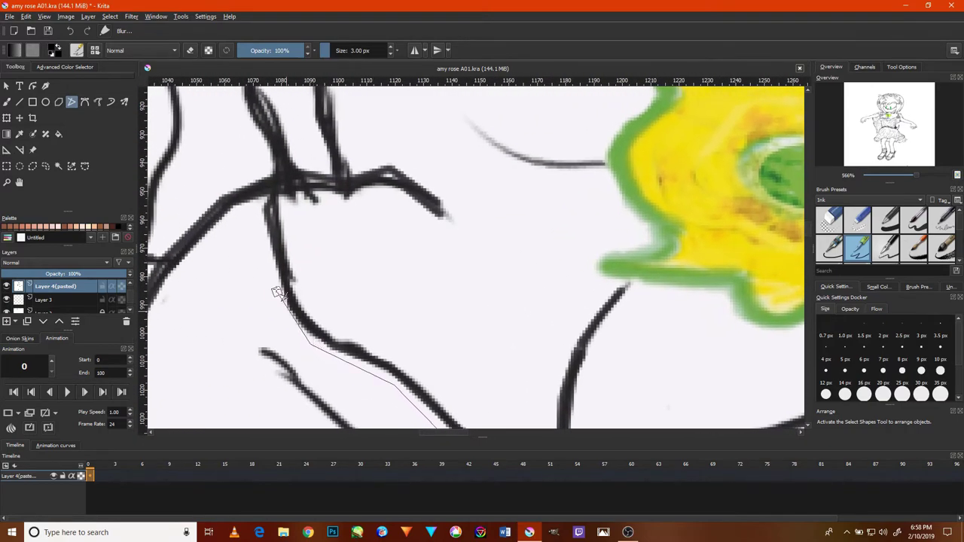
pyautogui.click(275, 286)
pyautogui.click(261, 224)
pyautogui.doubleClick(269, 216)
# Reframe the chest and begin a second line along the doubled chest contour.
pyautogui.press('1')
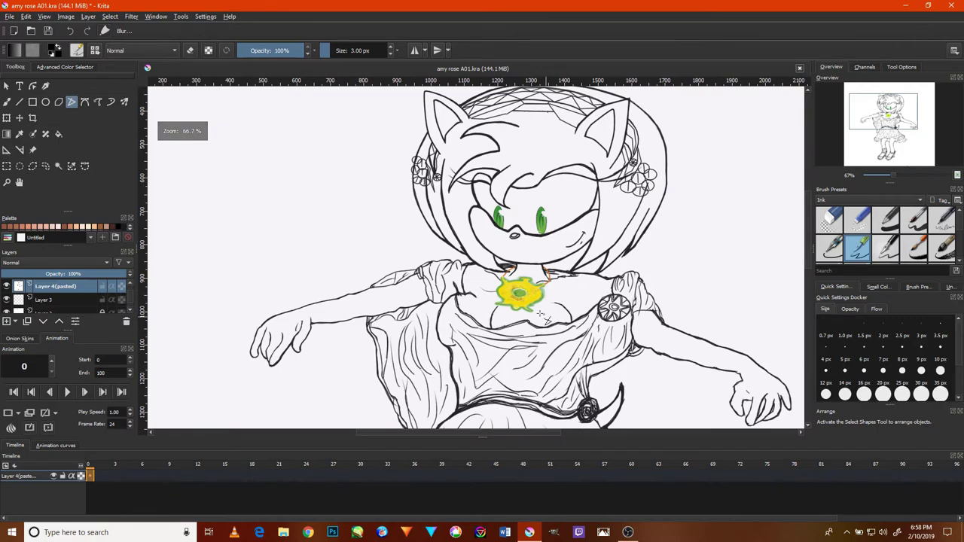
pyautogui.scroll(1, 539, 316)
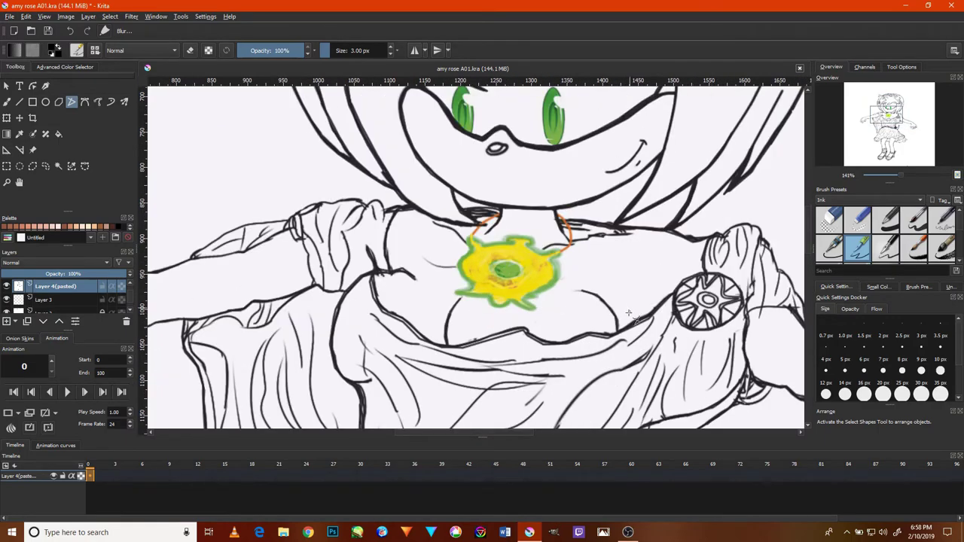
pyautogui.scroll(1, 636, 322)
pyautogui.scroll(2, 704, 300)
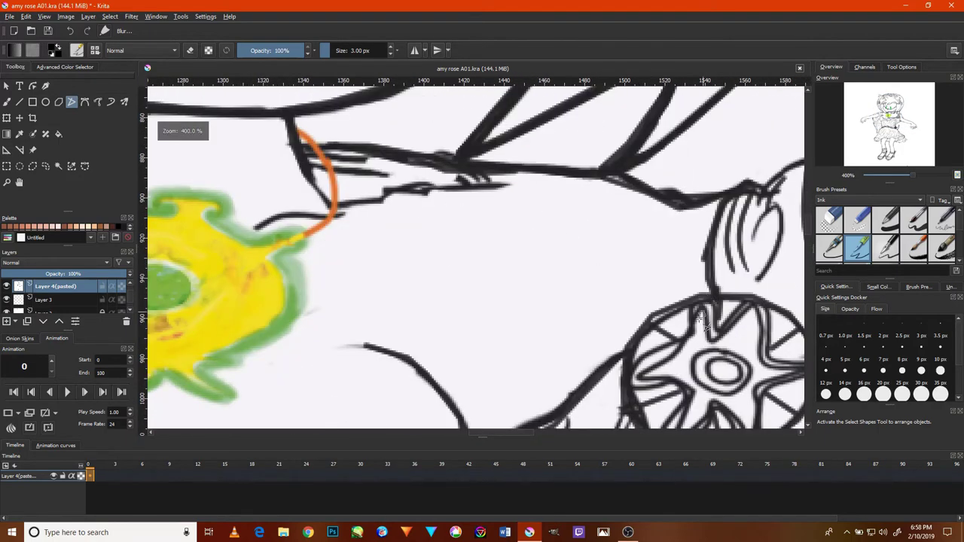
pyautogui.scroll(-2, 701, 317)
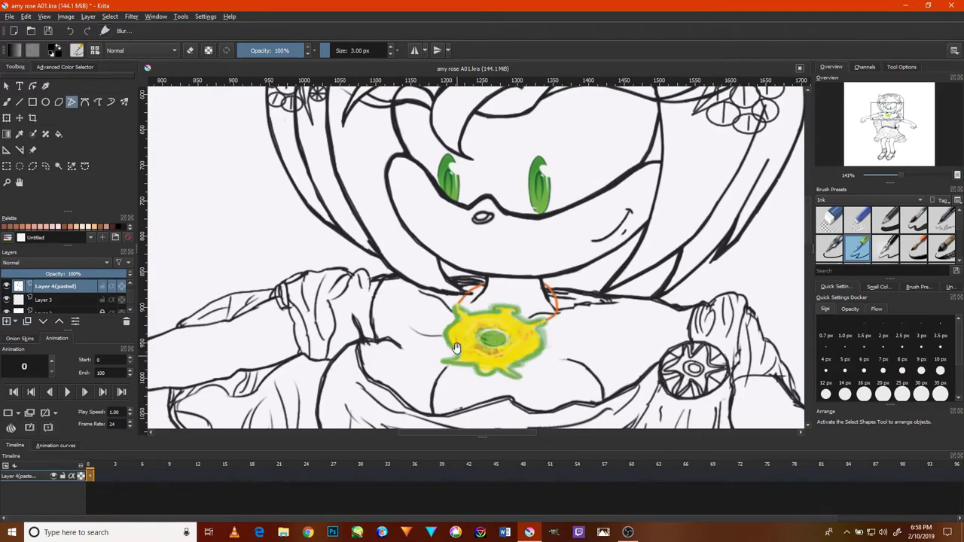
pyautogui.moveTo(455, 347); pyautogui.dragTo(612, 221)
pyautogui.scroll(-1, 512, 260)
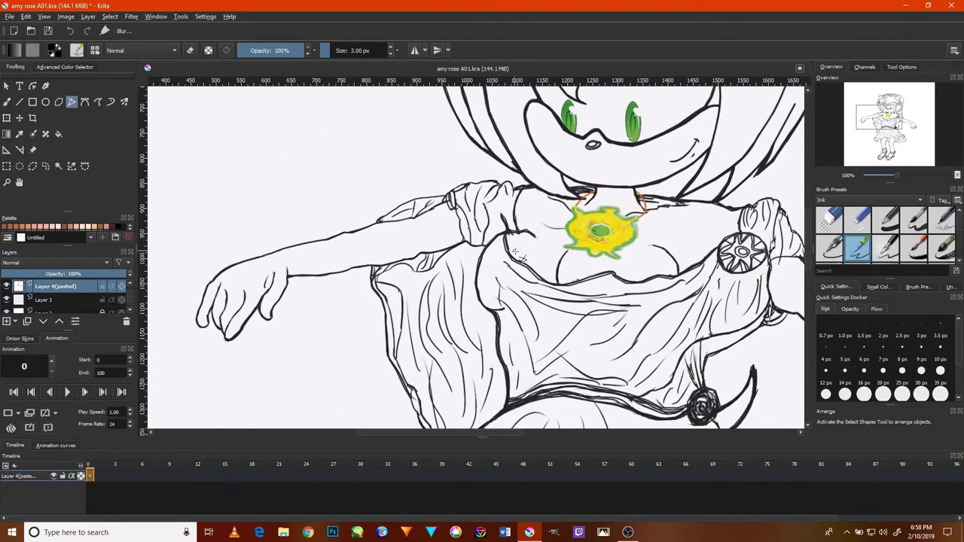
pyautogui.scroll(5, 501, 249)
pyautogui.scroll(1, 490, 232)
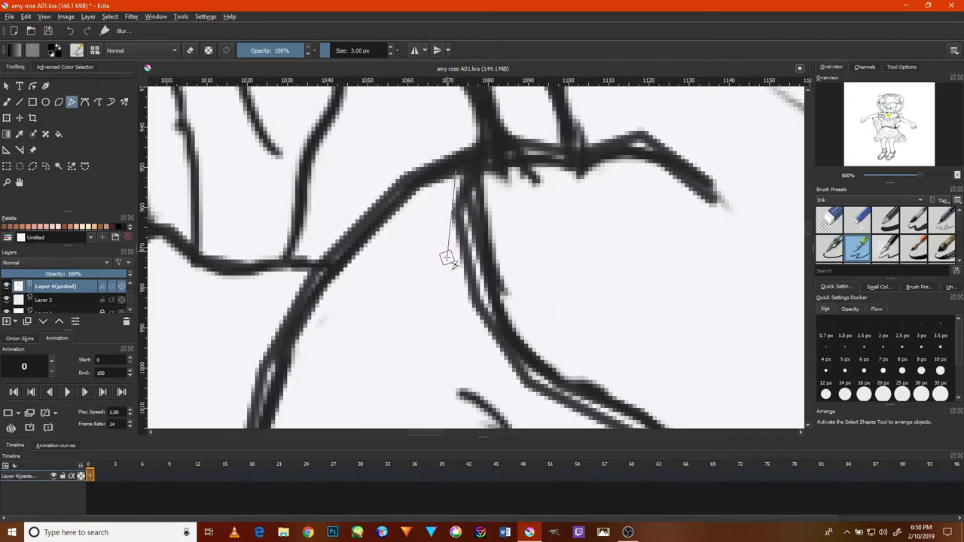
pyautogui.click(449, 263)
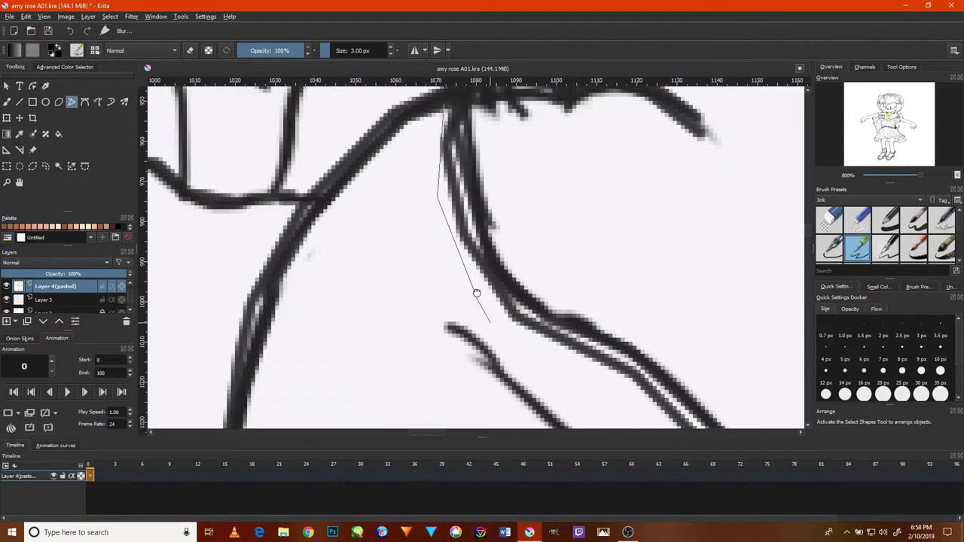
pyautogui.click(482, 294)
pyautogui.click(553, 312)
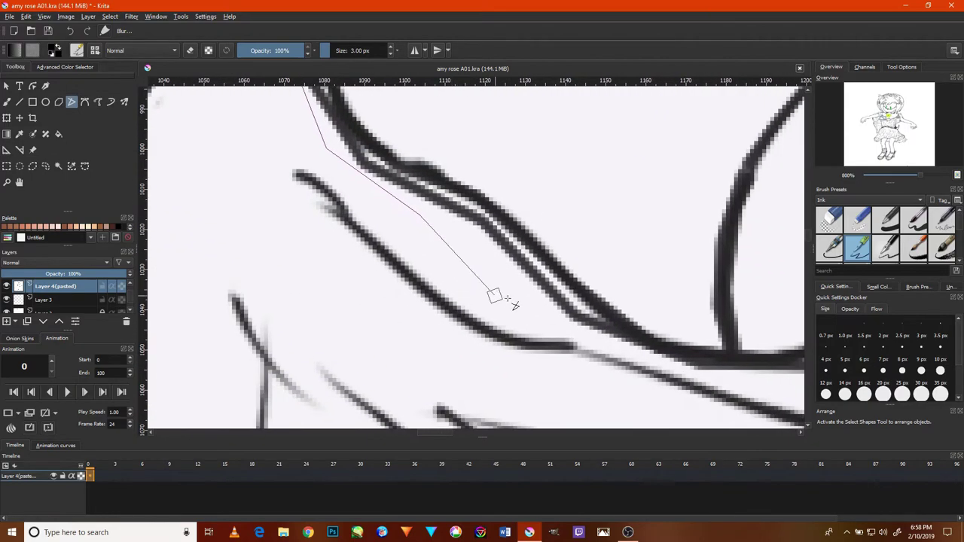
pyautogui.click(582, 339)
# Carry the second chest line along the bodice edge to the brooch and finish it.
pyautogui.click(684, 379)
pyautogui.click(635, 303)
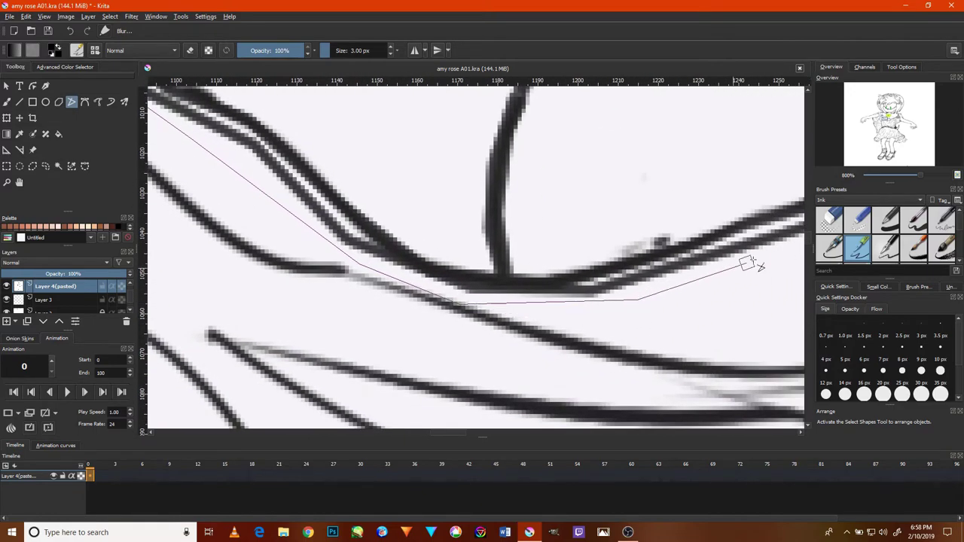
pyautogui.click(753, 263)
pyautogui.click(678, 308)
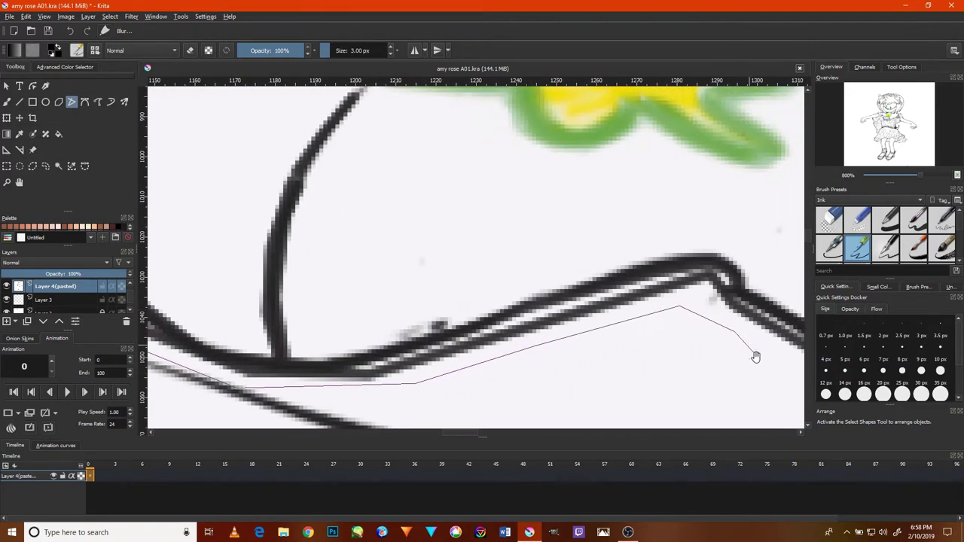
pyautogui.click(666, 331)
pyautogui.click(551, 395)
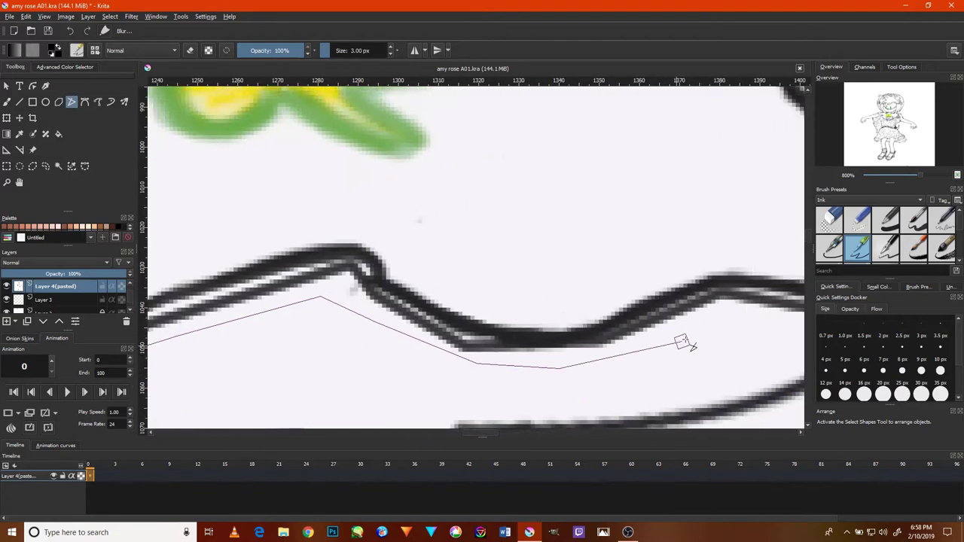
pyautogui.click(535, 340)
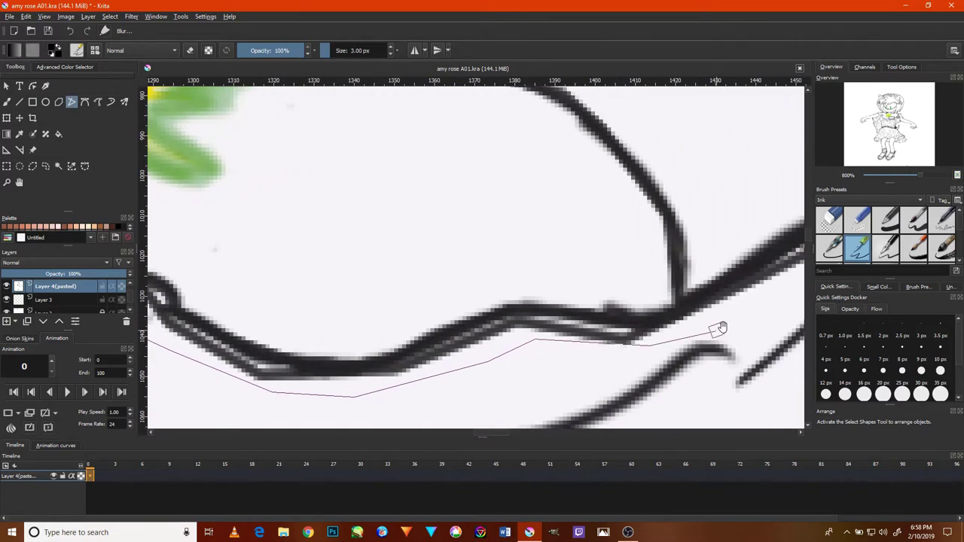
pyautogui.moveTo(720, 327)
pyautogui.mouseDown()
pyautogui.moveTo(631, 333)
pyautogui.moveTo(594, 367)
pyautogui.mouseUp()
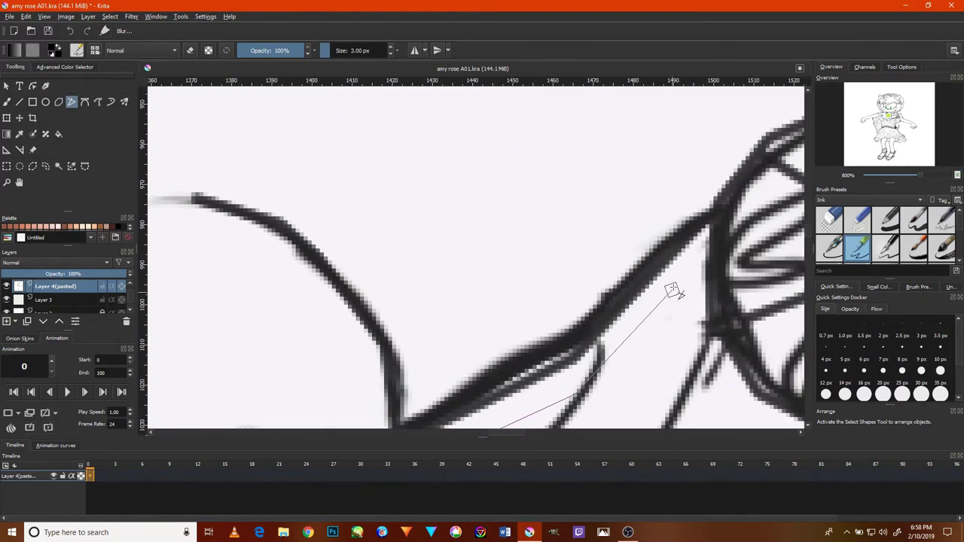
pyautogui.click(708, 224)
pyautogui.doubleClick(667, 296)
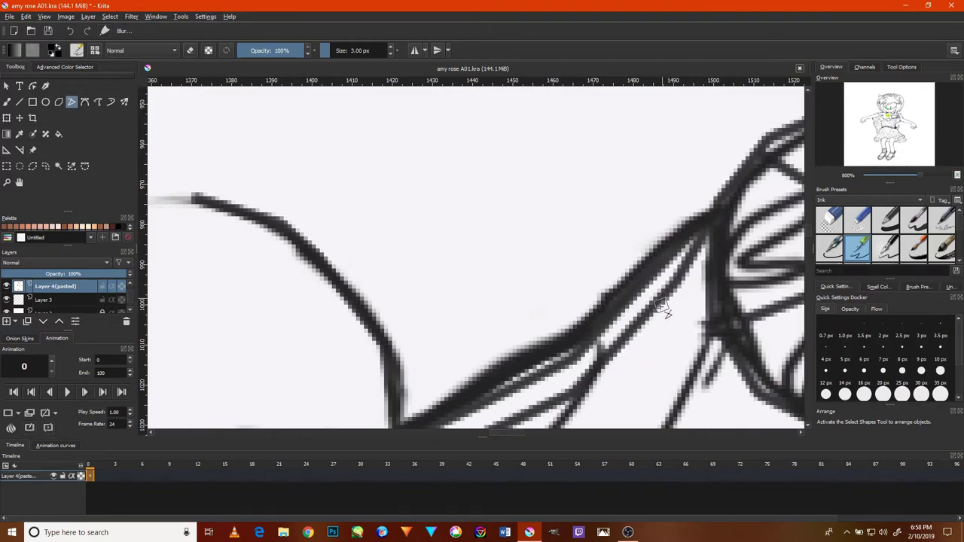
pyautogui.scroll(-3, 670, 305)
pyautogui.scroll(-4, 670, 305)
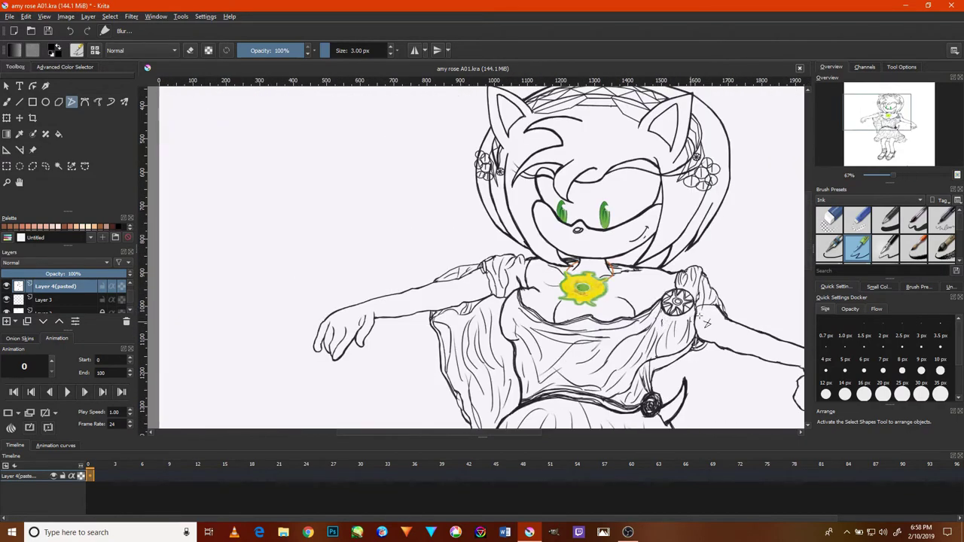
pyautogui.scroll(3, 663, 322)
# Ink the first spoke lines inside the brooch's lower rim and inner circle.
pyautogui.scroll(2, 640, 316)
pyautogui.scroll(2, 587, 309)
pyautogui.click(546, 324)
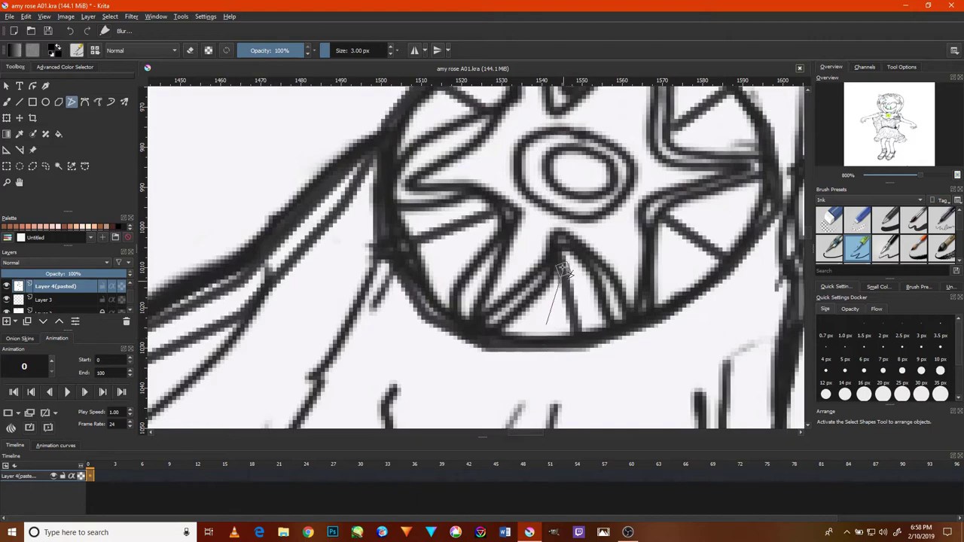
pyautogui.click(552, 264)
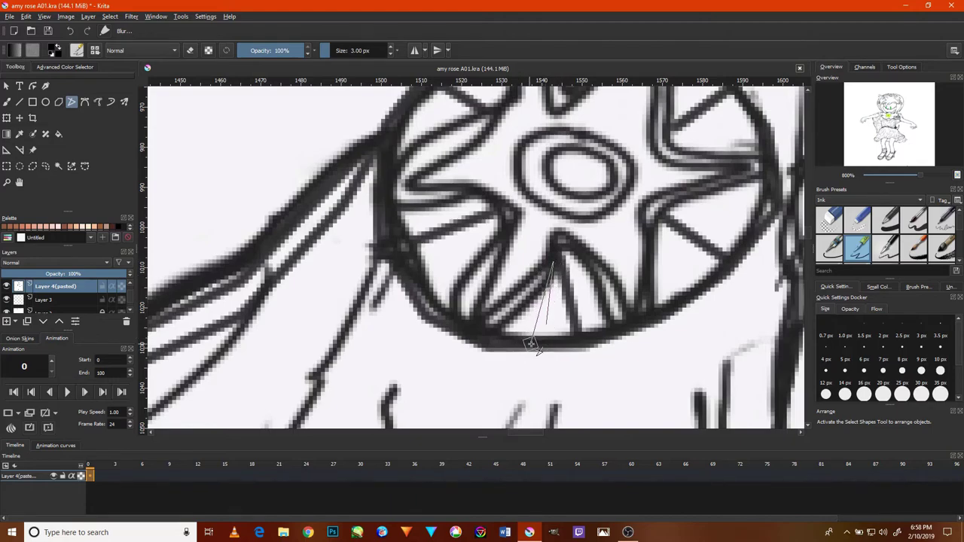
pyautogui.doubleClick(536, 343)
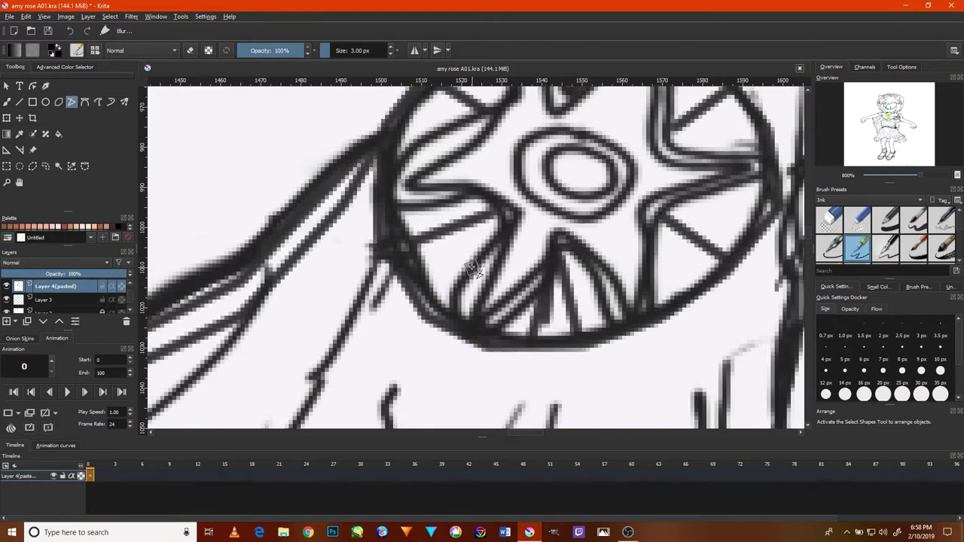
pyautogui.moveTo(570, 219); pyautogui.dragTo(518, 269)
pyautogui.click(495, 264)
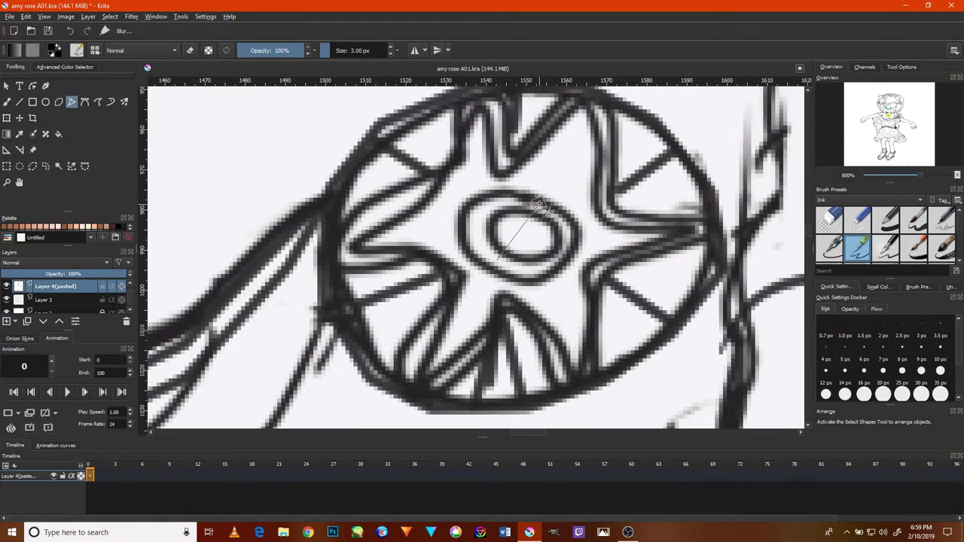
pyautogui.click(499, 217)
pyautogui.doubleClick(546, 250)
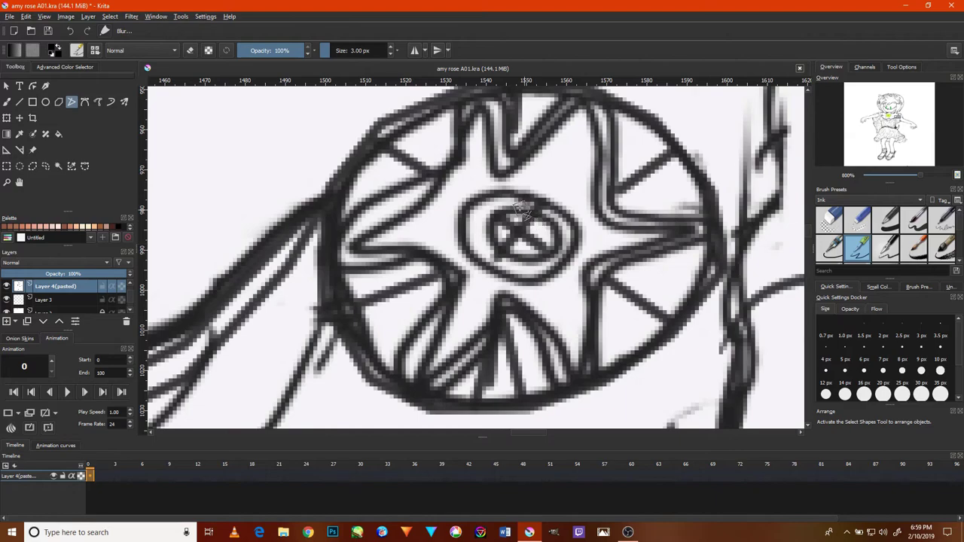
# Add cross lines and detail strokes through and below the brooch centre.
pyautogui.click(501, 232)
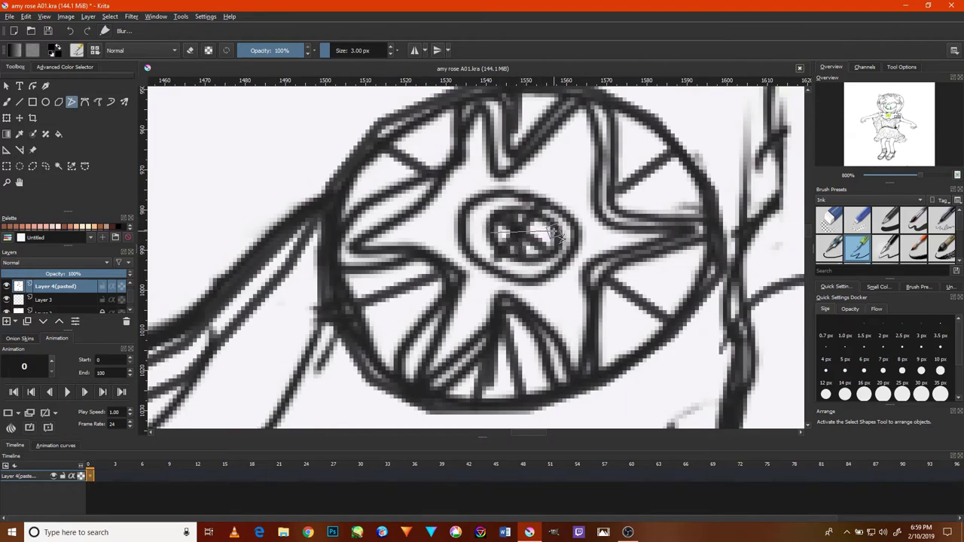
pyautogui.doubleClick(536, 232)
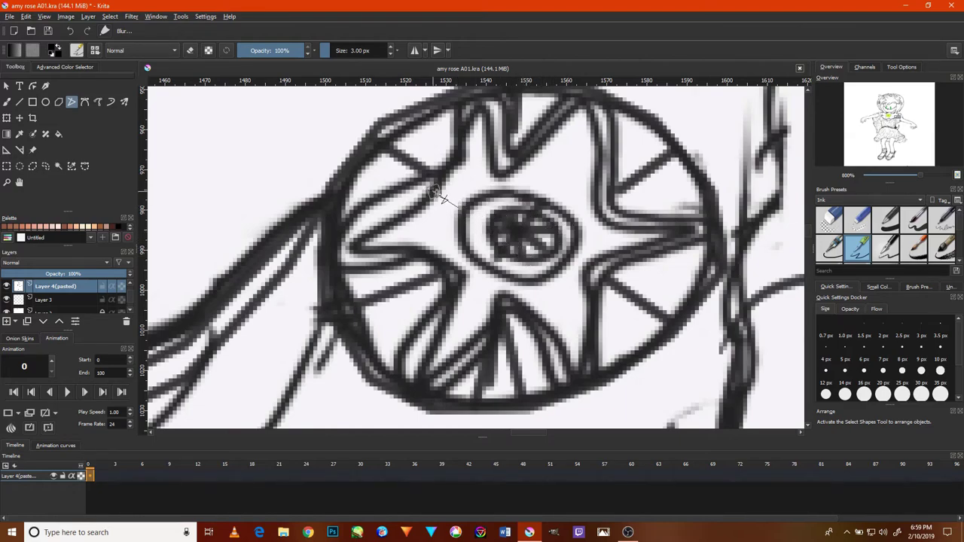
pyautogui.doubleClick(435, 190)
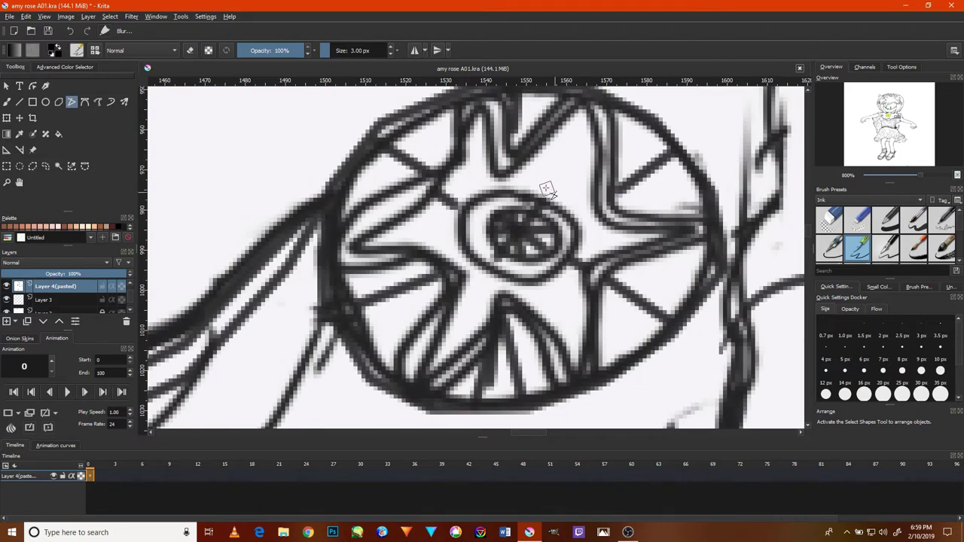
pyautogui.doubleClick(523, 197)
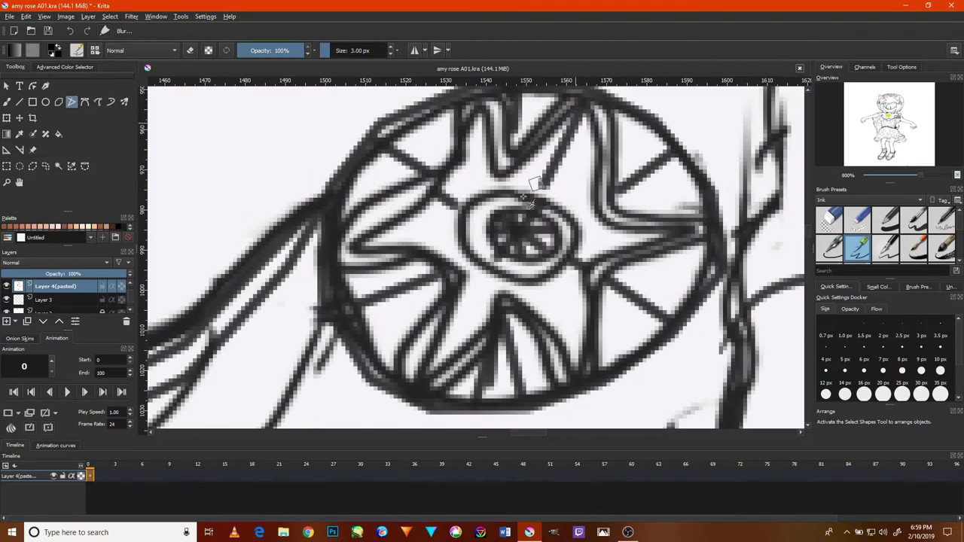
pyautogui.click(482, 273)
pyautogui.doubleClick(435, 370)
pyautogui.click(458, 243)
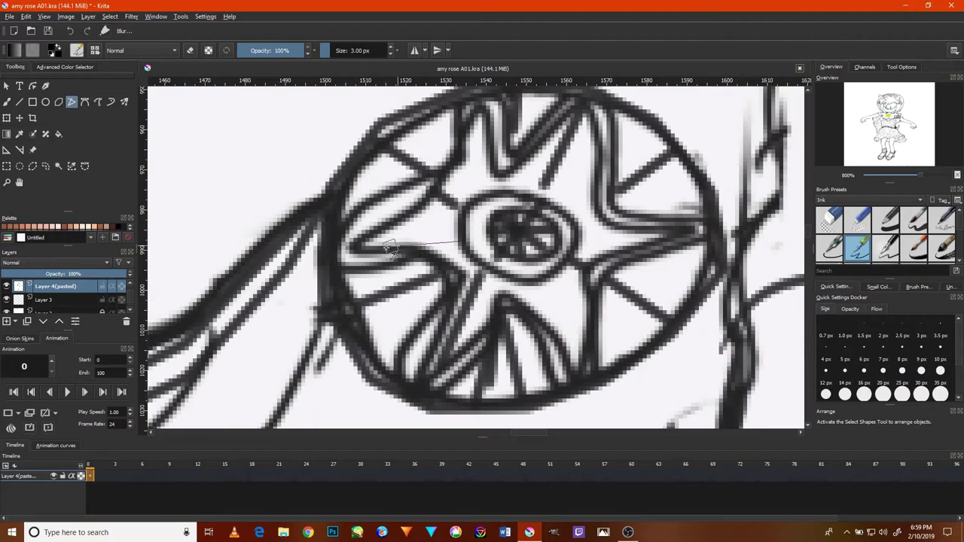
pyautogui.doubleClick(350, 245)
pyautogui.click(536, 275)
pyautogui.doubleClick(570, 356)
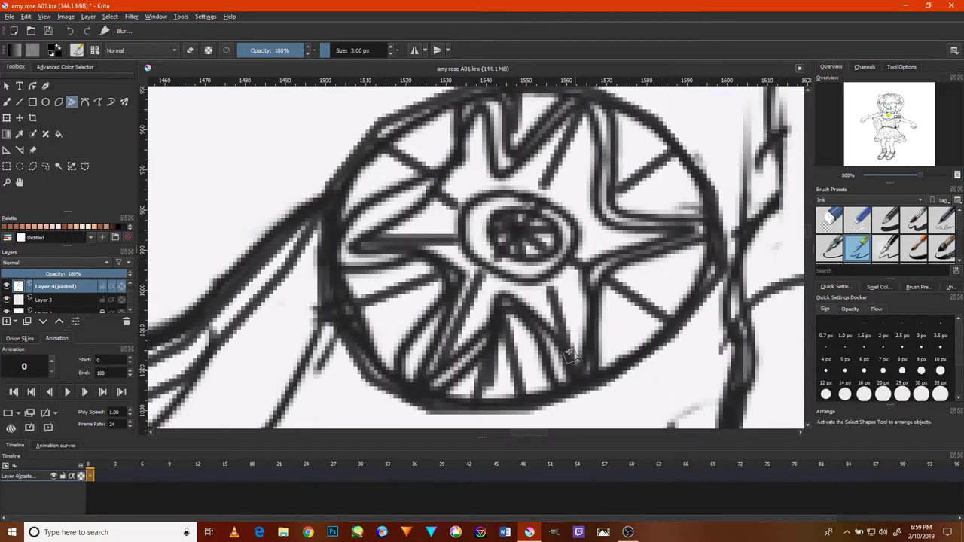
# Ink more spokes above the centre and on the right side out to the brooch rim.
pyautogui.click(490, 186)
pyautogui.doubleClick(470, 109)
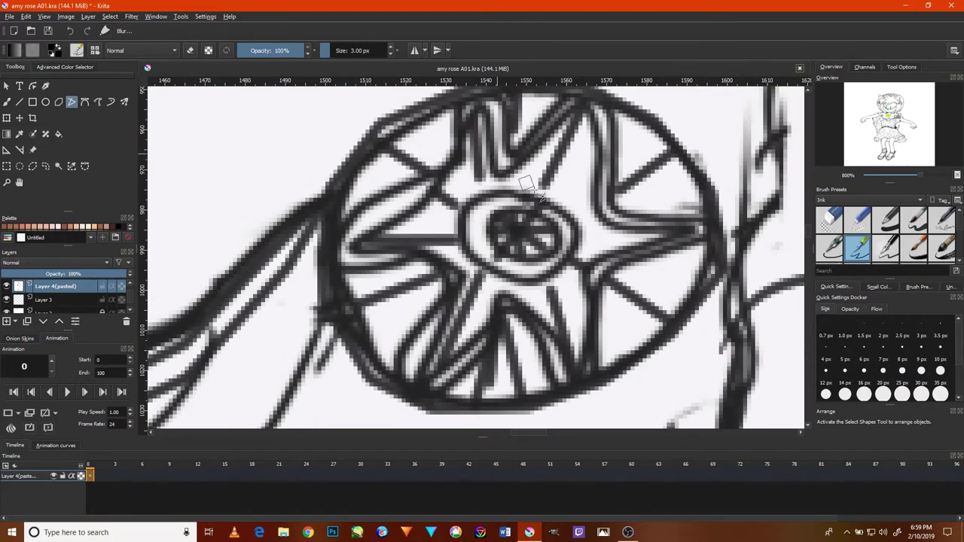
pyautogui.click(586, 232)
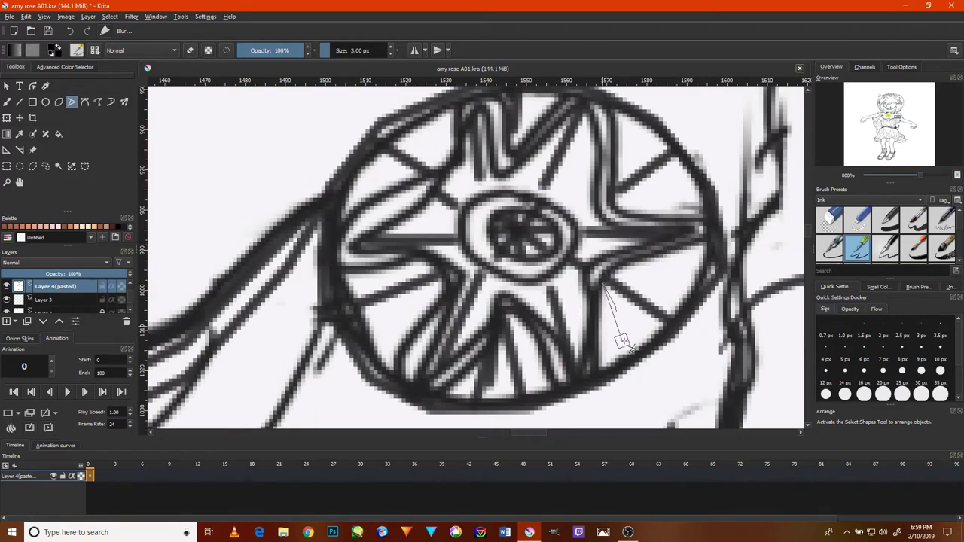
pyautogui.moveTo(635, 354); pyautogui.dragTo(607, 301)
pyautogui.moveTo(632, 348)
pyautogui.mouseDown()
pyautogui.moveTo(646, 288)
pyautogui.moveTo(705, 257)
pyautogui.mouseUp()
pyautogui.moveTo(619, 160); pyautogui.dragTo(646, 114)
pyautogui.moveTo(631, 197); pyautogui.dragTo(699, 190)
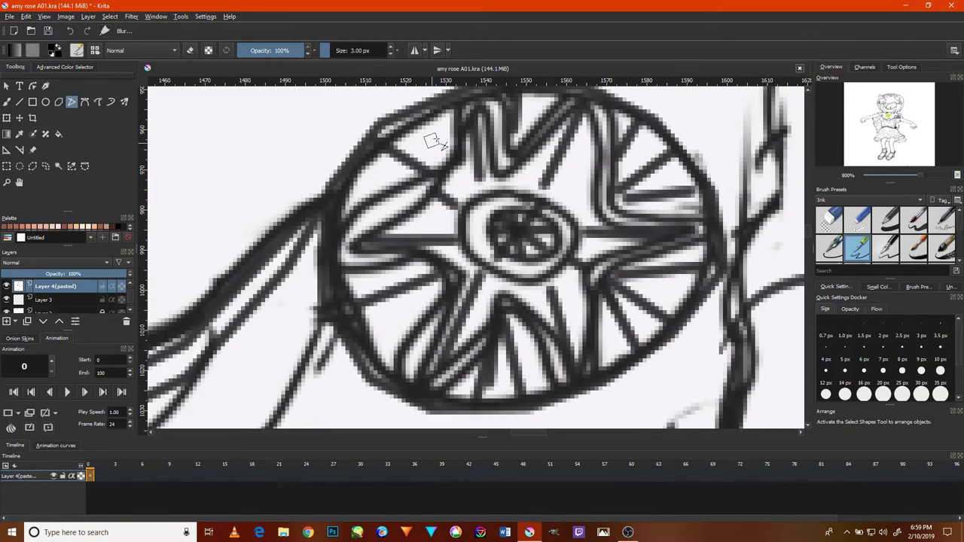
pyautogui.moveTo(448, 107)
pyautogui.mouseDown()
pyautogui.moveTo(425, 158)
pyautogui.moveTo(350, 176)
pyautogui.mouseUp()
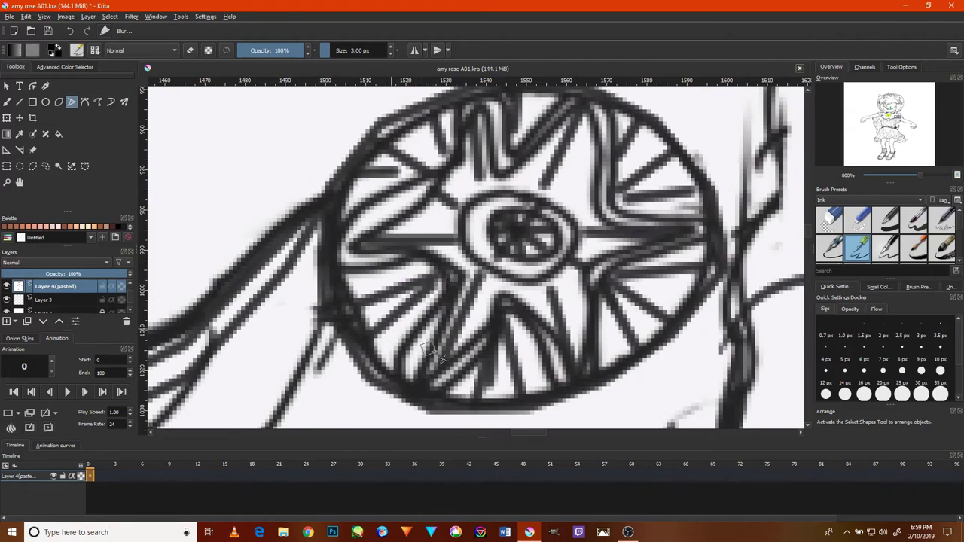
# Zoom out and frame the left arm where it meets the puffed sleeve at about 566%.
pyautogui.scroll(-2, 497, 366)
pyautogui.scroll(-4, 502, 363)
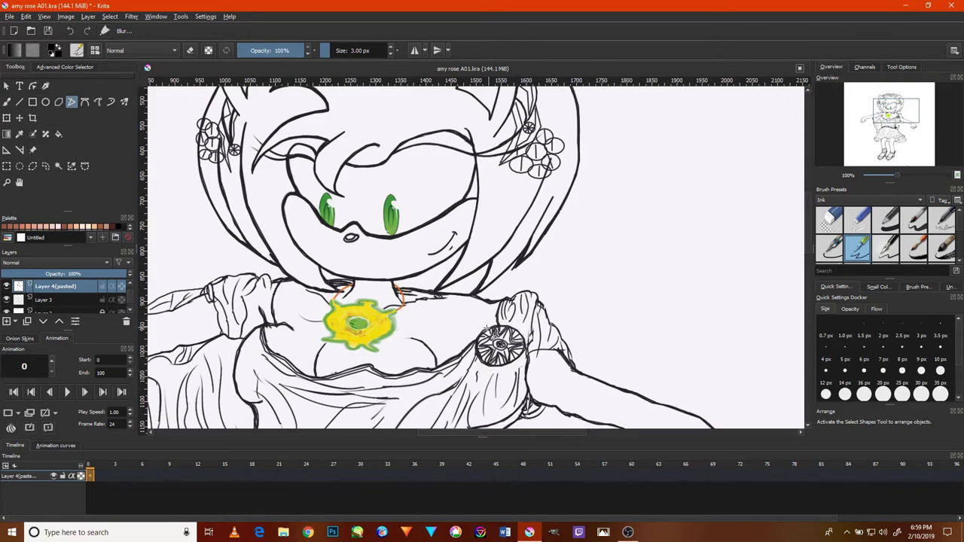
pyautogui.moveTo(476, 314)
pyautogui.mouseDown()
pyautogui.moveTo(508, 310)
pyautogui.moveTo(518, 289)
pyautogui.moveTo(495, 209)
pyautogui.moveTo(519, 377)
pyautogui.mouseUp()
pyautogui.moveTo(512, 195); pyautogui.dragTo(535, 354)
pyautogui.moveTo(527, 226); pyautogui.dragTo(548, 302)
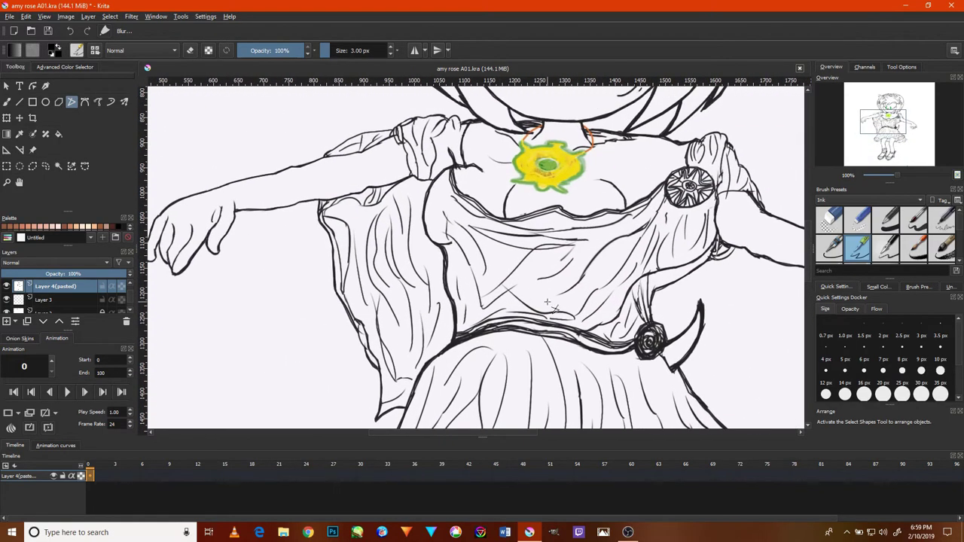
pyautogui.scroll(-2, 579, 333)
pyautogui.scroll(-2, 579, 333)
pyautogui.scroll(4, 528, 301)
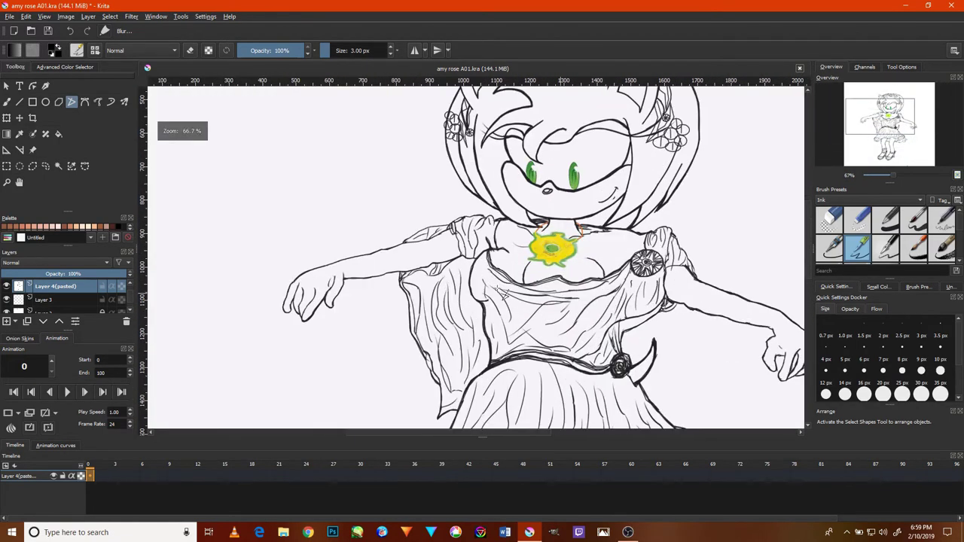
pyautogui.scroll(2, 391, 260)
pyautogui.scroll(2, 452, 256)
pyautogui.scroll(2, 618, 250)
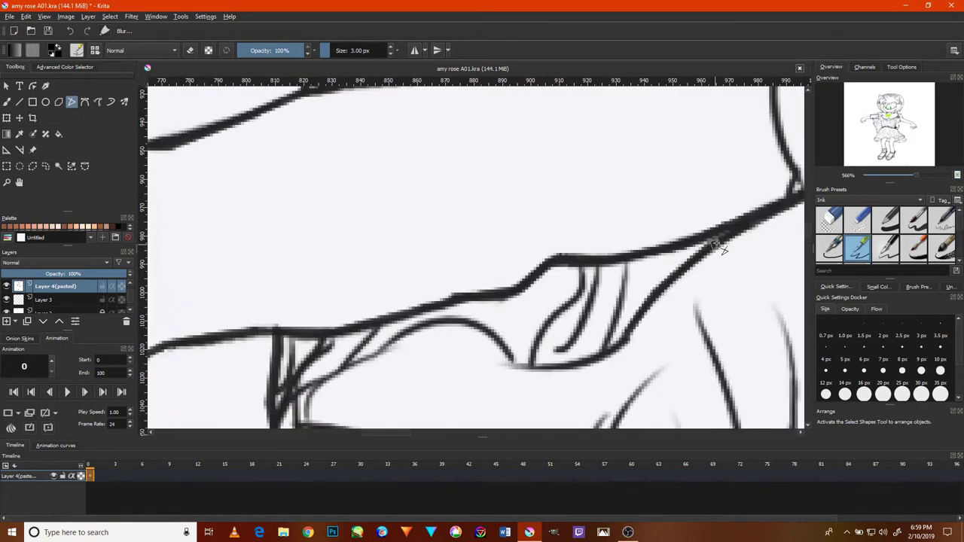
# Stroke a fresh ink line along the arm's upper edge.
pyautogui.moveTo(725, 233)
pyautogui.mouseDown()
pyautogui.moveTo(572, 262)
pyautogui.moveTo(523, 296)
pyautogui.mouseUp()
pyautogui.moveTo(557, 325); pyautogui.dragTo(574, 310)
pyautogui.scroll(-2, 577, 312)
pyautogui.scroll(-1, 585, 310)
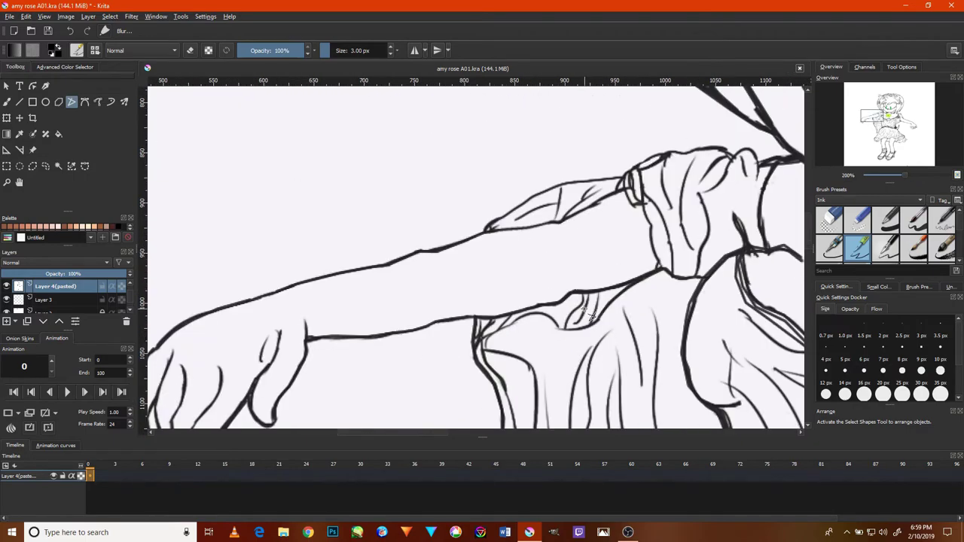
pyautogui.scroll(-1, 591, 315)
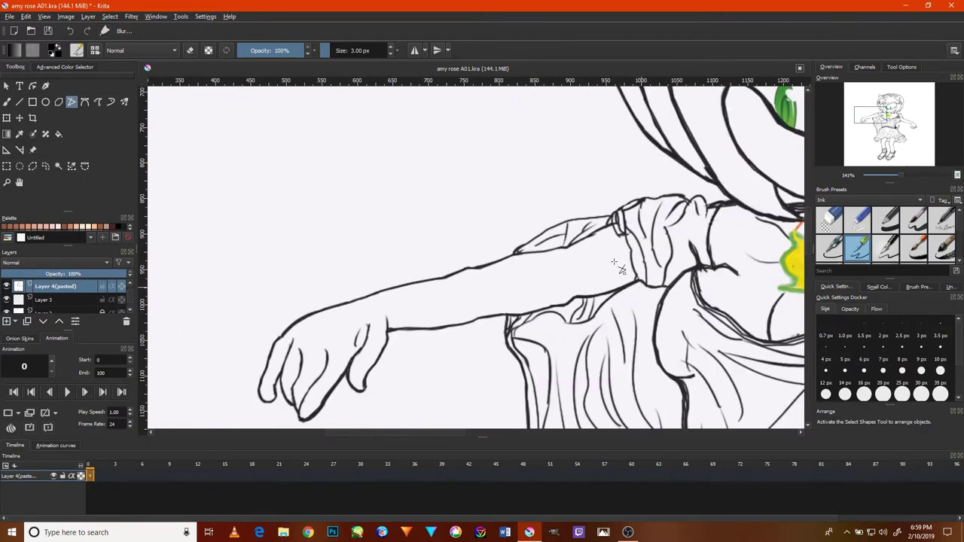
# Draw stabilized ink strokes along the forearm's upper contour up to the cuff band.
pyautogui.scroll(4, 603, 213)
pyautogui.moveTo(610, 256); pyautogui.dragTo(388, 366)
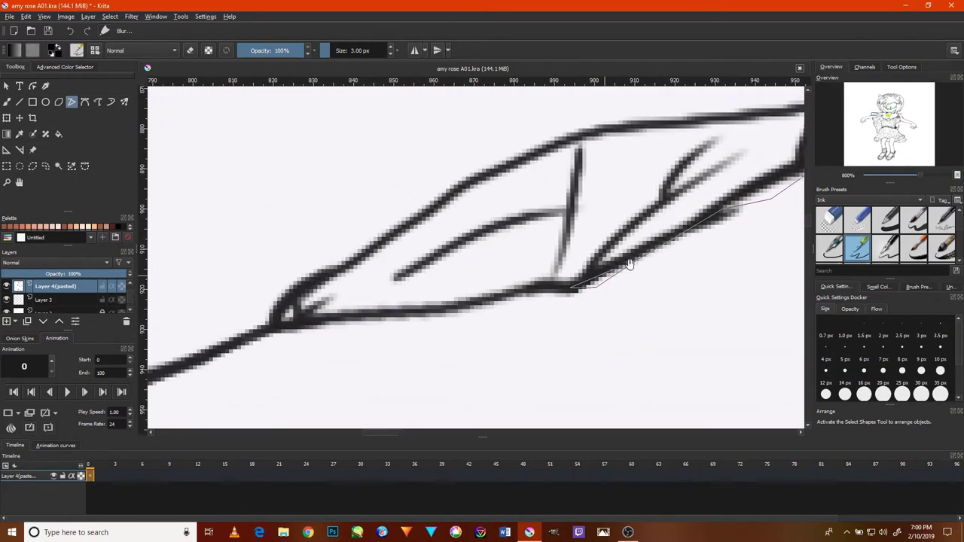
pyautogui.moveTo(388, 366)
pyautogui.mouseDown()
pyautogui.moveTo(331, 320)
pyautogui.moveTo(202, 361)
pyautogui.mouseUp()
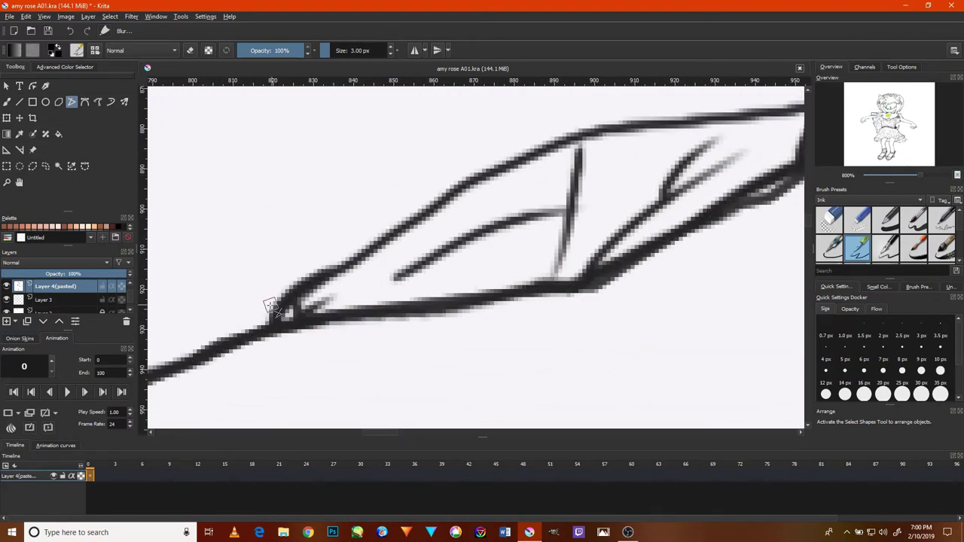
pyautogui.moveTo(270, 307); pyautogui.dragTo(454, 178)
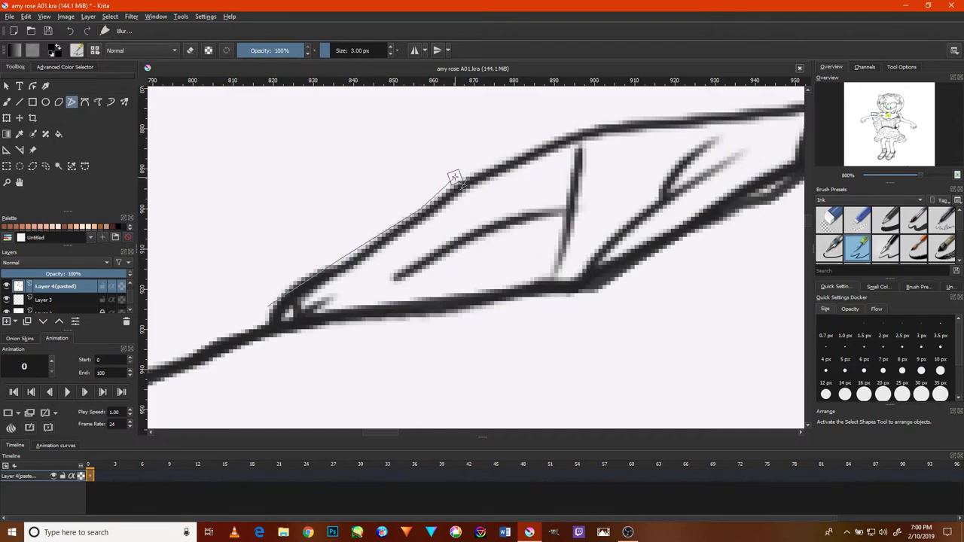
pyautogui.moveTo(454, 178)
pyautogui.mouseDown()
pyautogui.moveTo(488, 197)
pyautogui.moveTo(714, 180)
pyautogui.moveTo(712, 192)
pyautogui.mouseUp()
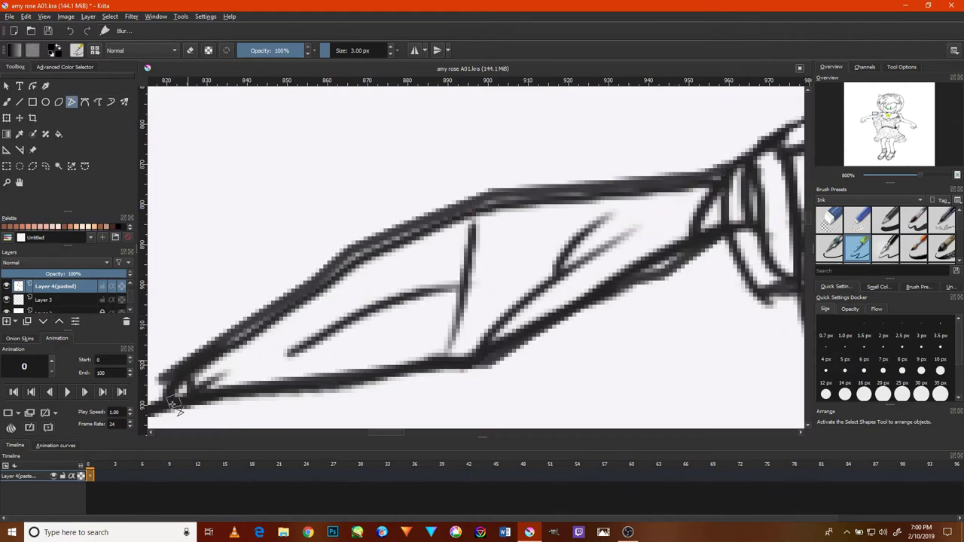
pyautogui.moveTo(158, 411)
pyautogui.mouseDown()
pyautogui.moveTo(183, 366)
pyautogui.moveTo(365, 248)
pyautogui.moveTo(564, 194)
pyautogui.moveTo(684, 189)
pyautogui.moveTo(722, 177)
pyautogui.moveTo(700, 198)
pyautogui.mouseUp()
# Zoom to the sleeve and ink a short straight line across the cuff.
pyautogui.scroll(-5, 689, 276)
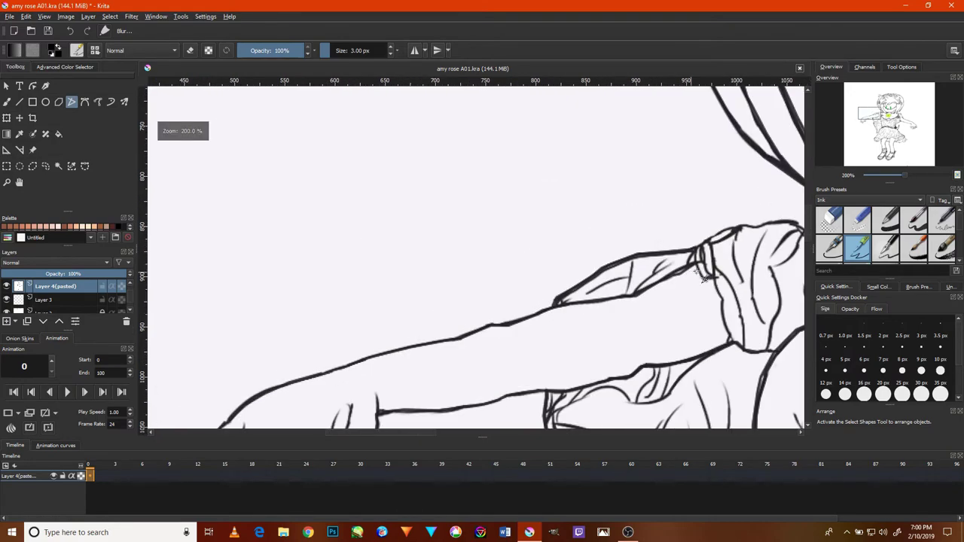
pyautogui.scroll(2, 693, 219)
pyautogui.scroll(2, 692, 324)
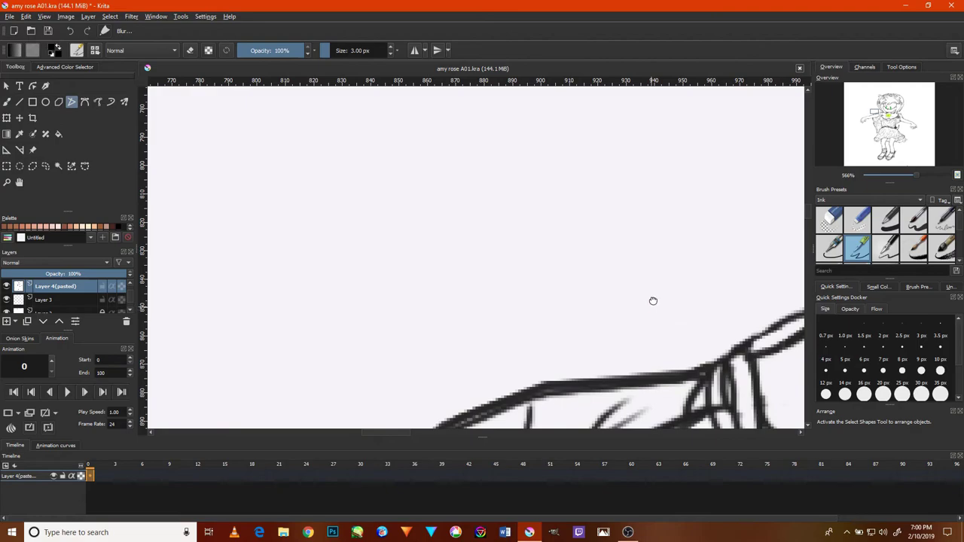
pyautogui.moveTo(653, 301); pyautogui.dragTo(527, 241)
pyautogui.scroll(4, 609, 308)
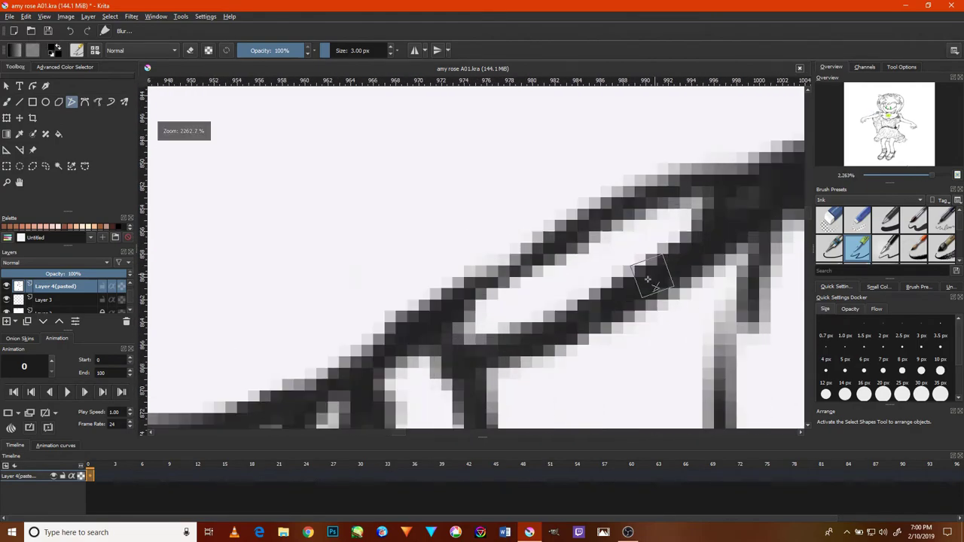
pyautogui.click(561, 320)
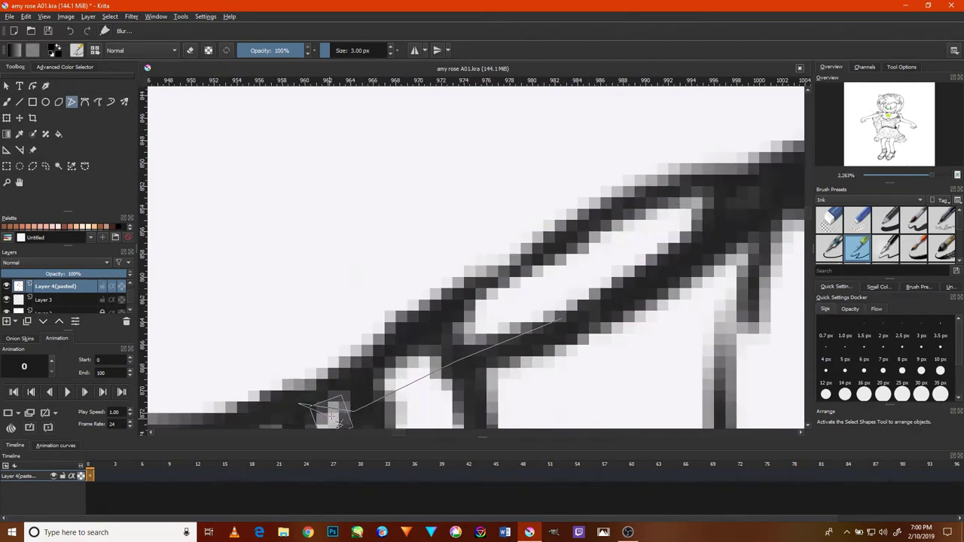
pyautogui.doubleClick(322, 407)
# Ink a smooth curve along the sleeve's top contour.
pyautogui.scroll(-3, 493, 340)
pyautogui.scroll(-2, 527, 324)
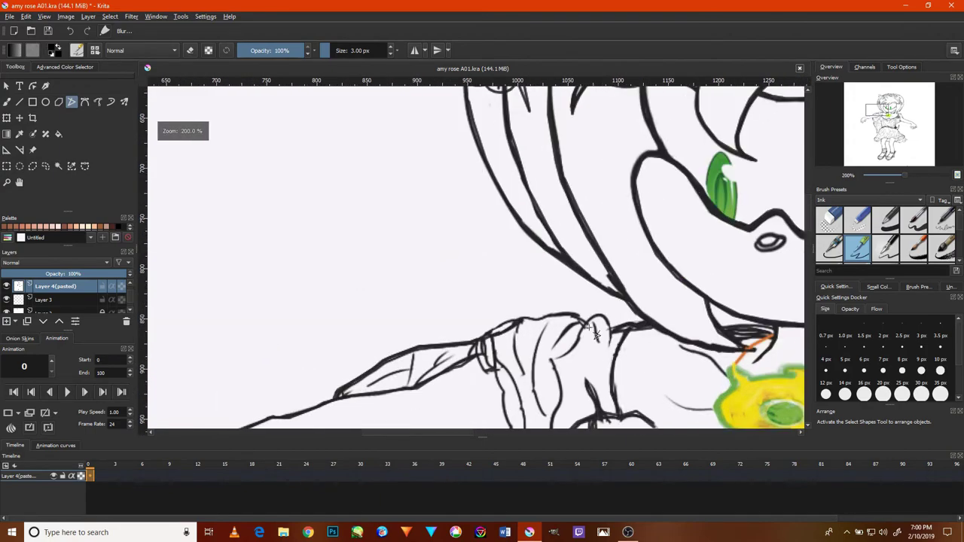
pyautogui.scroll(2, 572, 309)
pyautogui.click(570, 307)
pyautogui.click(536, 277)
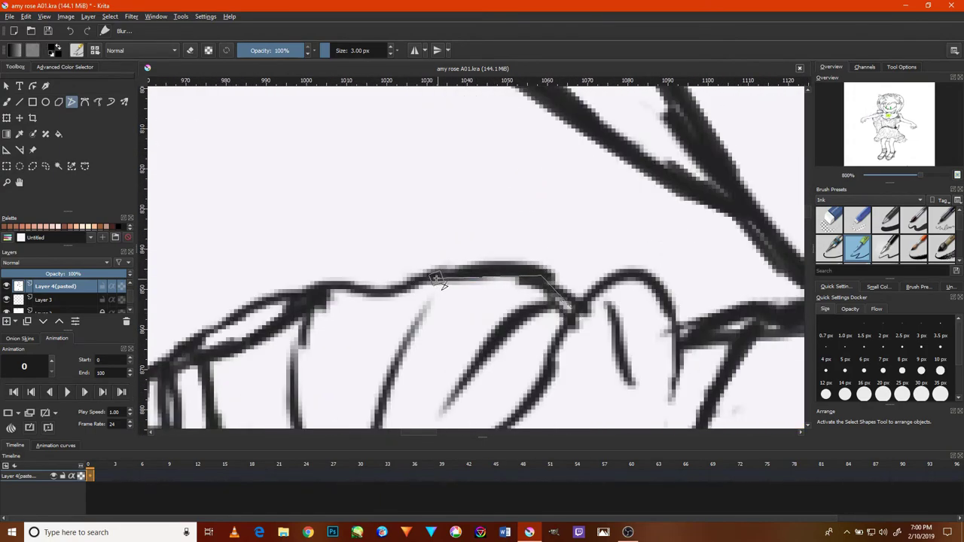
pyautogui.doubleClick(323, 294)
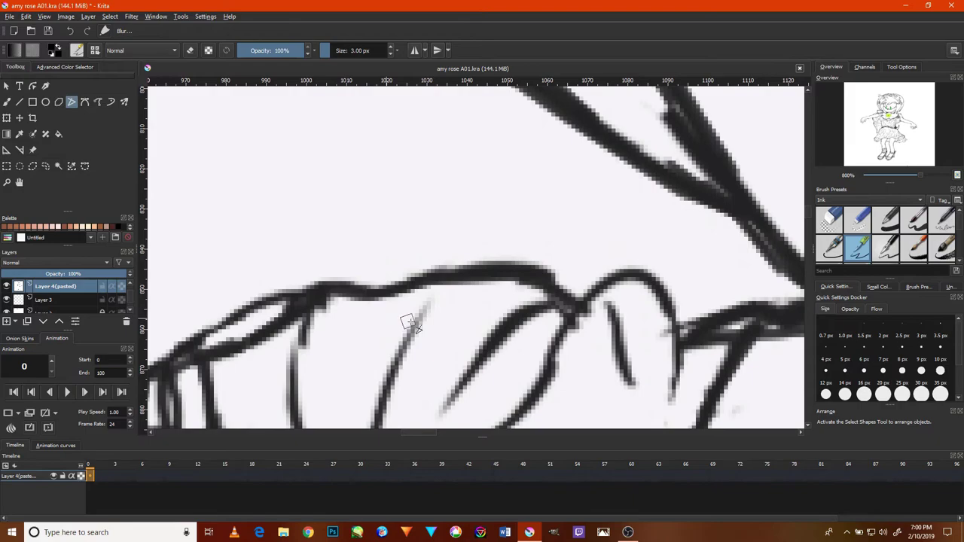
# Frame the sleeve folds and brush a vertical fold line on the sleeve.
pyautogui.scroll(-2, 475, 335)
pyautogui.scroll(-2, 497, 339)
pyautogui.scroll(2, 527, 342)
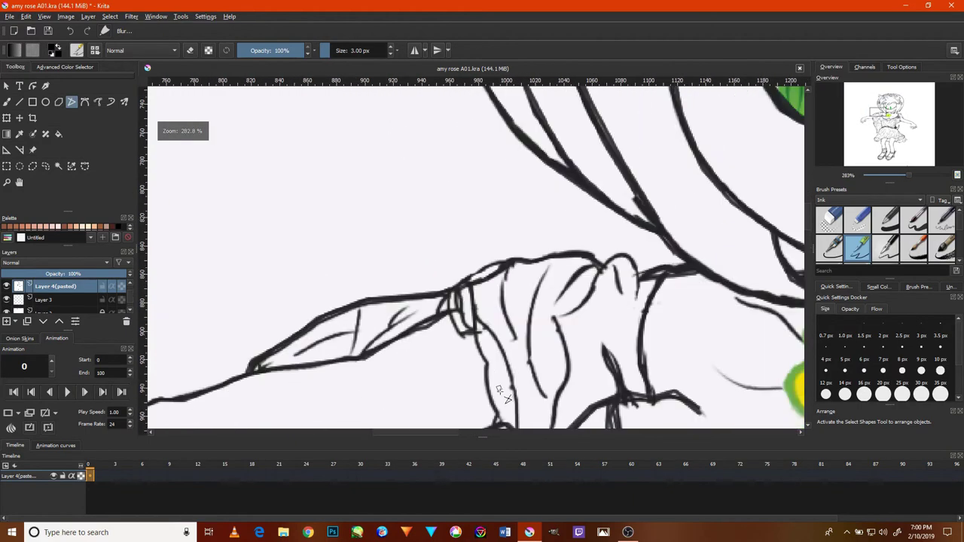
pyautogui.scroll(1, 558, 348)
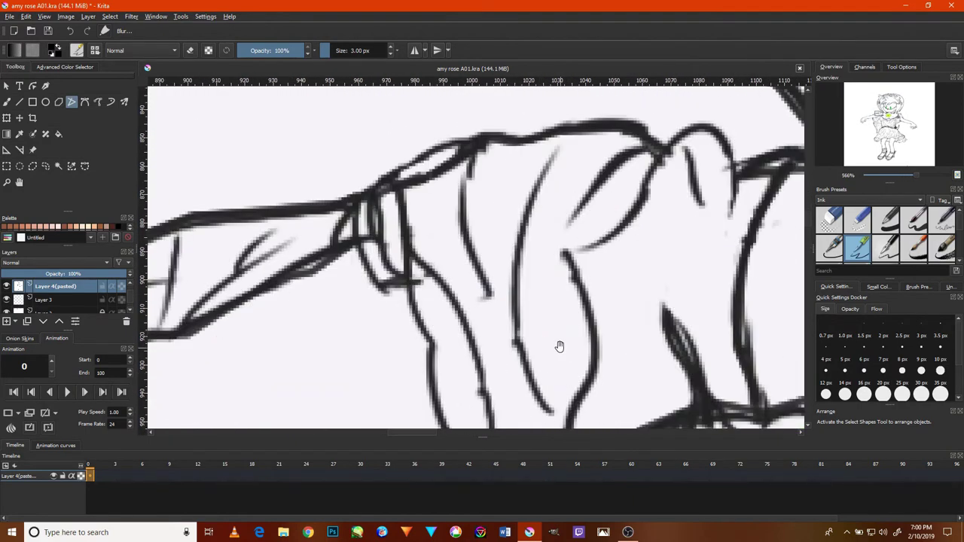
pyautogui.moveTo(560, 346); pyautogui.dragTo(482, 250)
pyautogui.scroll(-4, 611, 362)
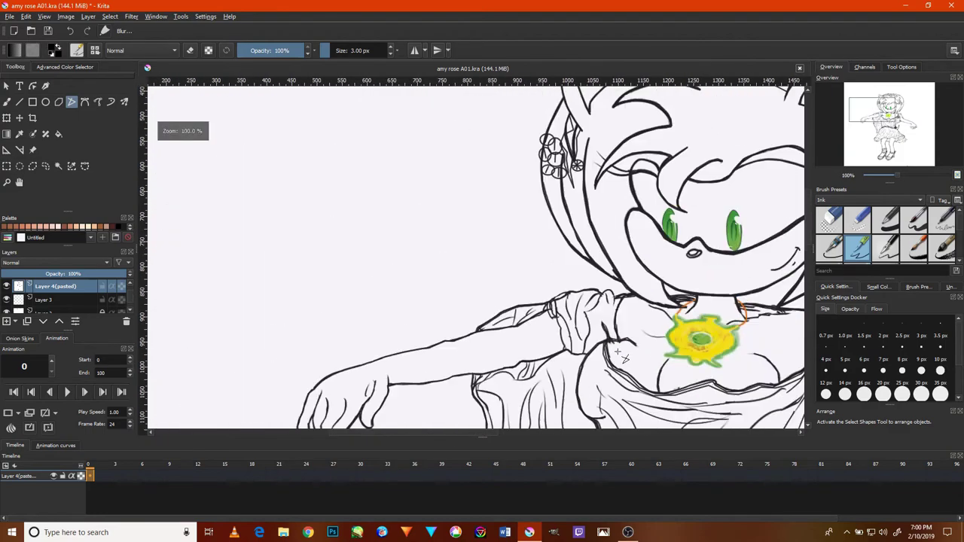
pyautogui.scroll(2, 624, 350)
pyautogui.scroll(1, 623, 332)
pyautogui.moveTo(594, 373)
pyautogui.mouseDown()
pyautogui.moveTo(581, 312)
pyautogui.moveTo(585, 250)
pyautogui.mouseUp()
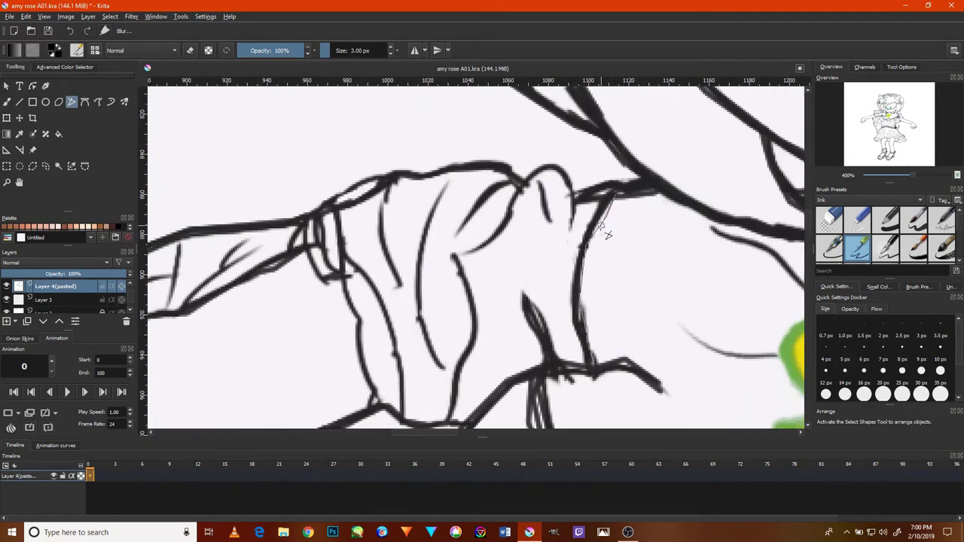
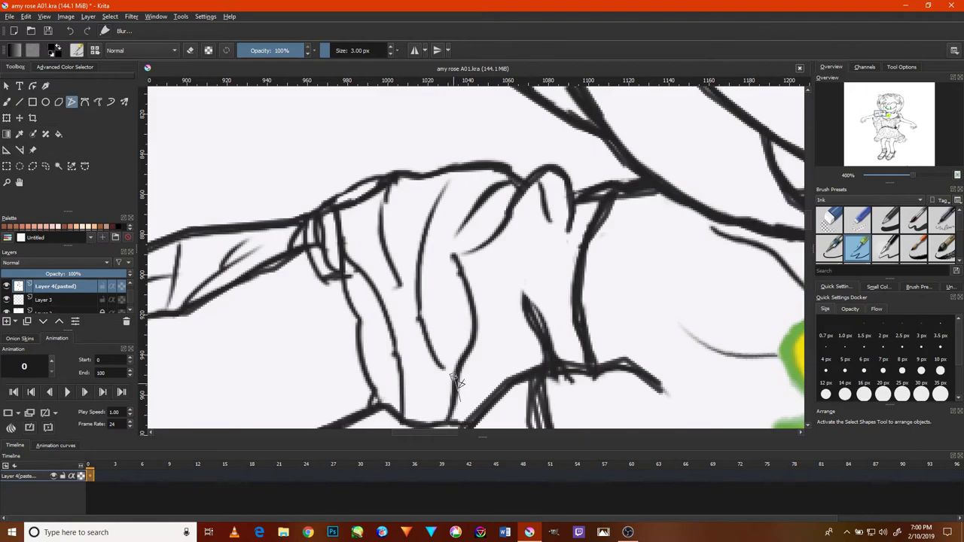
# Extend the ink line along the knuckle and thicken the crescent's right edge at the waist.
pyautogui.moveTo(454, 376)
pyautogui.mouseDown()
pyautogui.moveTo(470, 342)
pyautogui.moveTo(464, 285)
pyautogui.mouseUp()
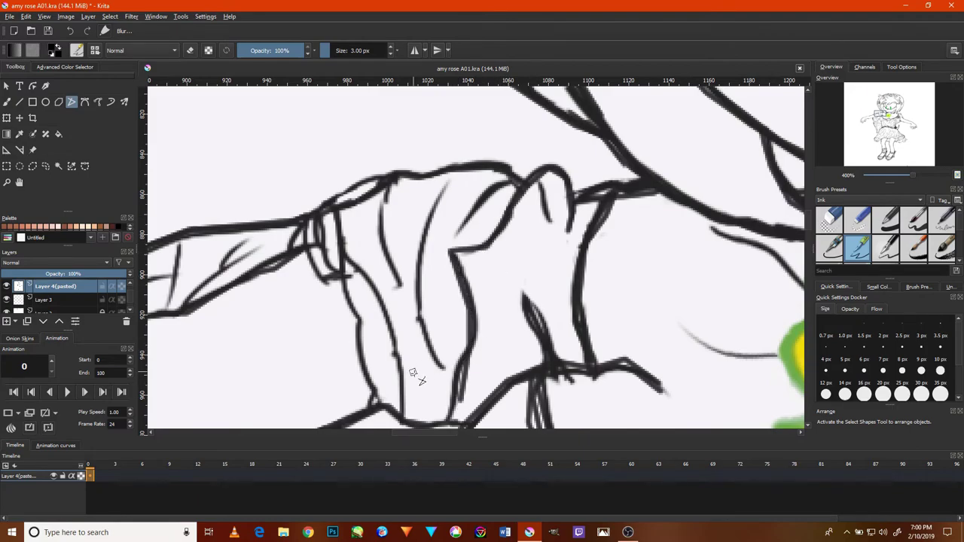
pyautogui.press('2')
pyautogui.moveTo(527, 361); pyautogui.dragTo(507, 149)
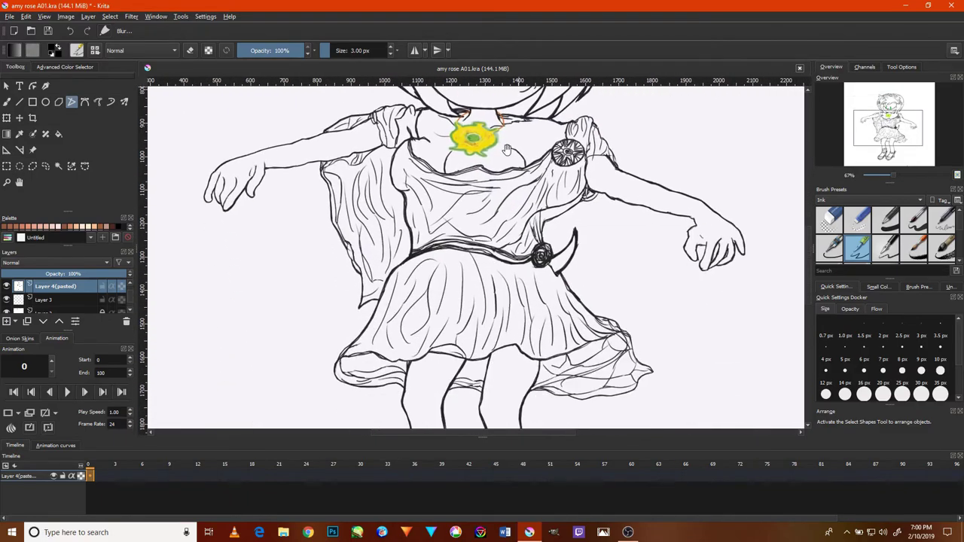
pyautogui.moveTo(507, 258); pyautogui.dragTo(546, 103)
pyautogui.moveTo(572, 237); pyautogui.dragTo(525, 333)
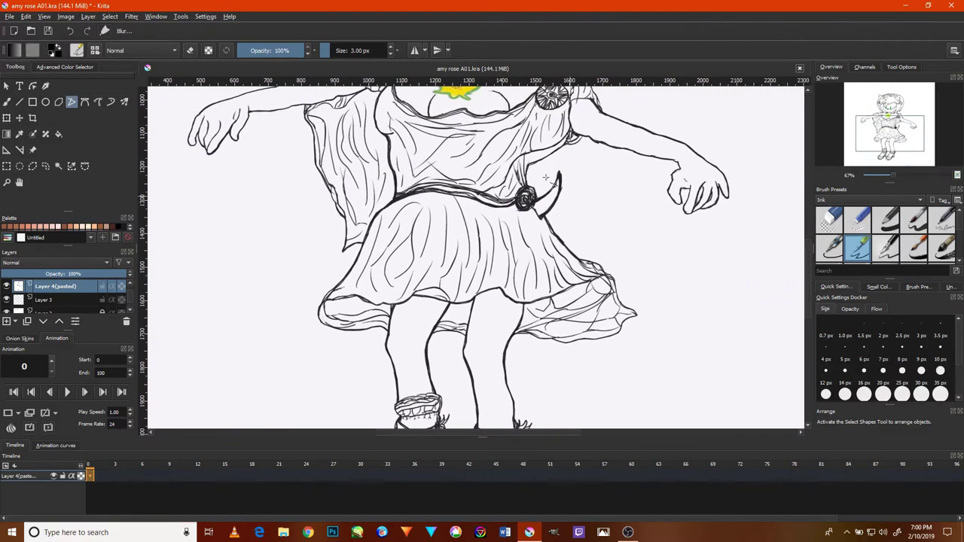
pyautogui.scroll(-2, 561, 180)
pyautogui.scroll(5, 561, 166)
pyautogui.scroll(2, 561, 143)
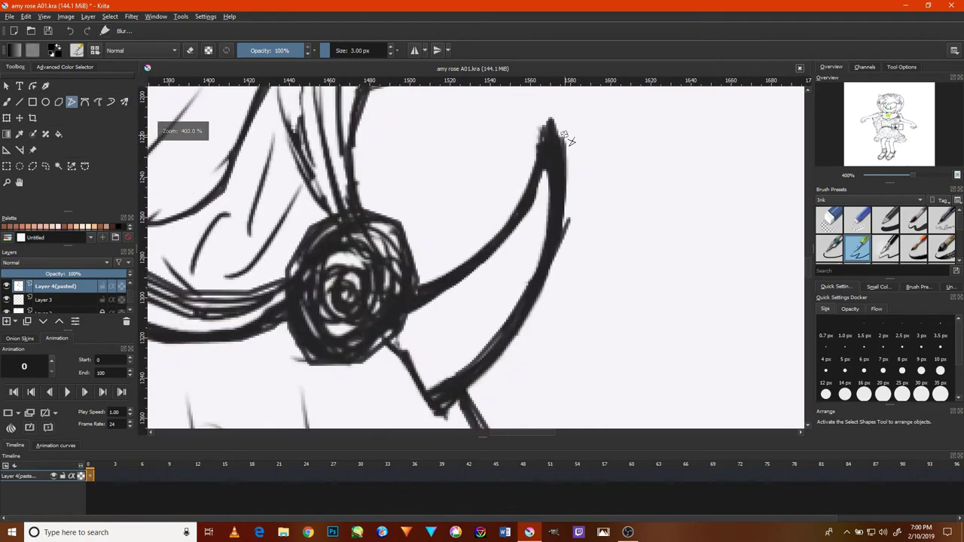
pyautogui.click(568, 181)
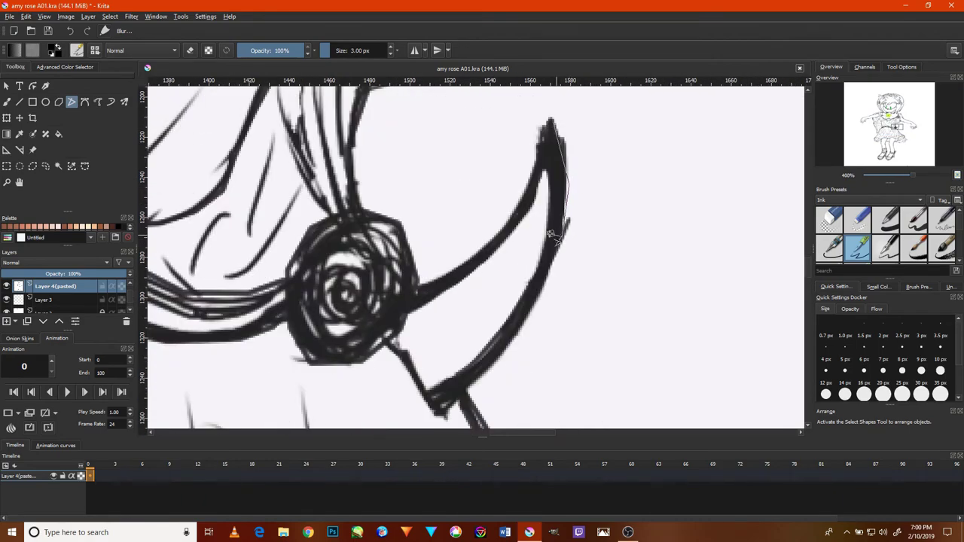
pyautogui.doubleClick(555, 240)
# Trace a bolder ink line along the underside of the right arm toward the hand.
pyautogui.moveTo(606, 179); pyautogui.dragTo(499, 351)
pyautogui.moveTo(602, 271); pyautogui.dragTo(490, 359)
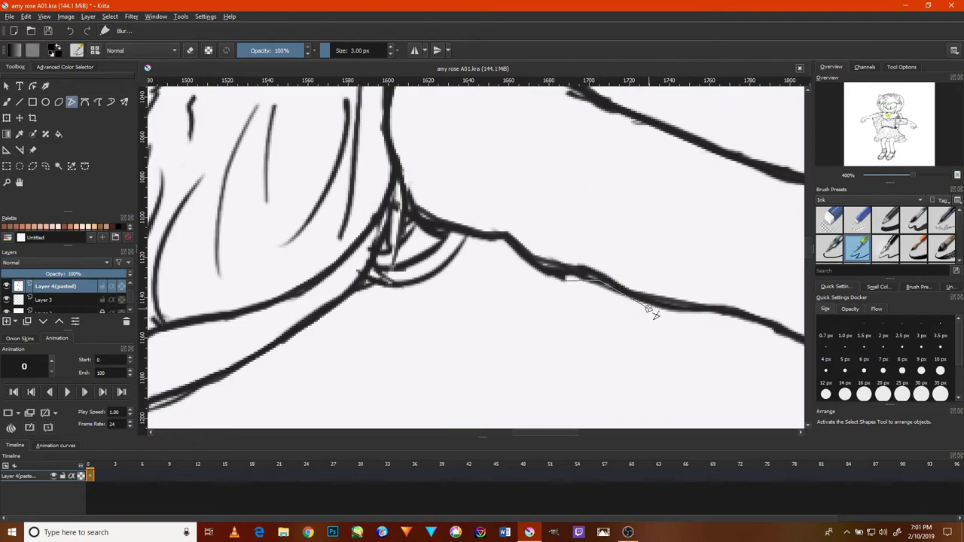
pyautogui.moveTo(751, 323); pyautogui.dragTo(665, 308)
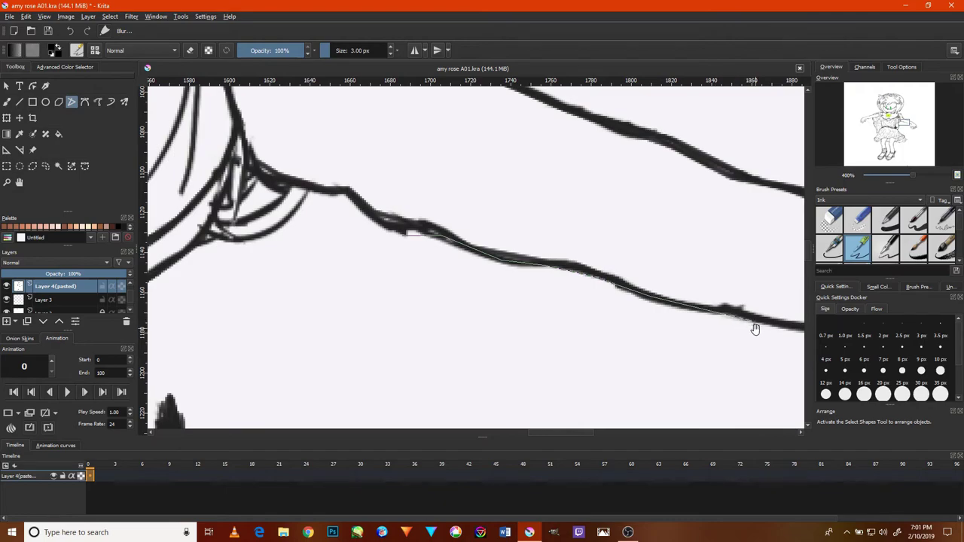
pyautogui.moveTo(755, 329); pyautogui.dragTo(661, 325)
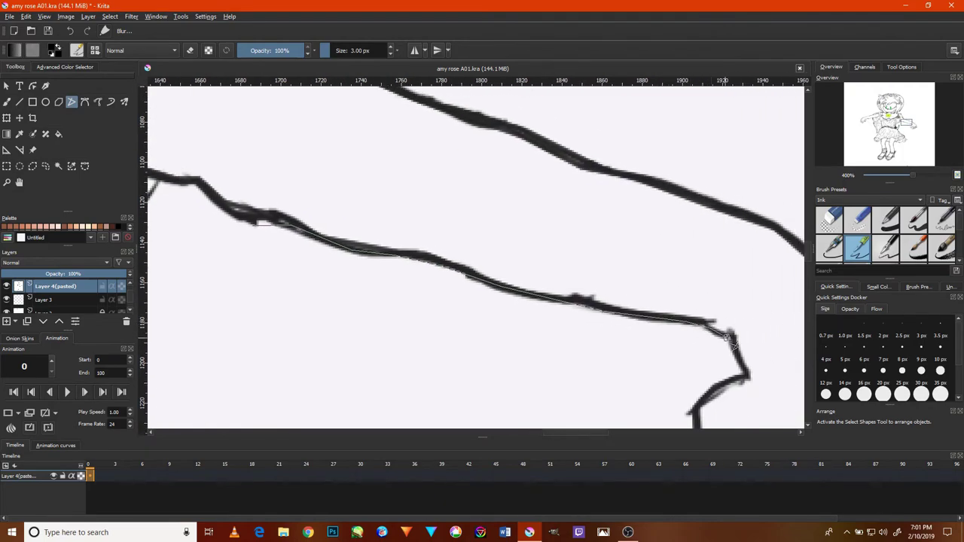
pyautogui.doubleClick(734, 366)
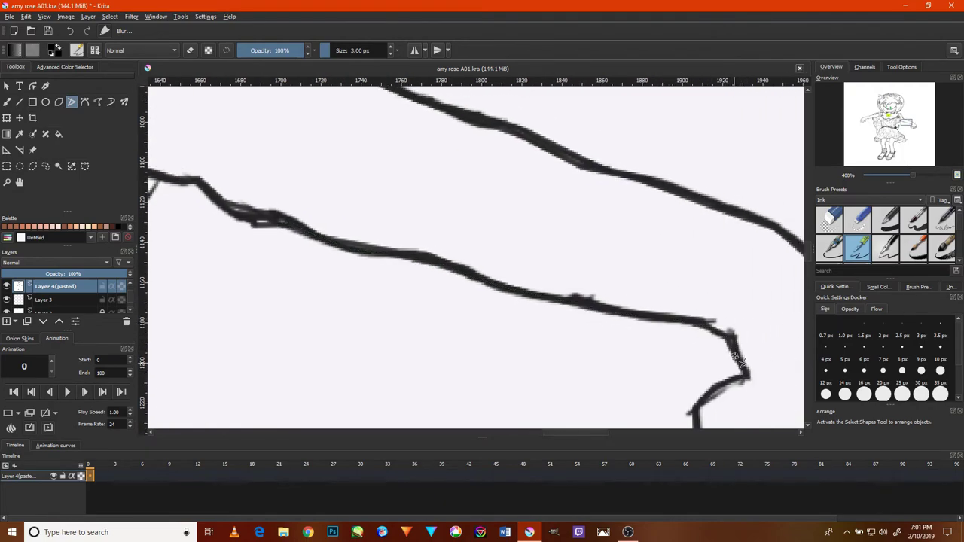
pyautogui.scroll(-3, 729, 355)
pyautogui.scroll(-2, 739, 356)
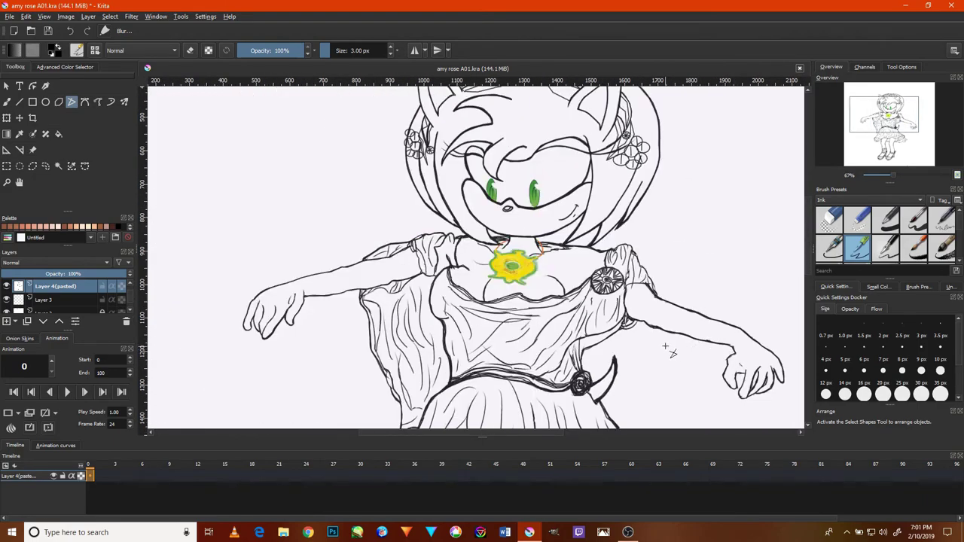
# Ink a thick path stroke along the puffed right sleeve outline up to the shoulder.
pyautogui.scroll(-1, 670, 351)
pyautogui.scroll(2, 704, 351)
pyautogui.scroll(2, 735, 348)
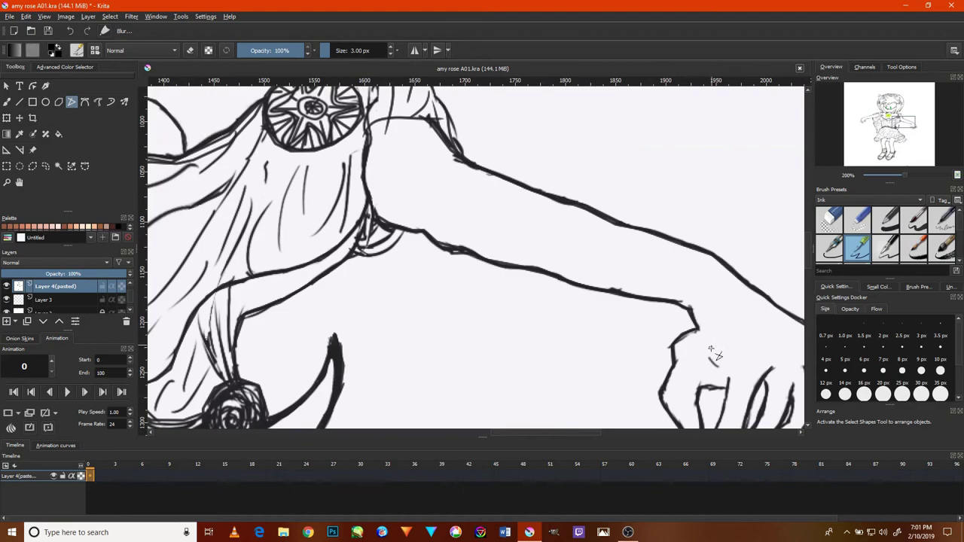
pyautogui.moveTo(722, 340); pyautogui.dragTo(569, 299)
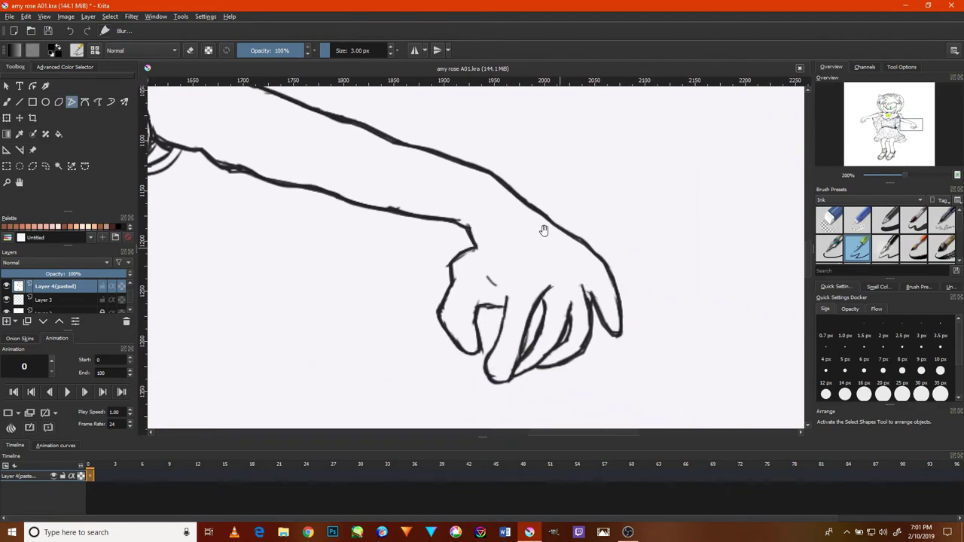
pyautogui.moveTo(544, 230); pyautogui.dragTo(658, 374)
pyautogui.moveTo(363, 192); pyautogui.dragTo(432, 350)
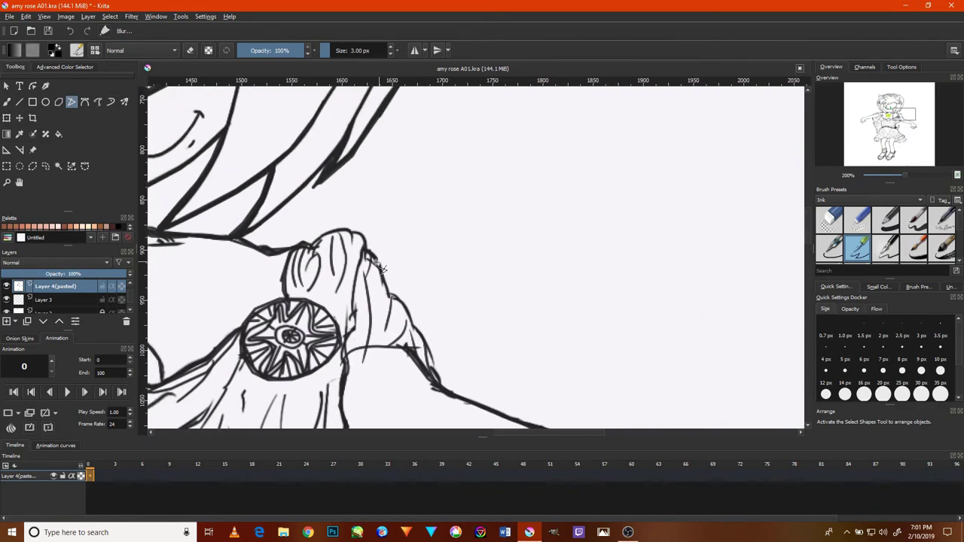
pyautogui.scroll(2, 382, 270)
pyautogui.scroll(2, 379, 286)
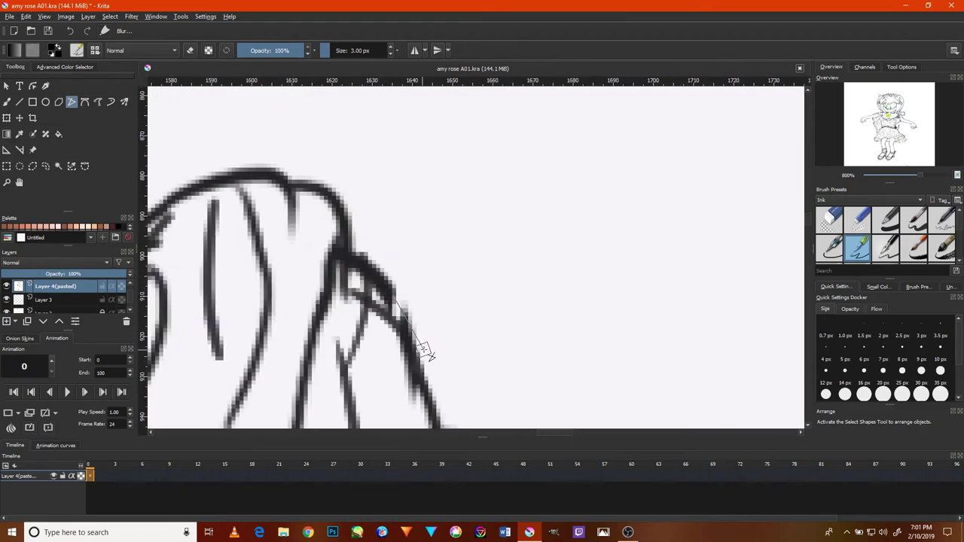
pyautogui.scroll(-1, 433, 354)
pyautogui.scroll(-3, 430, 334)
pyautogui.click(427, 212)
pyautogui.click(437, 272)
pyautogui.click(448, 291)
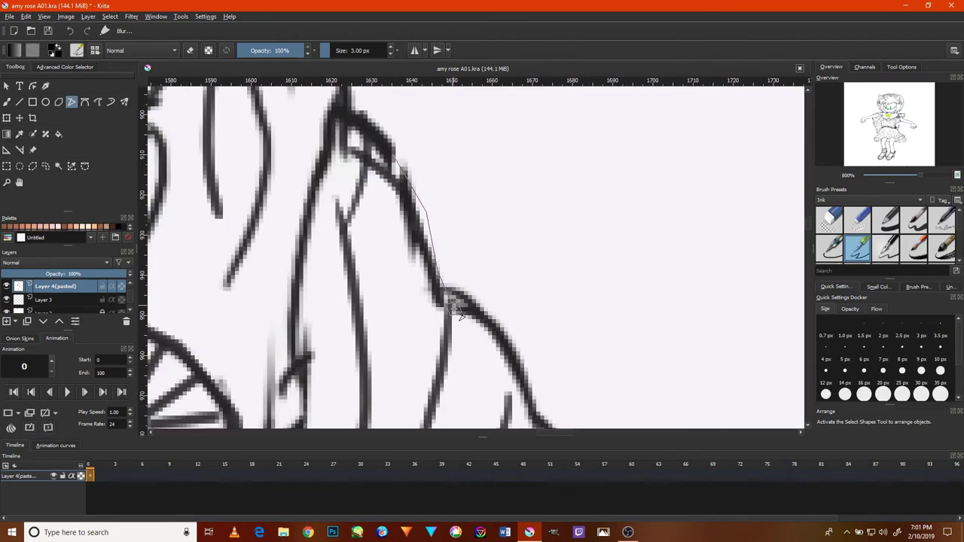
pyautogui.scroll(-5, 491, 325)
pyautogui.hscroll(3, 482, 316)
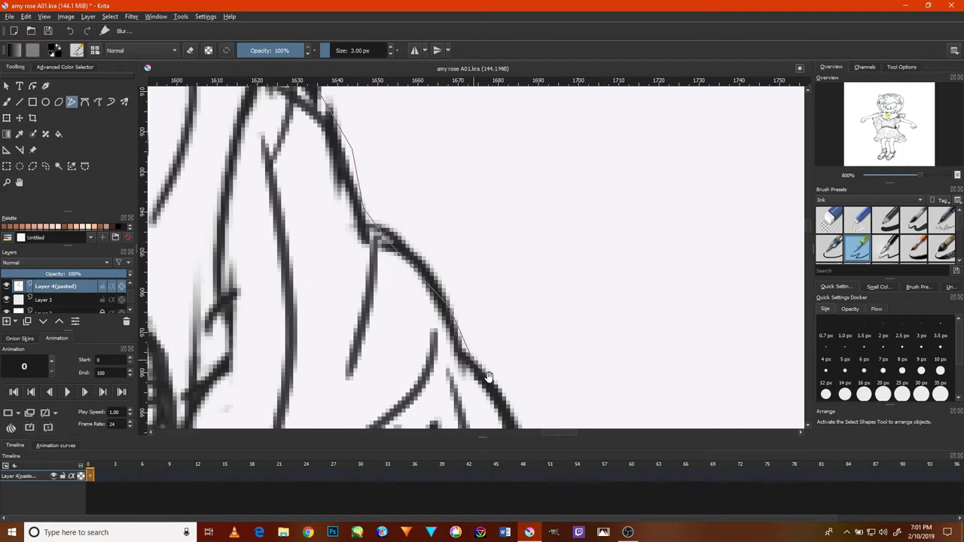
pyautogui.scroll(-3, 490, 339)
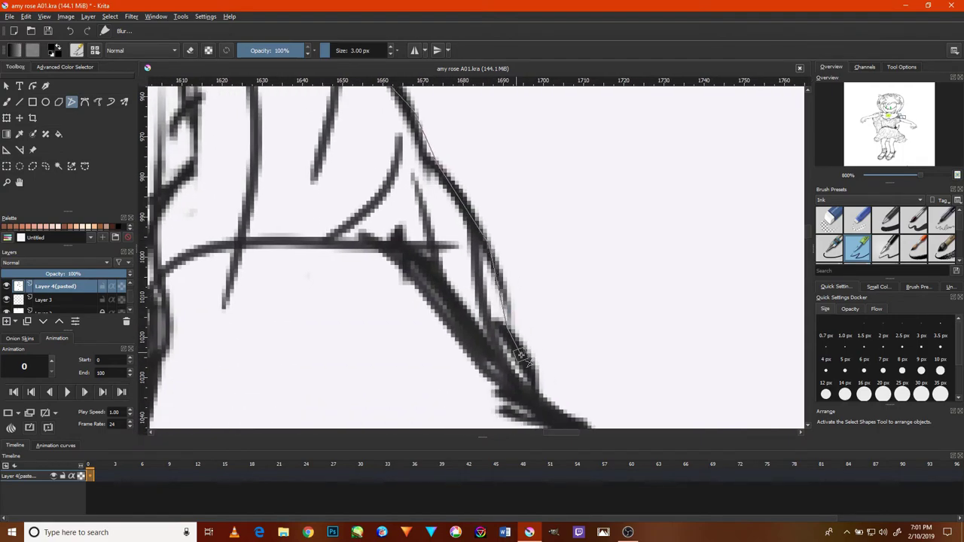
pyautogui.doubleClick(539, 390)
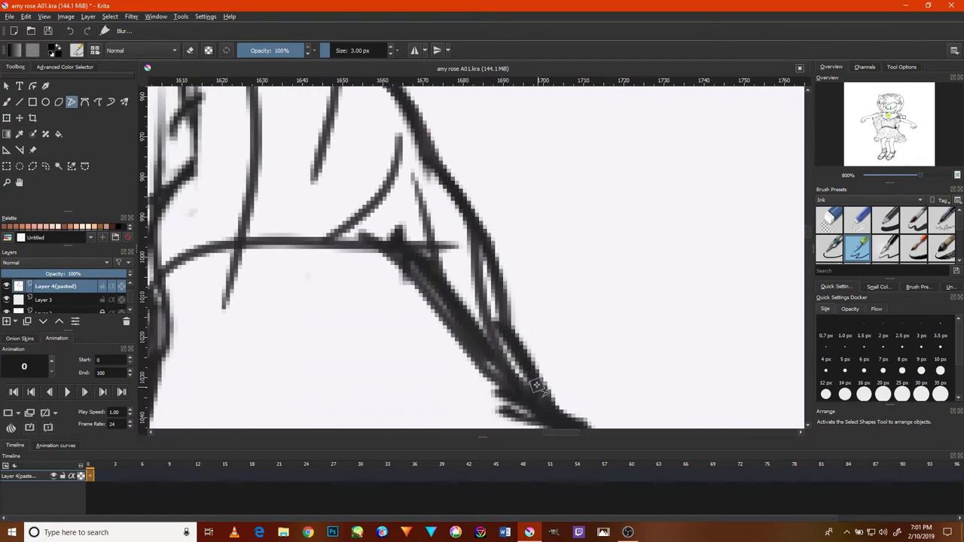
pyautogui.keyDown('ctrl'); pyautogui.scroll(-3, 503, 326); pyautogui.keyUp('ctrl')
pyautogui.keyDown('ctrl'); pyautogui.scroll(-3, 475, 271); pyautogui.keyUp('ctrl')
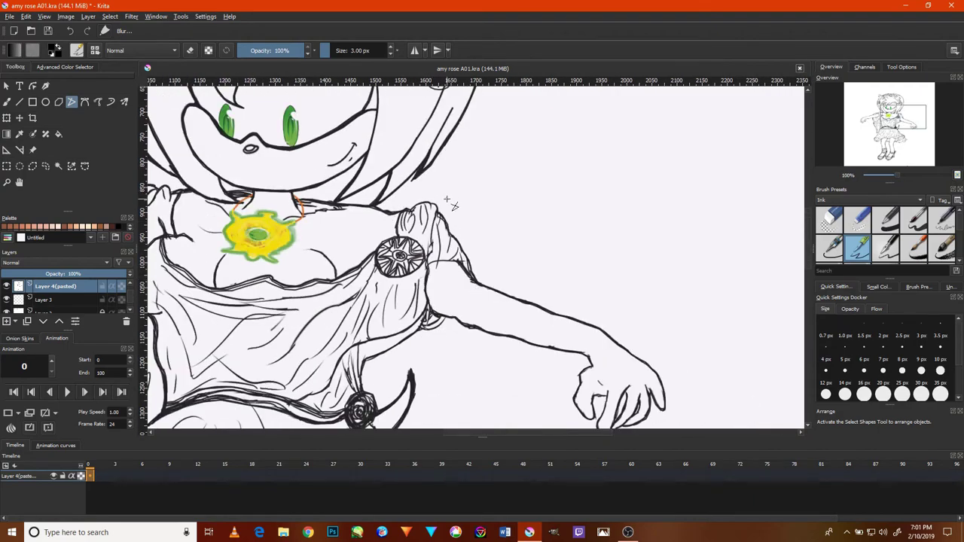
# Switch to the eraser preset at 15 px.
pyautogui.press('e')
pyautogui.keyDown('ctrl'); pyautogui.scroll(3, 437, 241); pyautogui.keyUp('ctrl')
pyautogui.keyDown('ctrl'); pyautogui.scroll(2, 482, 323); pyautogui.keyUp('ctrl')
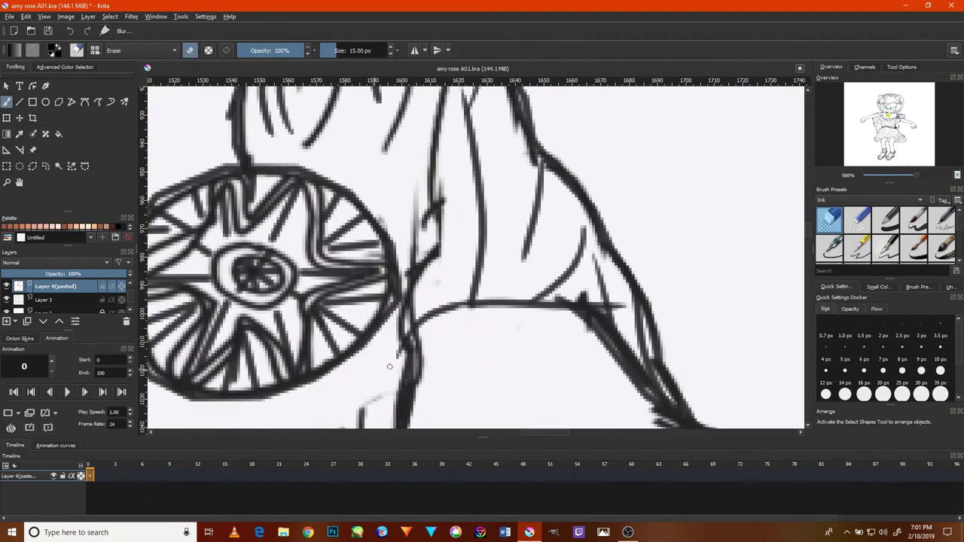
# Erase stray strokes beside the shoulder and collar, shrinking the eraser to 11 px.
pyautogui.moveTo(378, 392); pyautogui.dragTo(381, 383)
pyautogui.moveTo(430, 215)
pyautogui.mouseDown()
pyautogui.moveTo(421, 192)
pyautogui.moveTo(418, 200)
pyautogui.mouseUp()
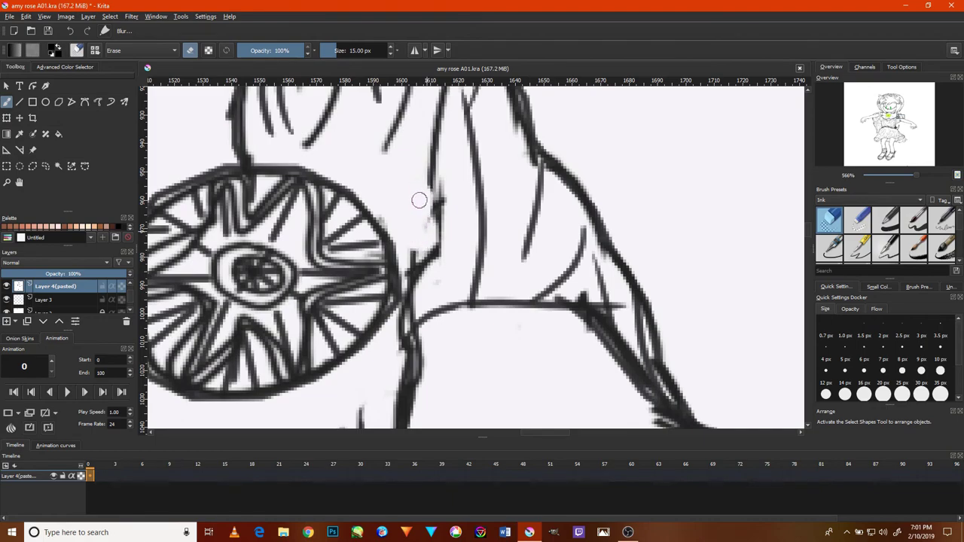
pyautogui.scroll(-4, 436, 210)
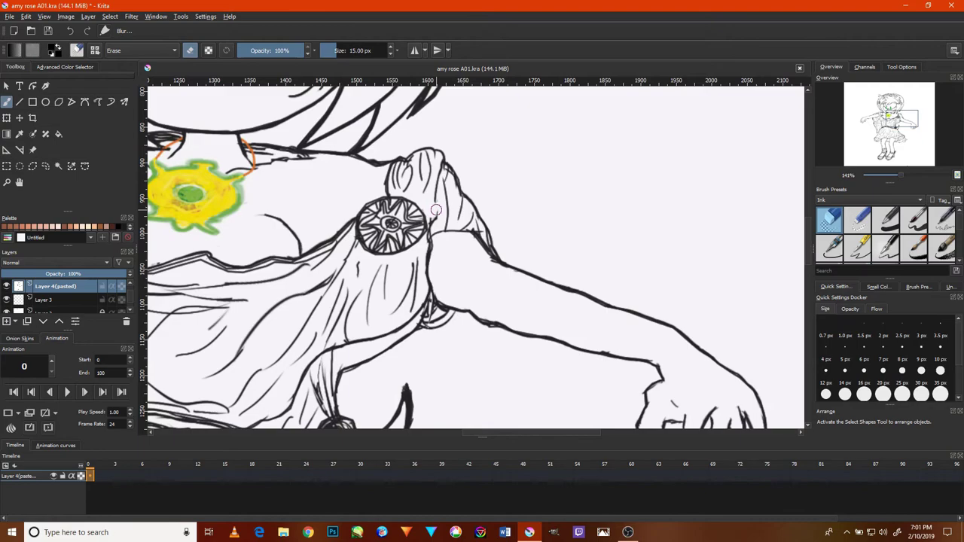
pyautogui.moveTo(311, 177); pyautogui.dragTo(508, 291)
pyautogui.scroll(4, 496, 274)
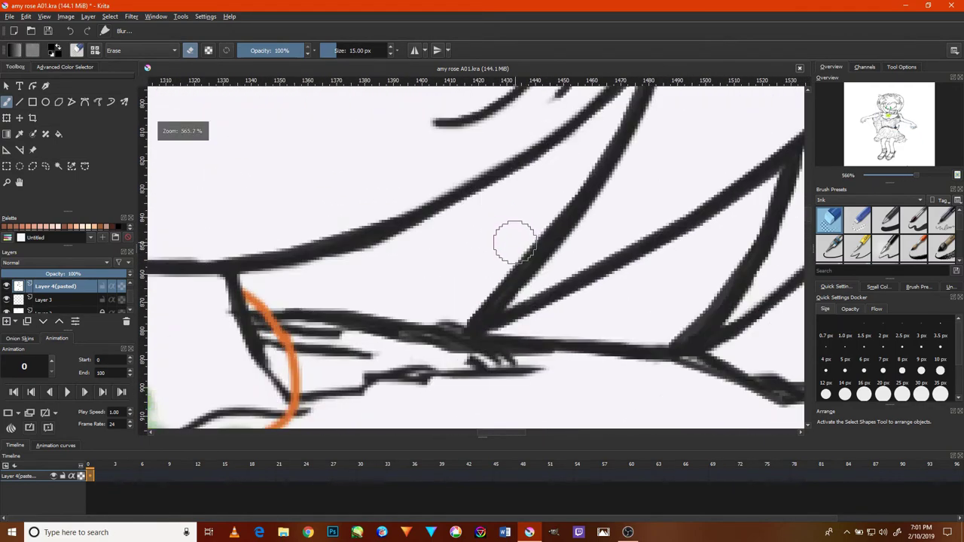
pyautogui.press('[')
pyautogui.press('[')
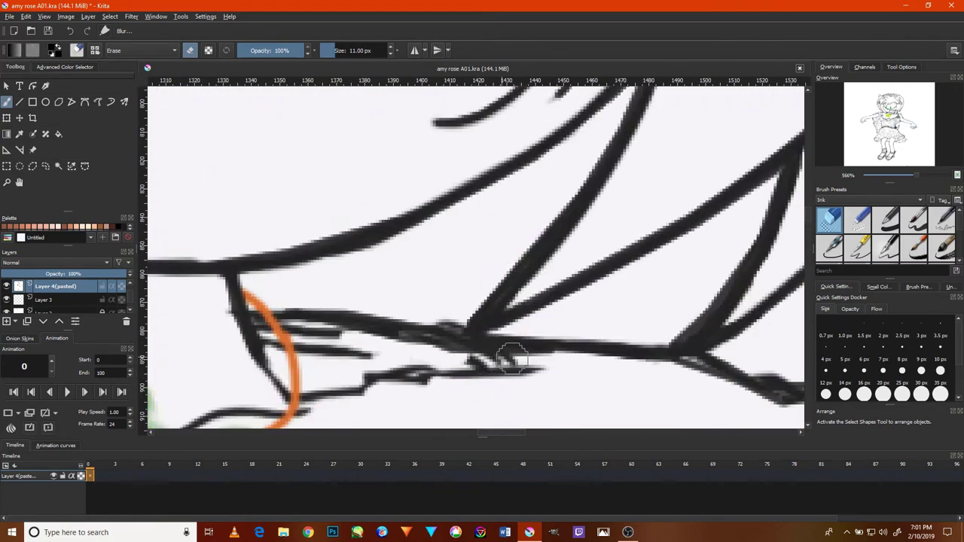
pyautogui.moveTo(495, 344)
pyautogui.mouseDown()
pyautogui.moveTo(452, 351)
pyautogui.moveTo(520, 371)
pyautogui.moveTo(463, 366)
pyautogui.moveTo(424, 345)
pyautogui.mouseUp()
pyautogui.moveTo(338, 338)
pyautogui.mouseDown()
pyautogui.moveTo(323, 340)
pyautogui.moveTo(369, 353)
pyautogui.moveTo(308, 334)
pyautogui.moveTo(334, 367)
pyautogui.moveTo(550, 372)
pyautogui.mouseUp()
# Erase the ink blob above the yellow pendant and return to the 3 px ink pen.
pyautogui.moveTo(409, 355); pyautogui.dragTo(744, 331)
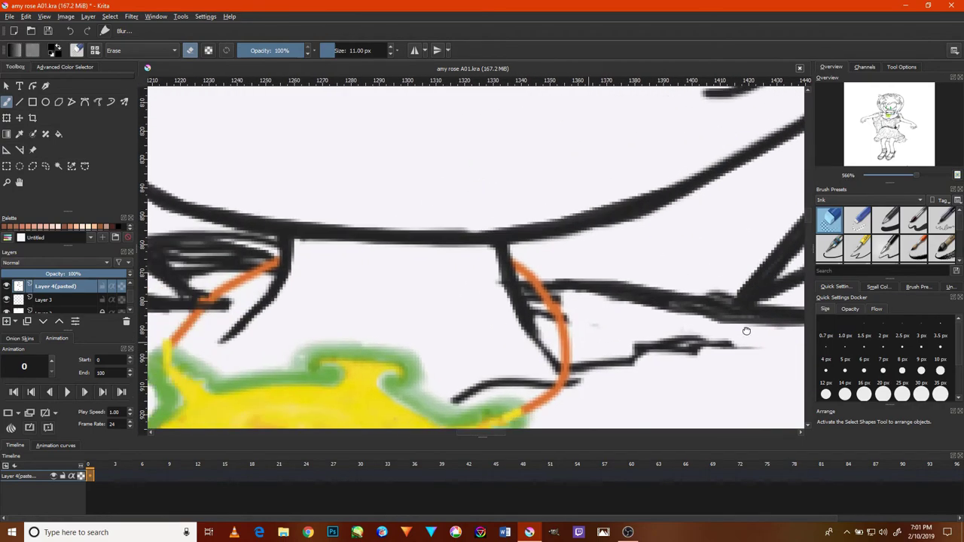
pyautogui.moveTo(235, 286)
pyautogui.mouseDown()
pyautogui.moveTo(527, 280)
pyautogui.moveTo(497, 275)
pyautogui.moveTo(512, 278)
pyautogui.moveTo(509, 257)
pyautogui.moveTo(505, 276)
pyautogui.moveTo(478, 271)
pyautogui.moveTo(517, 269)
pyautogui.moveTo(488, 263)
pyautogui.moveTo(494, 279)
pyautogui.moveTo(527, 264)
pyautogui.moveTo(529, 276)
pyautogui.moveTo(476, 260)
pyautogui.mouseUp()
pyautogui.hotkey('ctrl', 'z')
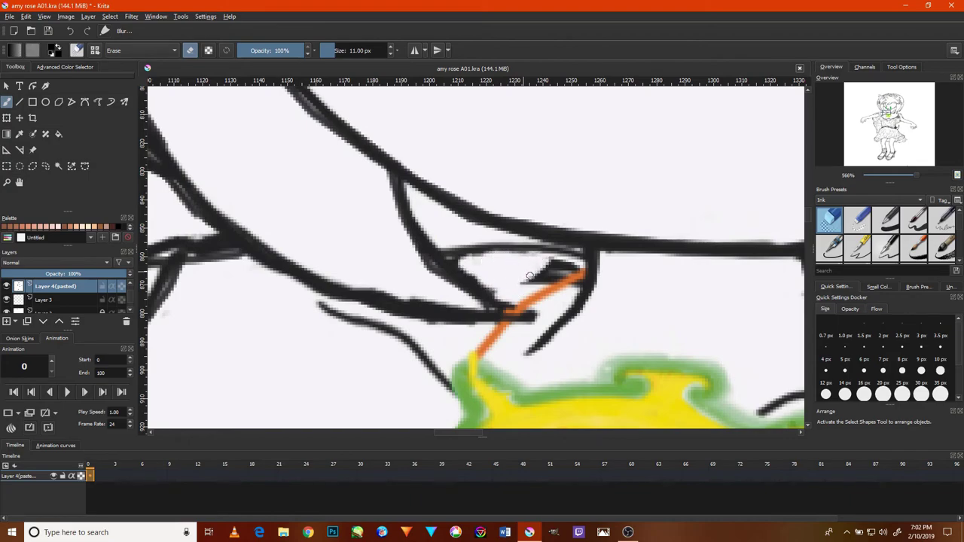
pyautogui.moveTo(552, 267)
pyautogui.mouseDown()
pyautogui.moveTo(521, 282)
pyautogui.moveTo(537, 272)
pyautogui.moveTo(527, 288)
pyautogui.moveTo(555, 258)
pyautogui.mouseUp()
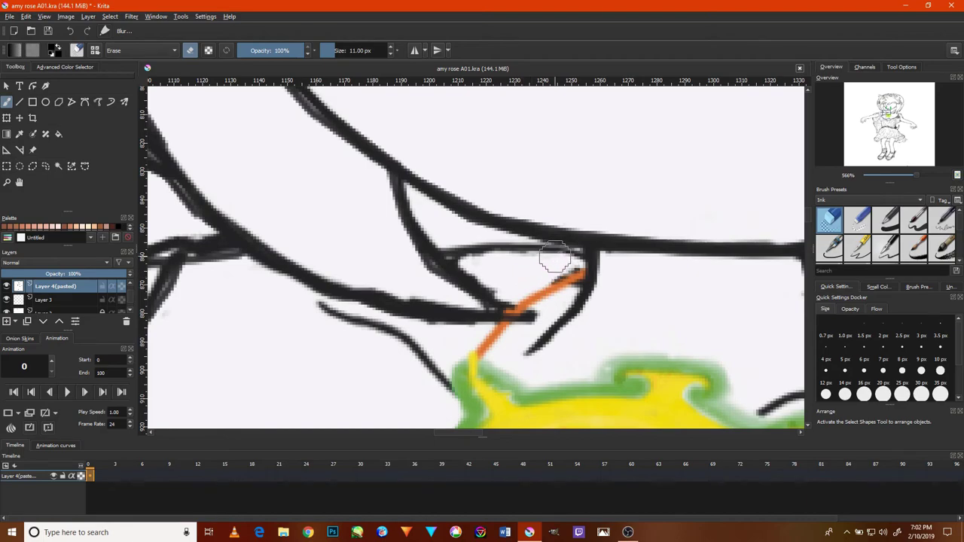
pyautogui.press('/')
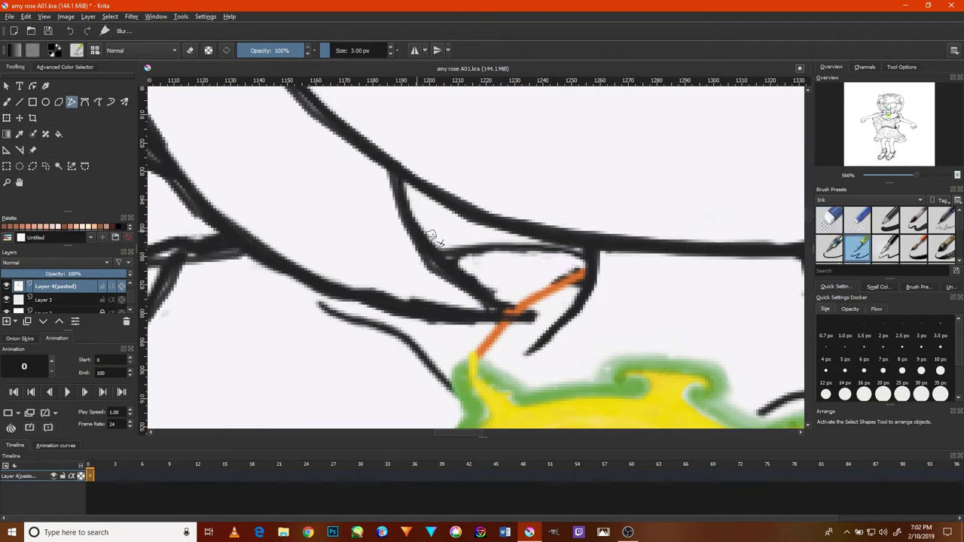
# Redraw the lower junction line and freehand-trace the left ear's edge and inner line.
pyautogui.moveTo(465, 256); pyautogui.dragTo(580, 266)
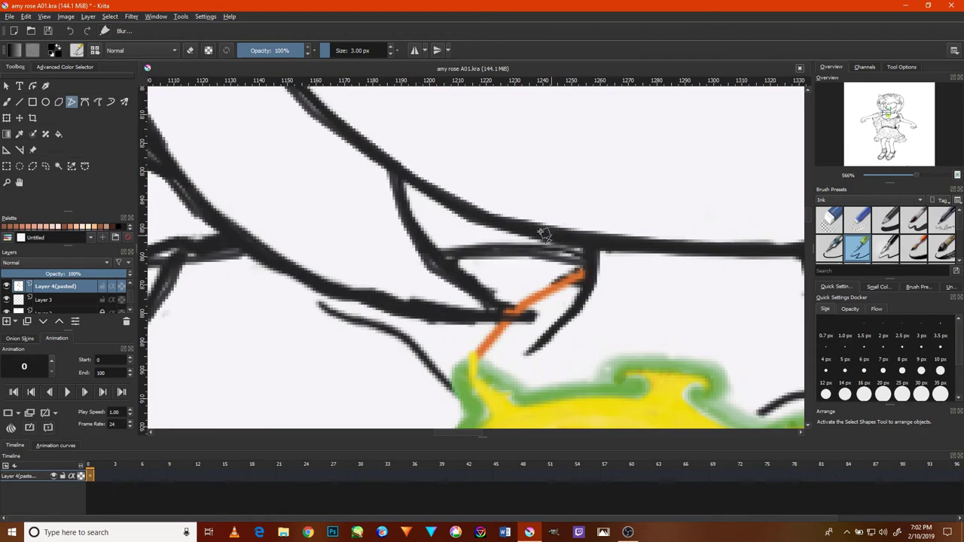
pyautogui.moveTo(296, 239)
pyautogui.mouseDown()
pyautogui.moveTo(432, 259)
pyautogui.moveTo(379, 262)
pyautogui.moveTo(405, 265)
pyautogui.mouseUp()
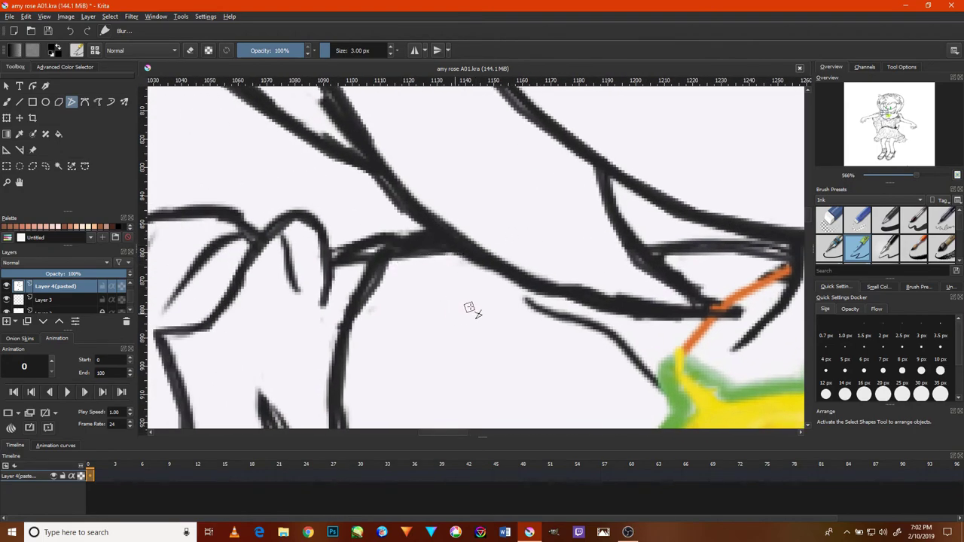
pyautogui.scroll(-5, 468, 309)
pyautogui.scroll(-4, 503, 310)
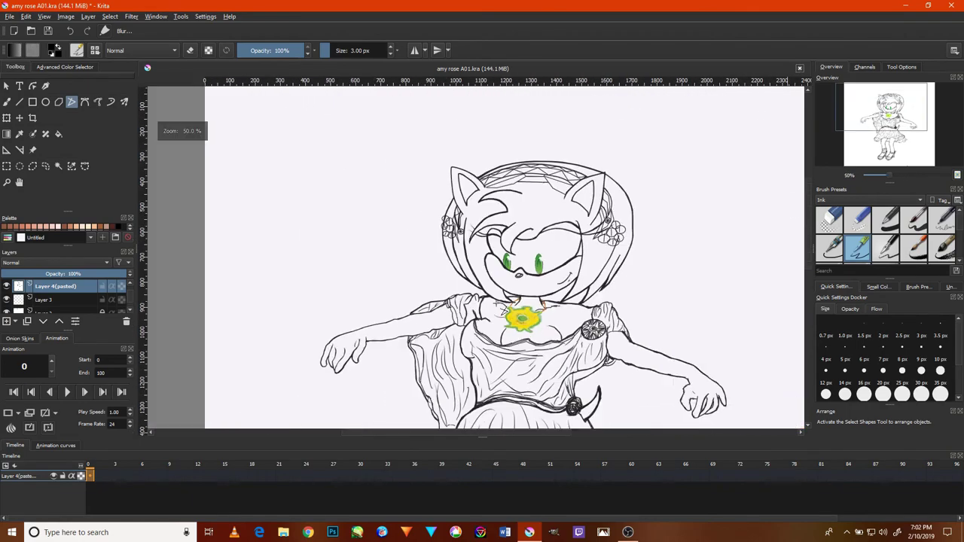
pyautogui.scroll(2, 493, 309)
pyautogui.scroll(3, 474, 196)
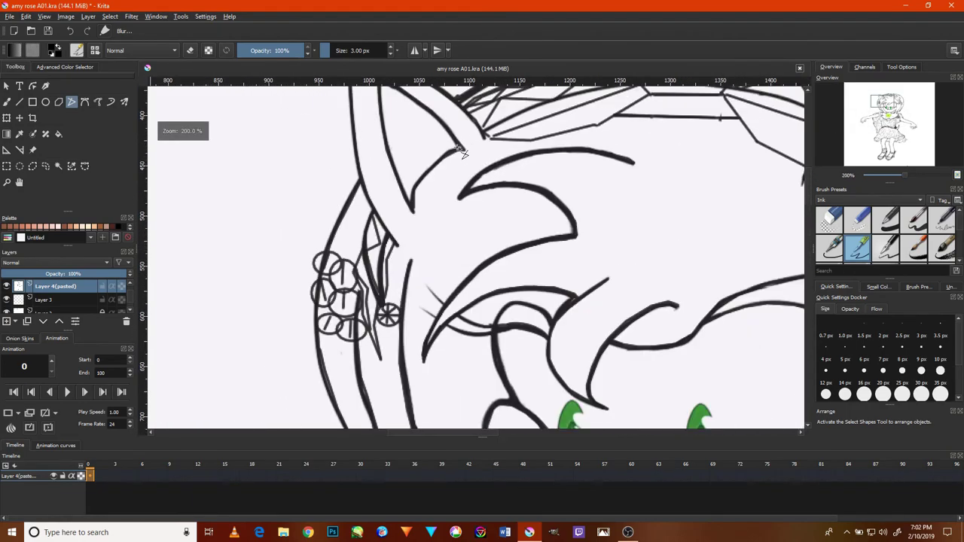
pyautogui.scroll(1, 467, 158)
pyautogui.scroll(1, 466, 156)
pyautogui.moveTo(467, 155); pyautogui.dragTo(344, 271)
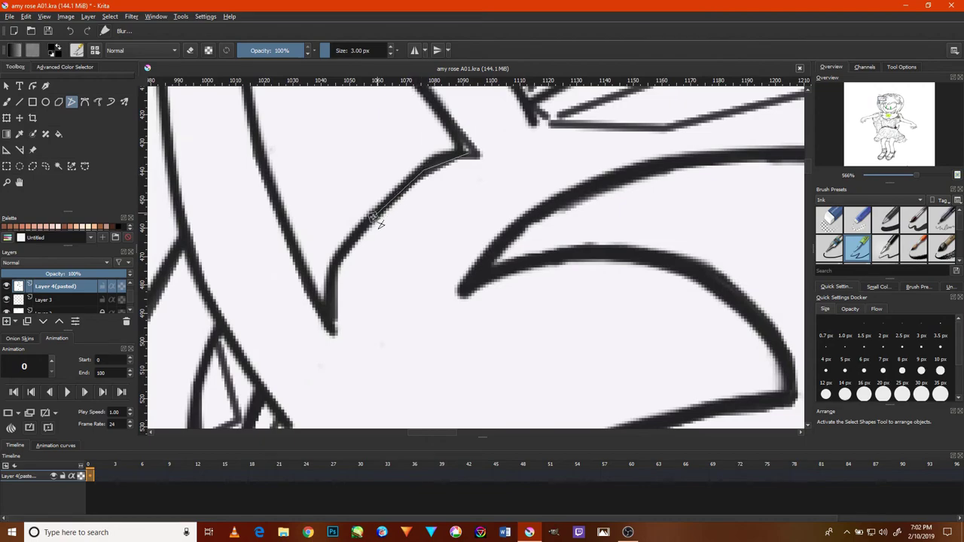
pyautogui.moveTo(335, 329); pyautogui.dragTo(257, 143)
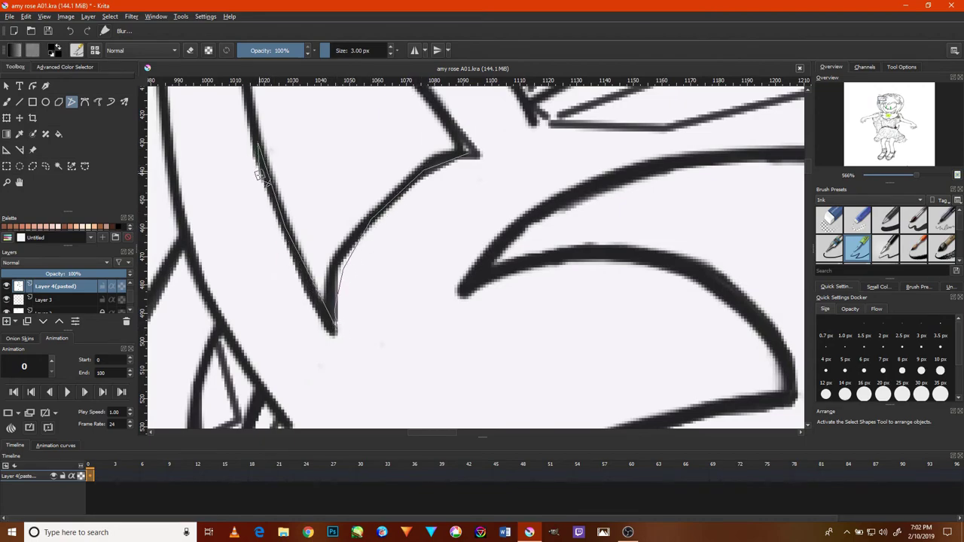
pyautogui.scroll(-3, 431, 193)
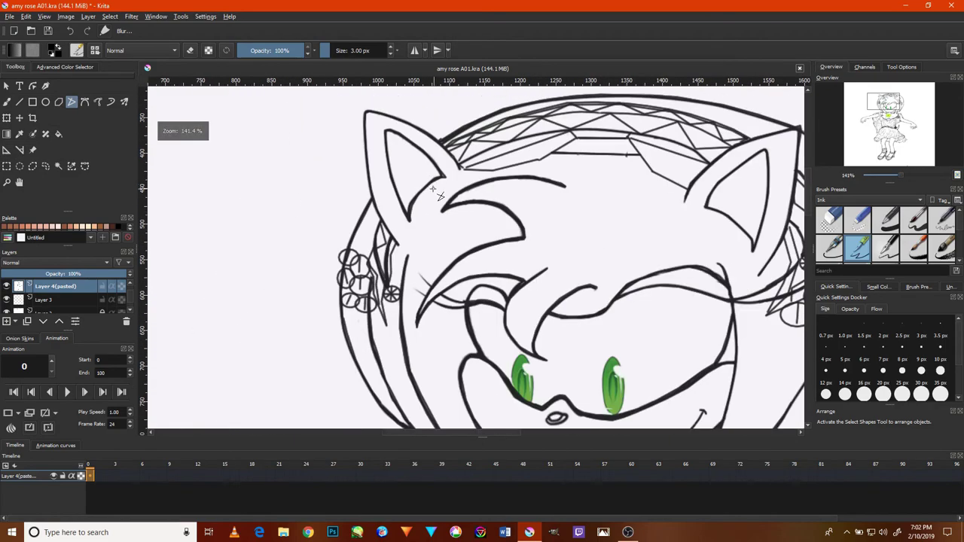
pyautogui.scroll(2, 428, 241)
pyautogui.scroll(1, 426, 281)
# Ink a clean path along the left ear's outline from its base over the top corner.
pyautogui.click(425, 258)
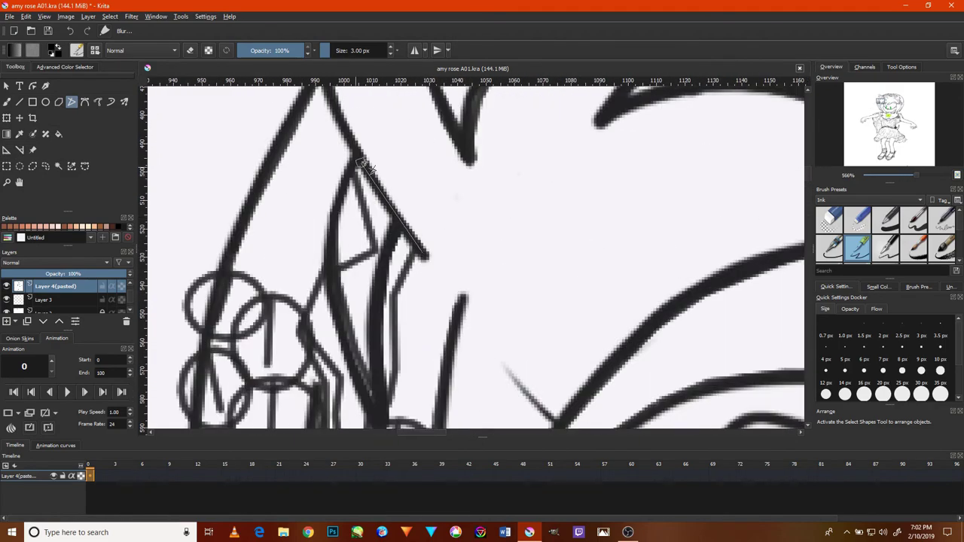
pyautogui.moveTo(352, 154); pyautogui.dragTo(352, 235)
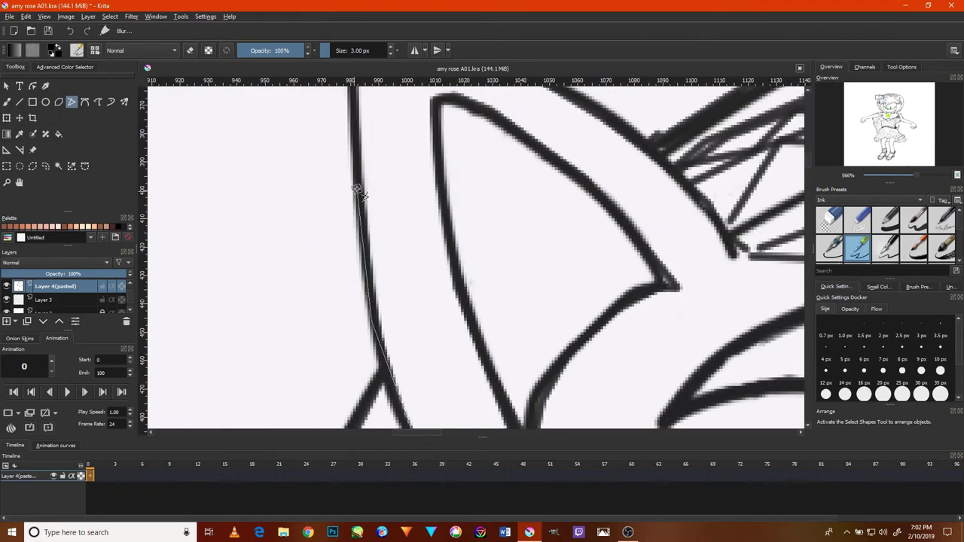
pyautogui.moveTo(359, 194); pyautogui.dragTo(357, 284)
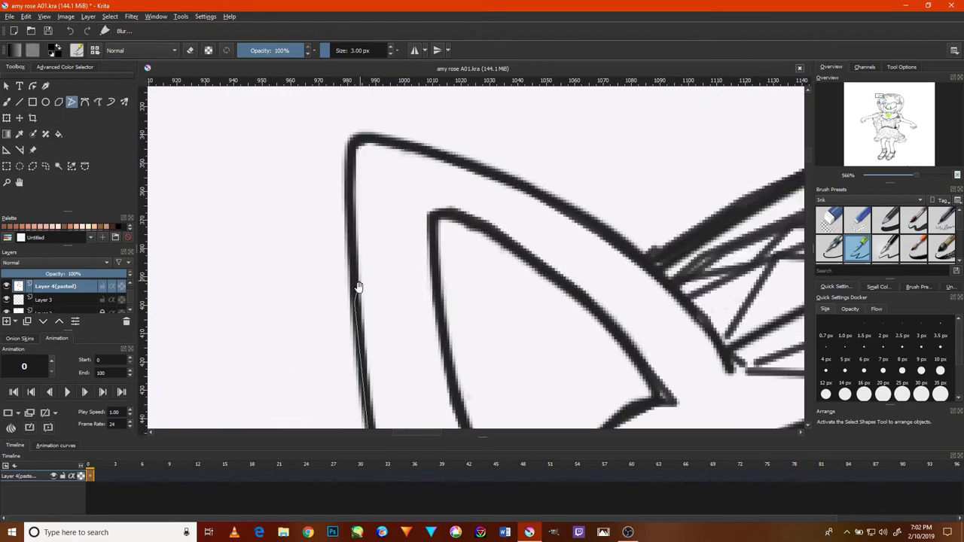
pyautogui.click(426, 143)
pyautogui.click(550, 197)
pyautogui.click(660, 280)
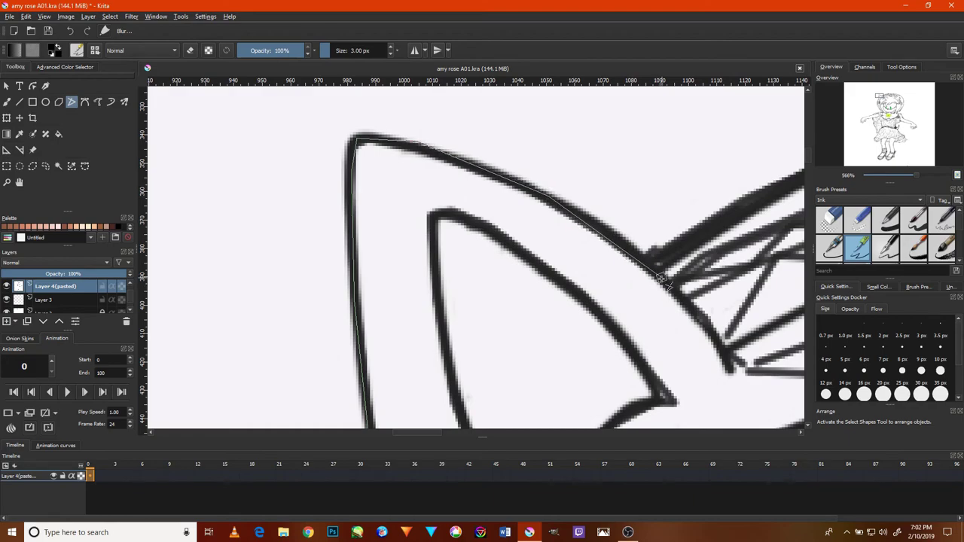
pyautogui.scroll(-1, 677, 272)
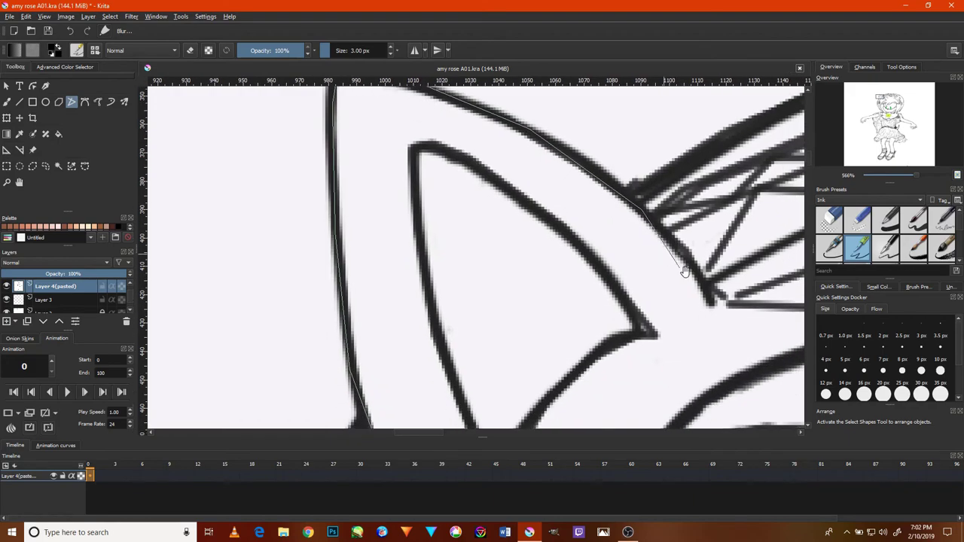
pyautogui.doubleClick(722, 312)
pyautogui.scroll(-6, 711, 326)
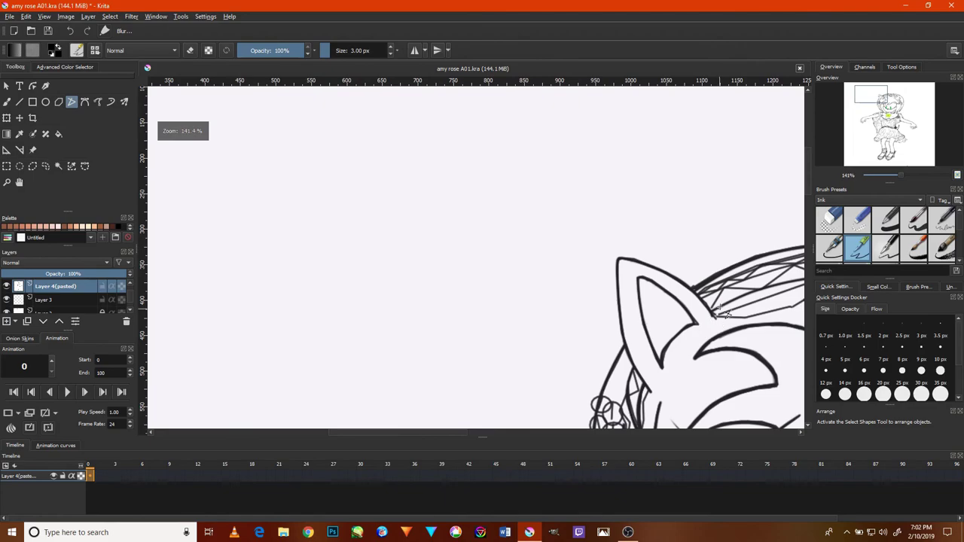
# Trace and commit a clean ink path along the right ear's outer edge.
pyautogui.moveTo(719, 294)
pyautogui.mouseDown()
pyautogui.moveTo(465, 273)
pyautogui.moveTo(404, 296)
pyautogui.mouseUp()
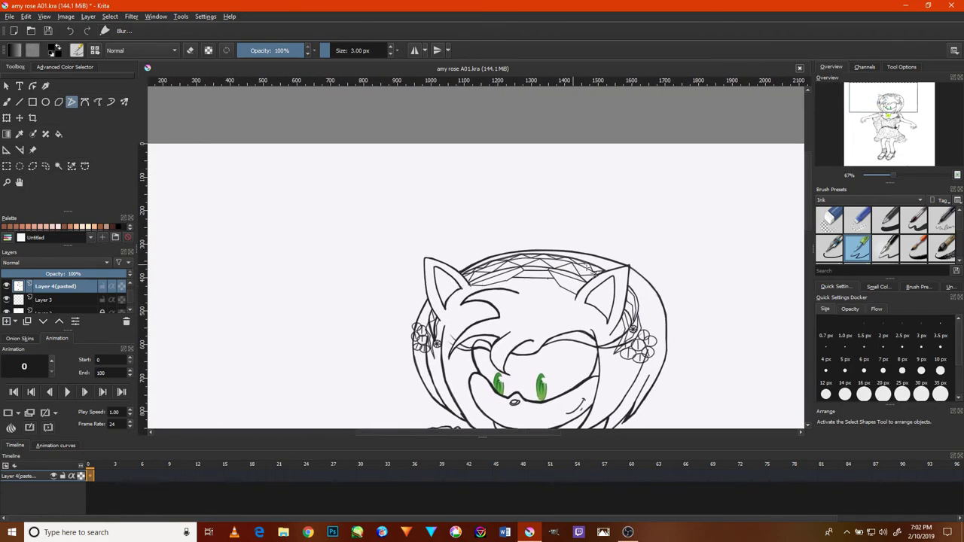
pyautogui.scroll(2, 550, 313)
pyautogui.scroll(2, 550, 313)
pyautogui.scroll(1, 547, 312)
pyautogui.click(547, 312)
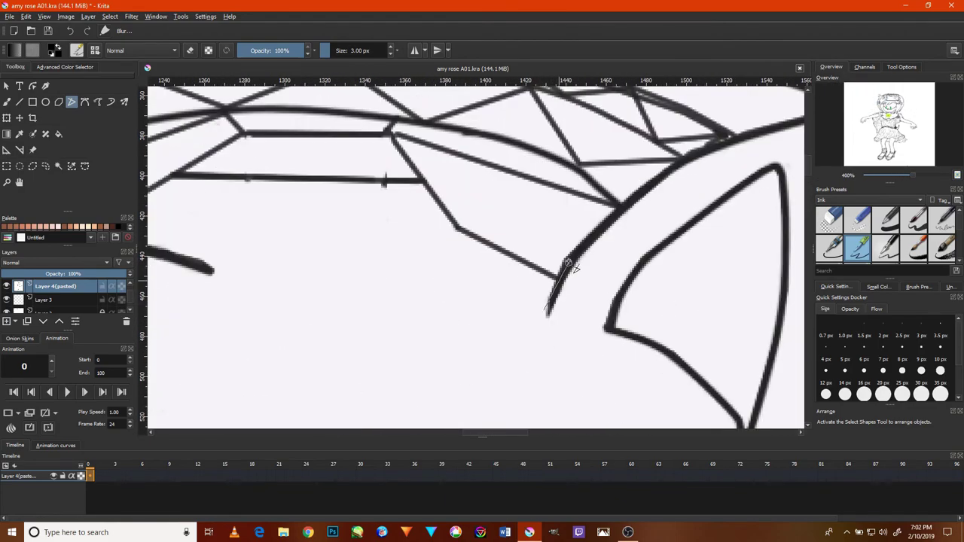
pyautogui.click(570, 258)
pyautogui.click(680, 158)
pyautogui.moveTo(753, 150); pyautogui.dragTo(653, 193)
pyautogui.click(682, 180)
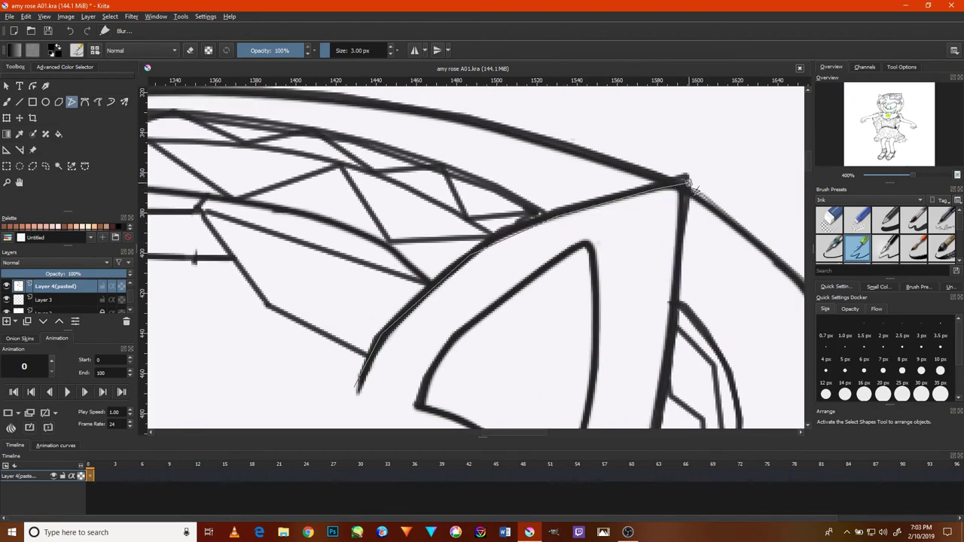
pyautogui.moveTo(668, 385); pyautogui.dragTo(717, 226)
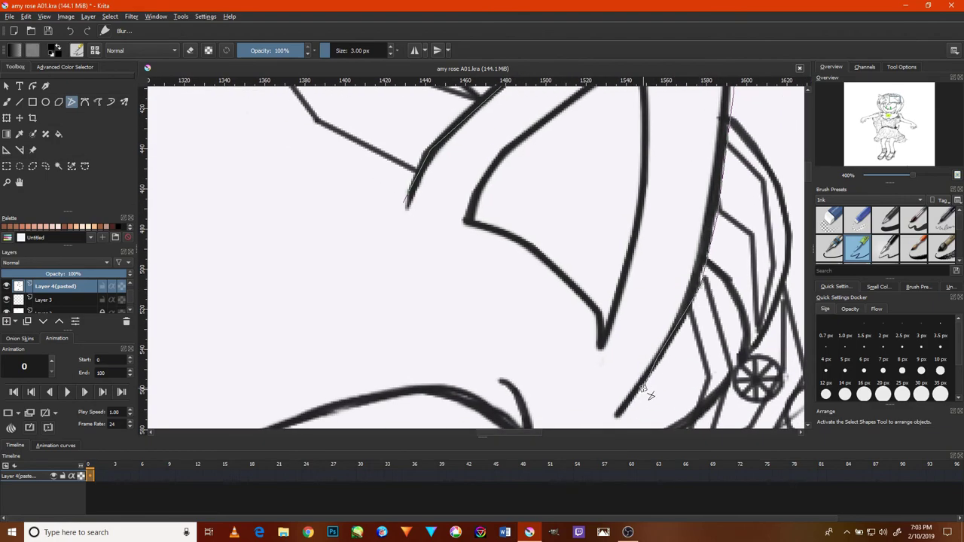
pyautogui.press('Return')
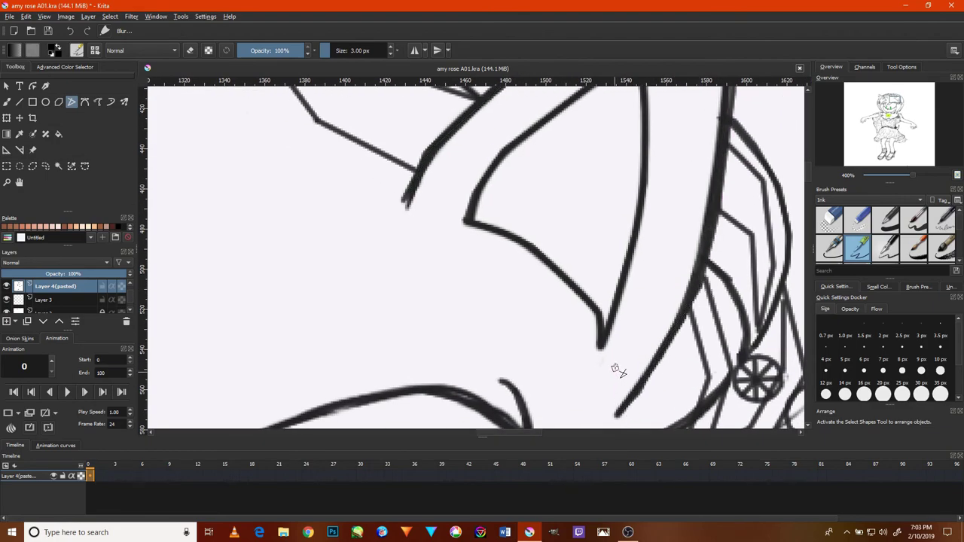
pyautogui.press('1')
pyautogui.scroll(4, 638, 305)
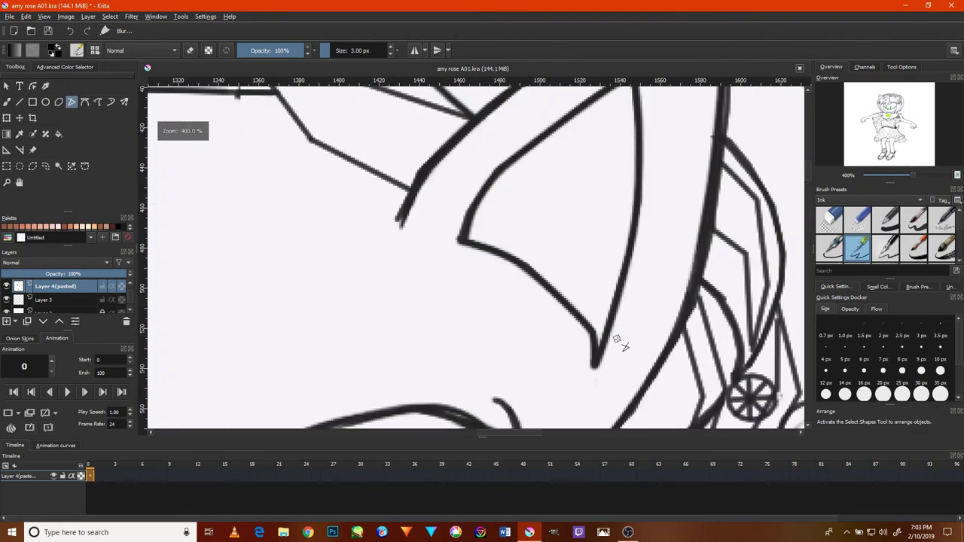
# Ink the right ear's inner outline from its tip down to the lower corner.
pyautogui.click(595, 364)
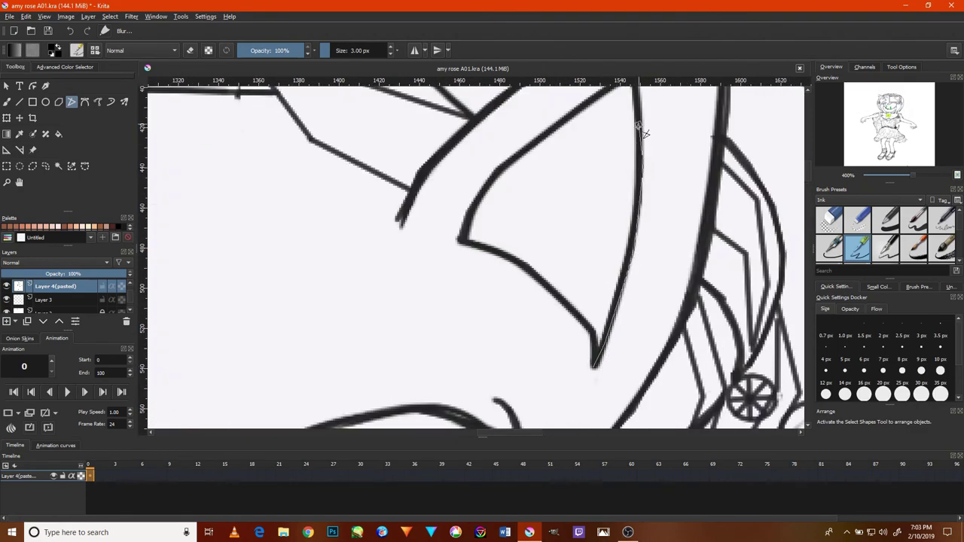
pyautogui.moveTo(625, 143); pyautogui.dragTo(614, 196)
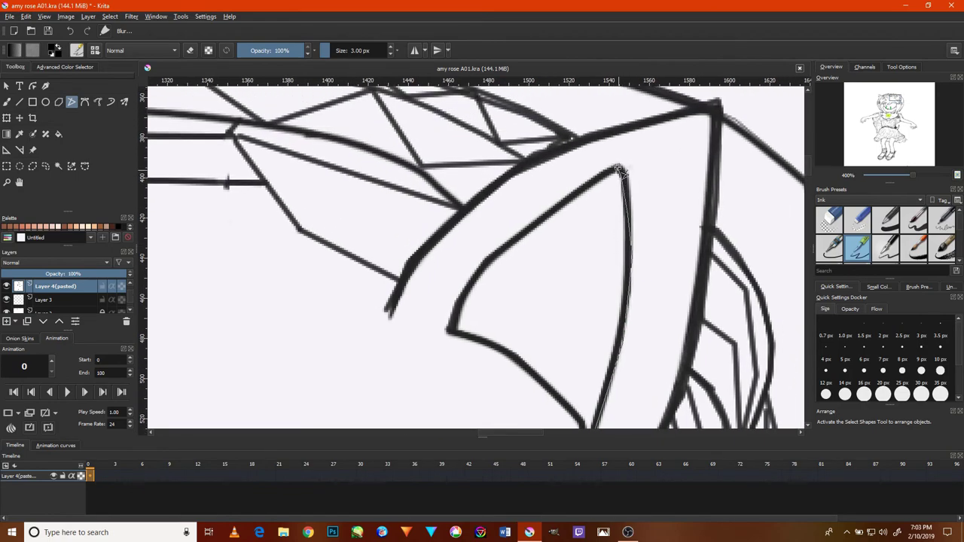
pyautogui.click(620, 170)
pyautogui.click(503, 254)
pyautogui.click(465, 297)
pyautogui.click(452, 330)
pyautogui.click(514, 358)
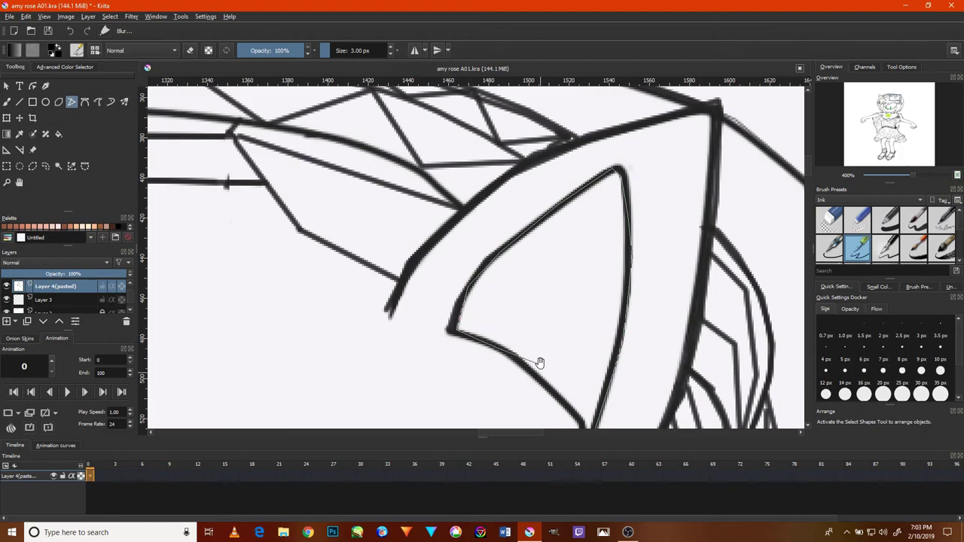
pyautogui.moveTo(564, 409); pyautogui.dragTo(560, 333)
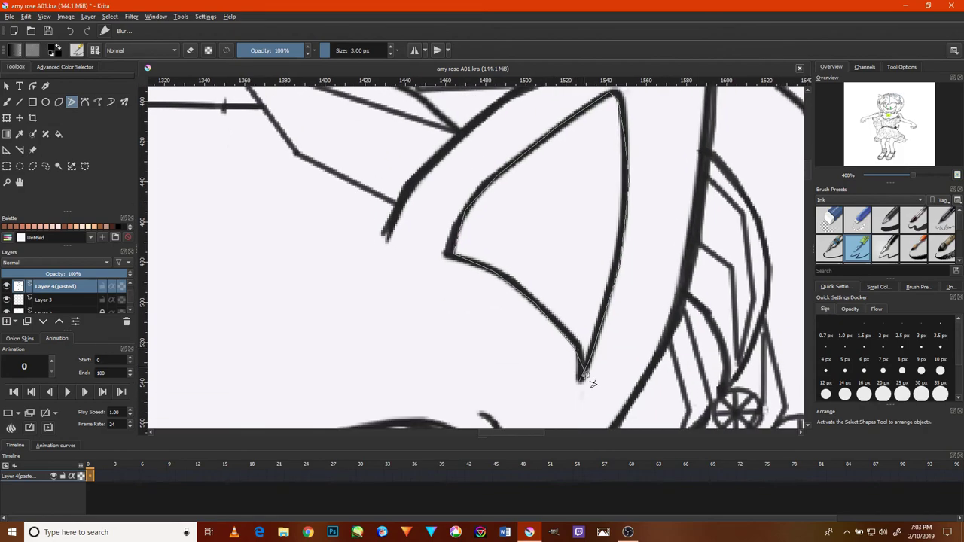
pyautogui.doubleClick(581, 378)
pyautogui.scroll(-3, 591, 368)
pyautogui.scroll(-2, 611, 369)
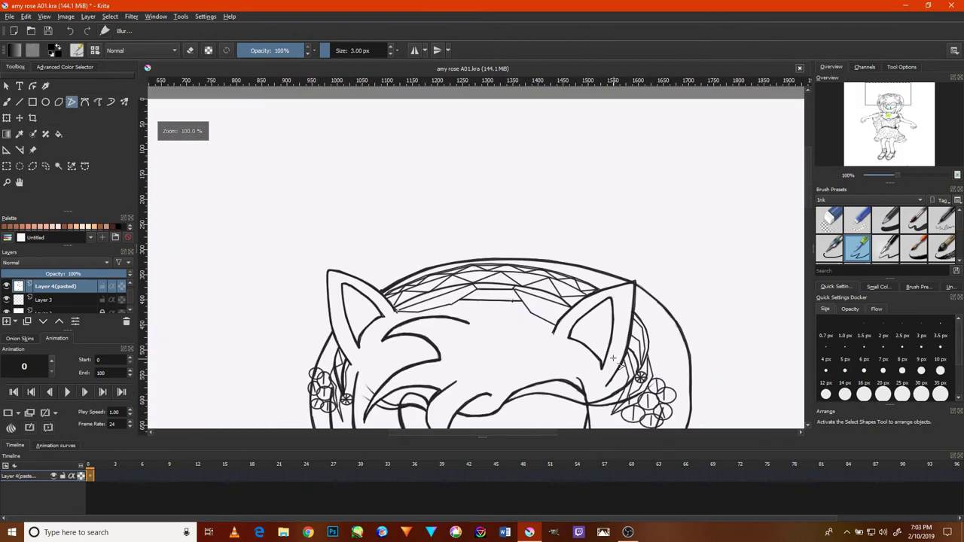
pyautogui.moveTo(603, 311); pyautogui.dragTo(617, 150)
pyautogui.moveTo(617, 362); pyautogui.dragTo(619, 309)
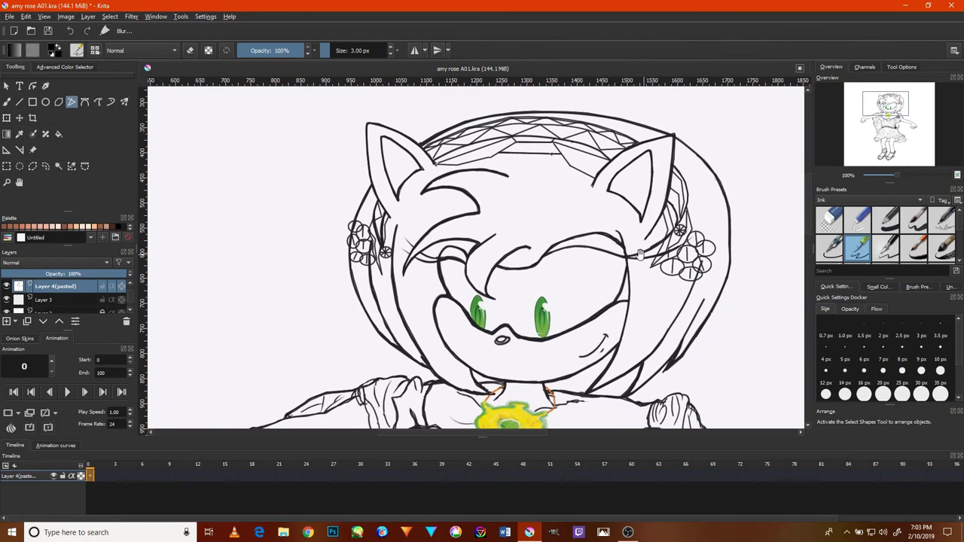
pyautogui.moveTo(563, 351); pyautogui.dragTo(621, 307)
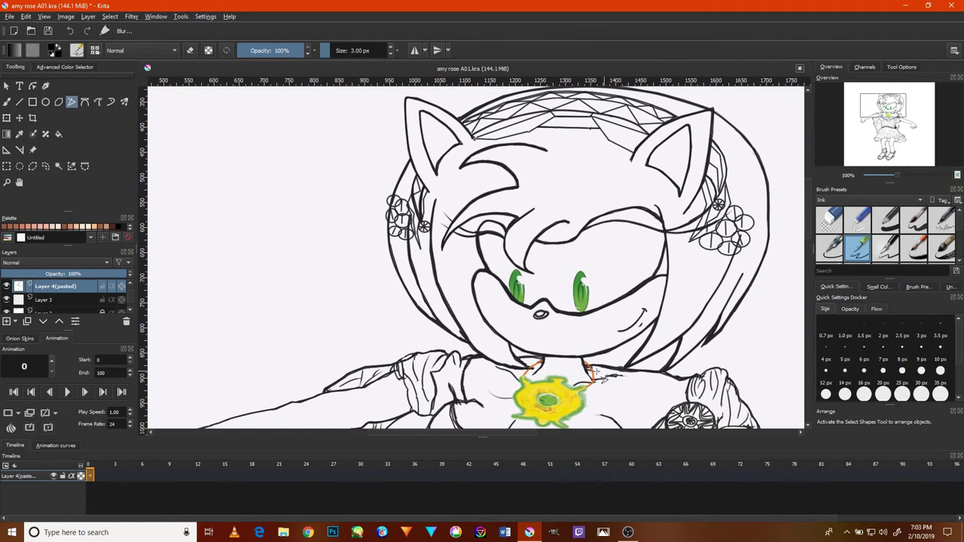
pyautogui.scroll(-2, 602, 374)
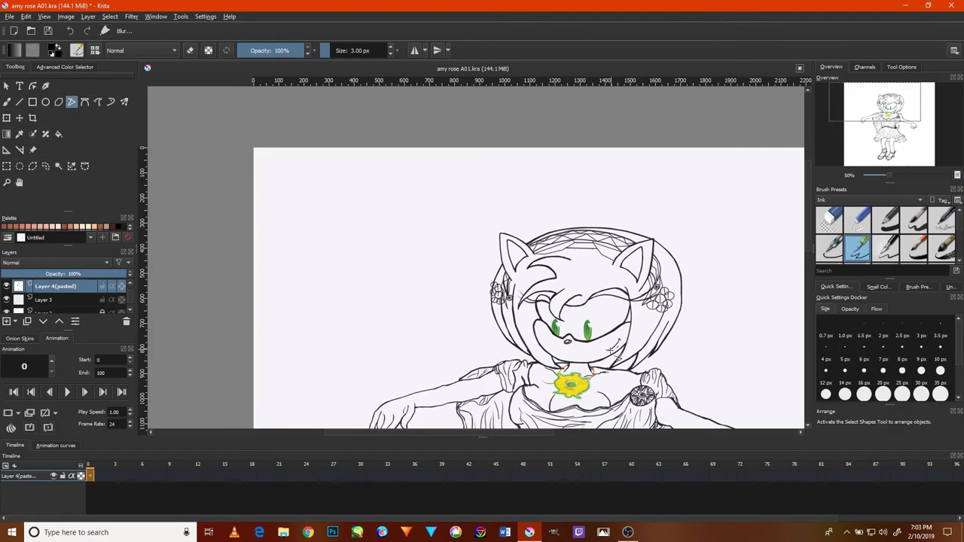
pyautogui.scroll(-3, 605, 300)
pyautogui.scroll(-3, 531, 256)
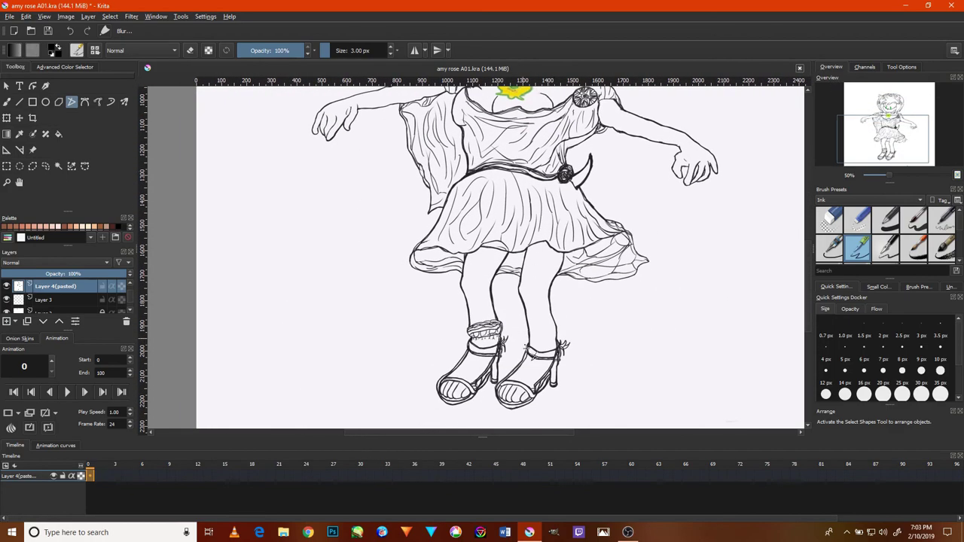
pyautogui.scroll(2, 536, 360)
pyautogui.scroll(1, 527, 351)
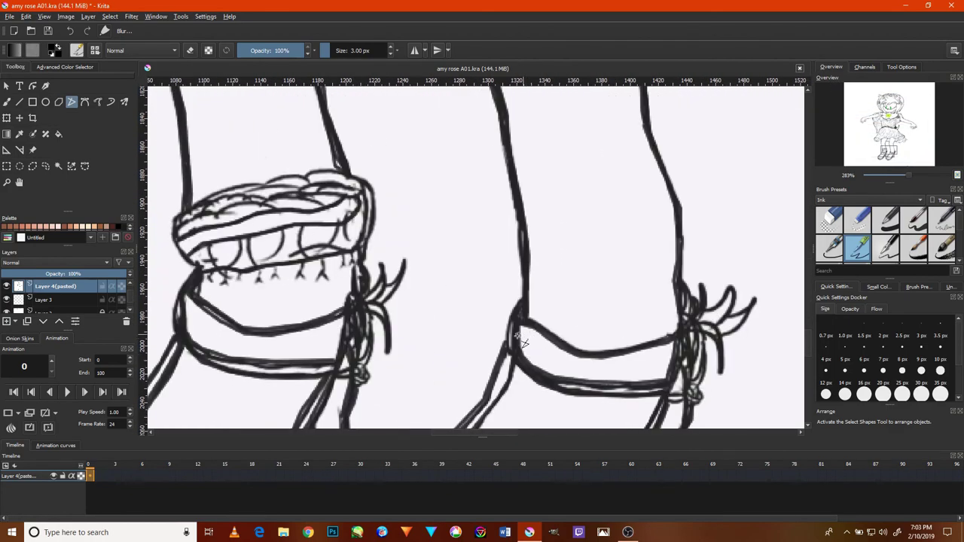
pyautogui.scroll(1, 519, 337)
pyautogui.moveTo(520, 336)
pyautogui.mouseDown()
pyautogui.moveTo(589, 306)
pyautogui.moveTo(698, 163)
pyautogui.moveTo(499, 262)
pyautogui.moveTo(533, 338)
pyautogui.moveTo(469, 280)
pyautogui.moveTo(200, 361)
pyautogui.moveTo(123, 418)
pyautogui.moveTo(704, 351)
pyautogui.moveTo(789, 259)
pyautogui.mouseUp()
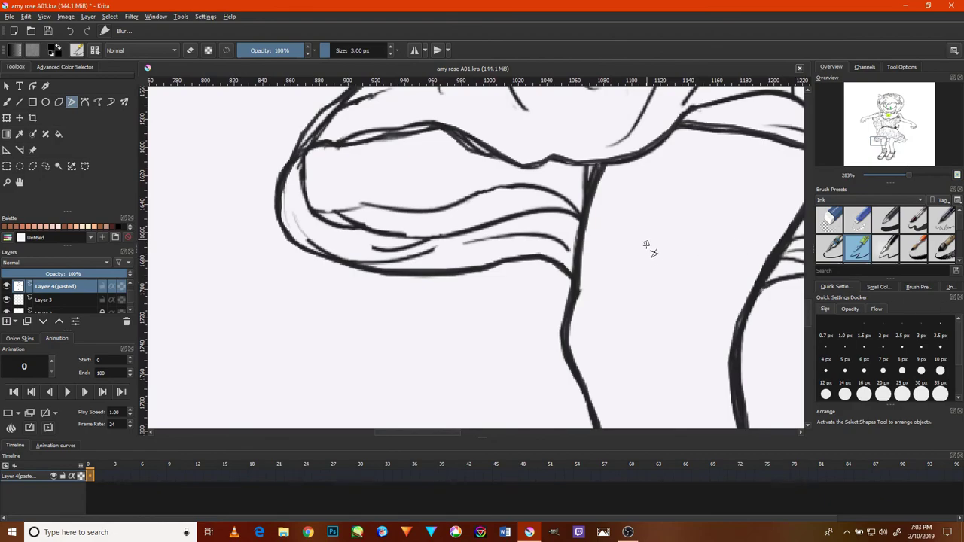
pyautogui.moveTo(700, 168)
pyautogui.mouseDown()
pyautogui.moveTo(632, 158)
pyautogui.moveTo(321, 376)
pyautogui.moveTo(501, 206)
pyautogui.moveTo(404, 243)
pyautogui.moveTo(603, 284)
pyautogui.moveTo(449, 201)
pyautogui.moveTo(404, 207)
pyautogui.moveTo(723, 409)
pyautogui.moveTo(798, 317)
pyautogui.mouseUp()
pyautogui.moveTo(798, 226)
pyautogui.mouseDown()
pyautogui.moveTo(489, 226)
pyautogui.moveTo(522, 222)
pyautogui.moveTo(585, 276)
pyautogui.moveTo(217, 195)
pyautogui.mouseUp()
pyautogui.moveTo(570, 264); pyautogui.dragTo(296, 337)
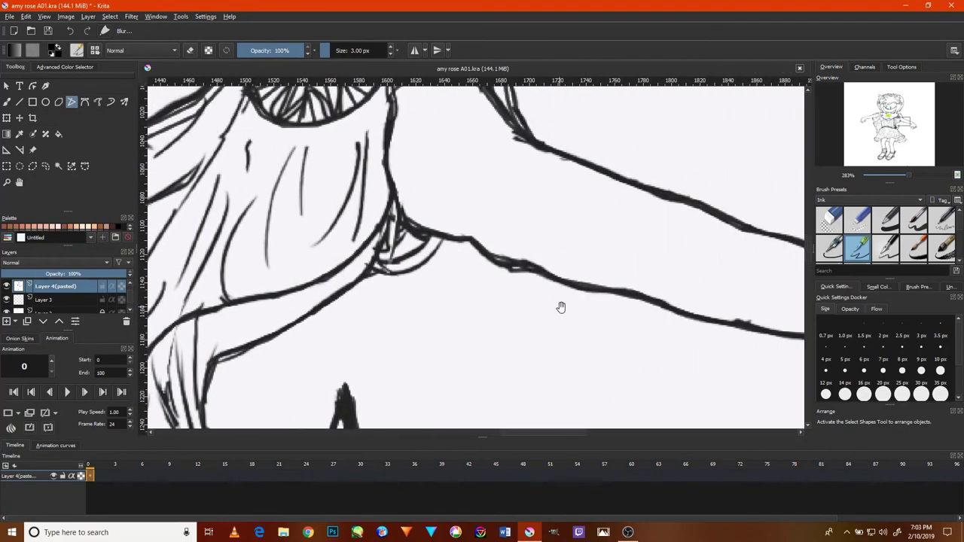
pyautogui.moveTo(561, 308); pyautogui.dragTo(242, 302)
pyautogui.moveTo(411, 356)
pyautogui.mouseDown()
pyautogui.moveTo(446, 328)
pyautogui.moveTo(406, 181)
pyautogui.mouseUp()
pyautogui.moveTo(360, 210)
pyautogui.mouseDown()
pyautogui.moveTo(549, 329)
pyautogui.moveTo(490, 310)
pyautogui.mouseUp()
pyautogui.moveTo(347, 152); pyautogui.dragTo(473, 258)
pyautogui.moveTo(367, 169); pyautogui.dragTo(553, 319)
pyautogui.moveTo(397, 226); pyautogui.dragTo(489, 183)
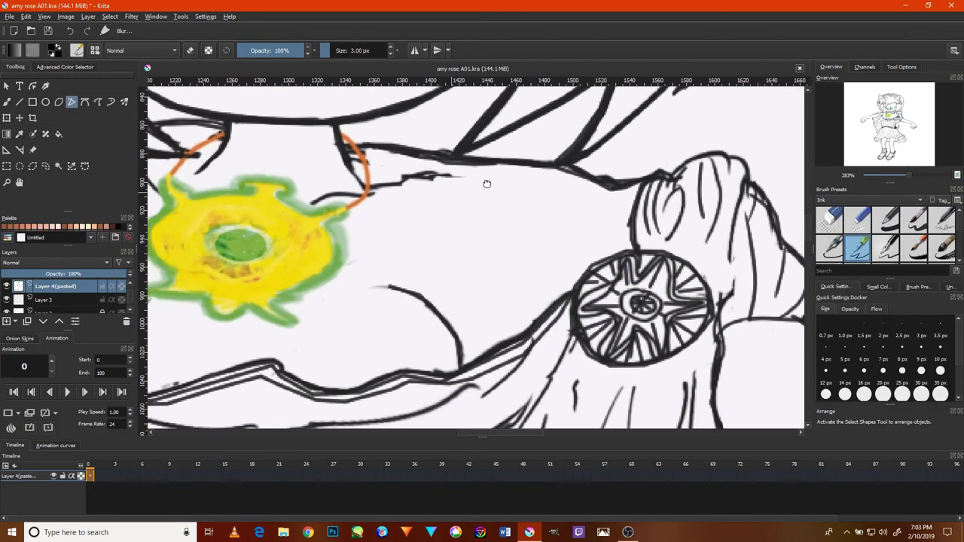
pyautogui.moveTo(196, 220); pyautogui.dragTo(519, 155)
pyautogui.moveTo(505, 205)
pyautogui.mouseDown()
pyautogui.moveTo(470, 324)
pyautogui.moveTo(482, 384)
pyautogui.mouseUp()
pyautogui.moveTo(566, 195)
pyautogui.mouseDown()
pyautogui.moveTo(479, 303)
pyautogui.moveTo(461, 383)
pyautogui.mouseUp()
pyautogui.scroll(-3, 527, 342)
pyautogui.scroll(-2, 529, 341)
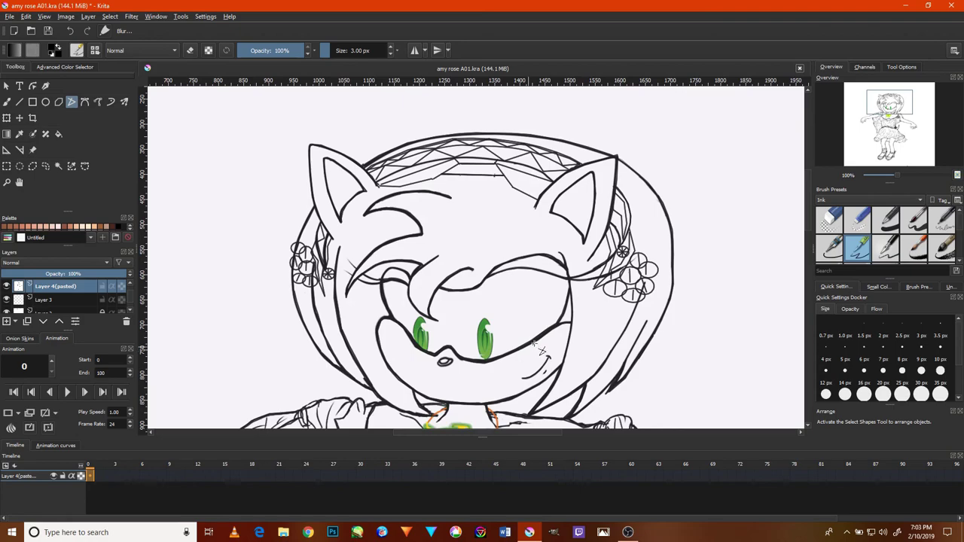
pyautogui.moveTo(549, 344); pyautogui.dragTo(562, 325)
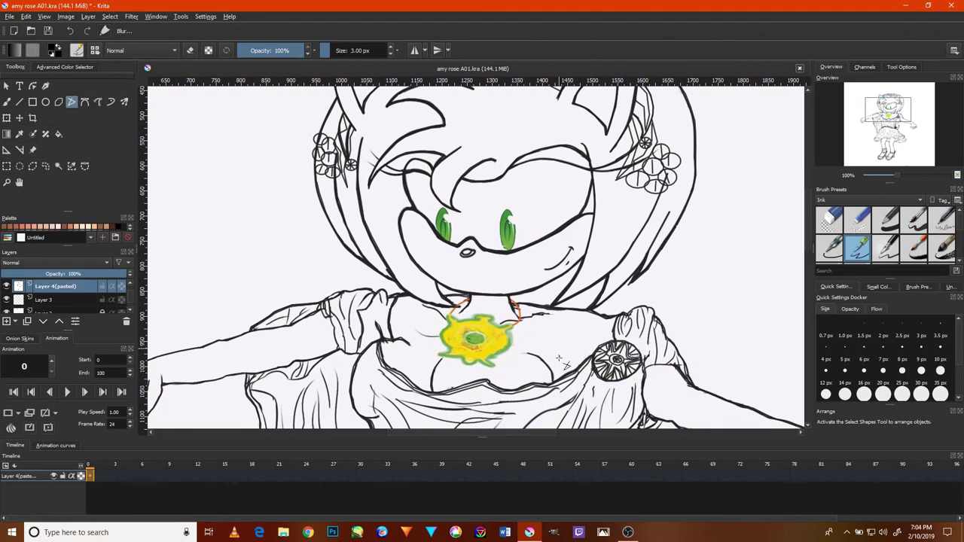
pyautogui.scroll(-1, 558, 367)
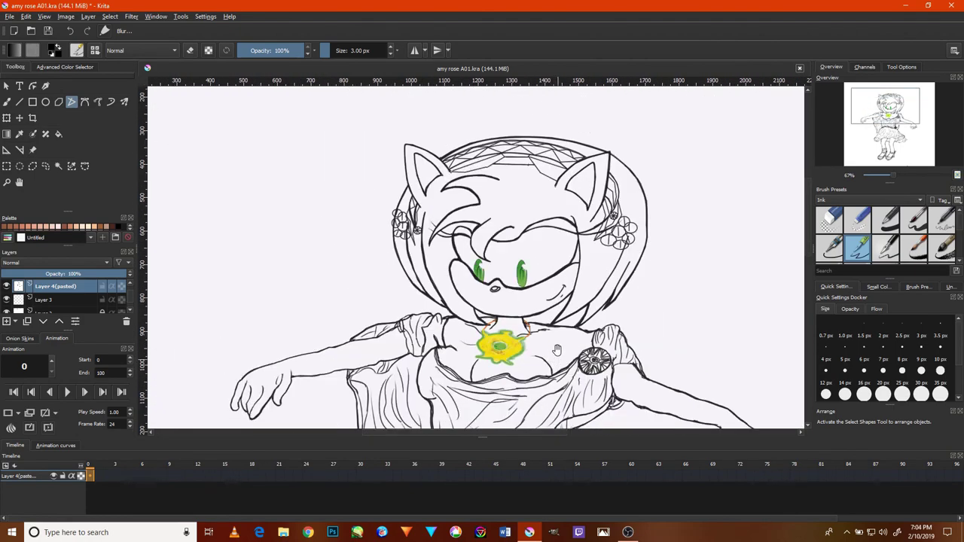
pyautogui.moveTo(557, 367); pyautogui.dragTo(561, 335)
pyautogui.scroll(-2, 537, 364)
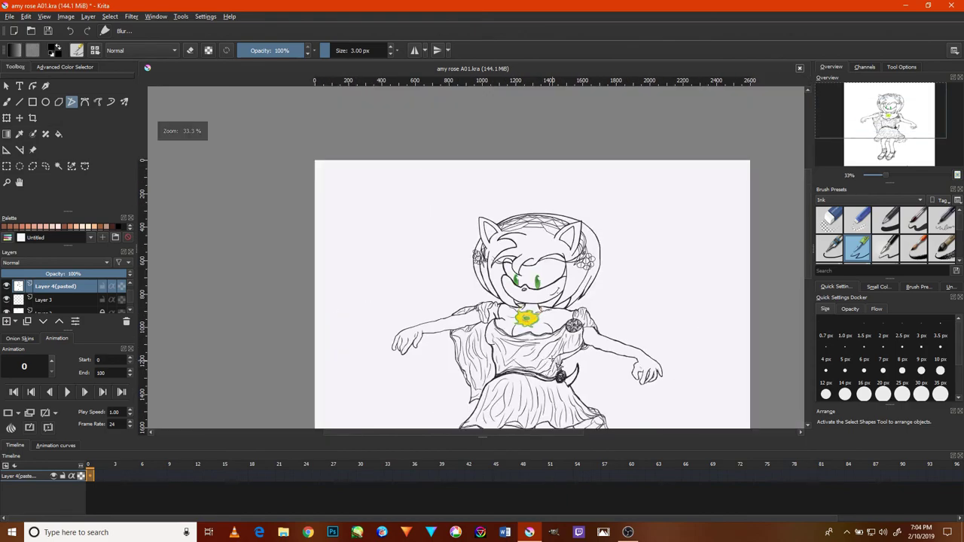
# Frame the full figure down to the sandals and select the Freehand Brush Tool.
pyautogui.moveTo(557, 369); pyautogui.dragTo(536, 235)
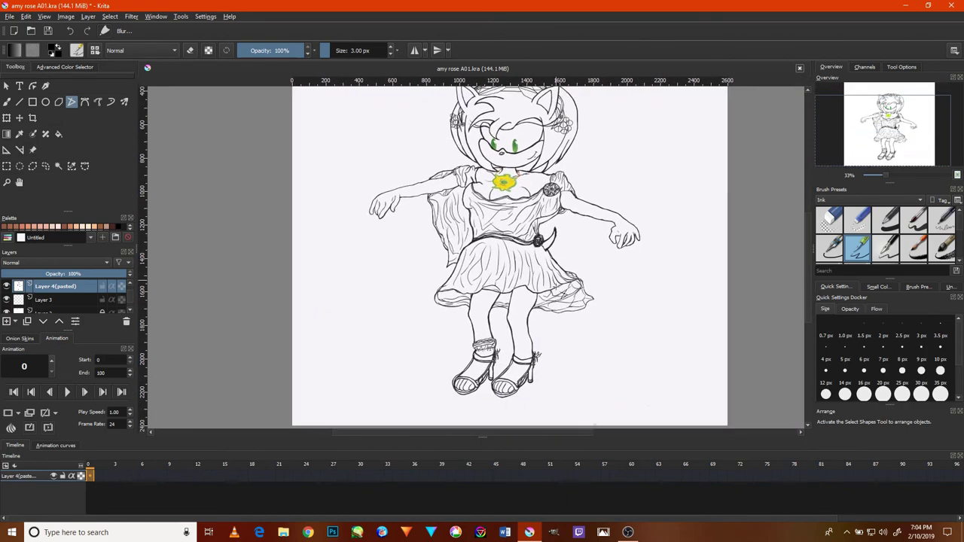
pyautogui.moveTo(621, 248); pyautogui.dragTo(586, 253)
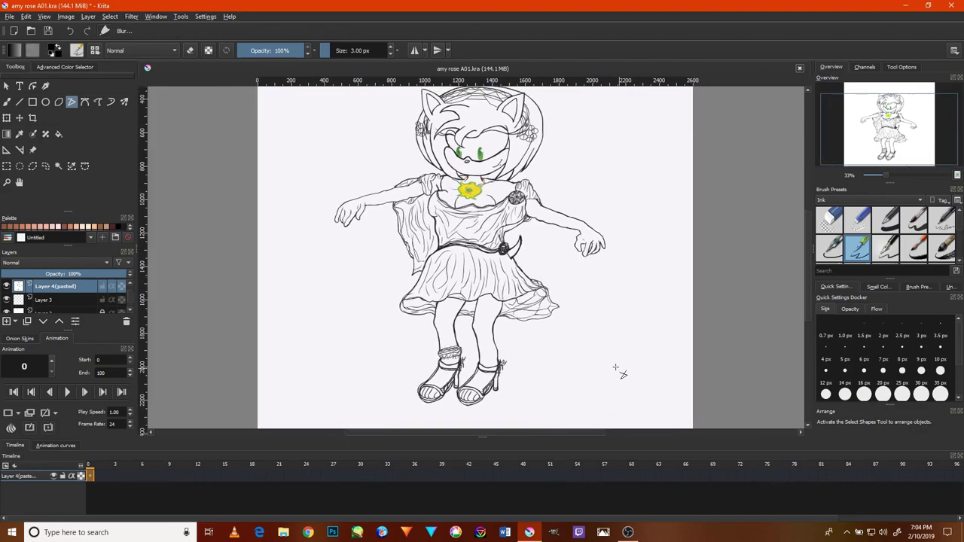
pyautogui.click(8, 102)
pyautogui.scroll(2, 569, 413)
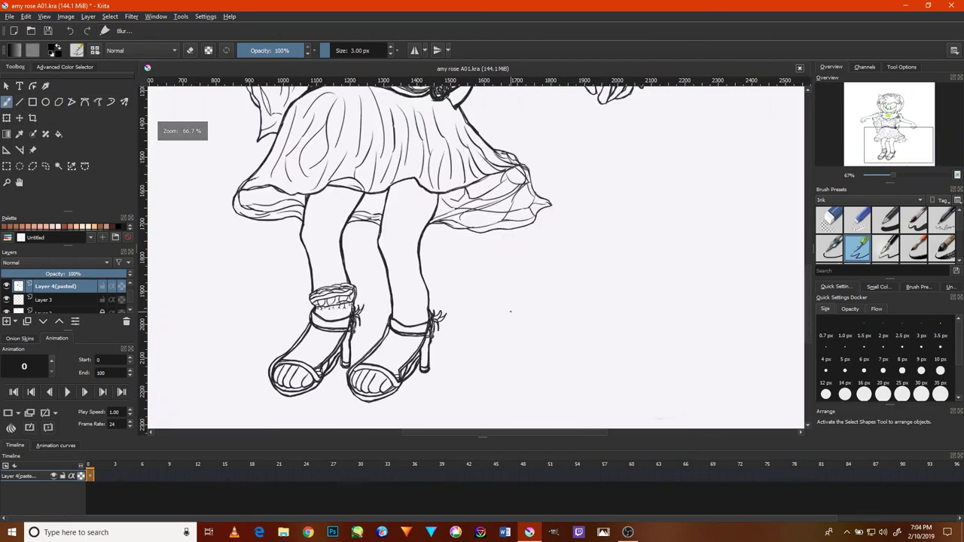
# Hand-letter the title 'Princess Amy Rose' to the right of and below the sandals.
pyautogui.moveTo(515, 296); pyautogui.dragTo(509, 331)
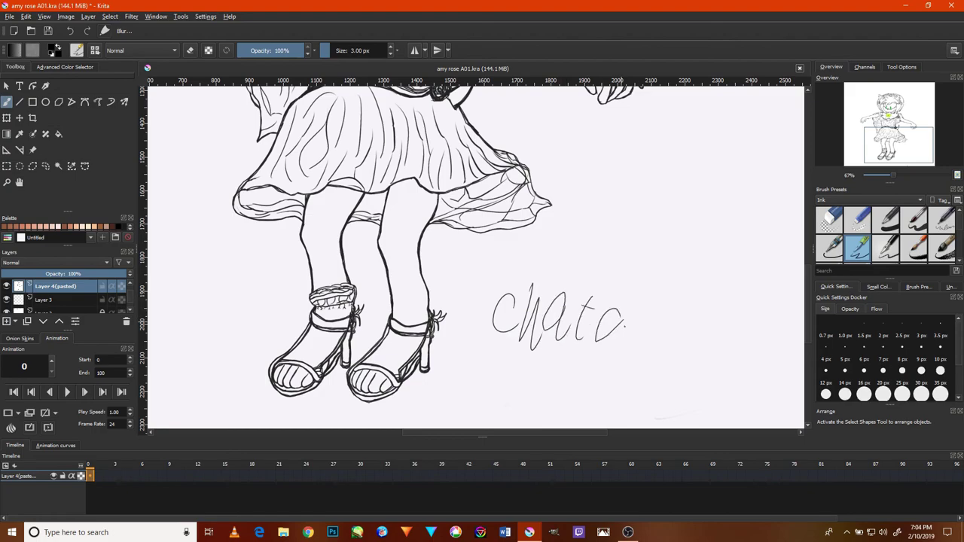
pyautogui.moveTo(717, 285); pyautogui.dragTo(602, 293)
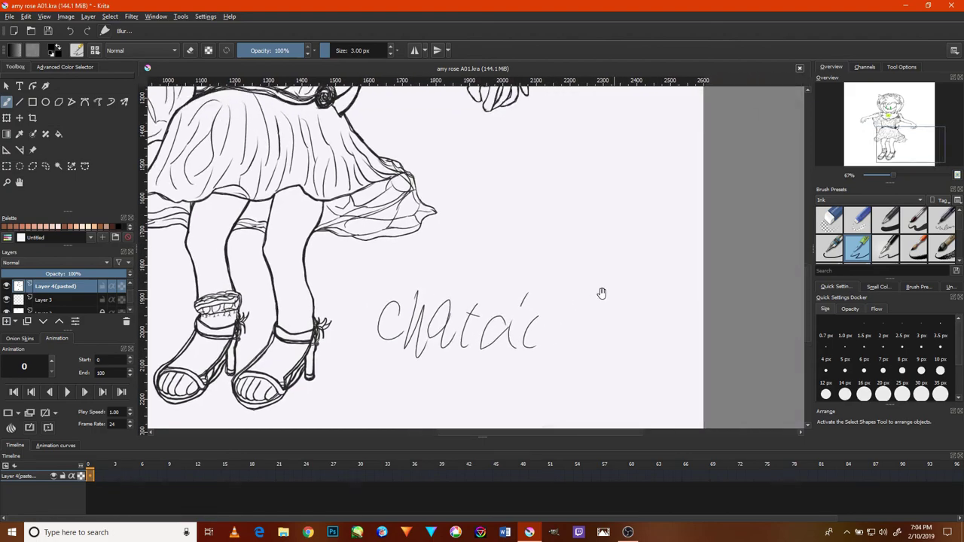
pyautogui.moveTo(563, 345)
pyautogui.mouseDown()
pyautogui.moveTo(461, 264)
pyautogui.moveTo(451, 307)
pyautogui.mouseUp()
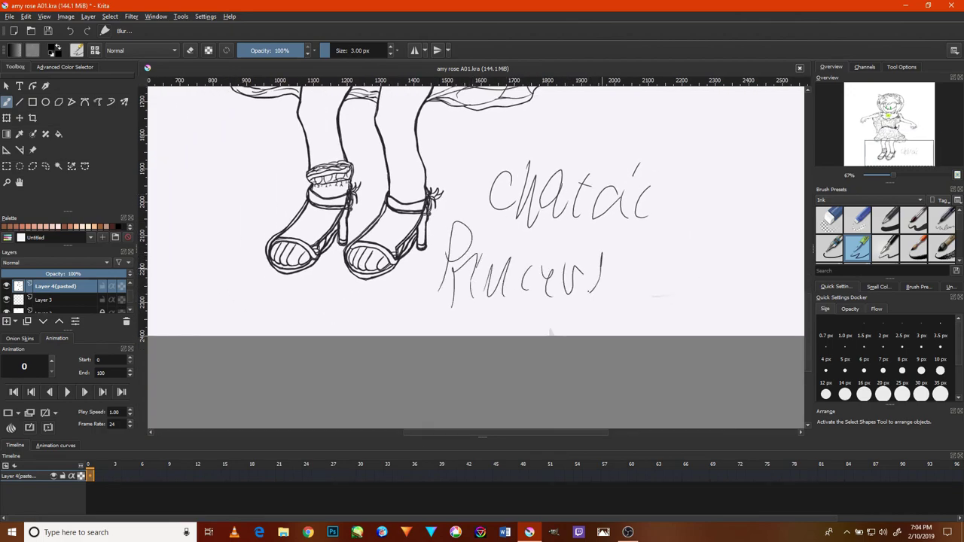
pyautogui.moveTo(629, 262); pyautogui.dragTo(578, 289)
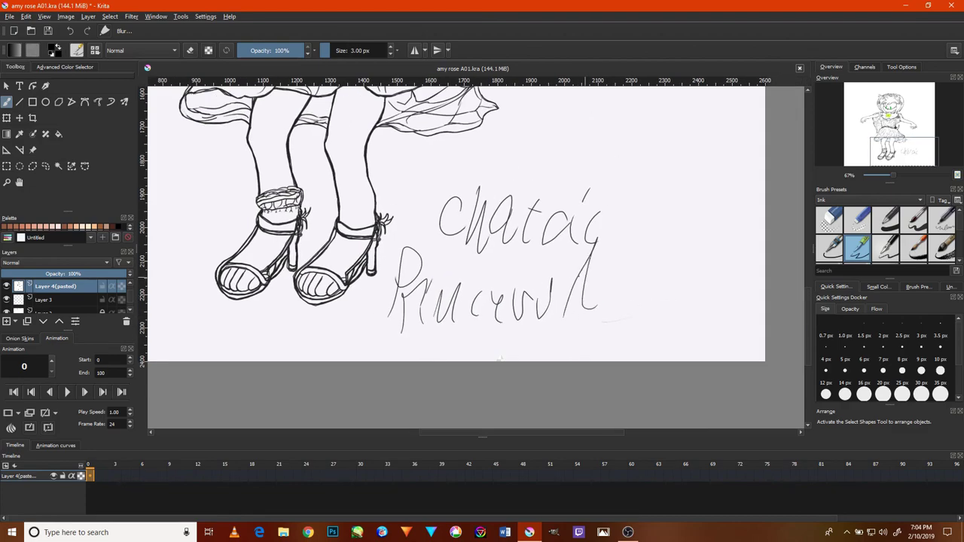
pyautogui.moveTo(676, 258); pyautogui.dragTo(619, 325)
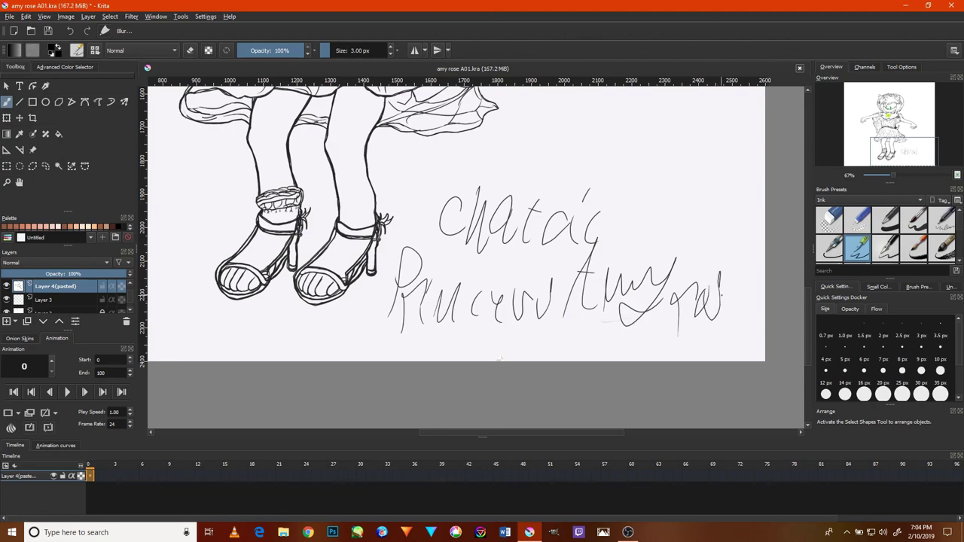
# Add a looping signature beside the skirt and a flourish, then switch to OBS.
pyautogui.moveTo(698, 191); pyautogui.dragTo(628, 369)
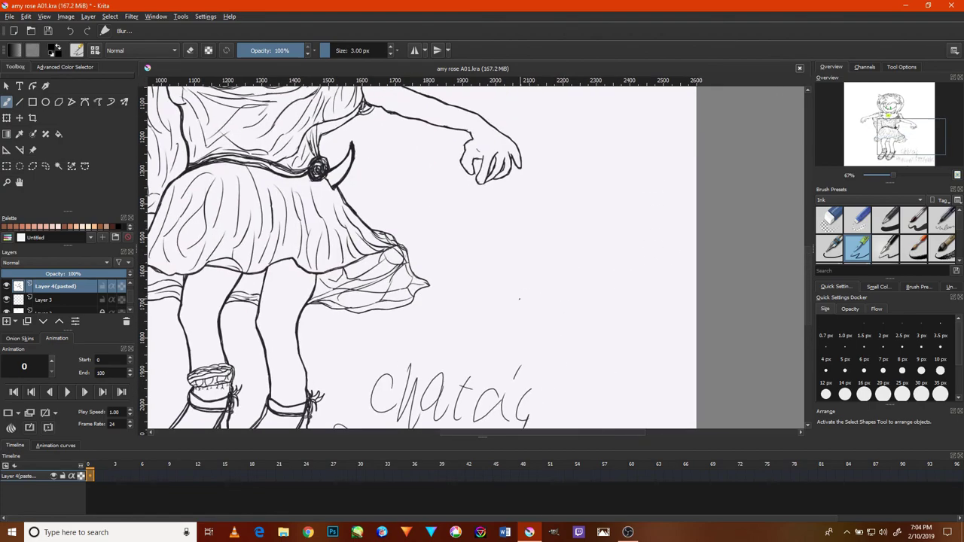
pyautogui.moveTo(519, 299)
pyautogui.mouseDown()
pyautogui.moveTo(536, 215)
pyautogui.moveTo(550, 283)
pyautogui.moveTo(540, 289)
pyautogui.moveTo(569, 317)
pyautogui.mouseUp()
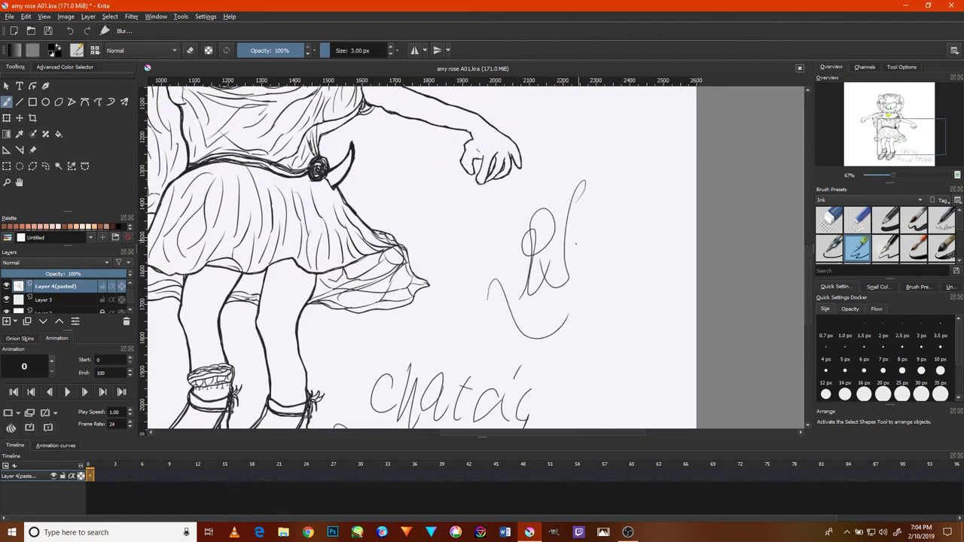
pyautogui.moveTo(576, 243); pyautogui.dragTo(654, 219)
pyautogui.moveTo(623, 290); pyautogui.dragTo(630, 225)
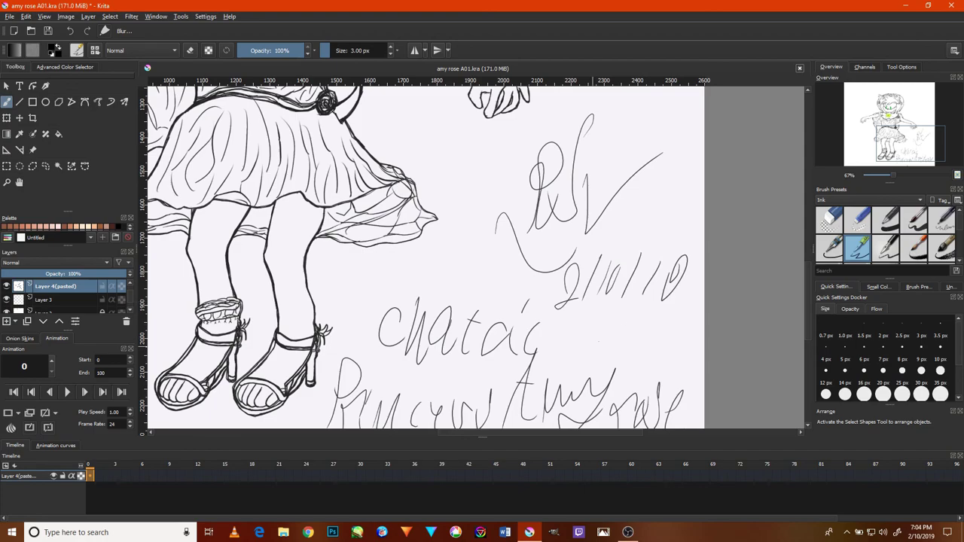
pyautogui.moveTo(628, 320); pyautogui.dragTo(657, 332)
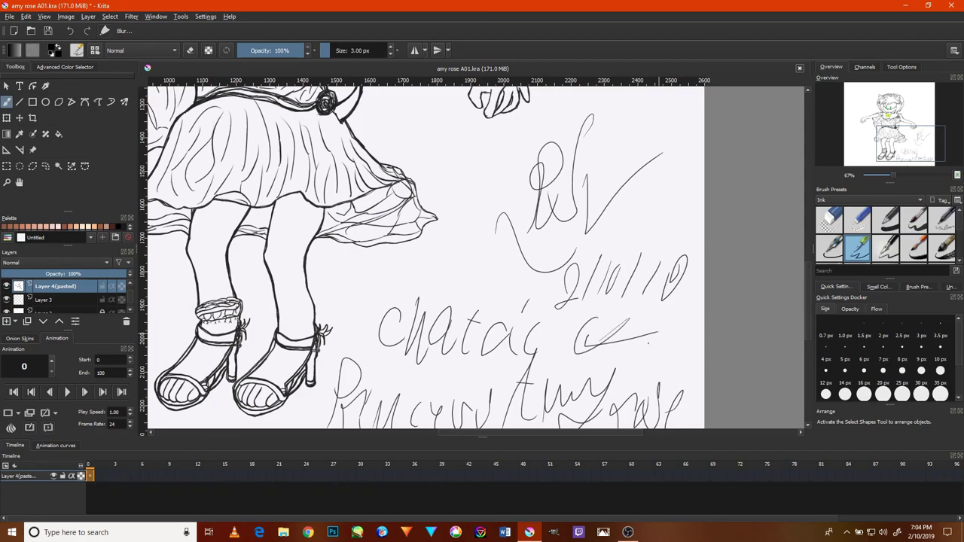
pyautogui.click(627, 531)
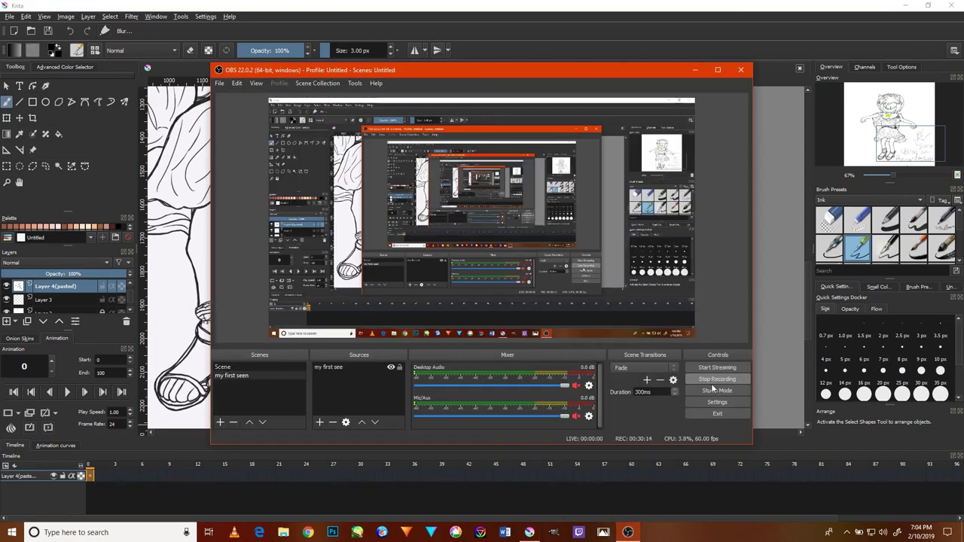